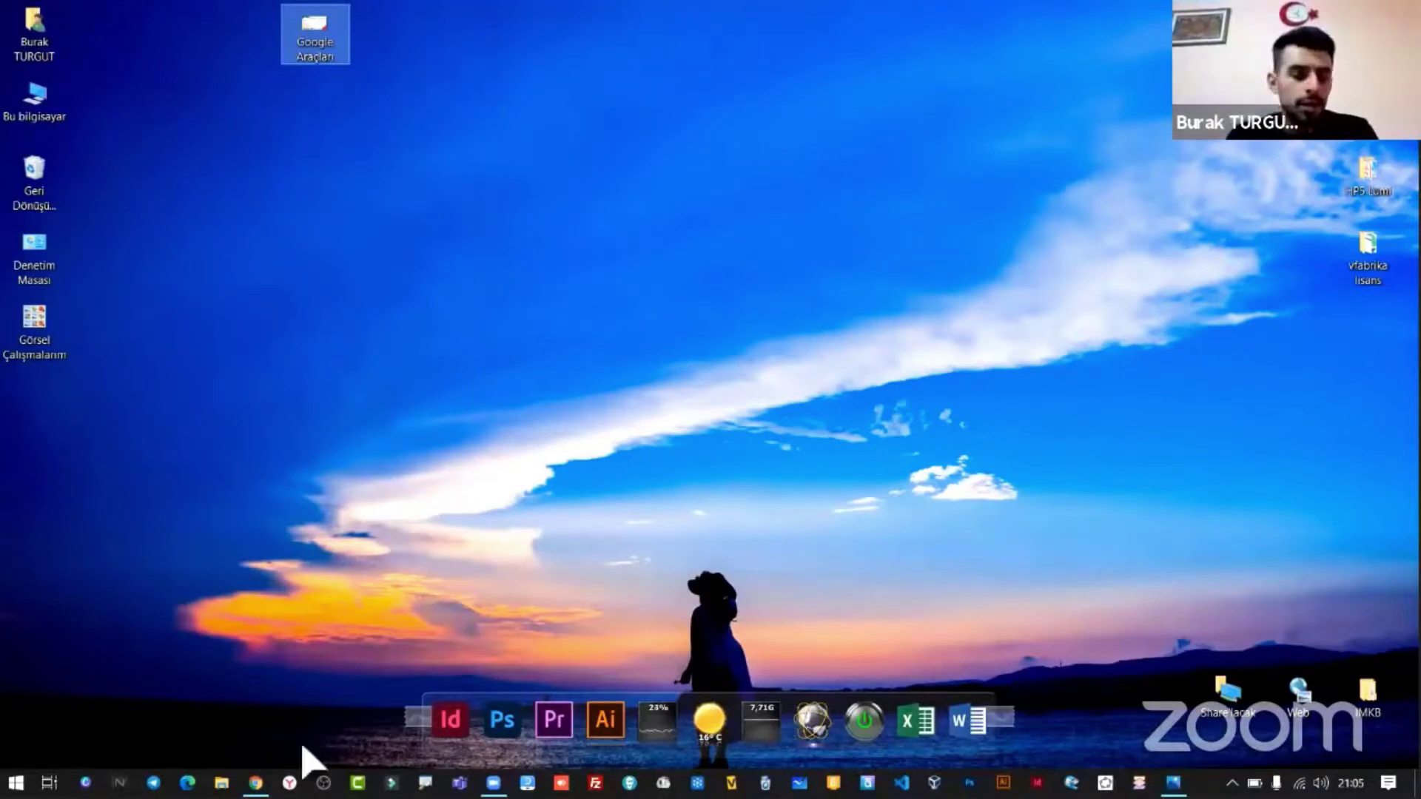
- Switch to Chrome, open the Google homepage from the search results, and decline the saved-password security review
{"action": "left_click", "coordinate": [256, 783]}
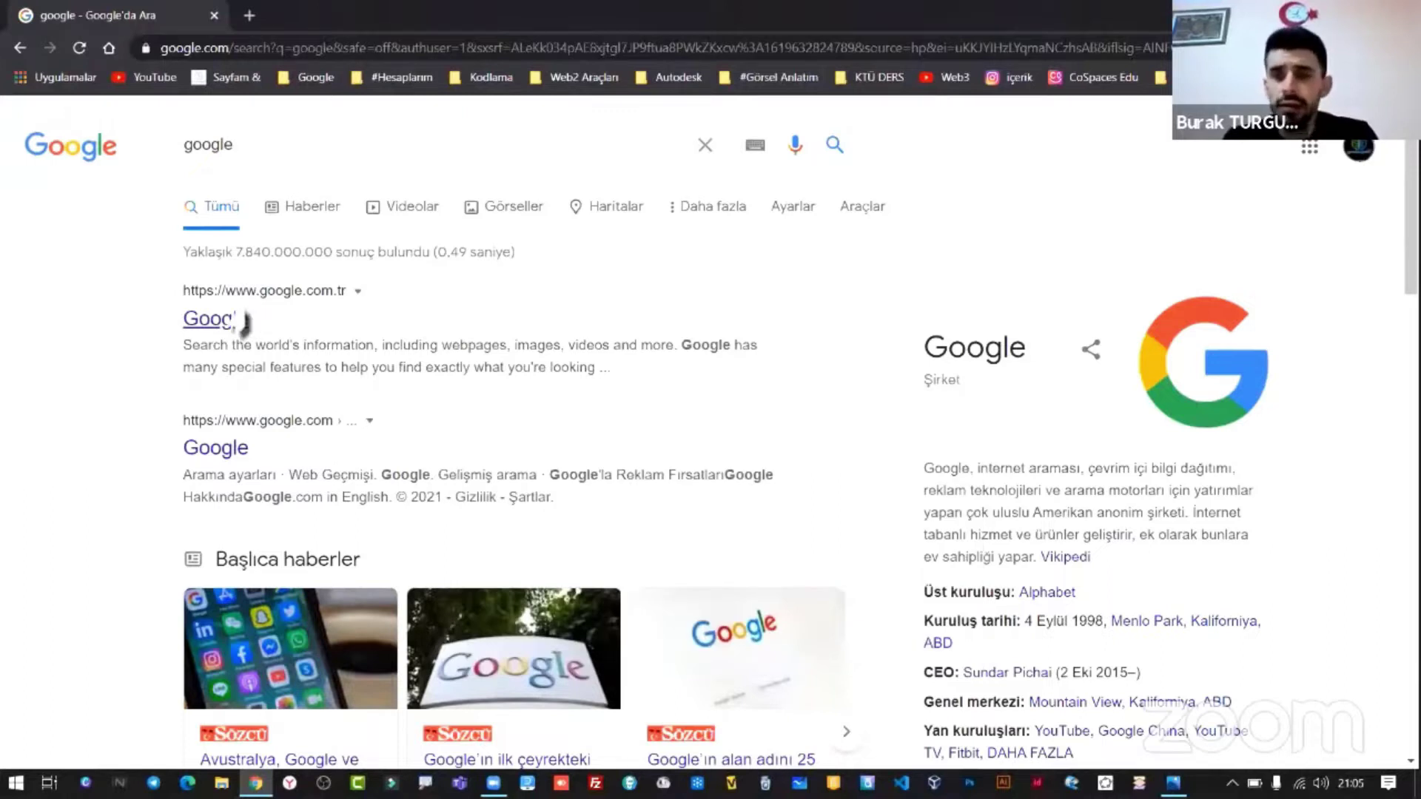
{"action": "left_click", "coordinate": [244, 321]}
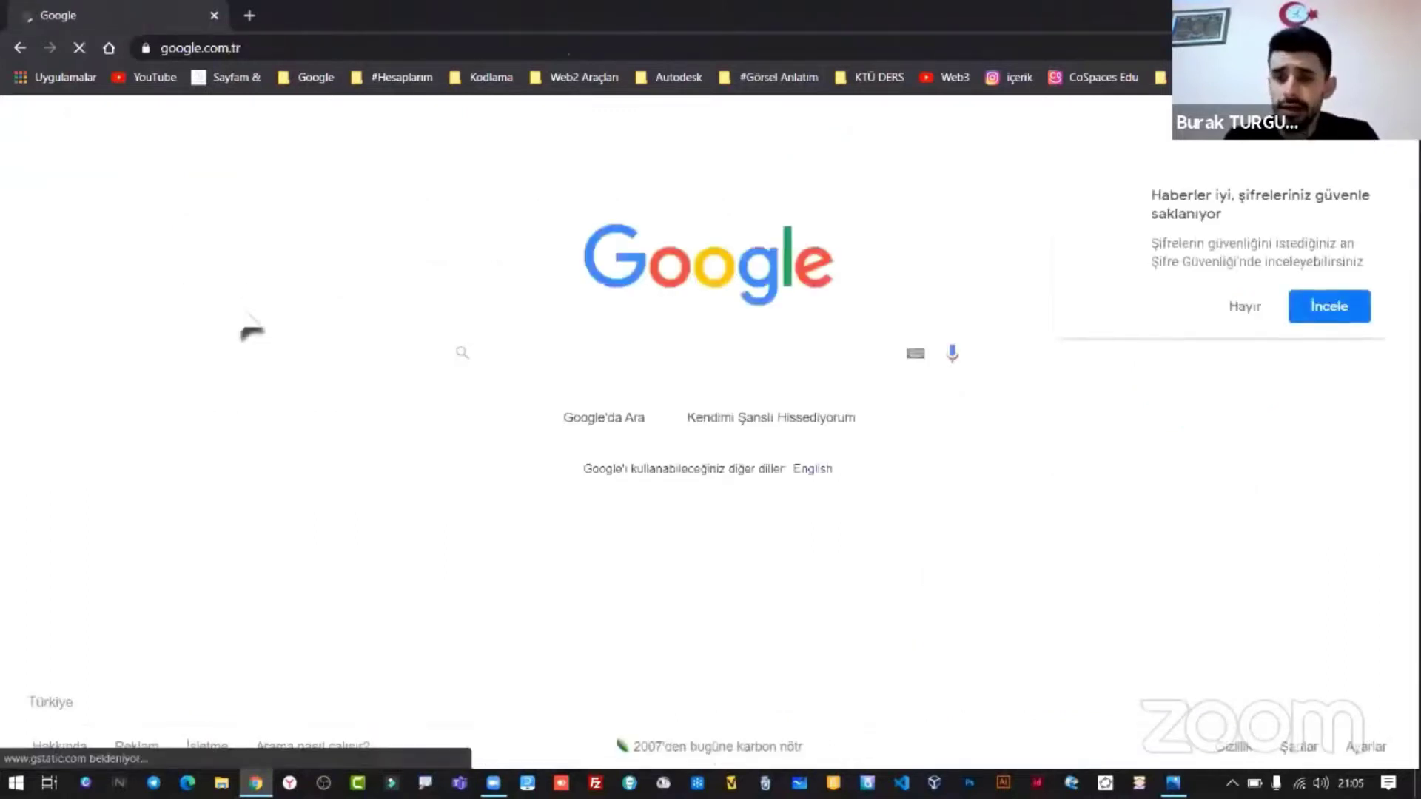
{"action": "left_click", "coordinate": [1243, 316]}
{"action": "left_click", "coordinate": [675, 346]}
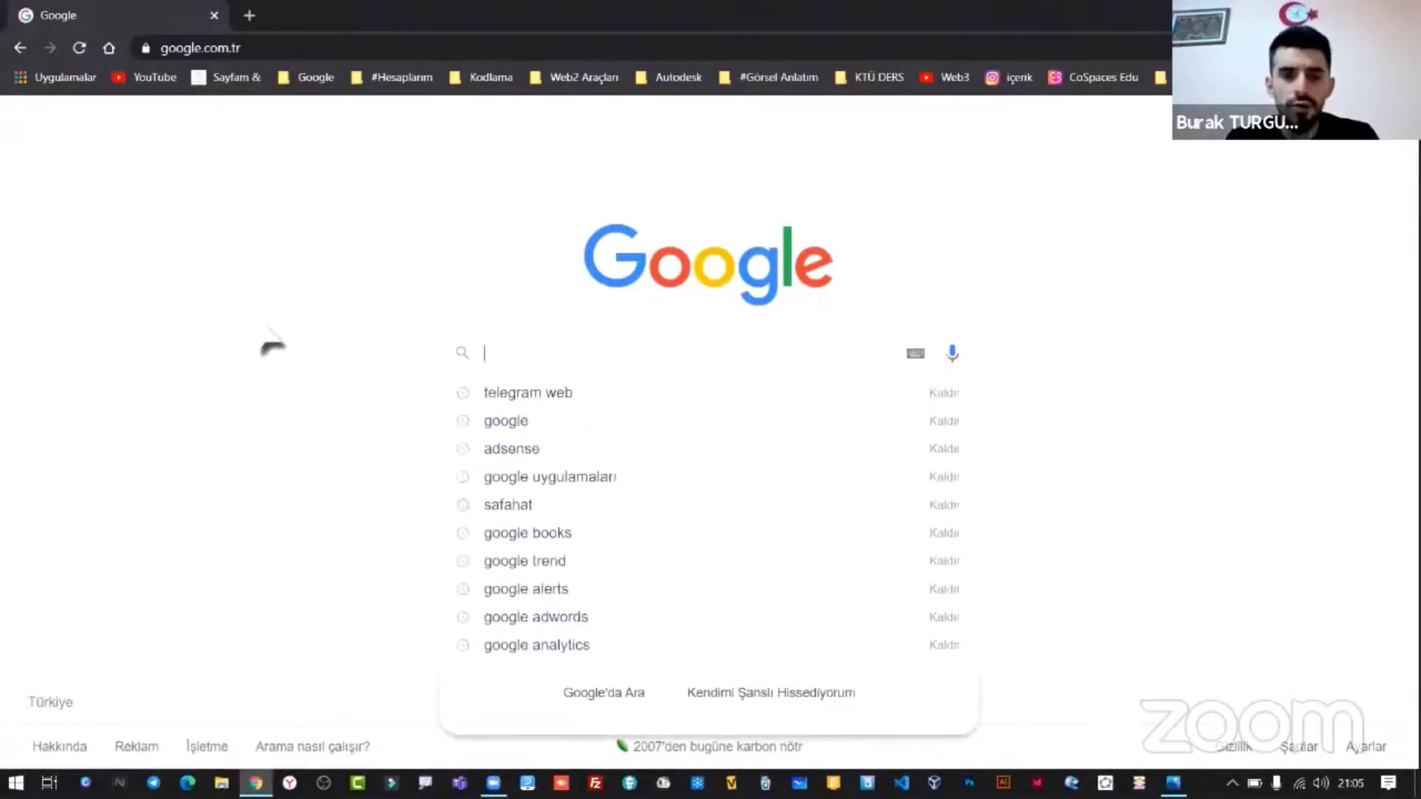
{"action": "left_click", "coordinate": [267, 329]}
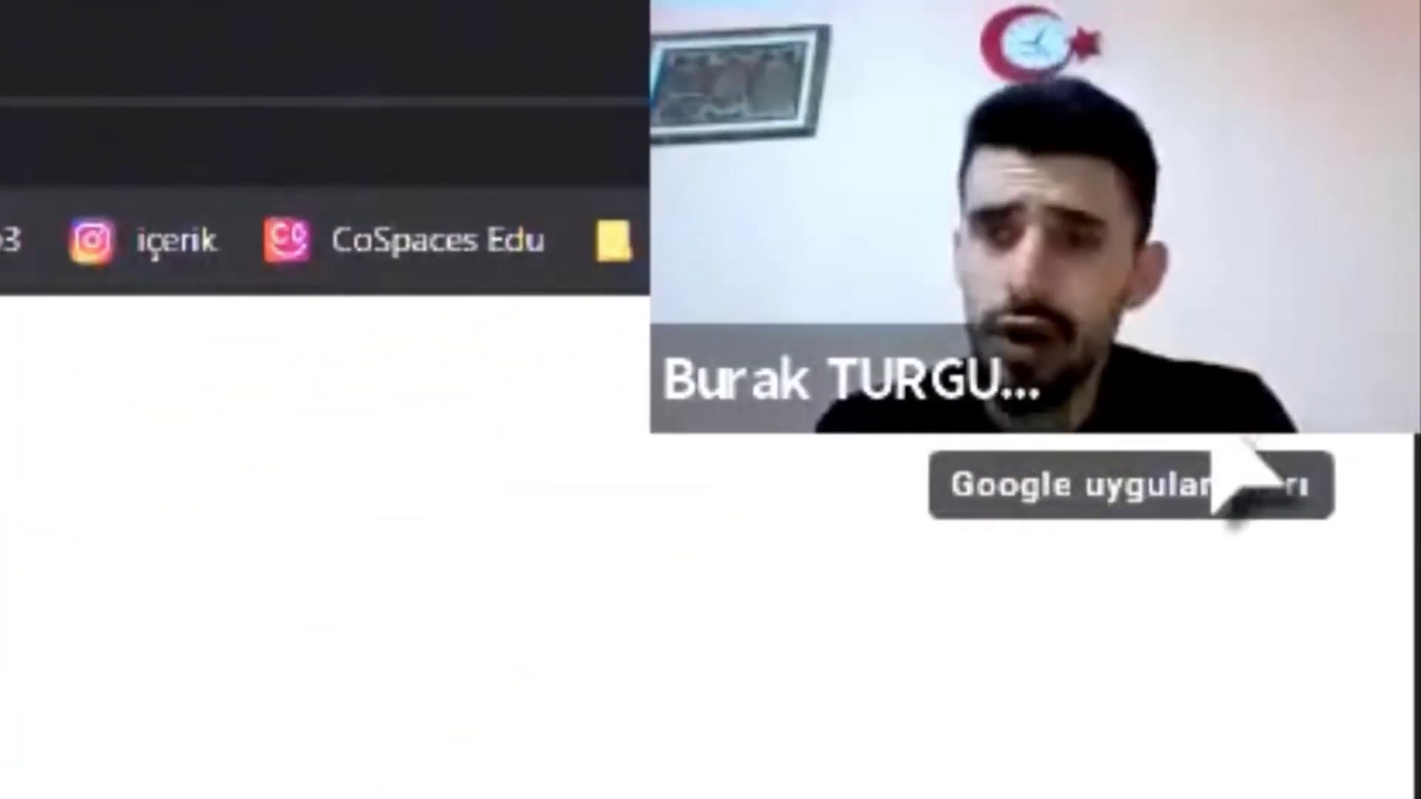
- Switch the Google homepage to the first alternative account in the account list
{"action": "left_click", "coordinate": [1341, 462]}
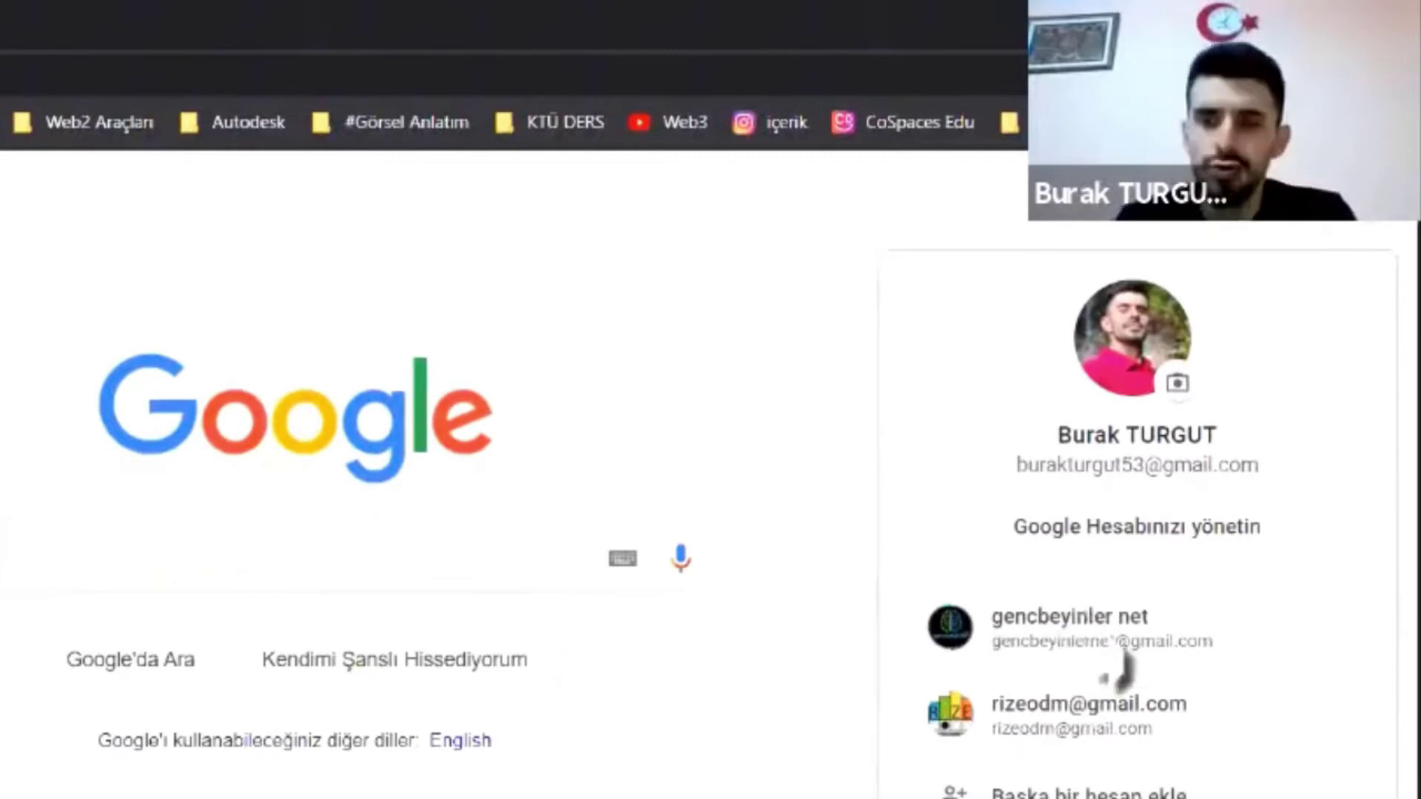
{"action": "left_click", "coordinate": [1131, 666]}
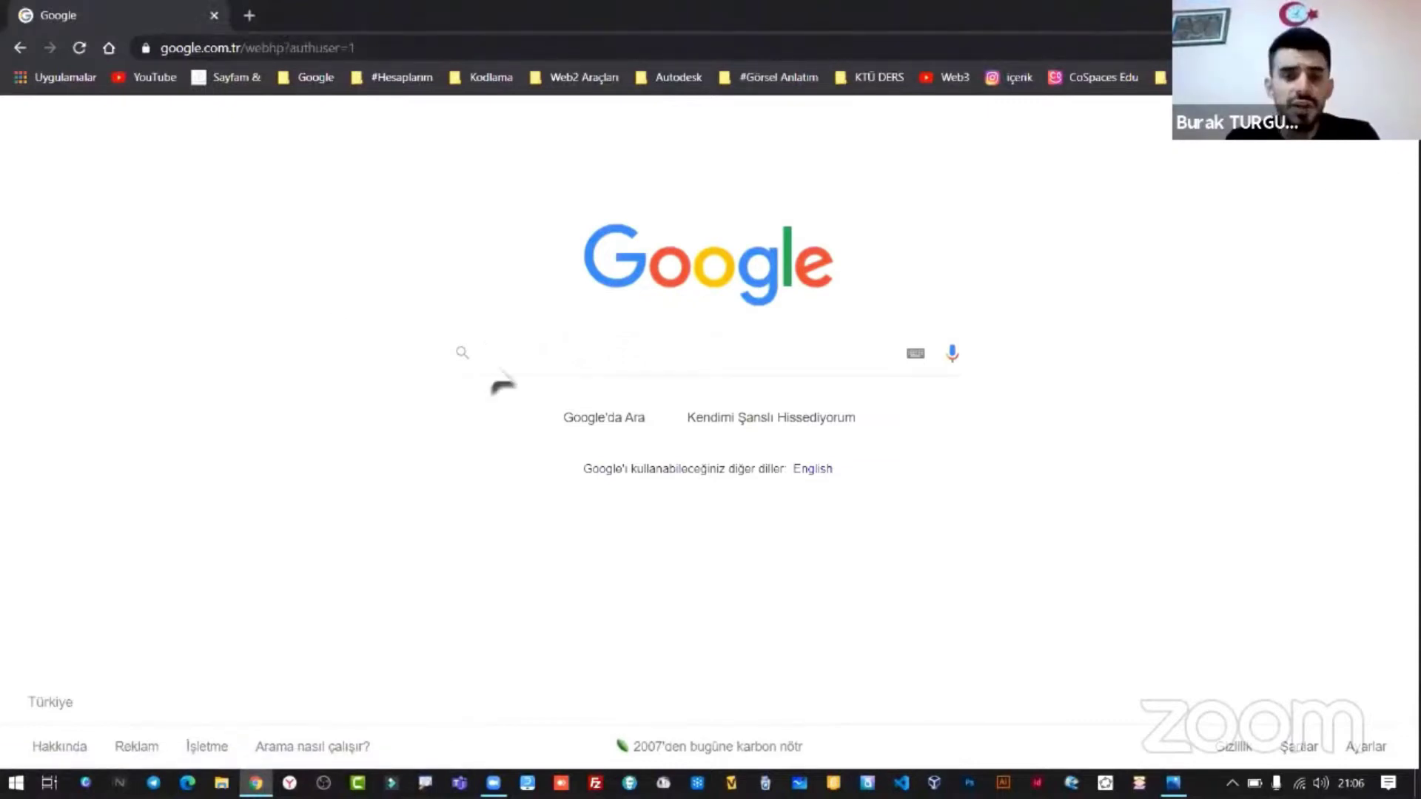
{"action": "left_click", "coordinate": [578, 366]}
{"action": "left_click", "coordinate": [279, 379]}
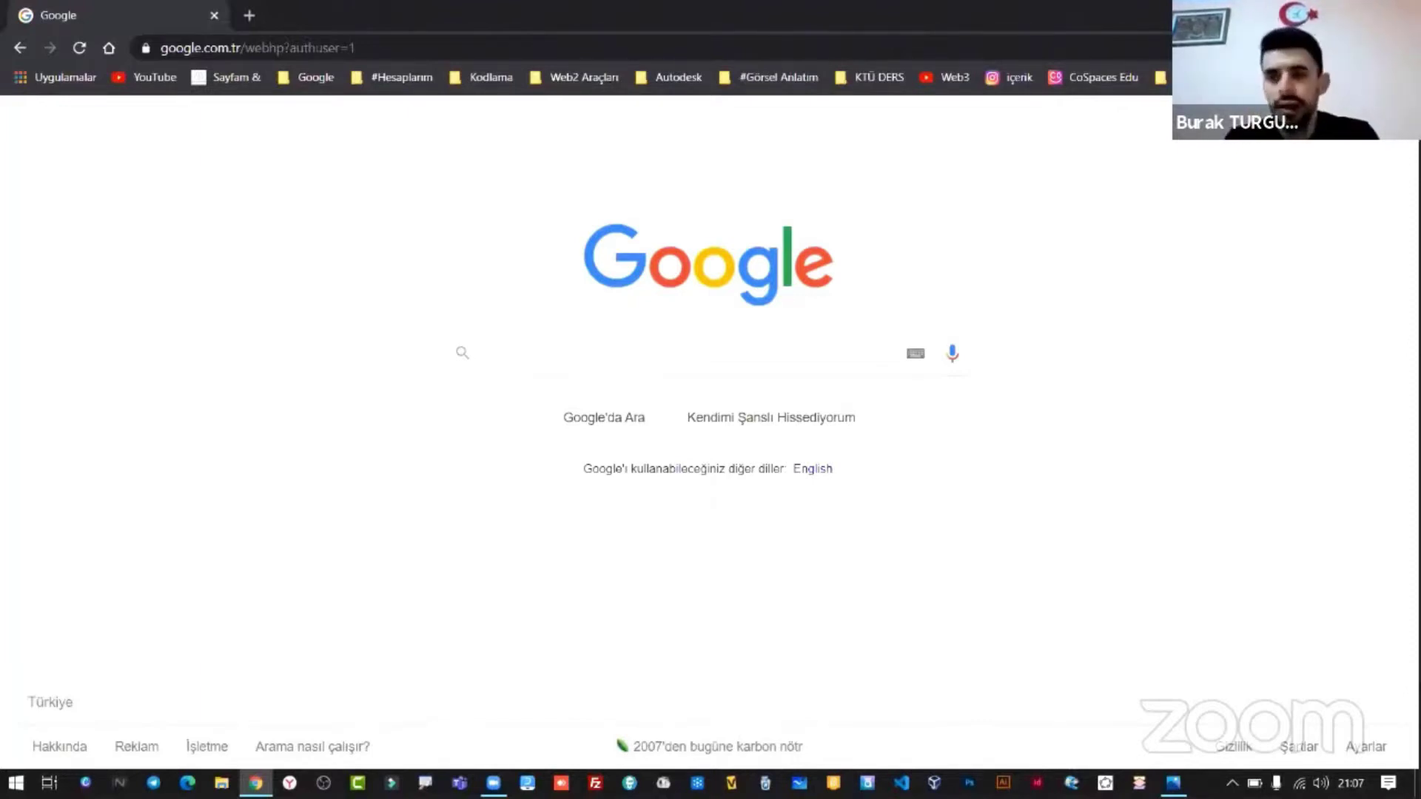
- Look through the Google apps list on the homepage, including Takvim, Dokümanlar, E-Tablolar and Blogger
{"action": "left_click", "coordinate": [1345, 130]}
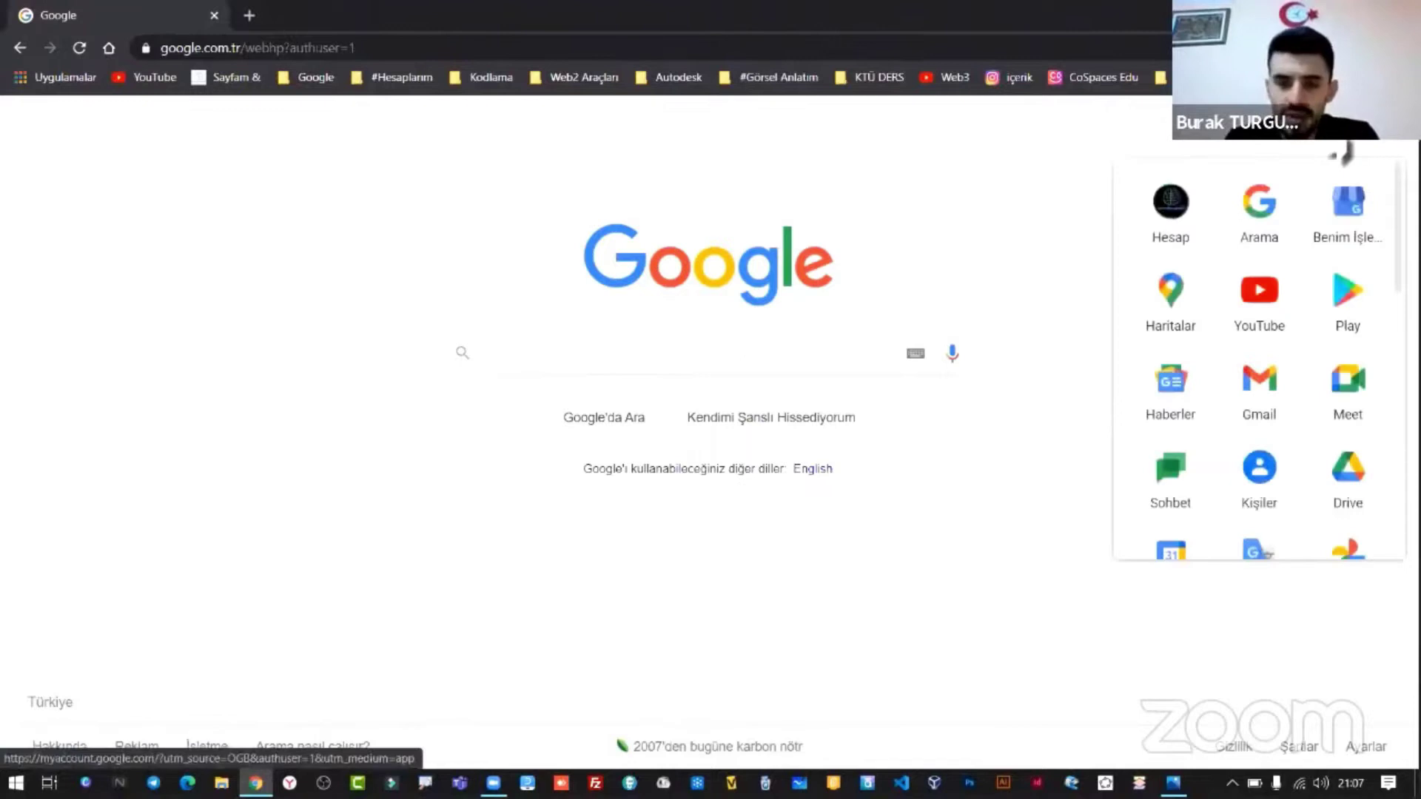
{"action": "left_click", "coordinate": [1347, 147]}
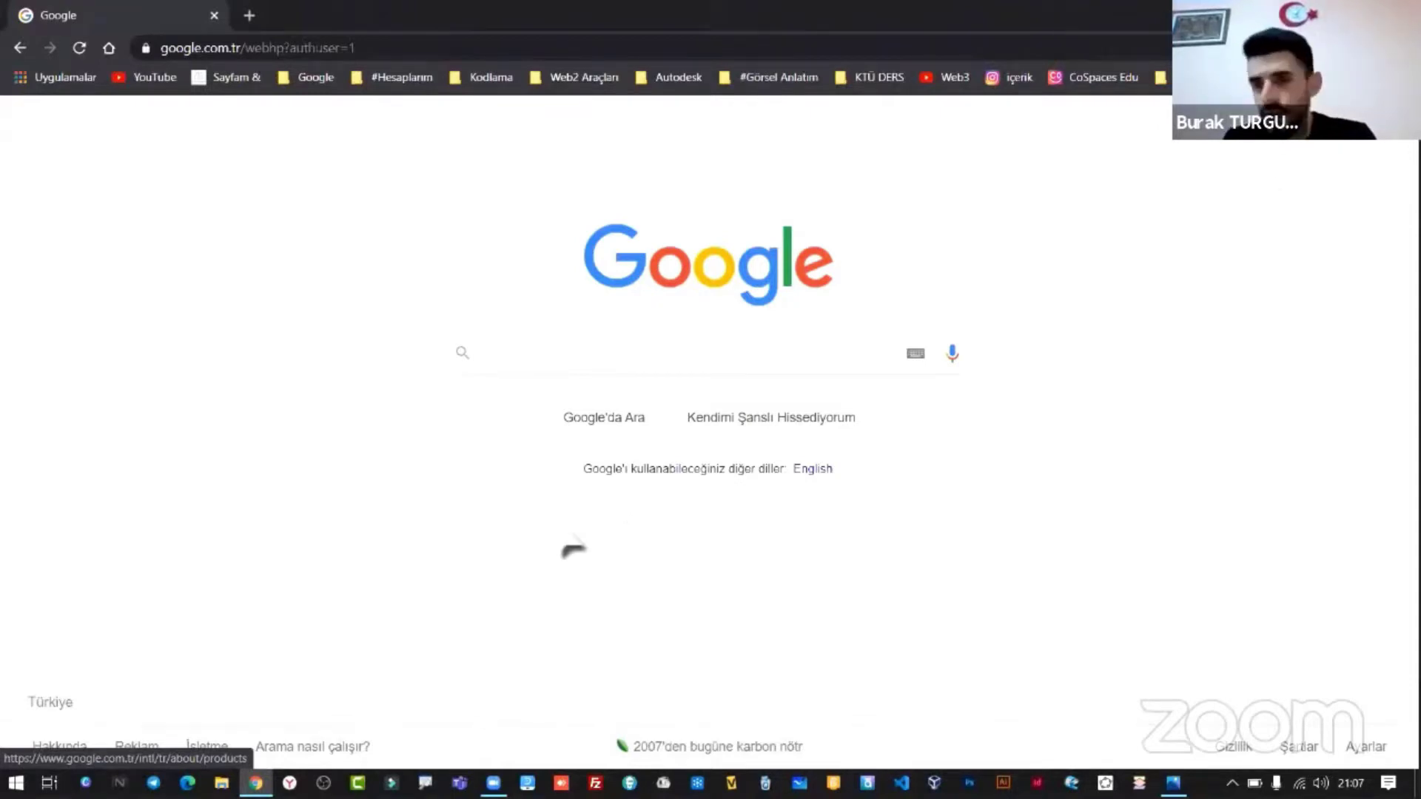
{"action": "left_click", "coordinate": [1353, 155]}
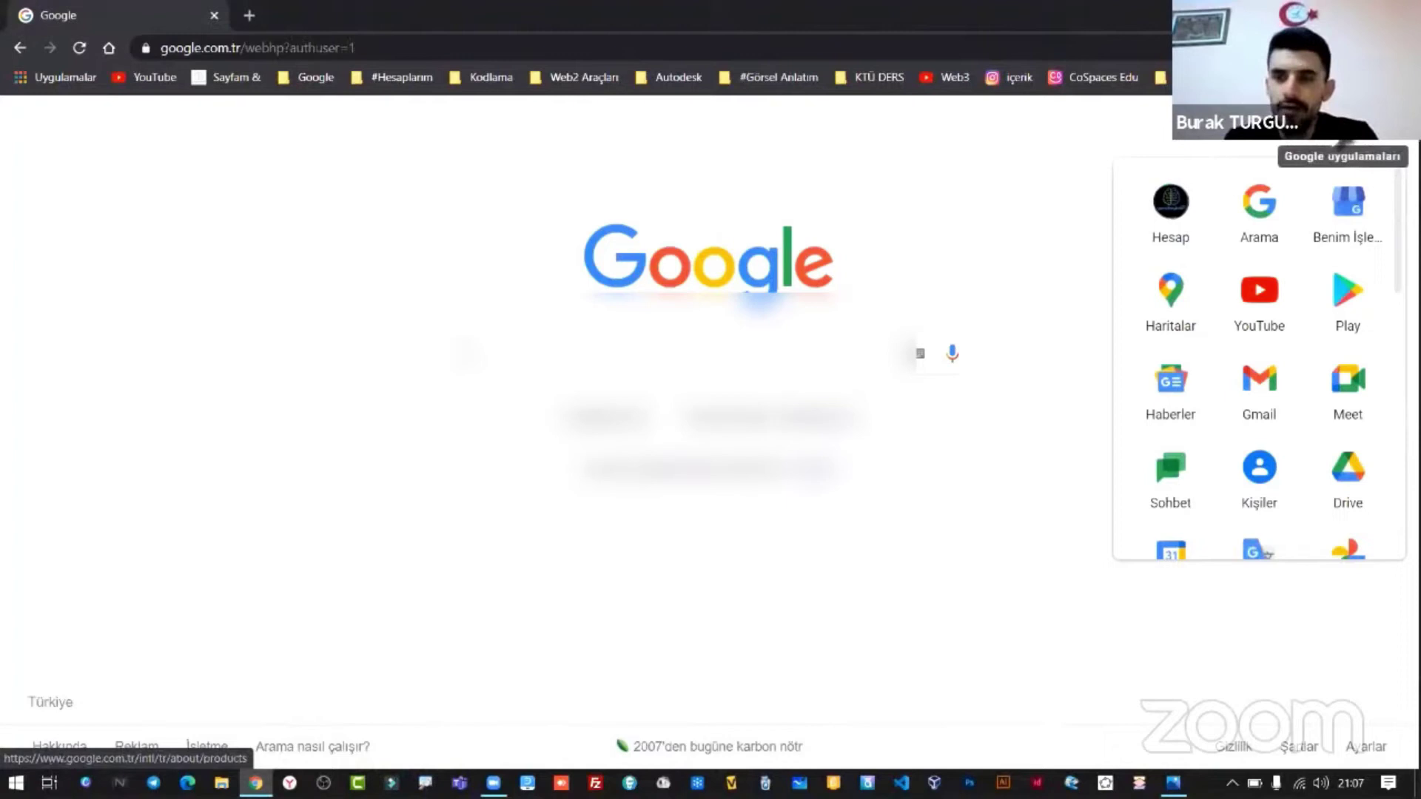
{"action": "scroll", "coordinate": [1269, 312], "scroll_direction": "down", "scroll_amount": 6}
{"action": "scroll", "coordinate": [1268, 313], "scroll_direction": "up", "scroll_amount": 3}
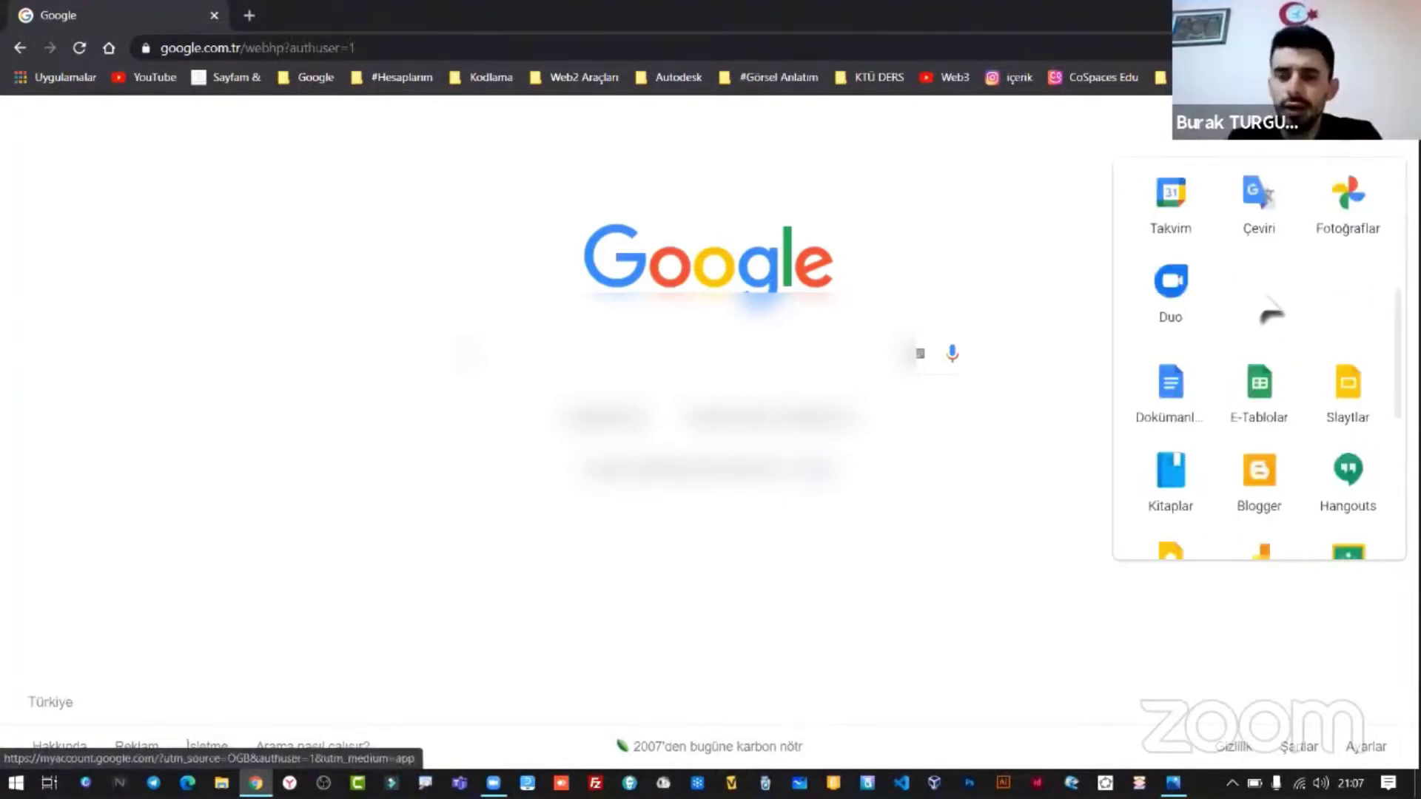
{"action": "scroll", "coordinate": [1269, 311], "scroll_direction": "up", "scroll_amount": 2}
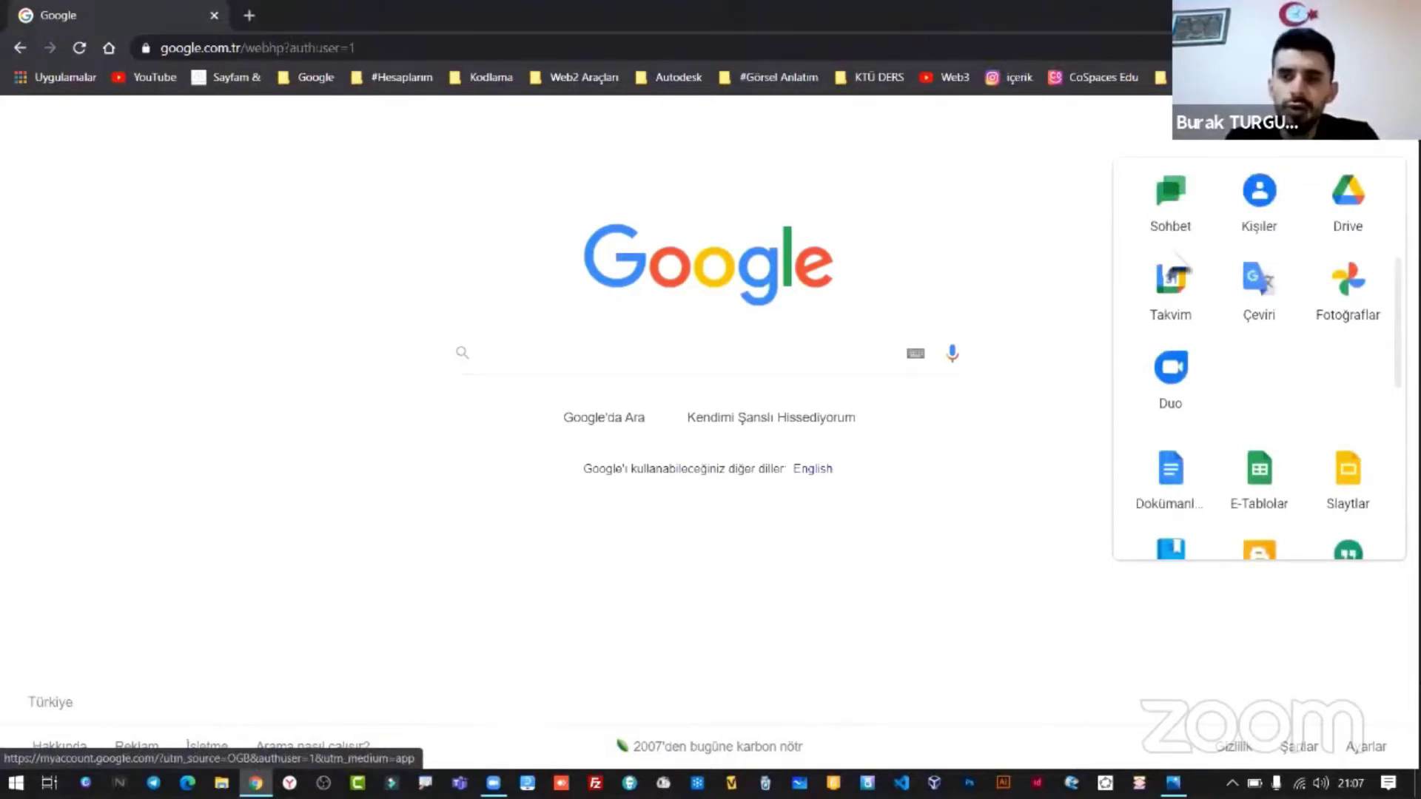
{"action": "scroll", "coordinate": [1175, 259], "scroll_direction": "up", "scroll_amount": 4}
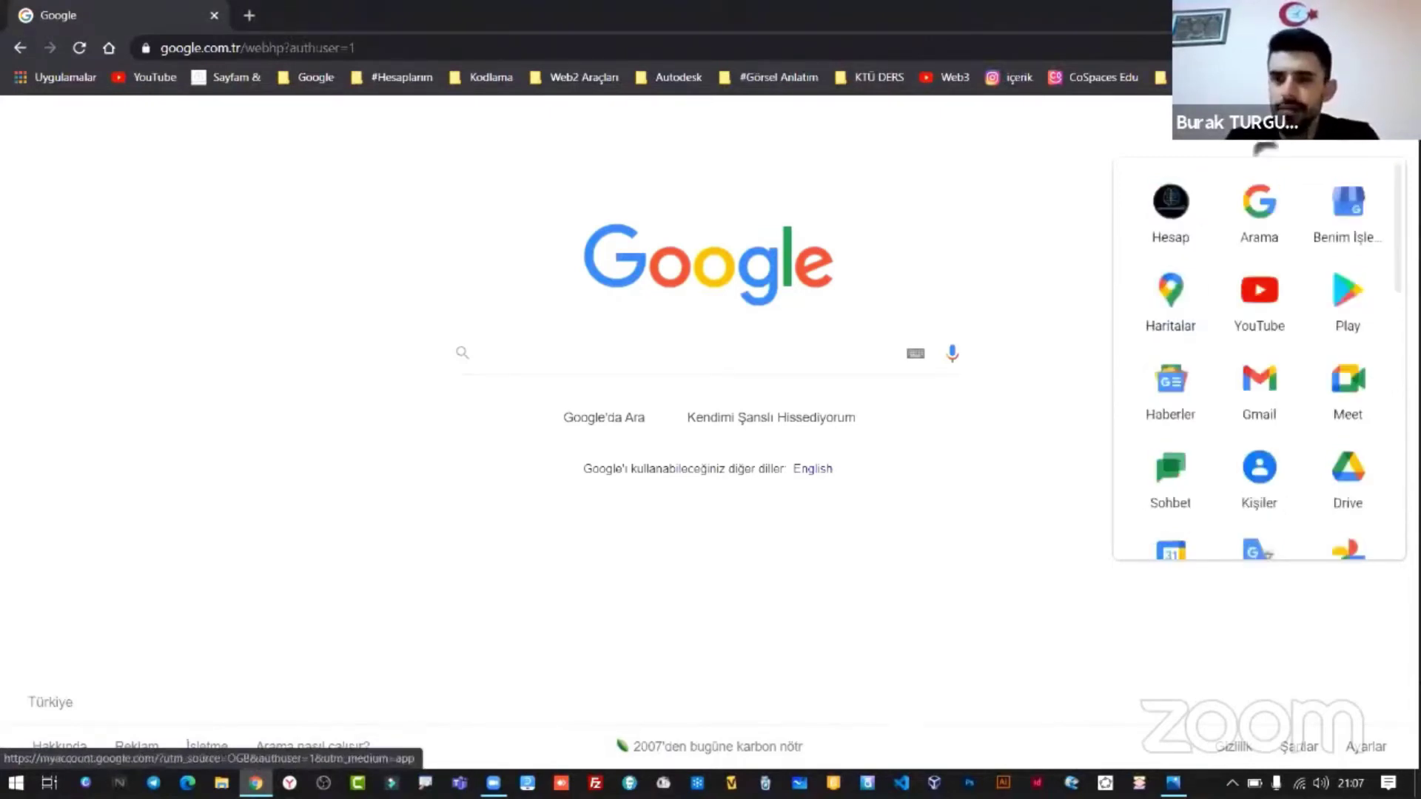
- Search Google for "google ürünleri" and open the Ürünlerimiz page on about.google
{"action": "left_click", "coordinate": [729, 366]}
{"action": "left_click", "coordinate": [724, 359]}
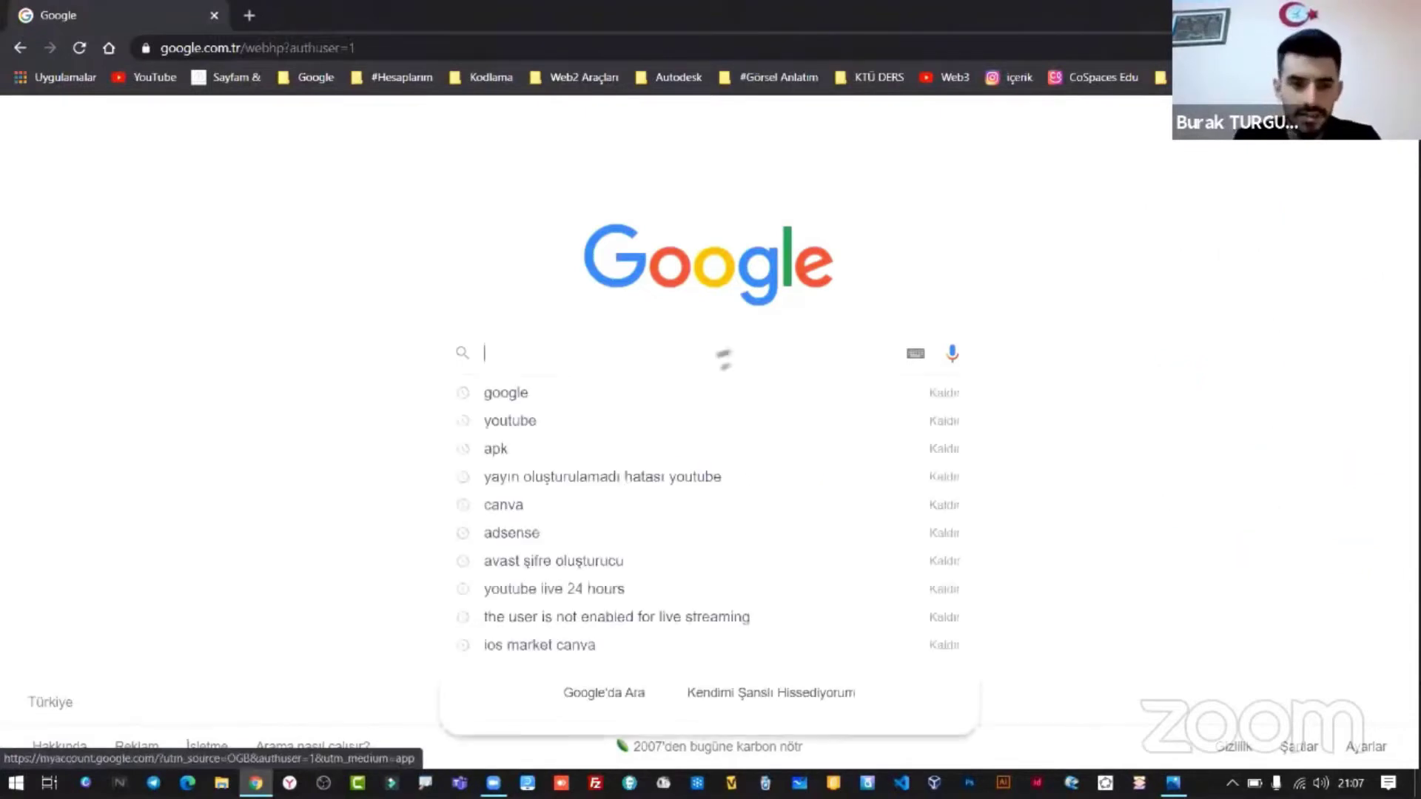
{"action": "type", "text": "googl"}
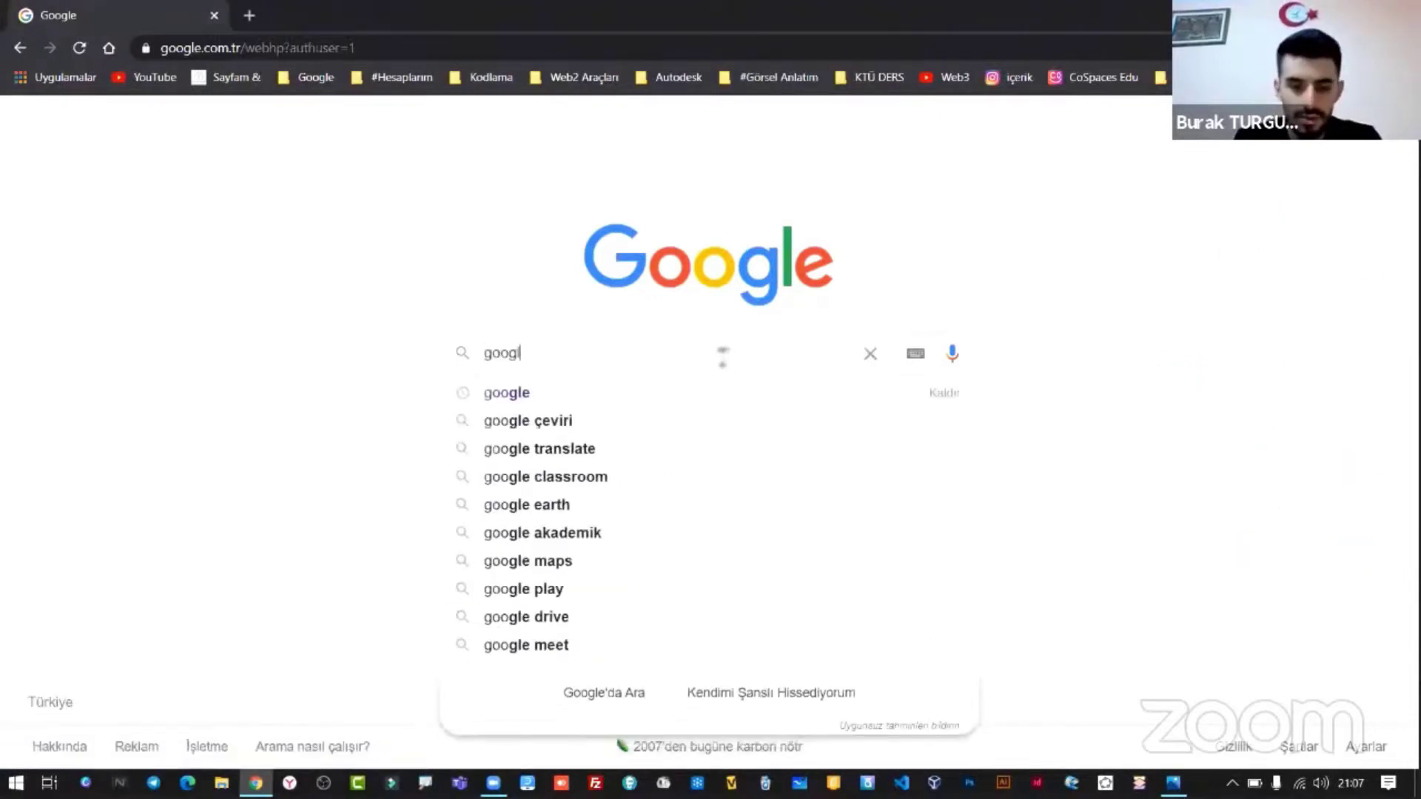
{"action": "type", "text": "e ürünleri"}
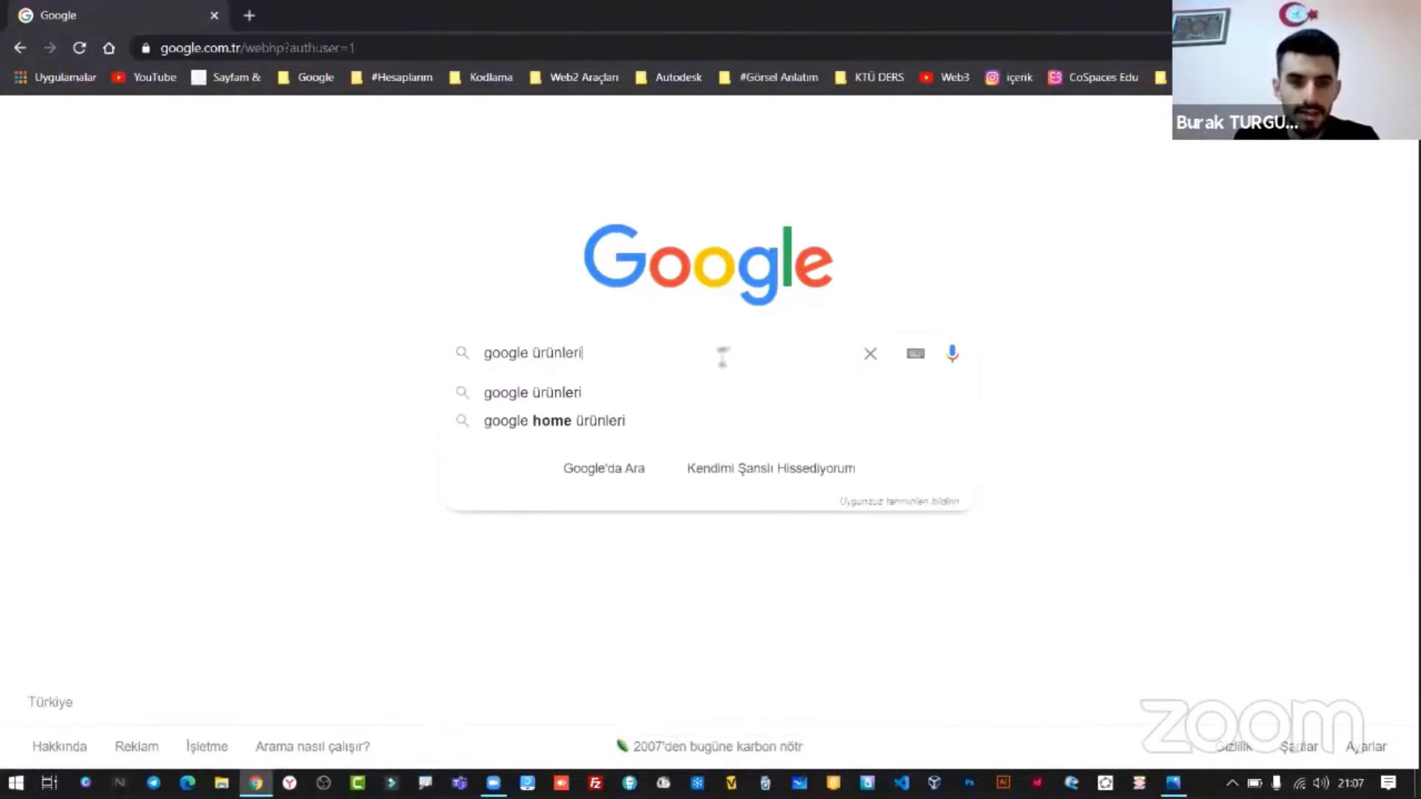
{"action": "key", "text": "Return"}
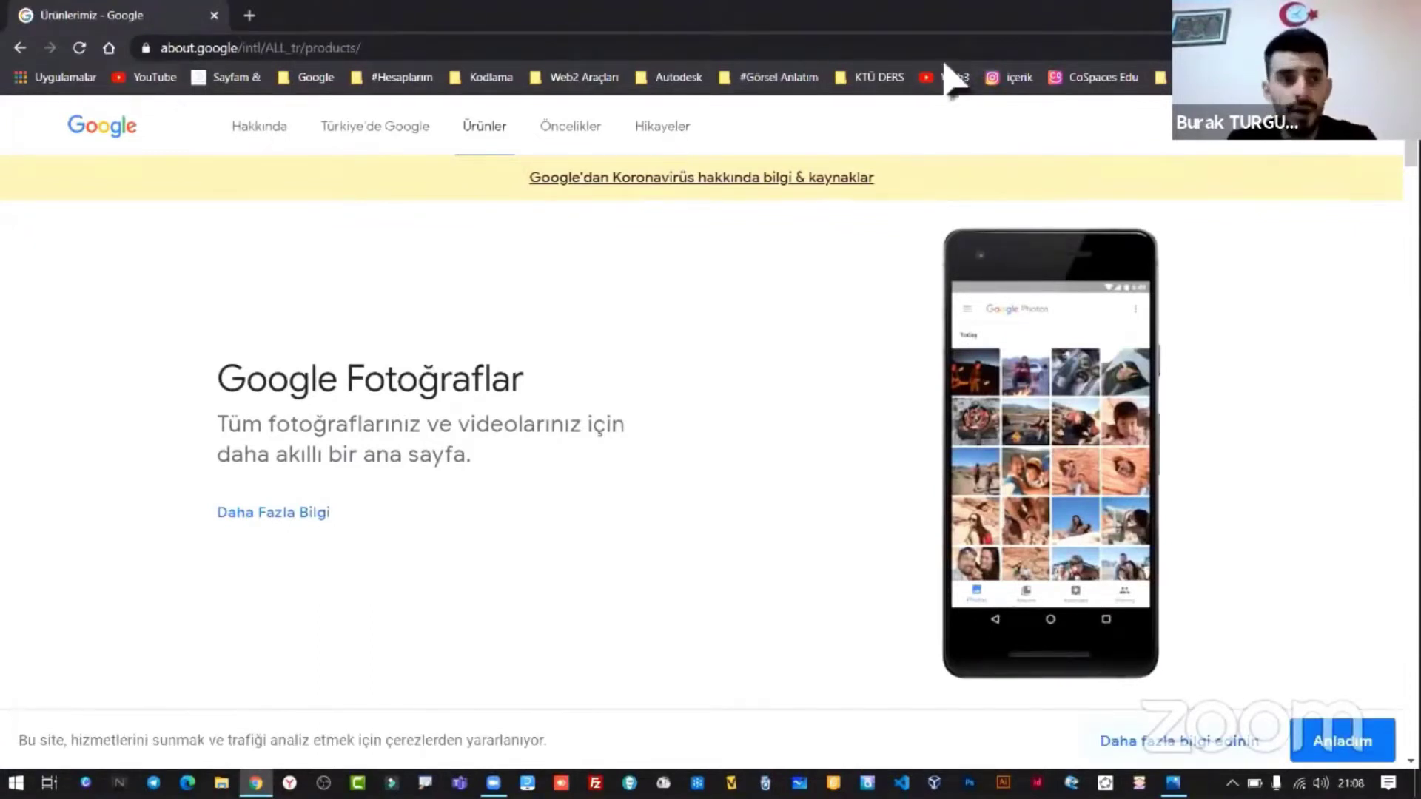
- Open the Google homepage in a new tab, place it before the Ürünlerimiz tab, and browse its full apps list
{"action": "left_click", "coordinate": [247, 15]}
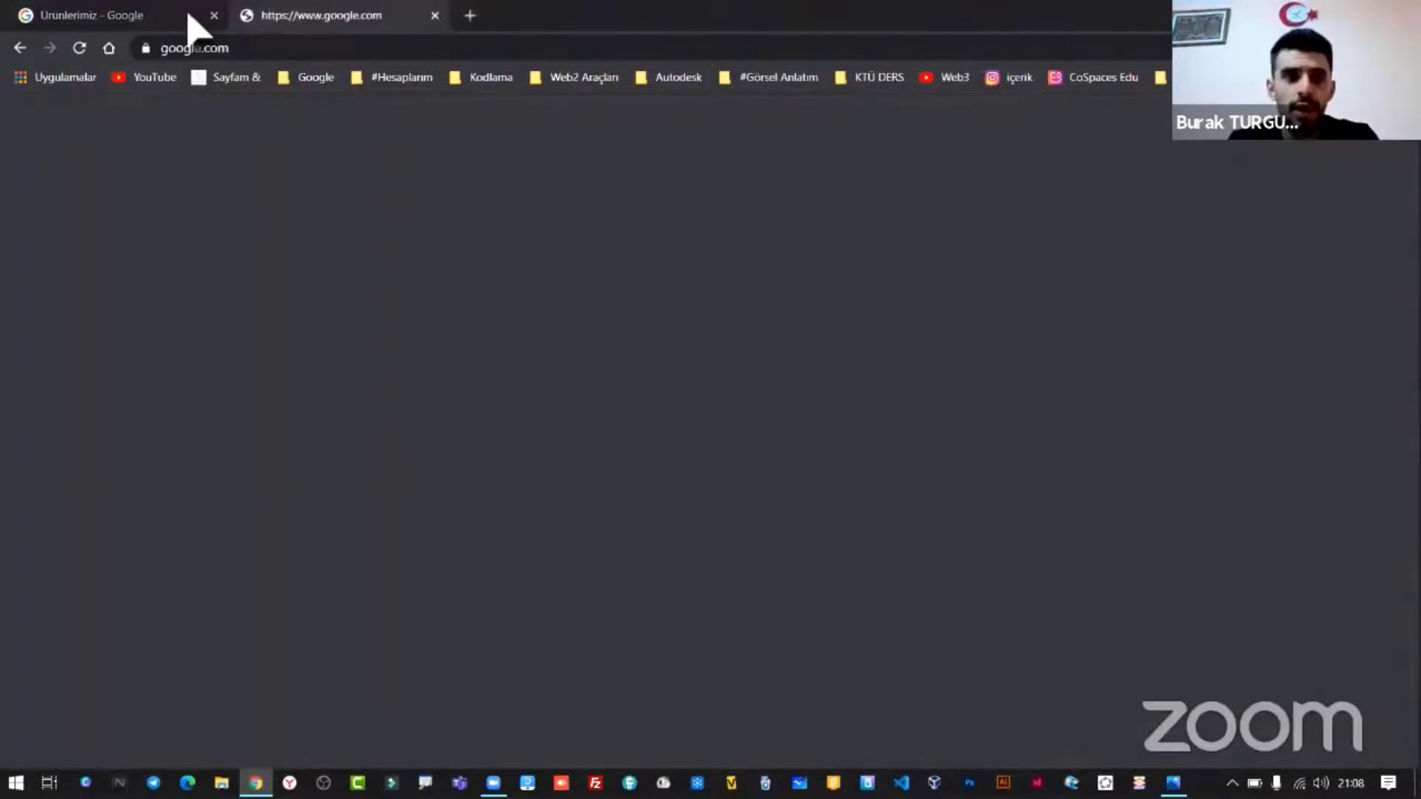
{"action": "left_click_drag", "start_coordinate": [188, 26], "coordinate": [111, 18]}
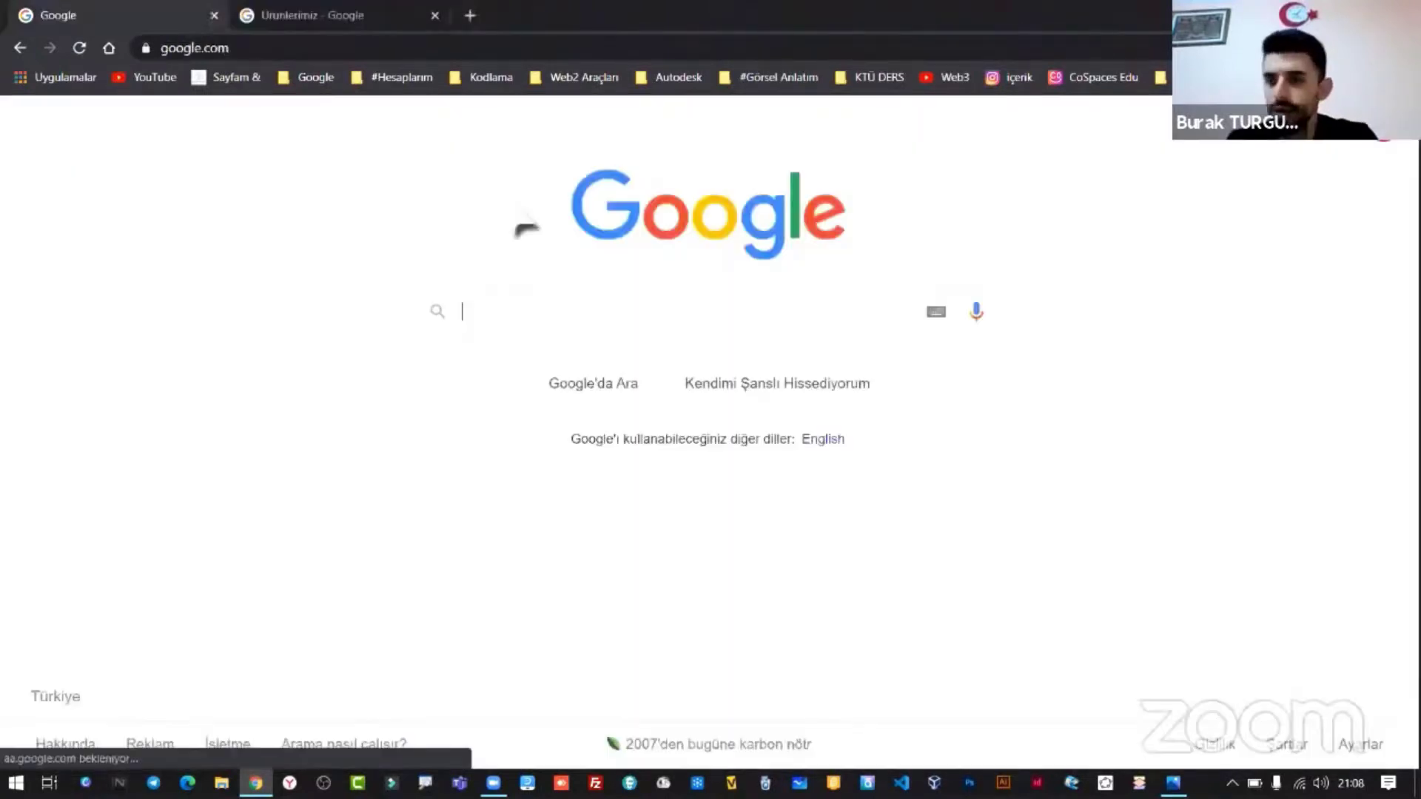
{"action": "left_click", "coordinate": [1348, 120]}
{"action": "scroll", "coordinate": [1228, 392], "scroll_direction": "down", "scroll_amount": 5}
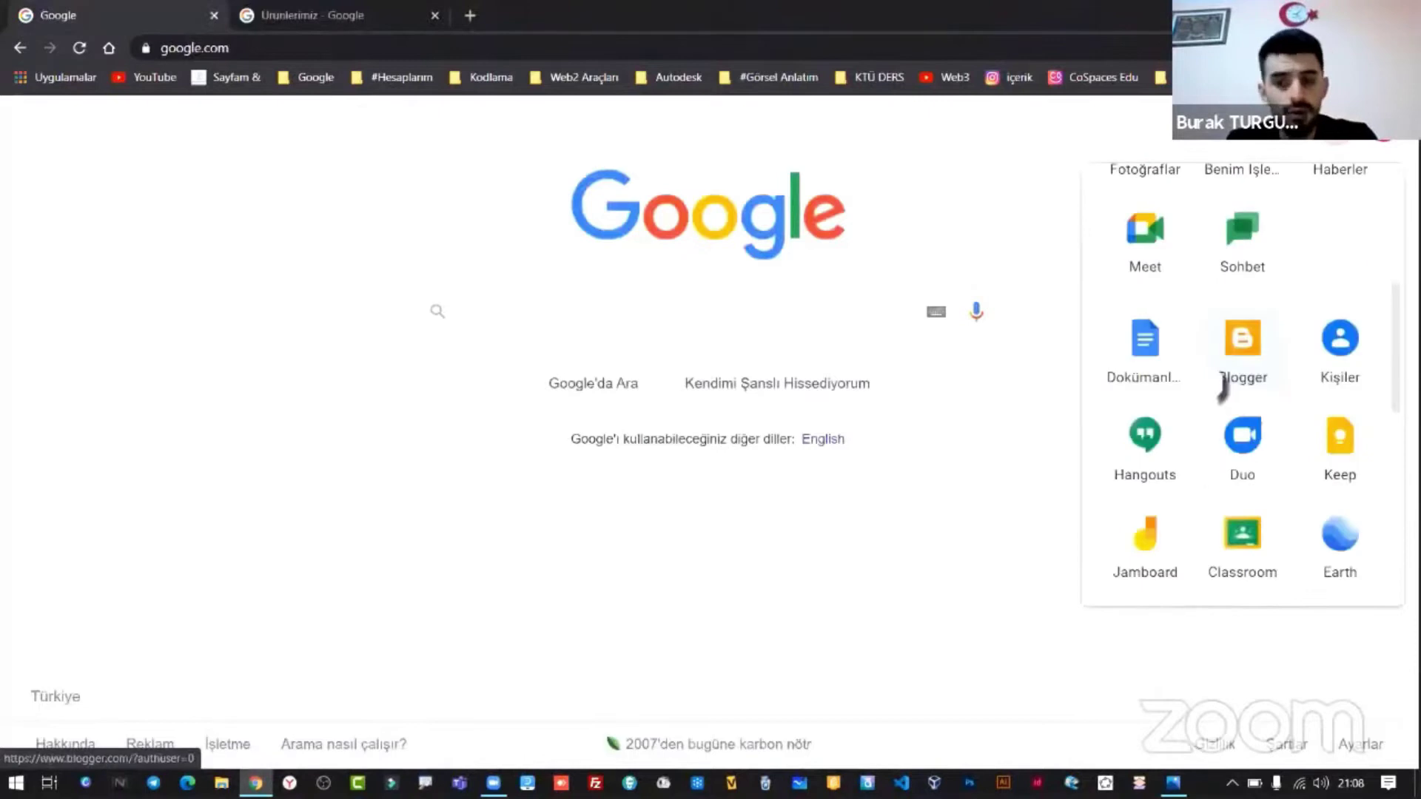
{"action": "scroll", "coordinate": [1223, 387], "scroll_direction": "down", "scroll_amount": 5}
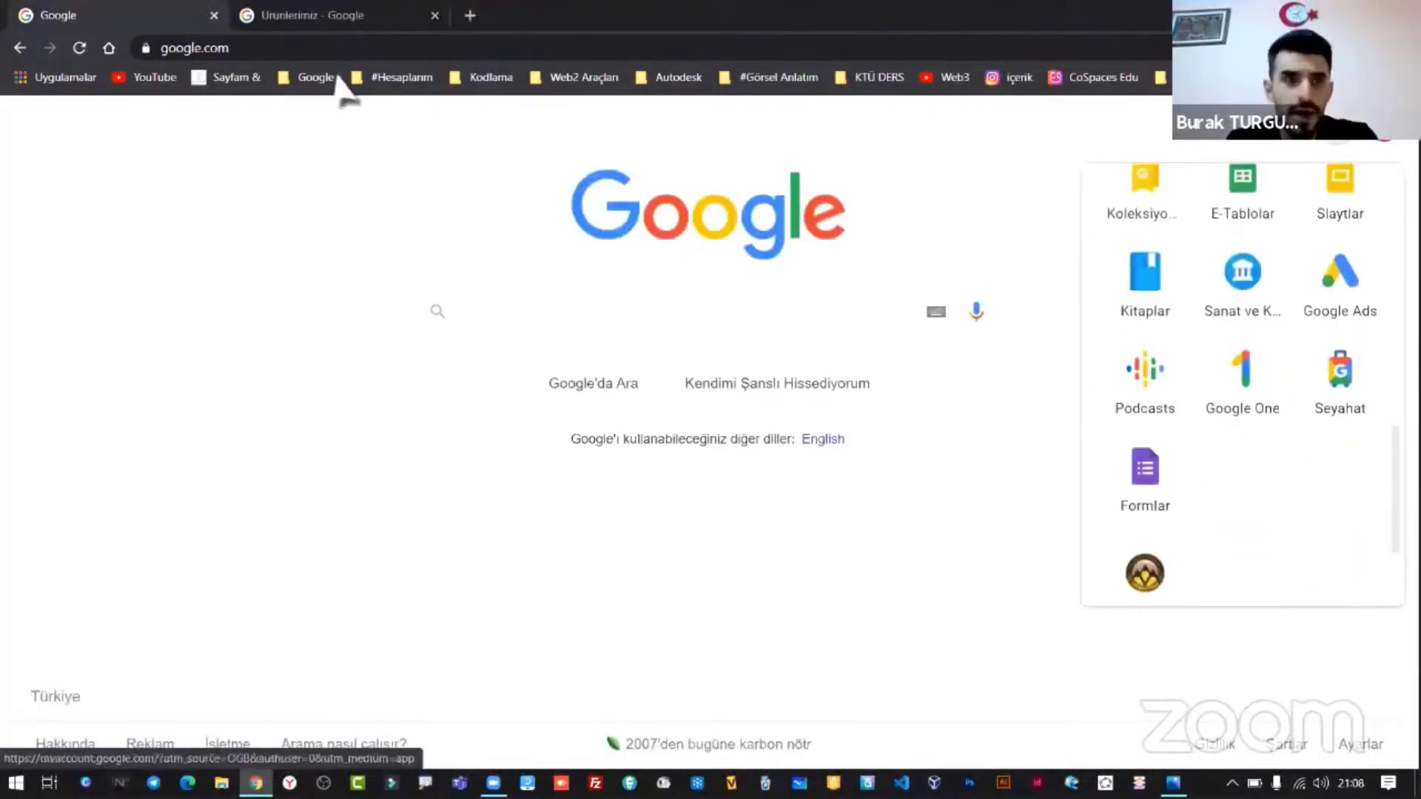
- Return to the Ürünlerimiz page and review the product categories from Arayın ve keşfedin through Daha akıllı çalışın
{"action": "left_click", "coordinate": [322, 23]}
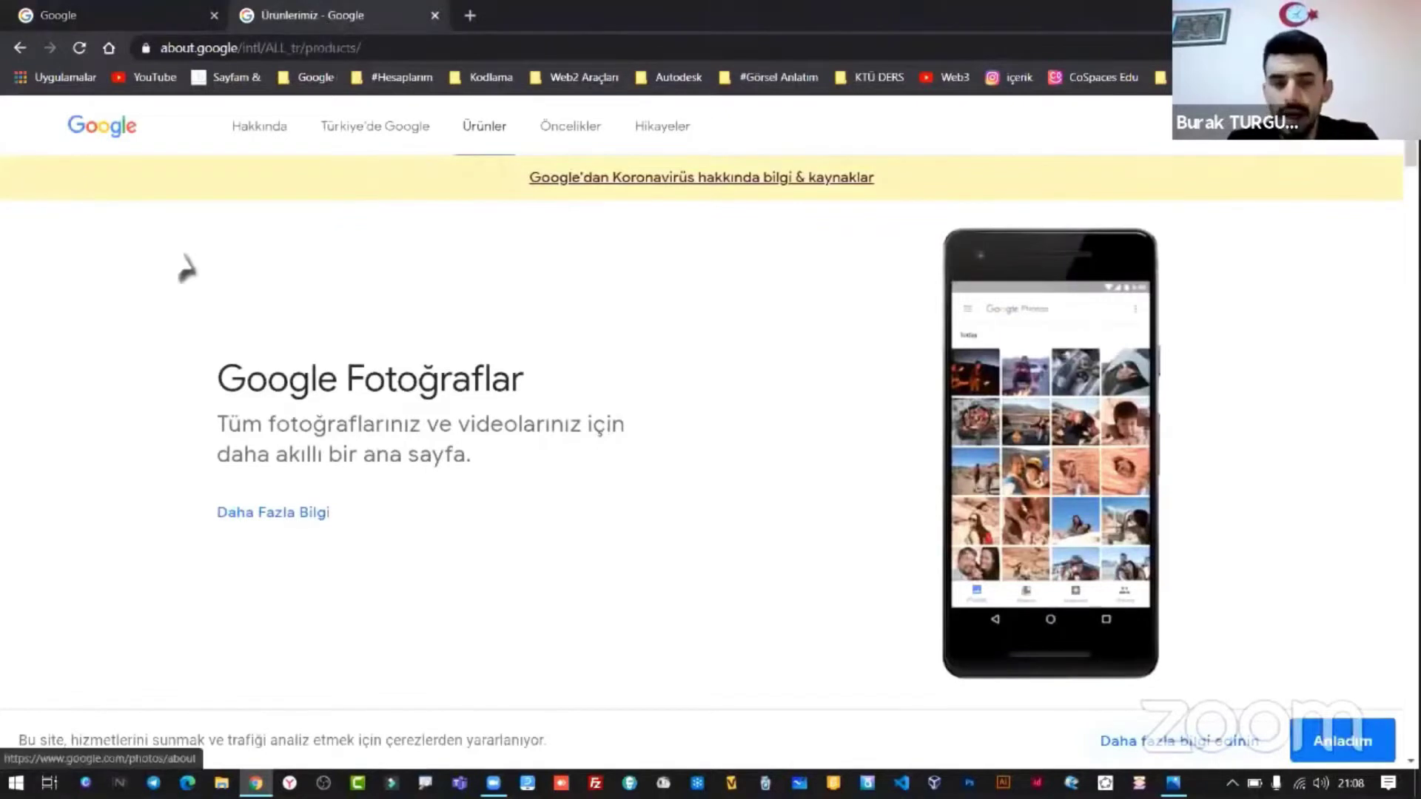
{"action": "scroll", "coordinate": [187, 270], "scroll_direction": "down", "scroll_amount": 6}
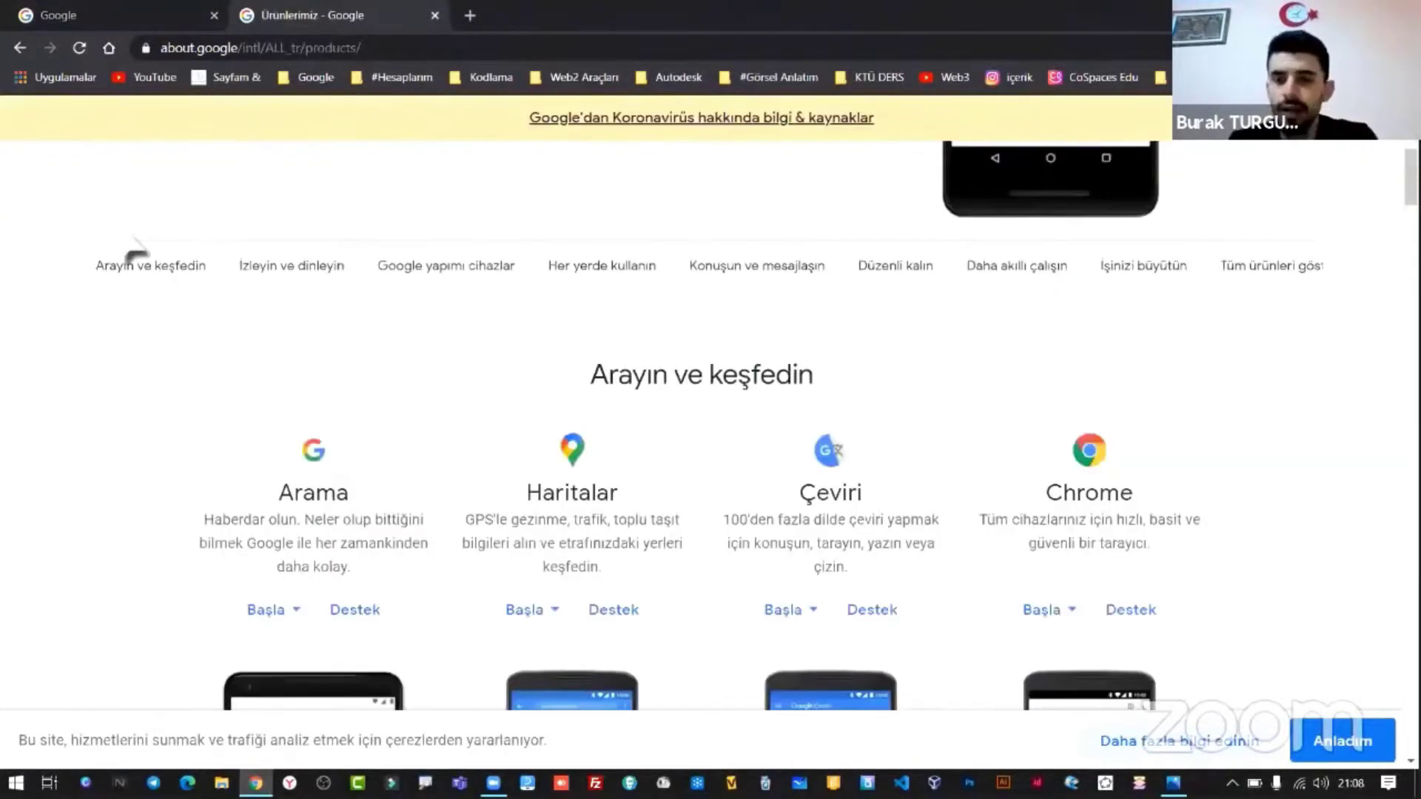
{"action": "scroll", "coordinate": [135, 255], "scroll_direction": "down", "scroll_amount": 8}
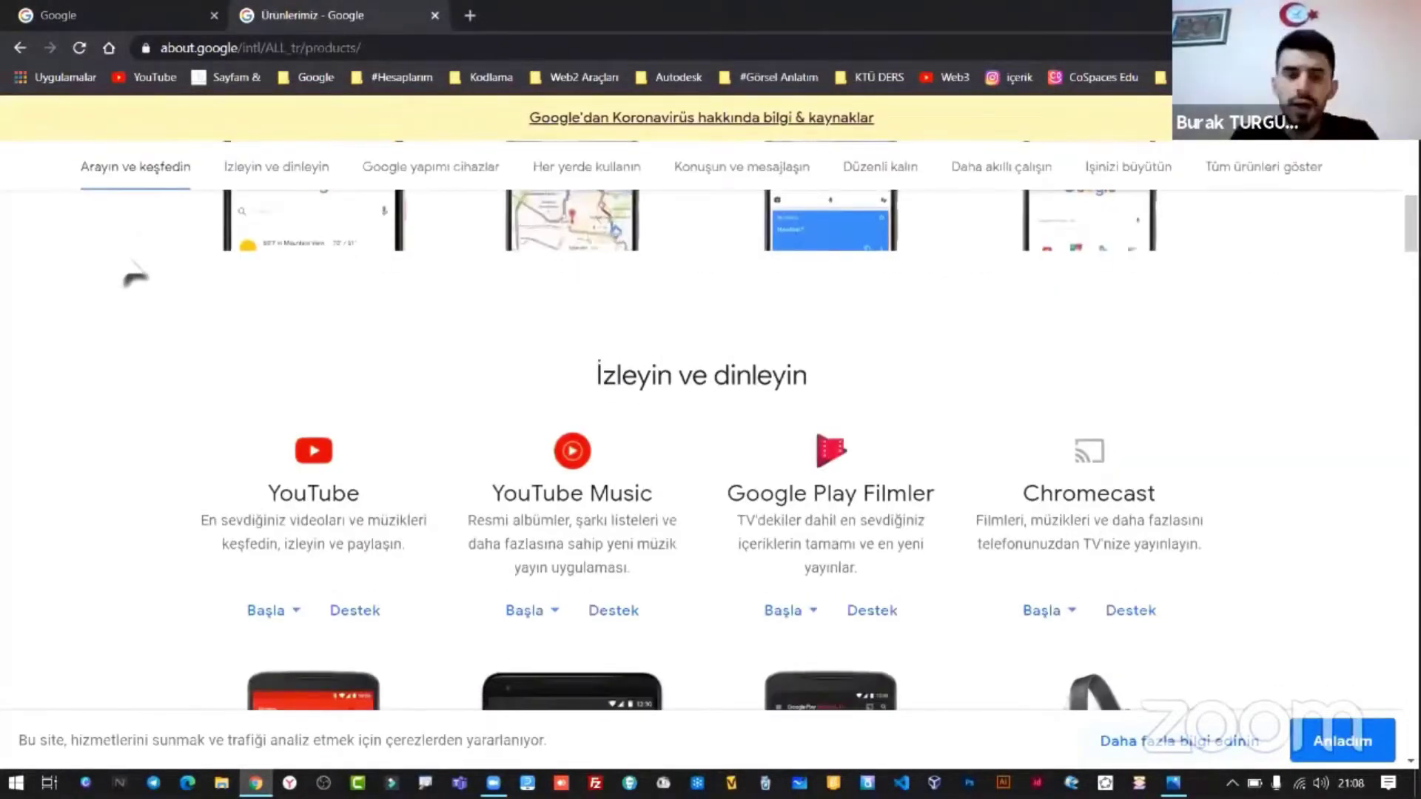
{"action": "scroll", "coordinate": [136, 278], "scroll_direction": "down", "scroll_amount": 2}
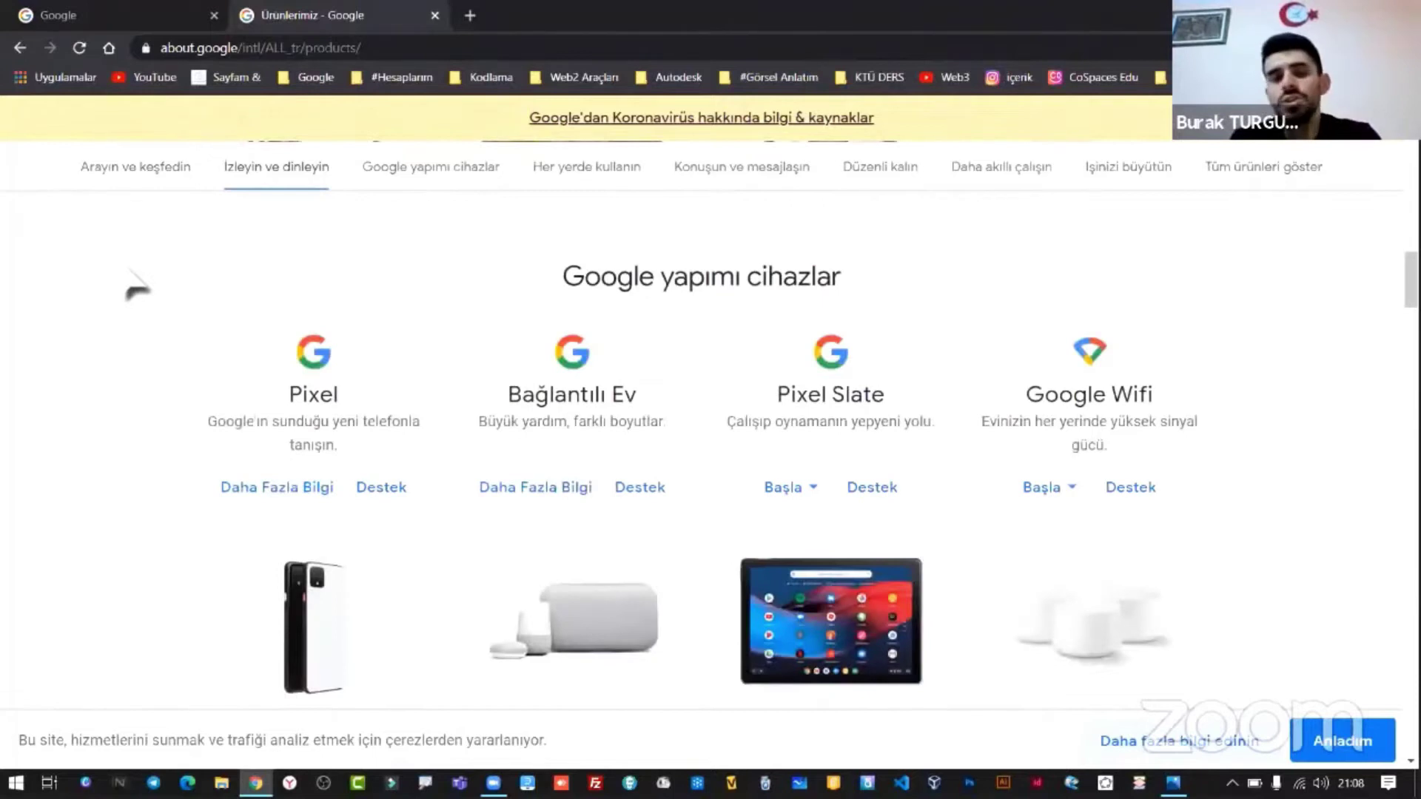
{"action": "scroll", "coordinate": [135, 287], "scroll_direction": "up", "scroll_amount": 5}
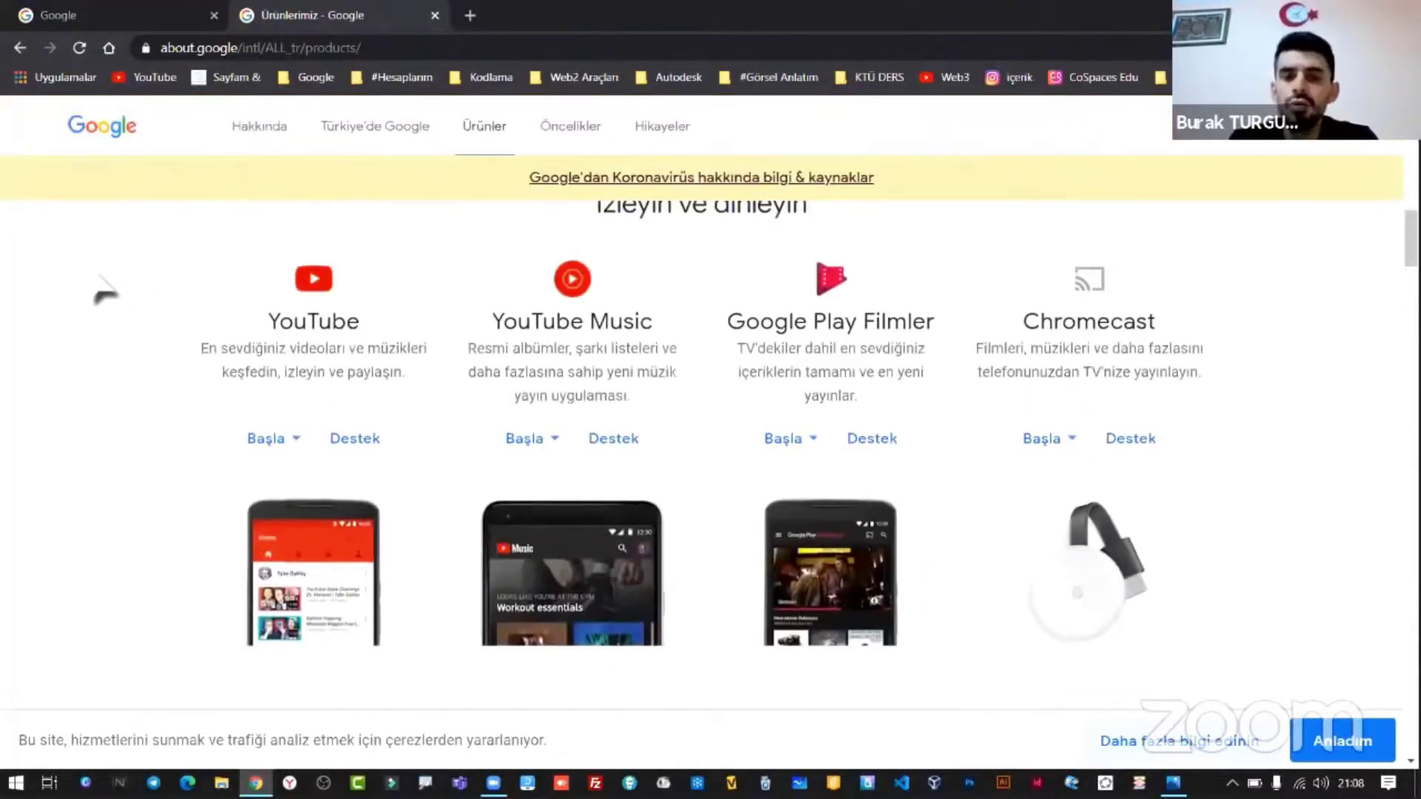
{"action": "scroll", "coordinate": [106, 294], "scroll_direction": "up", "scroll_amount": 4}
{"action": "scroll", "coordinate": [107, 296], "scroll_direction": "up", "scroll_amount": 5}
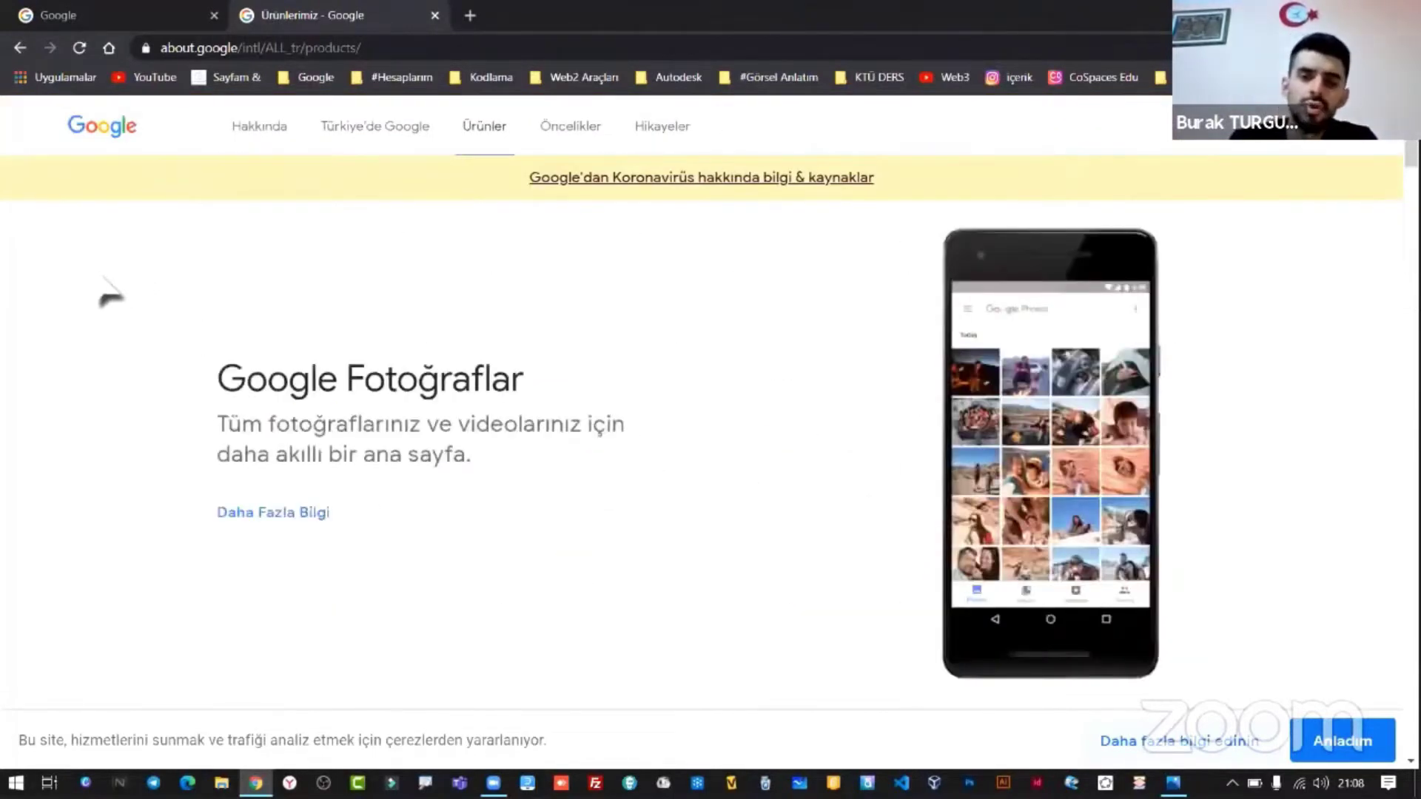
{"action": "scroll", "coordinate": [104, 311], "scroll_direction": "down", "scroll_amount": 4}
{"action": "scroll", "coordinate": [97, 320], "scroll_direction": "down", "scroll_amount": 10}
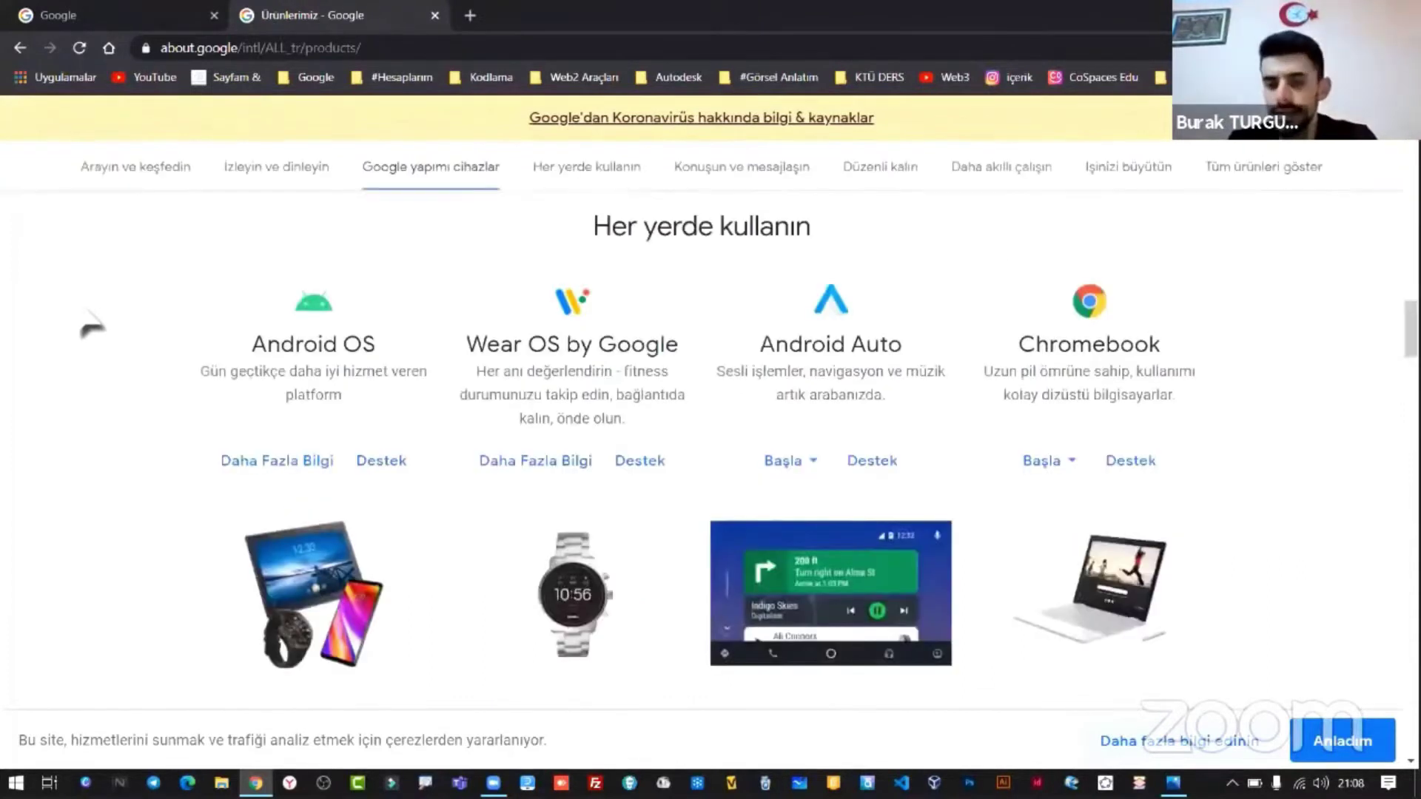
{"action": "scroll", "coordinate": [92, 326], "scroll_direction": "down", "scroll_amount": 6}
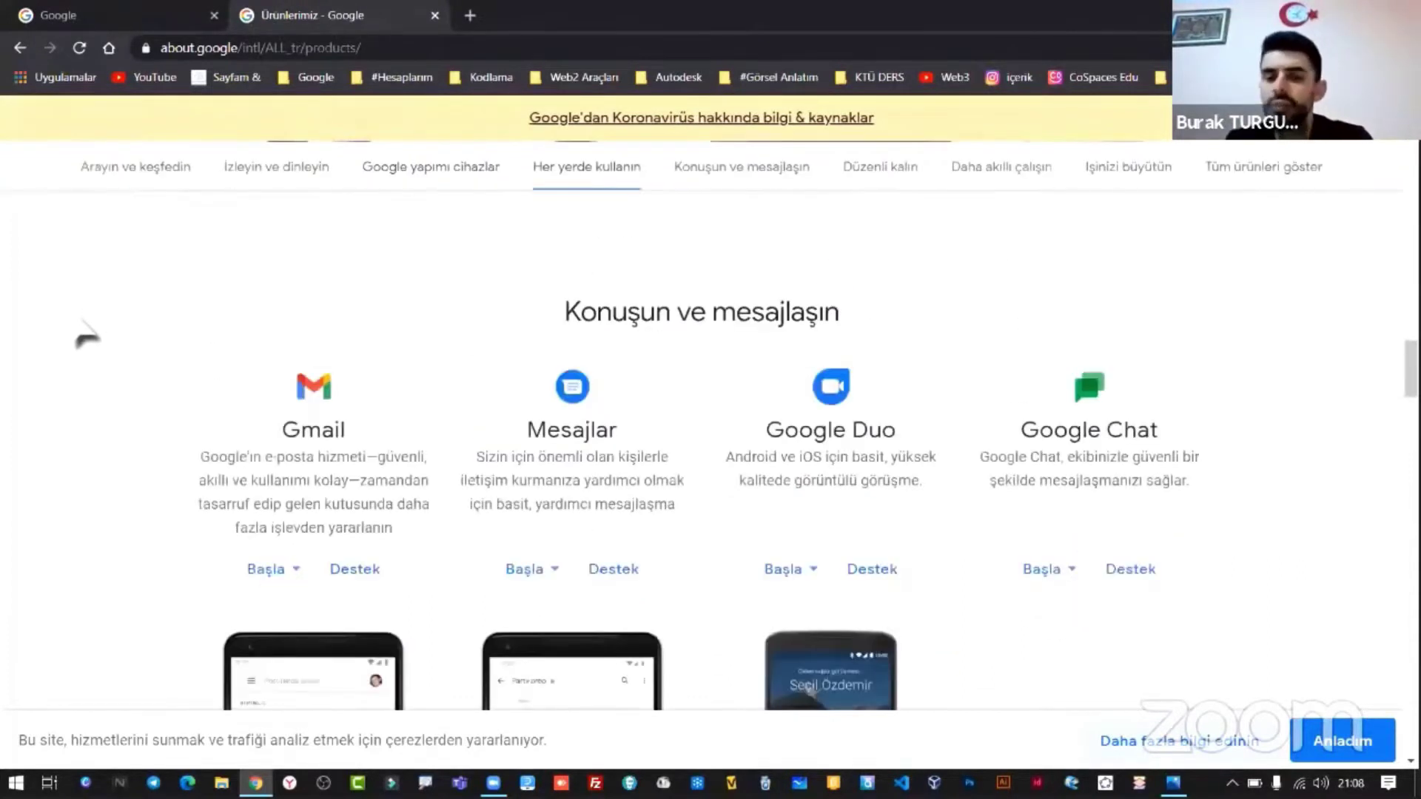
{"action": "scroll", "coordinate": [88, 337], "scroll_direction": "down", "scroll_amount": 4}
{"action": "scroll", "coordinate": [87, 340], "scroll_direction": "down", "scroll_amount": 5}
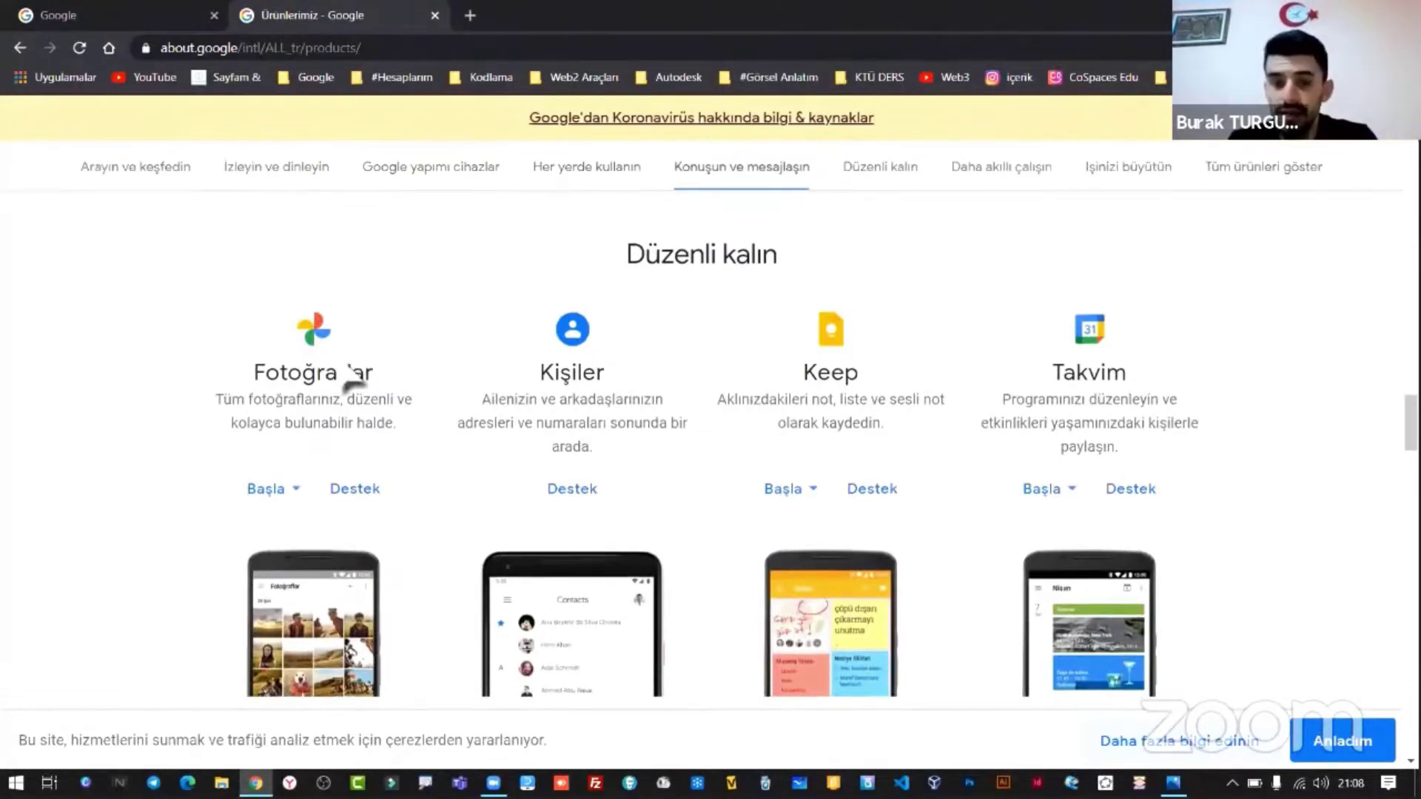
{"action": "scroll", "coordinate": [351, 379], "scroll_direction": "down", "scroll_amount": 5}
{"action": "scroll", "coordinate": [339, 375], "scroll_direction": "down", "scroll_amount": 1}
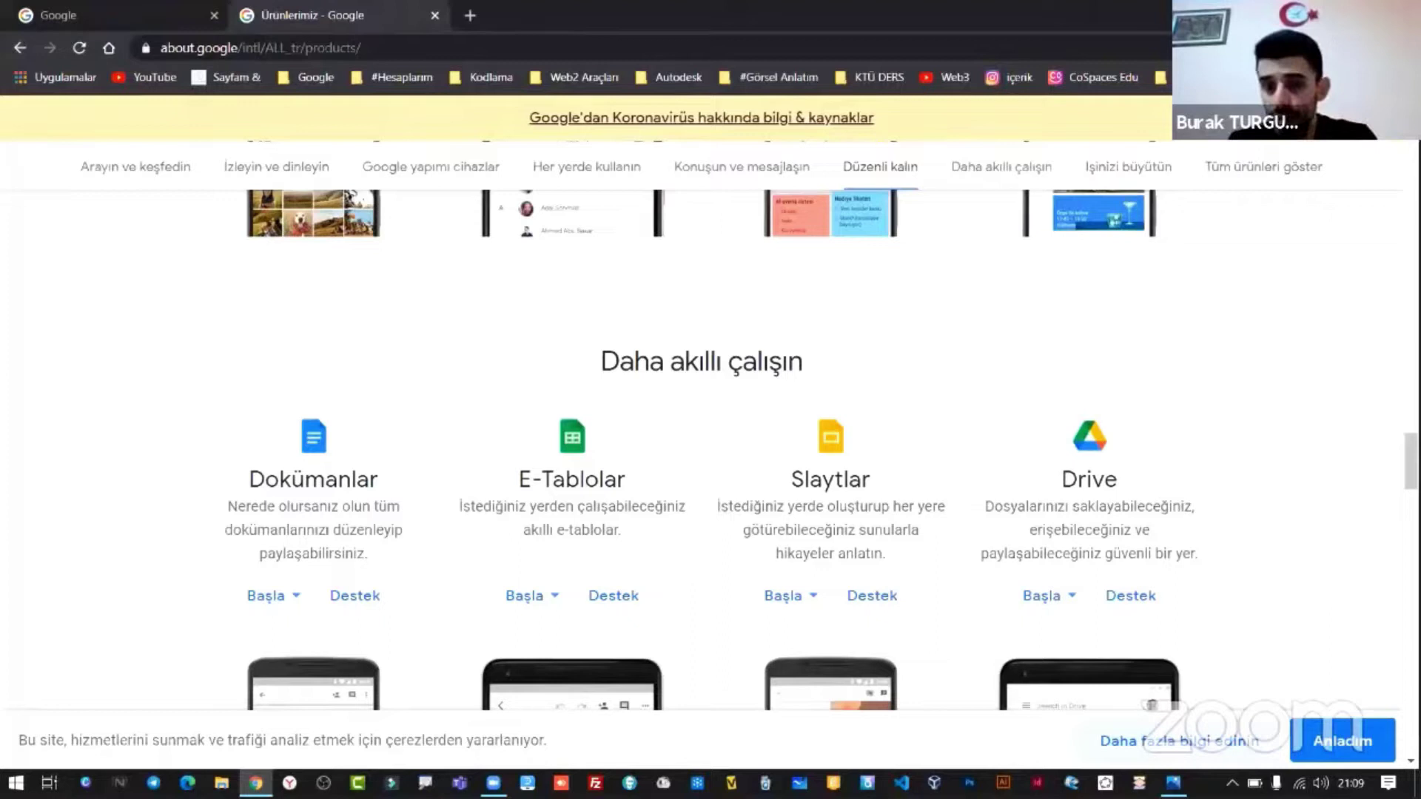
{"action": "key", "text": "super+d"}
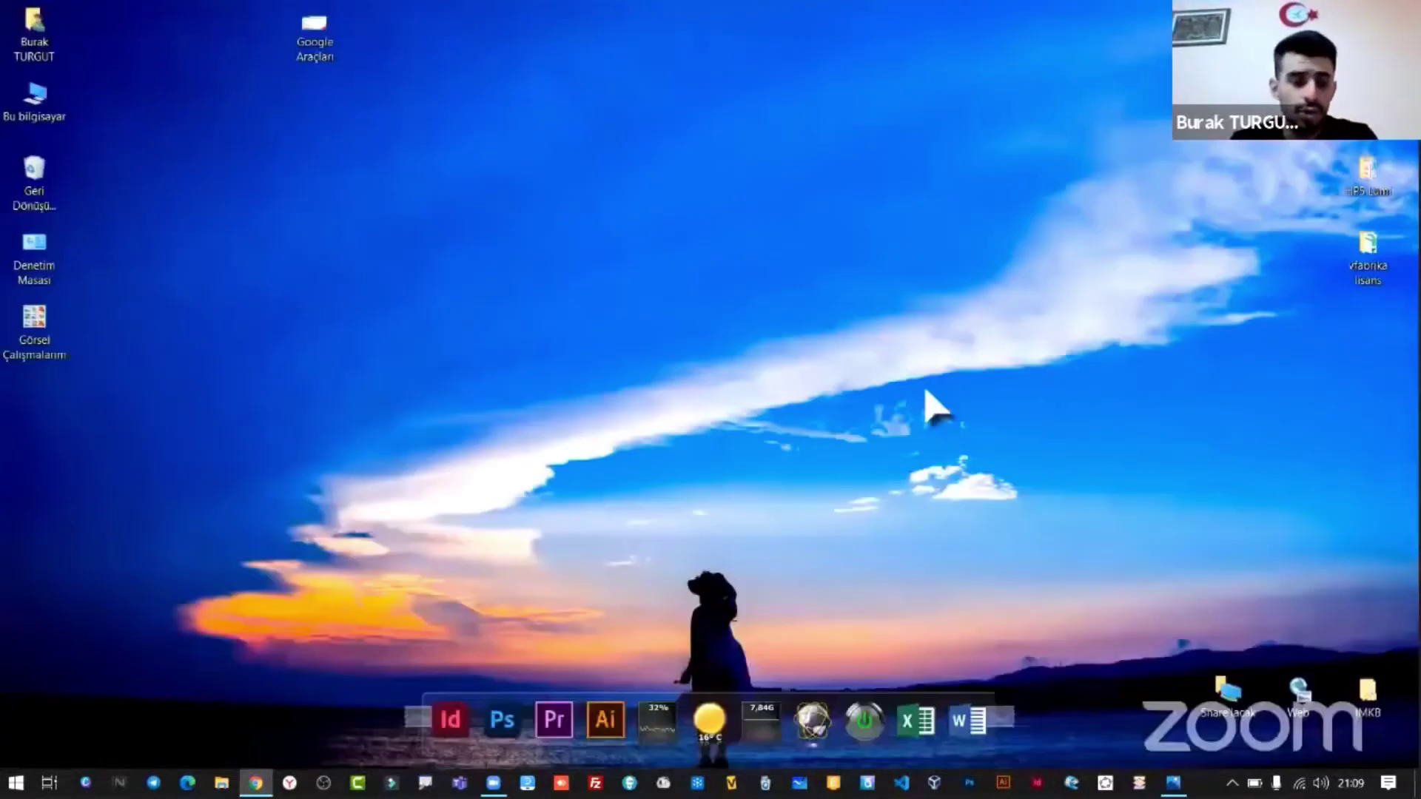
{"action": "left_click", "coordinate": [259, 777]}
{"action": "key", "text": "ctrl+Tab"}
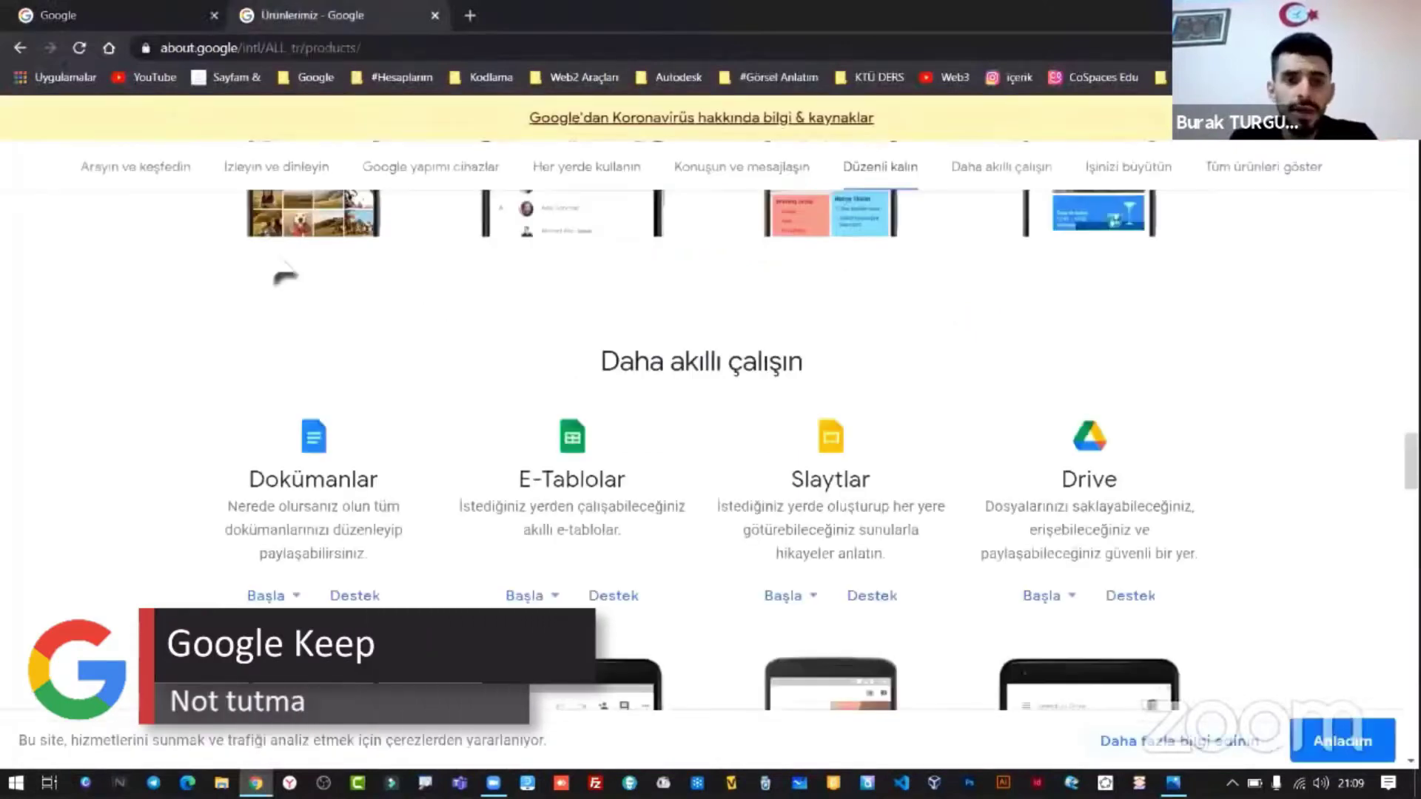
- Review the Düzenli kalın section with Keep and the categories above it on the Ürünlerimiz page
{"action": "scroll", "coordinate": [78, 373], "scroll_direction": "up", "scroll_amount": 5}
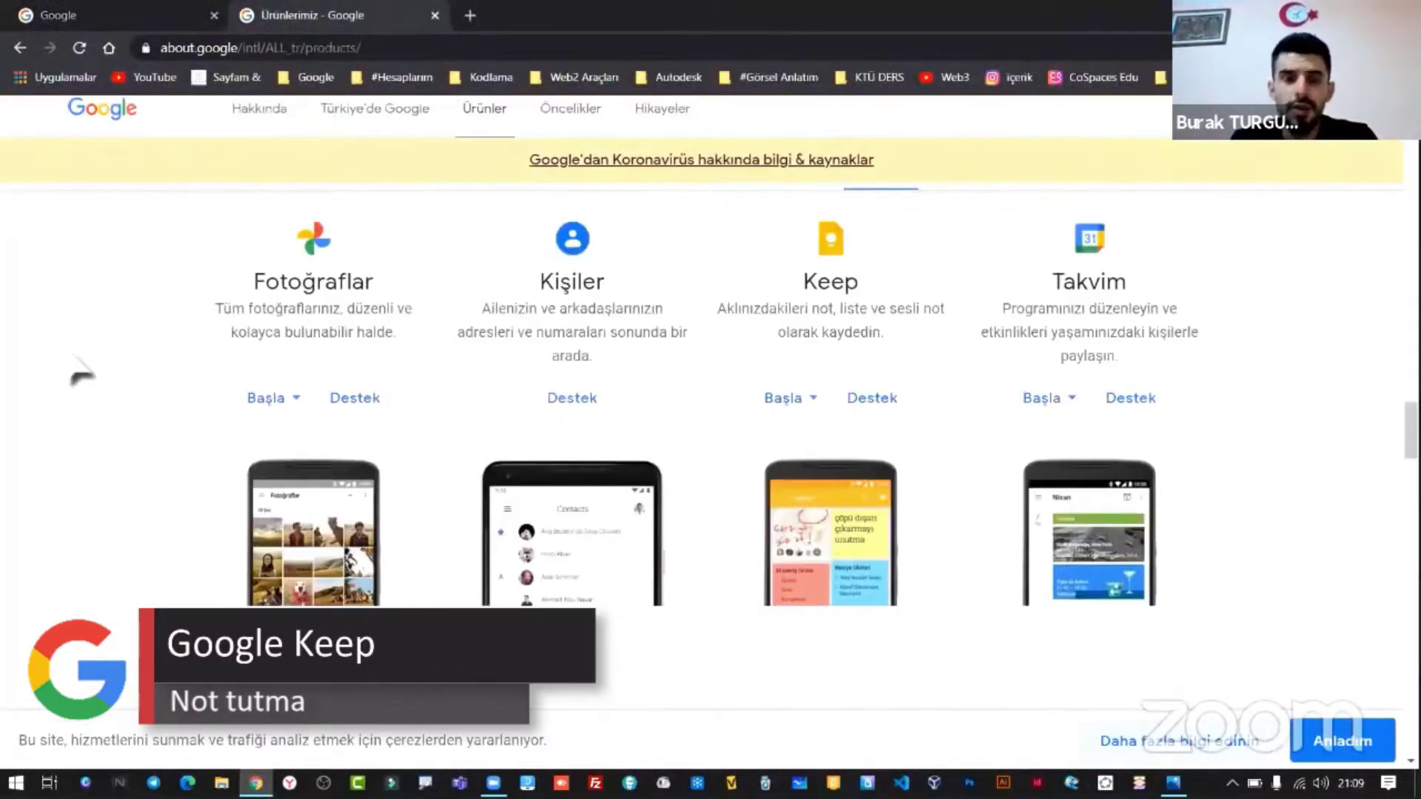
{"action": "scroll", "coordinate": [81, 374], "scroll_direction": "up", "scroll_amount": 5}
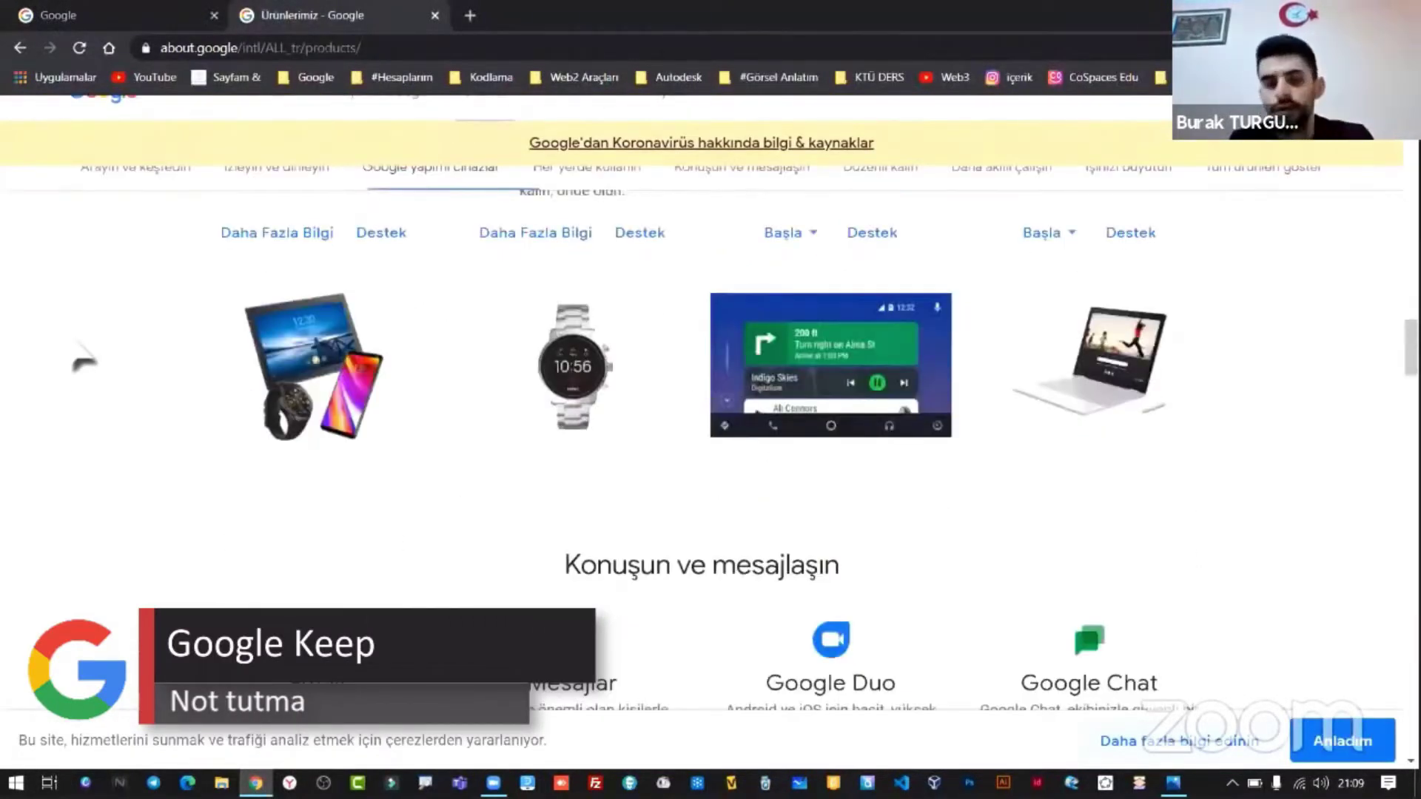
{"action": "scroll", "coordinate": [82, 360], "scroll_direction": "down", "scroll_amount": 1}
{"action": "scroll", "coordinate": [808, 467], "scroll_direction": "down", "scroll_amount": 10}
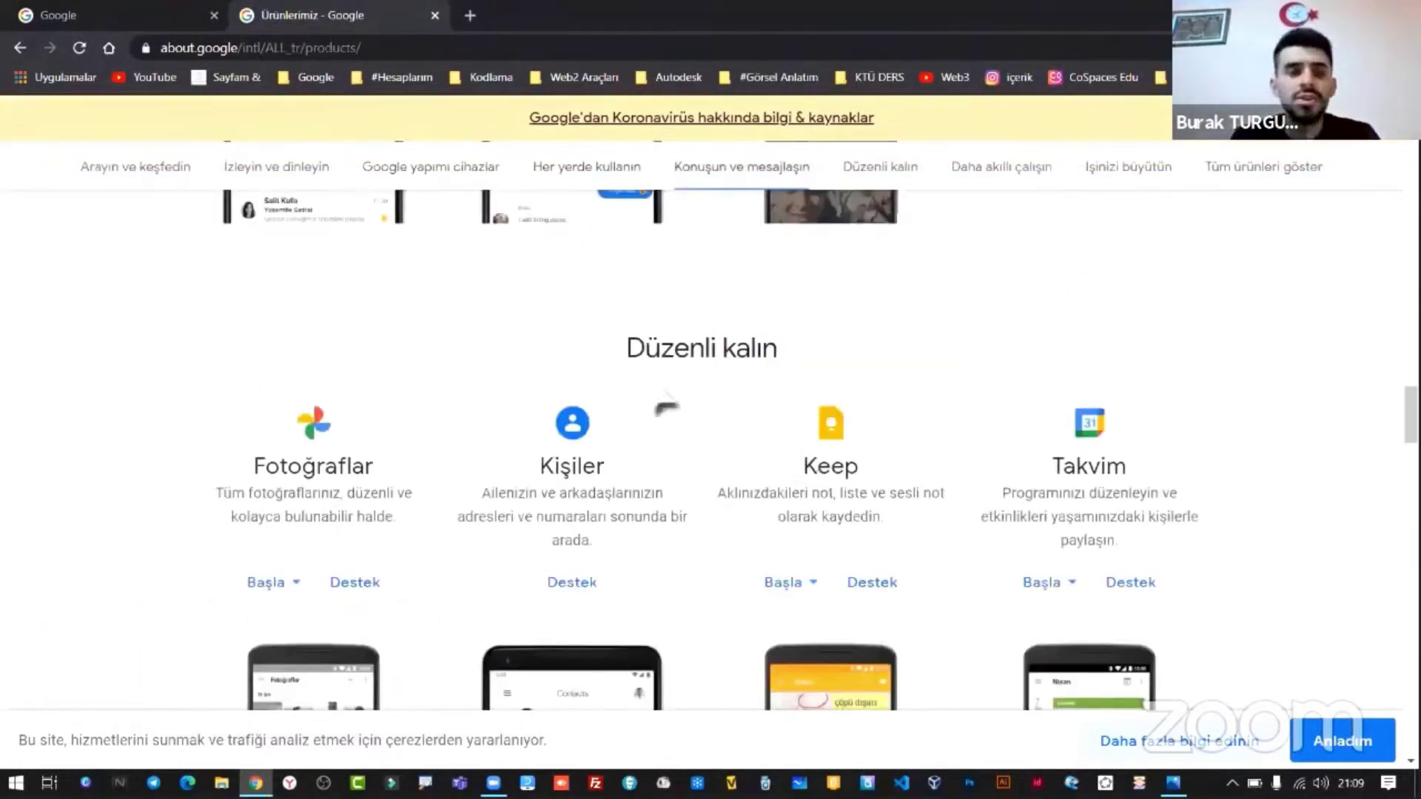
- Open Keep in a new tab from the apps list of the Google homepage, and close the list
{"action": "left_click", "coordinate": [171, 16]}
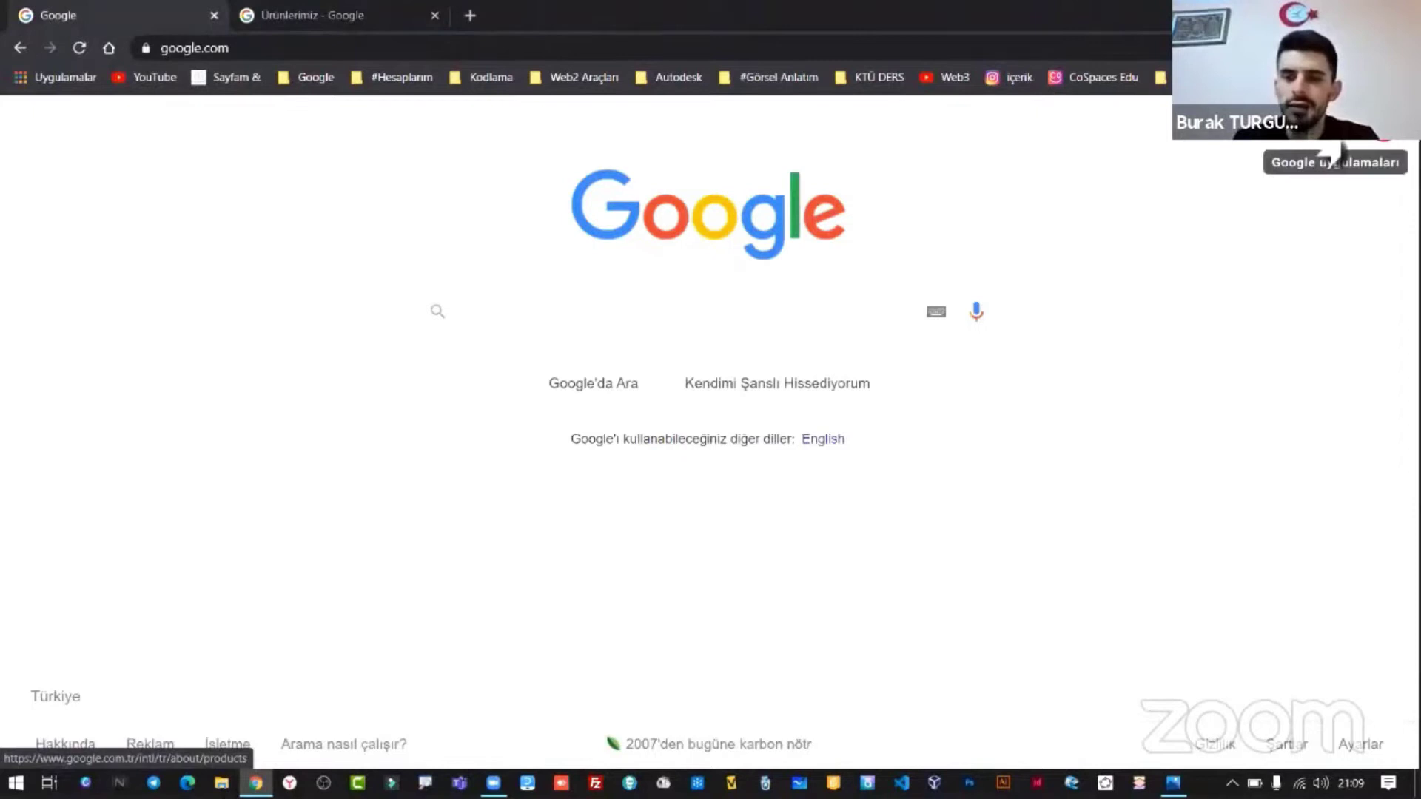
{"action": "left_click", "coordinate": [1338, 150]}
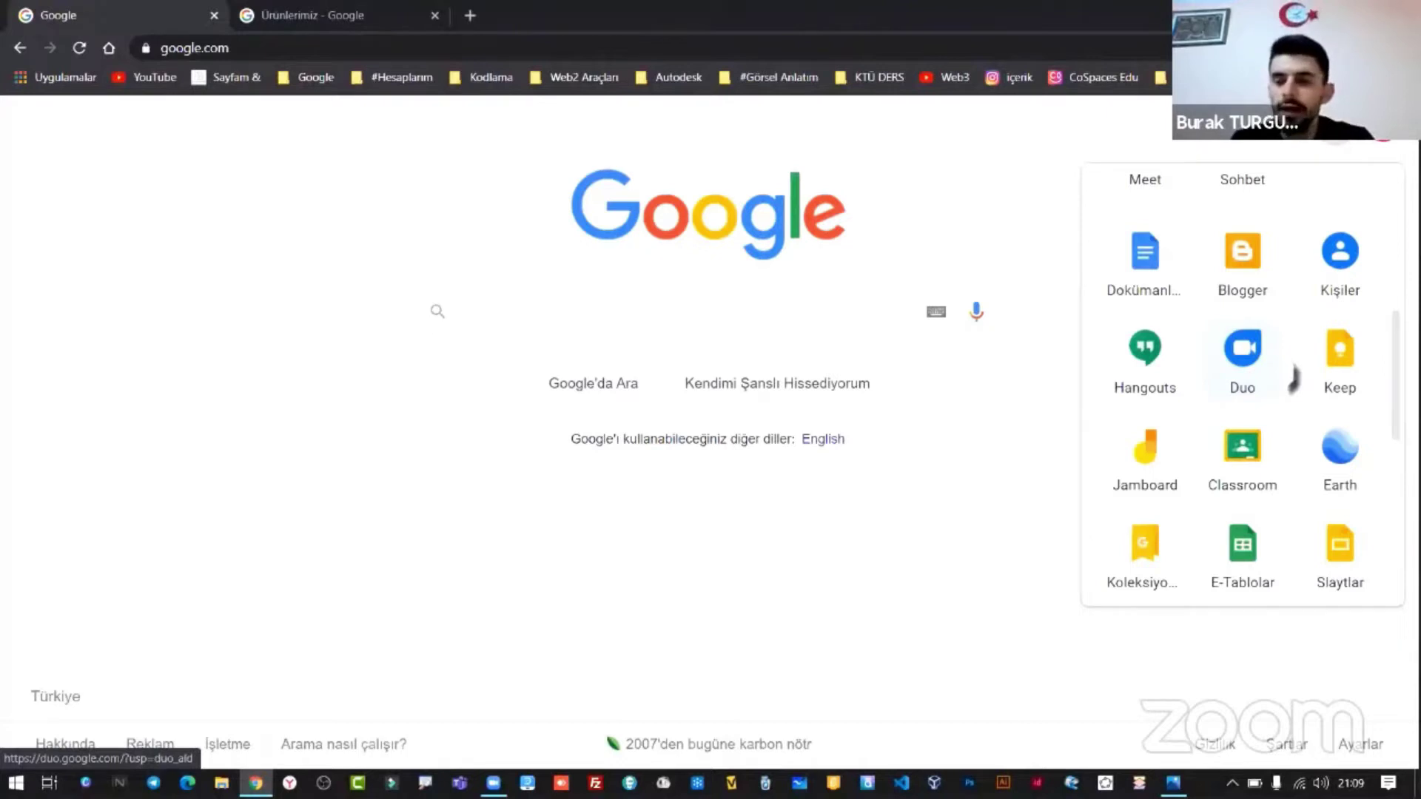
{"action": "right_click", "coordinate": [1293, 379]}
{"action": "left_click", "coordinate": [1325, 362]}
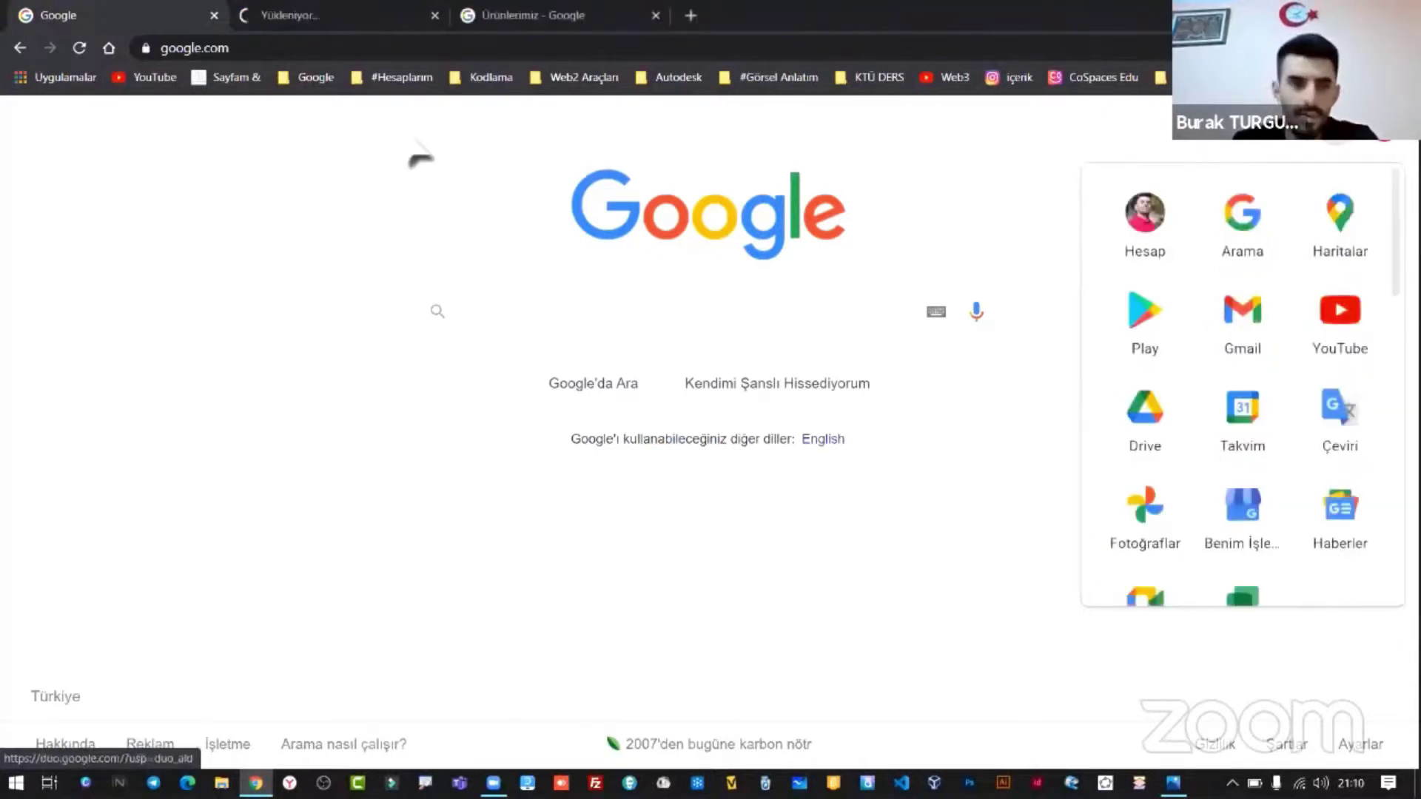
{"action": "left_click", "coordinate": [420, 158]}
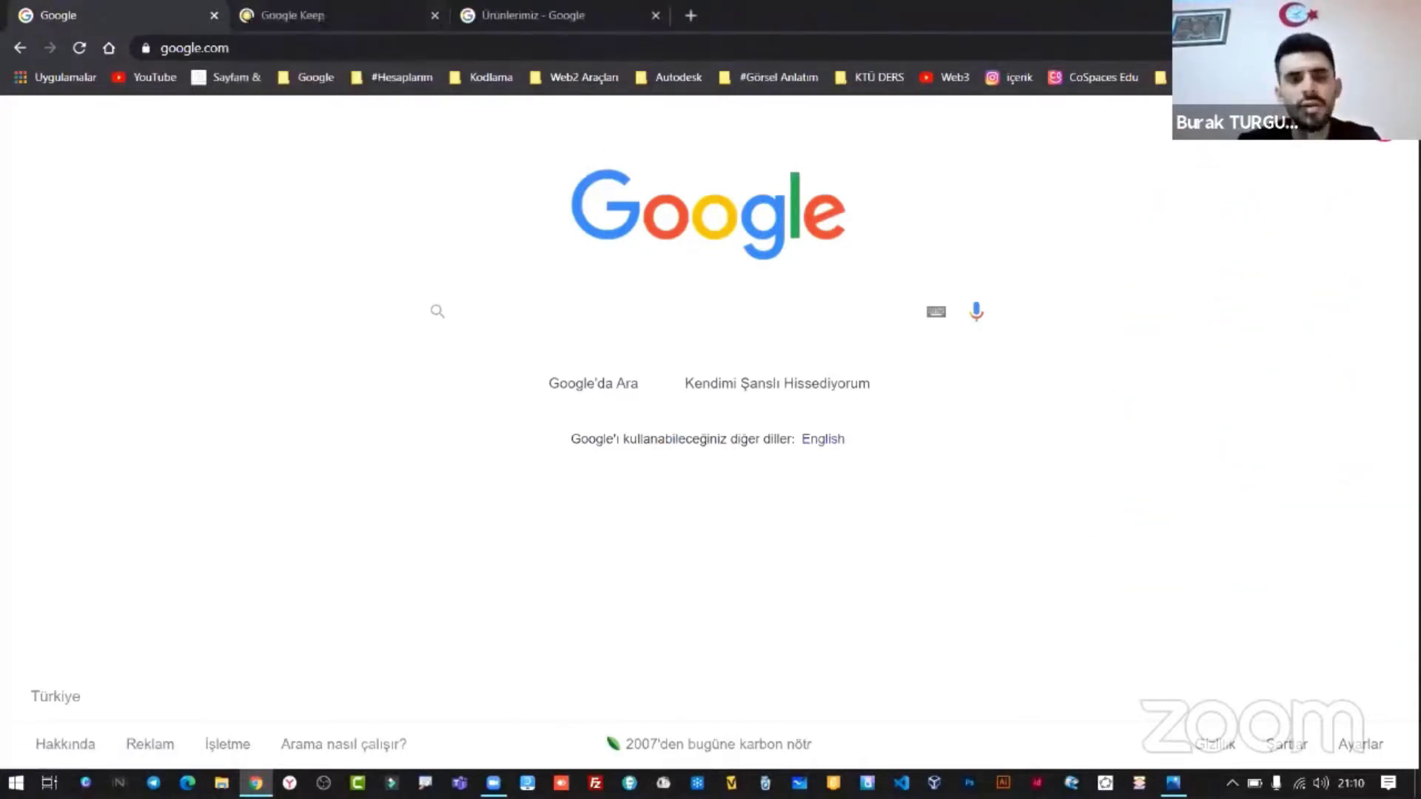
- Switch the Google homepage to the second signed-in account and close the Google Keep tab
{"action": "left_click", "coordinate": [1381, 148]}
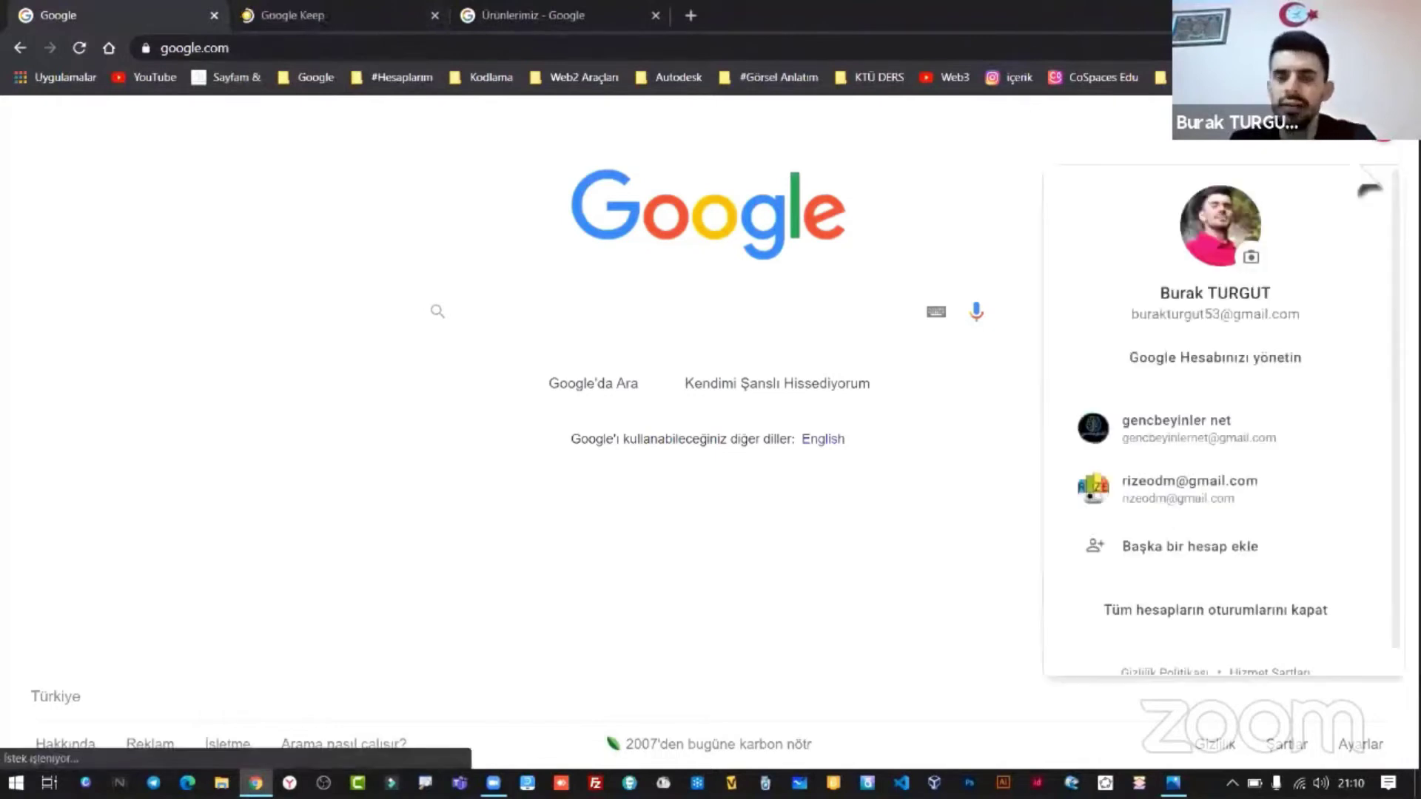
{"action": "left_click", "coordinate": [1164, 438]}
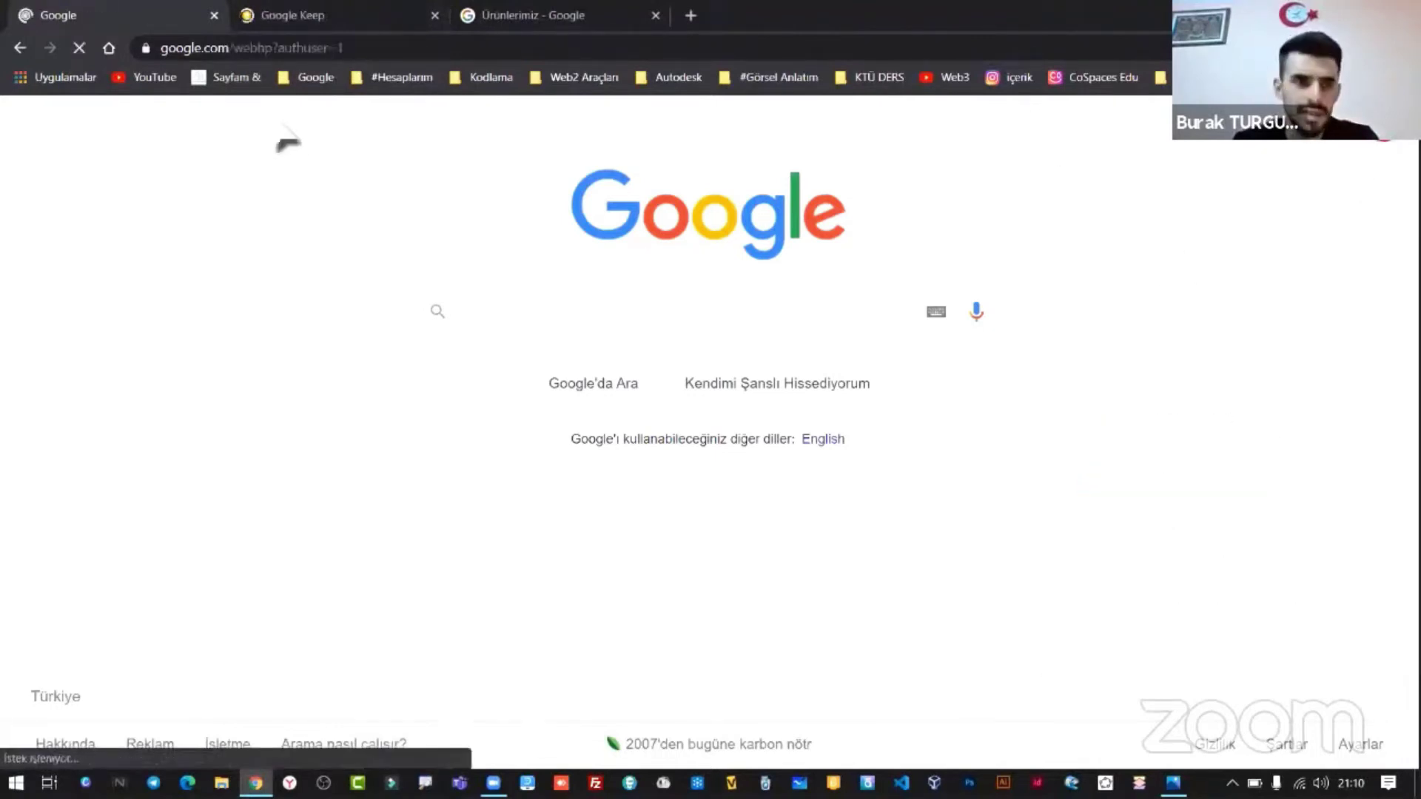
{"action": "left_click", "coordinate": [435, 15]}
- Check the active account on the Google homepage and open Keep from its apps list
{"action": "left_click", "coordinate": [1391, 159]}
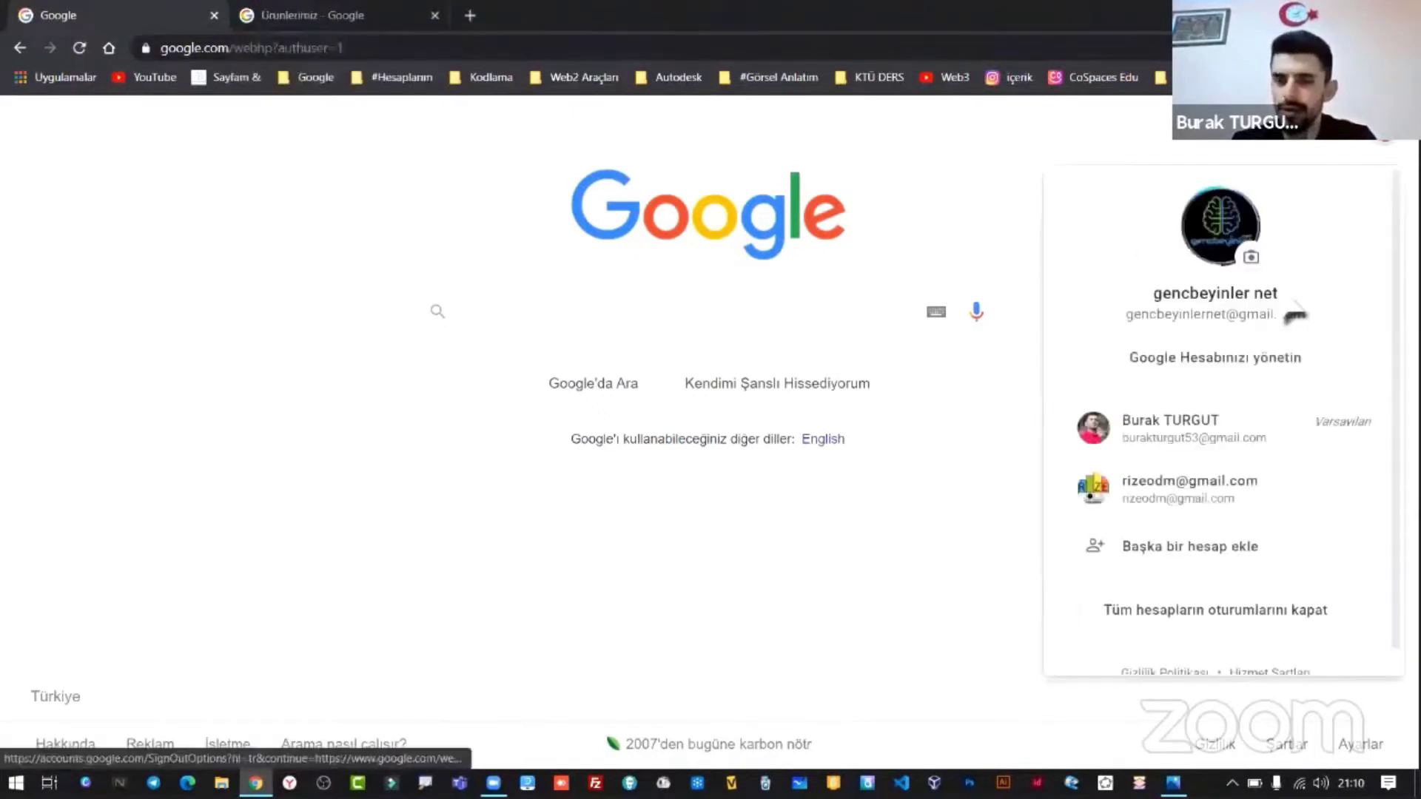
{"action": "left_click", "coordinate": [1355, 141]}
{"action": "left_click", "coordinate": [1354, 140]}
{"action": "scroll", "coordinate": [1251, 292], "scroll_direction": "down", "scroll_amount": 4}
{"action": "scroll", "coordinate": [1317, 470], "scroll_direction": "down", "scroll_amount": 3}
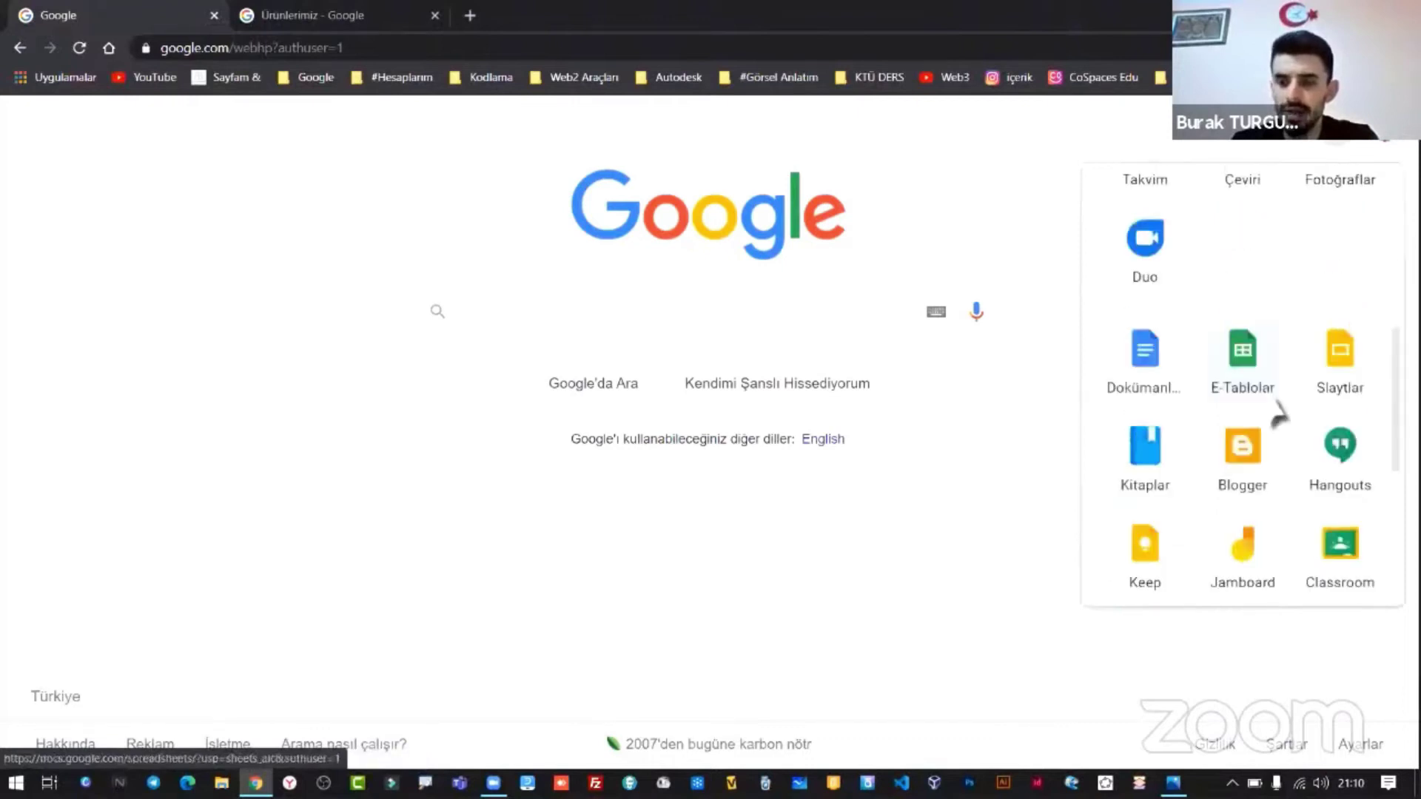
{"action": "left_click", "coordinate": [1173, 536]}
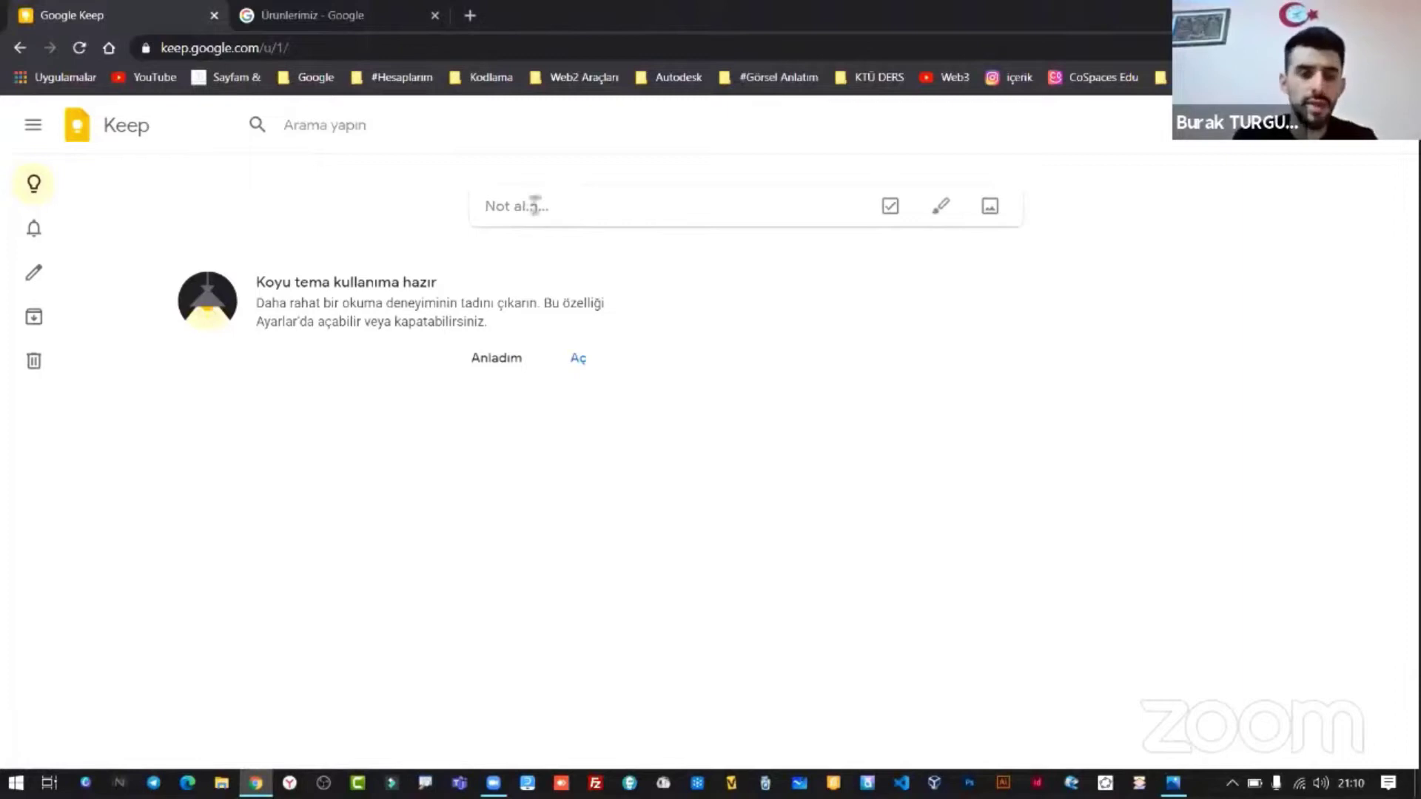
- Create a Keep note containing a first name as its text
{"action": "type", "text": "burak"}
{"action": "left_click", "coordinate": [861, 456]}
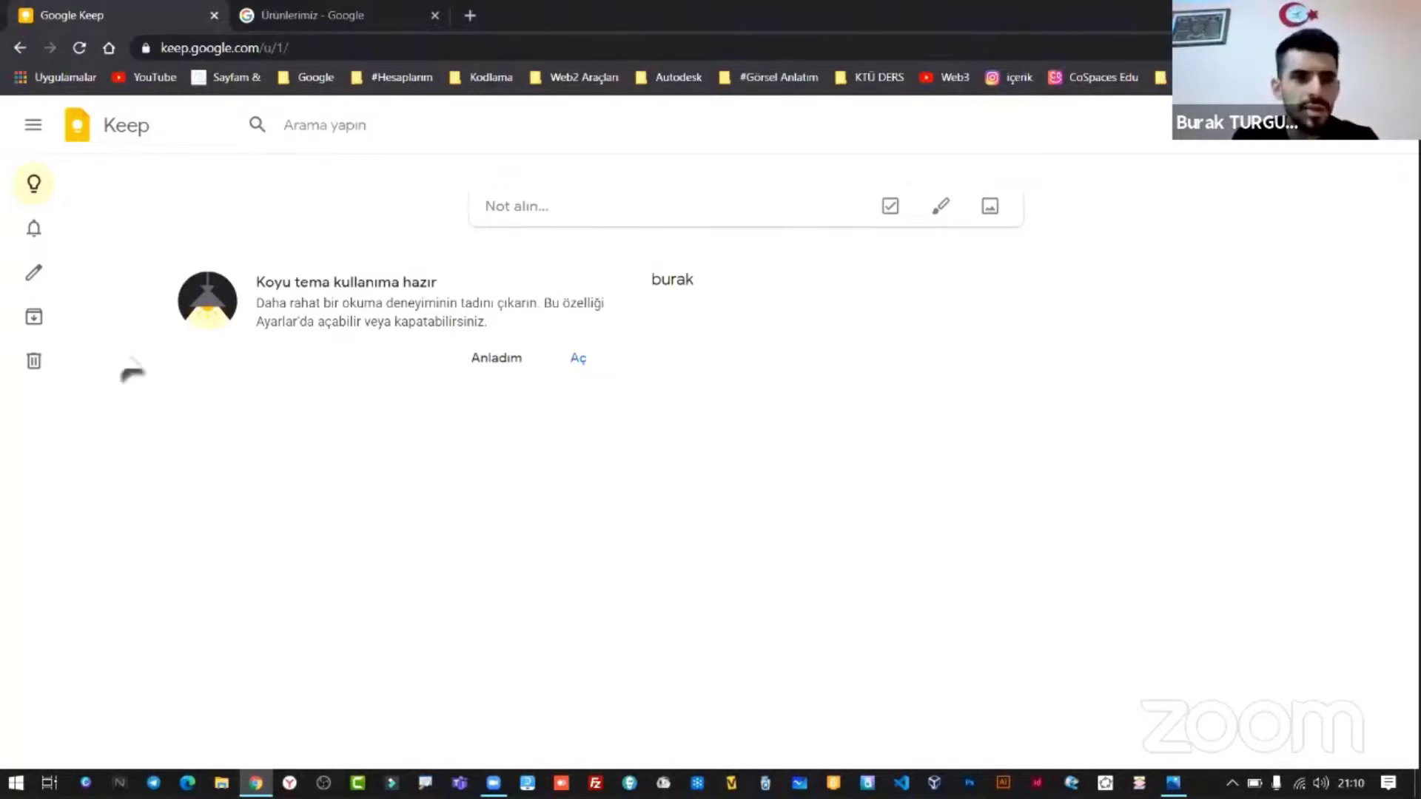
{"action": "mouse_move", "coordinate": [58, 248]}
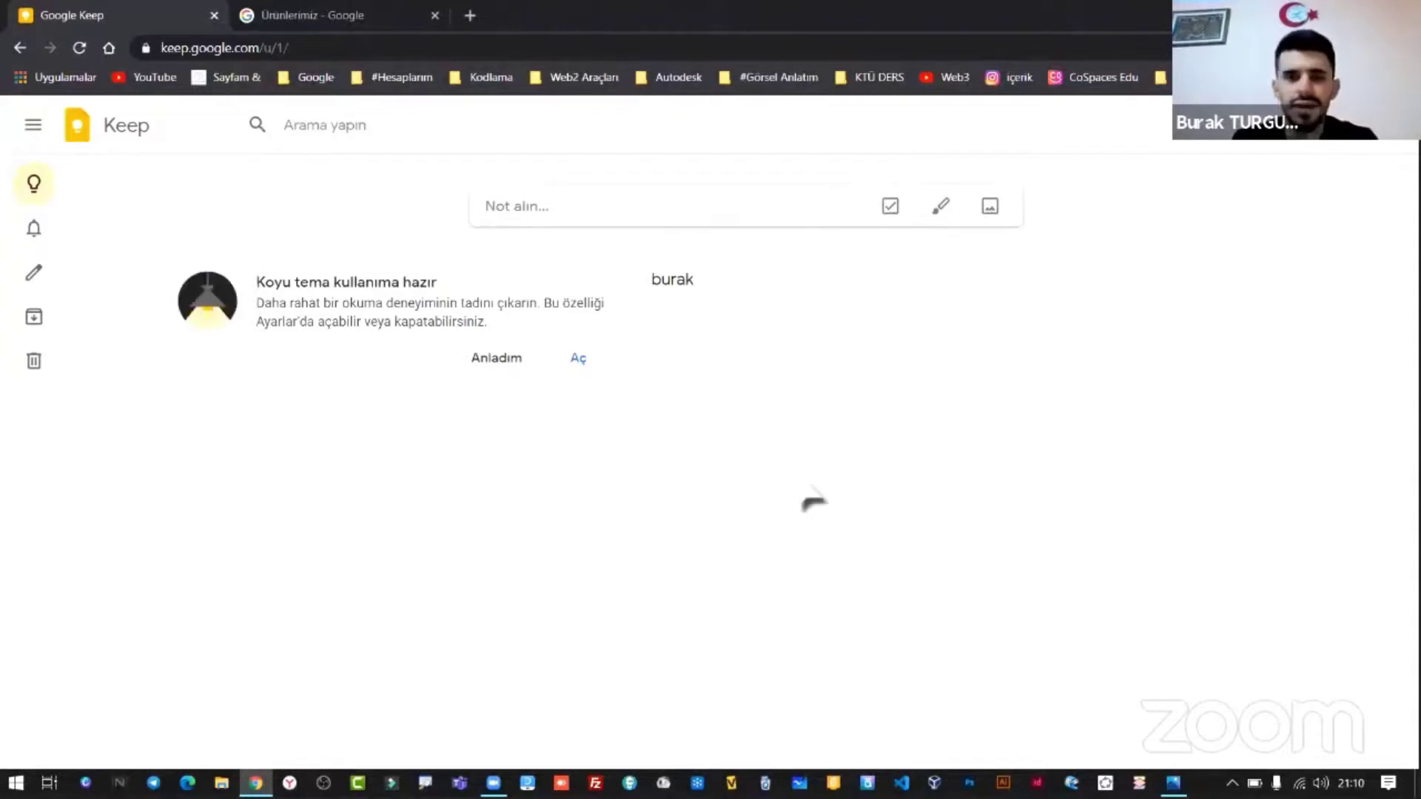
- Switch to the Ürünlerimiz page, open the Gmail inbox in a new tab, and close that tab again
{"action": "left_click", "coordinate": [329, 16]}
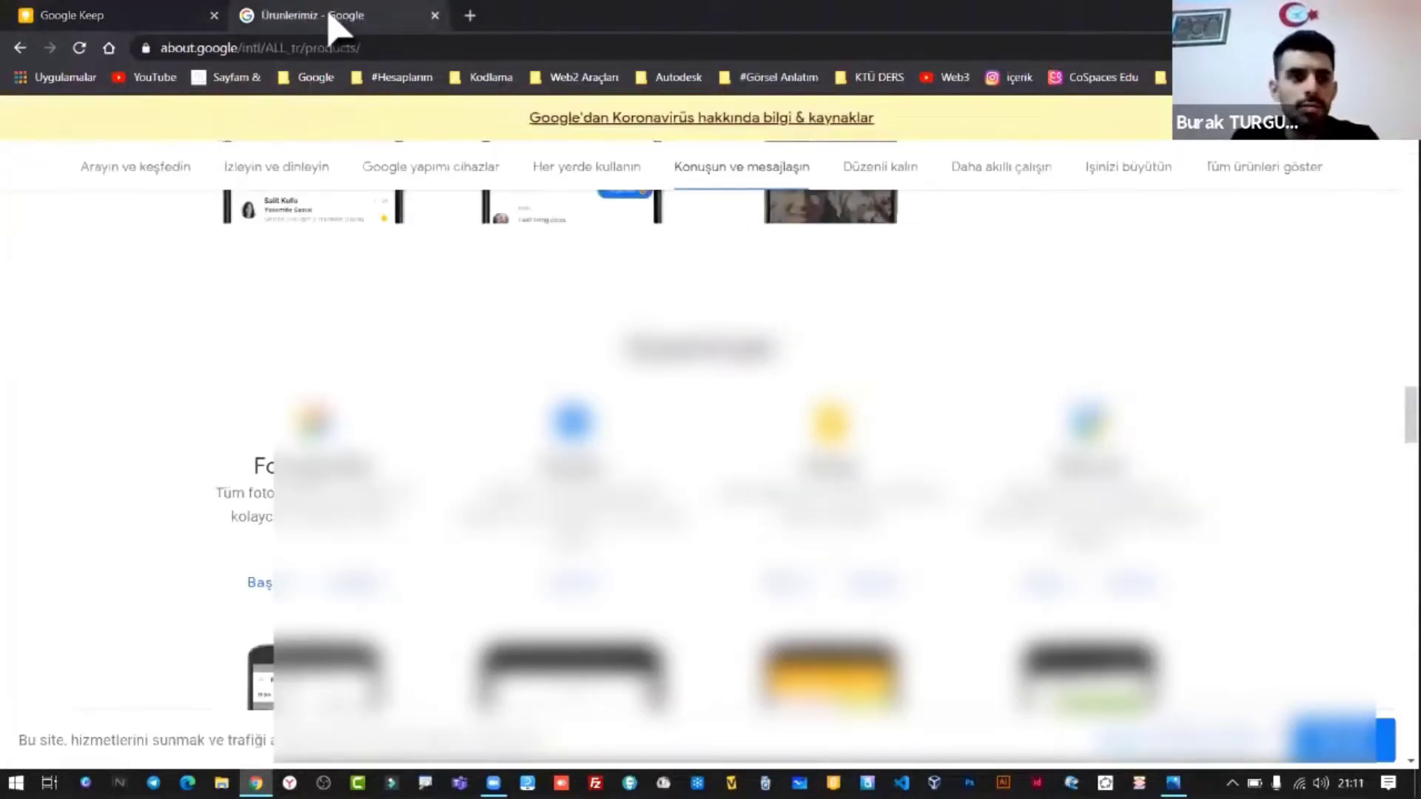
{"action": "scroll", "coordinate": [452, 44], "scroll_direction": "up", "scroll_amount": 4}
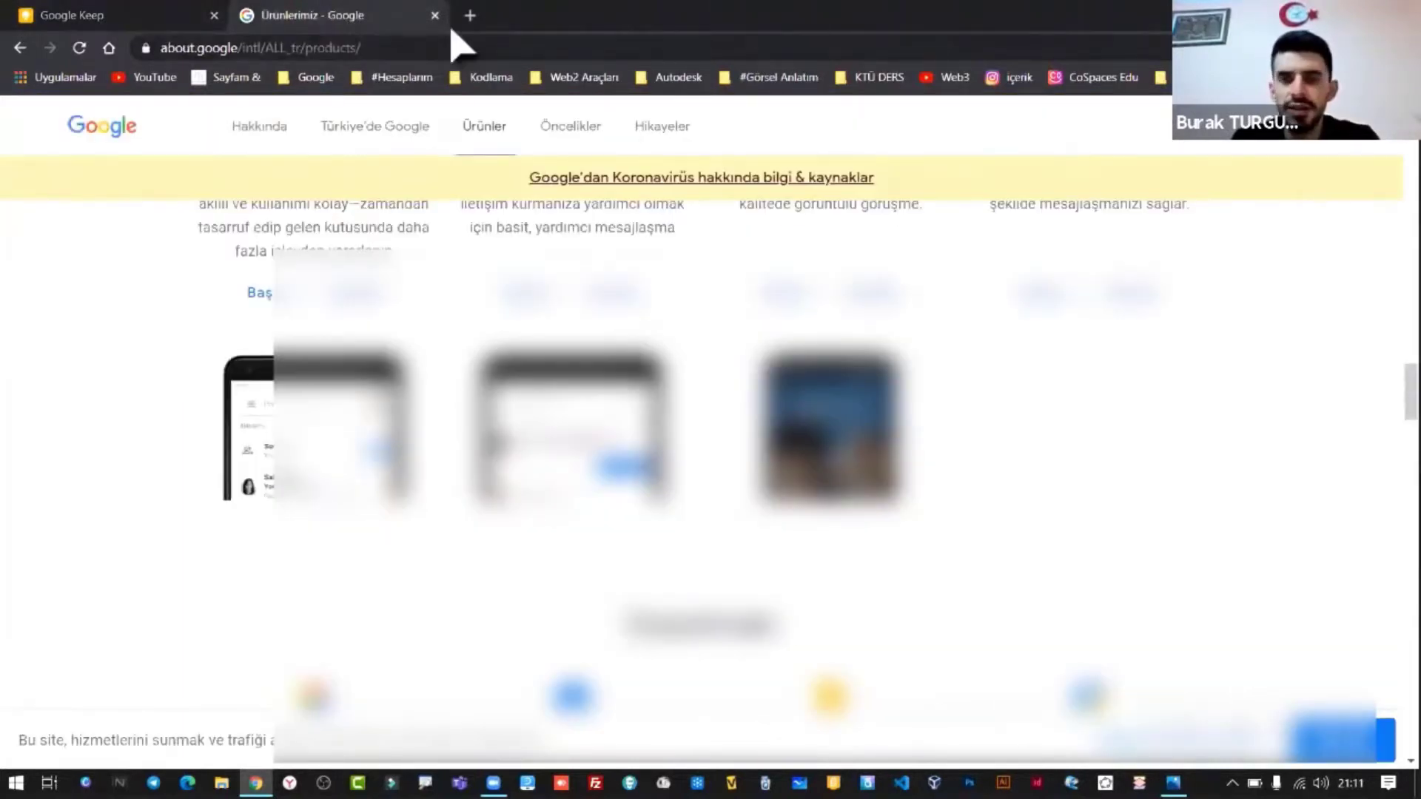
{"action": "key", "text": "ctrl+t"}
{"action": "type", "text": "m"}
{"action": "key", "text": "Return"}
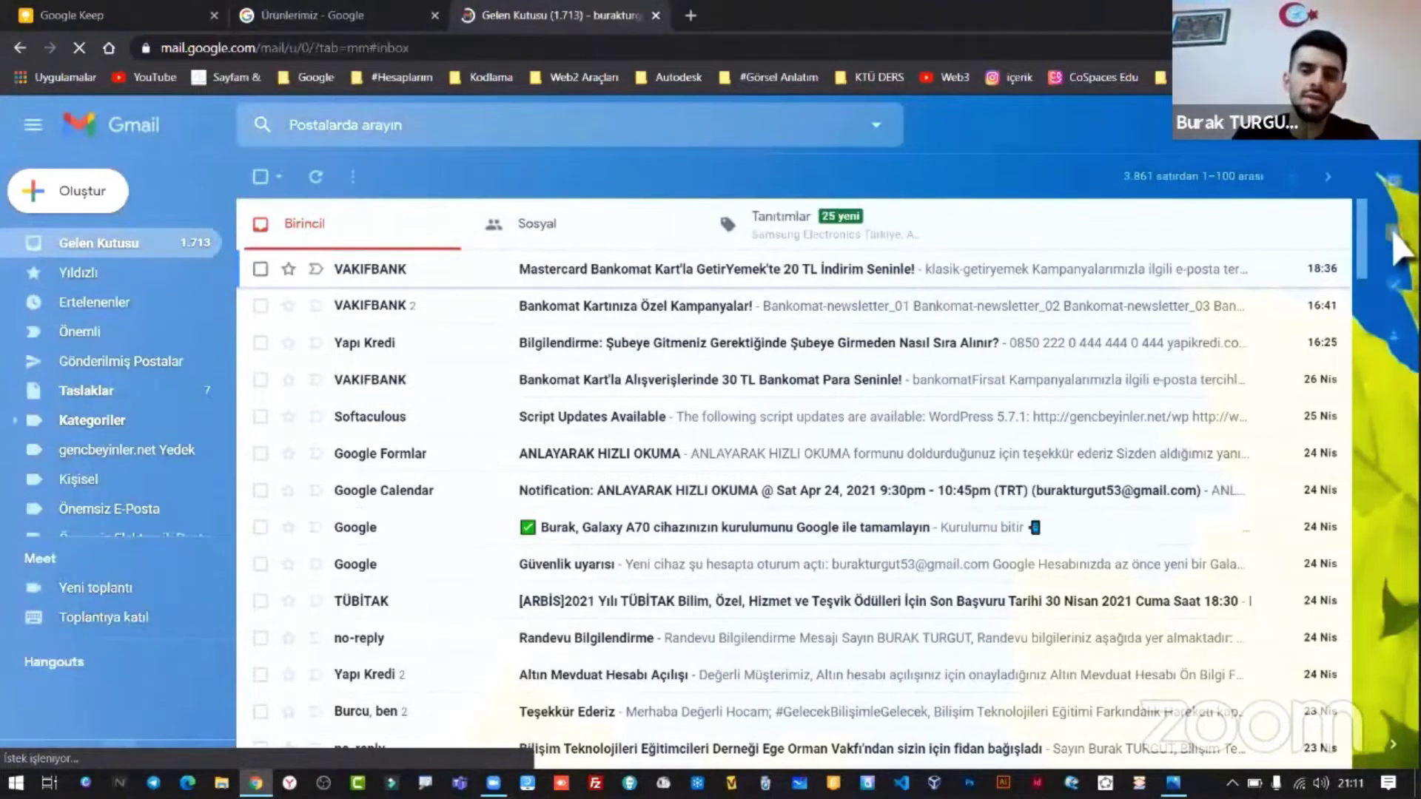
{"action": "left_click", "coordinate": [656, 15]}
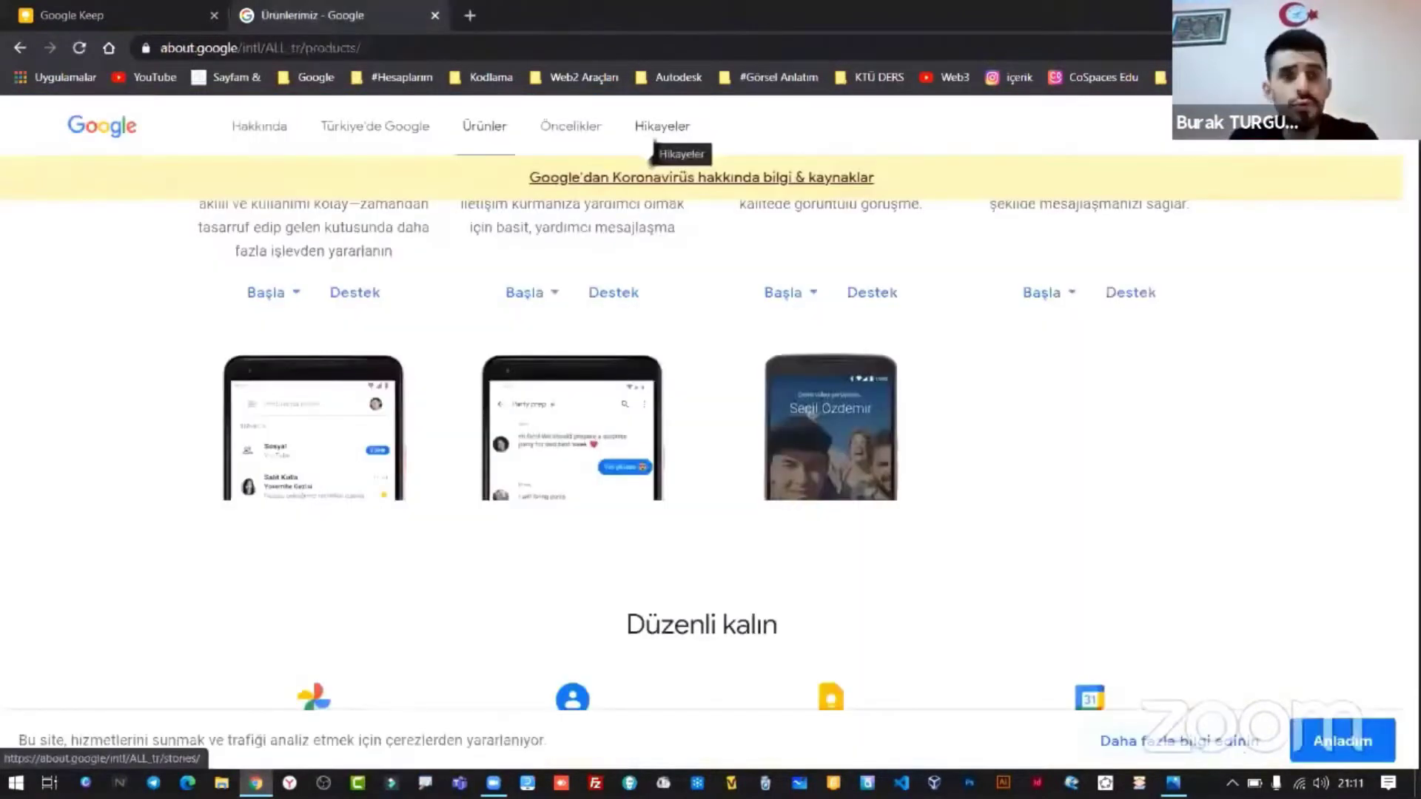
- Look through the Ürünlerimiz page from Konuşun ve mesajlaşın up to Arayın ve keşfedin, and find Benim İşletmem in Keep's apps list
{"action": "scroll", "coordinate": [654, 145], "scroll_direction": "up", "scroll_amount": 5}
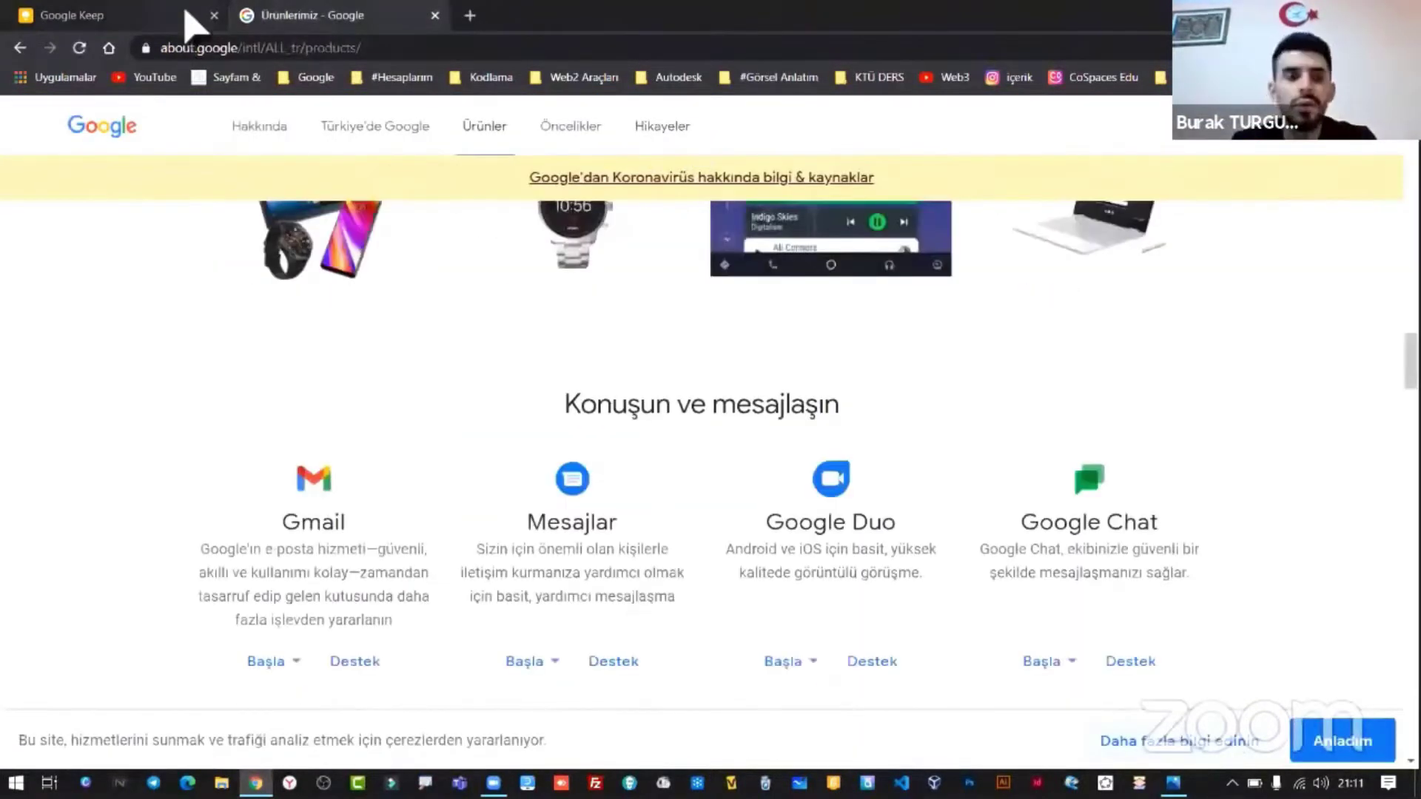
{"action": "left_click", "coordinate": [176, 16]}
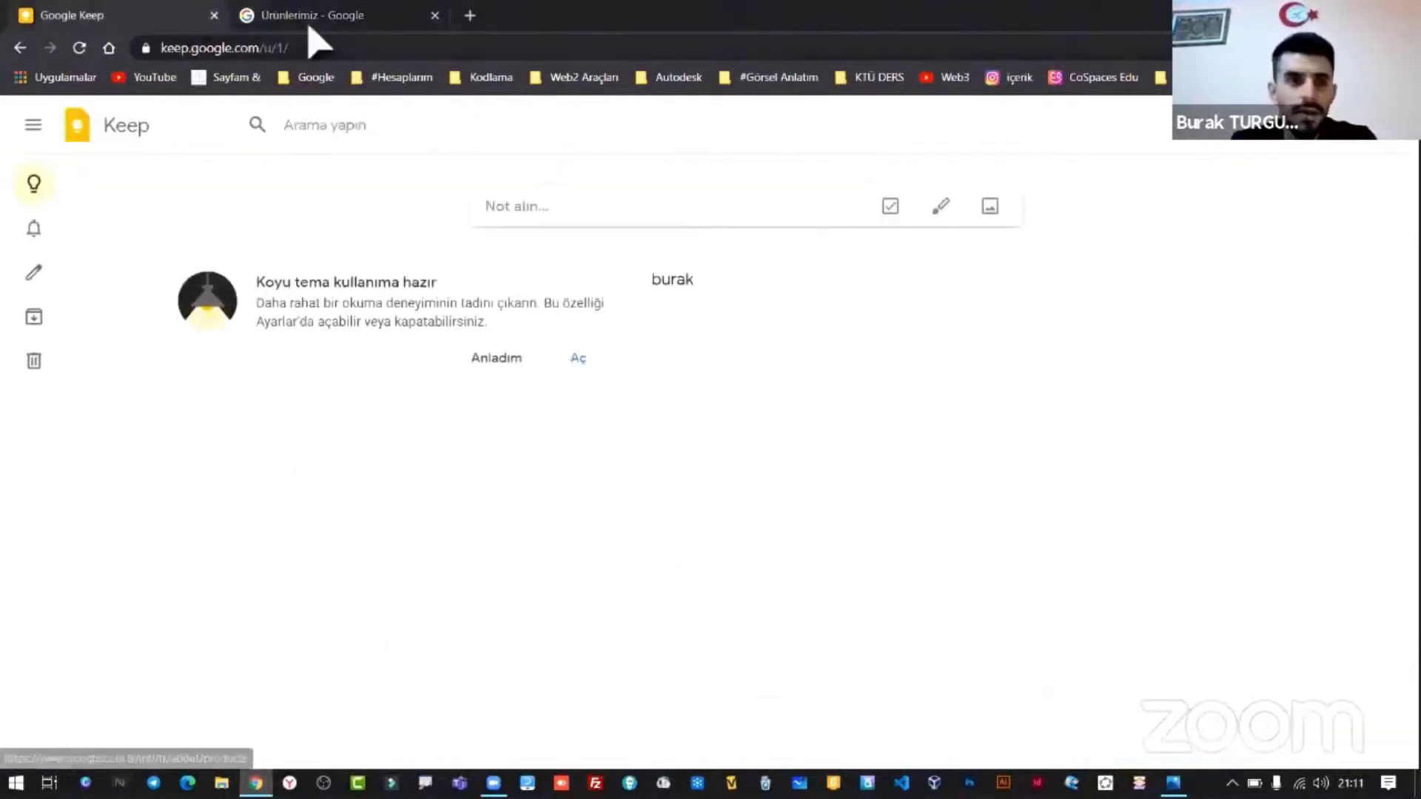
{"action": "left_click", "coordinate": [315, 16]}
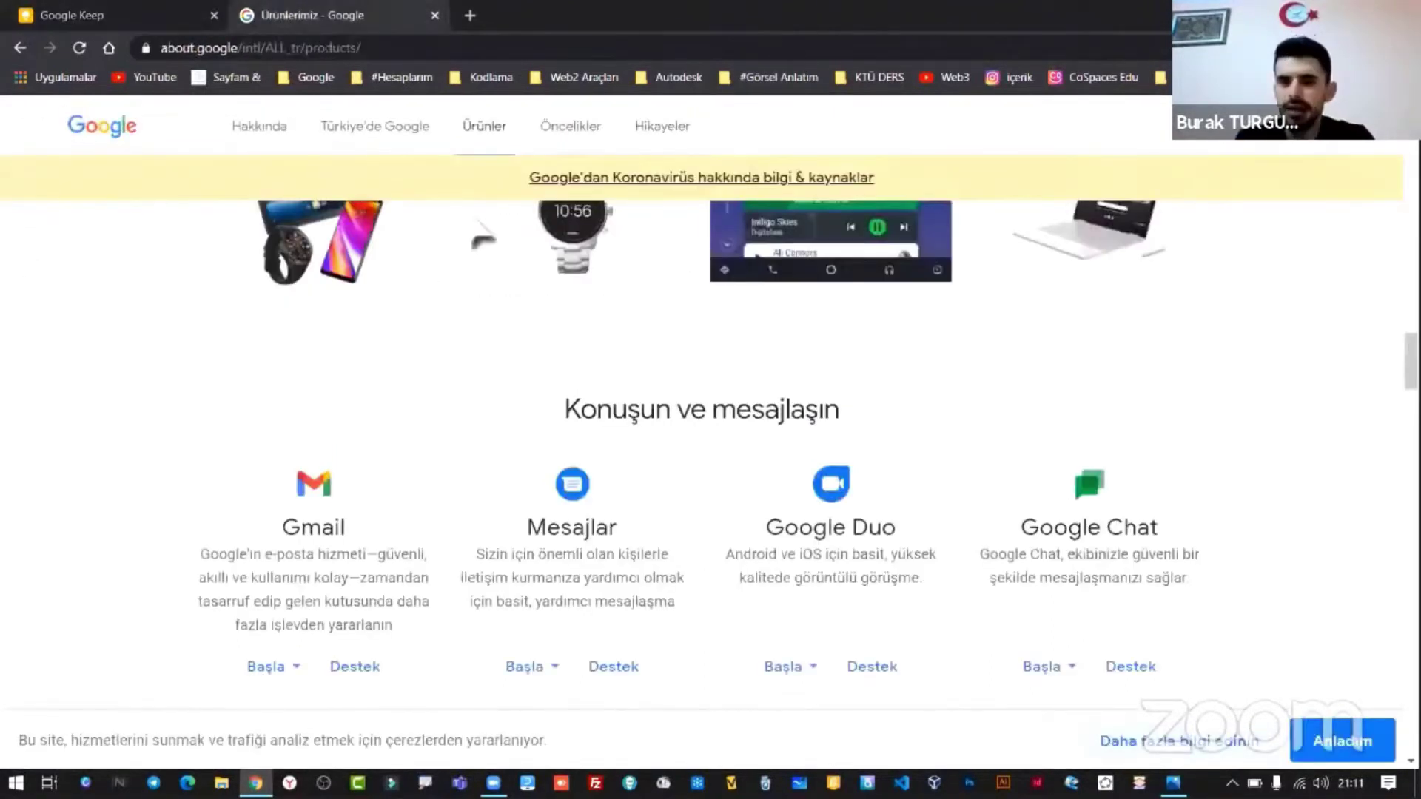
{"action": "scroll", "coordinate": [483, 240], "scroll_direction": "up", "scroll_amount": 5}
{"action": "scroll", "coordinate": [380, 266], "scroll_direction": "up", "scroll_amount": 5}
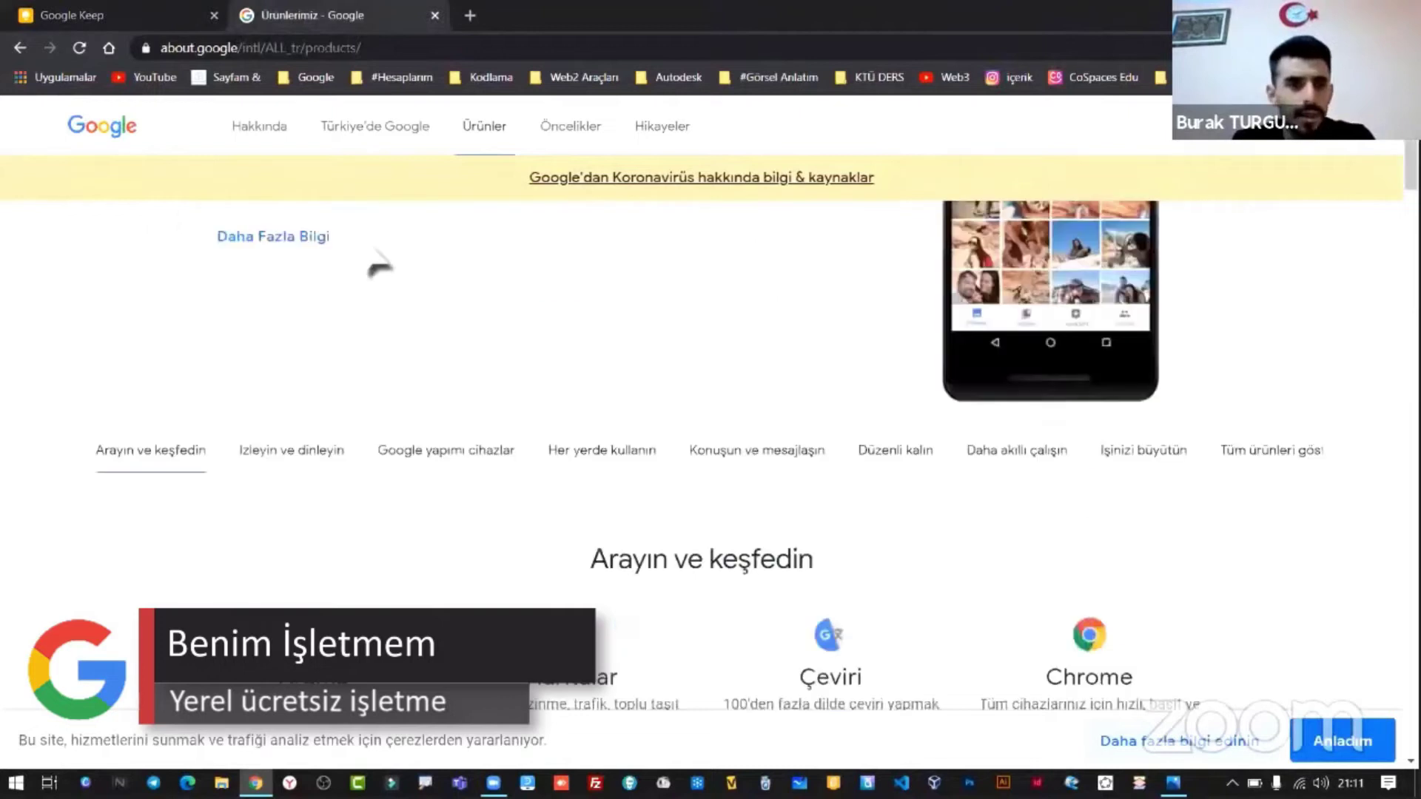
{"action": "scroll", "coordinate": [379, 266], "scroll_direction": "up", "scroll_amount": 2}
{"action": "left_click", "coordinate": [165, 16]}
{"action": "left_click", "coordinate": [1345, 143]}
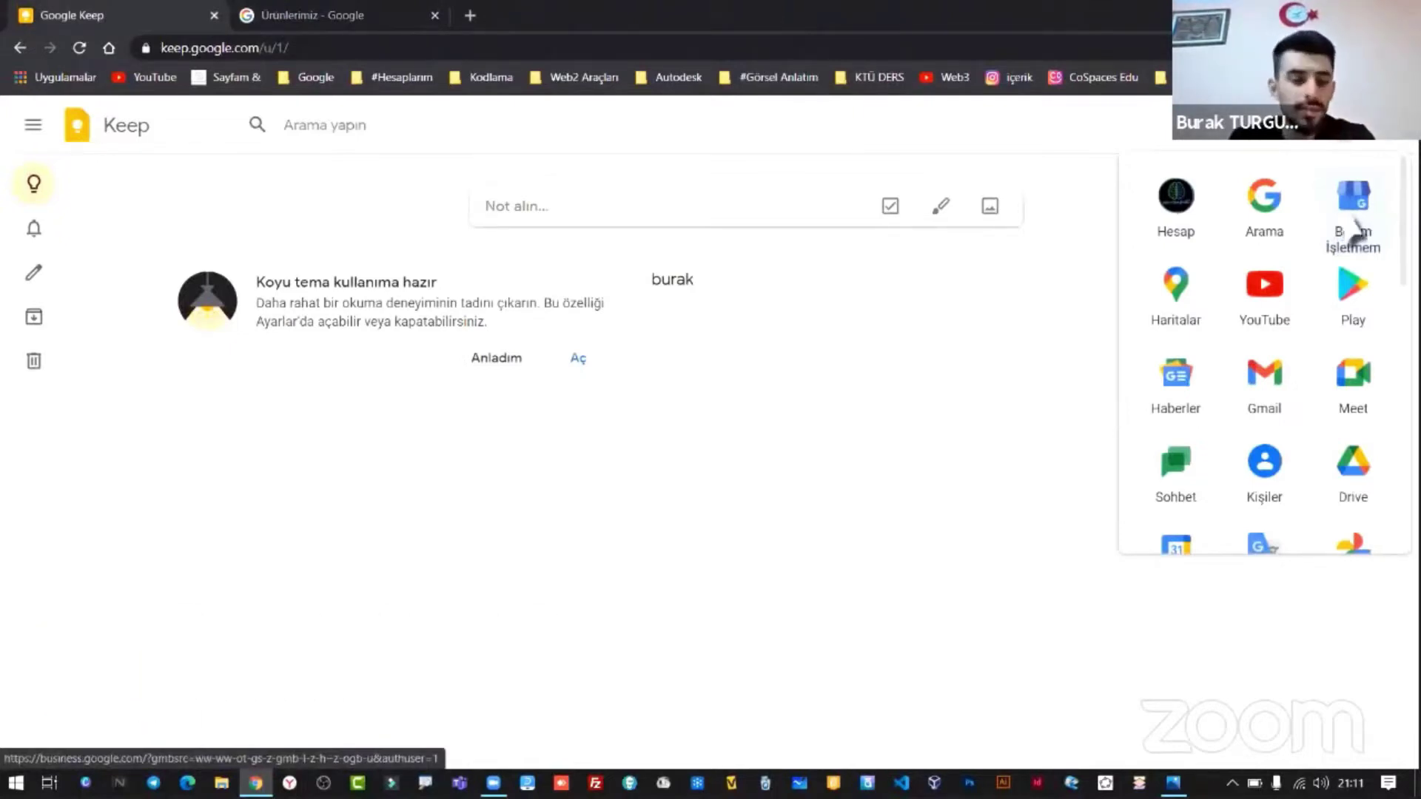
- Minimize the browser to the desktop and restore it on the Keep page
{"action": "left_click", "coordinate": [256, 784]}
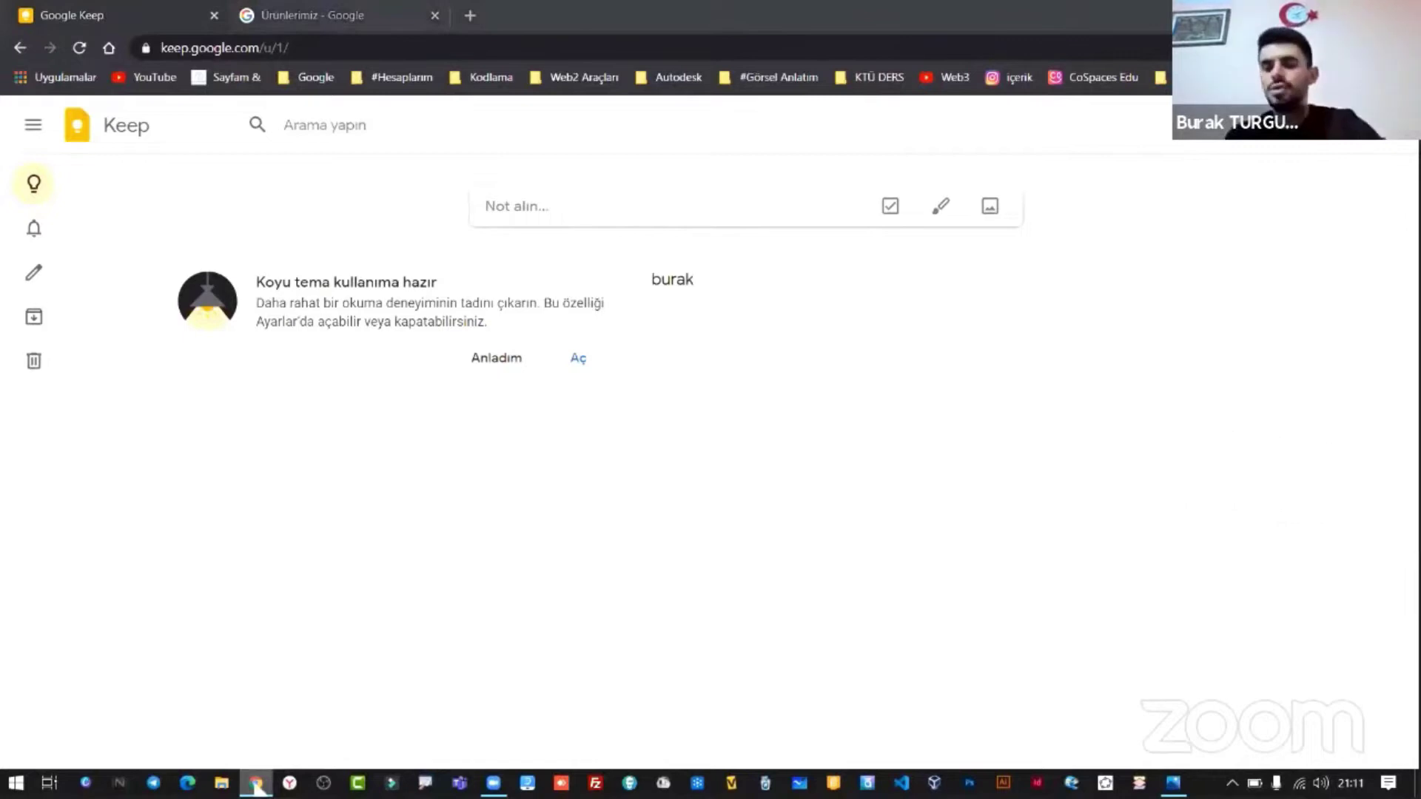
{"action": "left_click", "coordinate": [256, 784]}
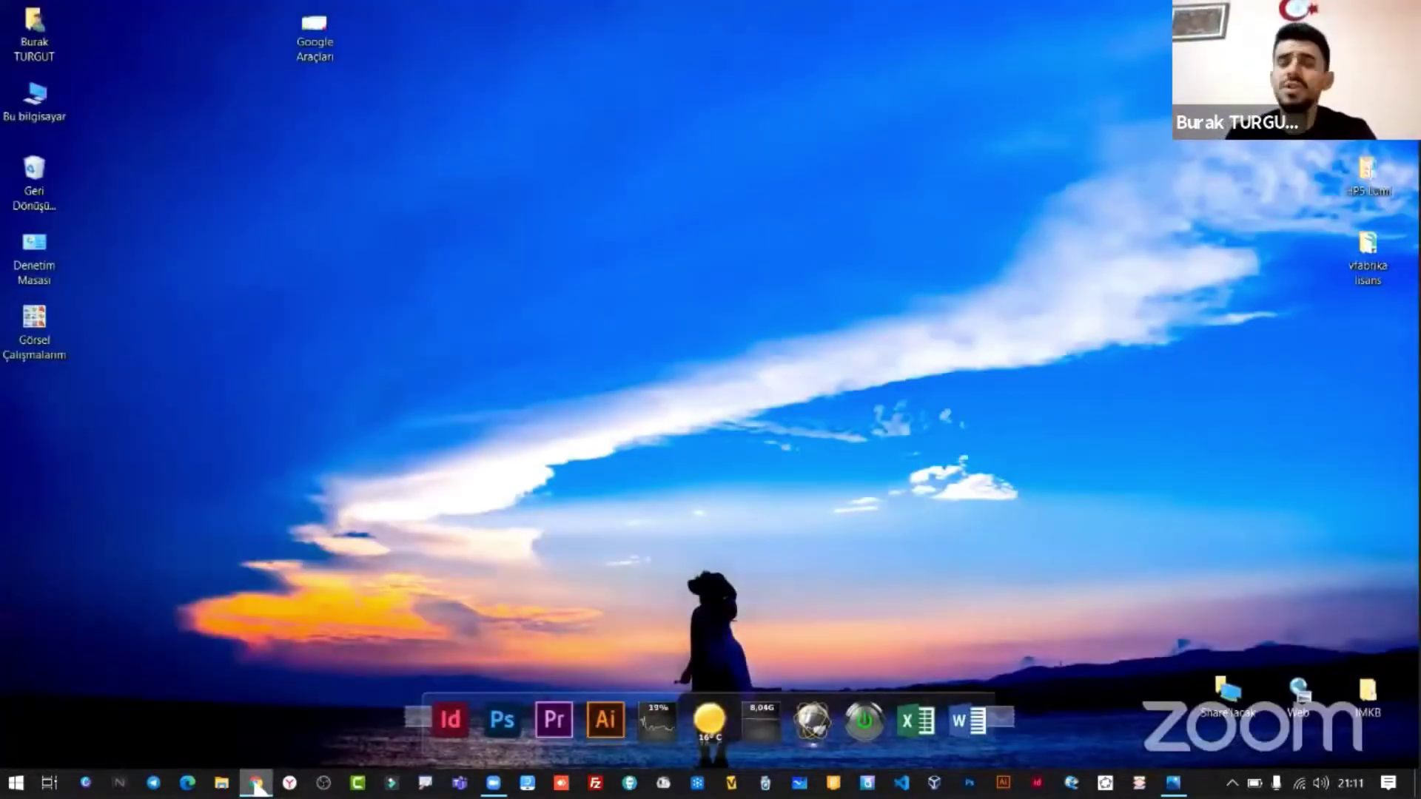
{"action": "left_click", "coordinate": [256, 785]}
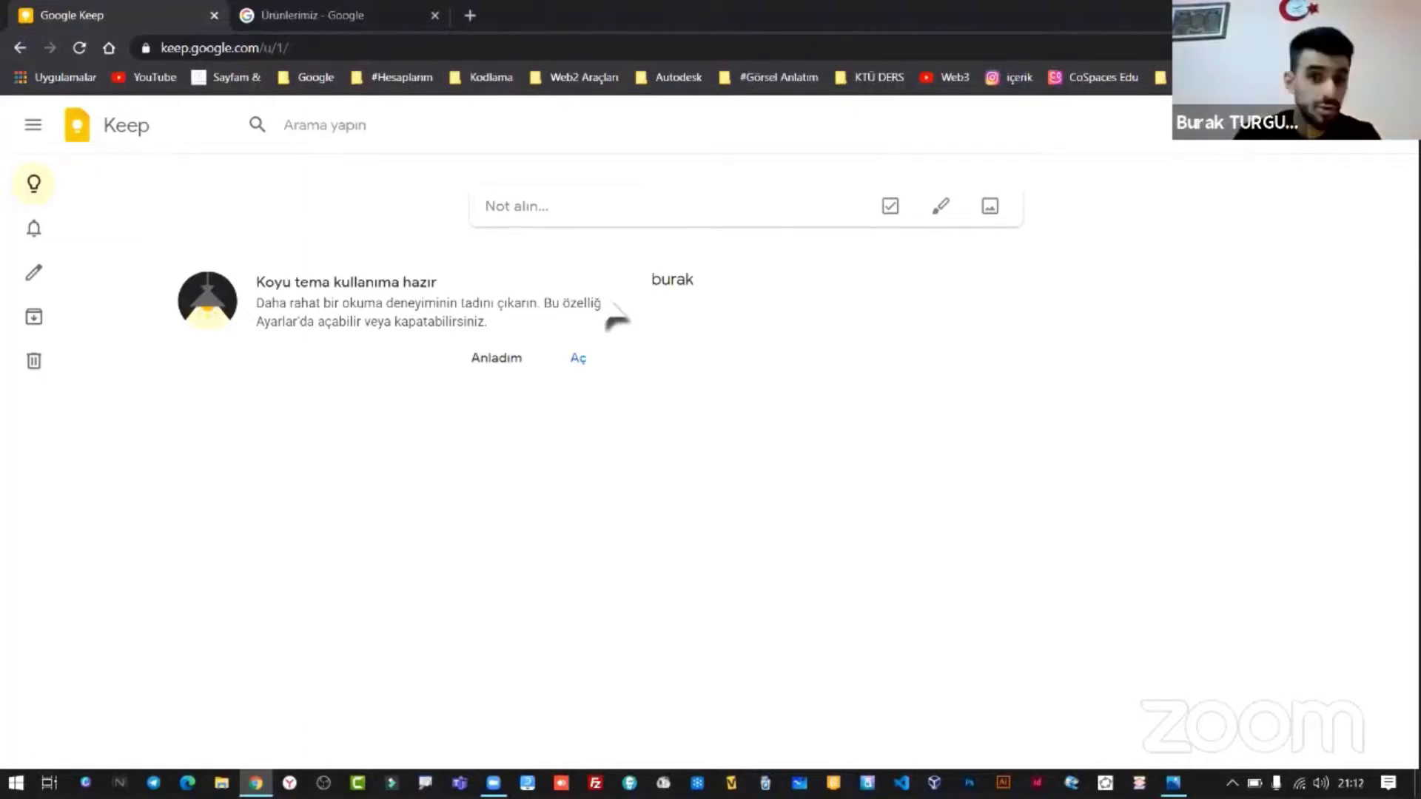
- Open Benim İşletmem in a new tab from Keep's apps list and view its Analizler page
{"action": "left_click", "coordinate": [1384, 154]}
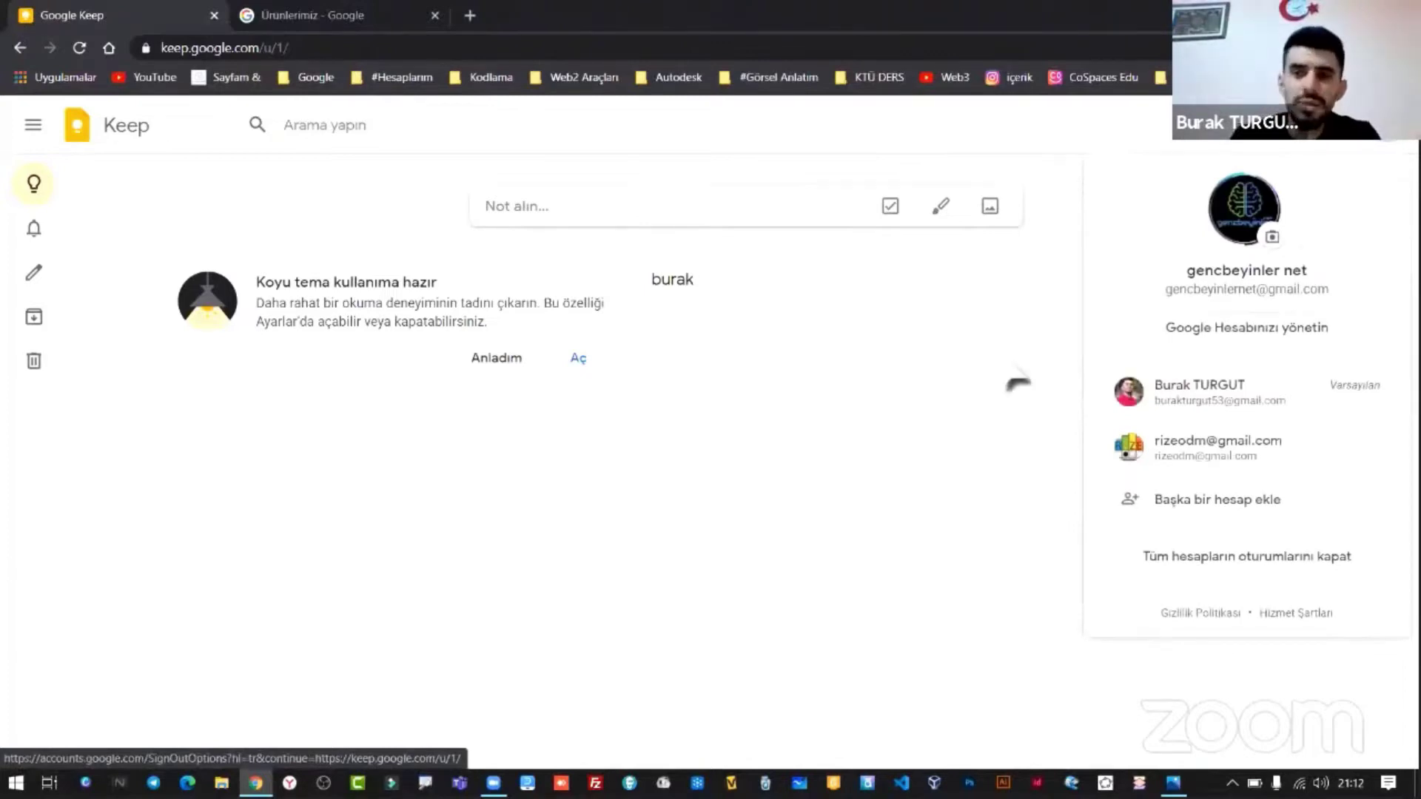
{"action": "left_click", "coordinate": [1348, 124]}
{"action": "right_click", "coordinate": [1355, 222]}
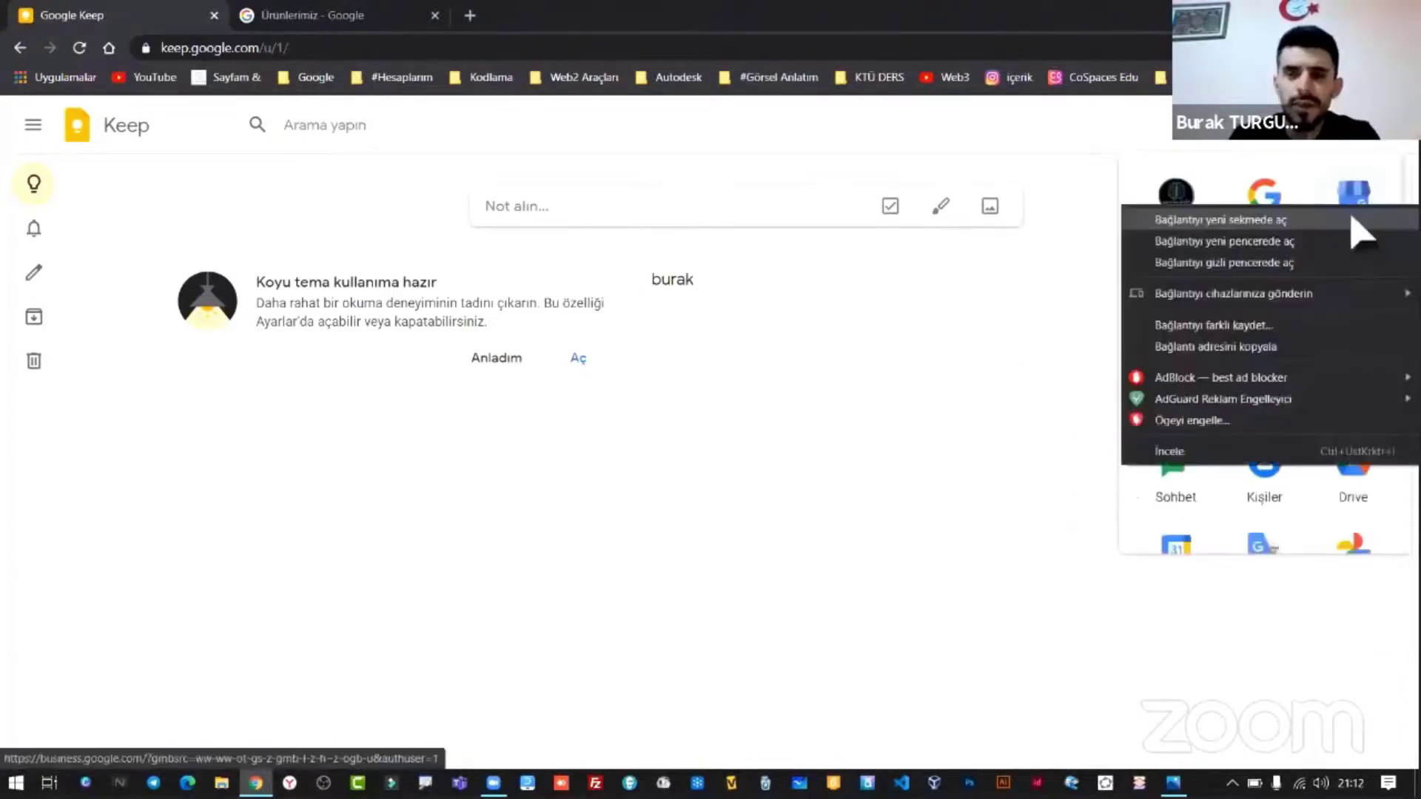
{"action": "left_click", "coordinate": [1352, 219]}
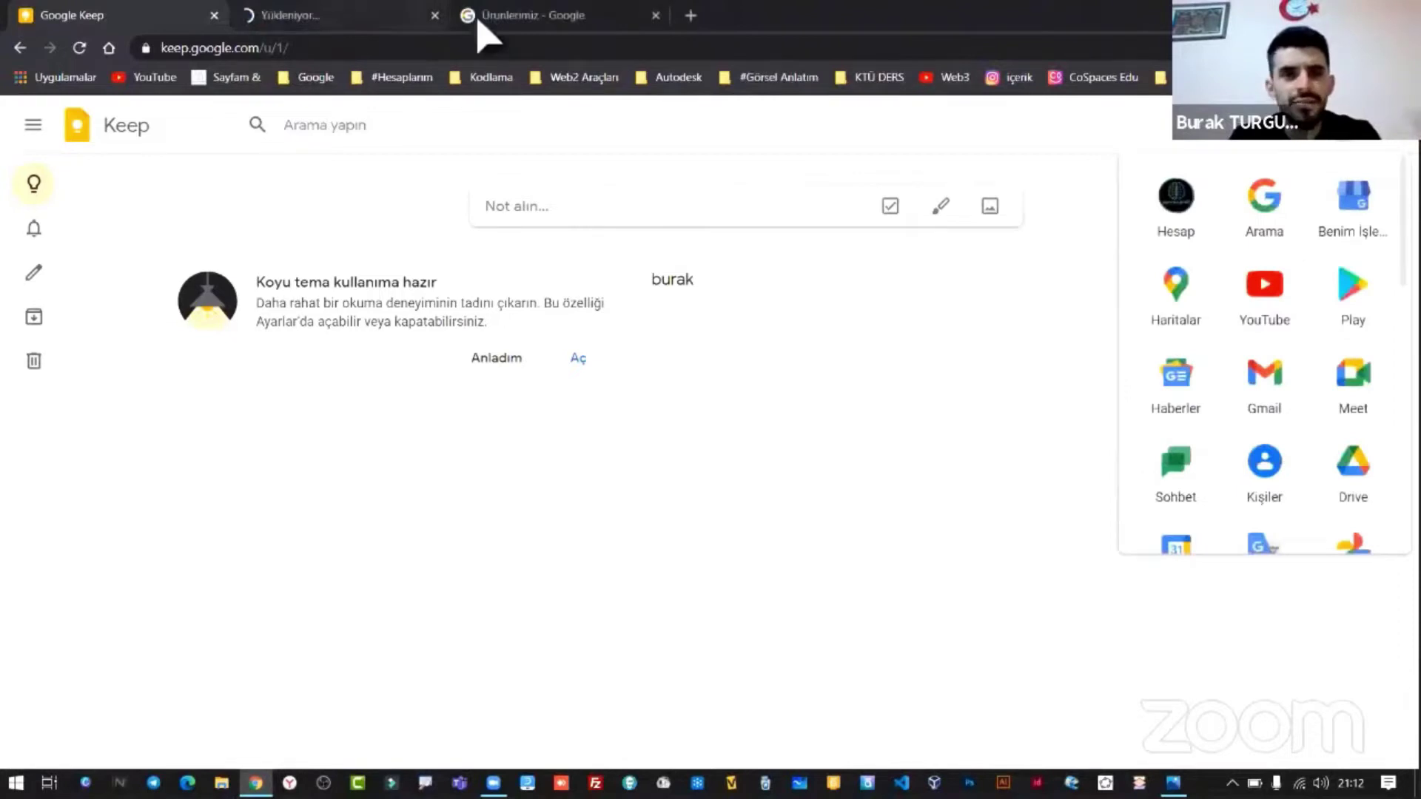
{"action": "left_click", "coordinate": [377, 18]}
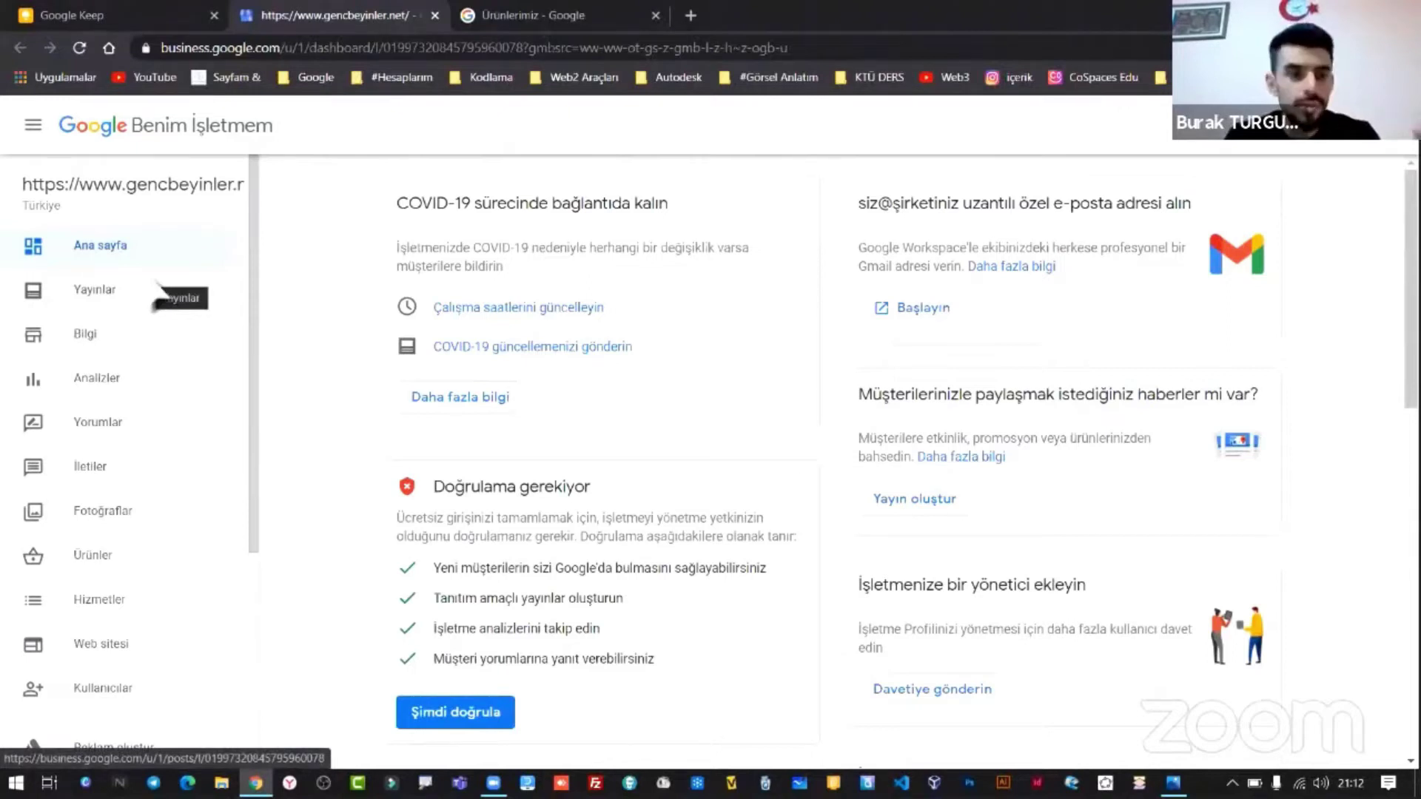
{"action": "left_click", "coordinate": [136, 378]}
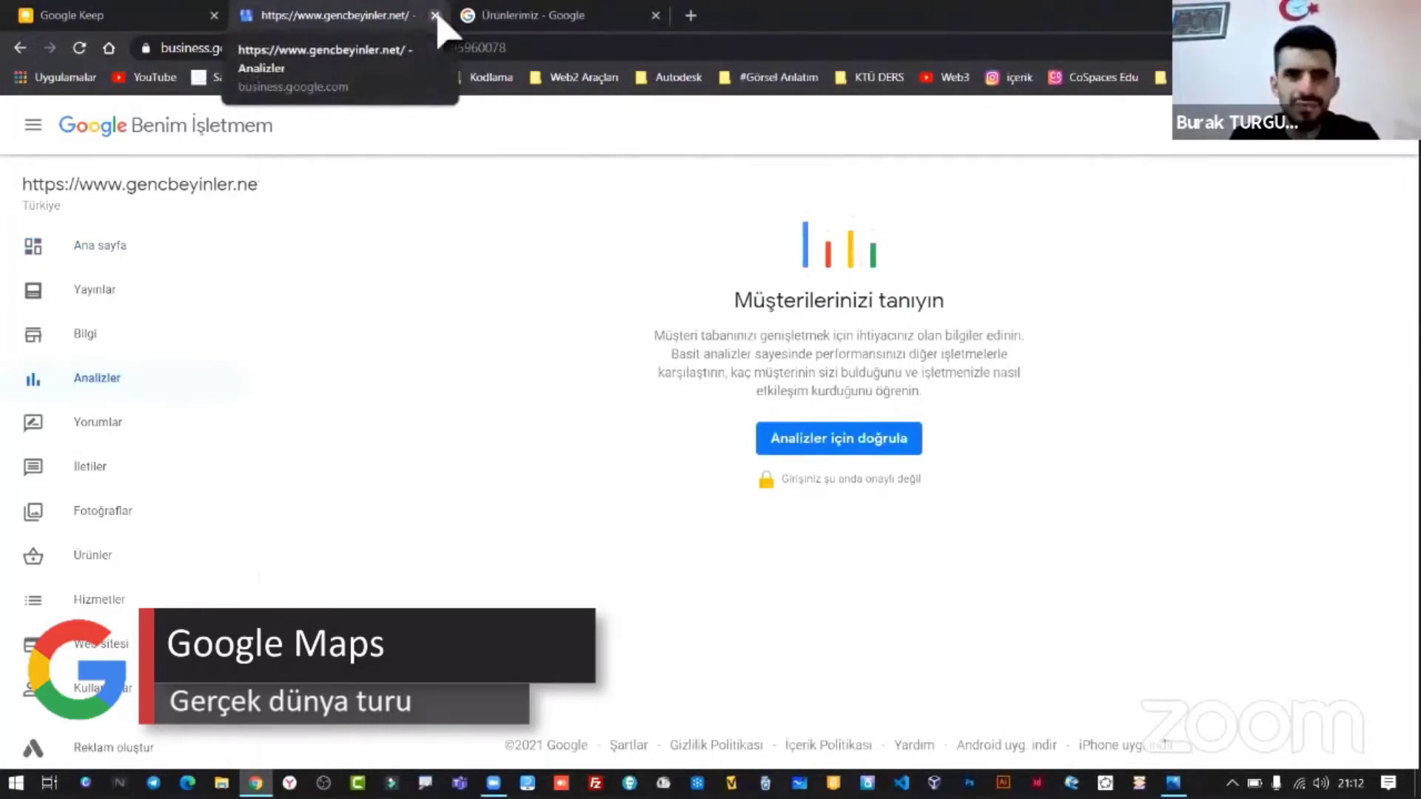
- Return to Keep and open Haritalar in a new tab from its apps list
{"action": "left_click", "coordinate": [168, 29]}
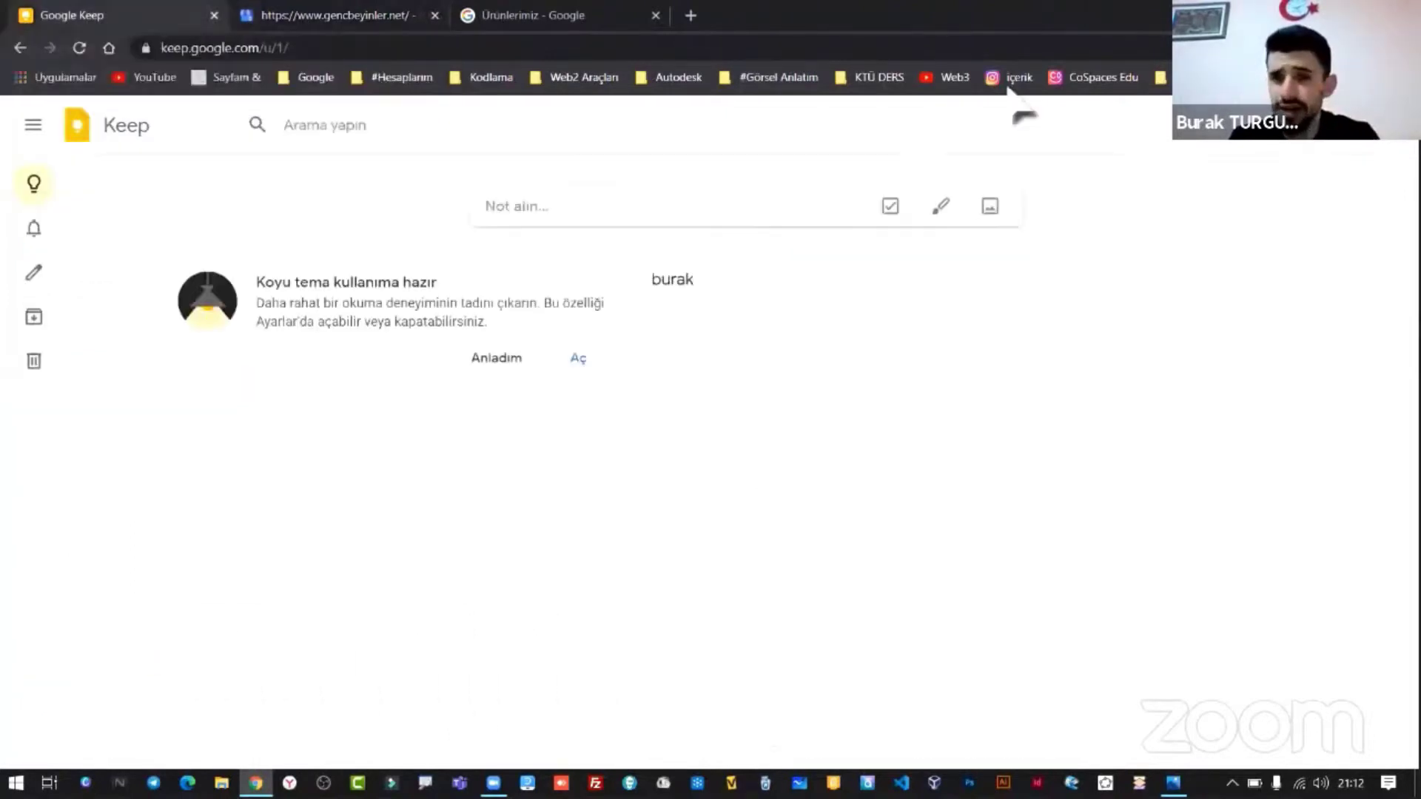
{"action": "left_click", "coordinate": [1301, 148]}
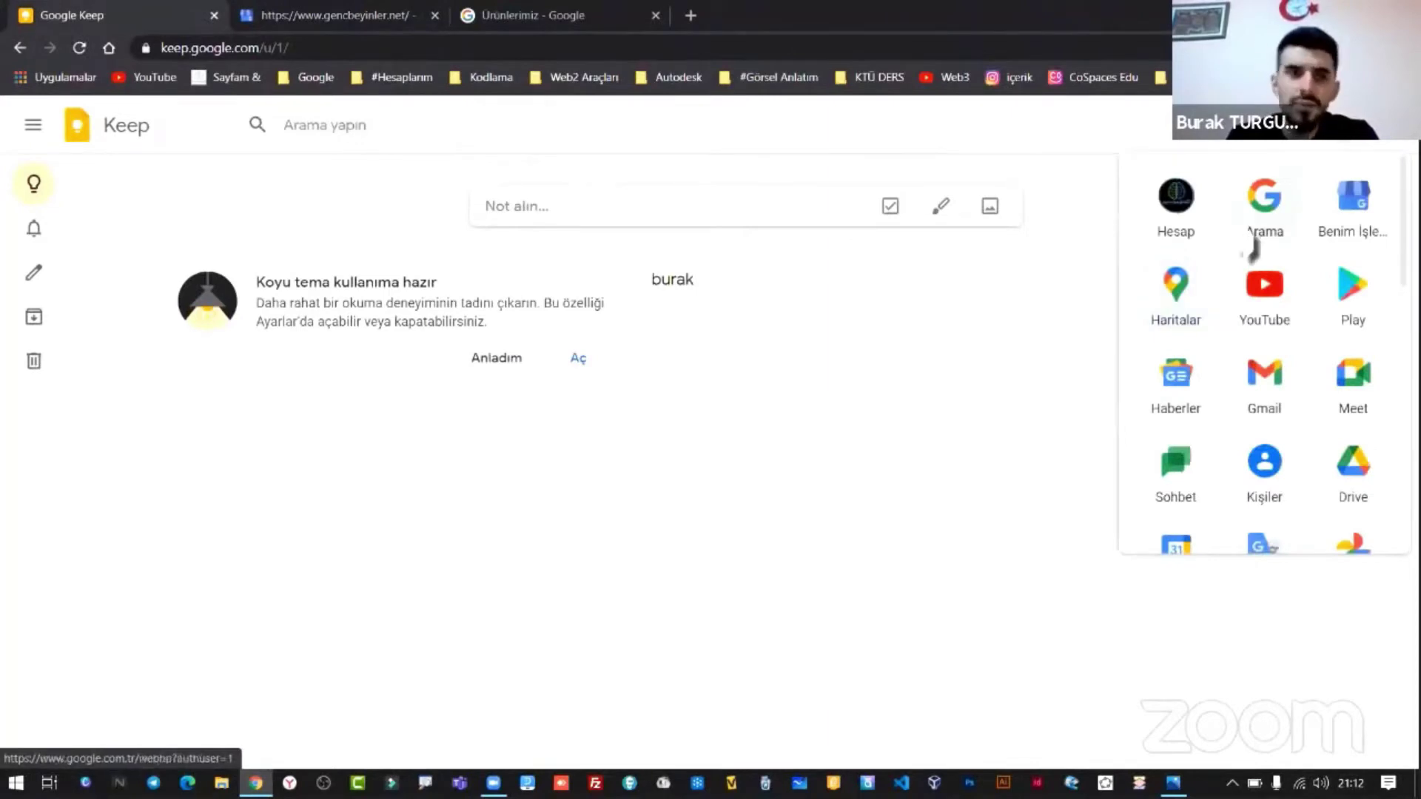
{"action": "right_click", "coordinate": [1182, 296]}
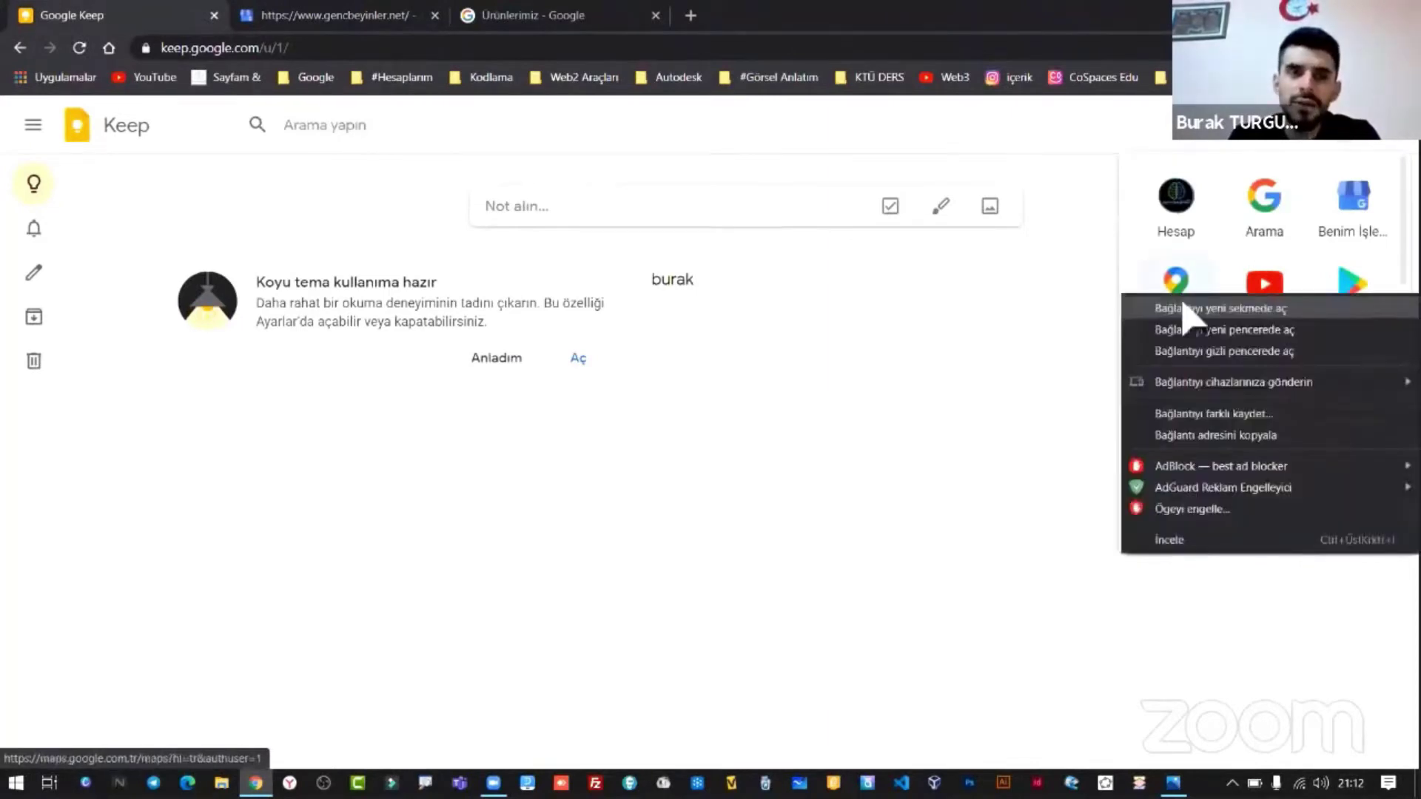
{"action": "left_click", "coordinate": [1182, 309]}
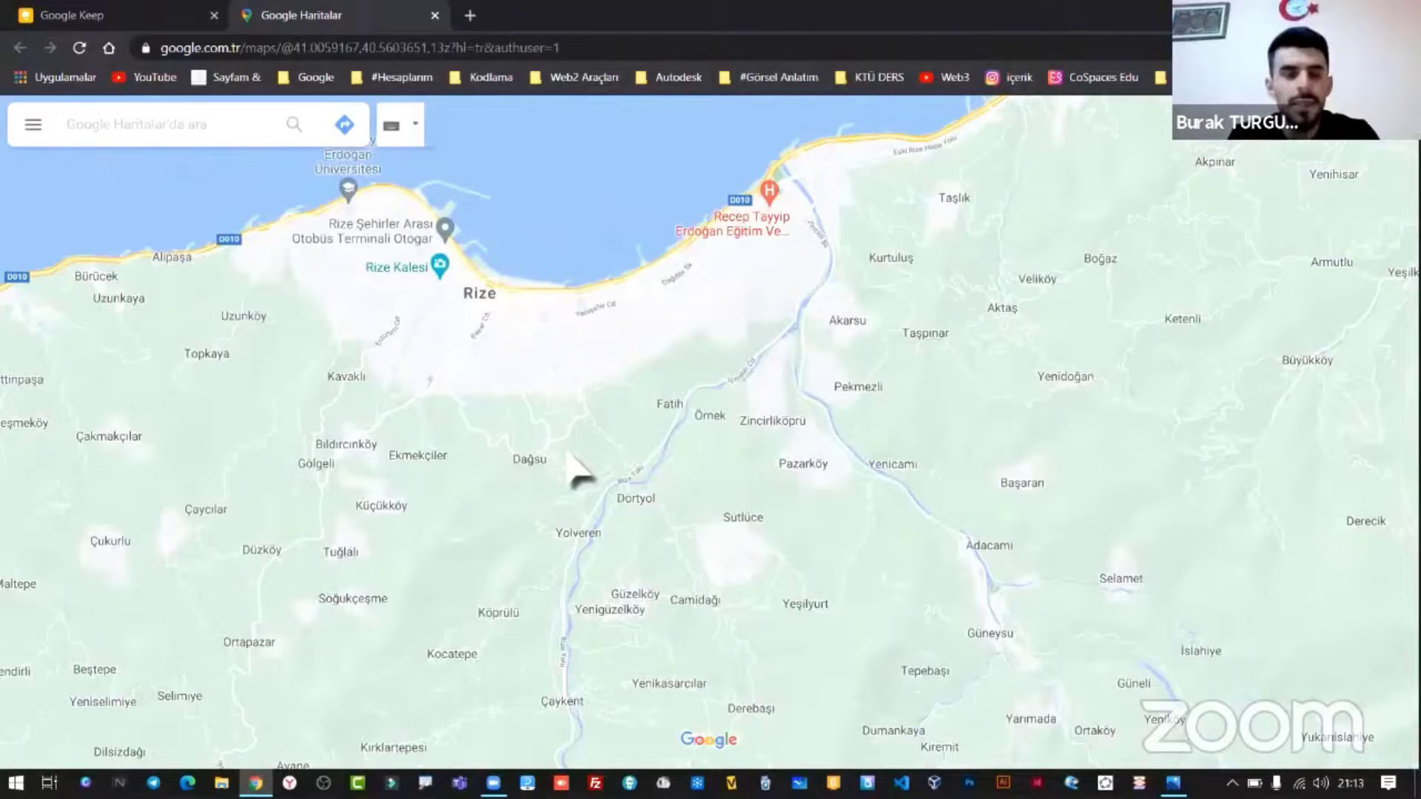
- Search Google Haritalar for paris, view the Louvre Piramidi in Street View, and close the map tab
{"action": "type", "text": "paris"}
{"action": "left_click", "coordinate": [157, 208]}
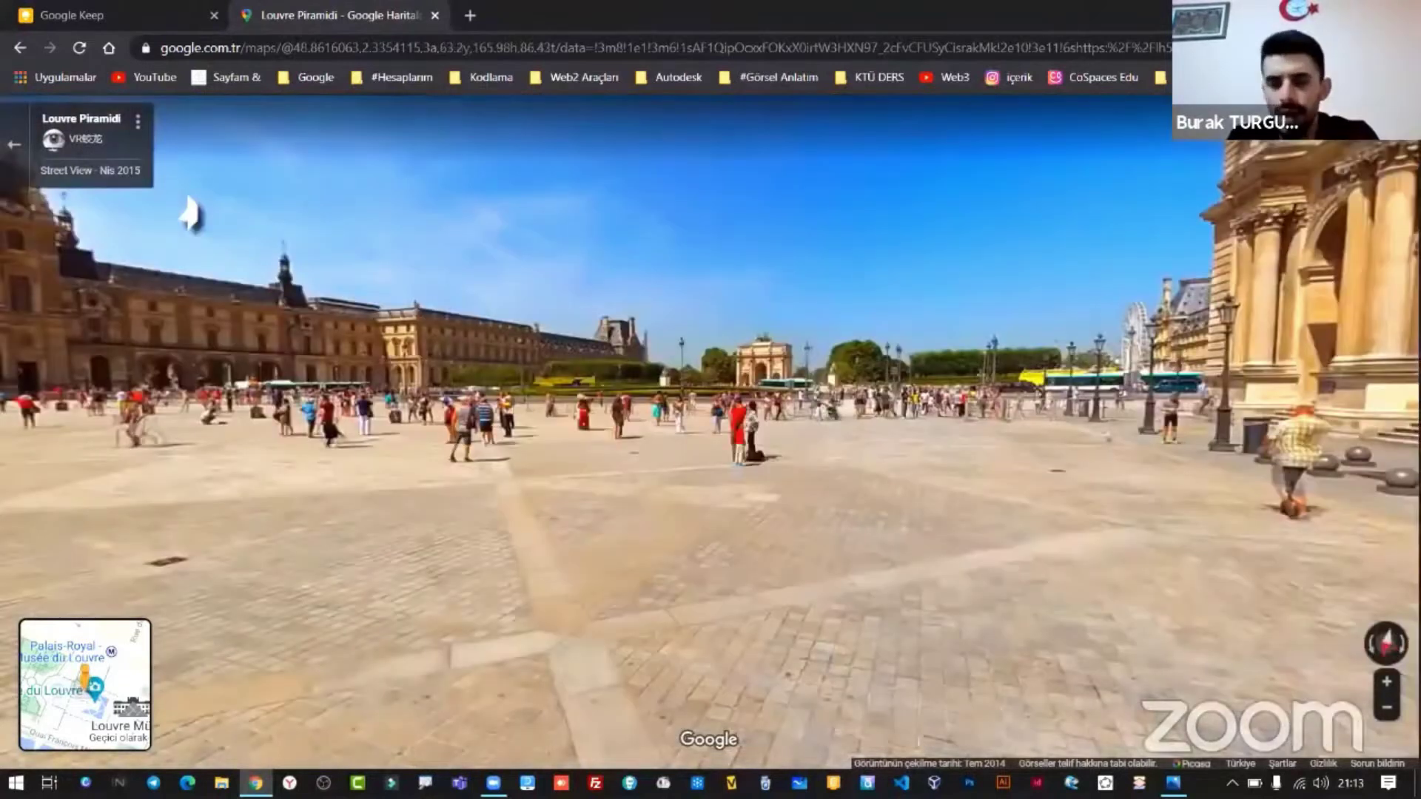
{"action": "left_click", "coordinate": [435, 16]}
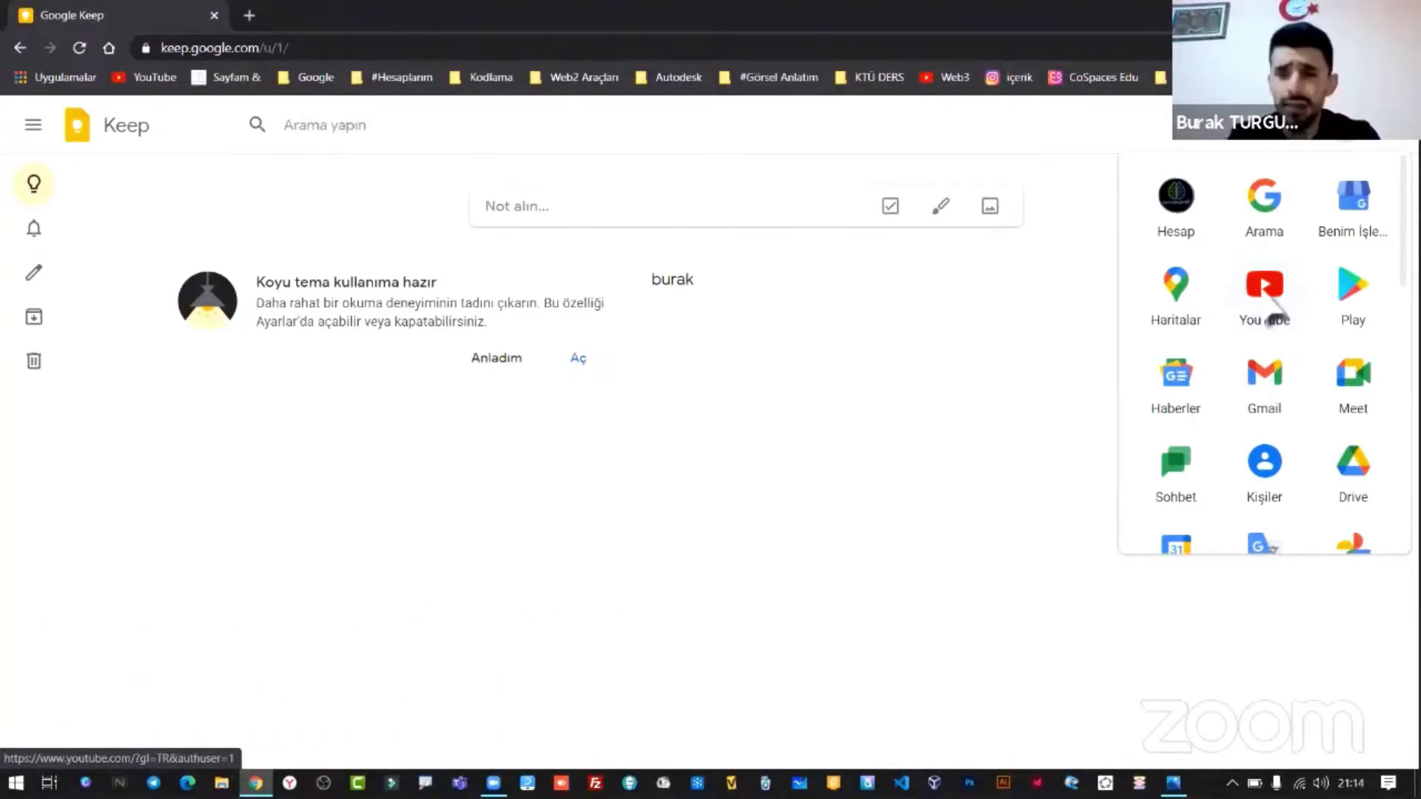
- Open Play in a new tab from Keep's apps list, view the Google Play store page, and close it
{"action": "right_click", "coordinate": [1356, 294]}
{"action": "left_click", "coordinate": [1355, 304]}
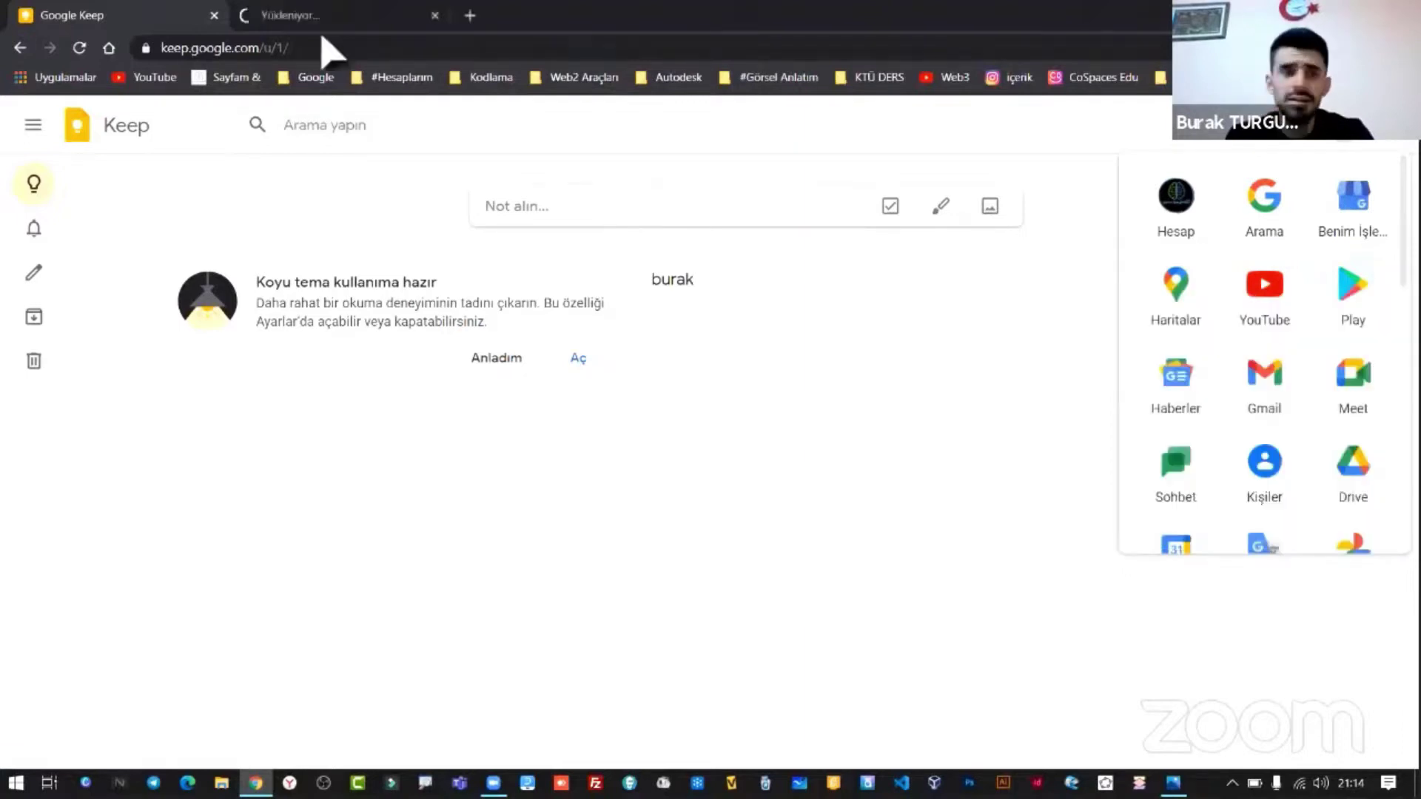
{"action": "left_click", "coordinate": [347, 22]}
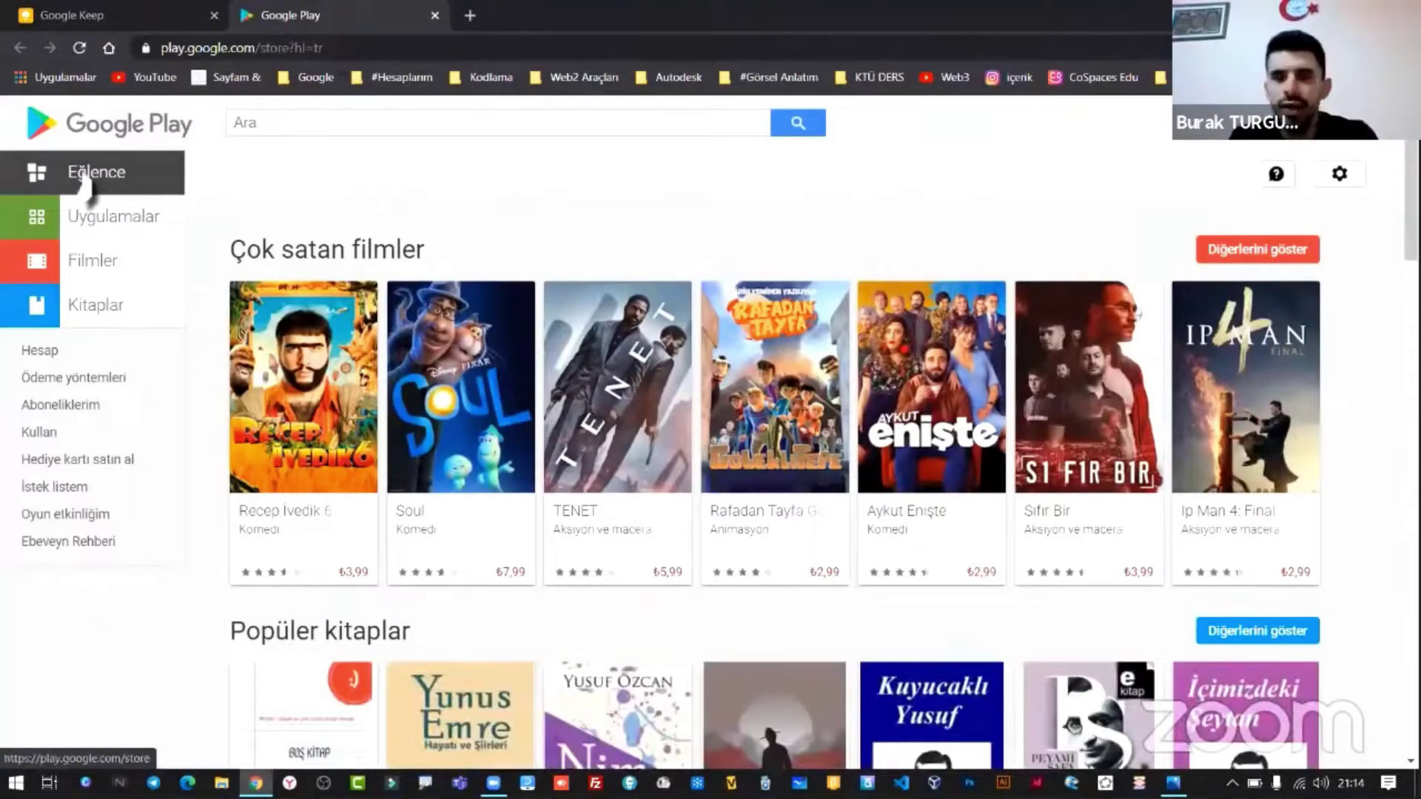
{"action": "left_click", "coordinate": [436, 15]}
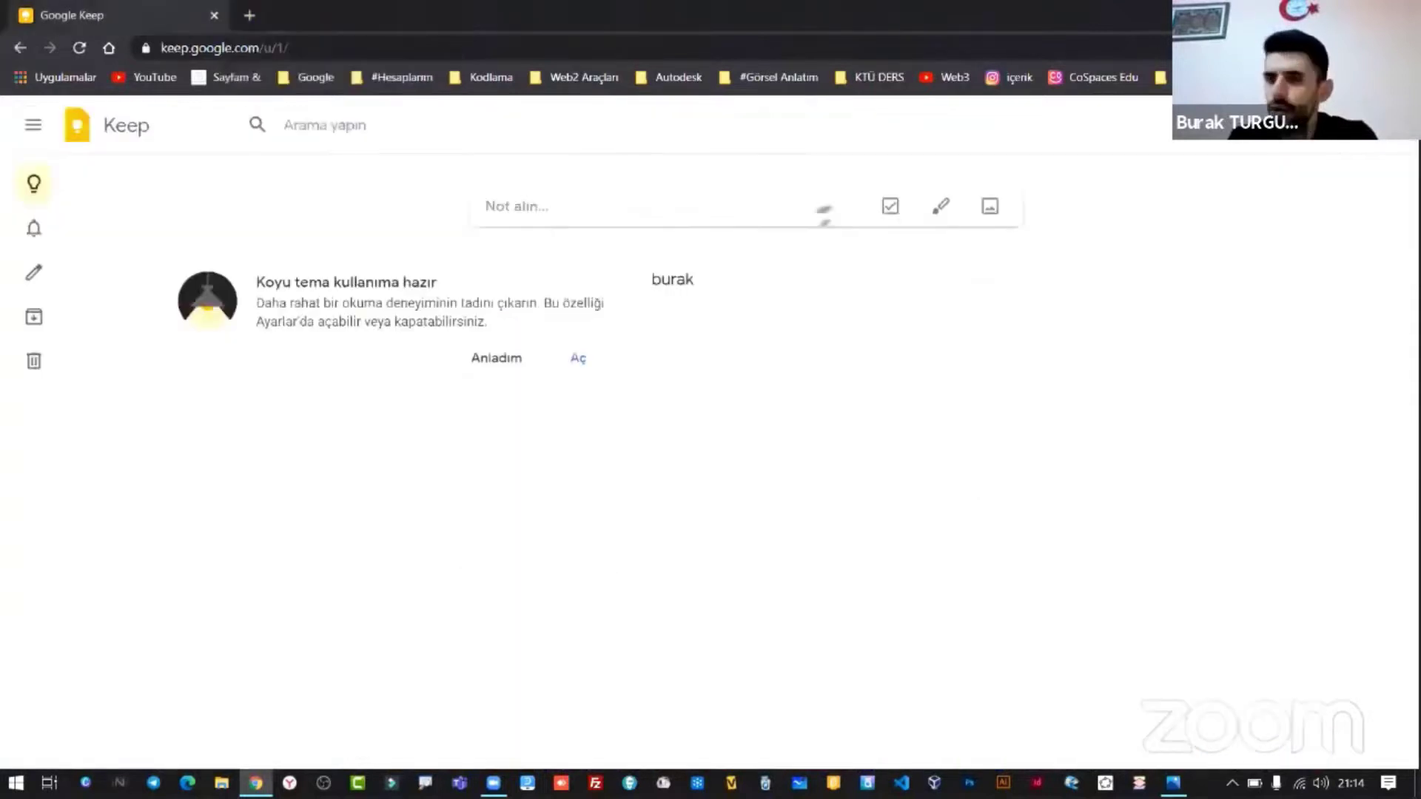
- Open Haberler in a new tab from Keep's apps list and look through the En çok okunan haberler headlines
{"action": "left_click", "coordinate": [1389, 124]}
{"action": "key", "text": "Escape"}
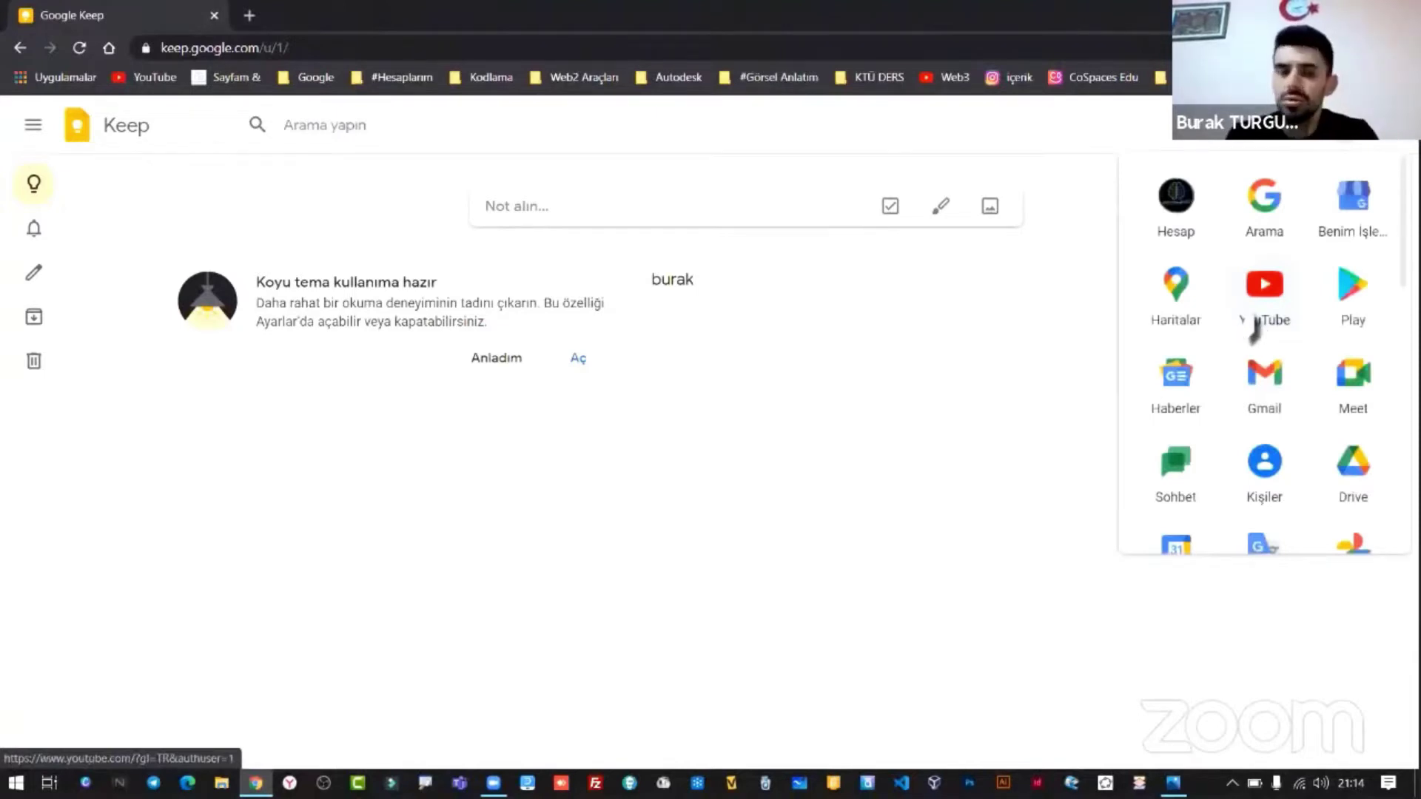
{"action": "right_click", "coordinate": [1167, 387]}
{"action": "left_click", "coordinate": [1168, 398]}
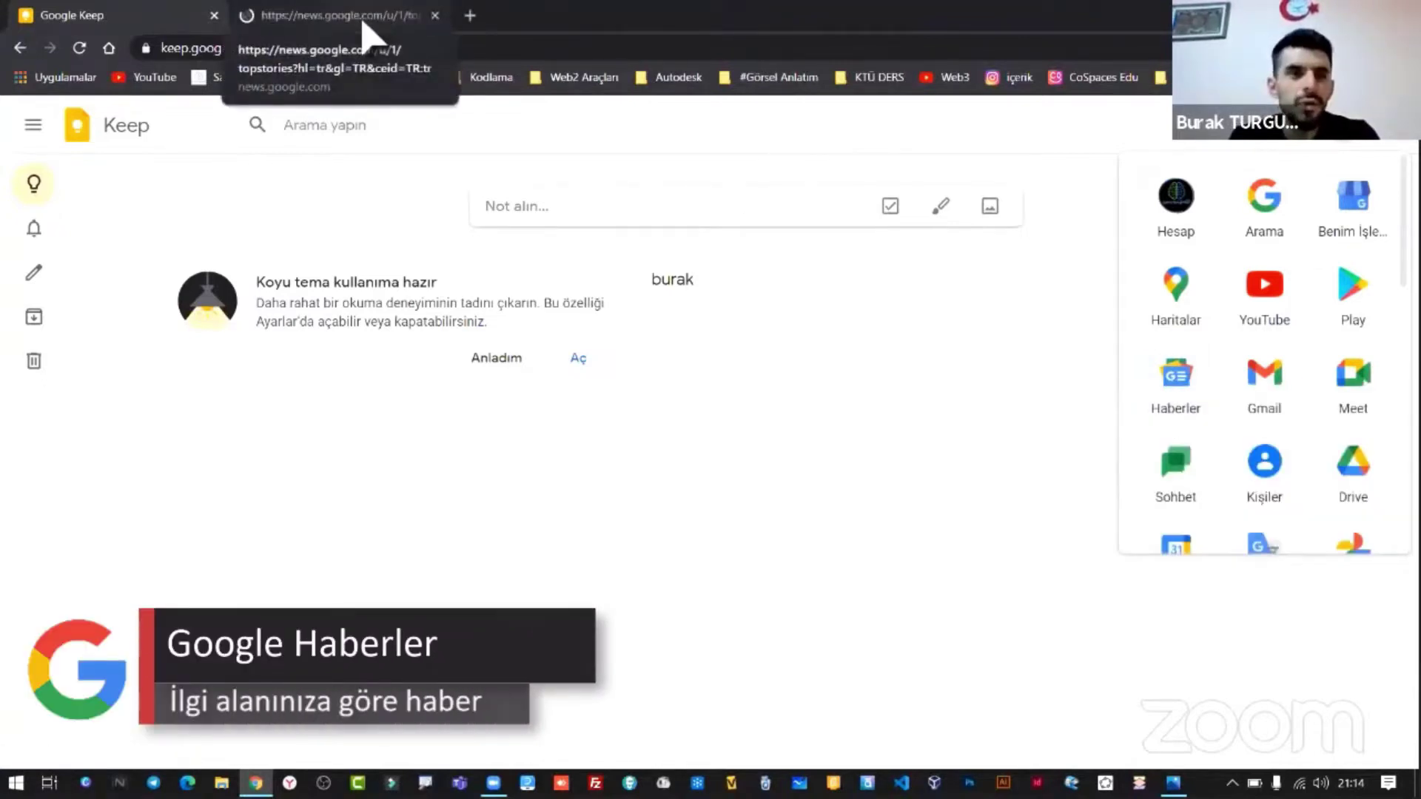
{"action": "left_click", "coordinate": [364, 34]}
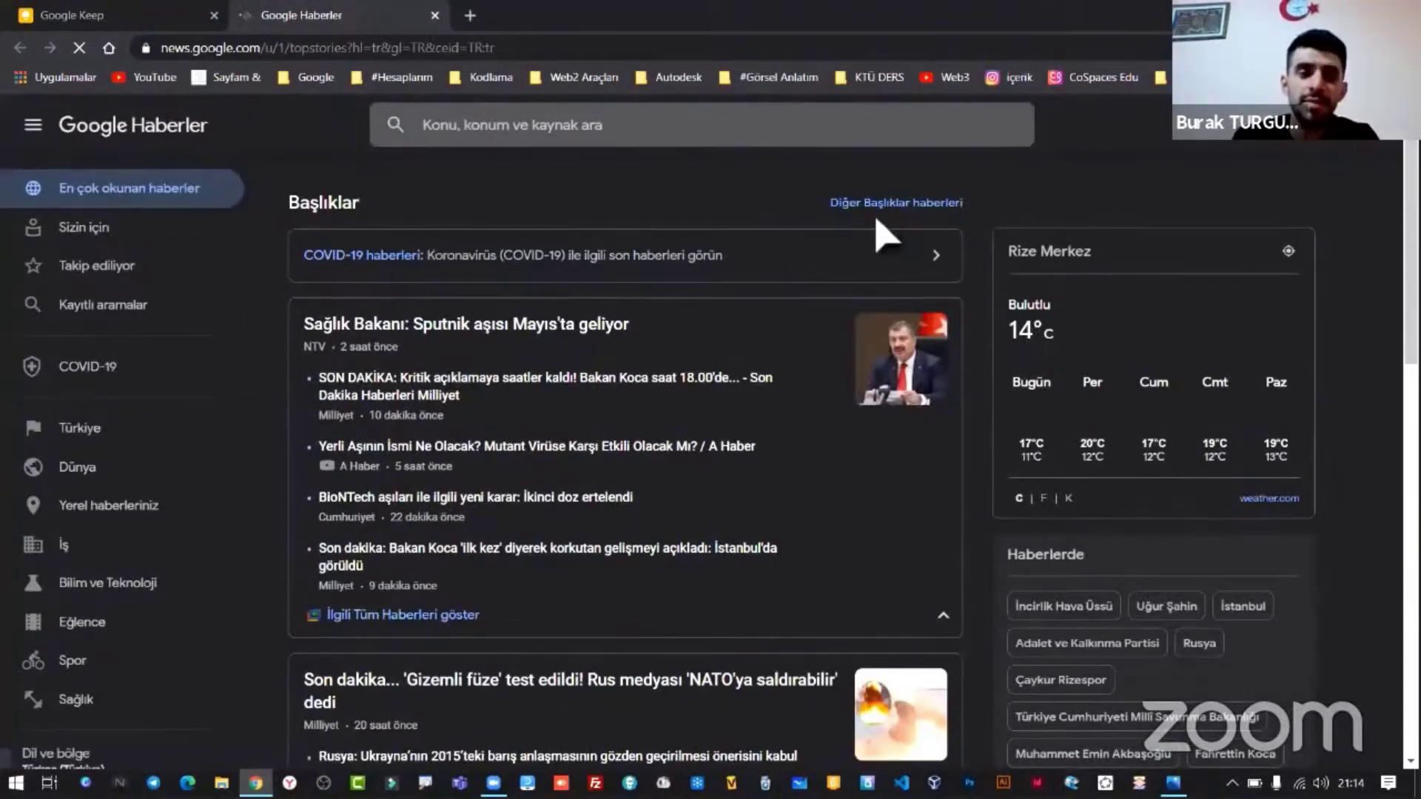
{"action": "scroll", "coordinate": [879, 247], "scroll_direction": "down", "scroll_amount": 1}
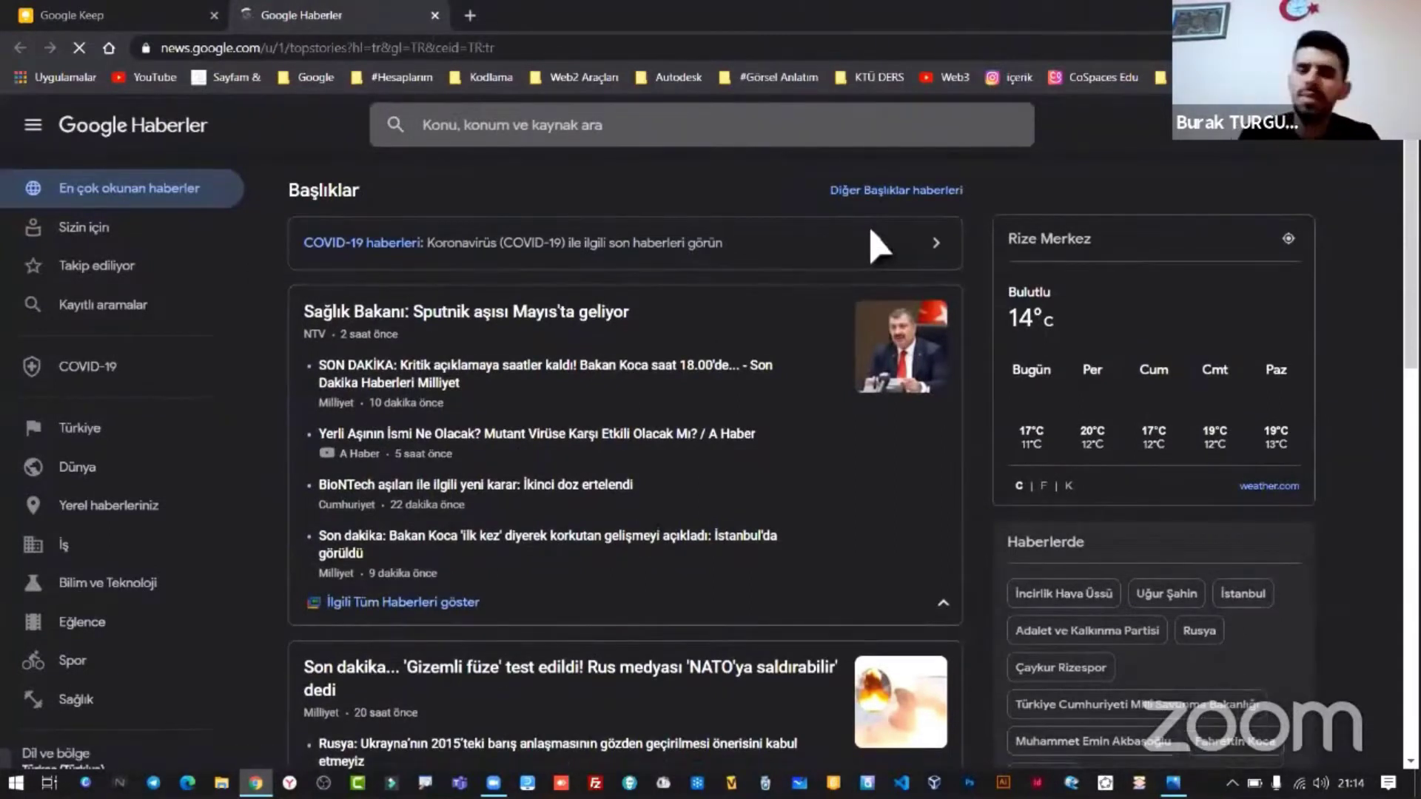
{"action": "scroll", "coordinate": [877, 247], "scroll_direction": "up", "scroll_amount": 1}
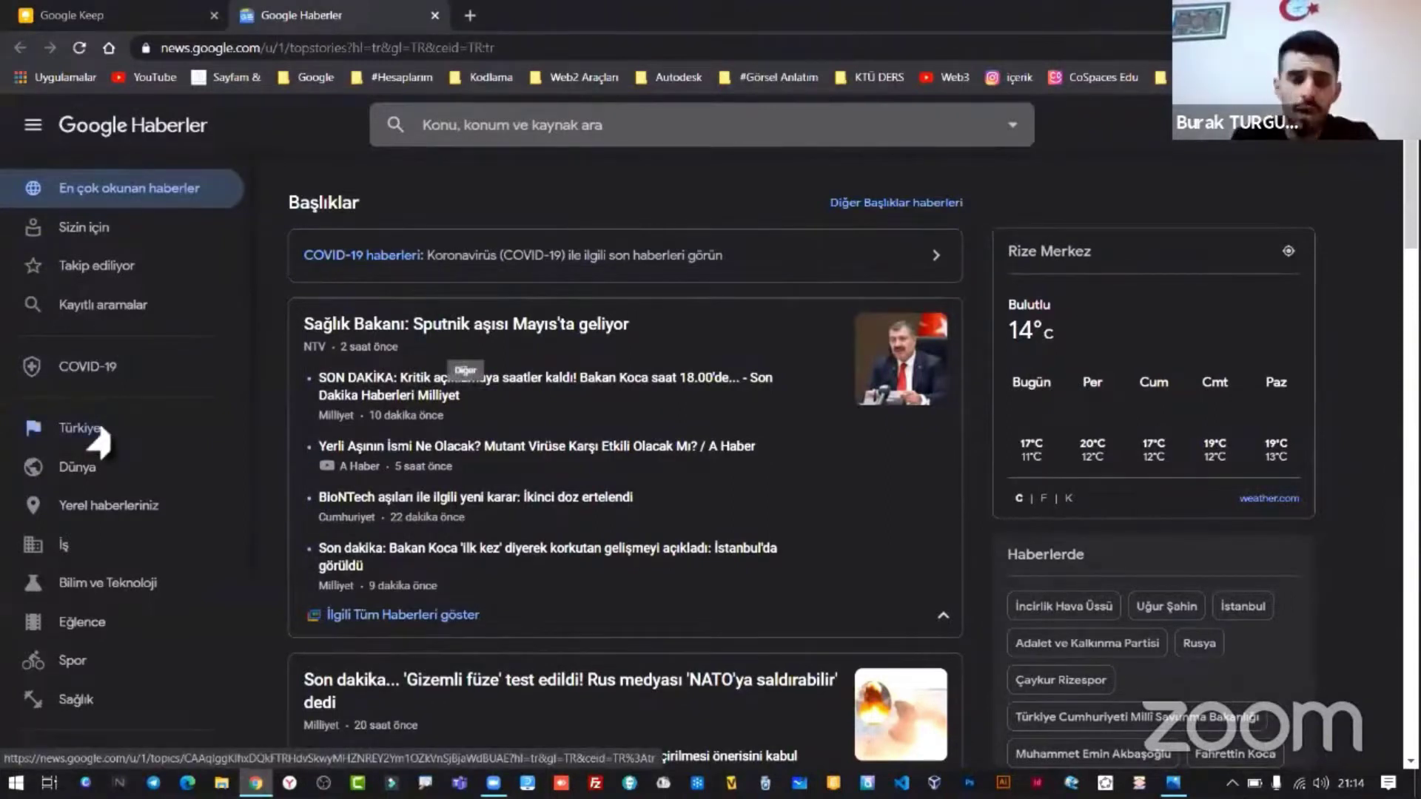
{"action": "scroll", "coordinate": [322, 363], "scroll_direction": "down", "scroll_amount": 5}
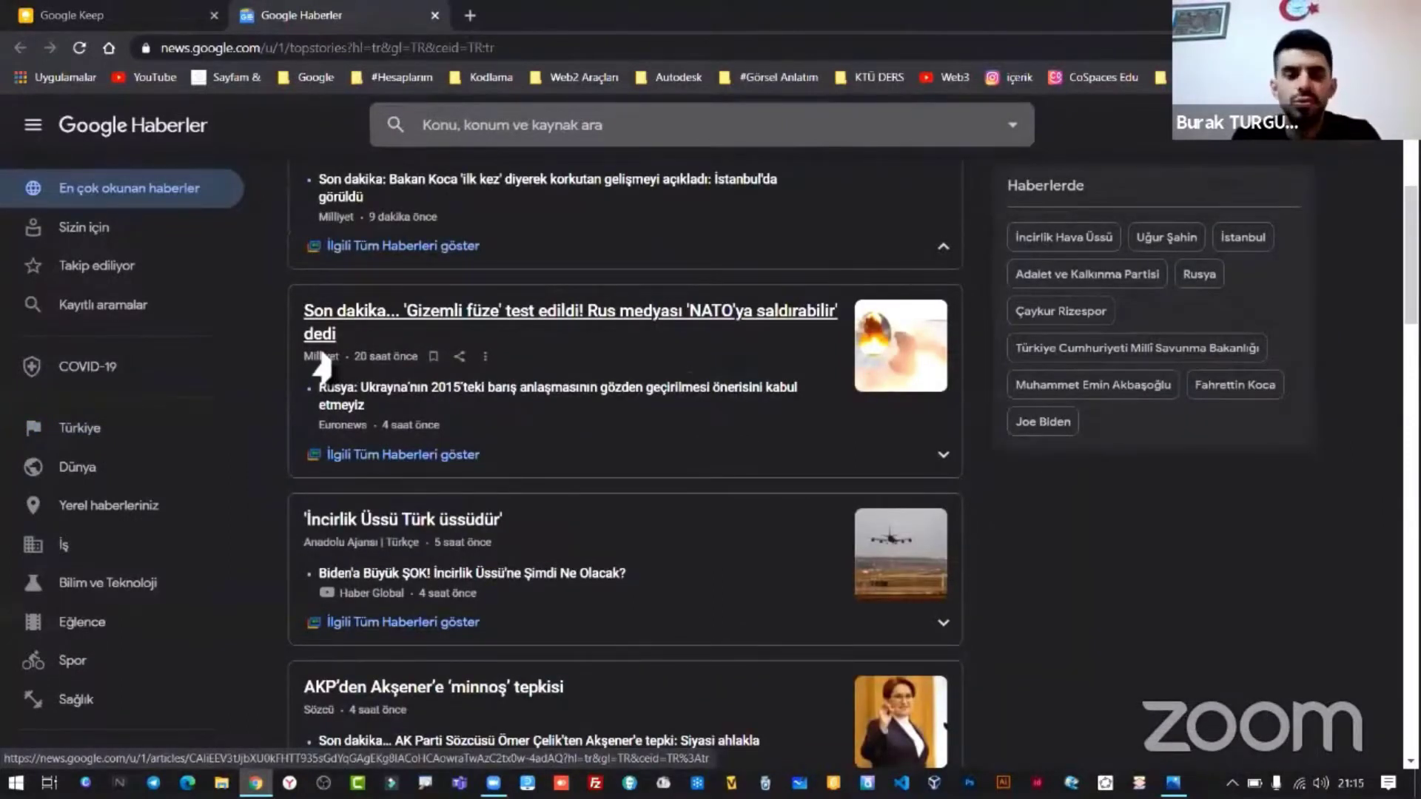
- Look through the Sizin için news down past Yerel haberleriniz, and close the Google Haberler tab
{"action": "left_click", "coordinate": [142, 229]}
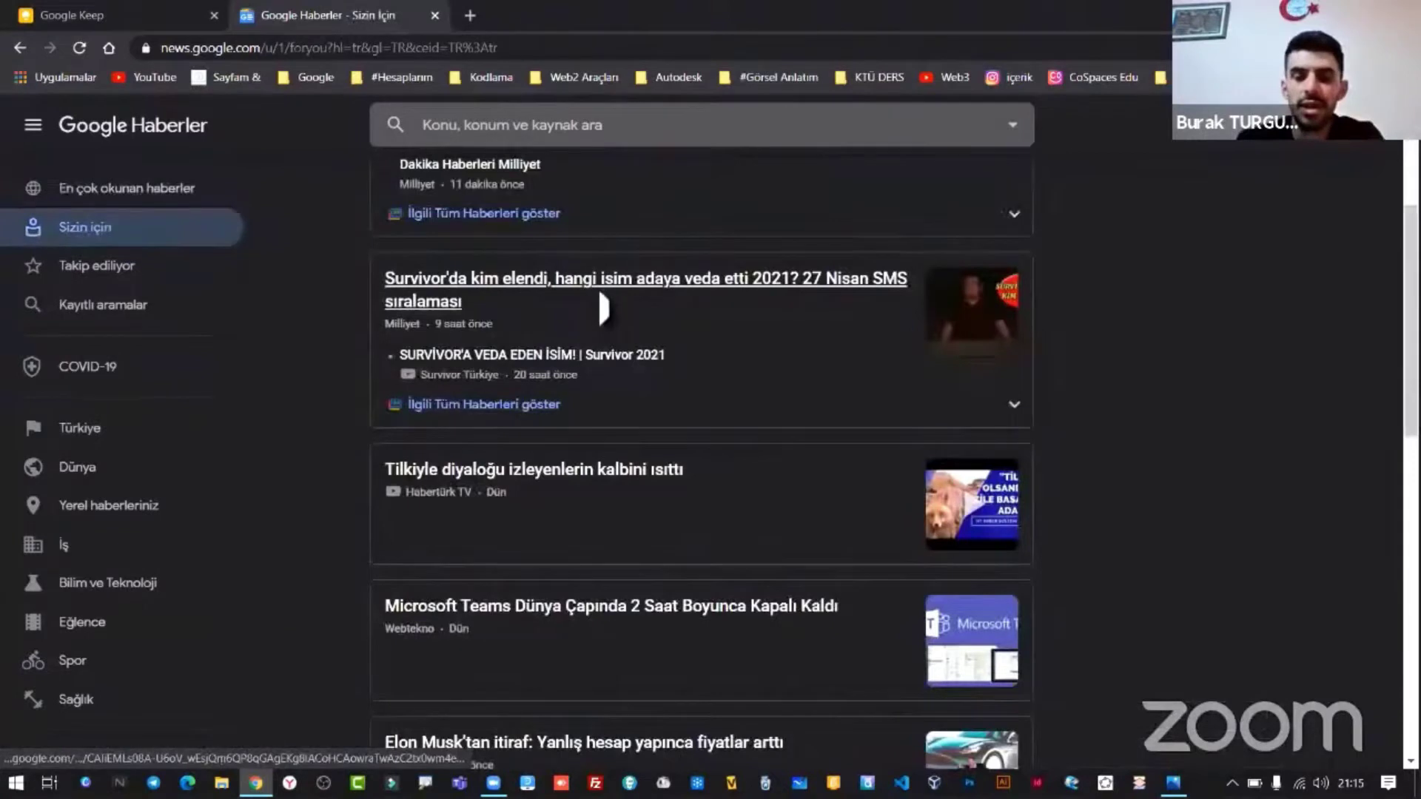
{"action": "scroll", "coordinate": [603, 308], "scroll_direction": "down", "scroll_amount": 7}
{"action": "scroll", "coordinate": [420, 303], "scroll_direction": "down", "scroll_amount": 5}
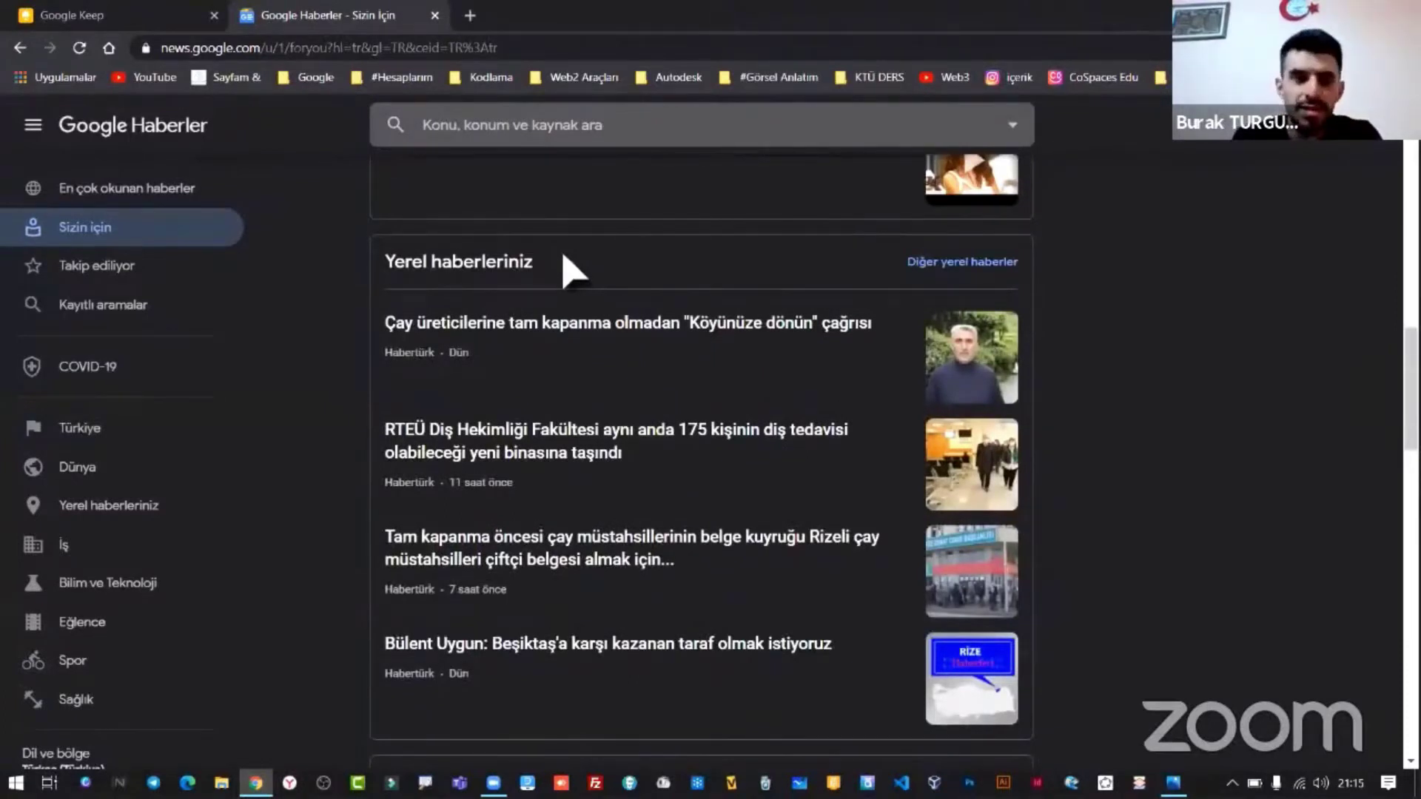
{"action": "scroll", "coordinate": [574, 272], "scroll_direction": "down", "scroll_amount": 5}
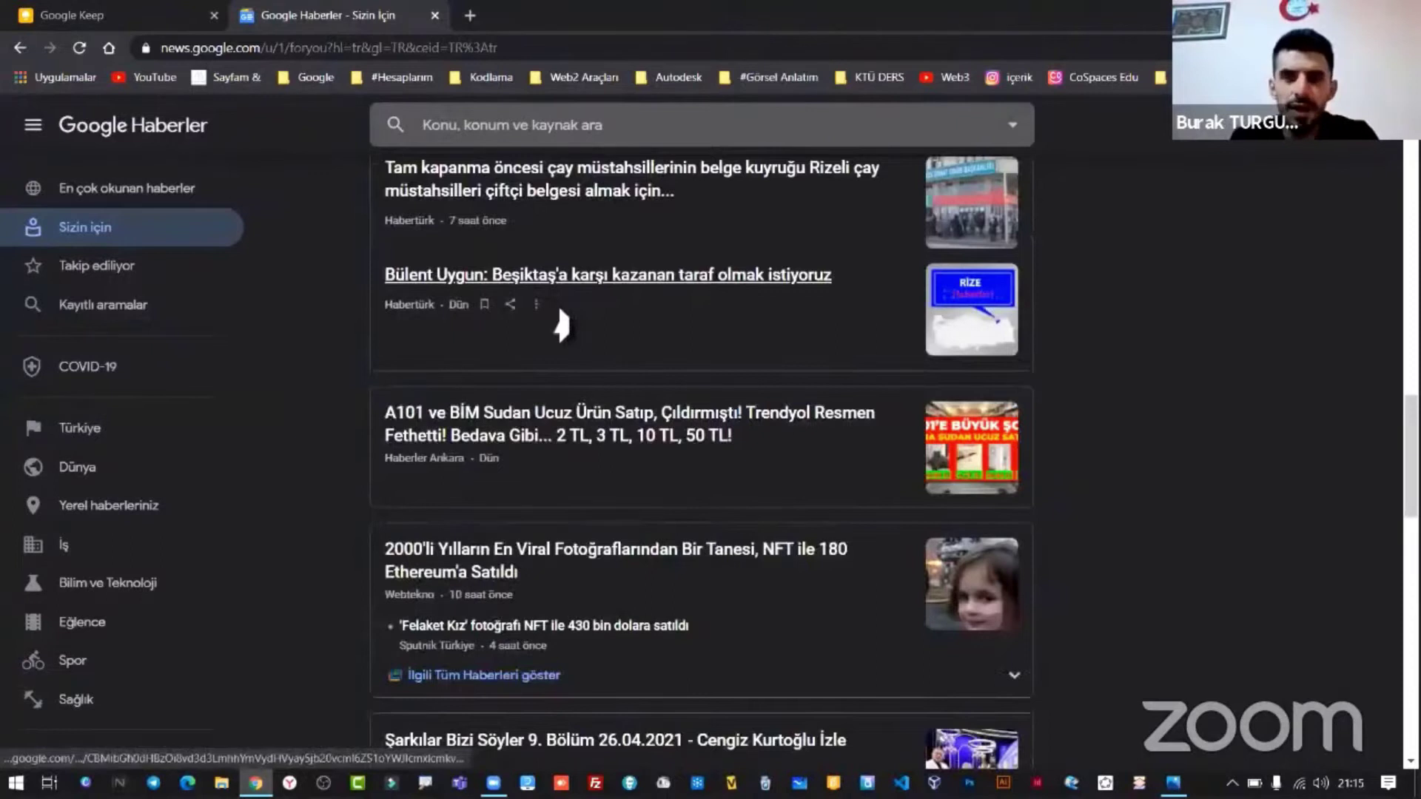
{"action": "scroll", "coordinate": [563, 325], "scroll_direction": "up", "scroll_amount": 10}
{"action": "left_click", "coordinate": [434, 15]}
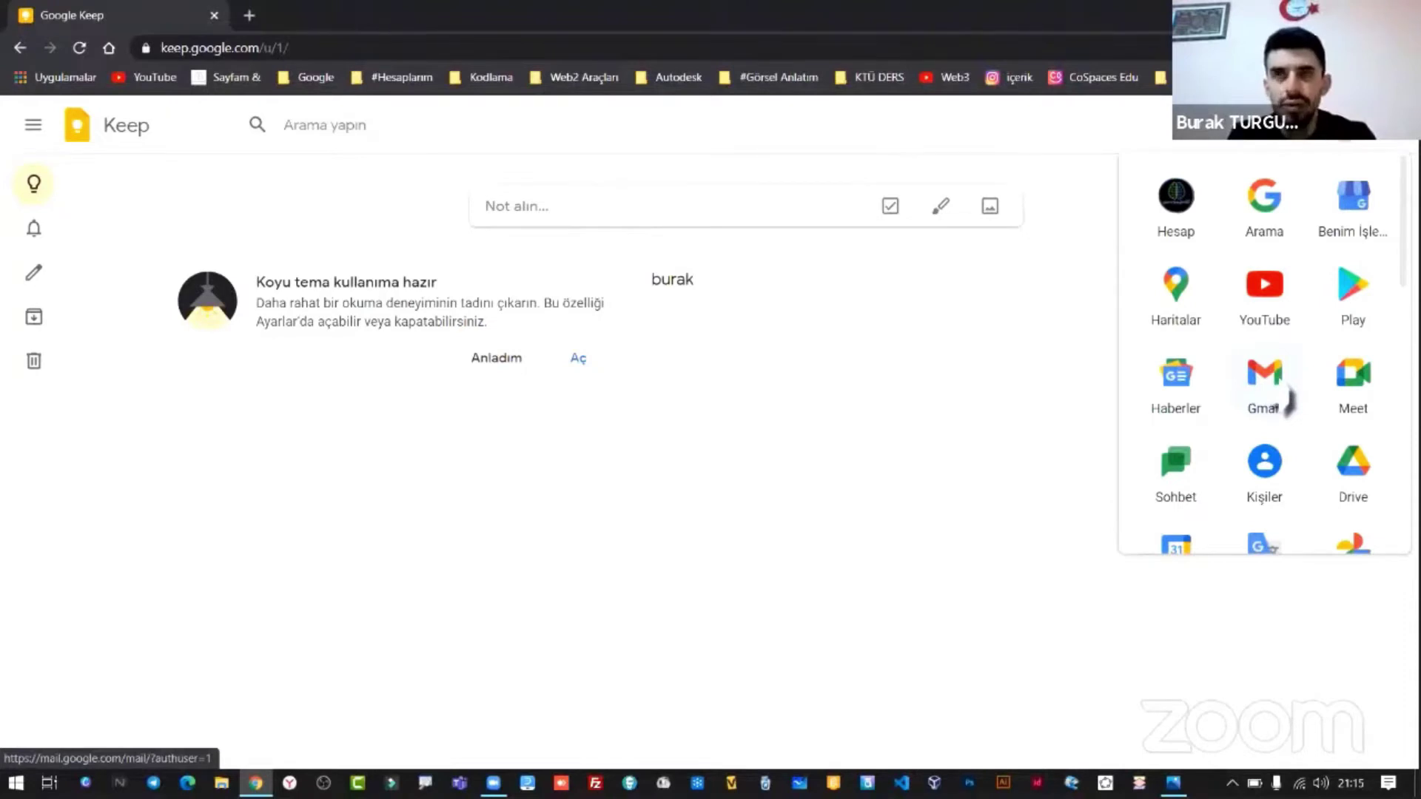
- Open Drive in a new tab from Keep's apps list and place its tab before the Keep tab
{"action": "right_click", "coordinate": [1360, 504]}
{"action": "left_click", "coordinate": [1221, 499]}
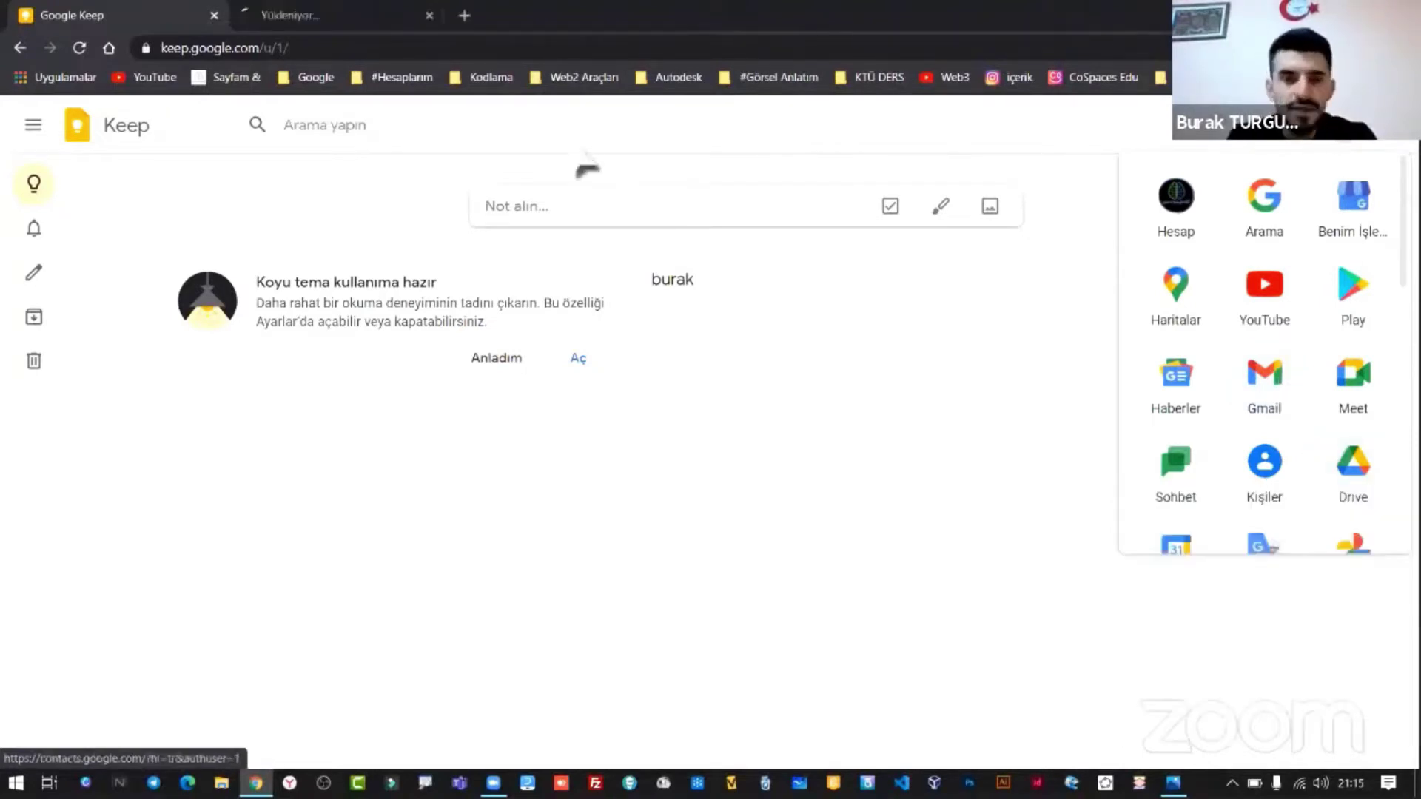
{"action": "left_click", "coordinate": [362, 16]}
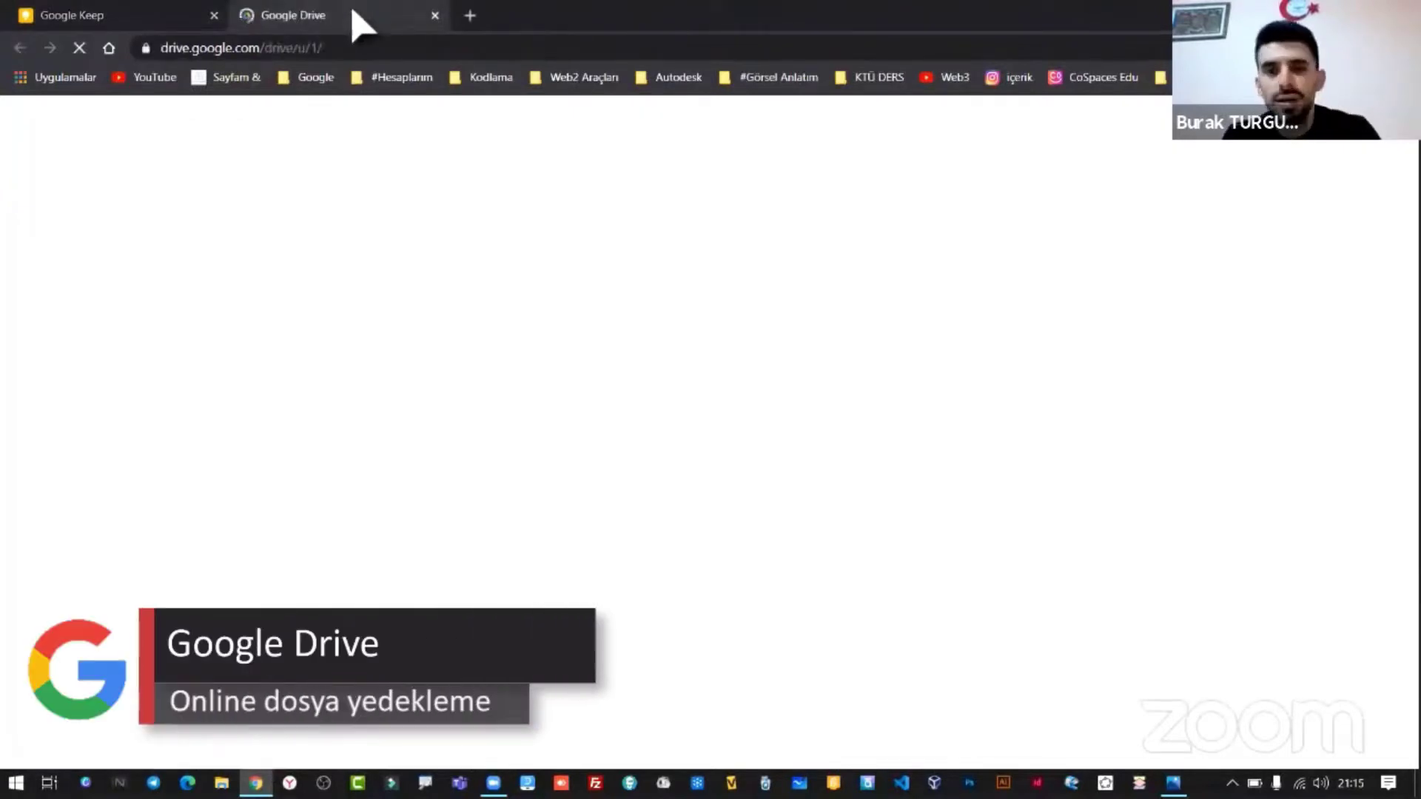
{"action": "left_click_drag", "start_coordinate": [353, 15], "coordinate": [148, 37]}
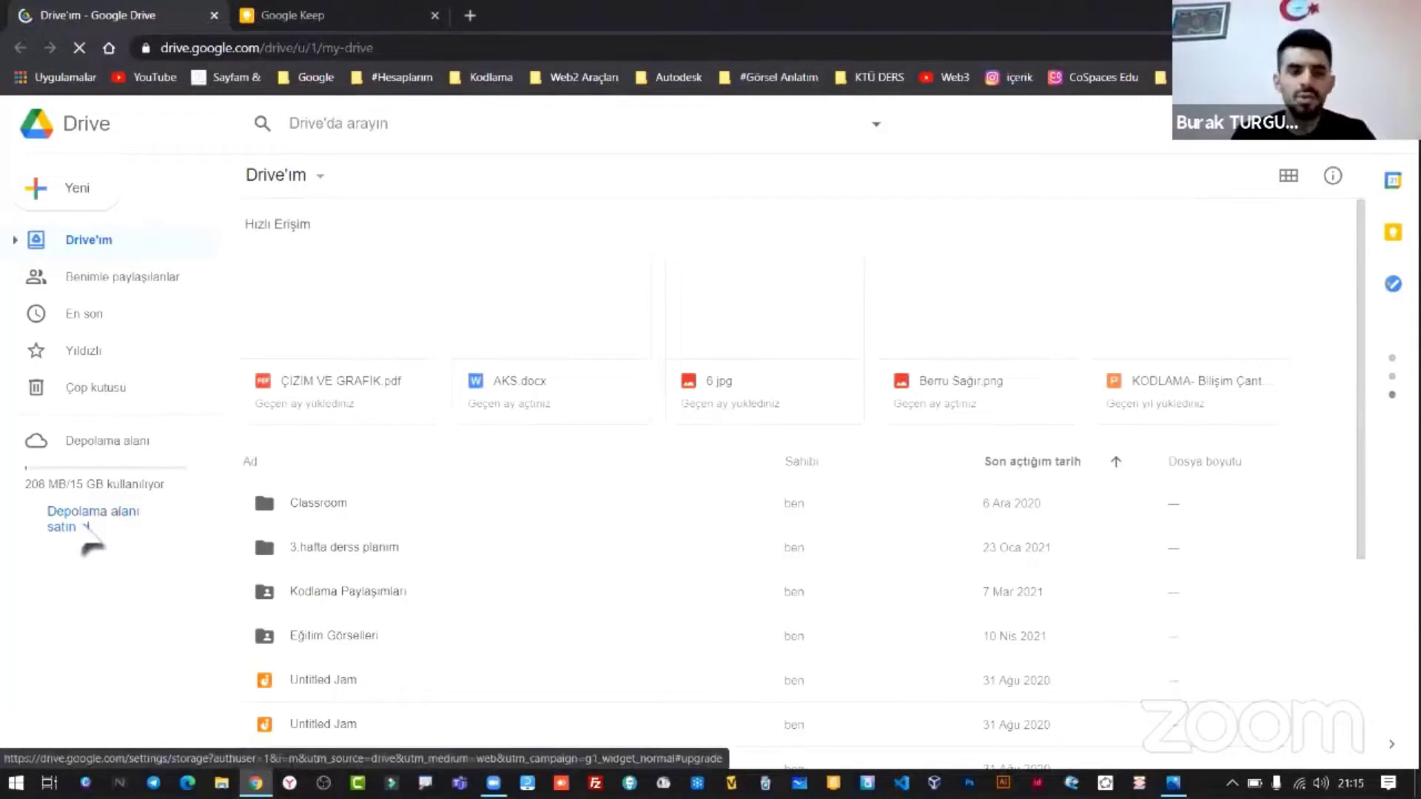
- Minimize the browser to show the desktop and restore it on the Drive'ım page
{"action": "left_click", "coordinate": [88, 527]}
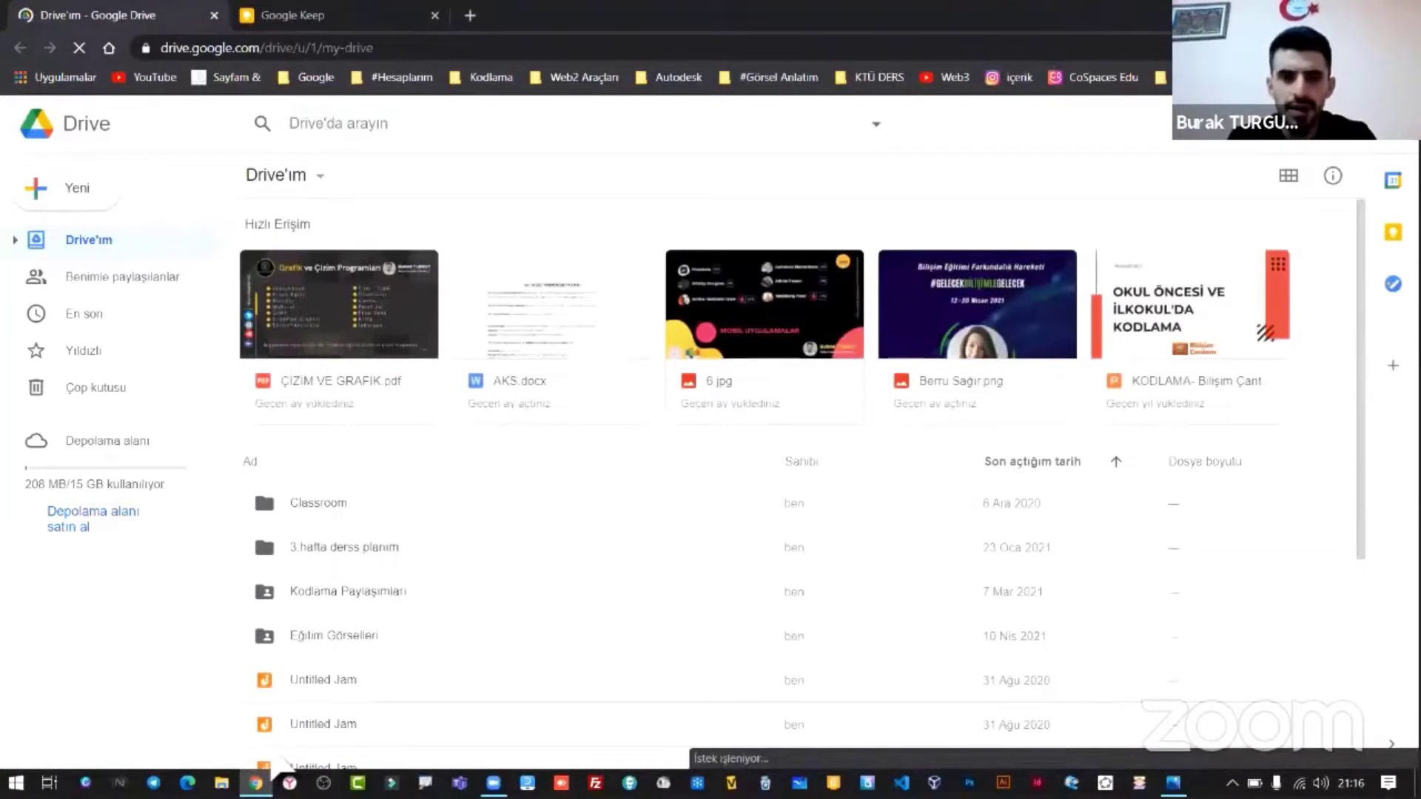
{"action": "left_click", "coordinate": [259, 786]}
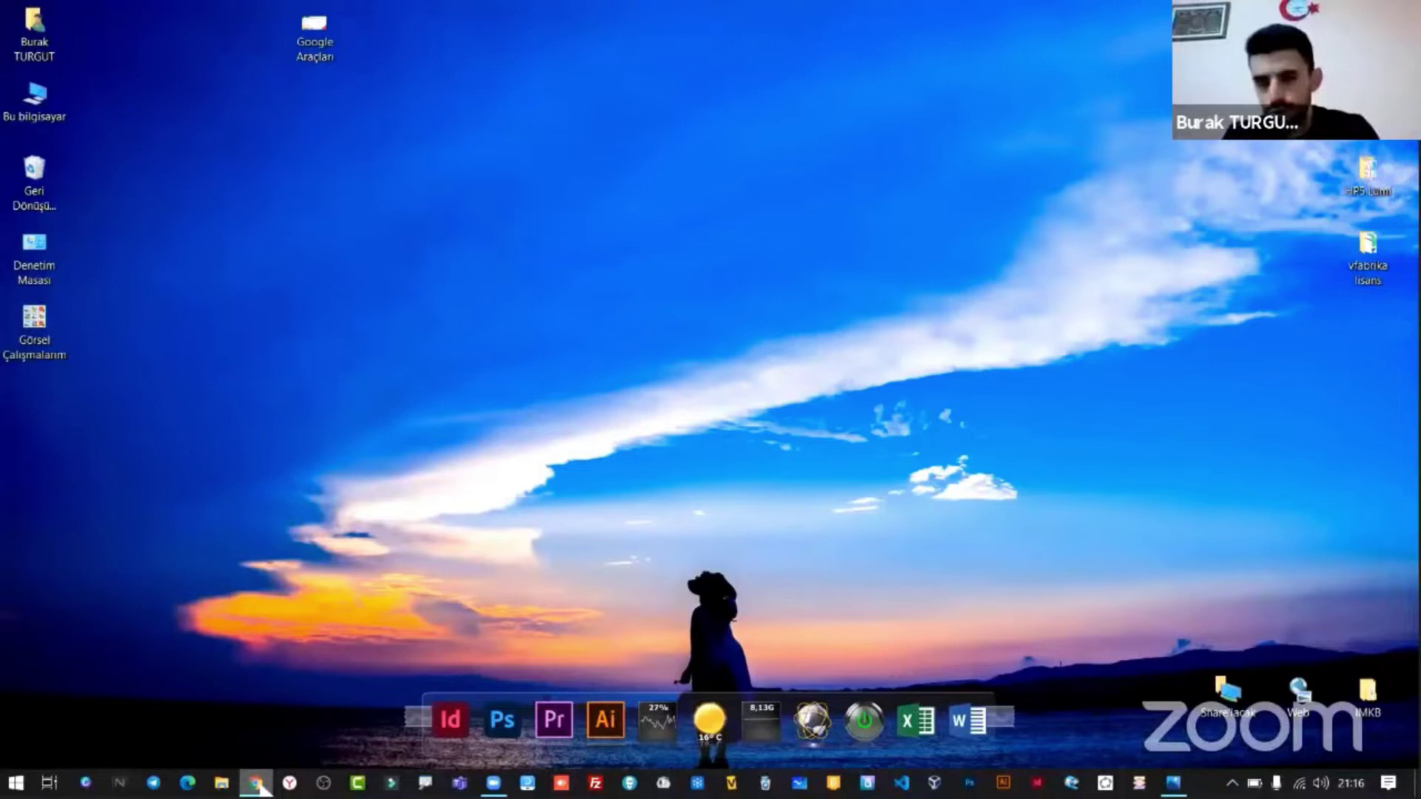
{"action": "left_click", "coordinate": [255, 784]}
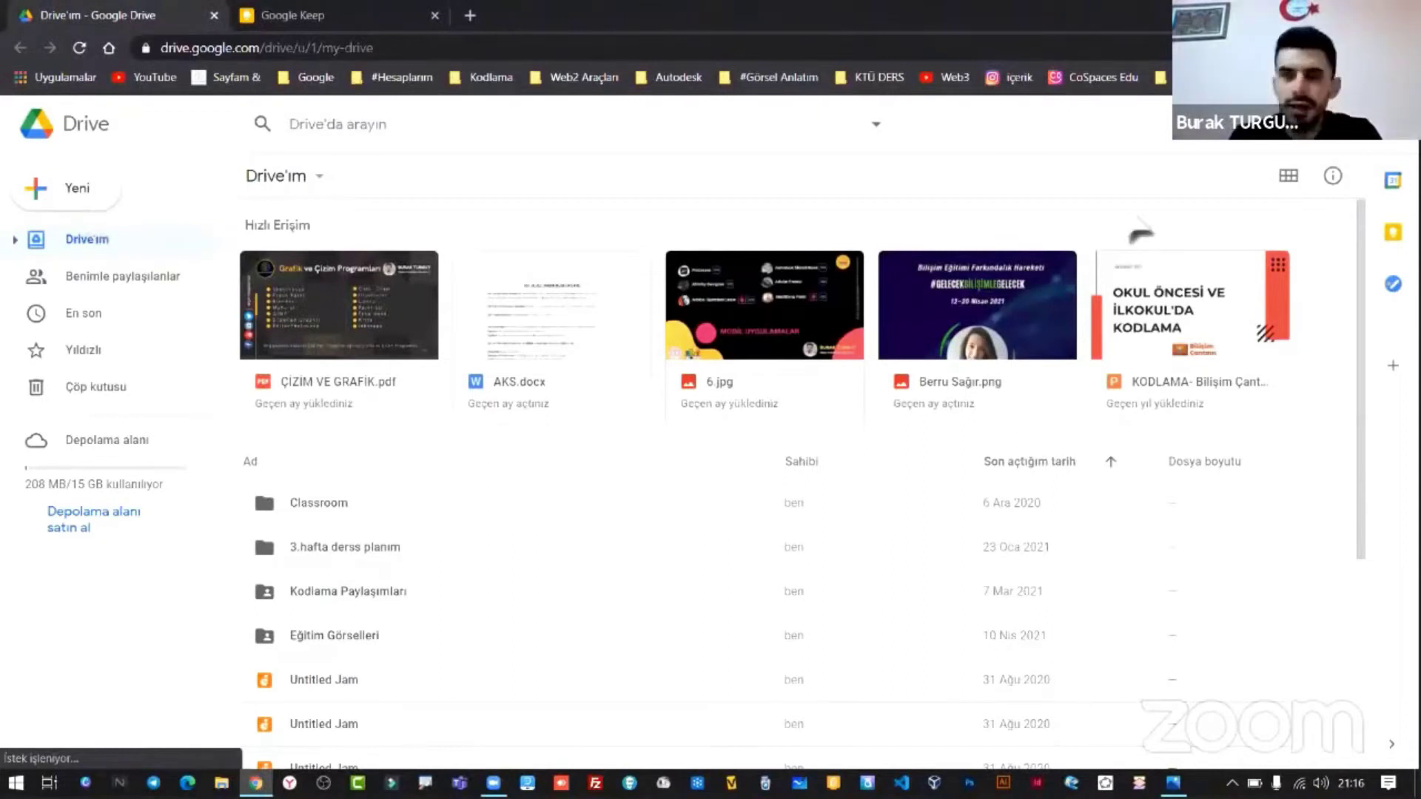
- View the files under Benimle paylaşılanlar and look through the Yeni options for uploading and creating files
{"action": "left_click", "coordinate": [152, 288]}
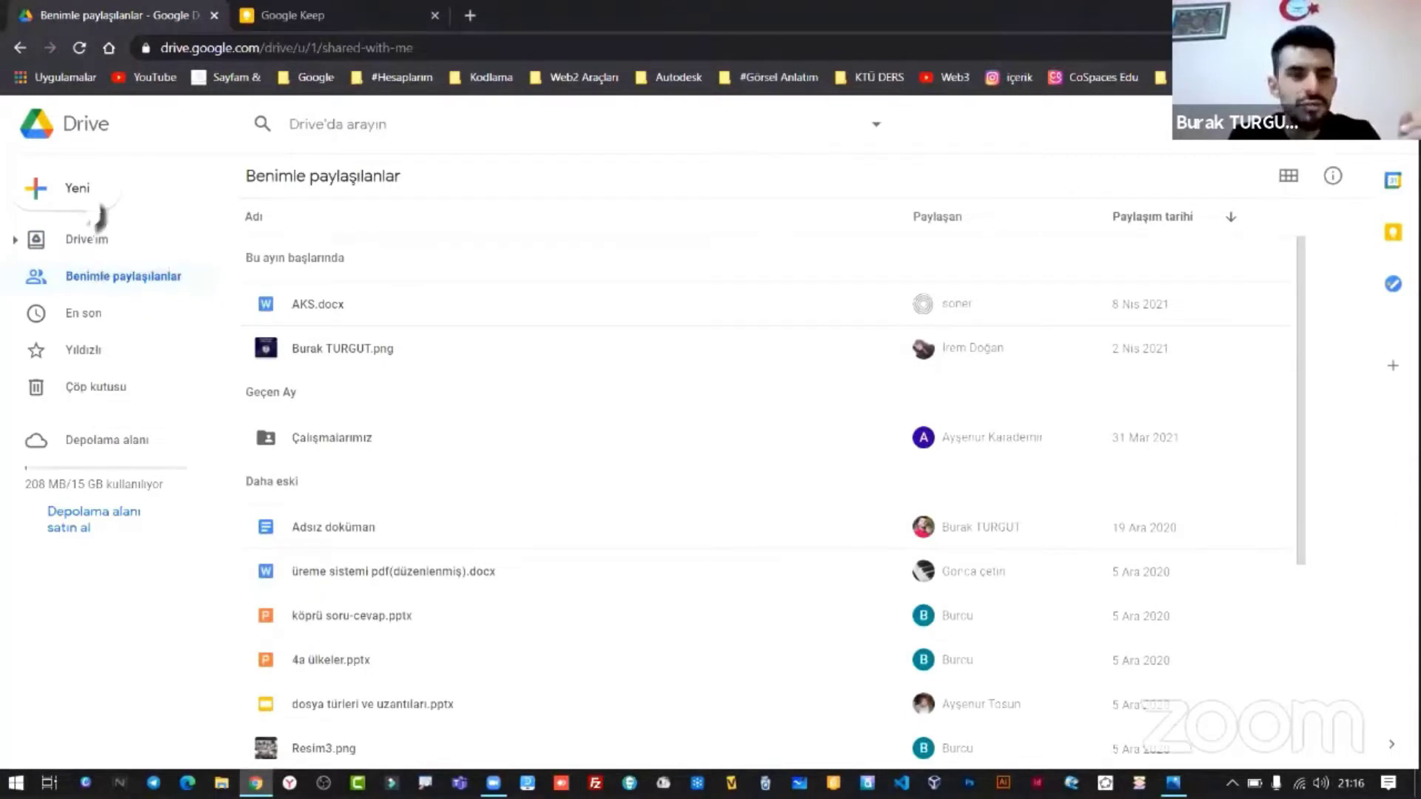
{"action": "left_click", "coordinate": [98, 208]}
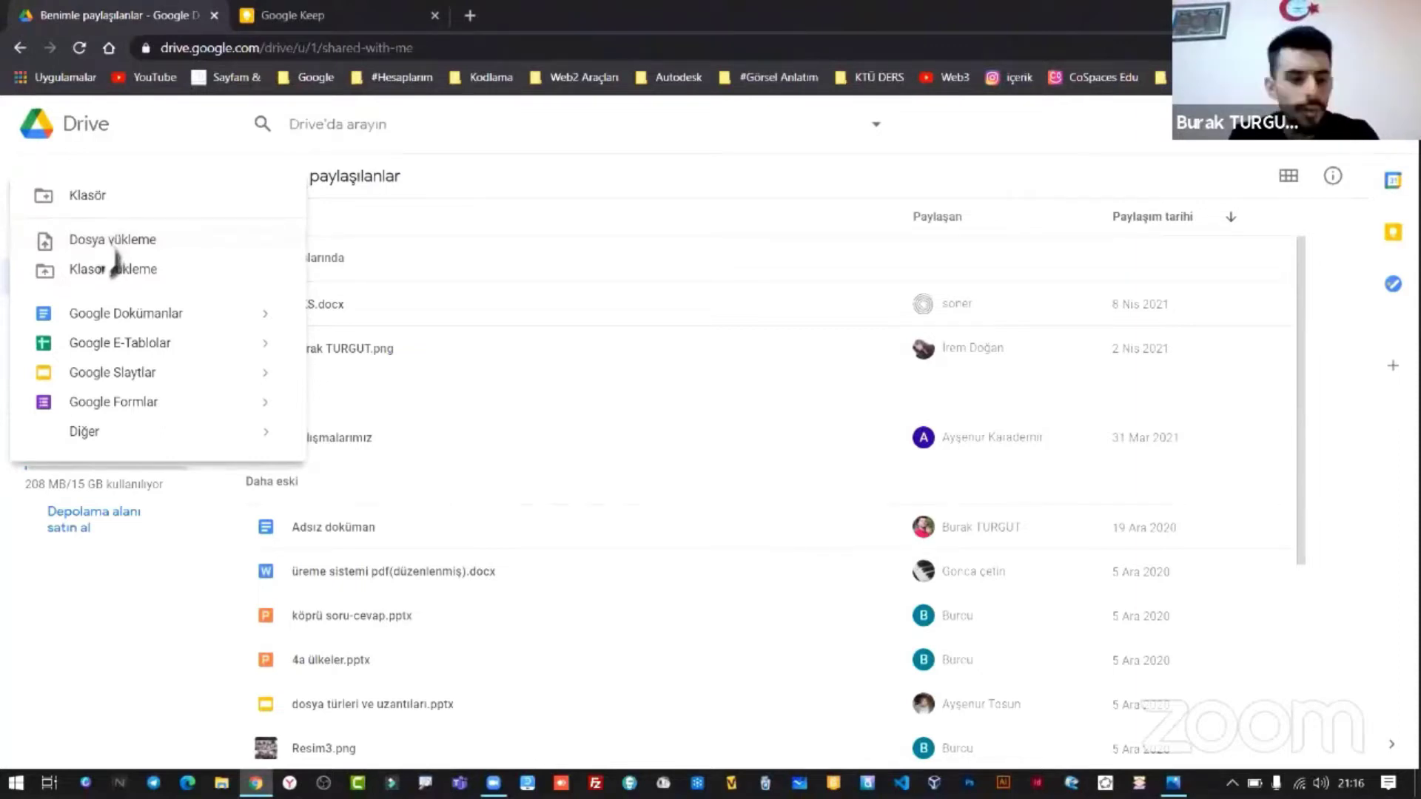
{"action": "left_click", "coordinate": [111, 714]}
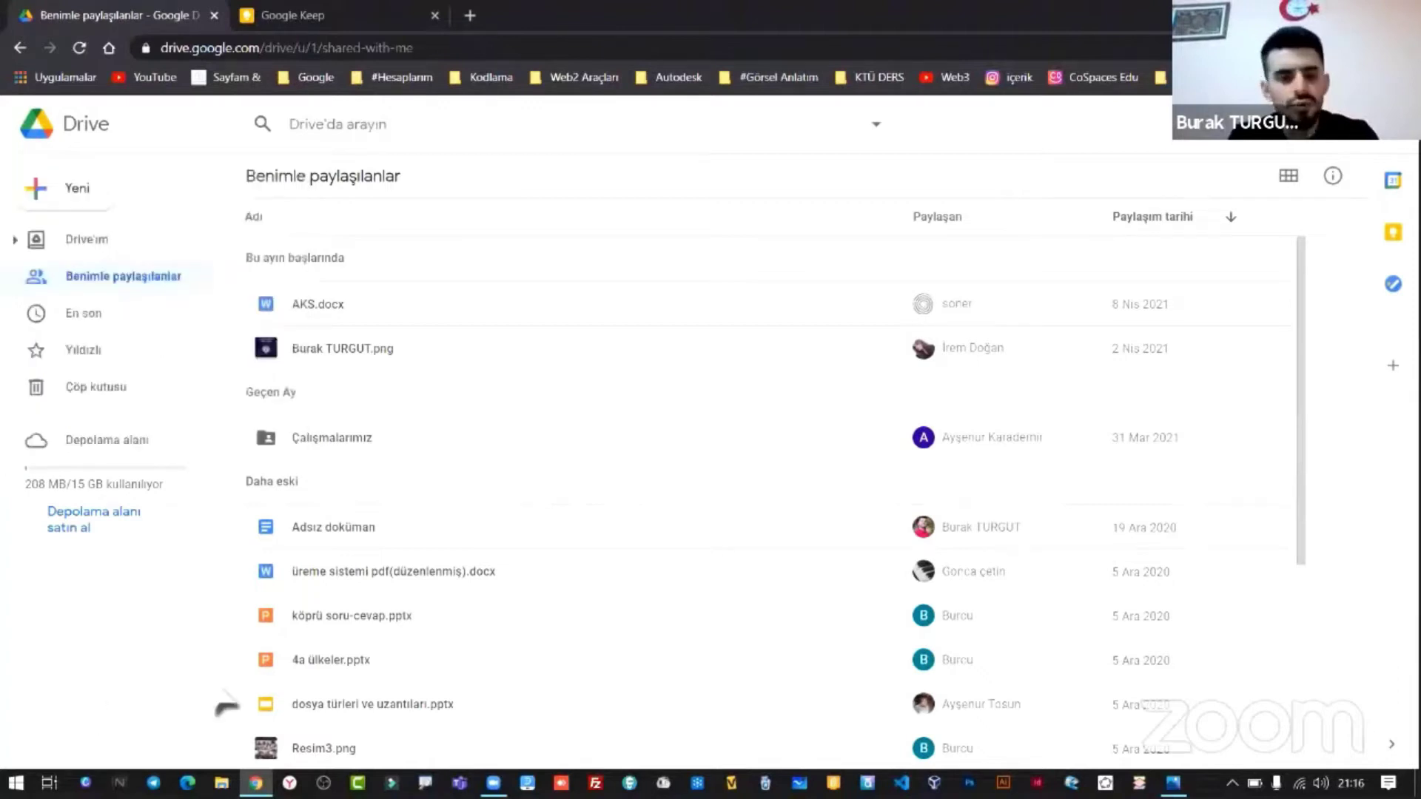
- Minimize the browser to the desktop and restore it on Benimle paylaşılanlar several times
{"action": "left_click", "coordinate": [256, 785]}
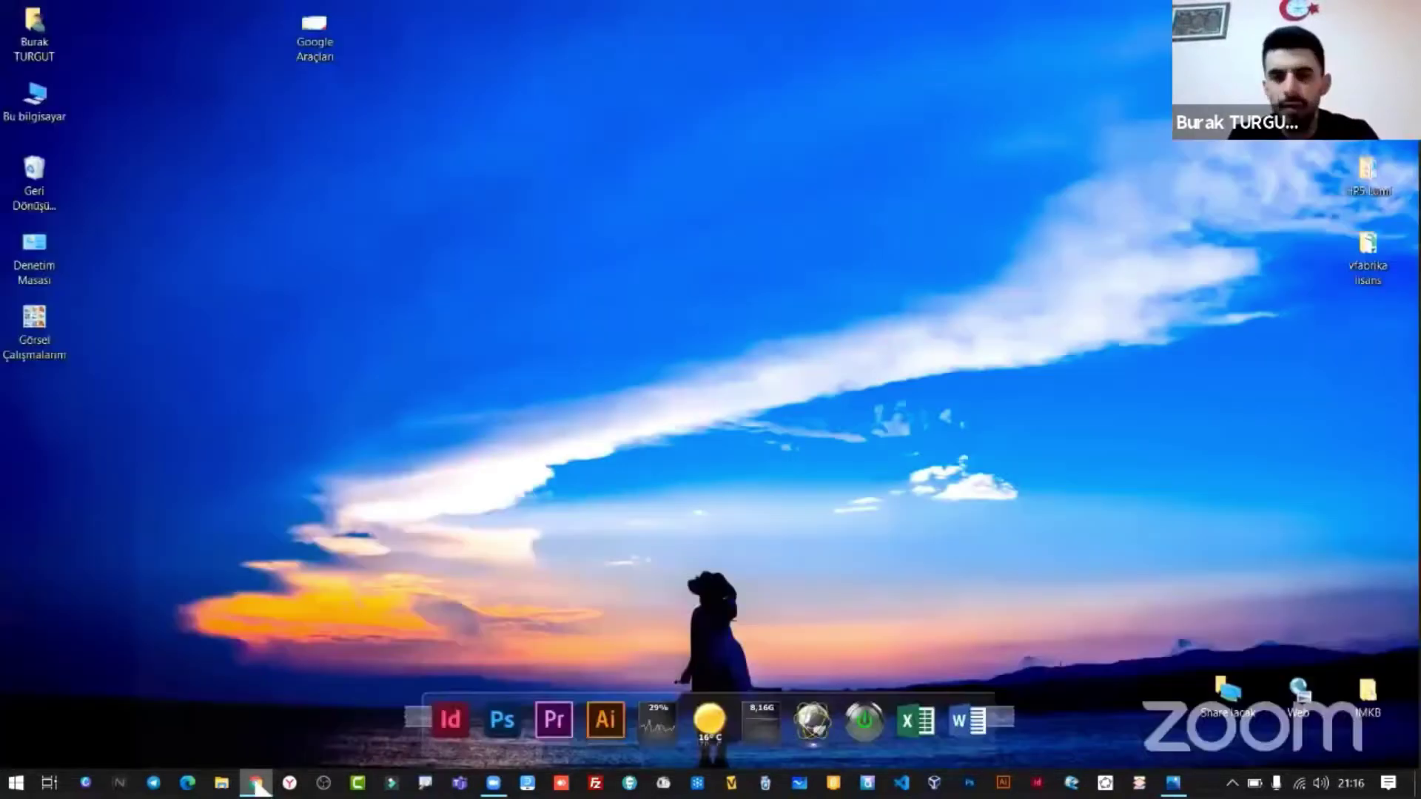
{"action": "left_click", "coordinate": [256, 785]}
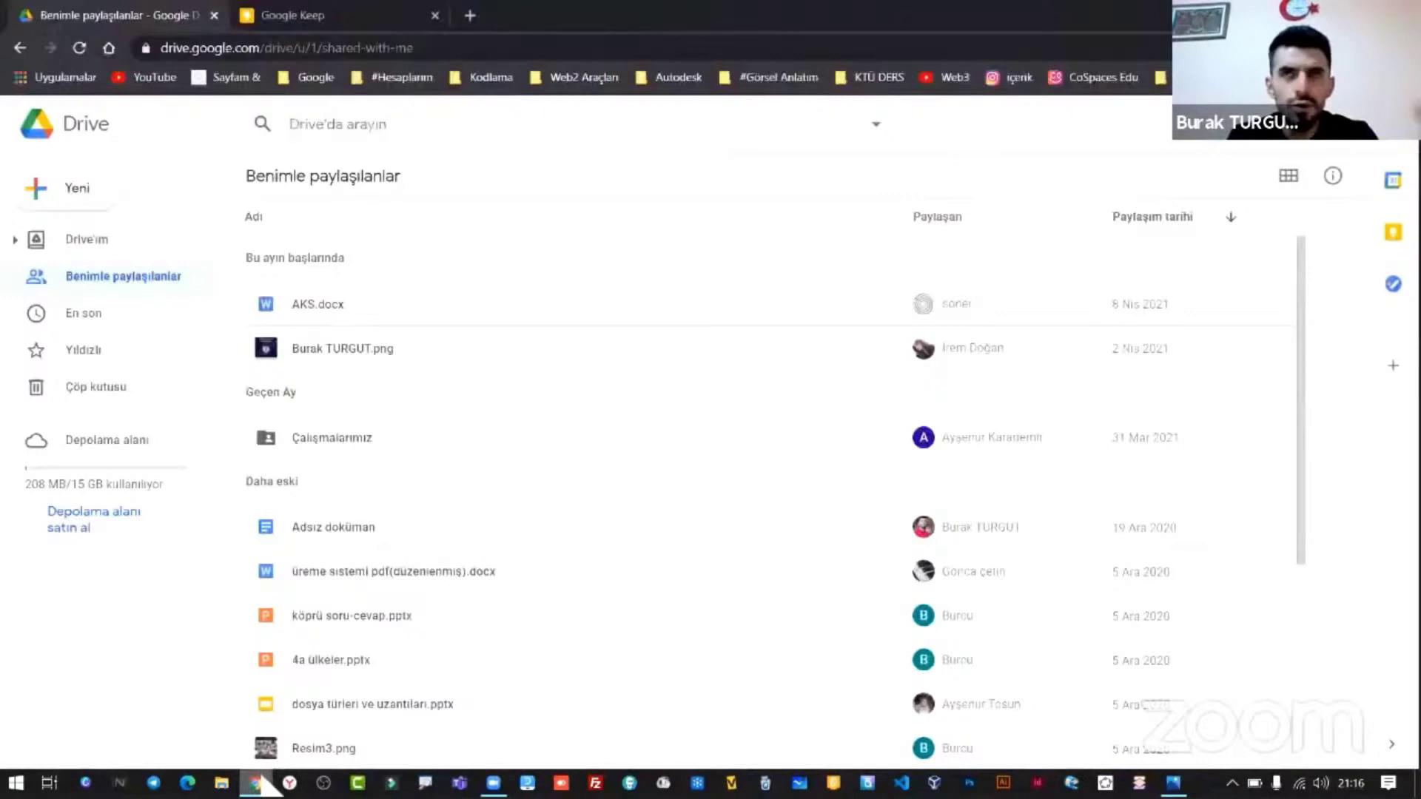
{"action": "left_click", "coordinate": [257, 783]}
{"action": "left_click", "coordinate": [256, 783]}
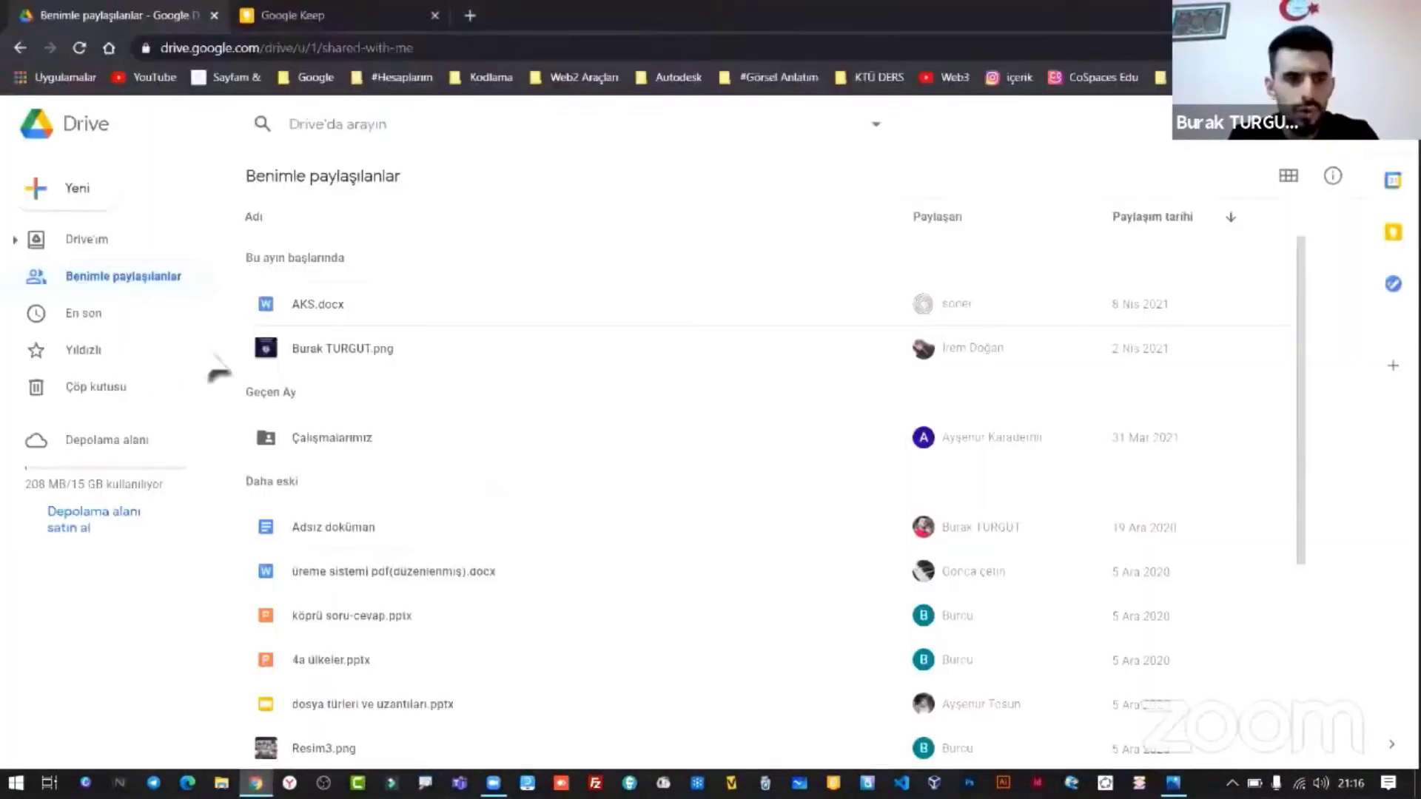
{"action": "left_click", "coordinate": [256, 783]}
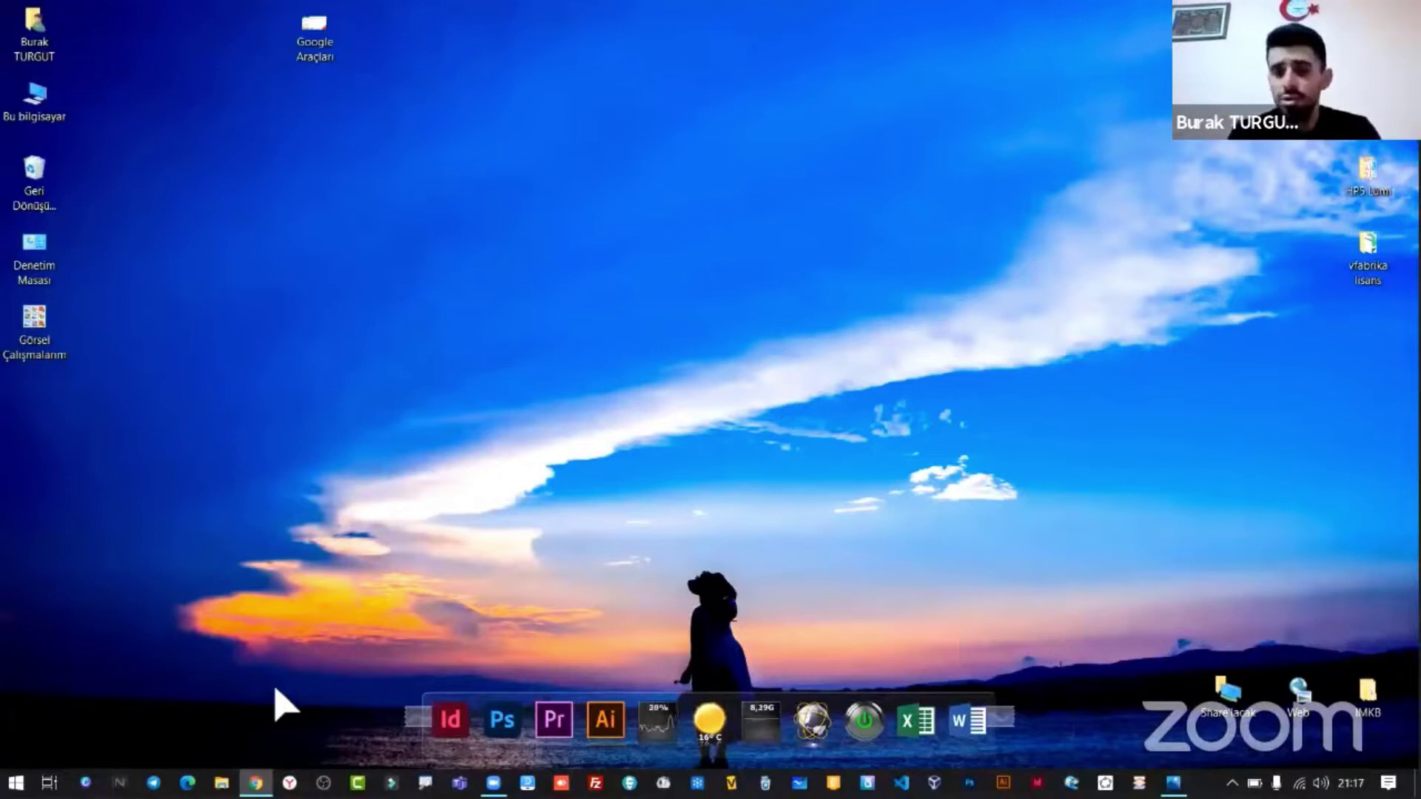
{"action": "left_click", "coordinate": [254, 783]}
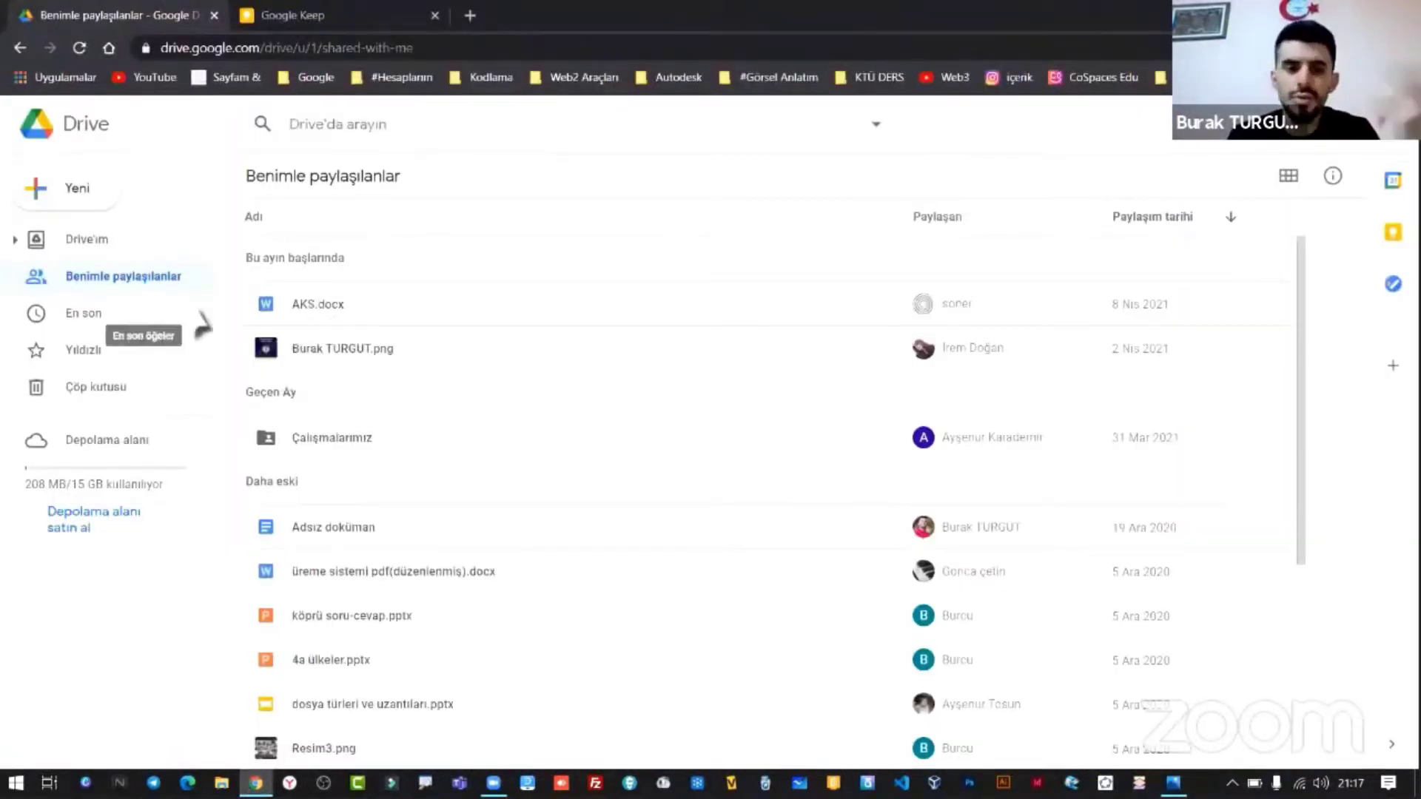
- Return to Drive'ım and select the Classroom folder, briefly showing the desktop before coming back to it
{"action": "left_click", "coordinate": [199, 235]}
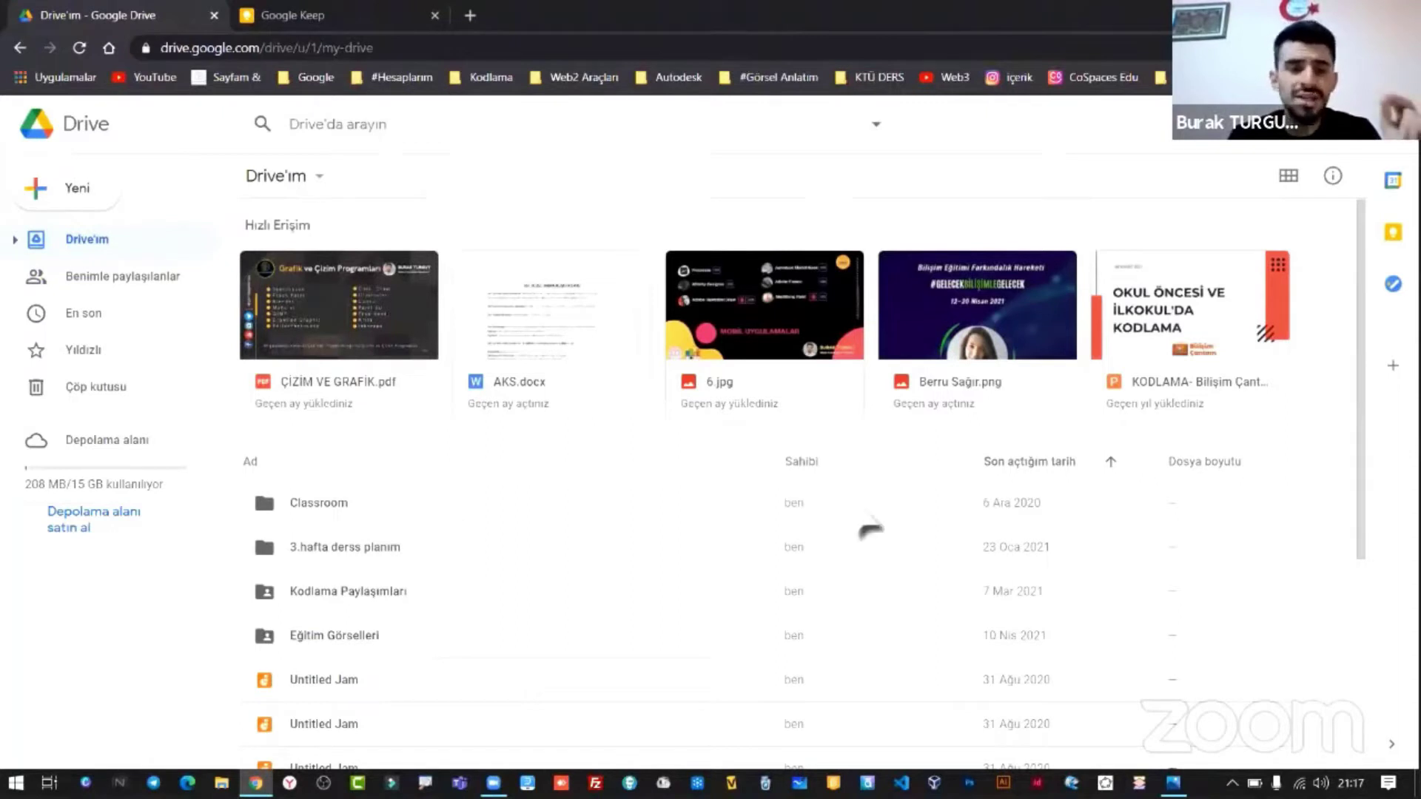
{"action": "left_click", "coordinate": [303, 518]}
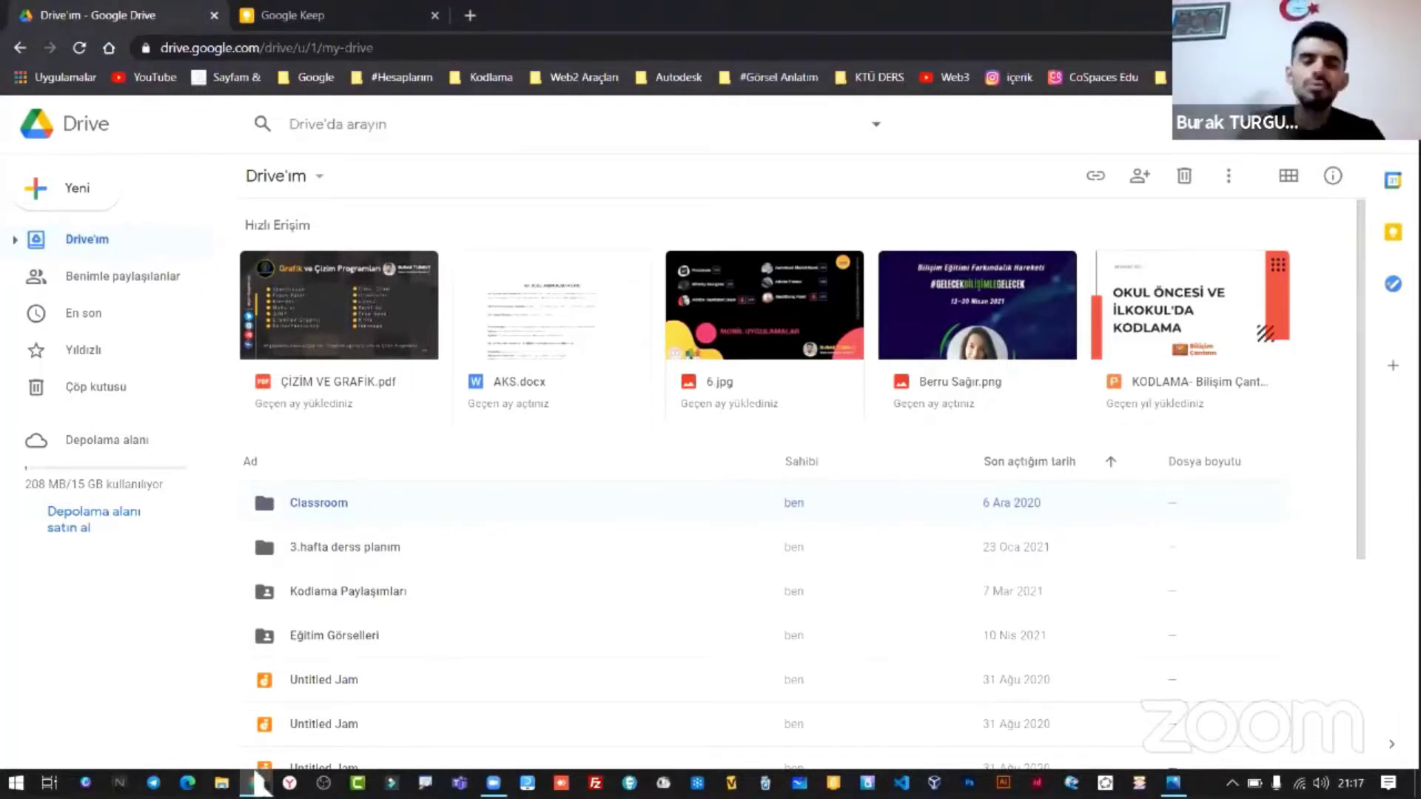
{"action": "left_click", "coordinate": [256, 783]}
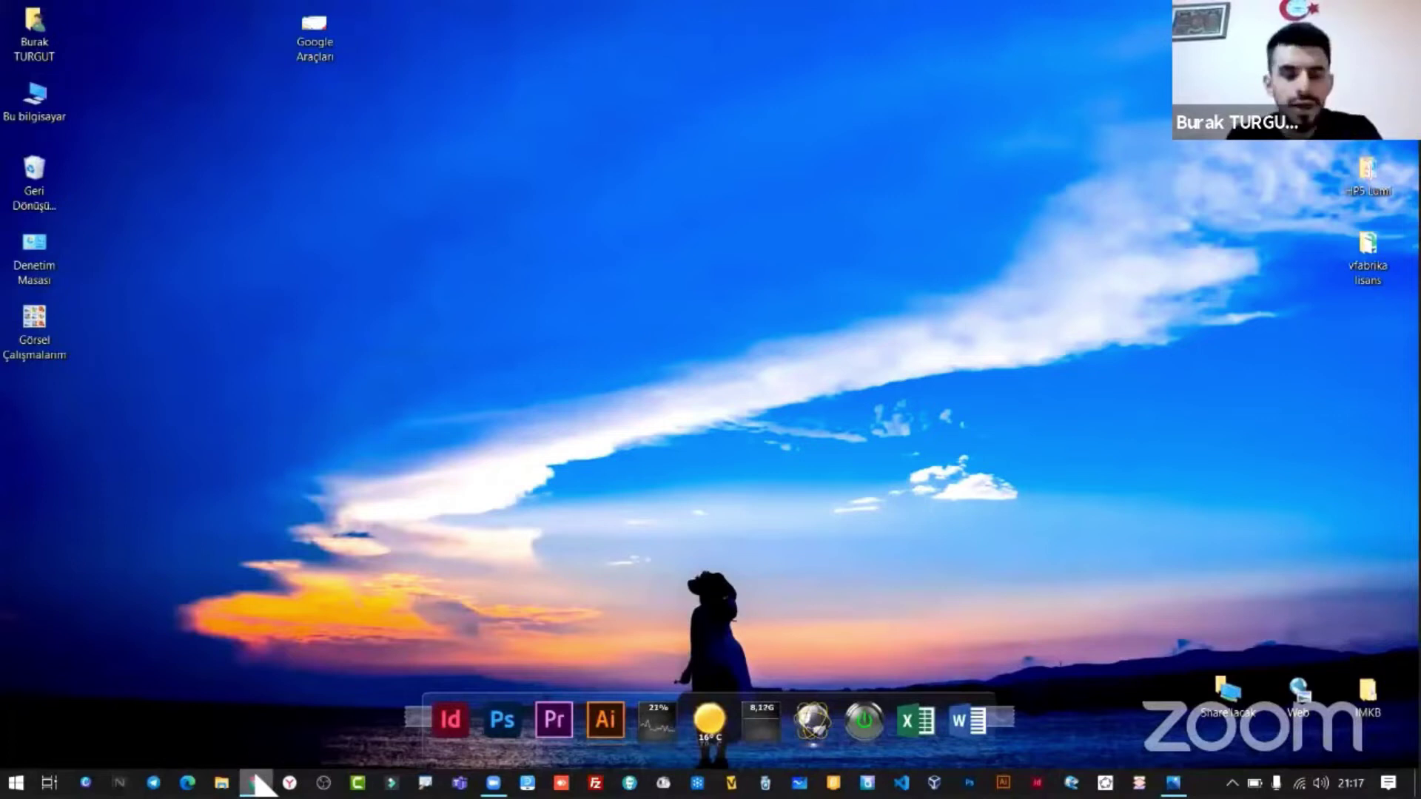
{"action": "left_click", "coordinate": [257, 786]}
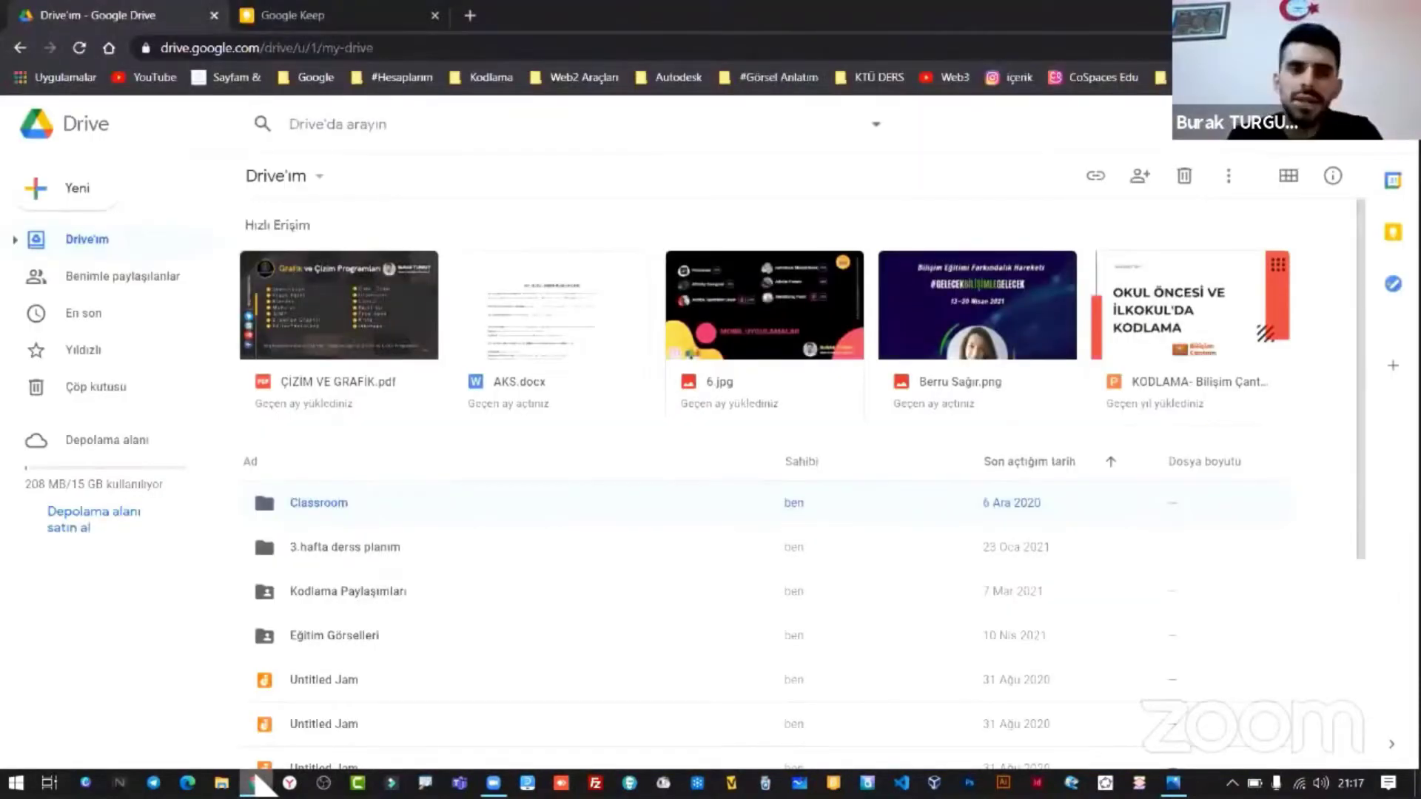
- Open Meet in a new tab from the Google apps list on the Keep page and close the Keep tab
{"action": "left_click", "coordinate": [375, 13]}
{"action": "left_click", "coordinate": [1359, 133]}
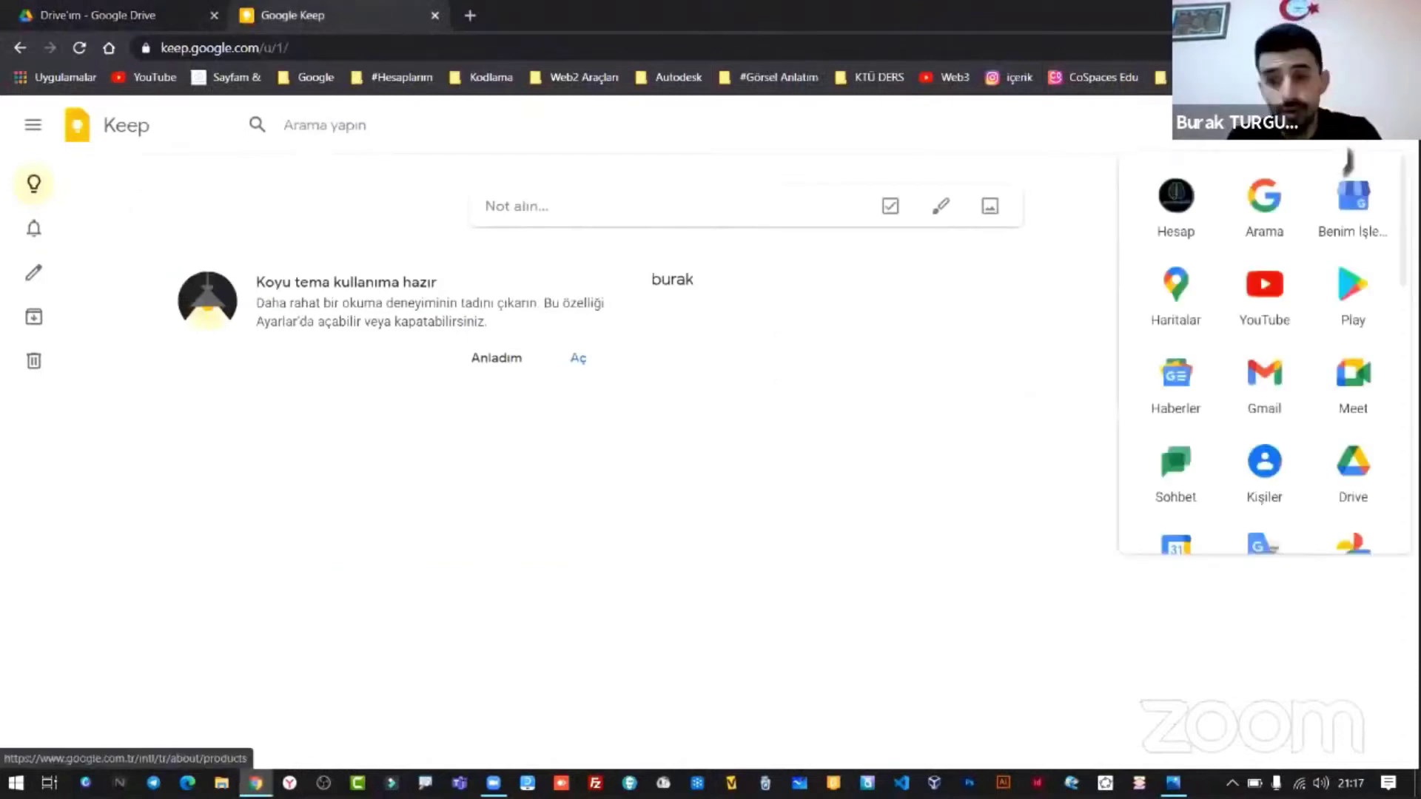
{"action": "right_click", "coordinate": [1344, 400]}
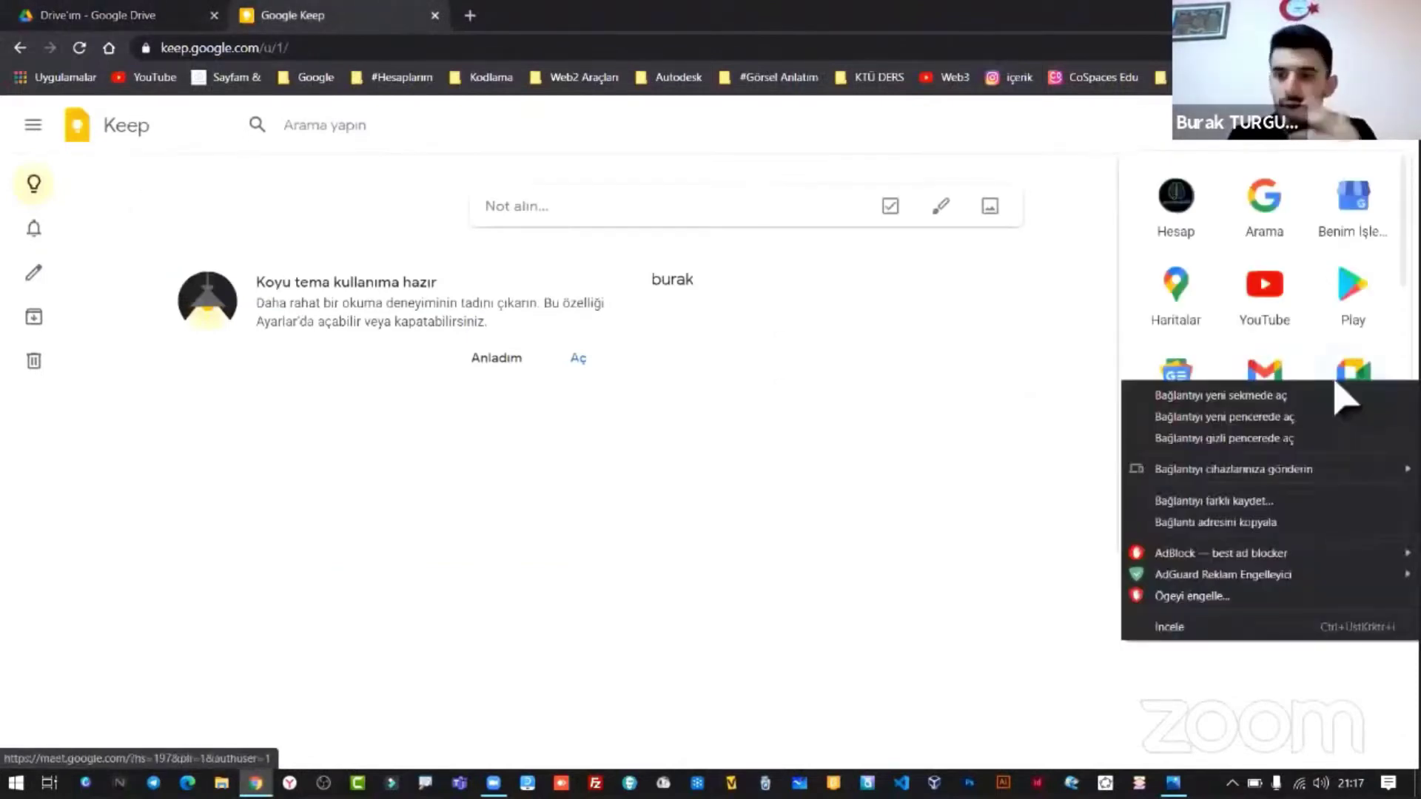
{"action": "left_click", "coordinate": [1344, 396]}
{"action": "left_click", "coordinate": [435, 14]}
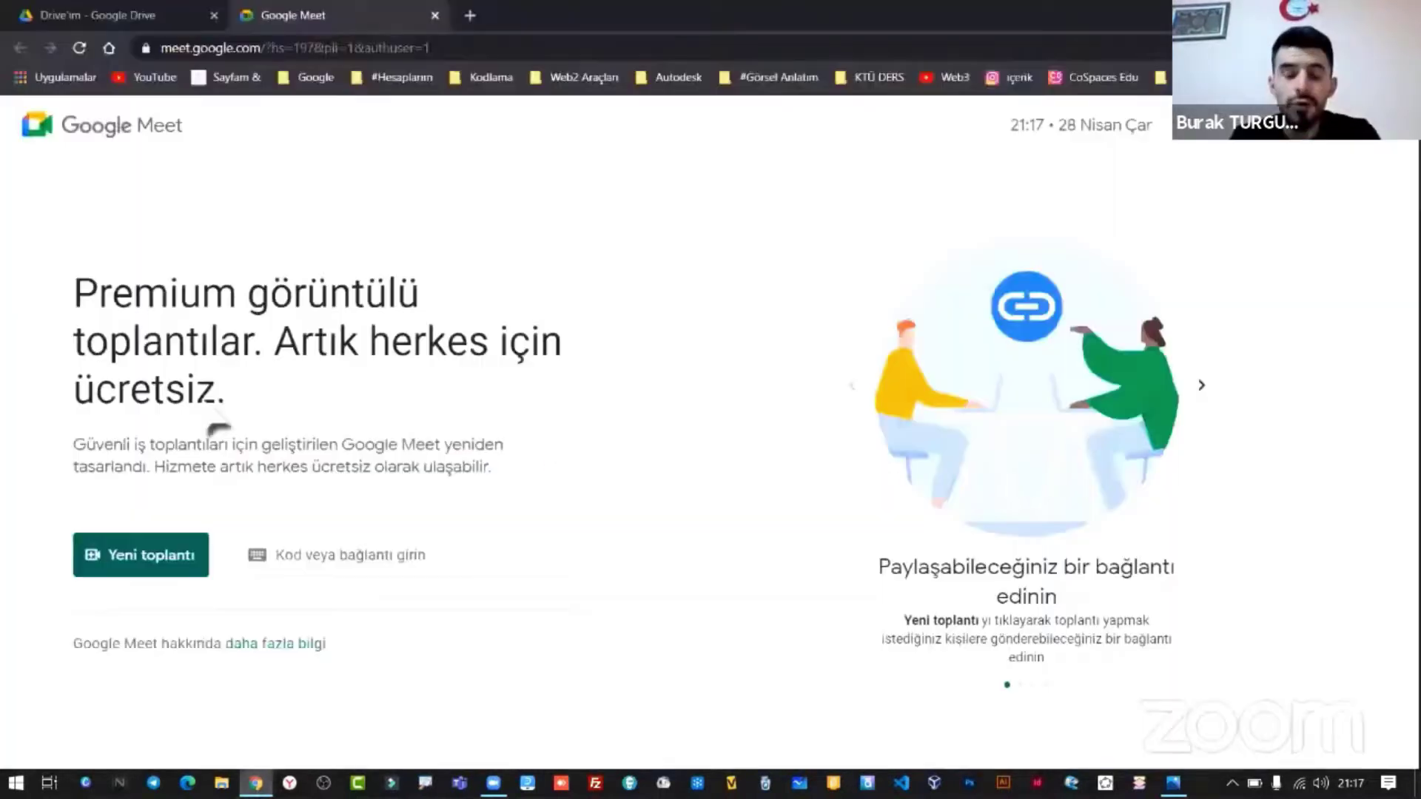
- Start an instant meeting in Google Meet and copy its joining link, briefly showing the desktop before coming back to the meeting
{"action": "left_click", "coordinate": [122, 574]}
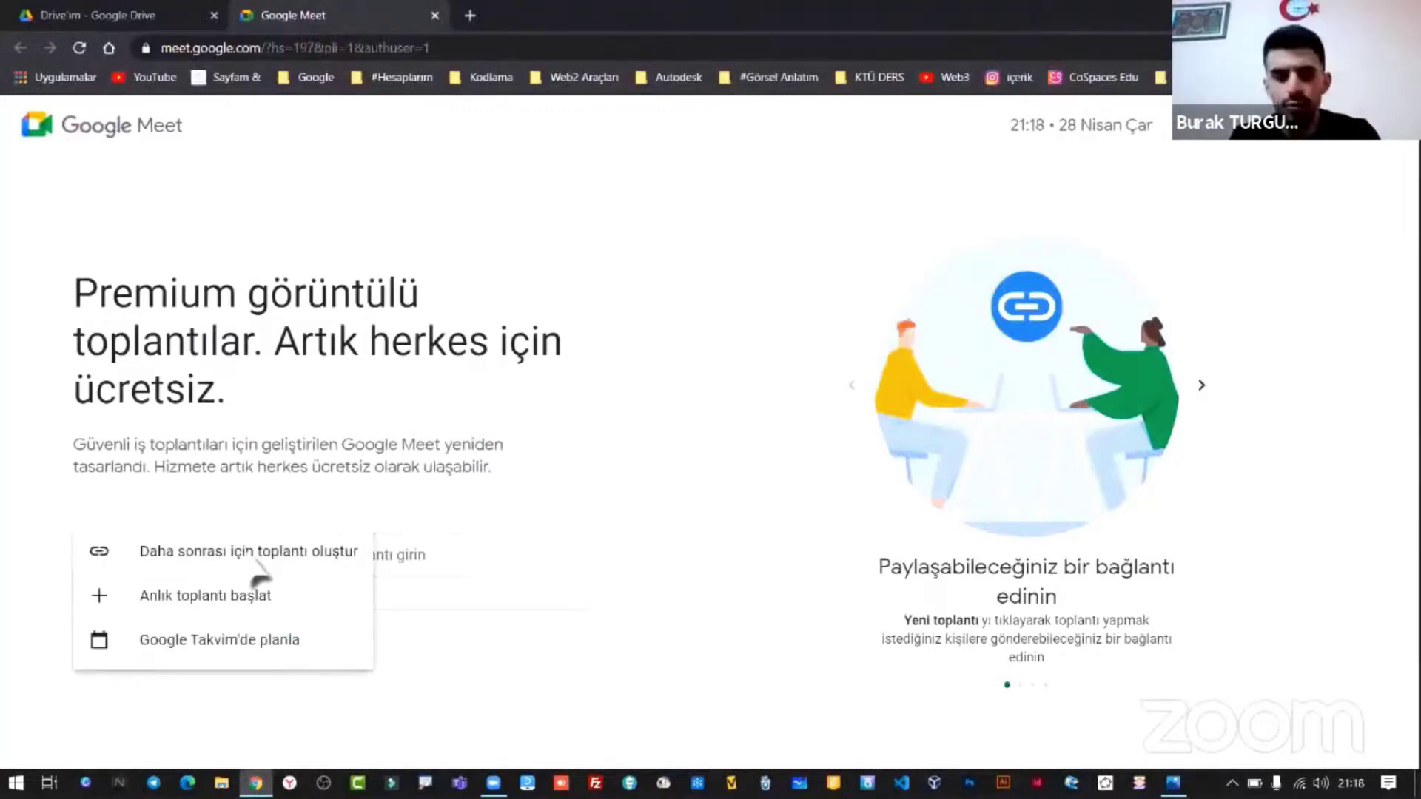
{"action": "left_click", "coordinate": [292, 588]}
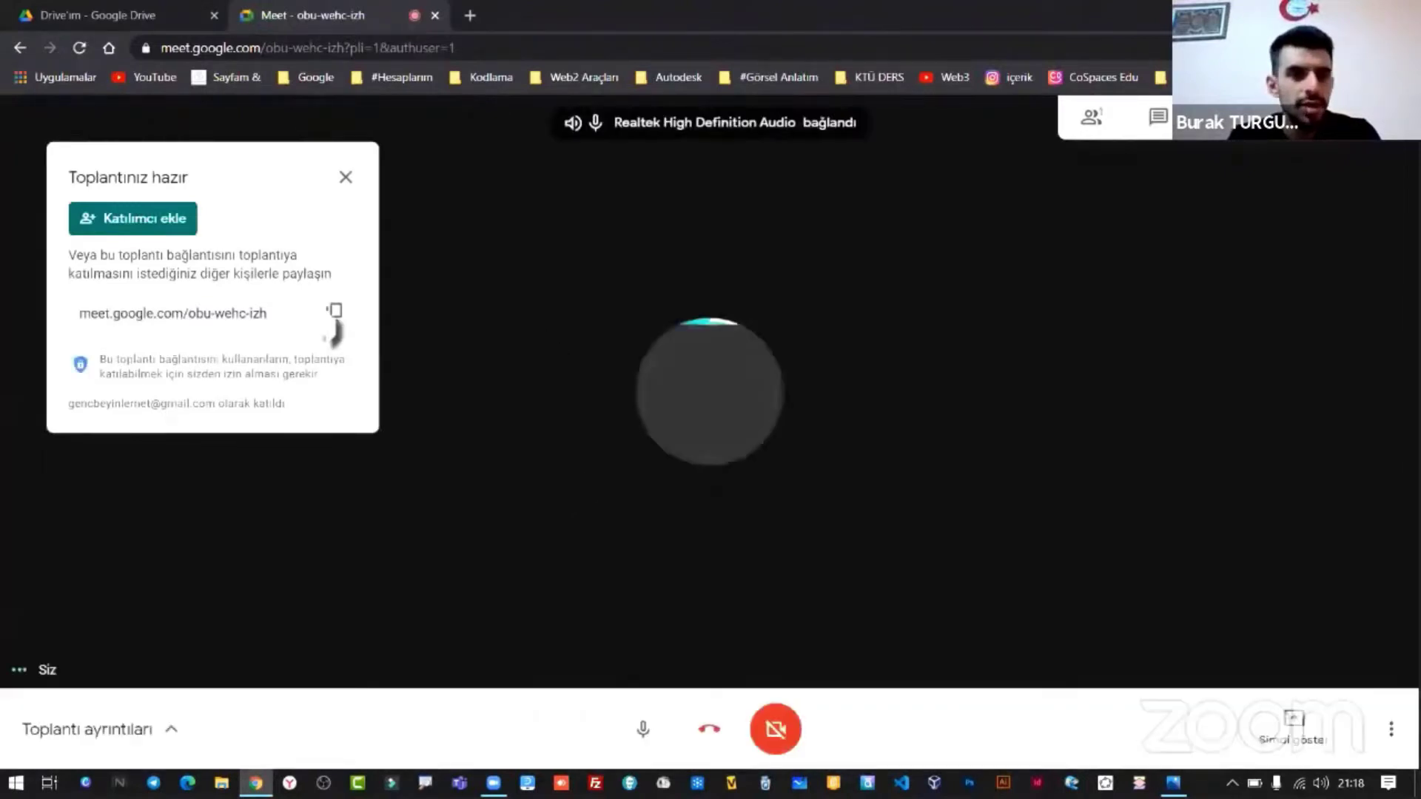
{"action": "left_click", "coordinate": [334, 314]}
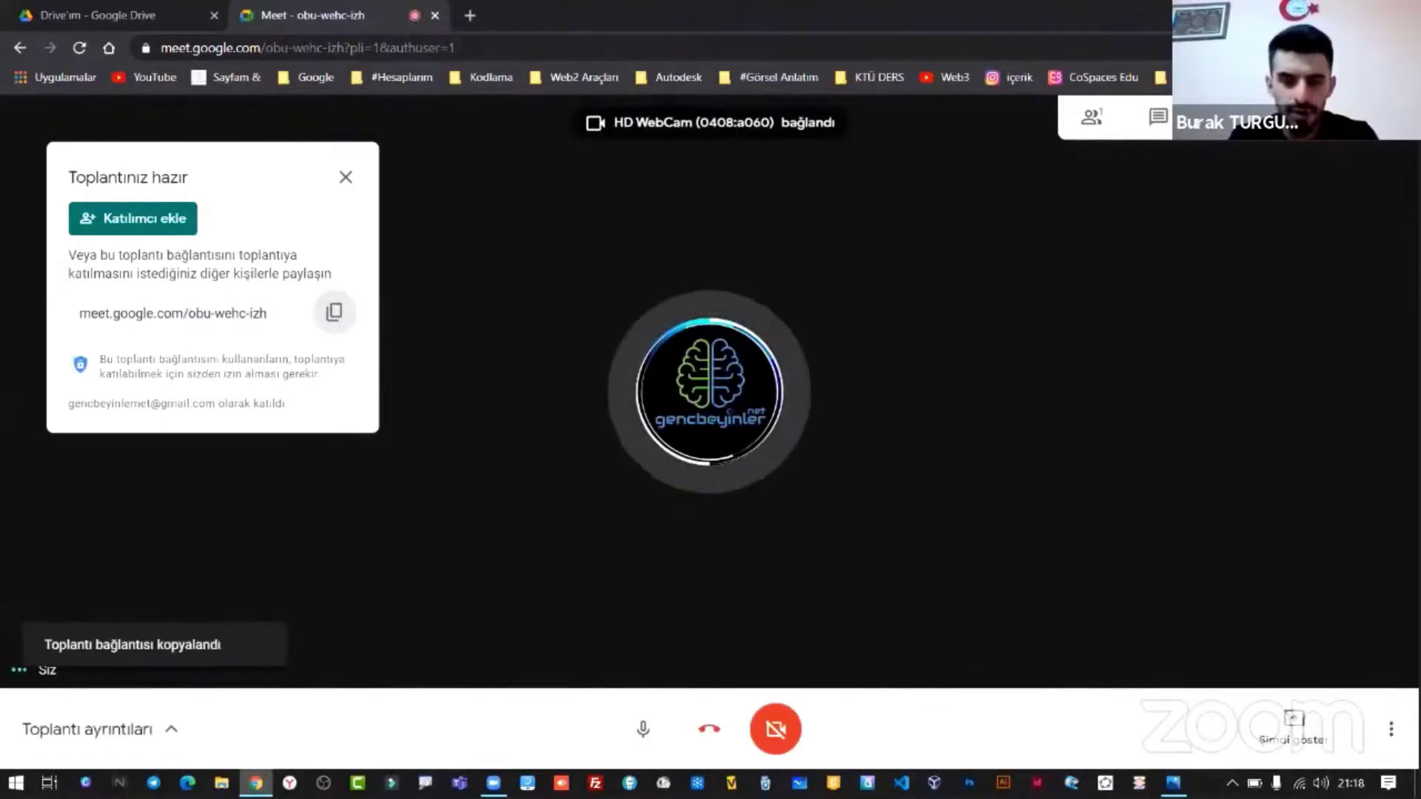
{"action": "key", "text": "super+d"}
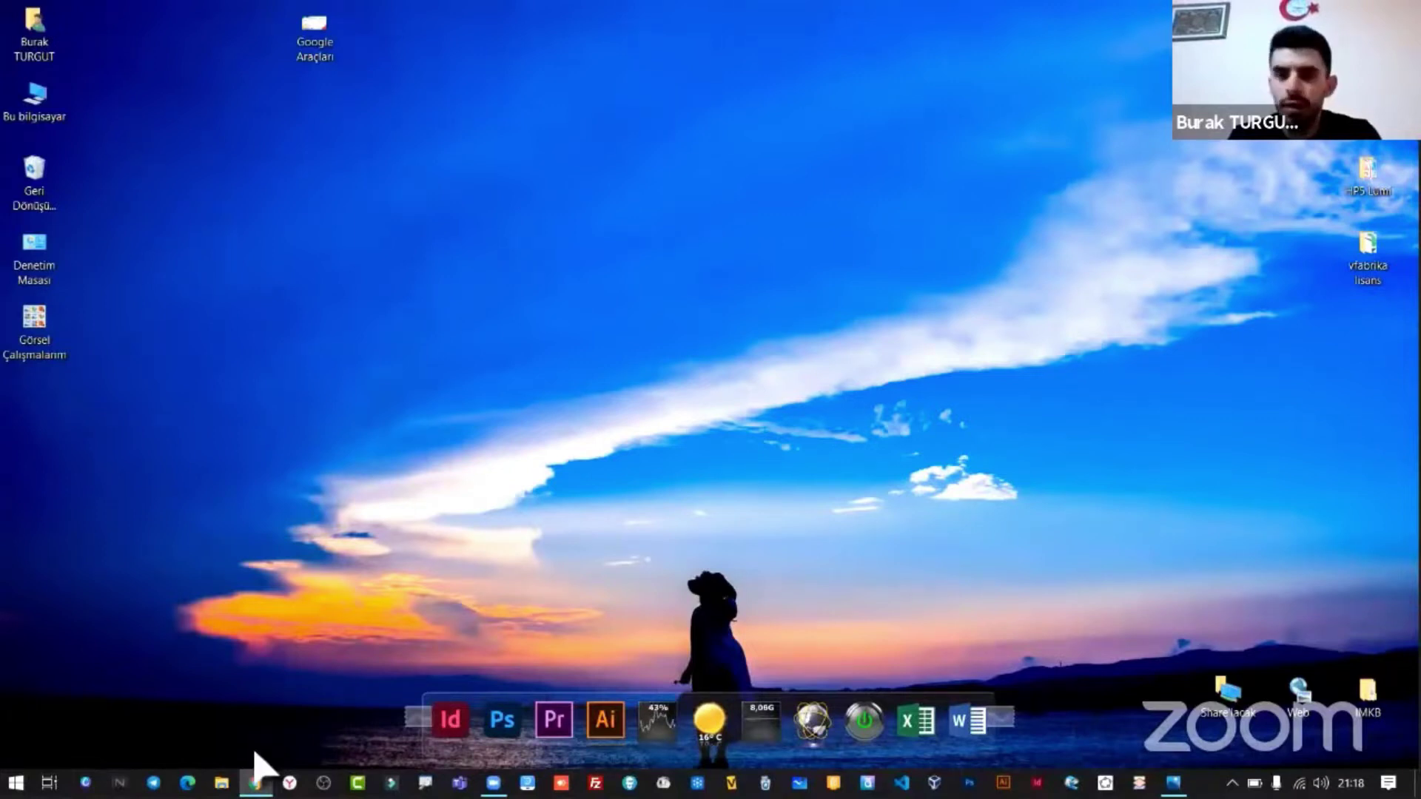
{"action": "left_click", "coordinate": [255, 779]}
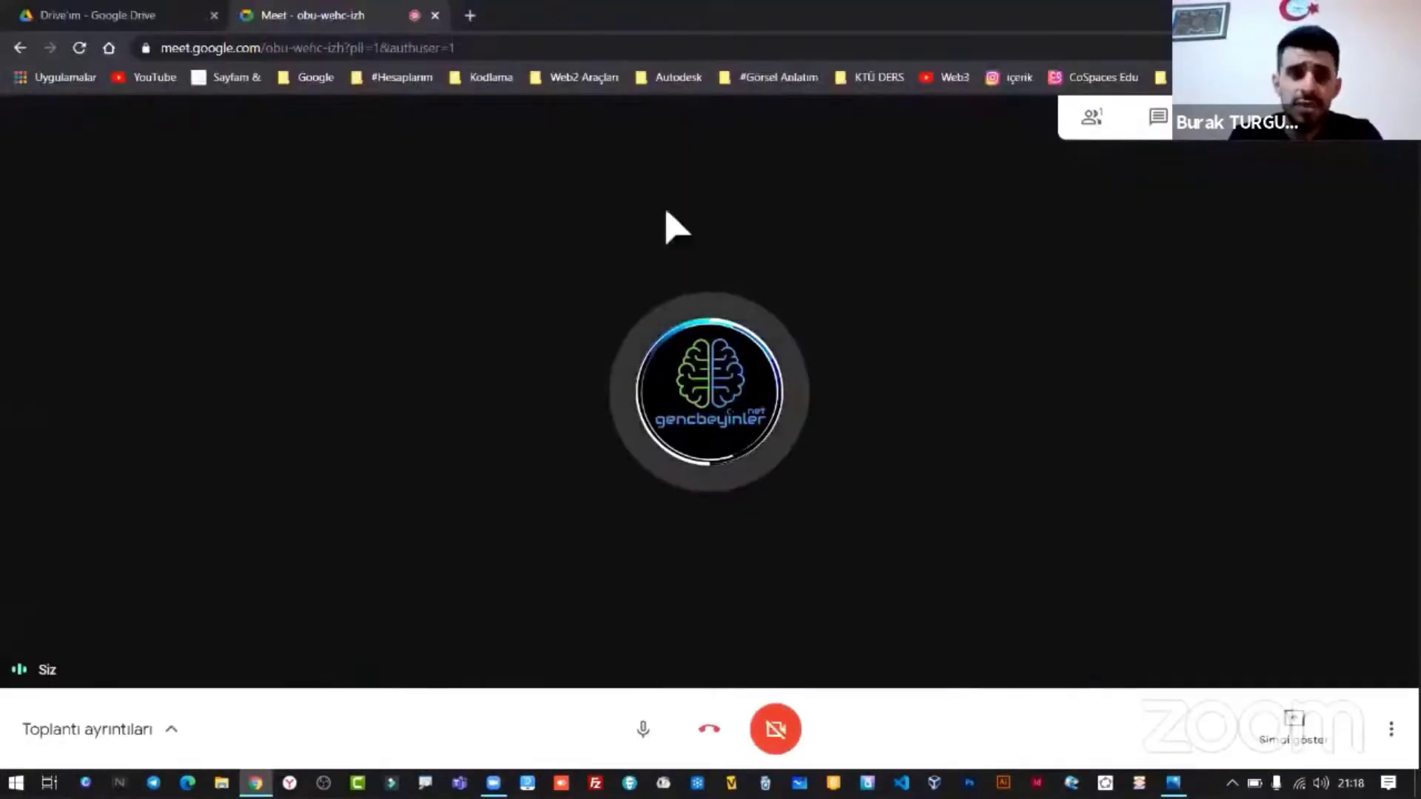
- Show the meeting's participant list and admit the people who ask to join the call
{"action": "left_click", "coordinate": [1093, 118]}
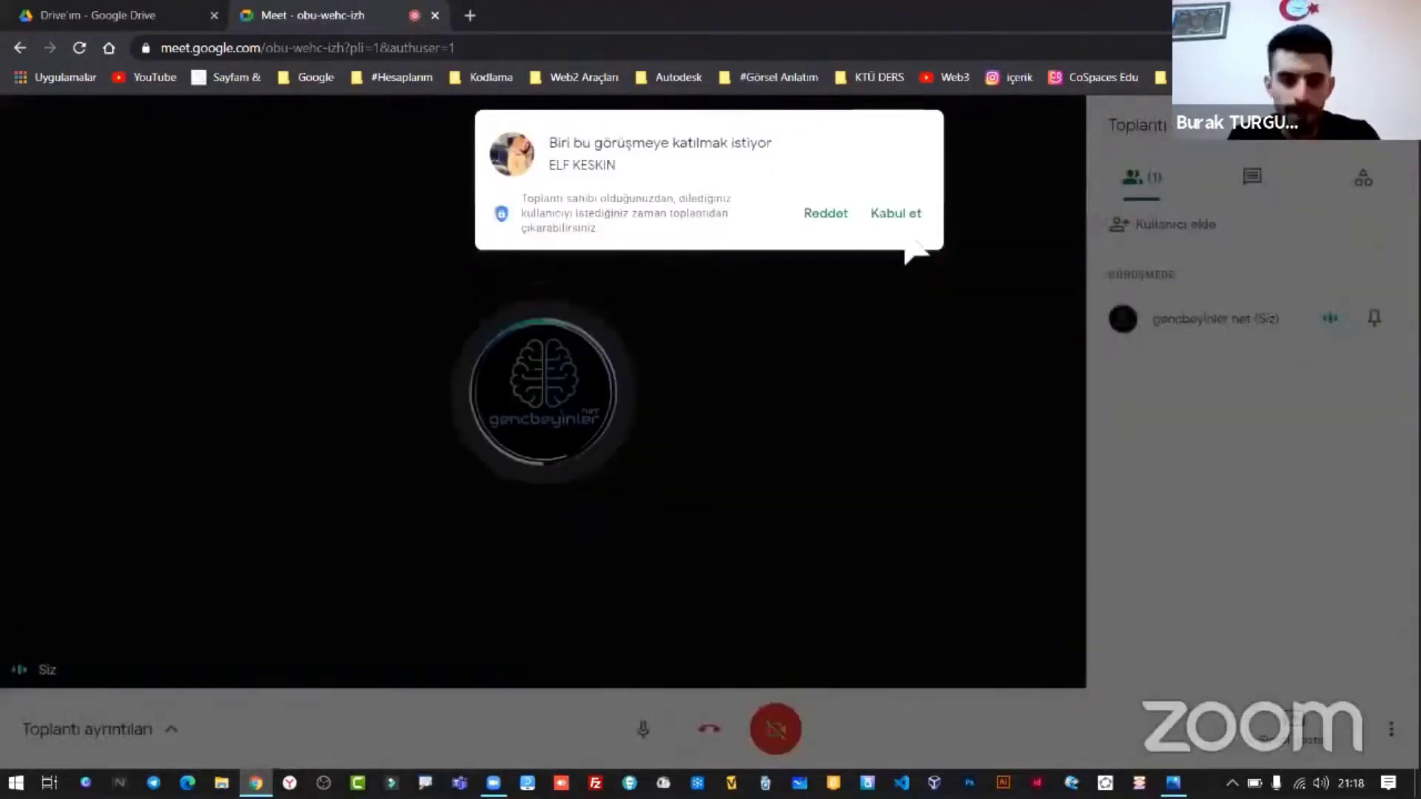
{"action": "left_click", "coordinate": [899, 216]}
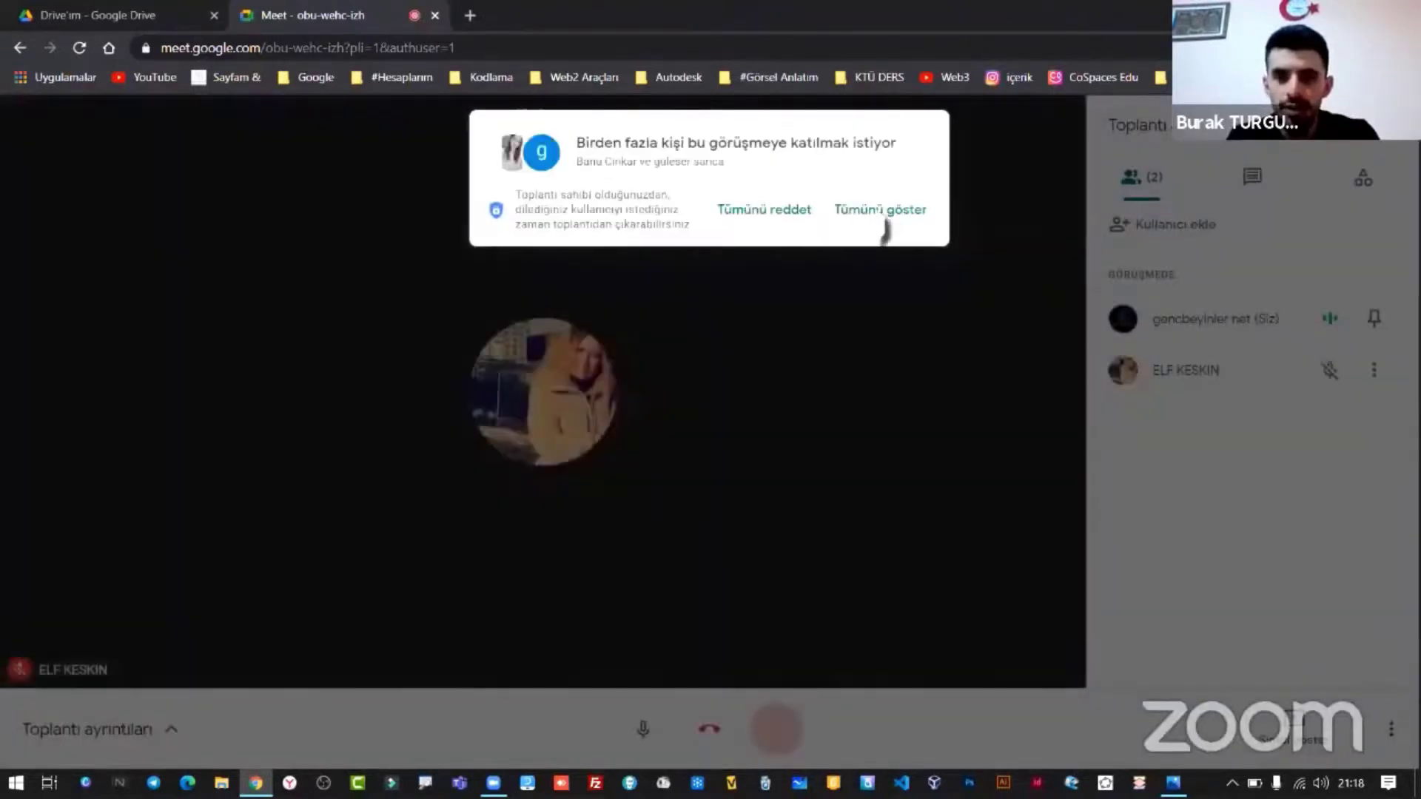
{"action": "left_click", "coordinate": [881, 211]}
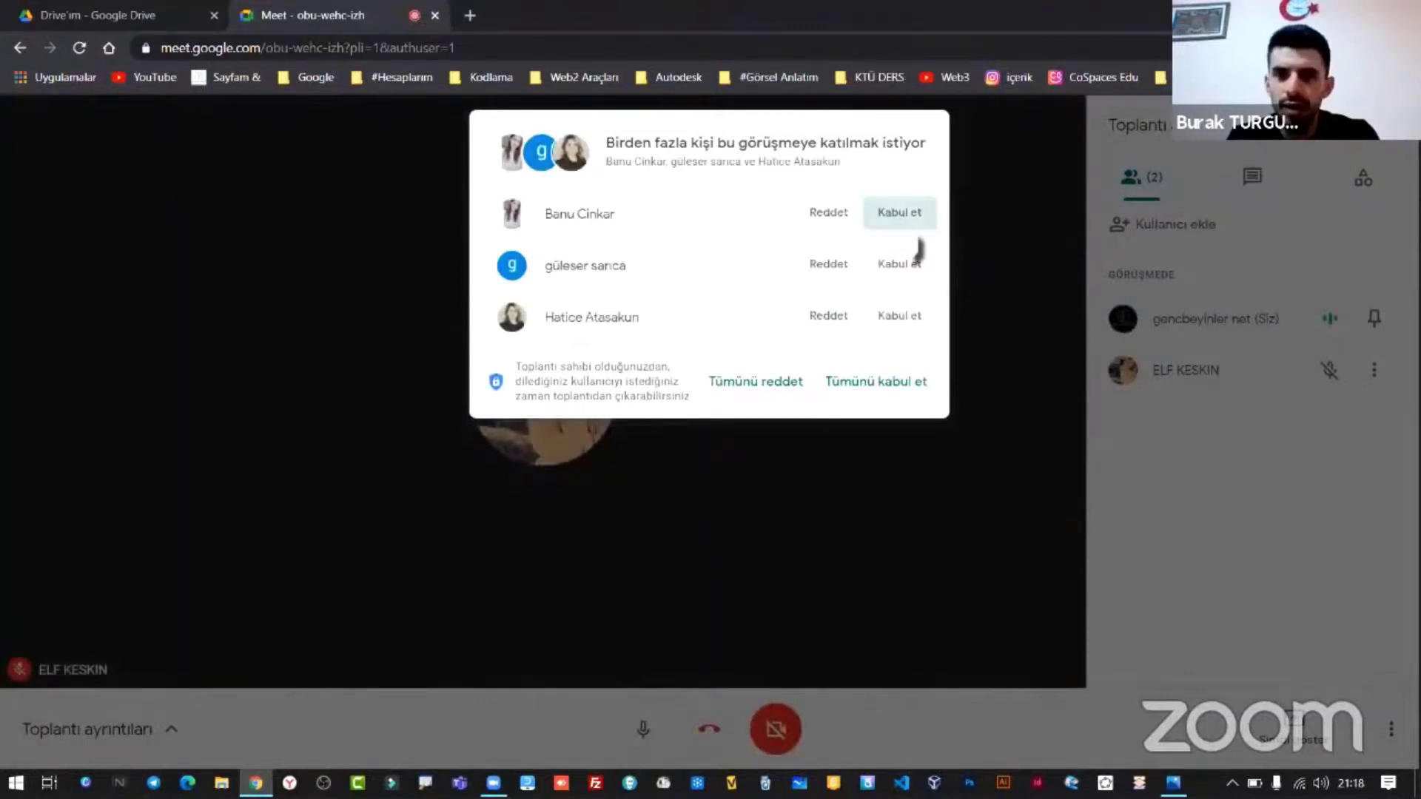
{"action": "left_click", "coordinate": [903, 216]}
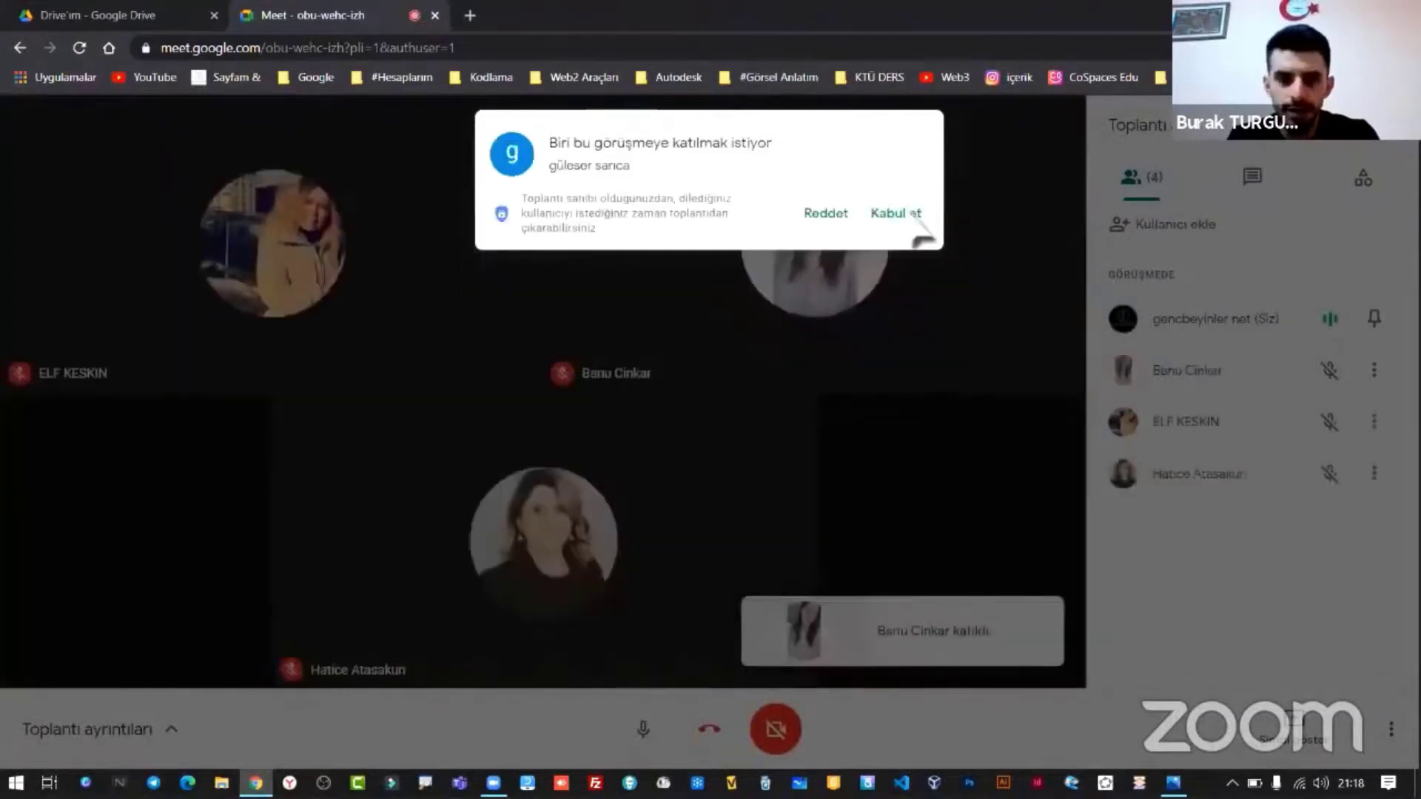
{"action": "left_click", "coordinate": [897, 213]}
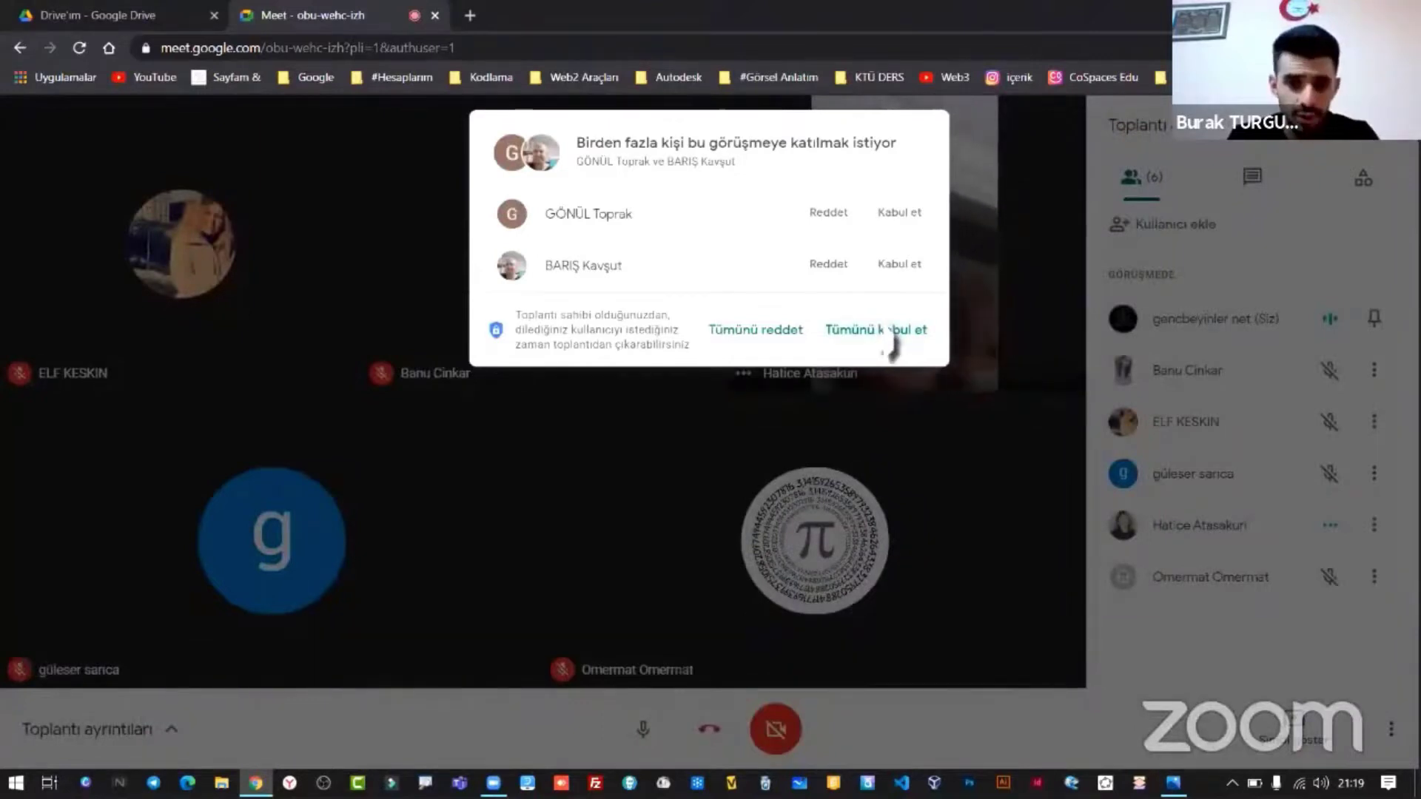
{"action": "left_click", "coordinate": [889, 330]}
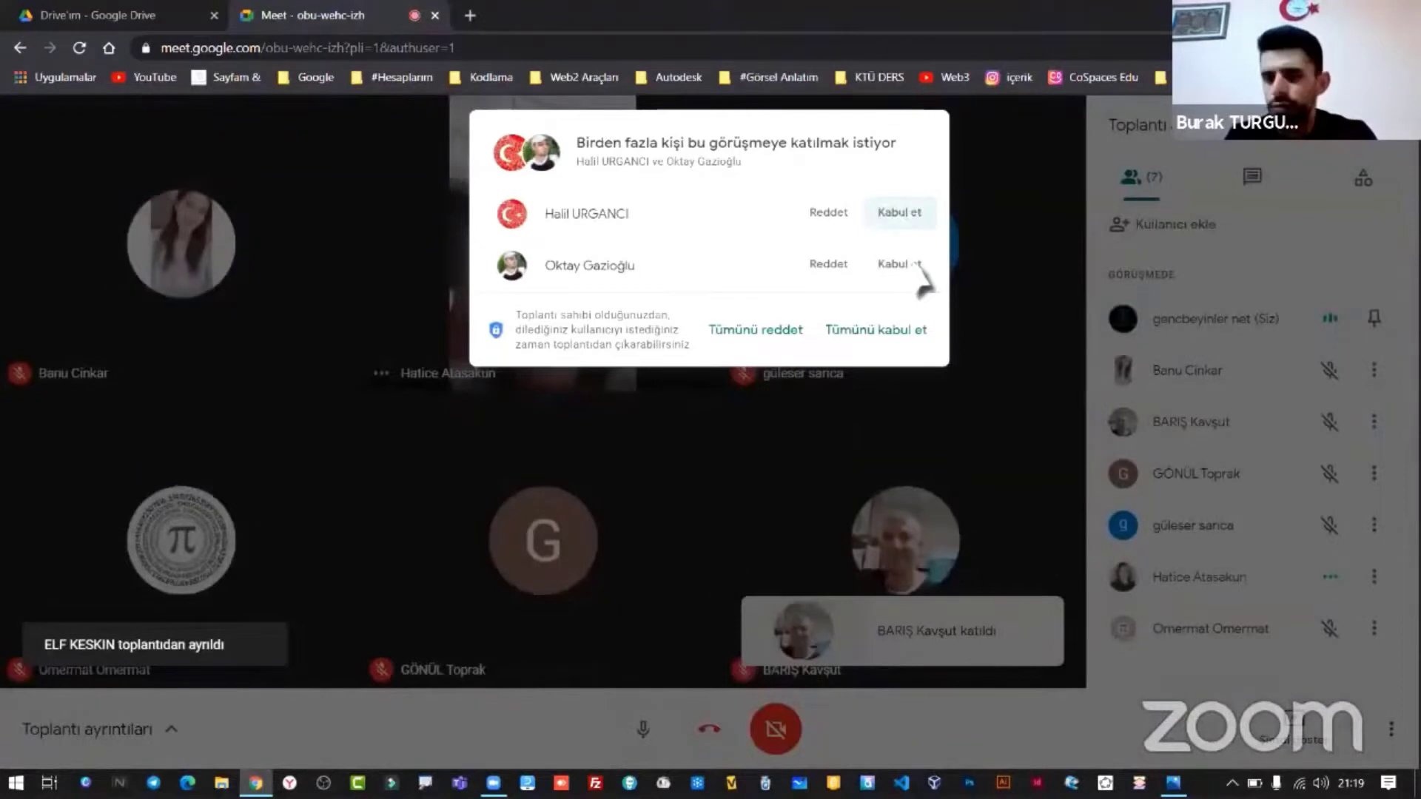
{"action": "left_click", "coordinate": [920, 268]}
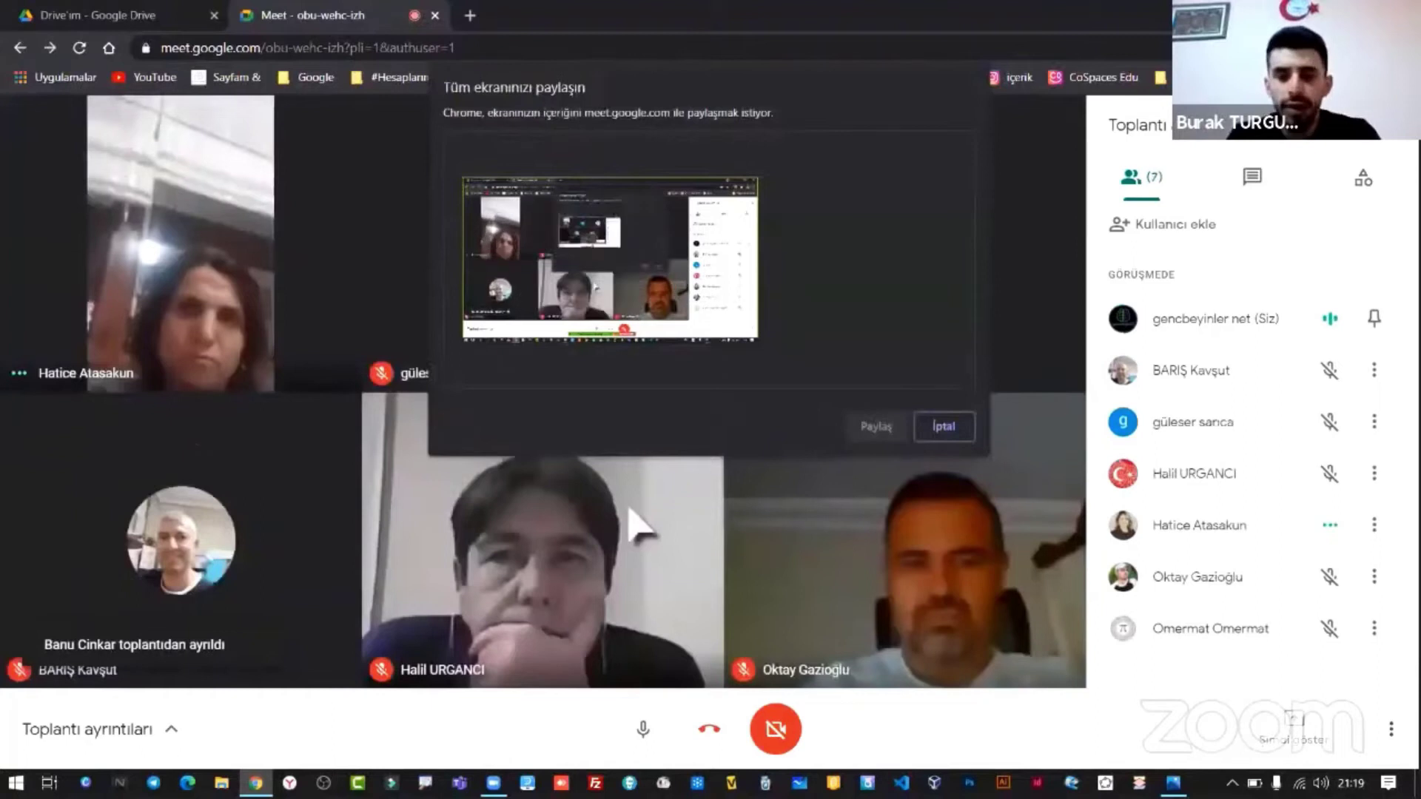
- Close the screen-sharing dialog, leave the meeting and return to the Meet home page
{"action": "left_click", "coordinate": [893, 425]}
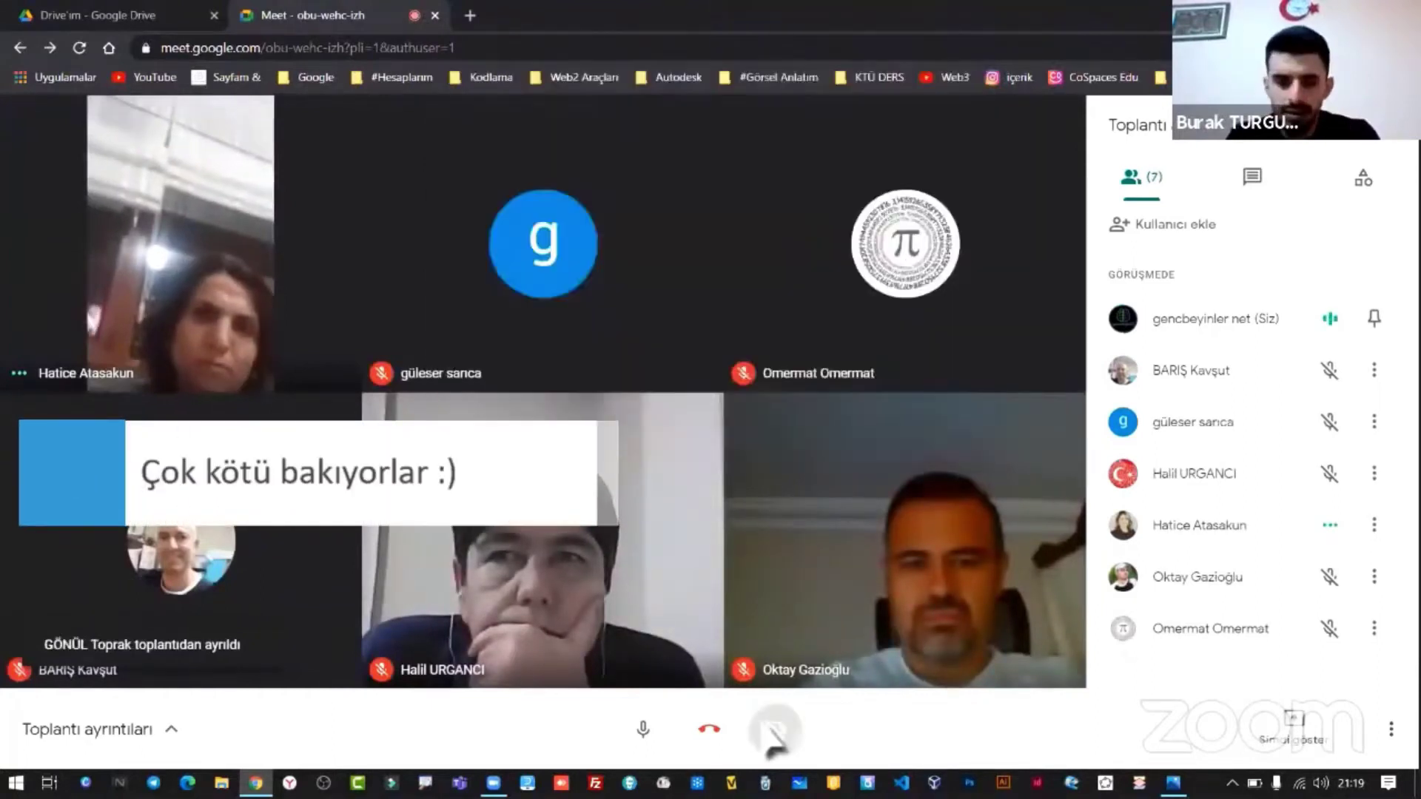
{"action": "left_click", "coordinate": [709, 729]}
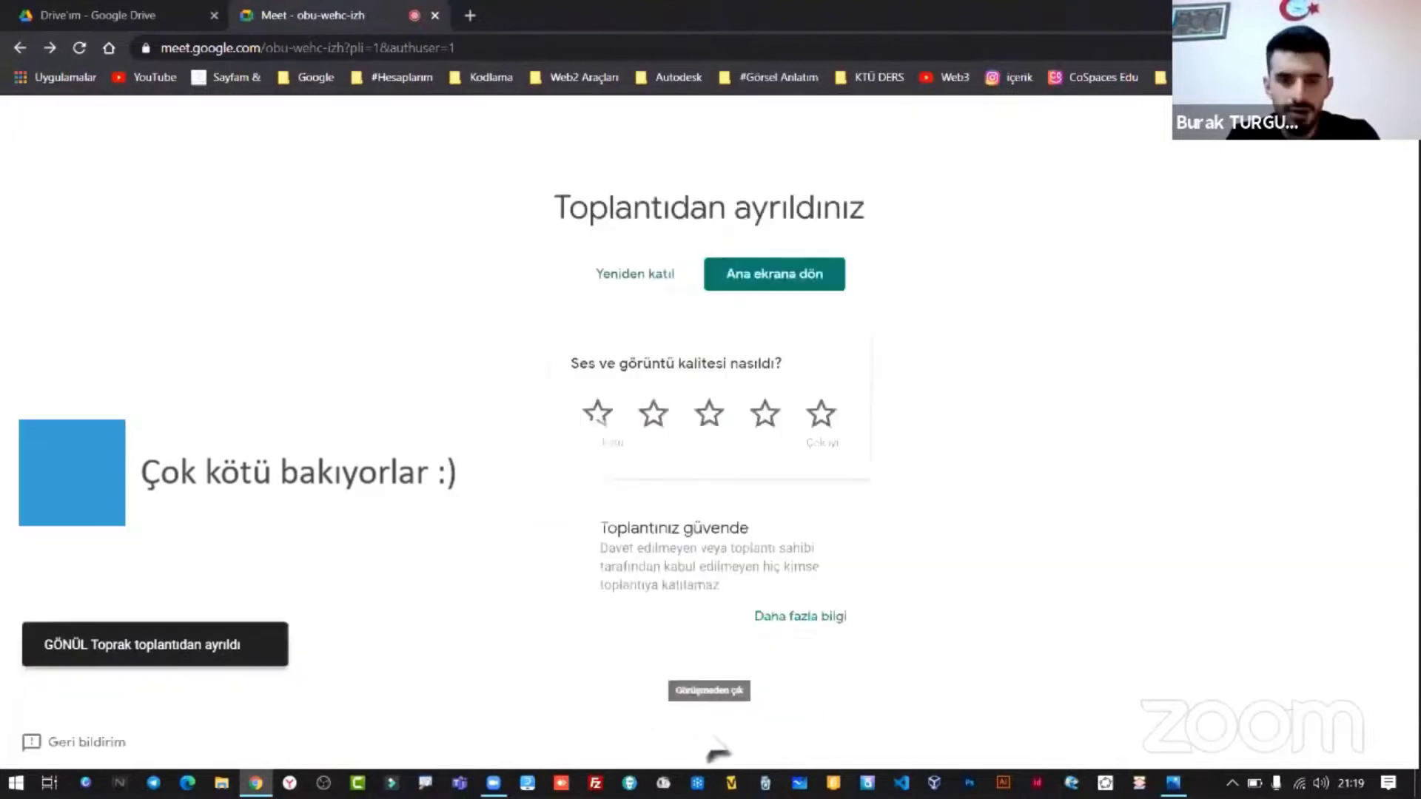
{"action": "left_click", "coordinate": [776, 274]}
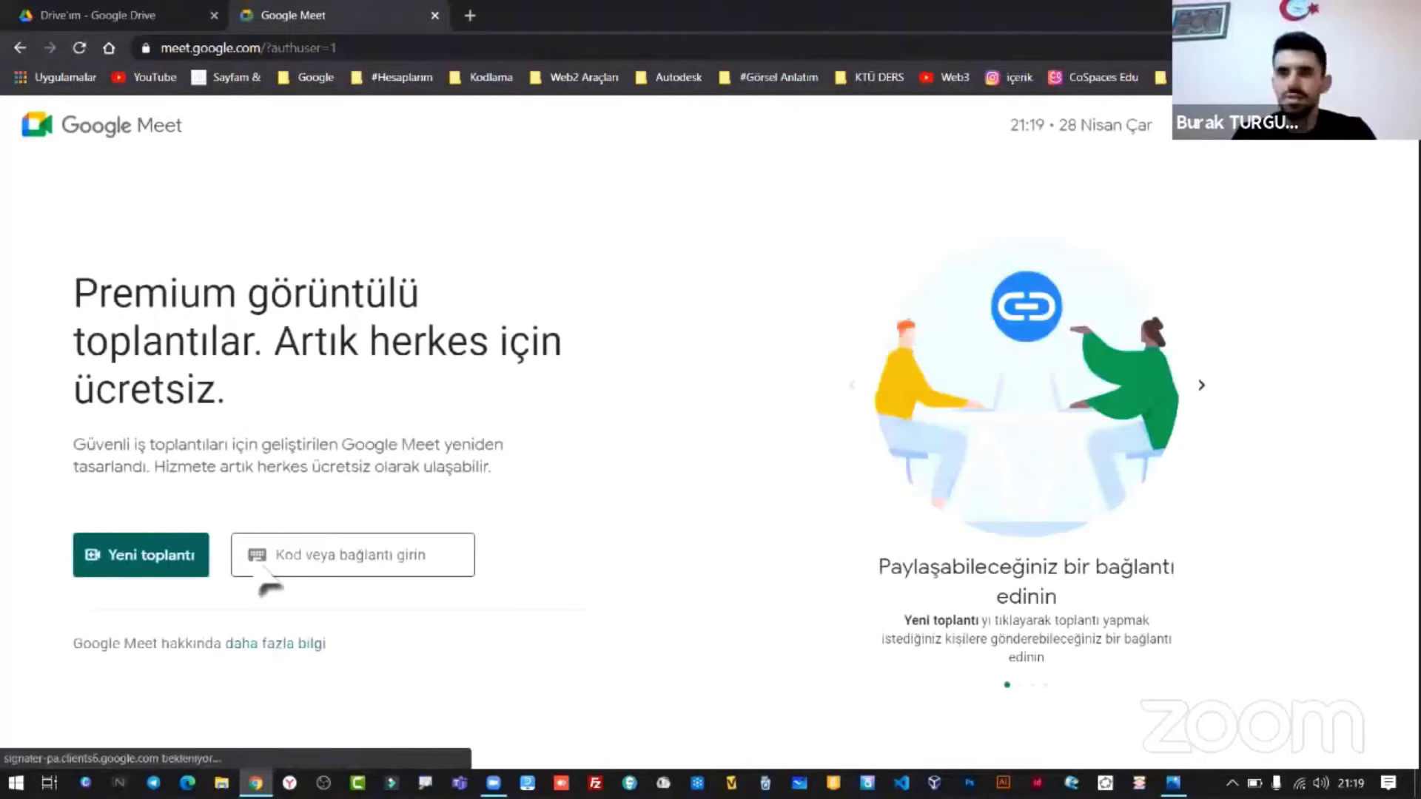
- Close the Meet window and open Google Trendler from the saved bookmarks of a browser window on the Google home page
{"action": "left_click", "coordinate": [1404, 11]}
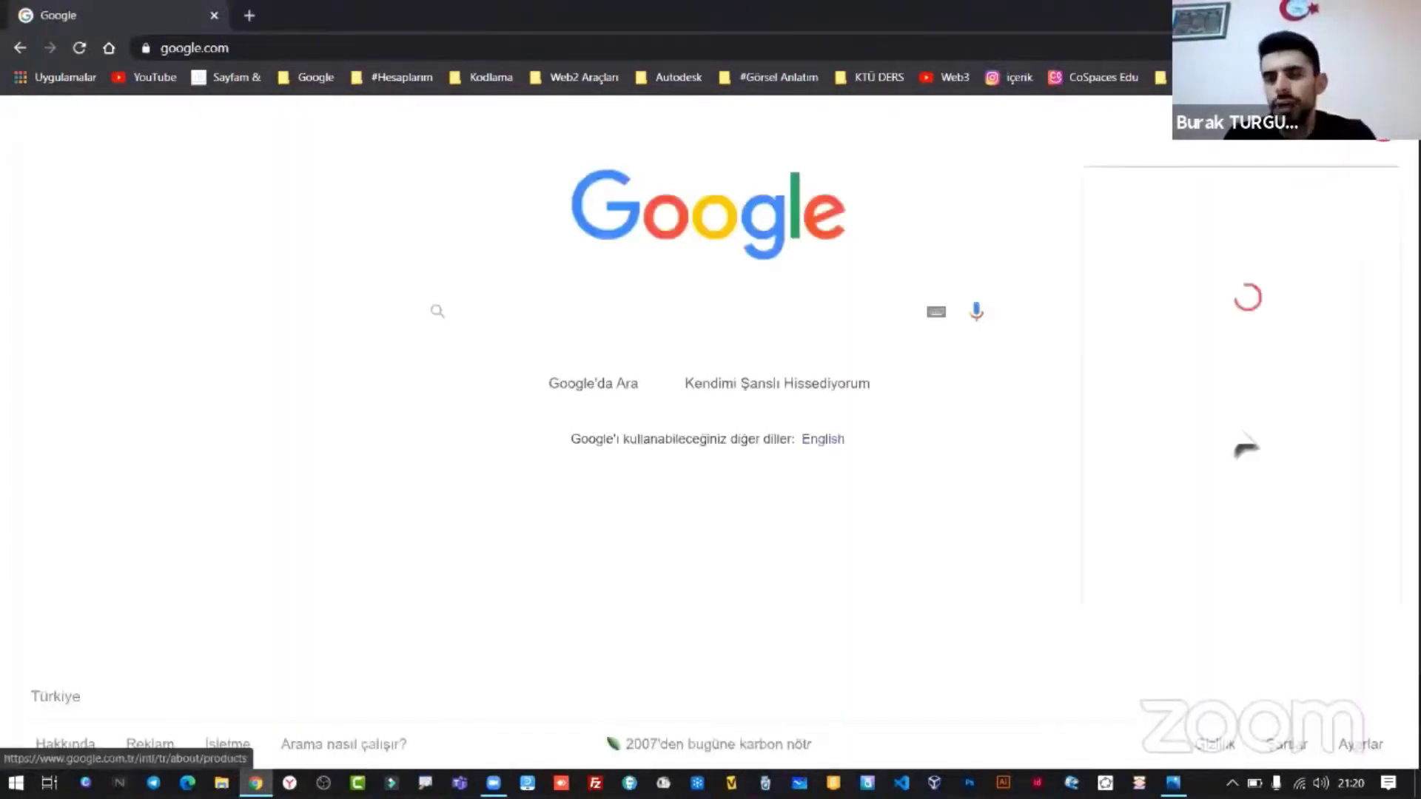
{"action": "left_click", "coordinate": [1162, 77]}
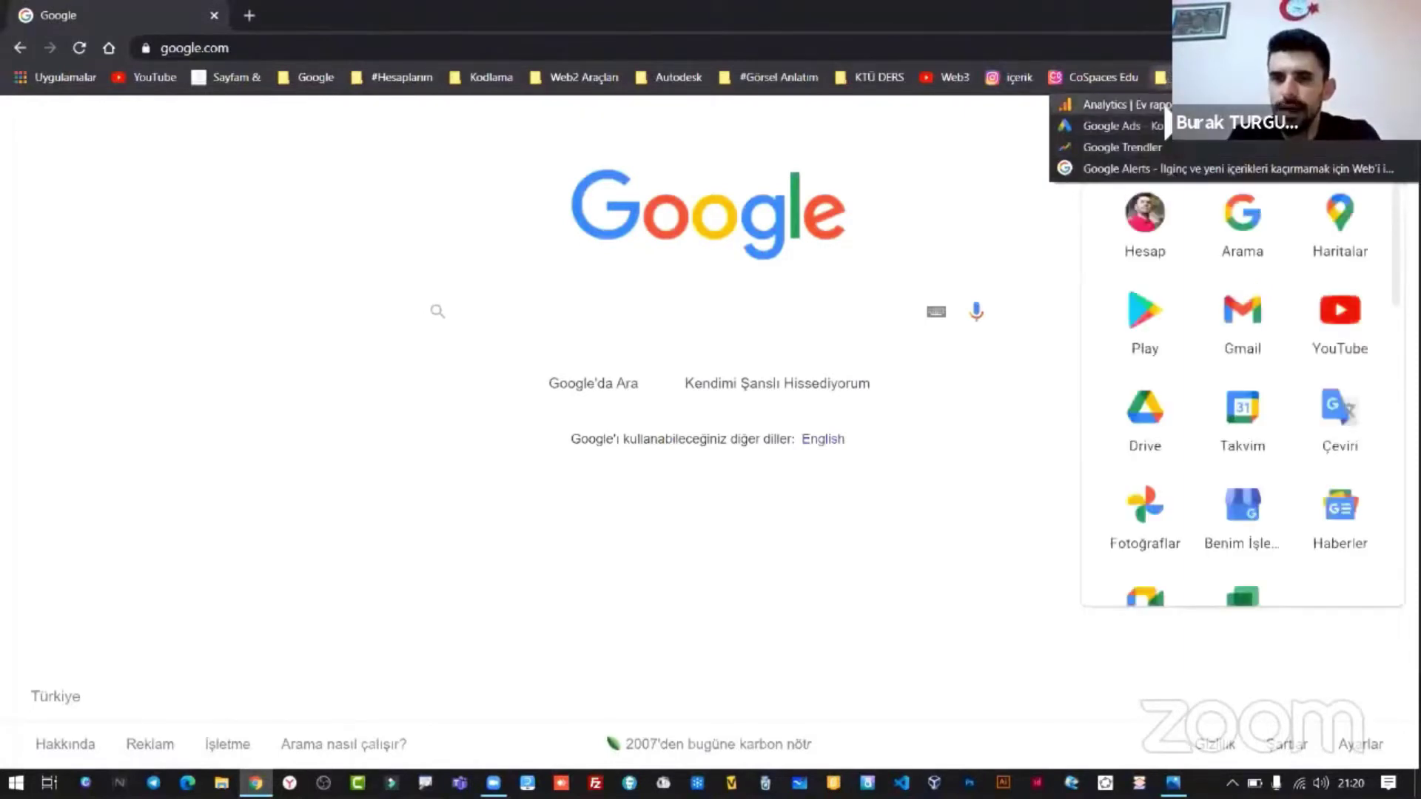
{"action": "left_click", "coordinate": [1185, 164]}
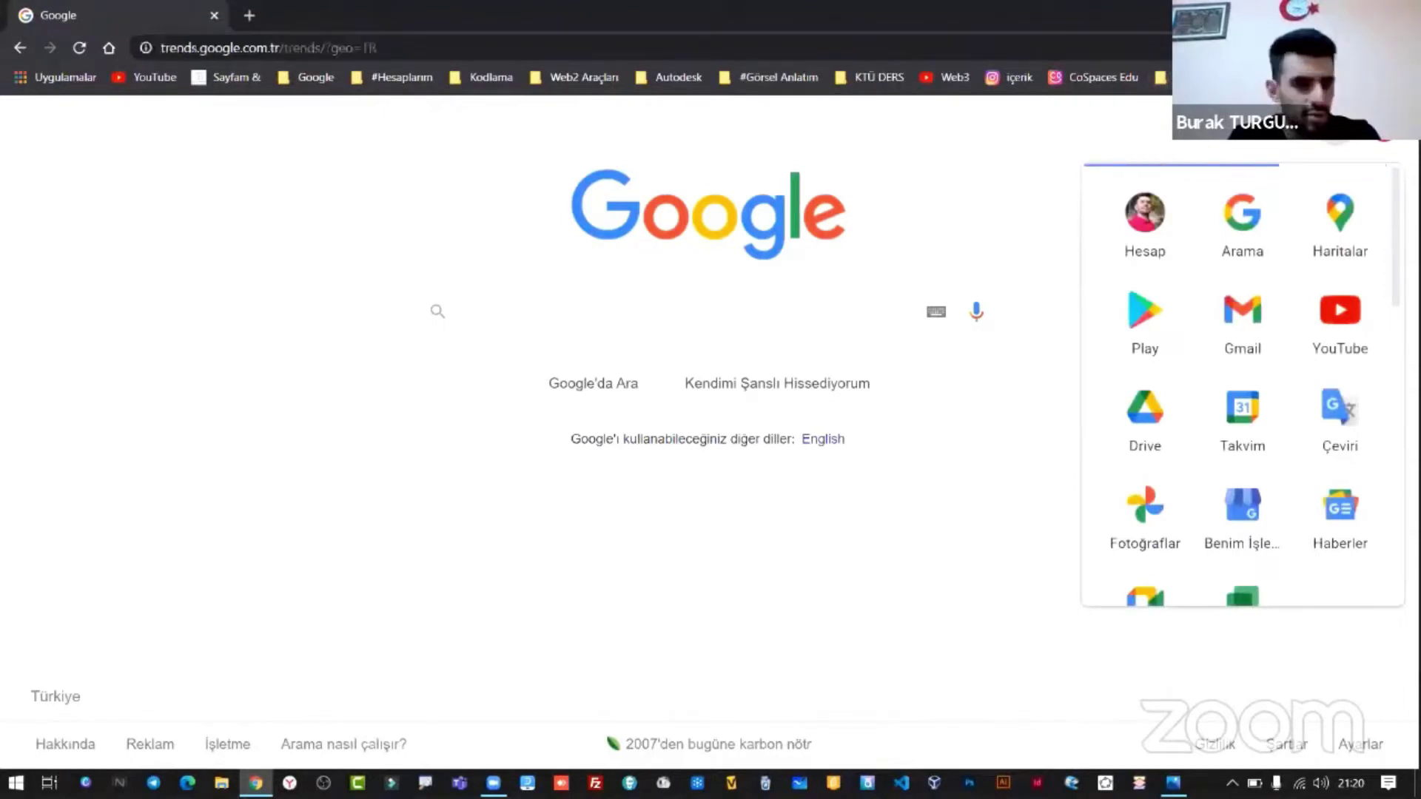
{"action": "key", "text": "super+d"}
{"action": "key", "text": "super+d"}
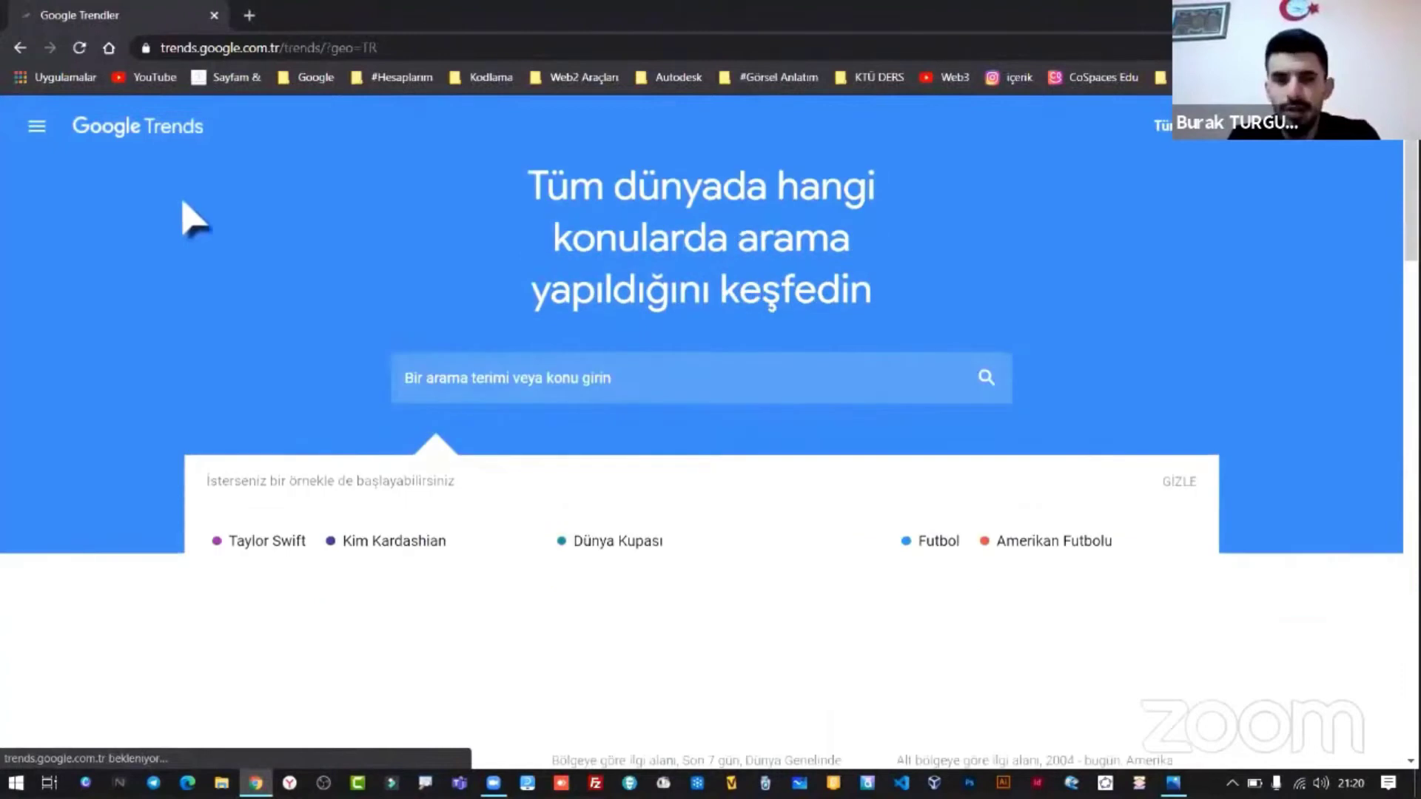
- Search Google Trends for the term "google" from the Trends home page
{"action": "scroll", "coordinate": [194, 219], "scroll_direction": "down", "scroll_amount": 2}
{"action": "scroll", "coordinate": [789, 337], "scroll_direction": "down", "scroll_amount": 2}
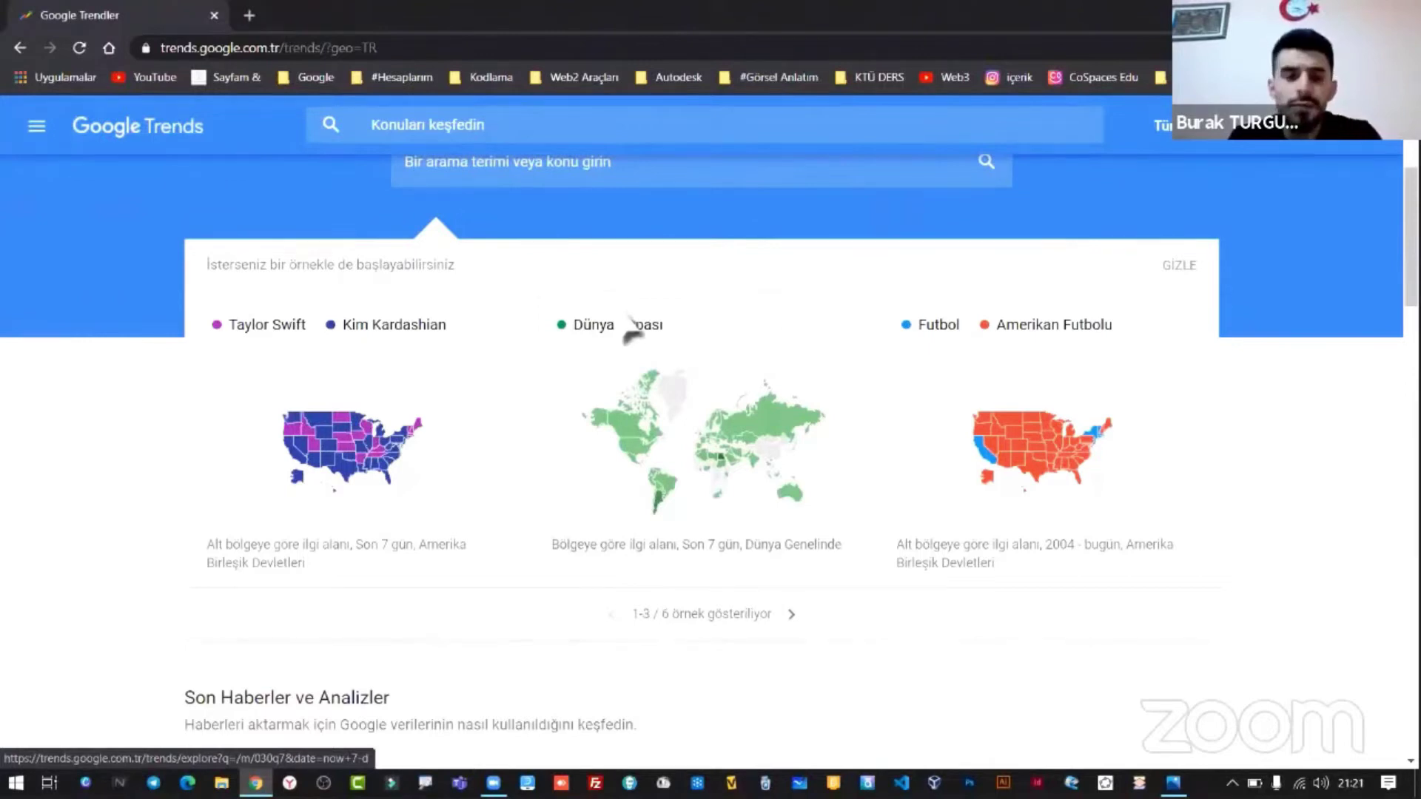
{"action": "scroll", "coordinate": [633, 331], "scroll_direction": "down", "scroll_amount": 2}
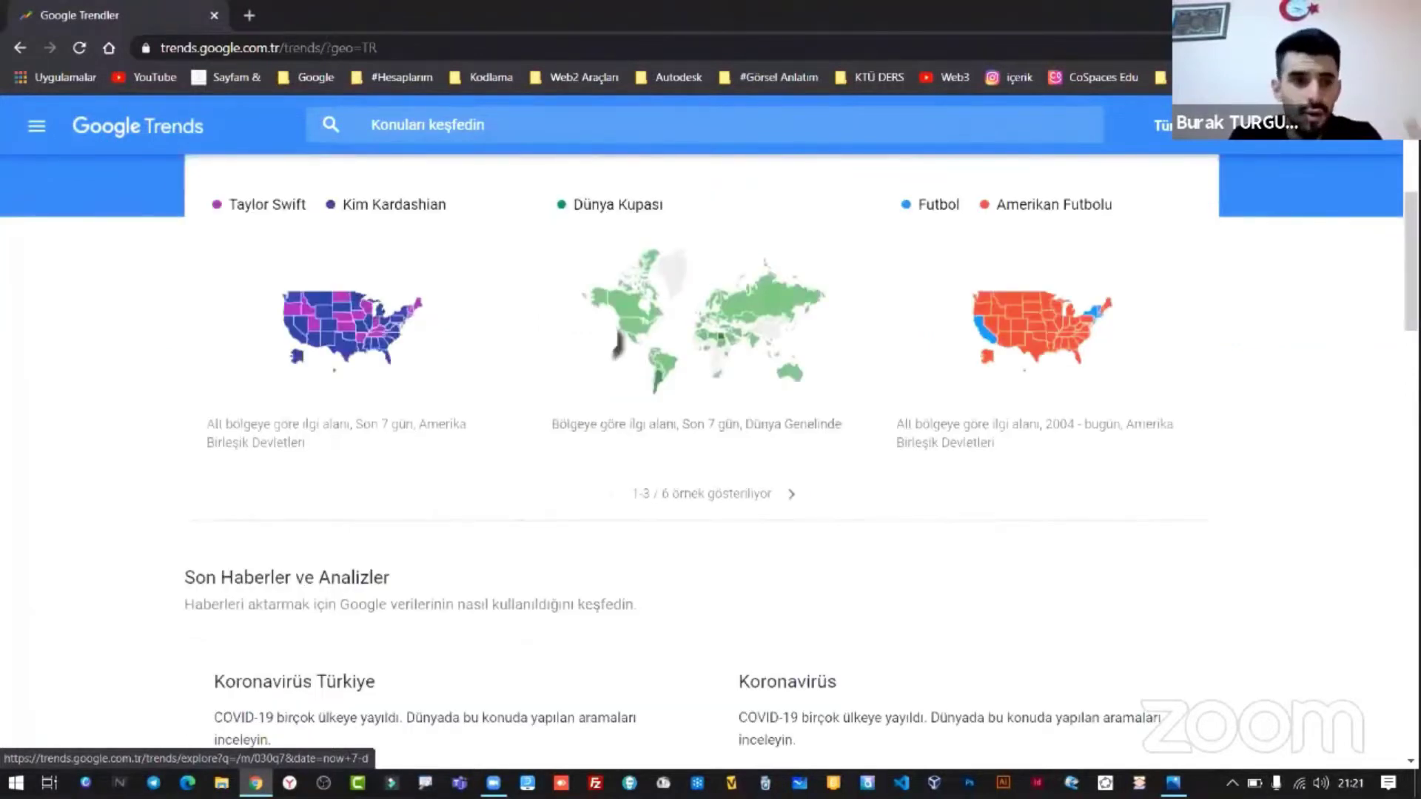
{"action": "scroll", "coordinate": [630, 339], "scroll_direction": "down", "scroll_amount": 5}
{"action": "scroll", "coordinate": [633, 339], "scroll_direction": "down", "scroll_amount": 2}
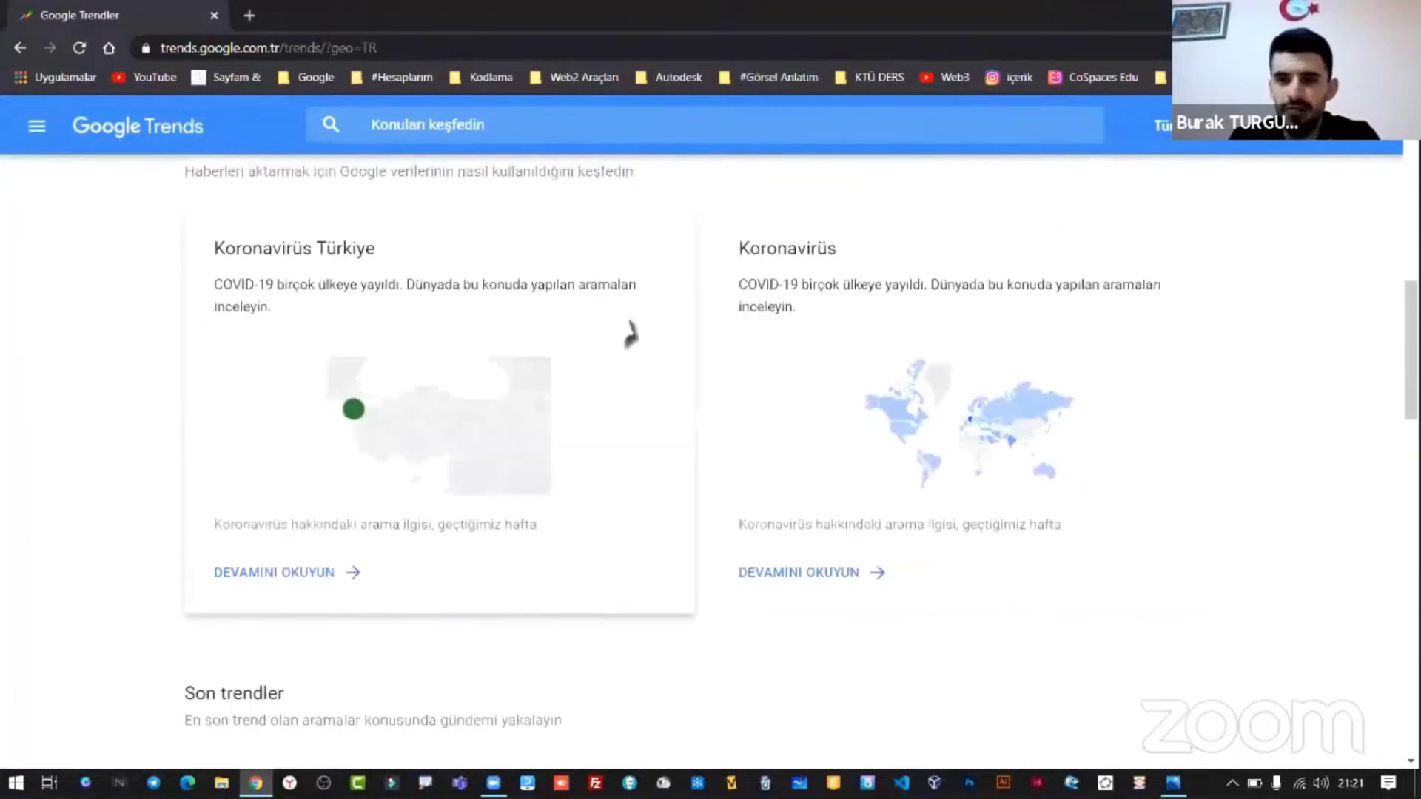
{"action": "scroll", "coordinate": [631, 333], "scroll_direction": "up", "scroll_amount": 9}
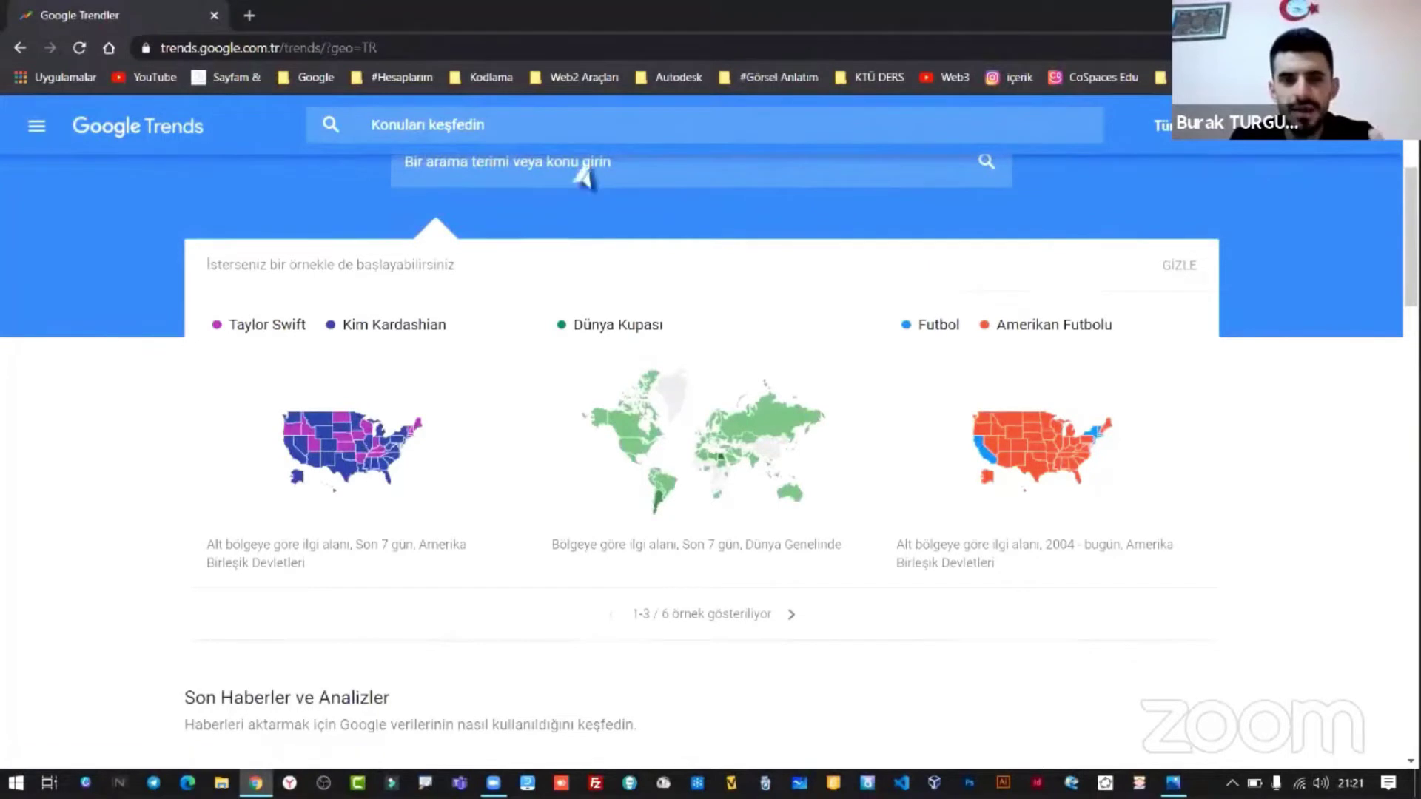
{"action": "left_click", "coordinate": [595, 125]}
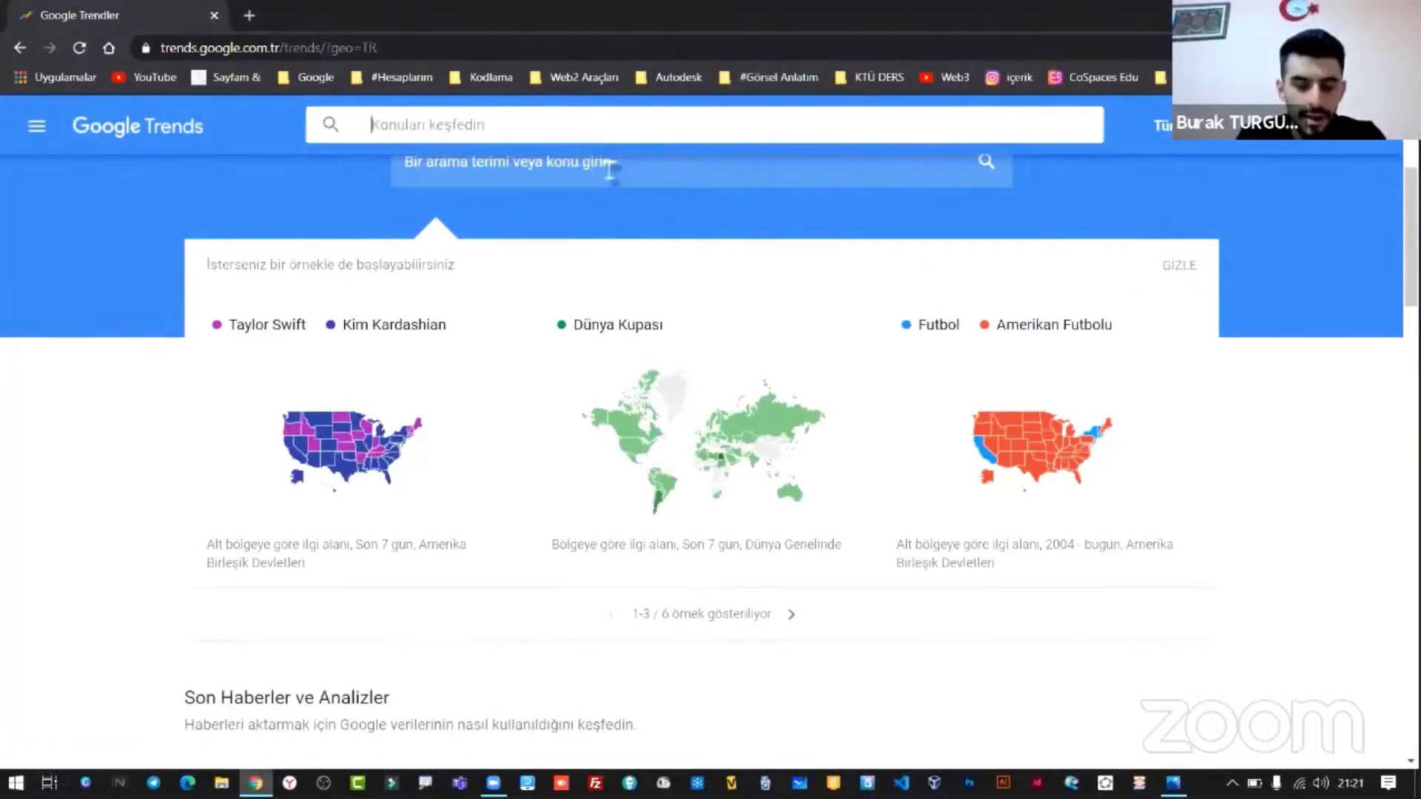
{"action": "type", "text": "googl"}
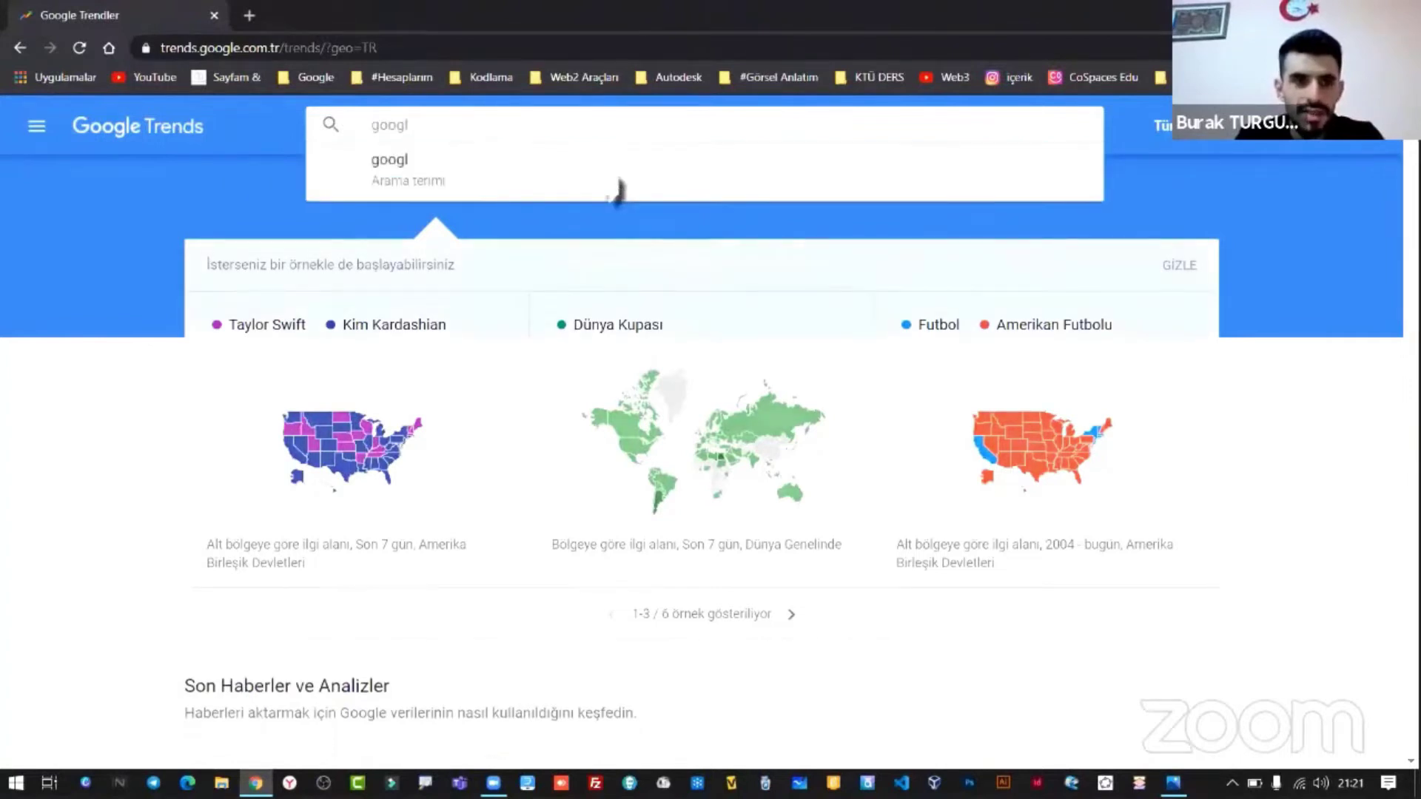
{"action": "type", "text": "e"}
{"action": "key", "text": "Return"}
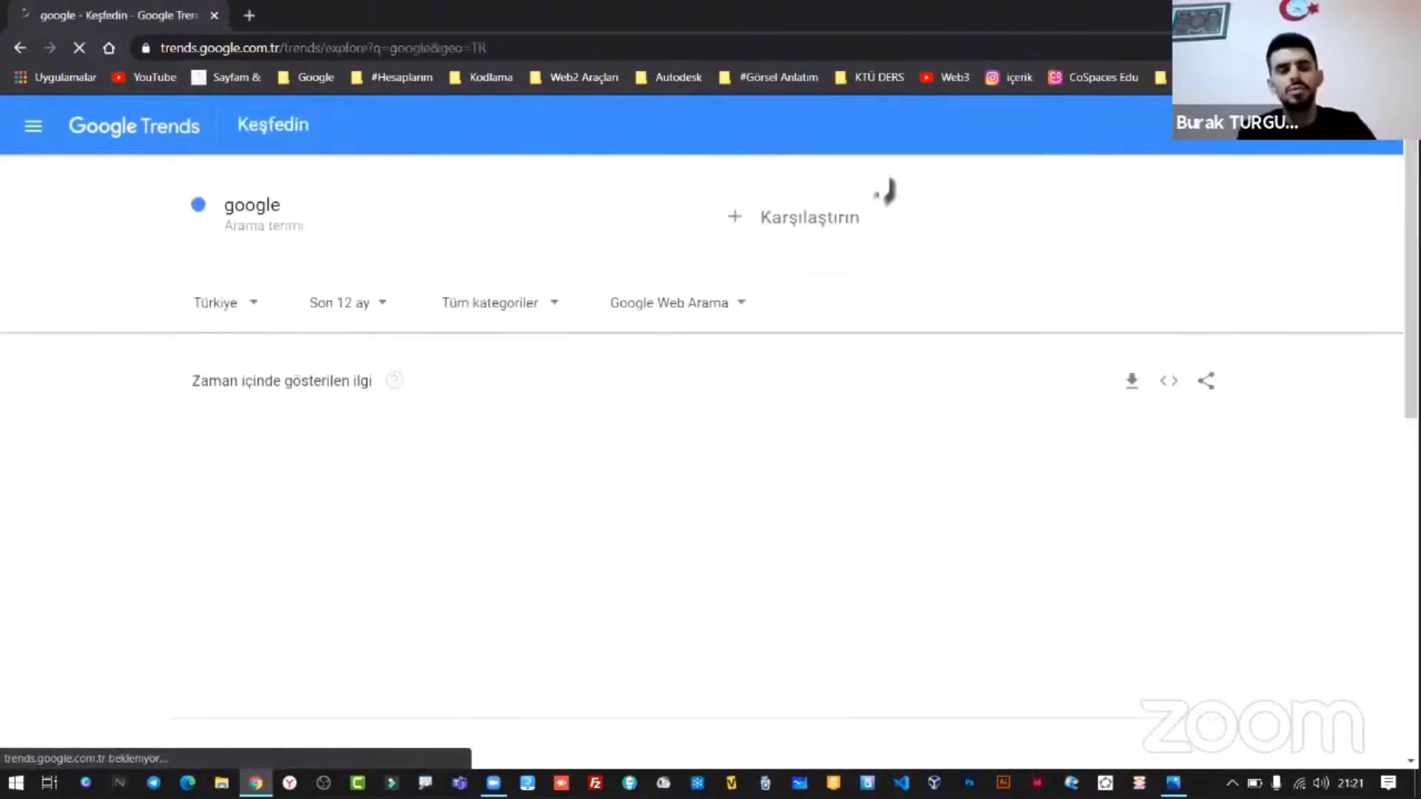
- Add "microsoft" as a comparison term next to google in the Trends results
{"action": "left_click", "coordinate": [841, 218]}
{"action": "type", "text": "mic"}
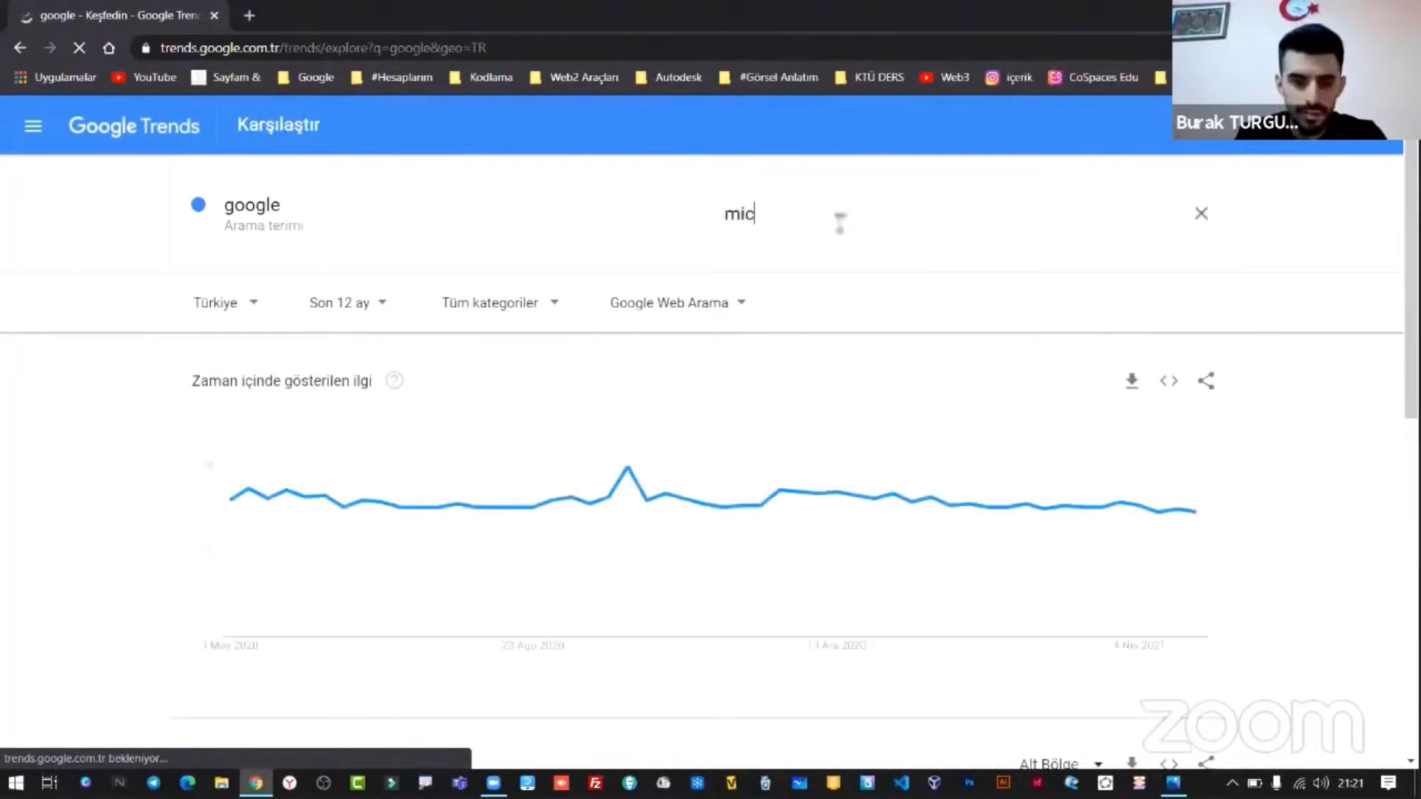
{"action": "type", "text": "rosft"}
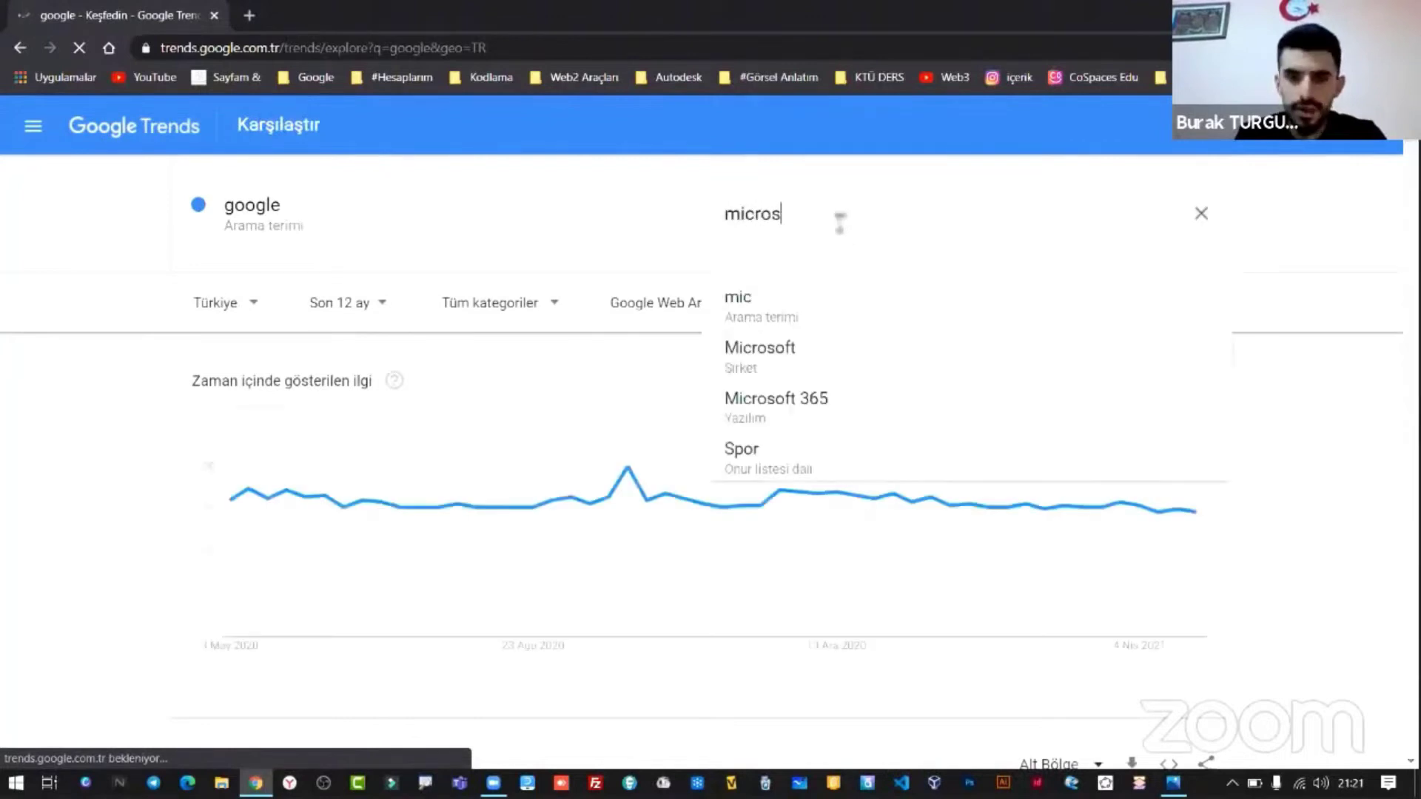
{"action": "key", "text": "BackSpace"}
{"action": "key", "text": "BackSpace"}
{"action": "type", "text": "oft"}
{"action": "key", "text": "Return"}
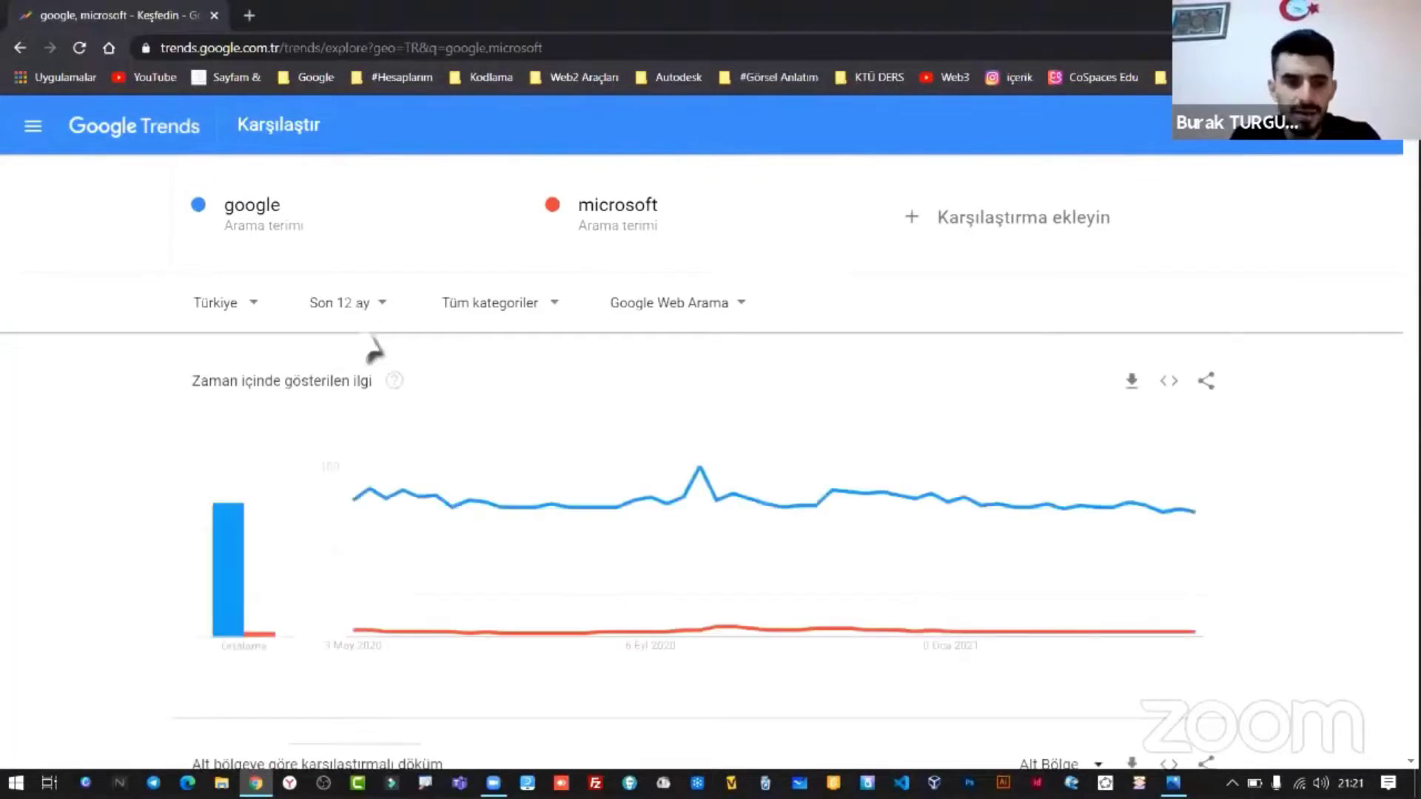
- Set the comparison's time range to Son 5 yıl and replace the term google with "pazar"
{"action": "left_click", "coordinate": [370, 305]}
{"action": "left_click", "coordinate": [322, 619]}
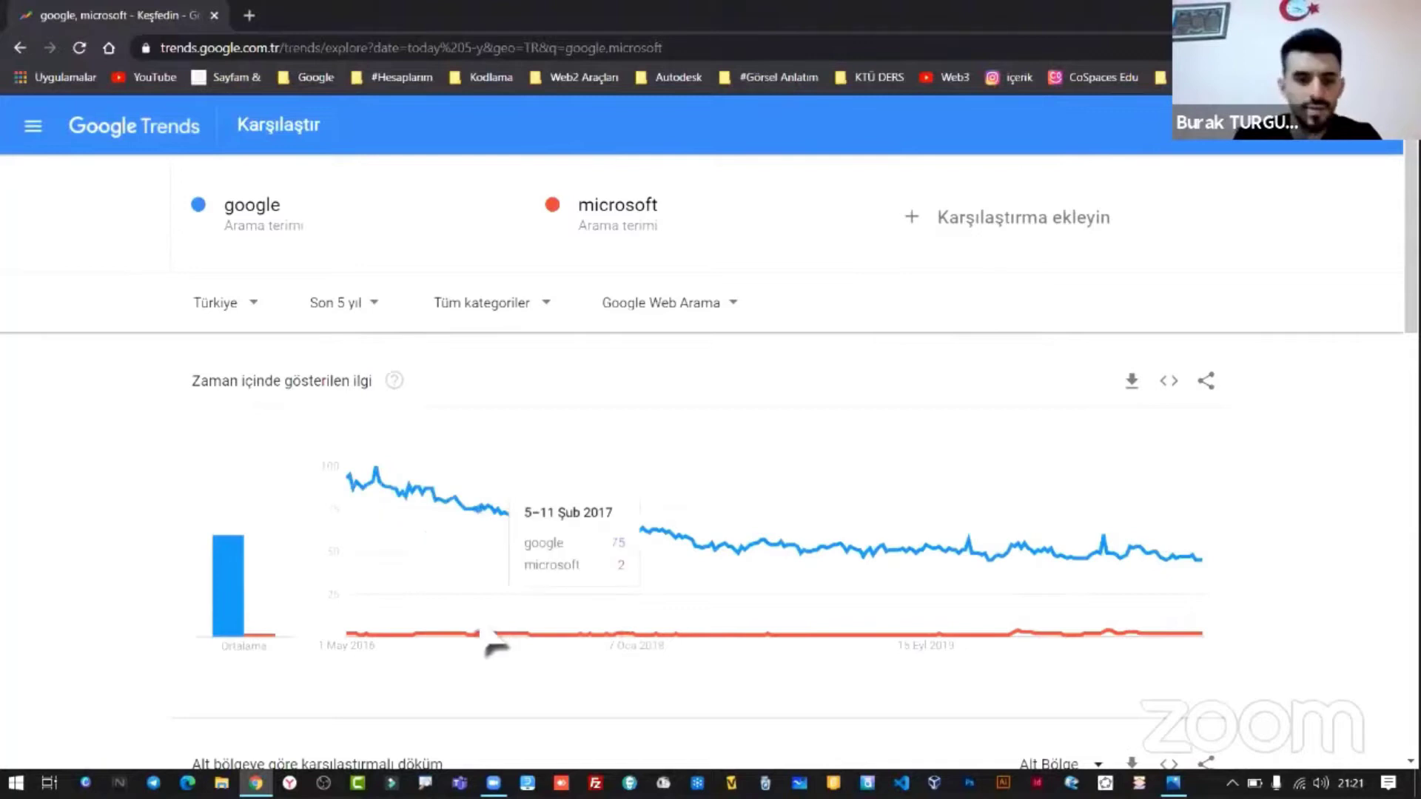
{"action": "left_click", "coordinate": [328, 212]}
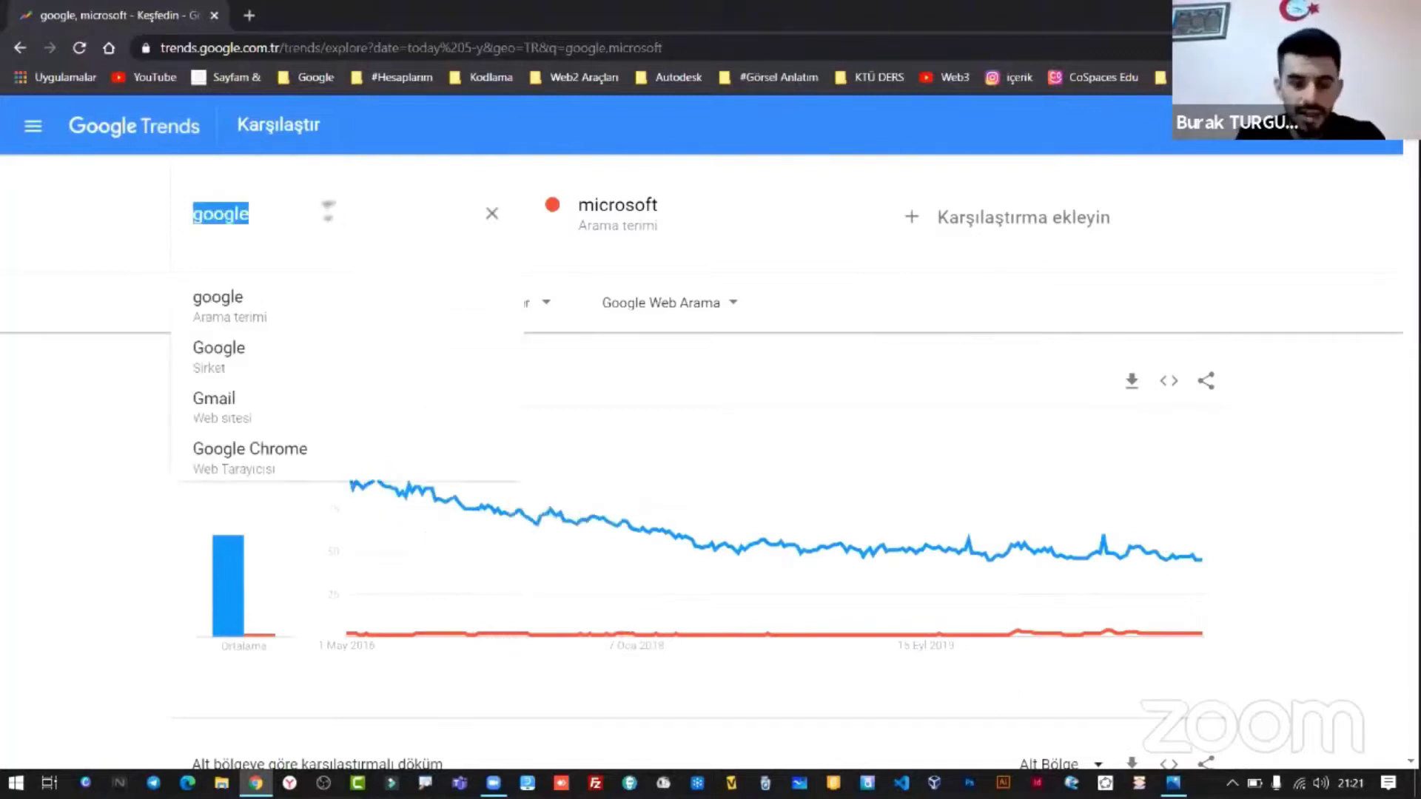
{"action": "type", "text": "pazar"}
{"action": "key", "text": "Return"}
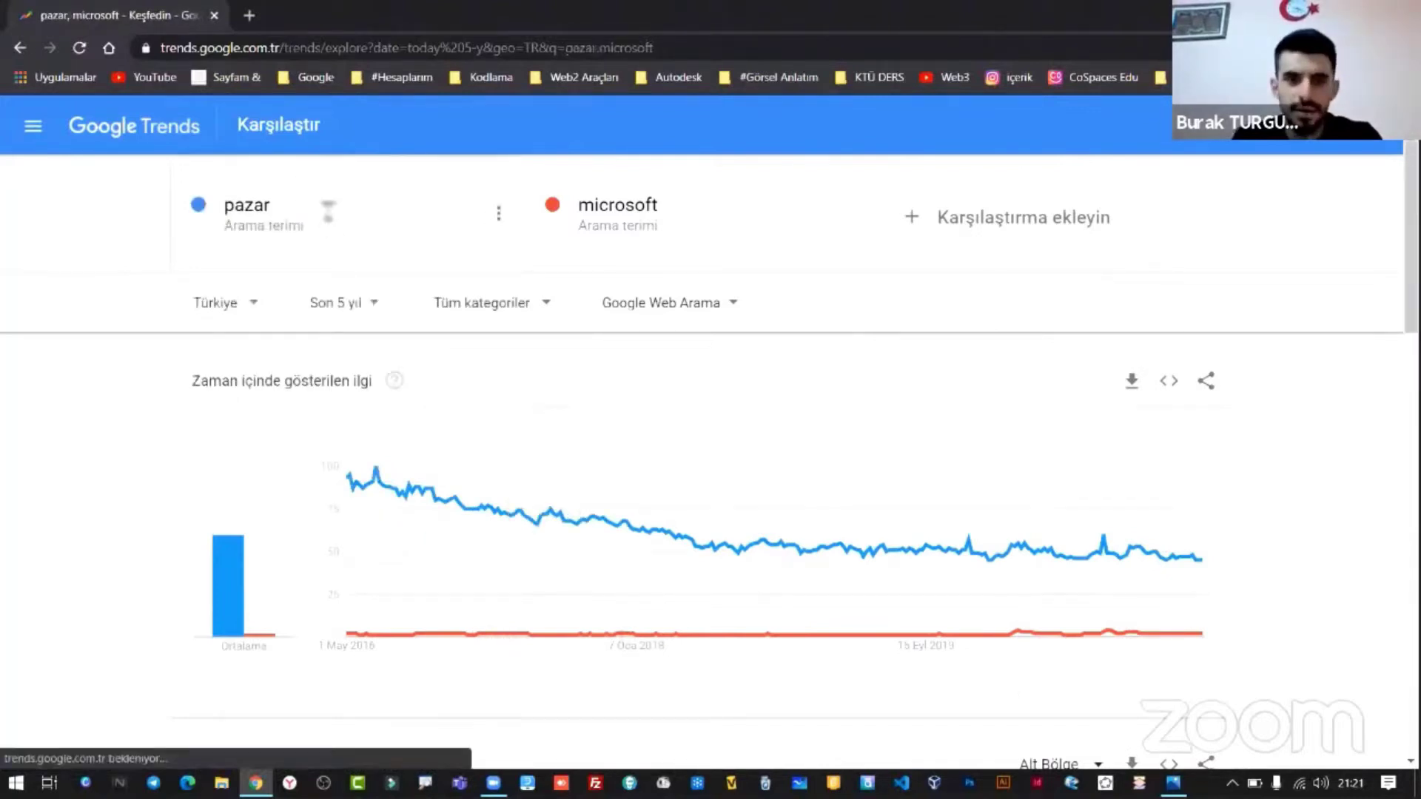
- Replace the comparison term microsoft with "cuma" and set the time range to Son 30 gün
{"action": "left_click", "coordinate": [749, 228]}
{"action": "type", "text": "cuma"}
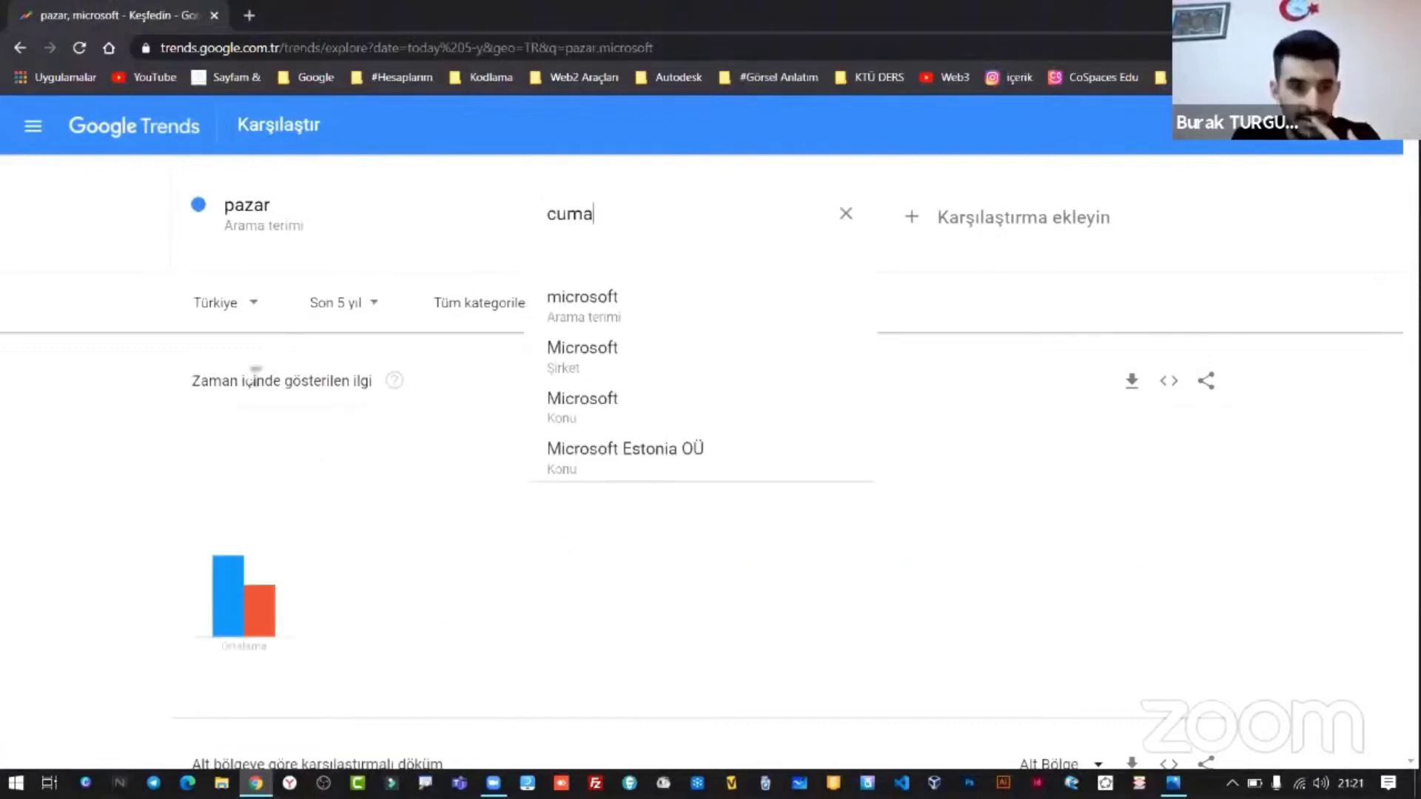
{"action": "key", "text": "Return"}
{"action": "left_click", "coordinate": [341, 303]}
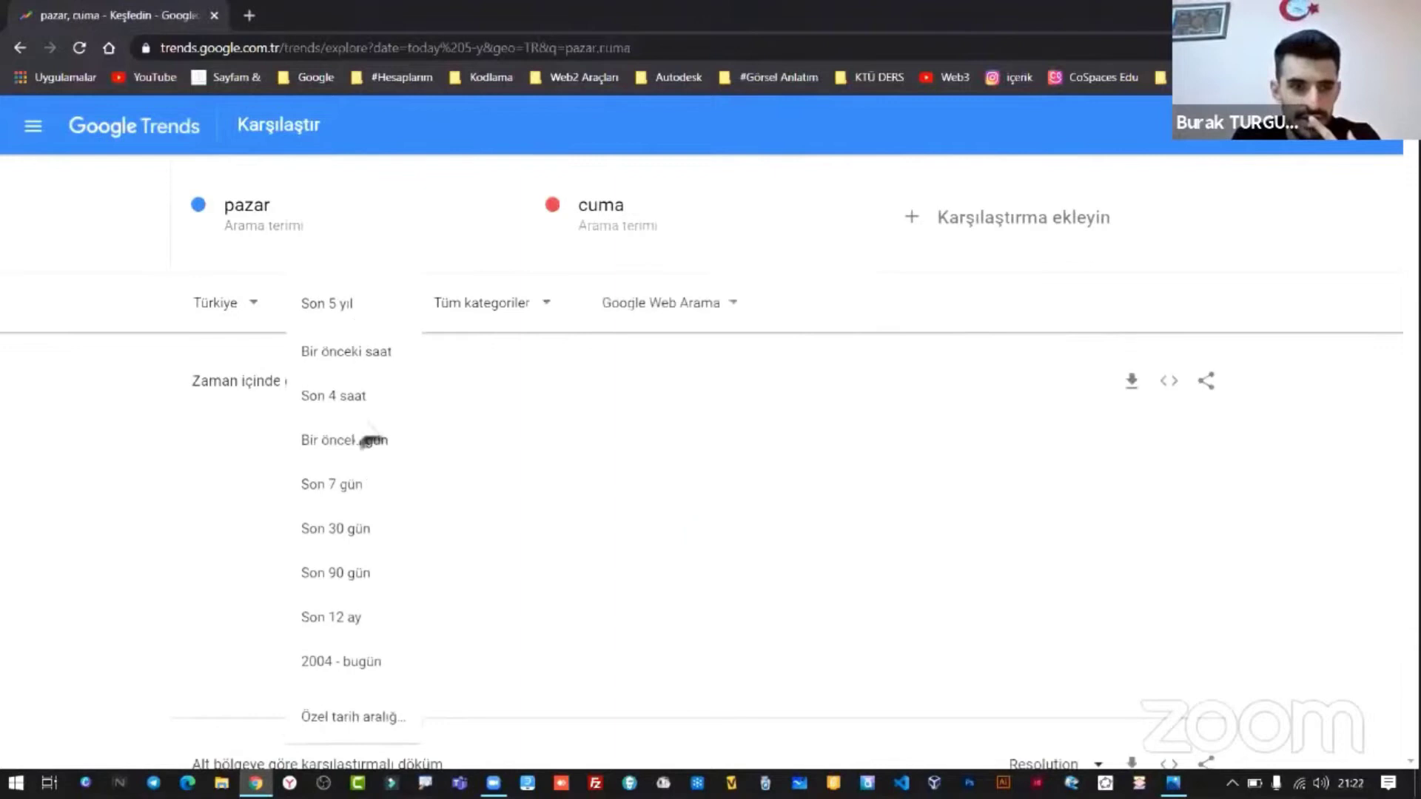
{"action": "left_click", "coordinate": [362, 529]}
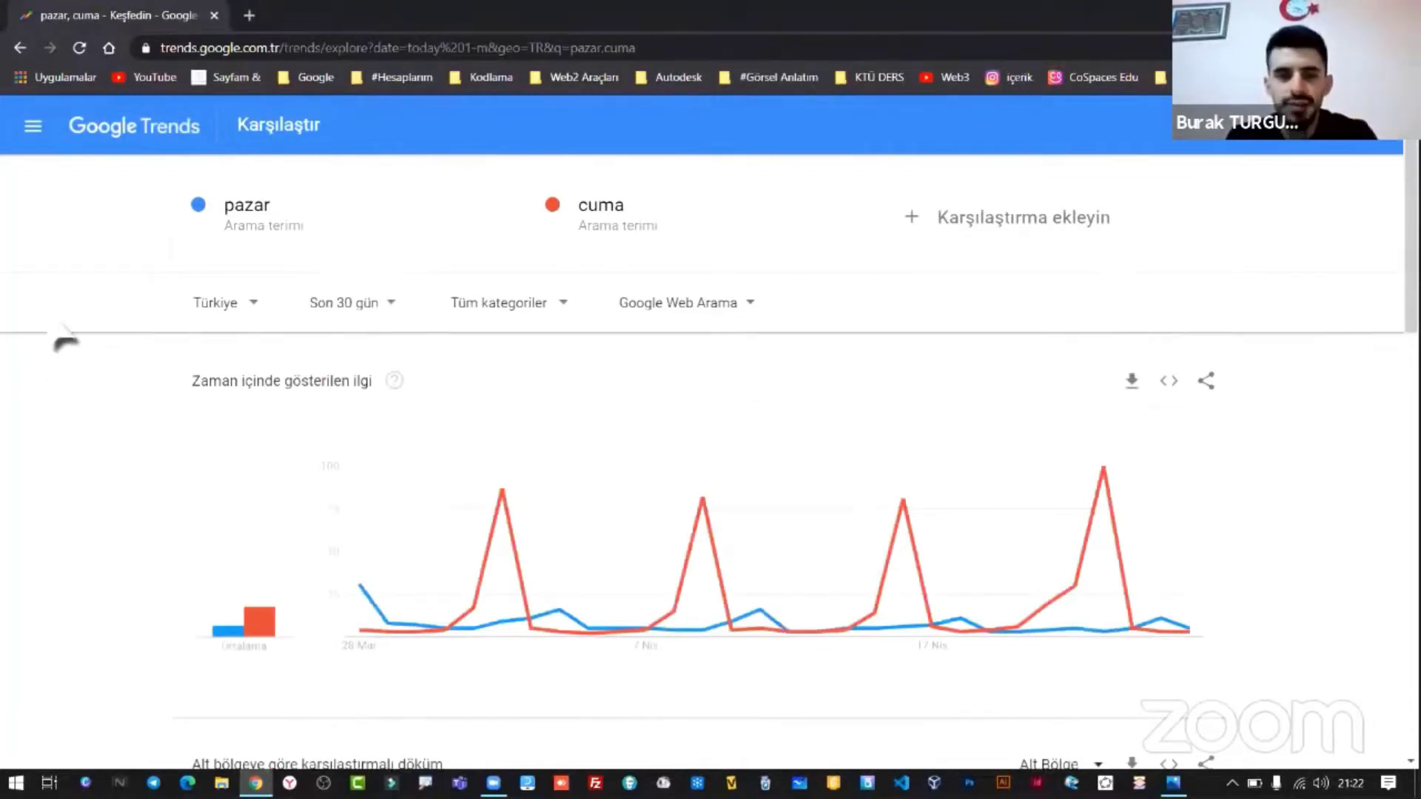
{"action": "left_click", "coordinate": [366, 322]}
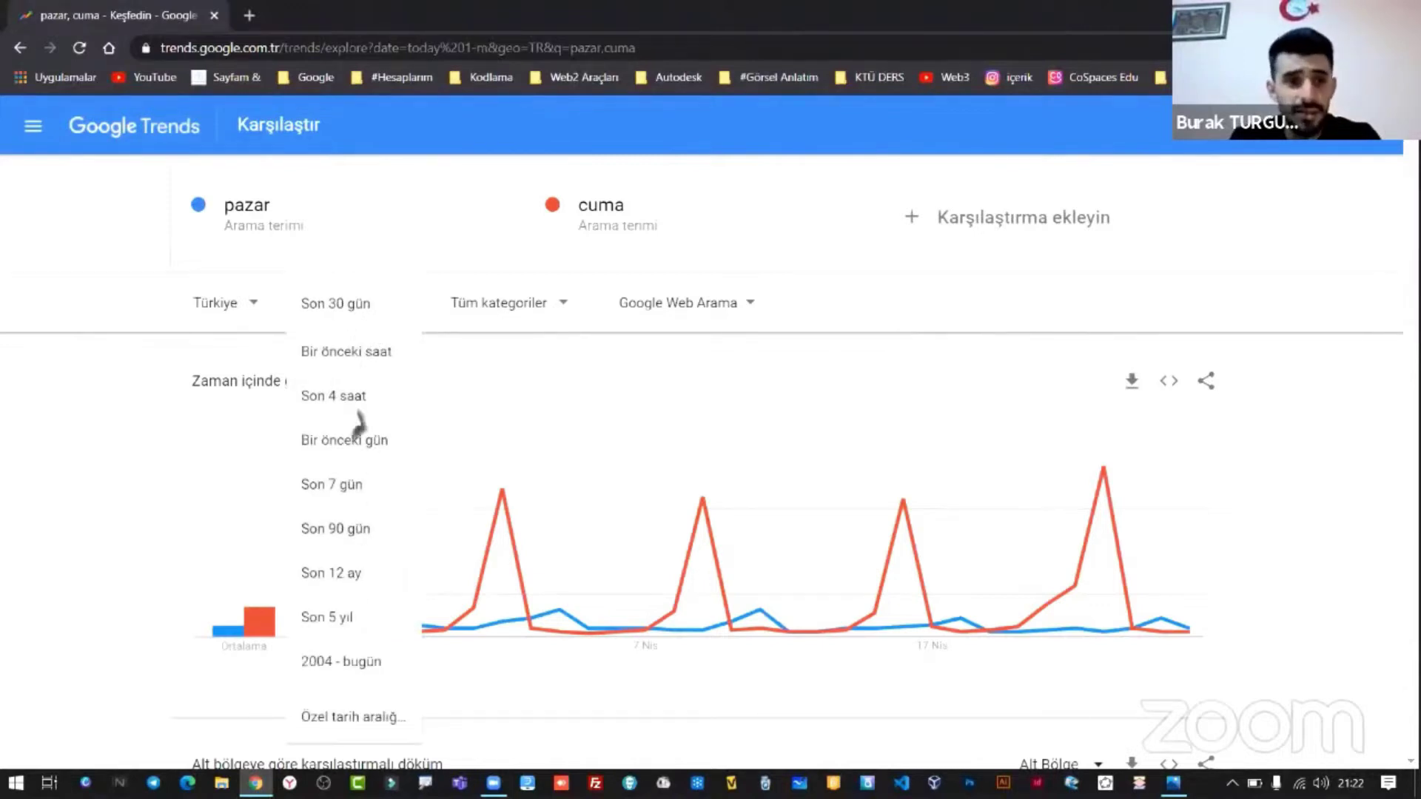
{"action": "left_click", "coordinate": [310, 212]}
{"action": "left_click", "coordinate": [309, 214]}
{"action": "type", "text": "türkçe"}
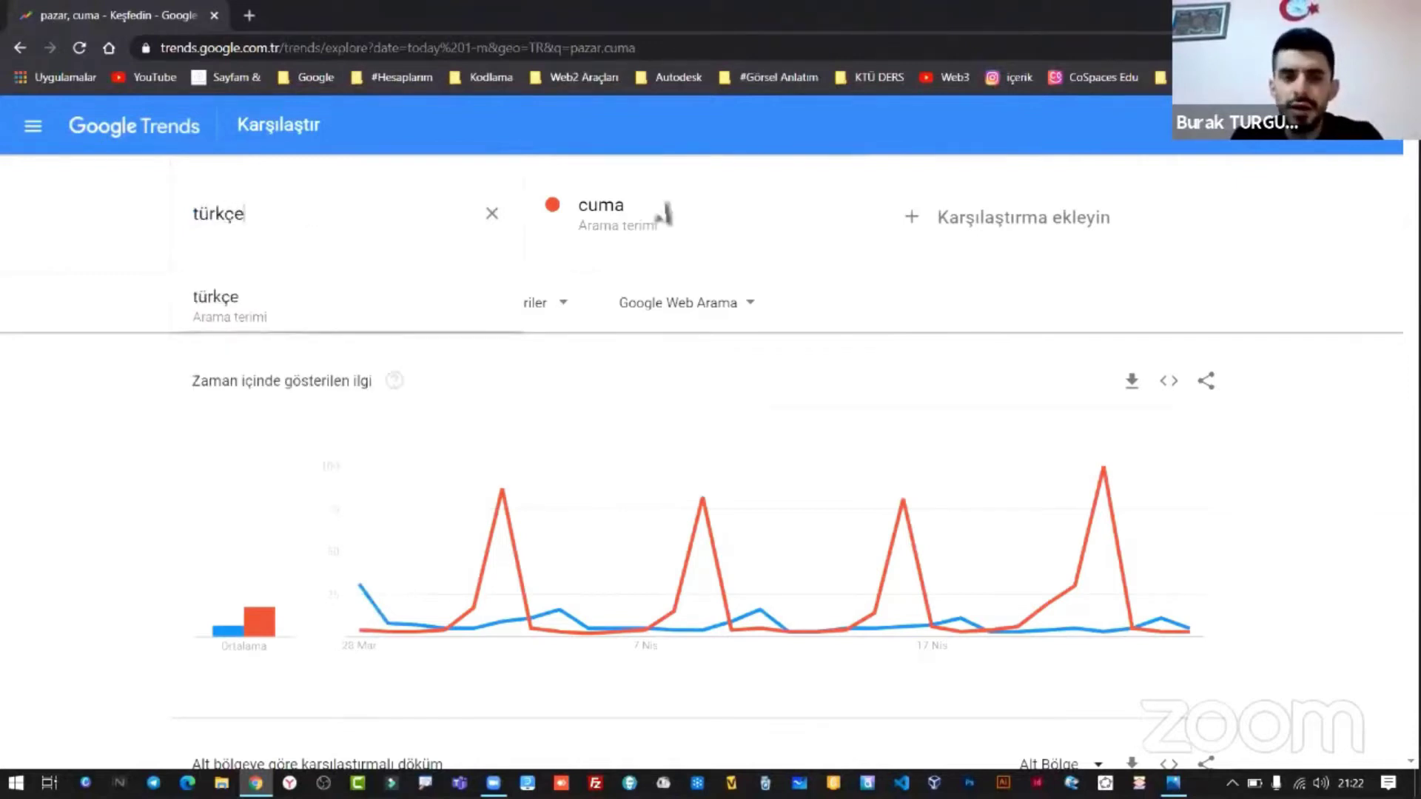
{"action": "left_click", "coordinate": [668, 216]}
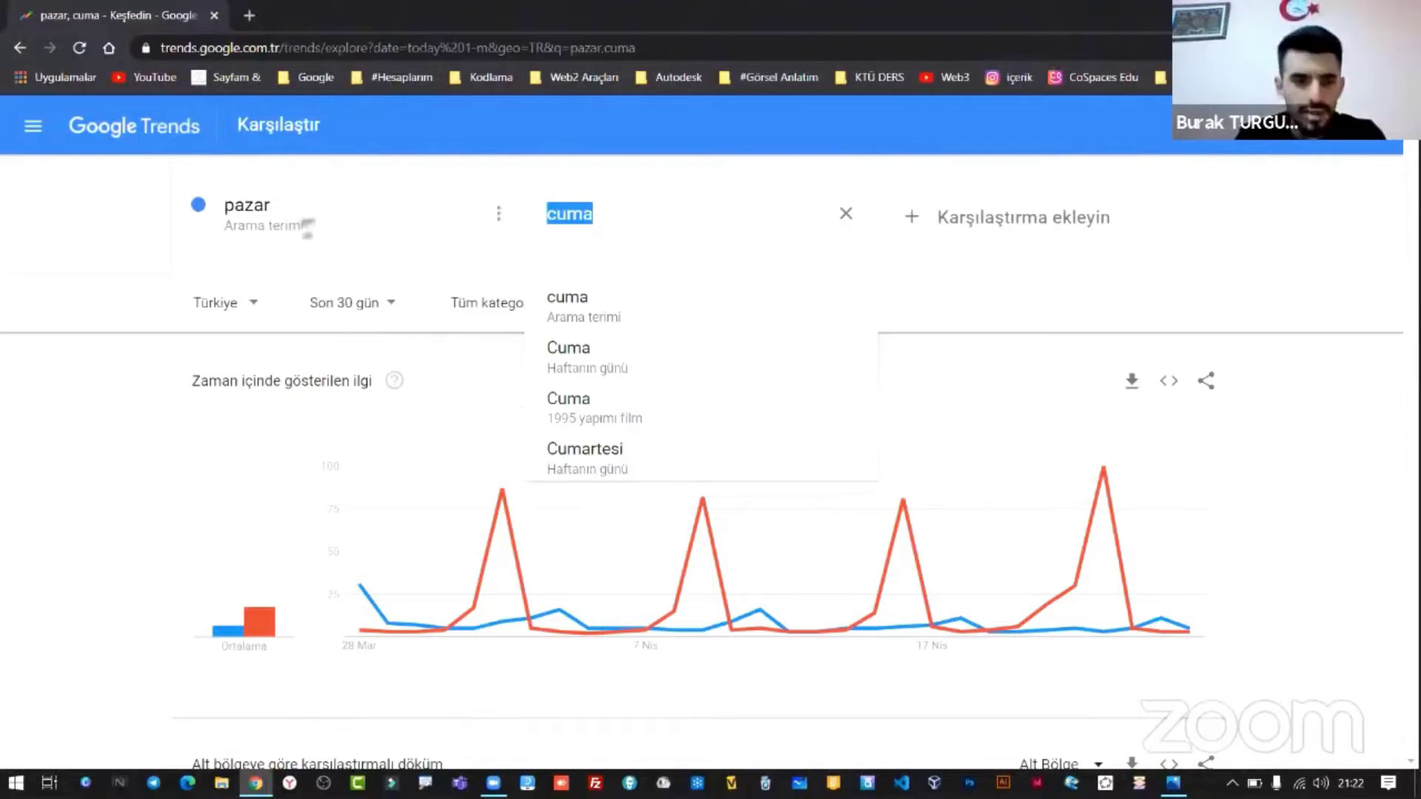
{"action": "left_click", "coordinate": [307, 223]}
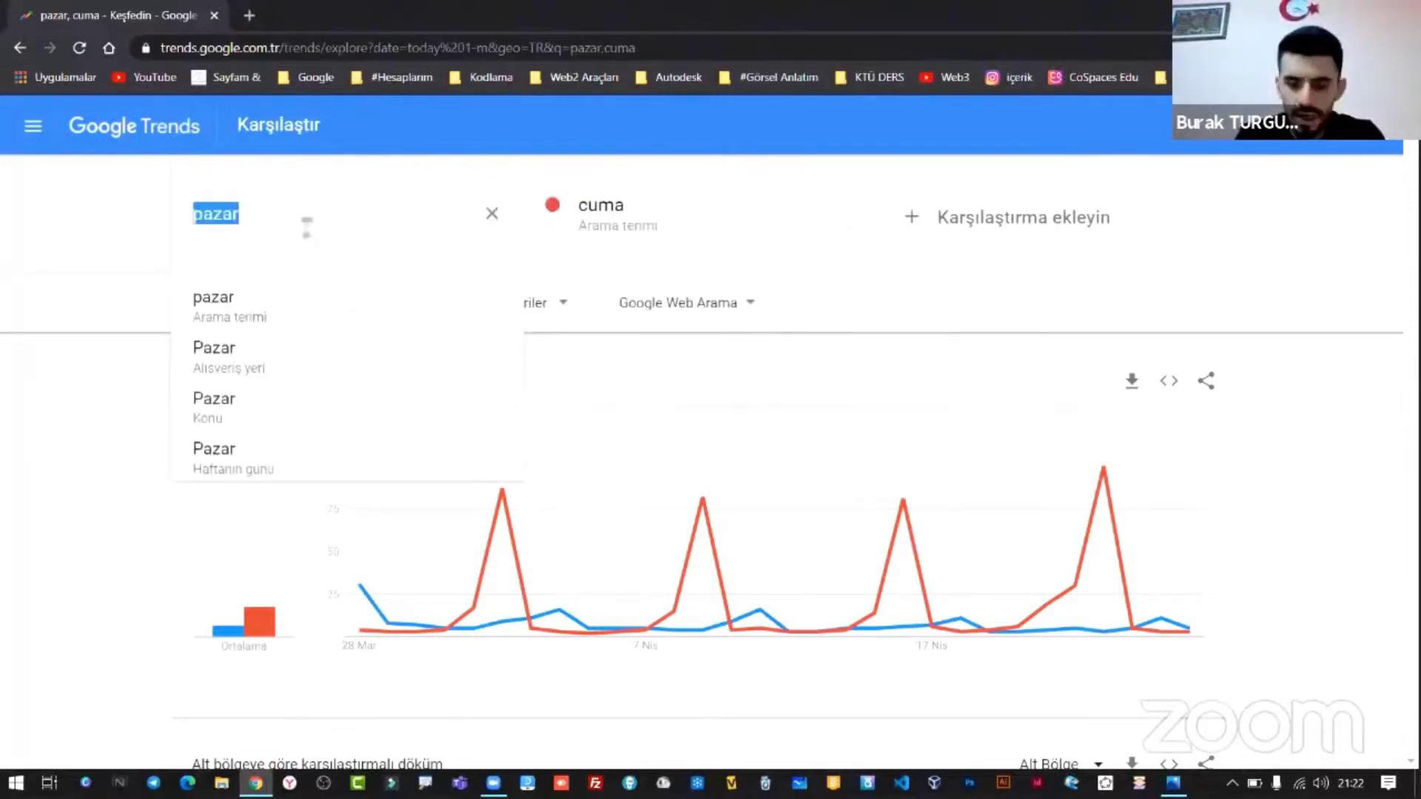
{"action": "type", "text": "türkçe"}
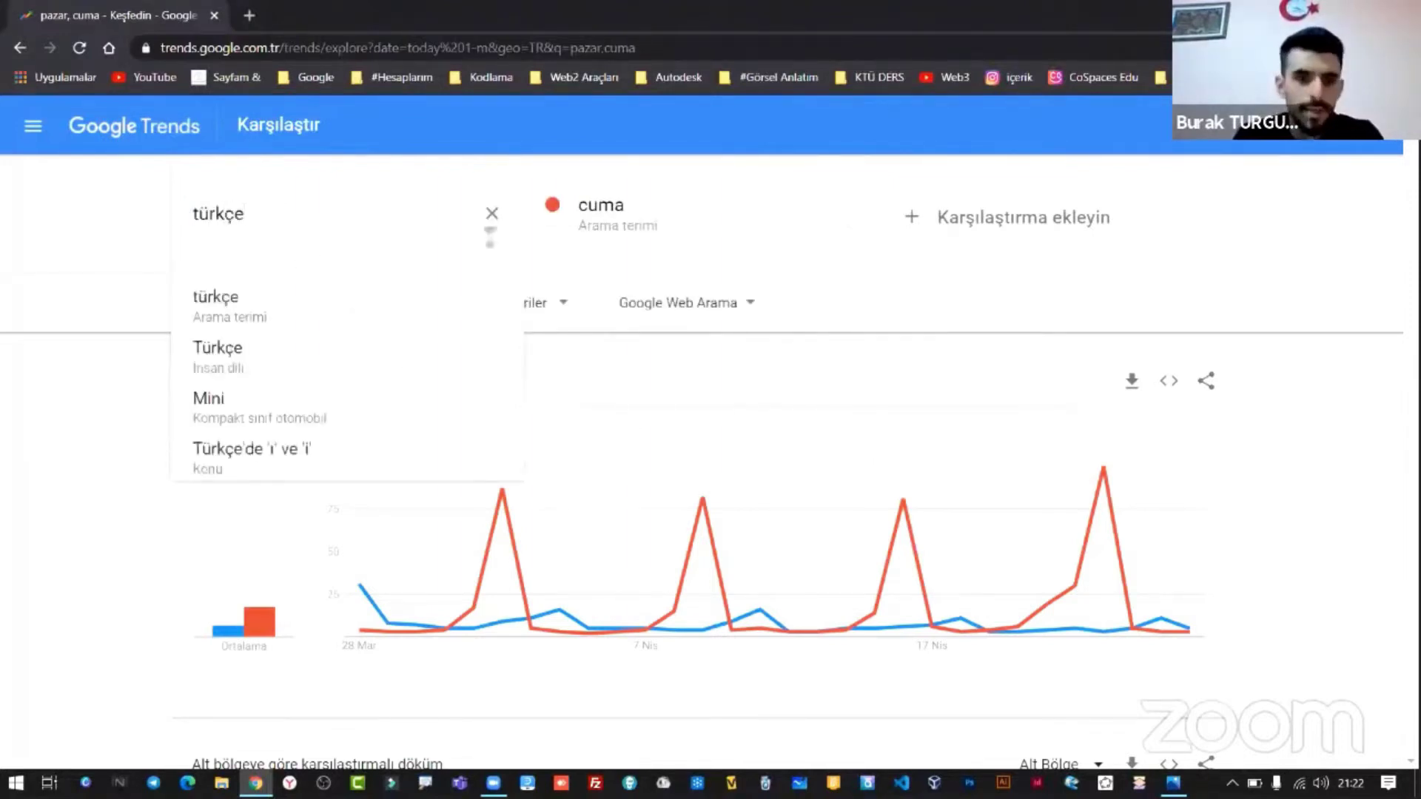
- Replace the comparison term cuma with the suggested language topic İngilizce (İnsan dili)
{"action": "left_click", "coordinate": [720, 229]}
{"action": "type", "text": "ingizl"}
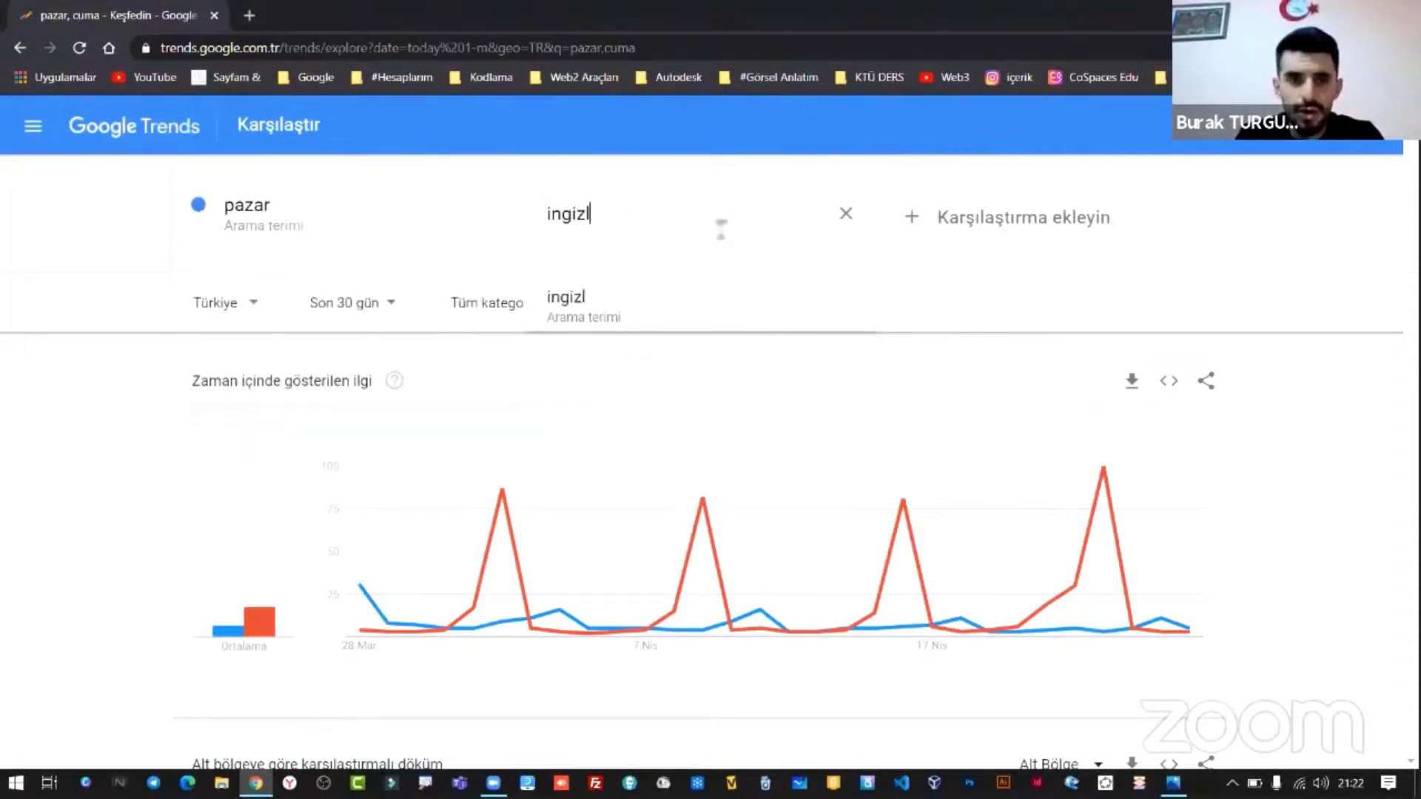
{"action": "key", "text": "BackSpace"}
{"action": "key", "text": "BackSpace"}
{"action": "type", "text": "k"}
{"action": "key", "text": "BackSpace"}
{"action": "type", "text": "li"}
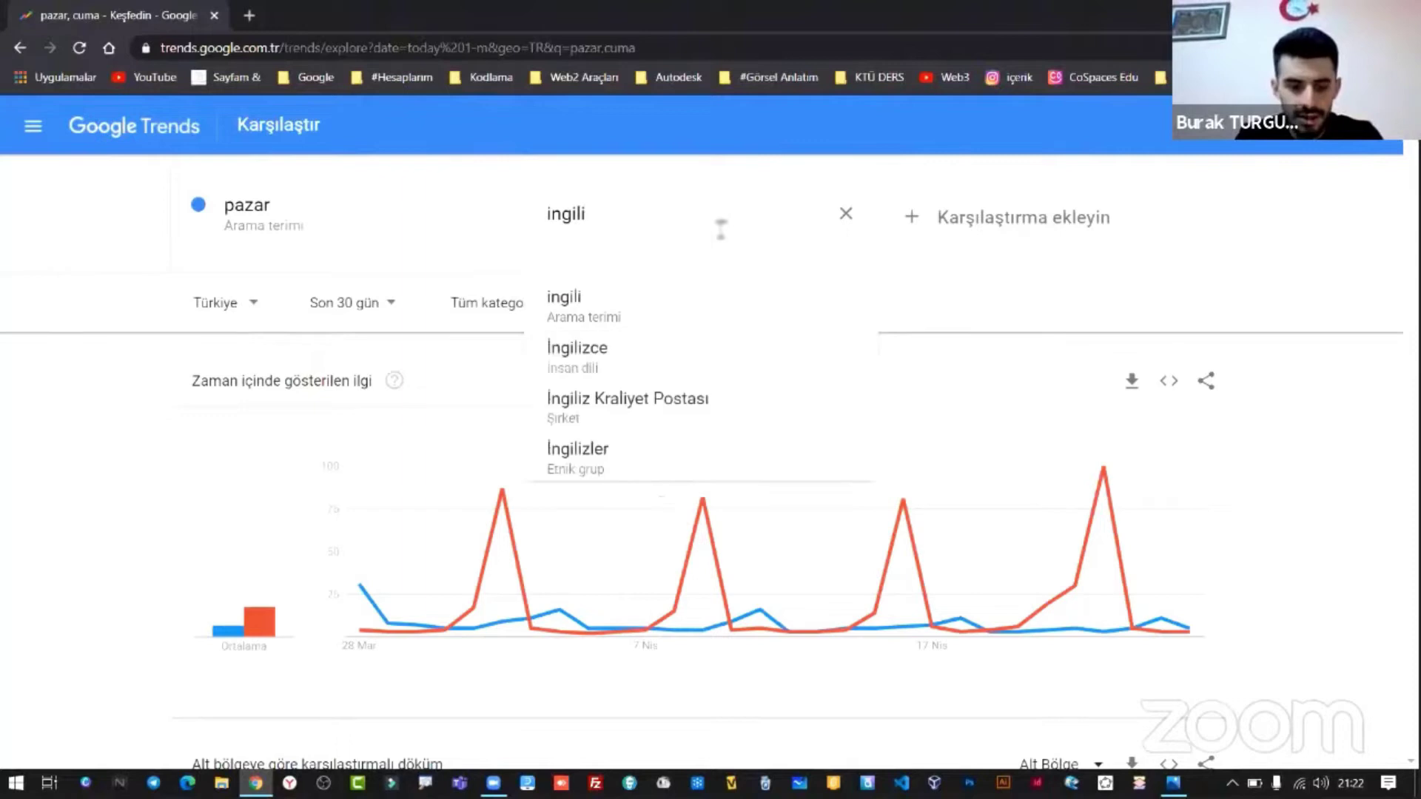
{"action": "left_click", "coordinate": [603, 370]}
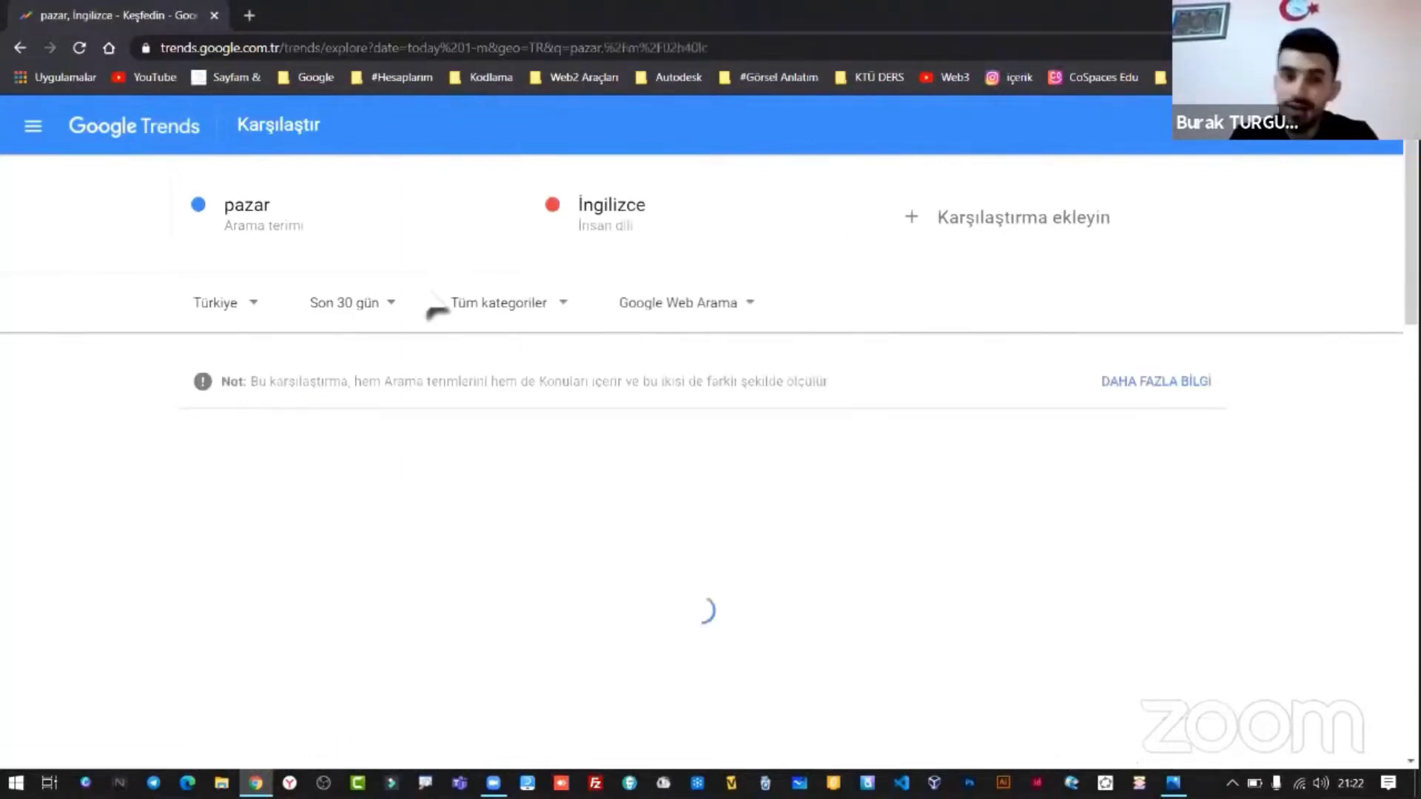
- Set the comparison's time range to Son 12 ay and replace the term pazar with "türkçe"
{"action": "left_click", "coordinate": [370, 318]}
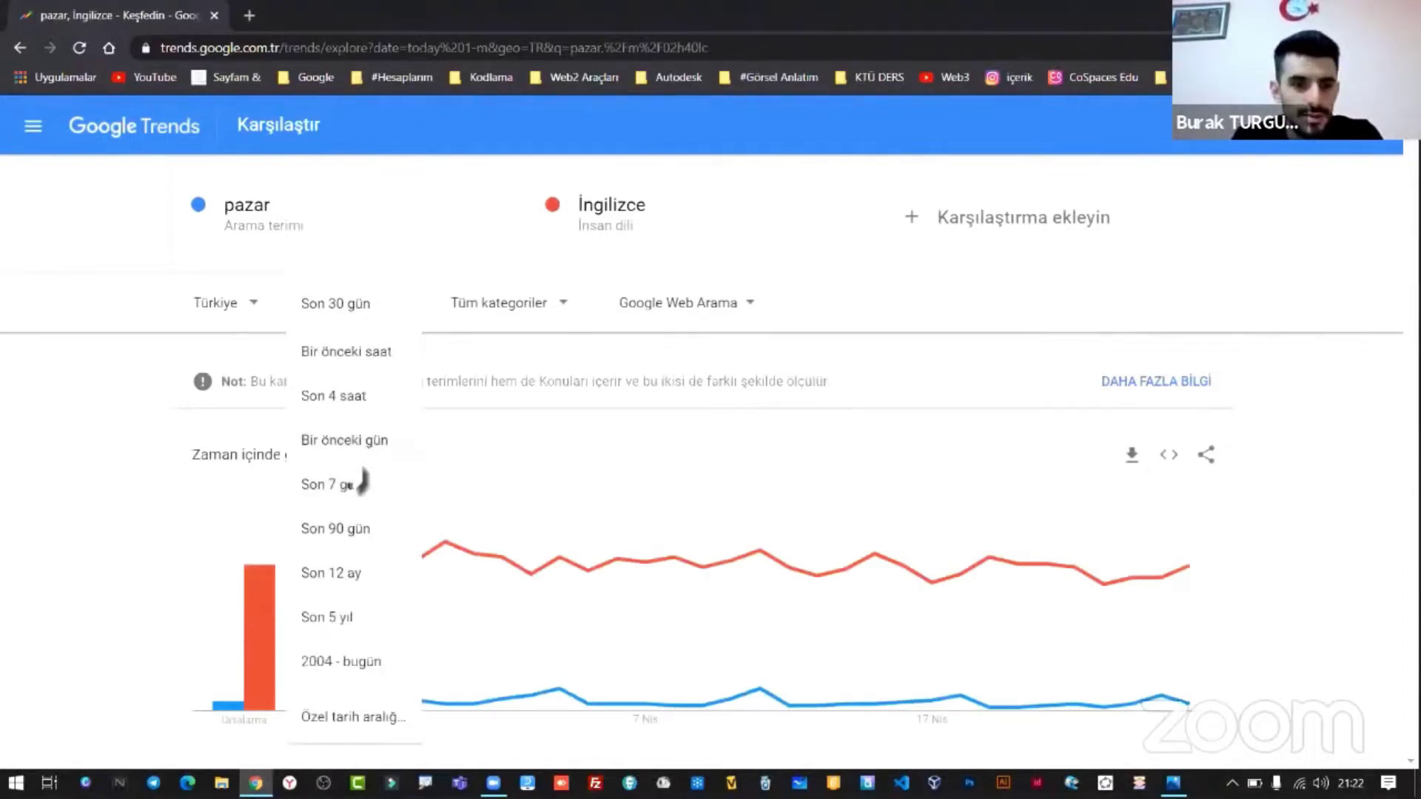
{"action": "left_click", "coordinate": [331, 573]}
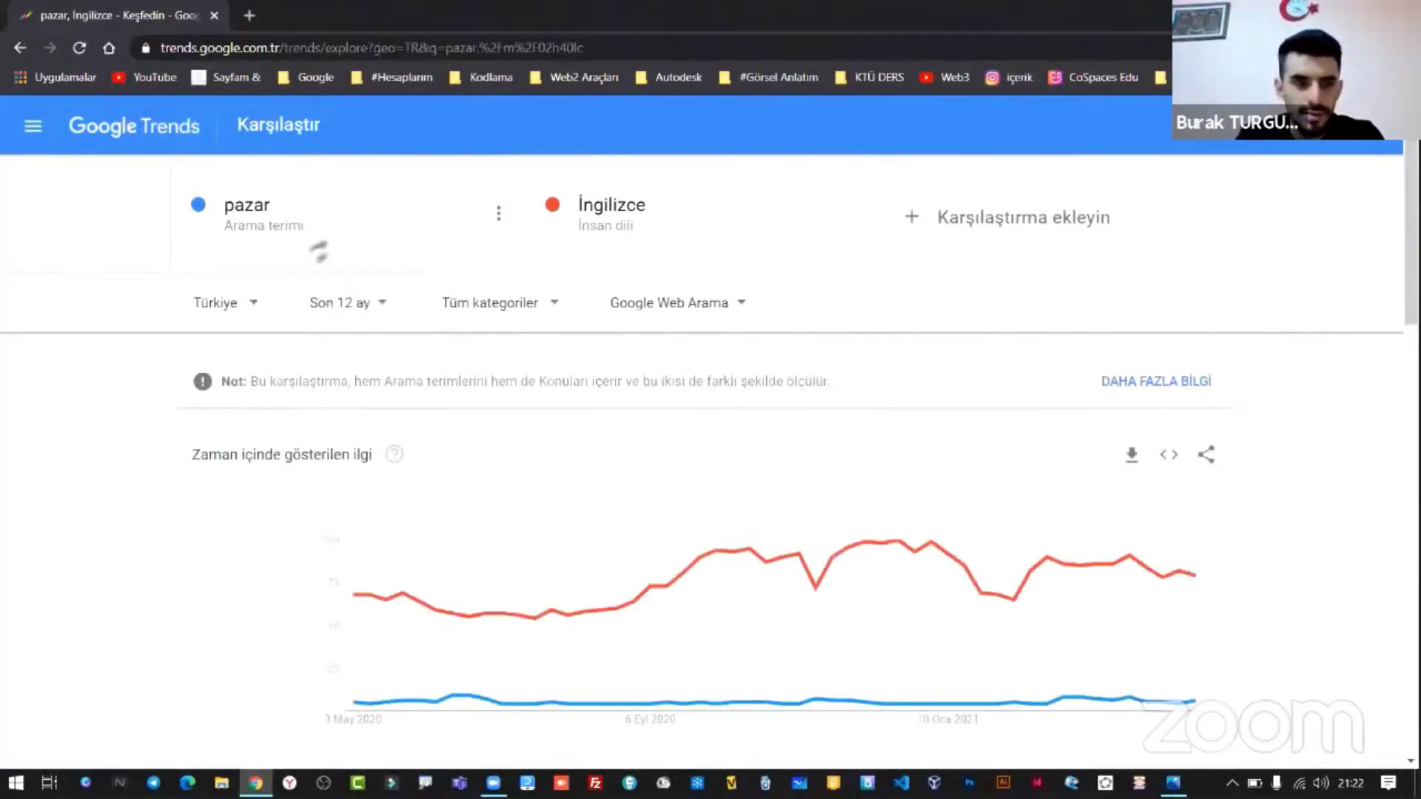
{"action": "left_click", "coordinate": [308, 217]}
{"action": "type", "text": "türkçe"}
{"action": "key", "text": "Return"}
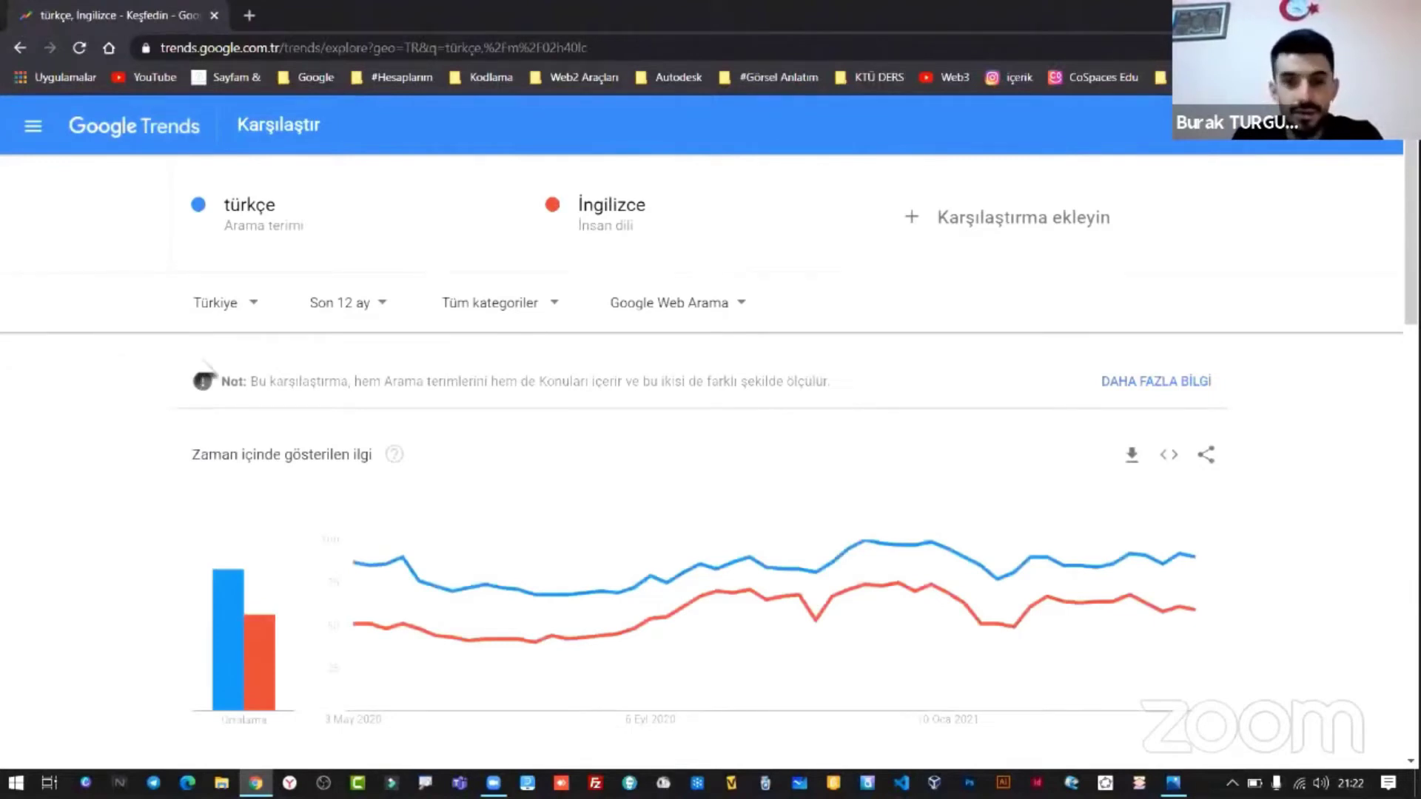
- Open the Google home page in a fresh browser tab
{"action": "left_click", "coordinate": [250, 16]}
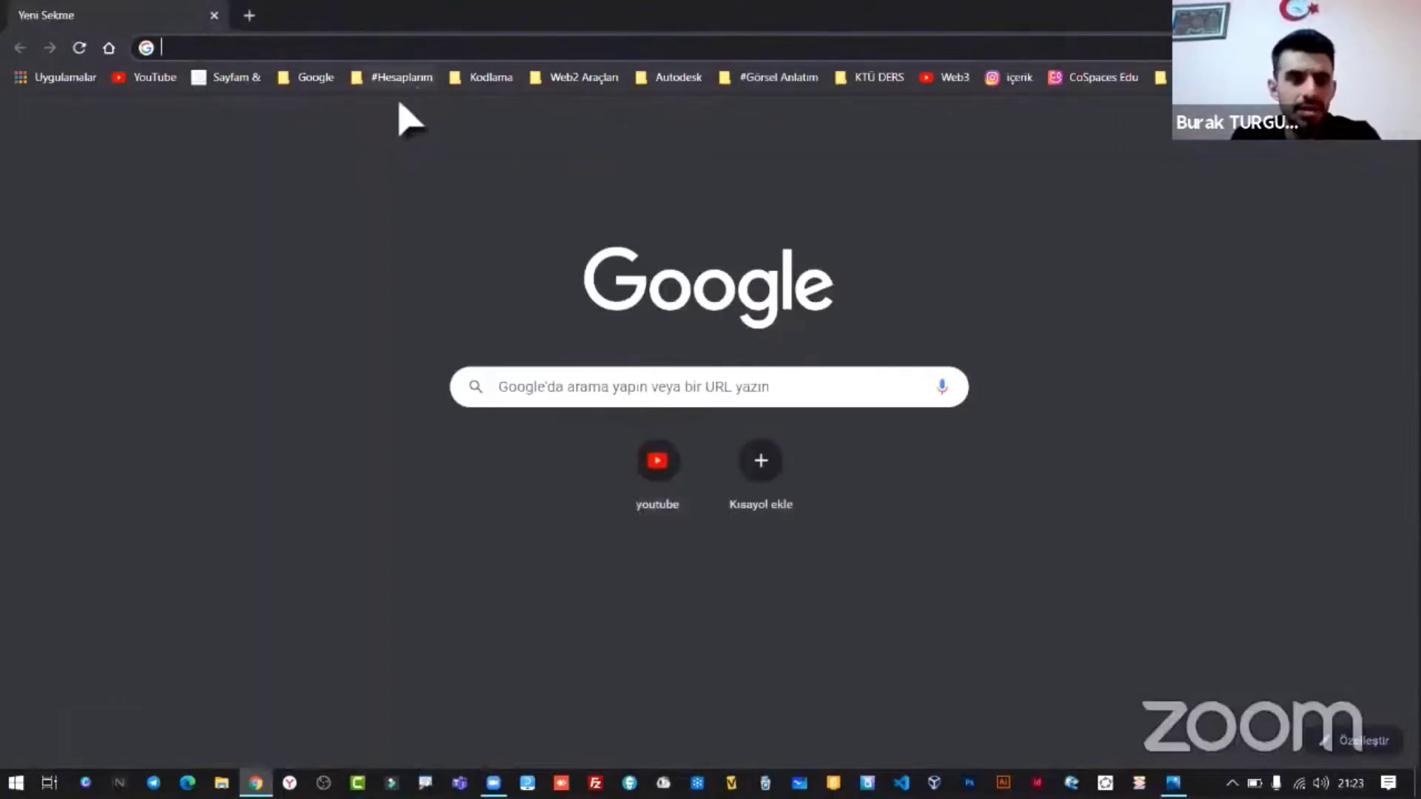
{"action": "type", "text": "g"}
{"action": "left_click", "coordinate": [261, 85]}
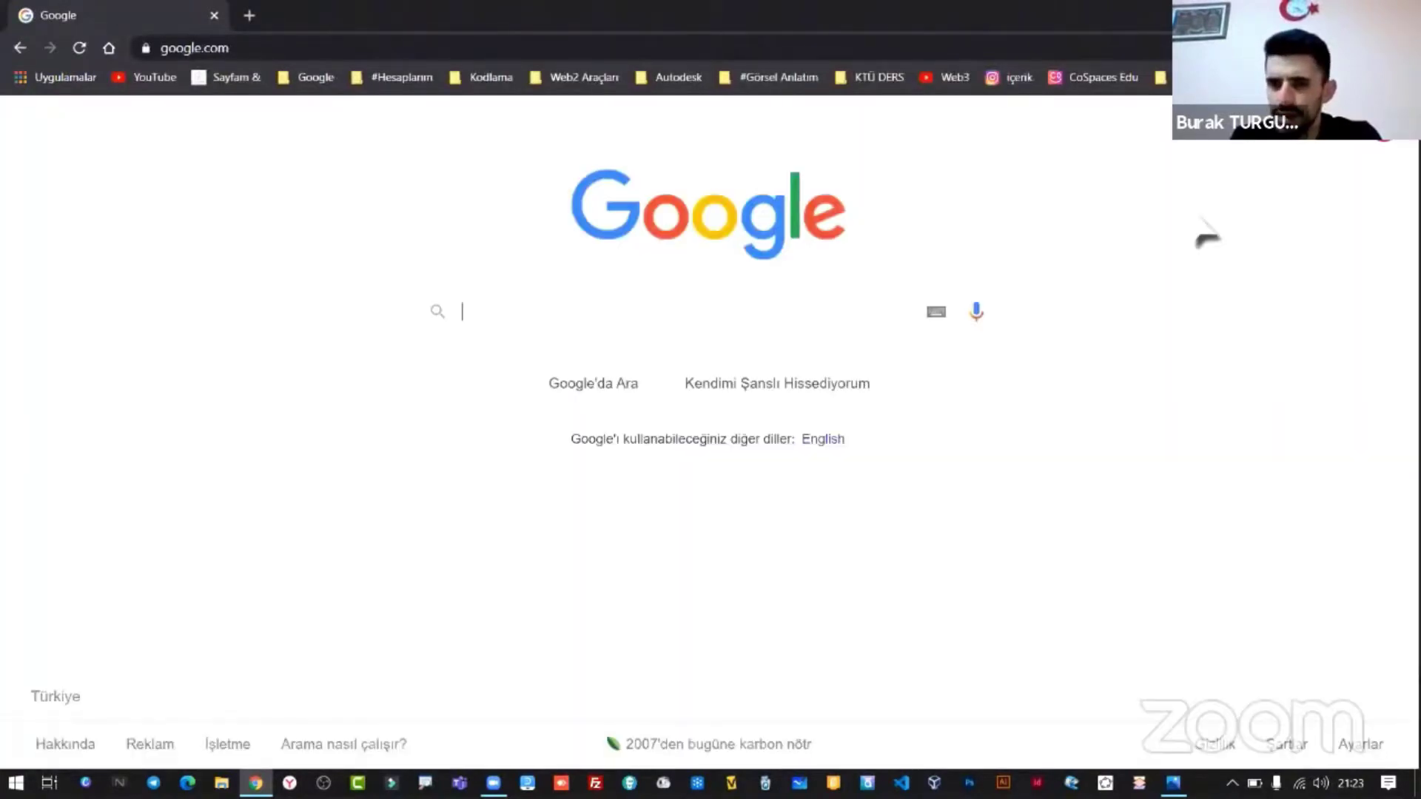
- Open Google Sohbet from the Google apps list in a new tab, view it, and close that tab
{"action": "left_click", "coordinate": [1381, 151]}
{"action": "left_click", "coordinate": [1117, 185]}
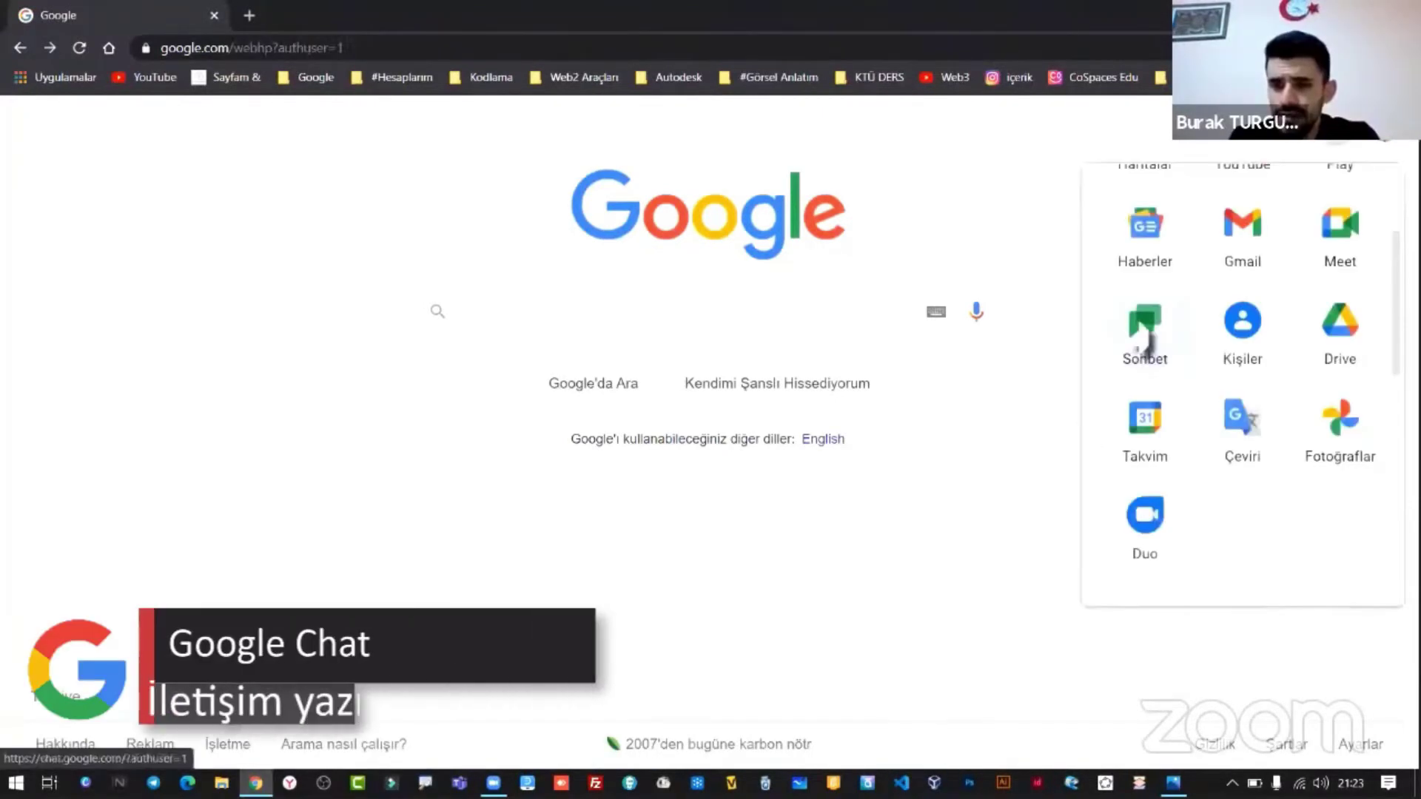
{"action": "right_click", "coordinate": [1147, 330]}
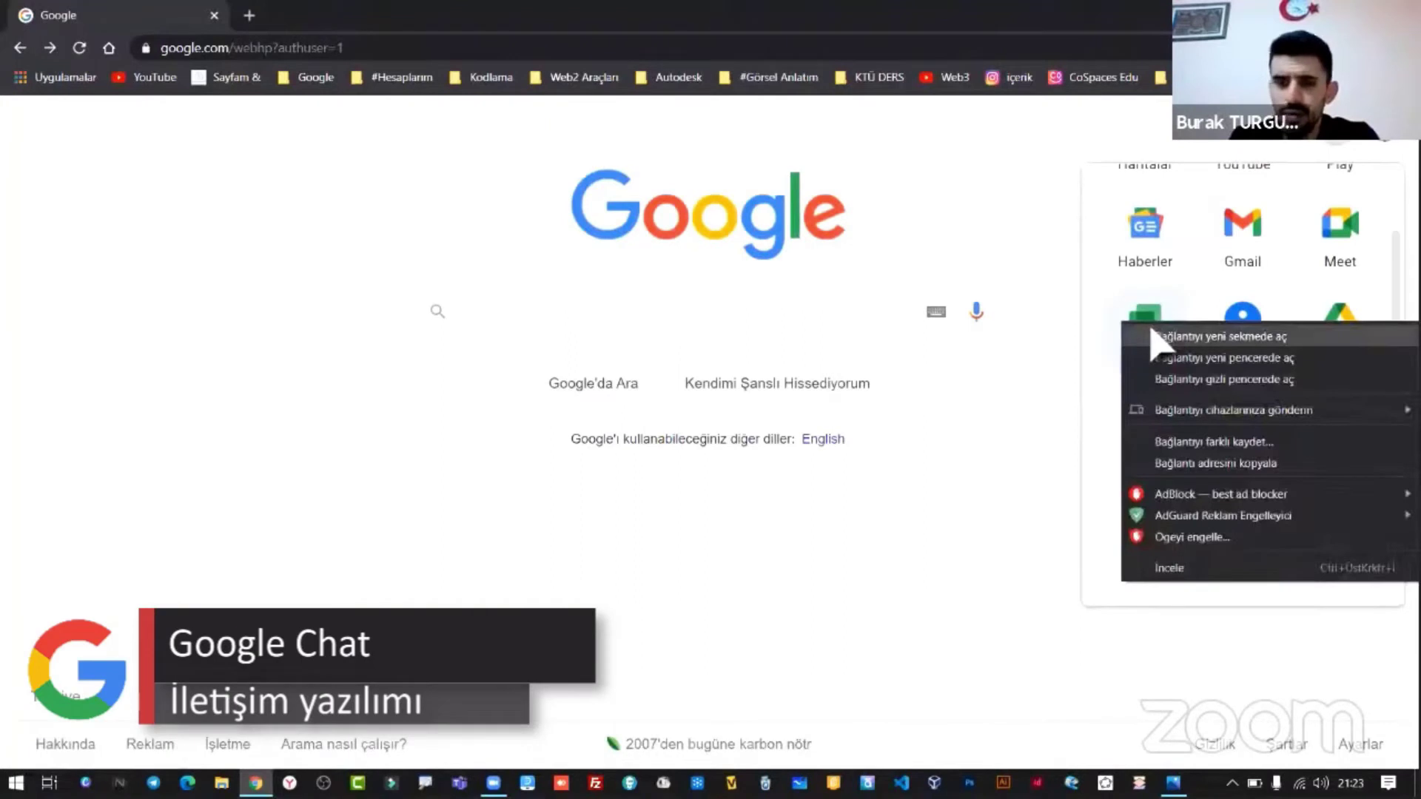
{"action": "left_click", "coordinate": [1184, 336]}
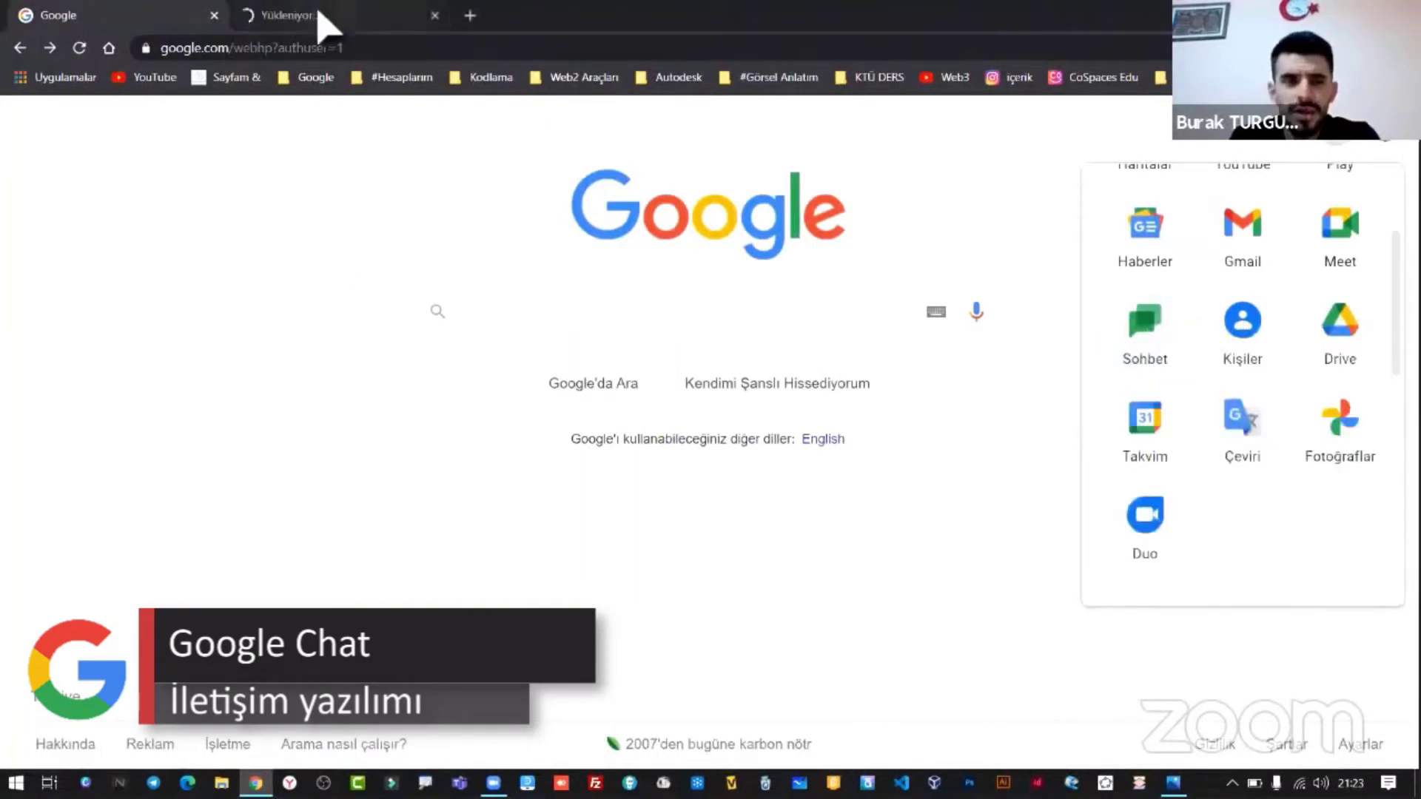
{"action": "left_click", "coordinate": [327, 25]}
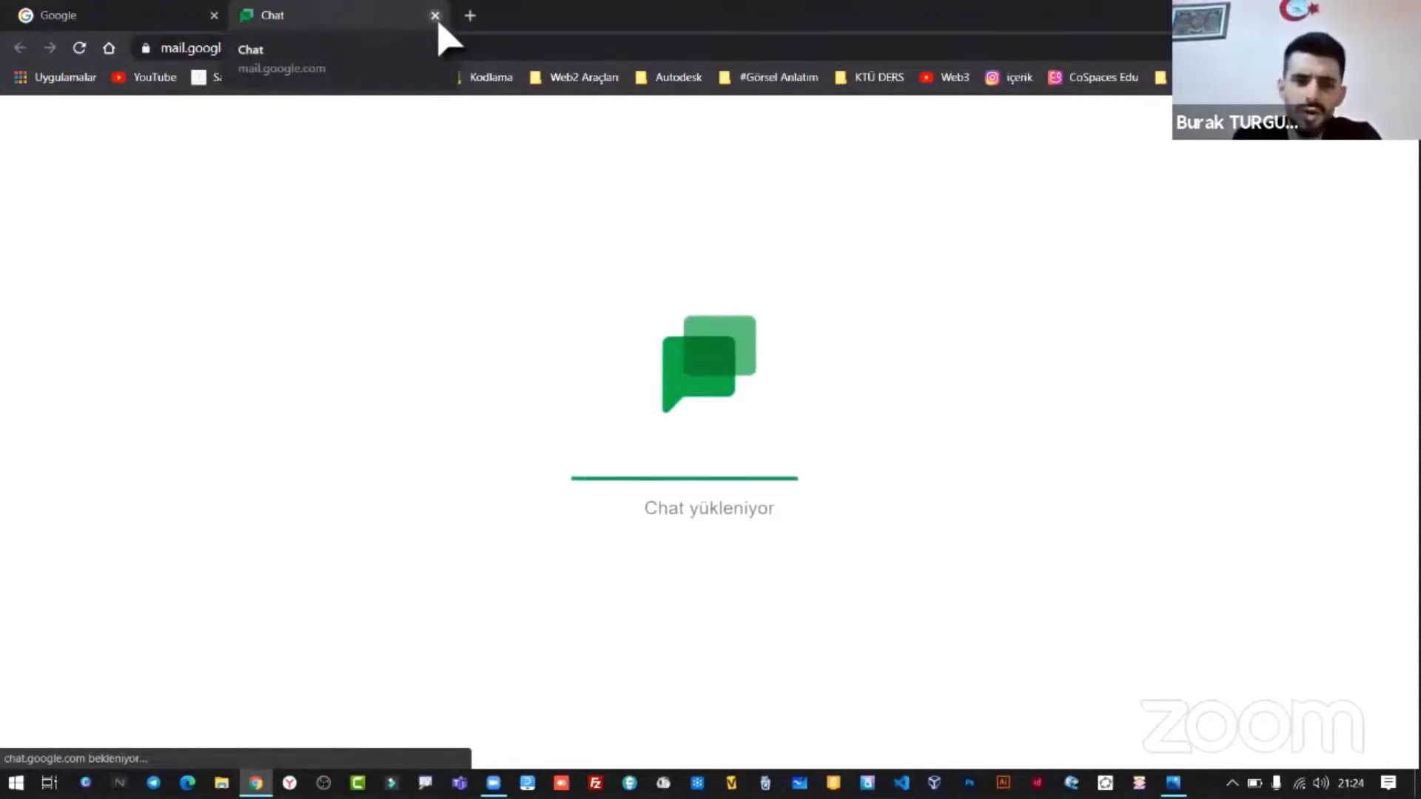
{"action": "left_click", "coordinate": [436, 17]}
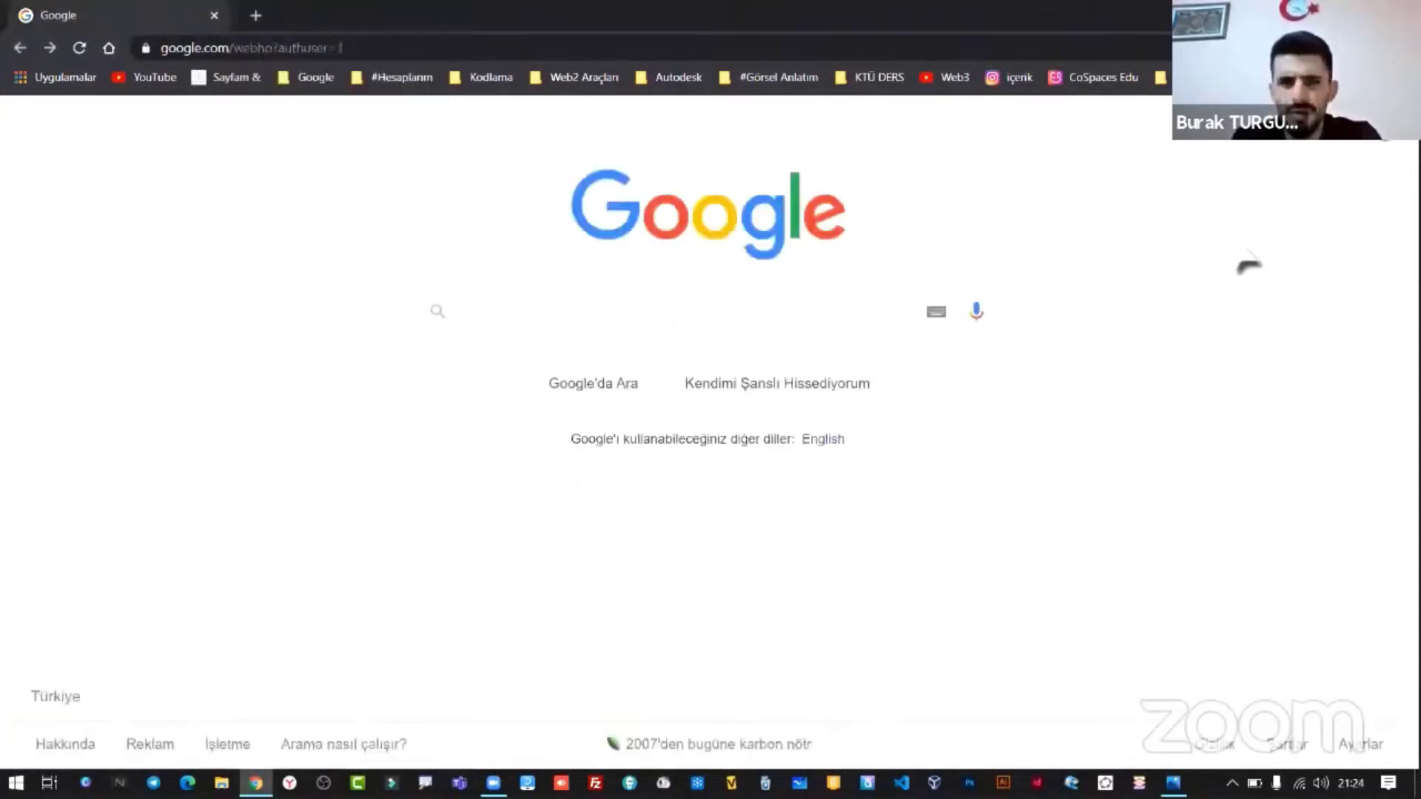
- Open Google Takvim from the Google apps list in a new tab and switch to it
{"action": "left_click", "coordinate": [1338, 156]}
{"action": "scroll", "coordinate": [1249, 374], "scroll_direction": "down", "scroll_amount": 3}
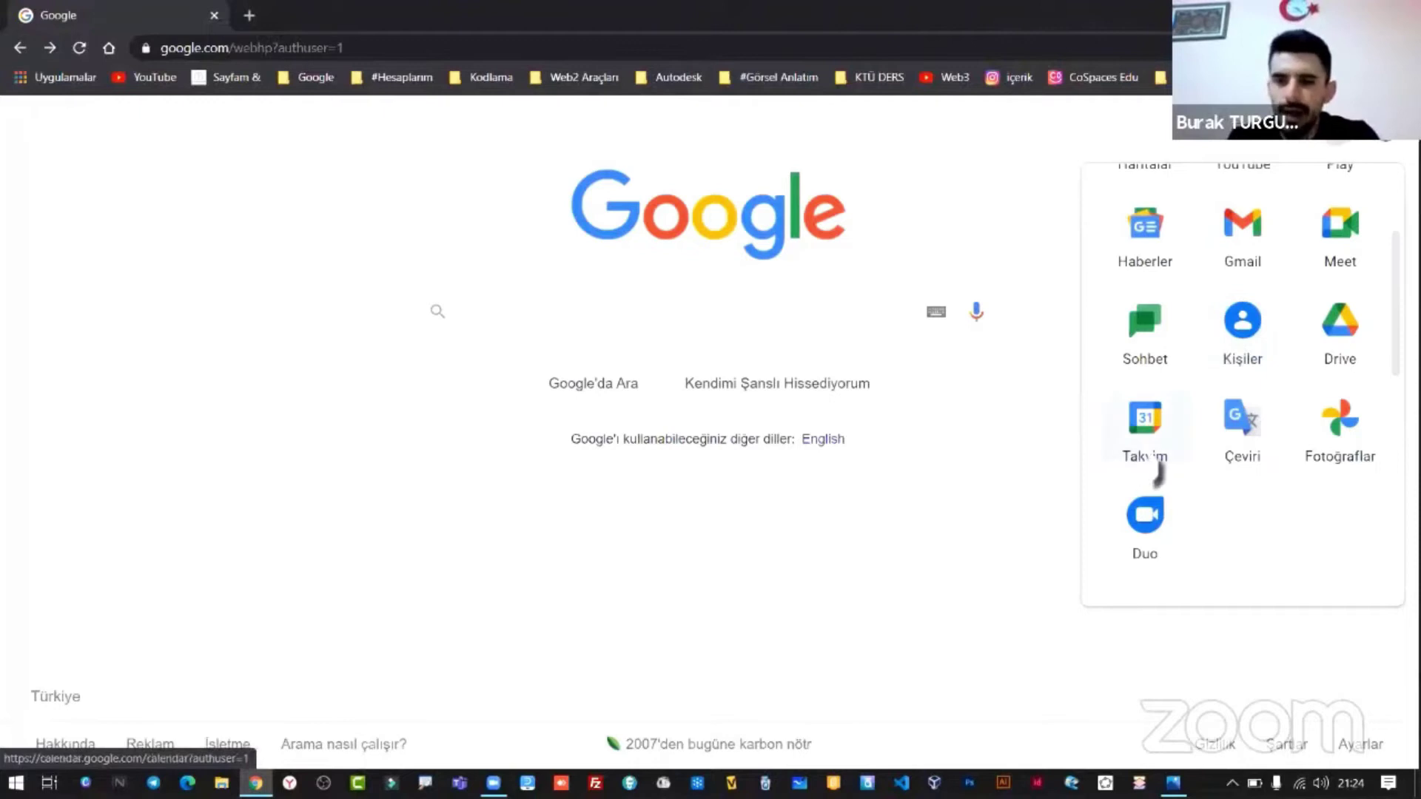
{"action": "right_click", "coordinate": [1152, 455]}
{"action": "left_click", "coordinate": [1184, 464]}
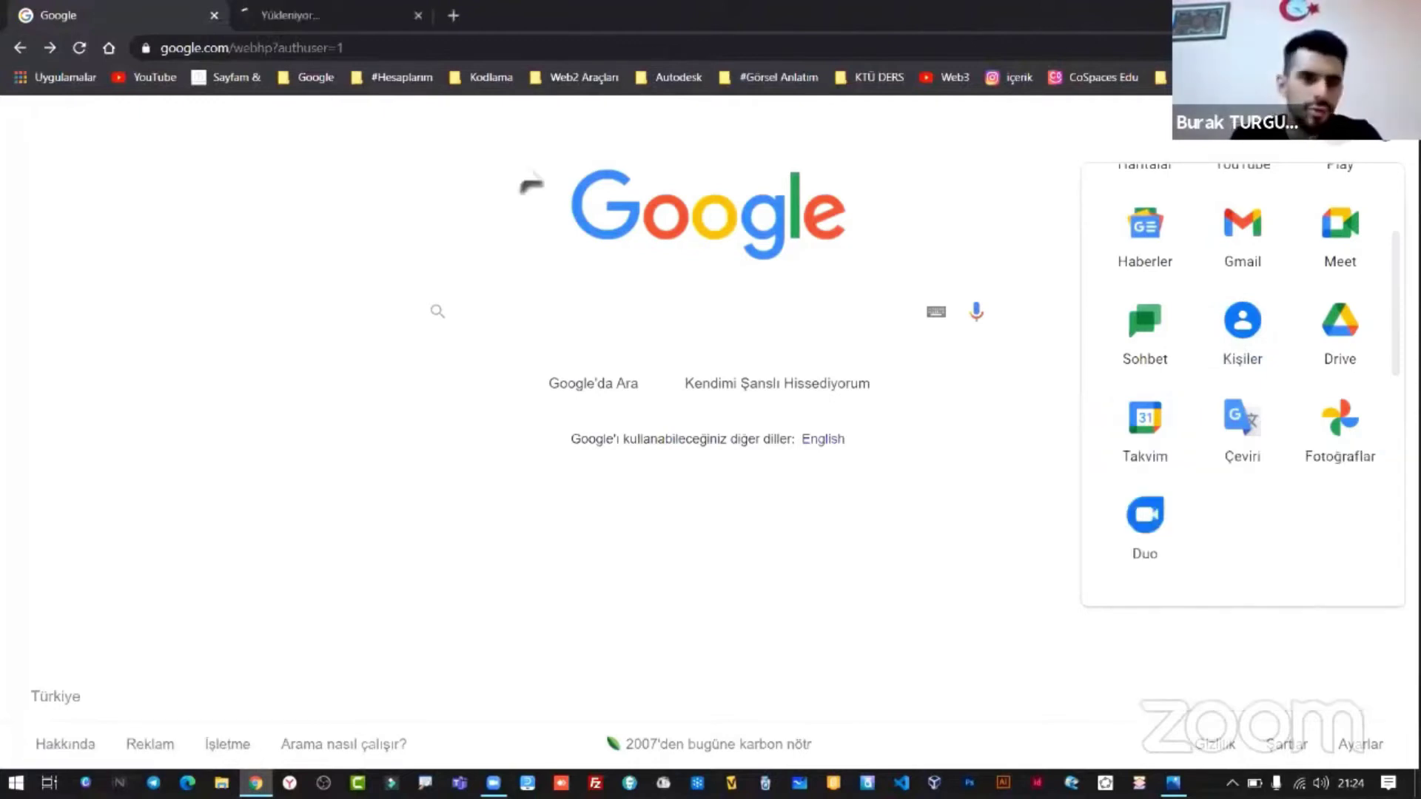
{"action": "left_click", "coordinate": [331, 21]}
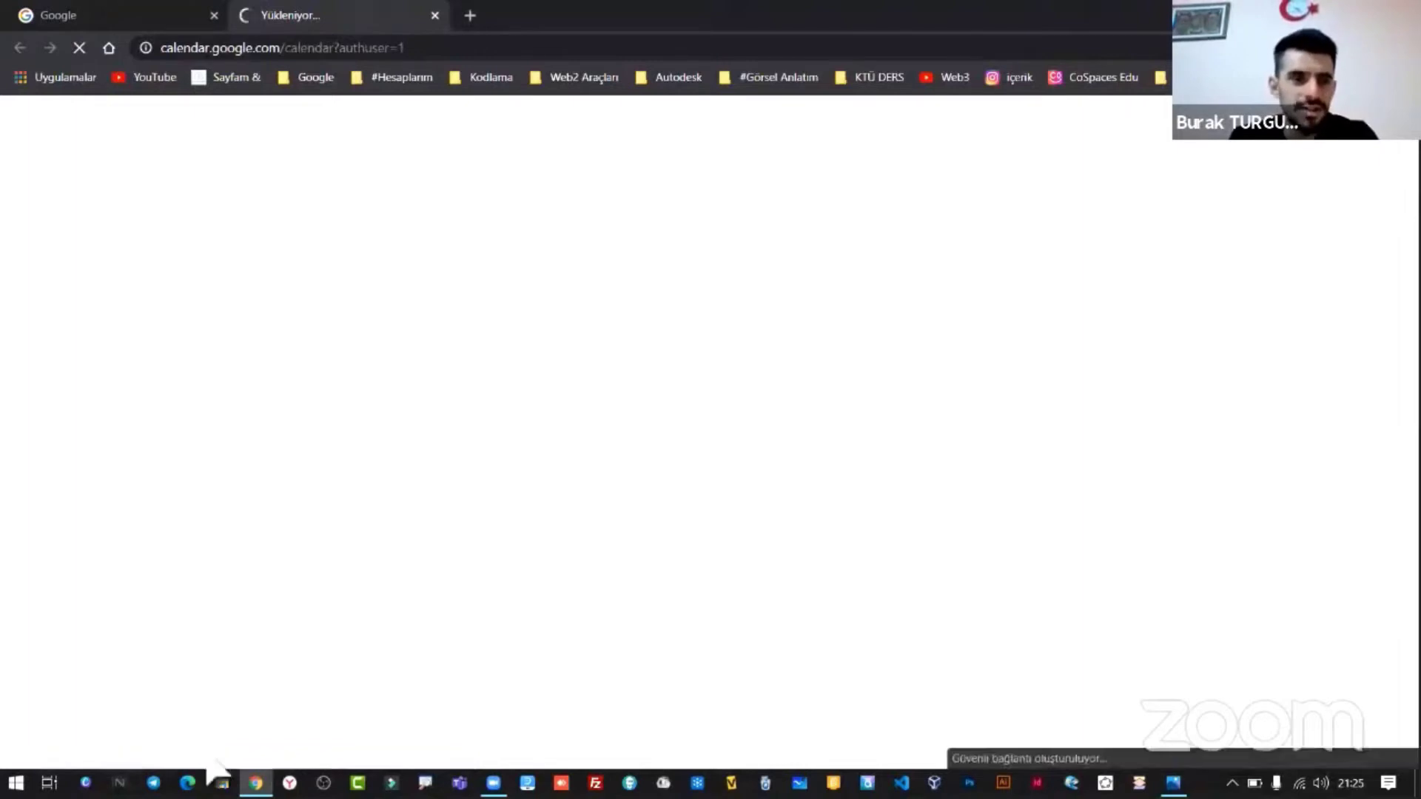
{"action": "left_click", "coordinate": [255, 783]}
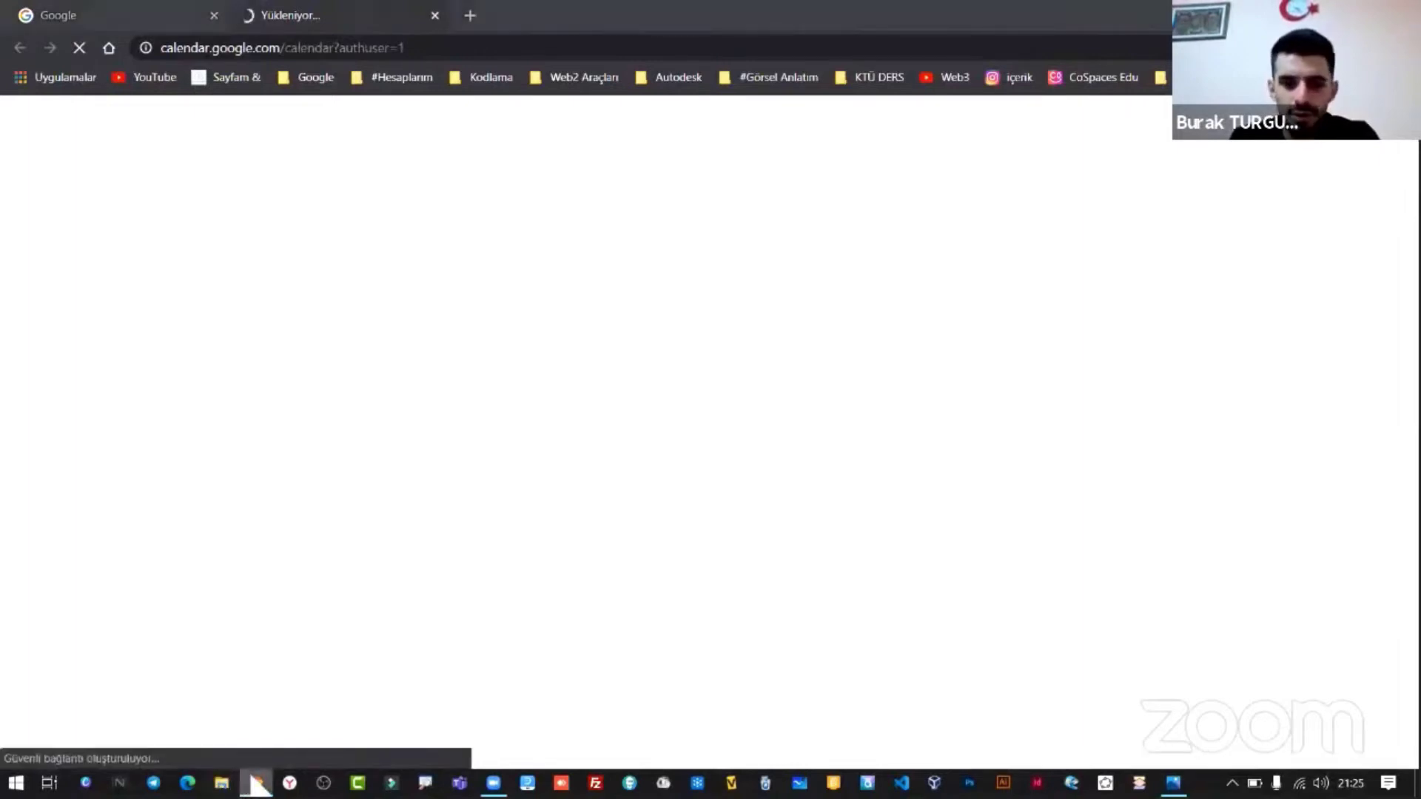
{"action": "left_click", "coordinate": [255, 782]}
{"action": "left_click", "coordinate": [255, 783]}
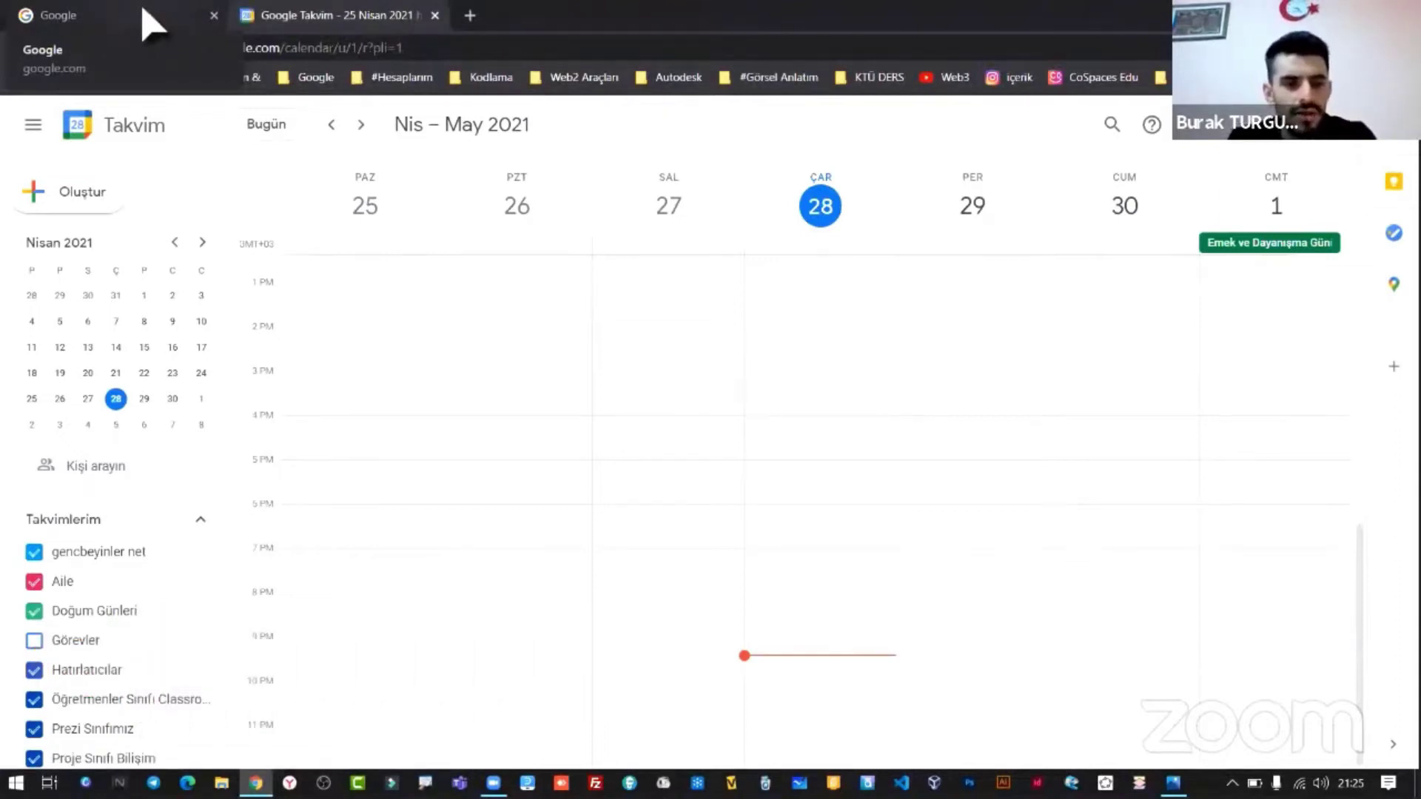
- Look through the calendar list in Takvim and view the new event form, closing it without saving
{"action": "scroll", "coordinate": [89, 501], "scroll_direction": "down", "scroll_amount": 2}
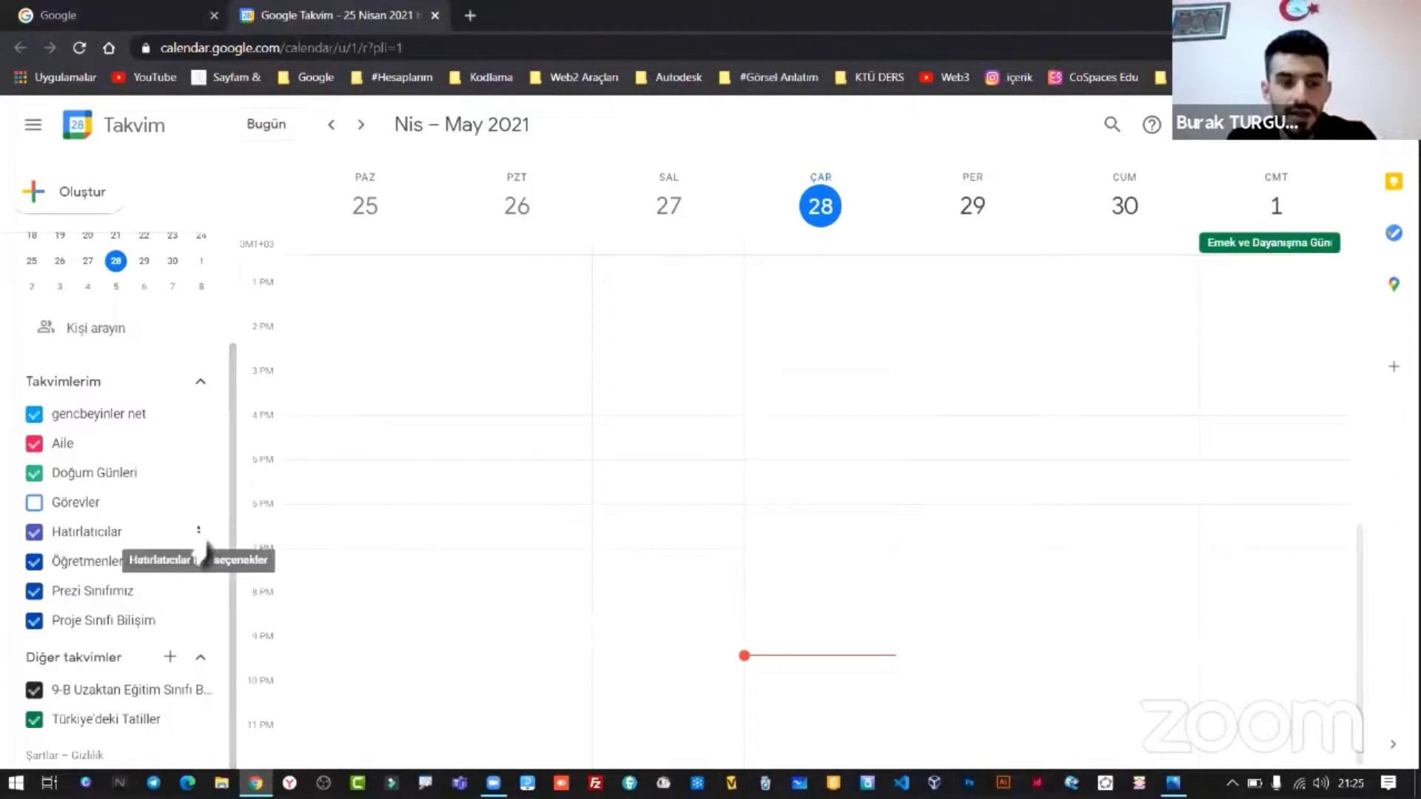
{"action": "scroll", "coordinate": [158, 460], "scroll_direction": "up", "scroll_amount": 2}
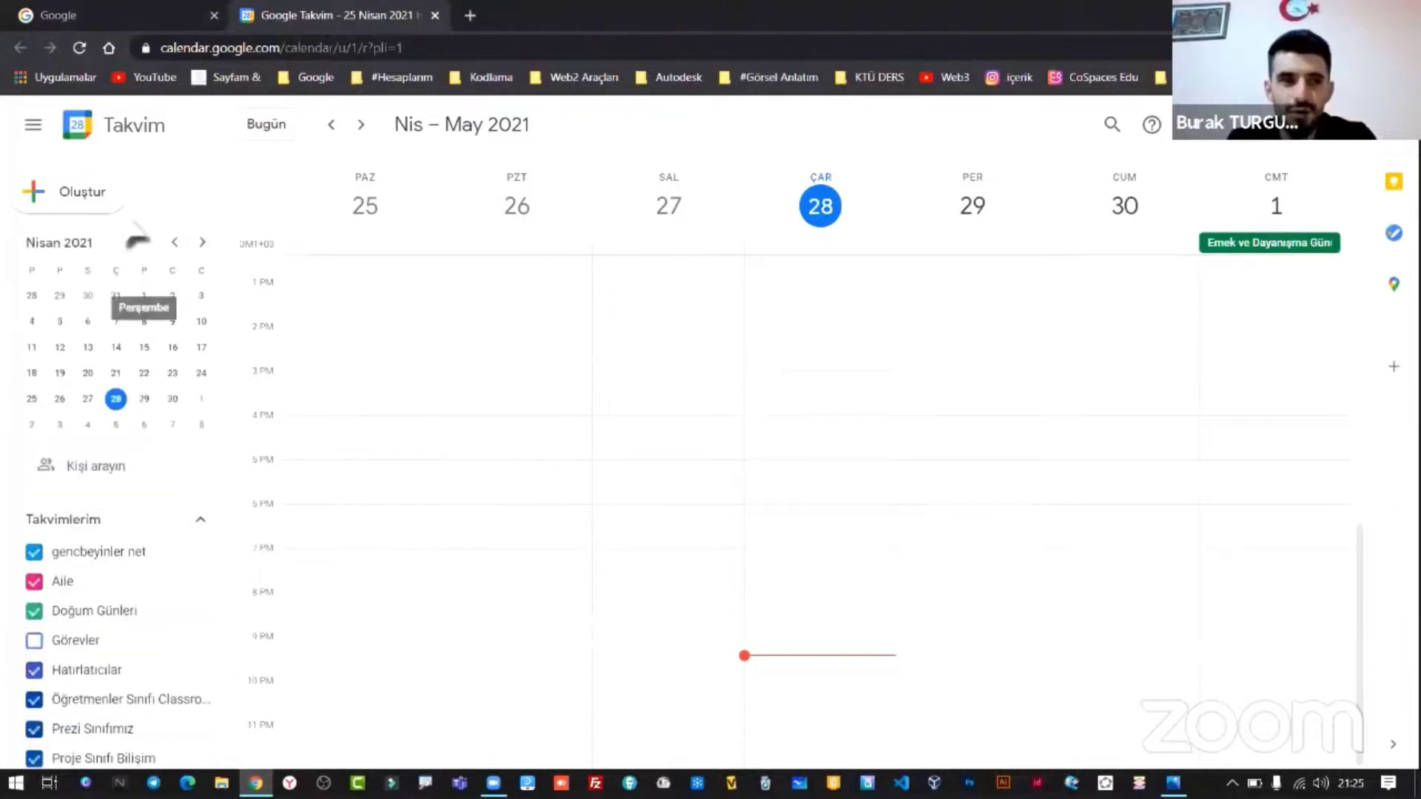
{"action": "left_click", "coordinate": [83, 194]}
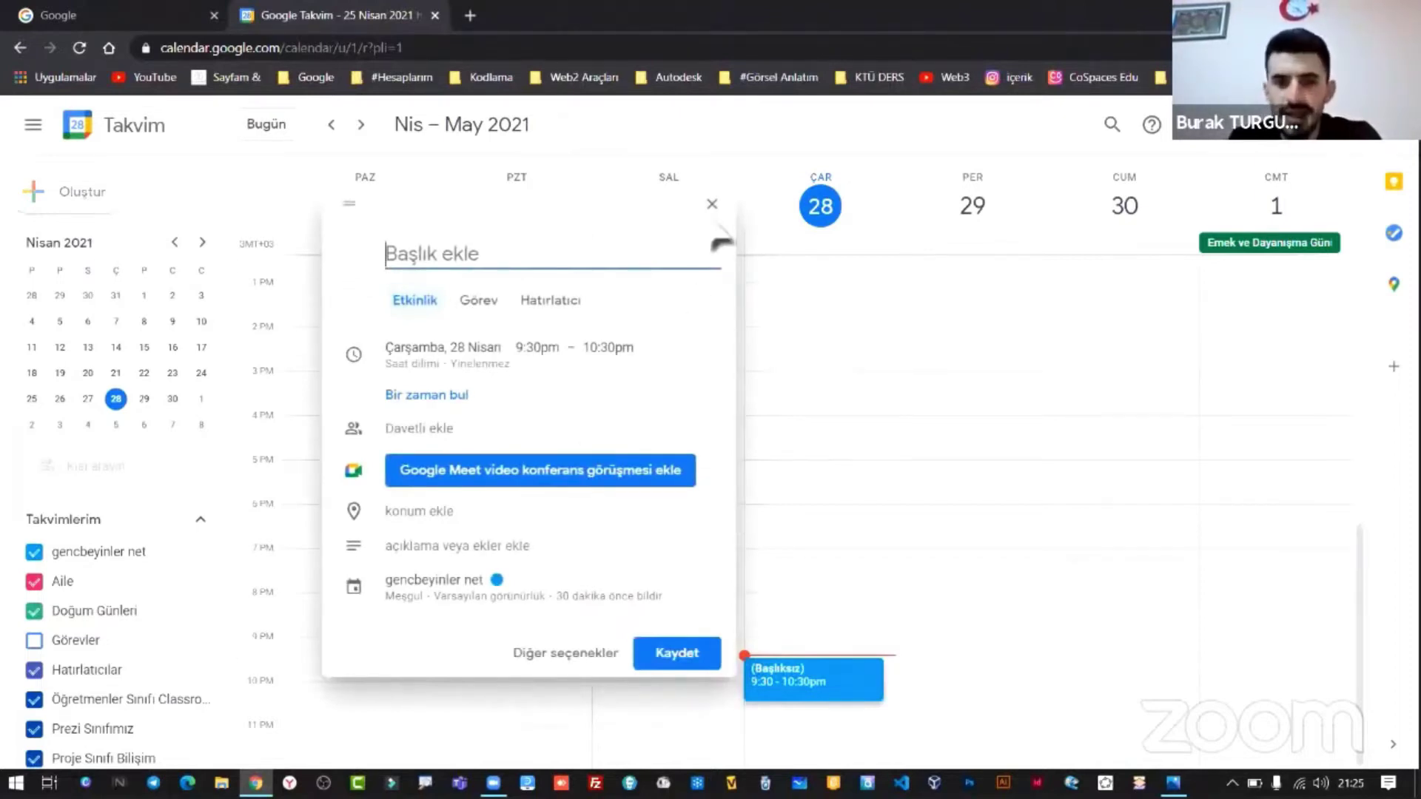
{"action": "left_click", "coordinate": [712, 204]}
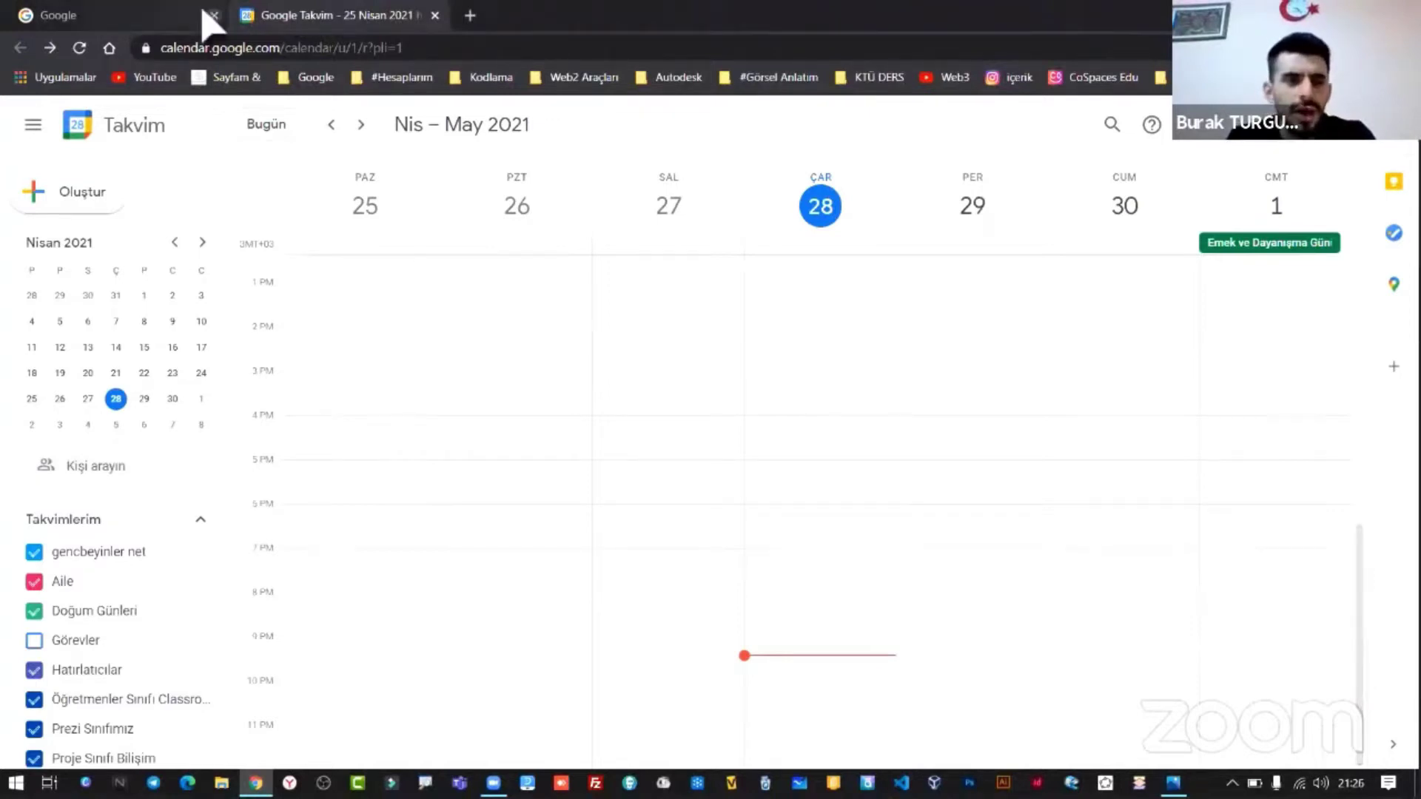
- Close the Takvim tab and open the time.graphics site in a new tab
{"action": "left_click", "coordinate": [435, 15]}
{"action": "left_click", "coordinate": [248, 16]}
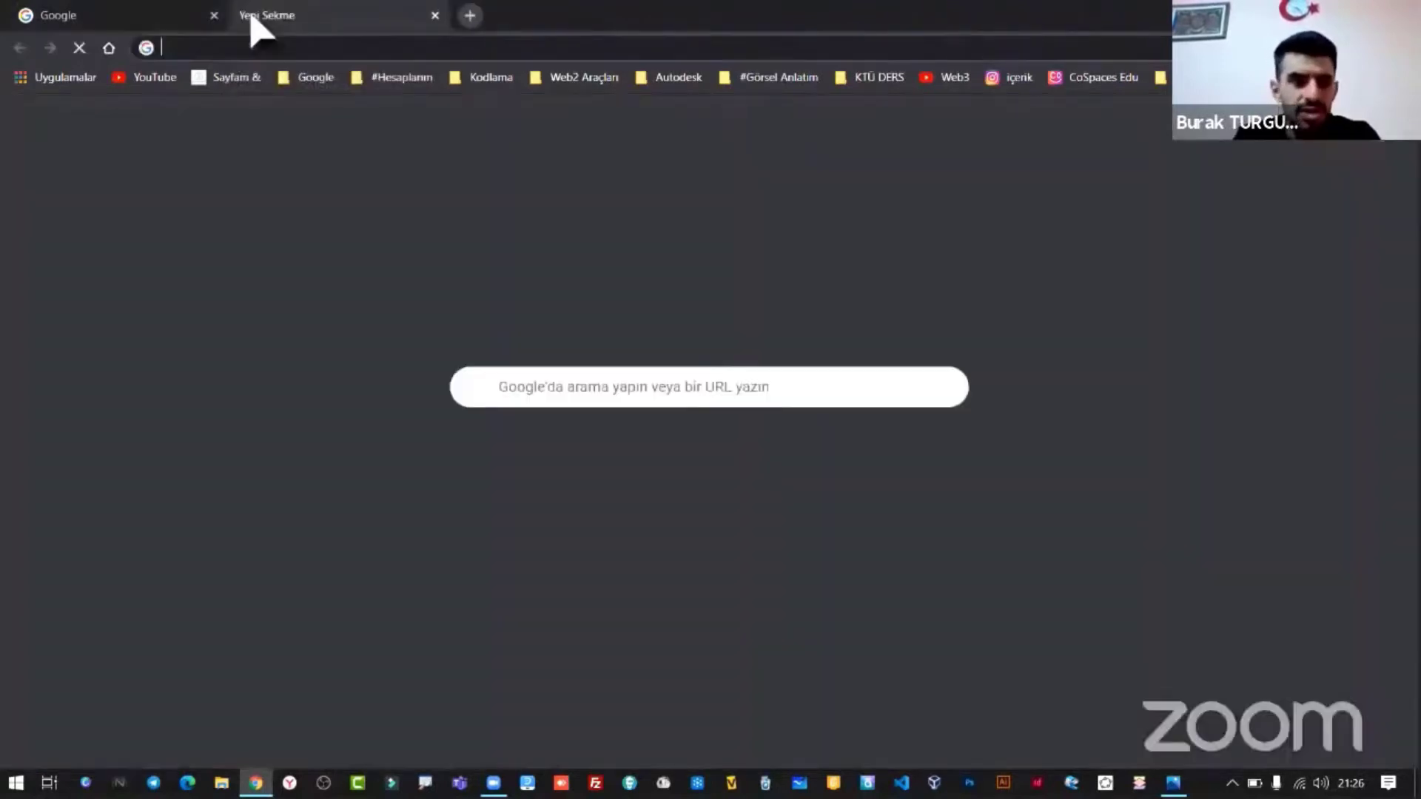
{"action": "type", "text": "time"}
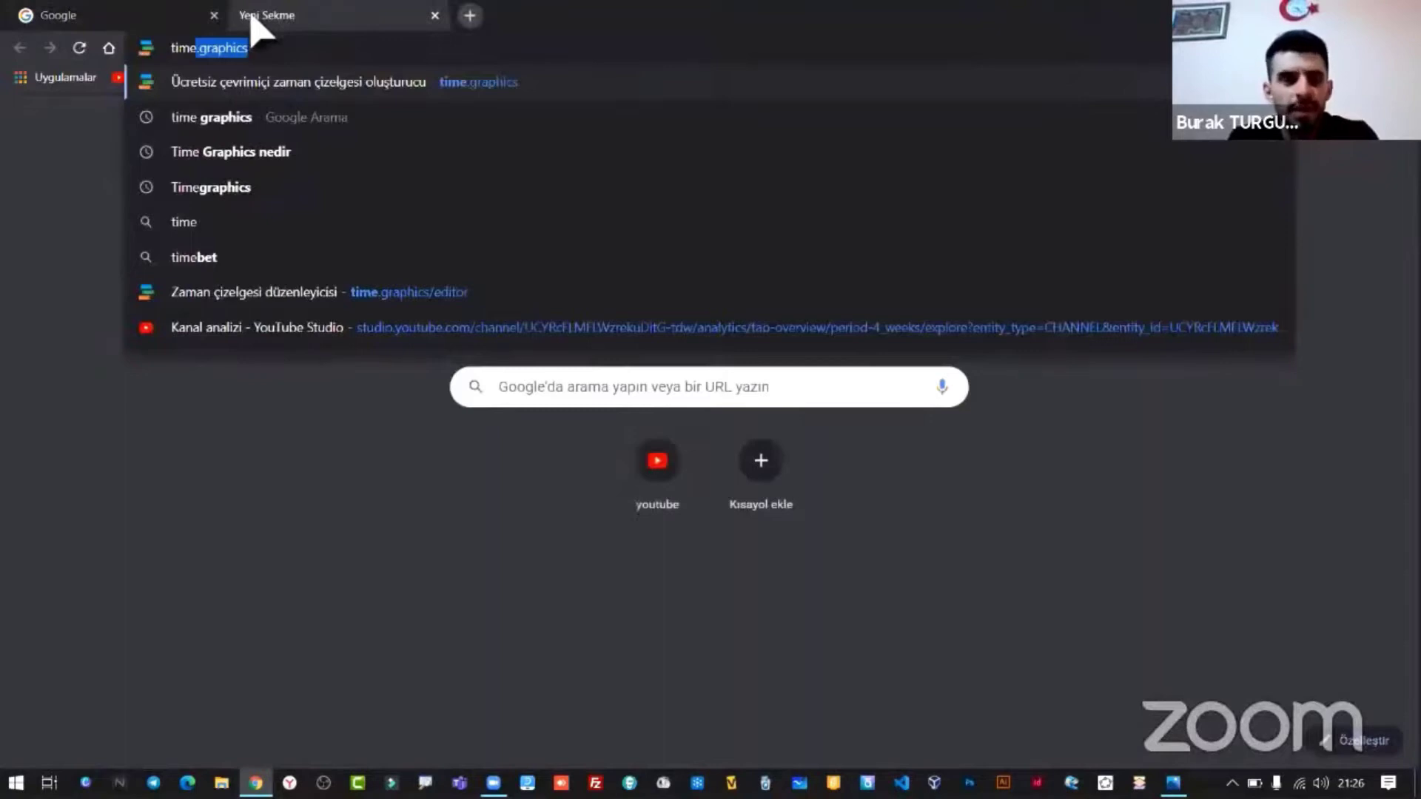
{"action": "key", "text": "Return"}
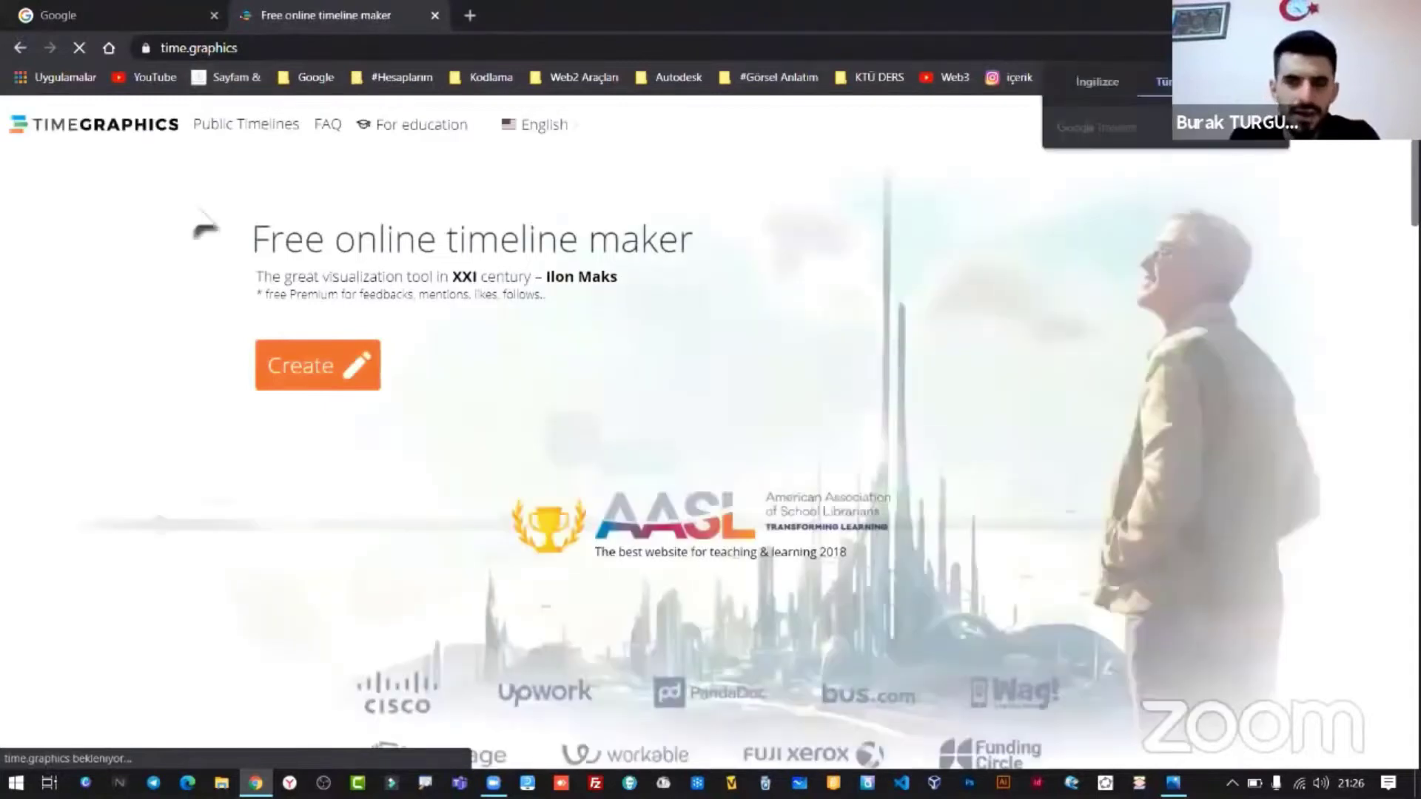
- Start a new timeline in the time.graphics editor and zoom the time axis to the months of 2013
{"action": "left_click", "coordinate": [302, 368]}
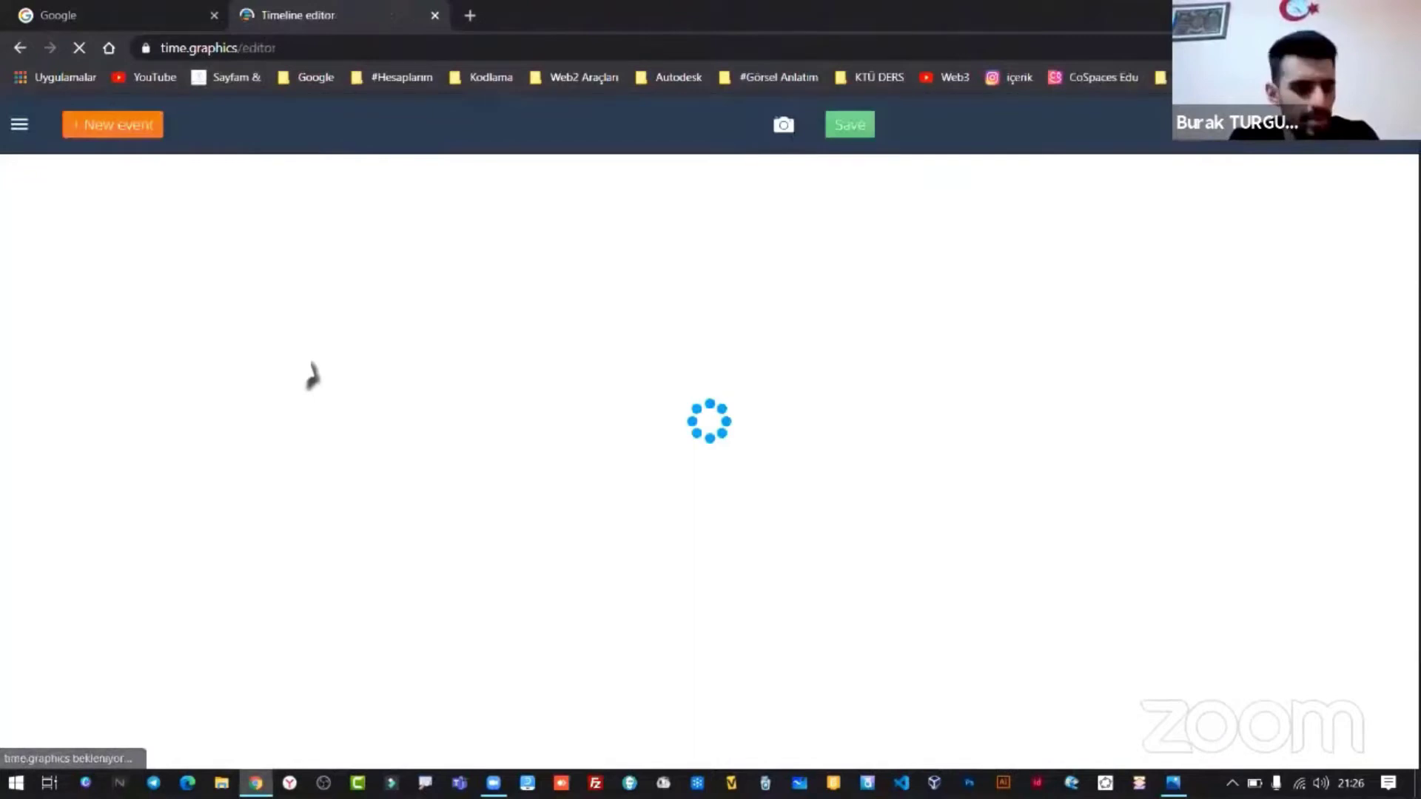
{"action": "scroll", "coordinate": [742, 404], "scroll_direction": "up", "scroll_amount": 2}
{"action": "scroll", "coordinate": [635, 402], "scroll_direction": "up", "scroll_amount": 3}
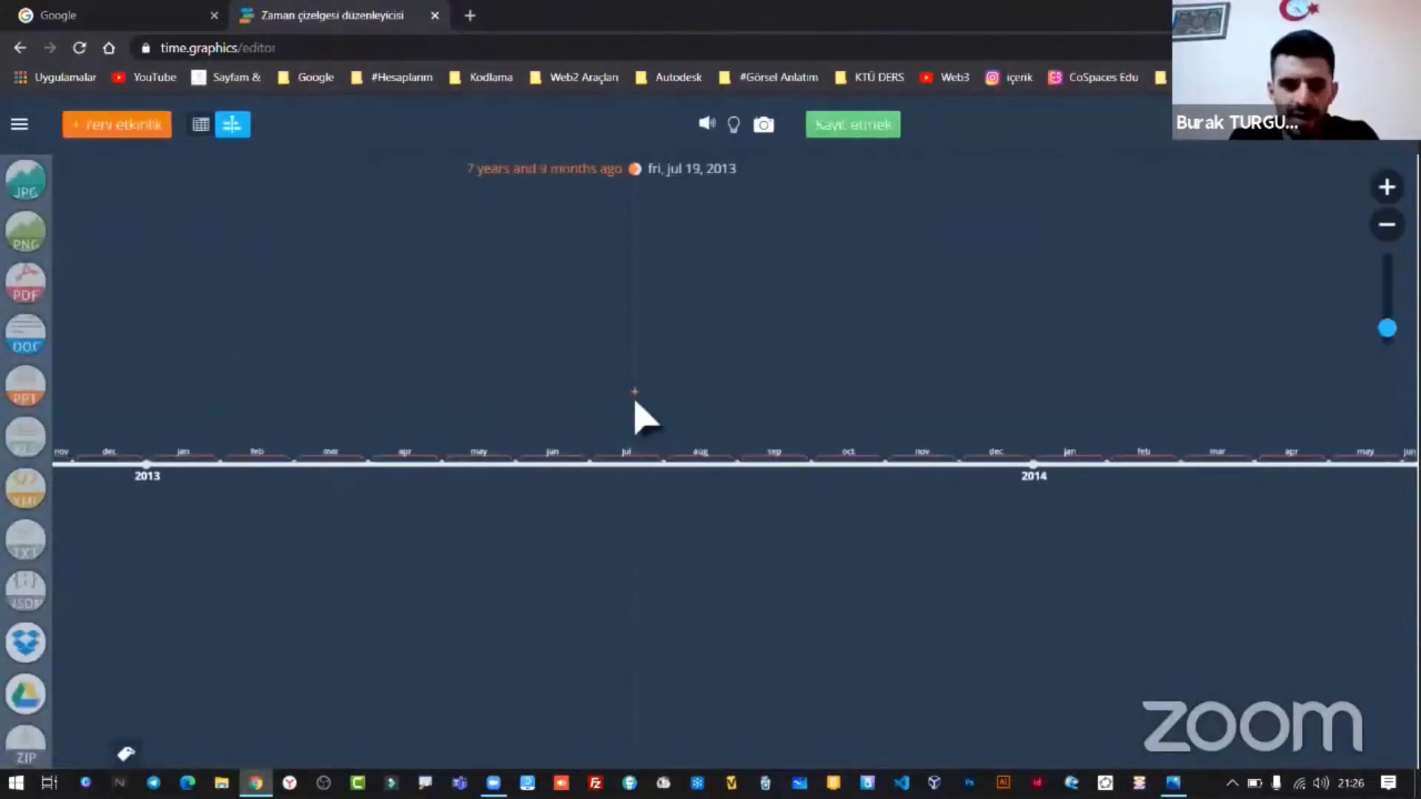
- Close the time.graphics editor, open Google Çeviri from the Google apps list in a new tab and switch to it
{"action": "scroll", "coordinate": [636, 403], "scroll_direction": "up", "scroll_amount": 2}
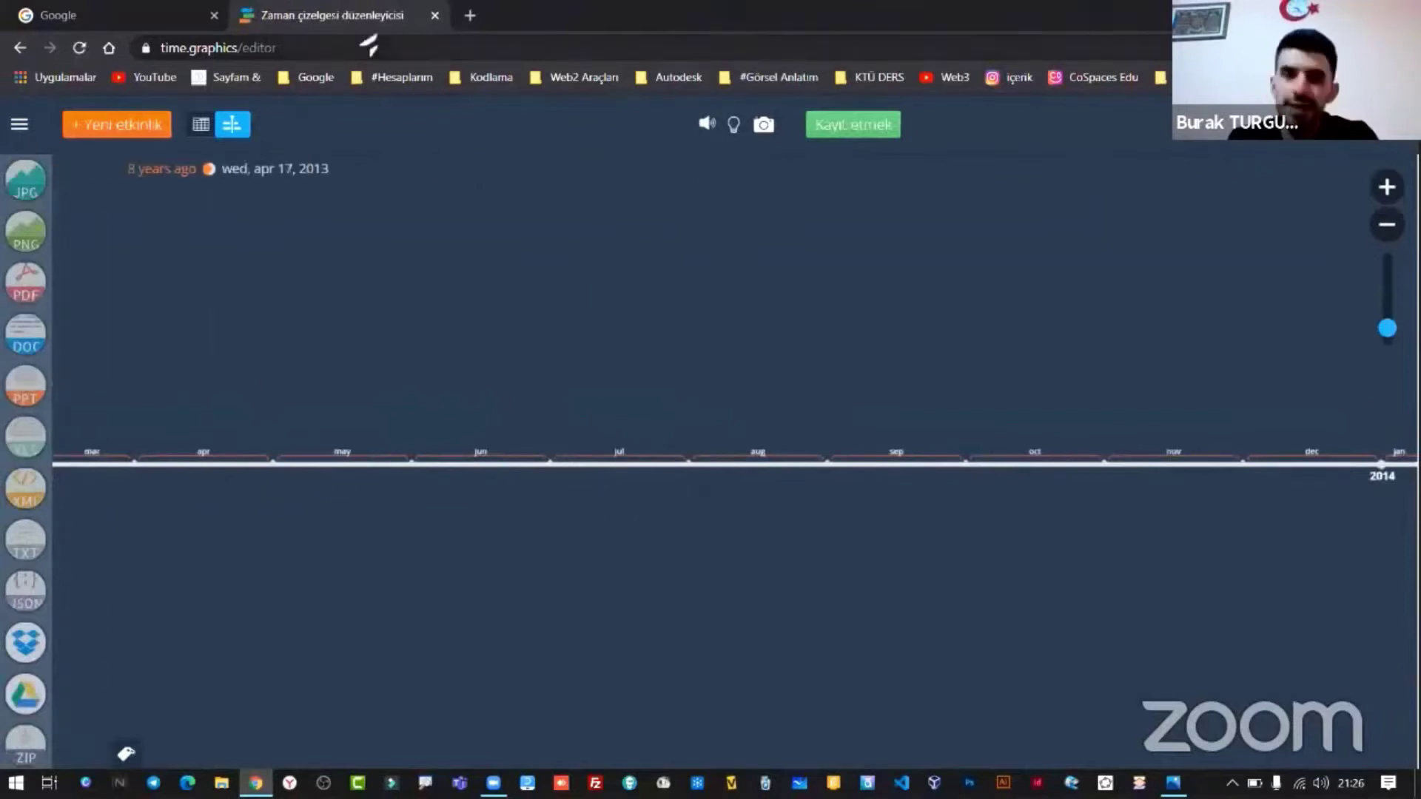
{"action": "left_click", "coordinate": [436, 16]}
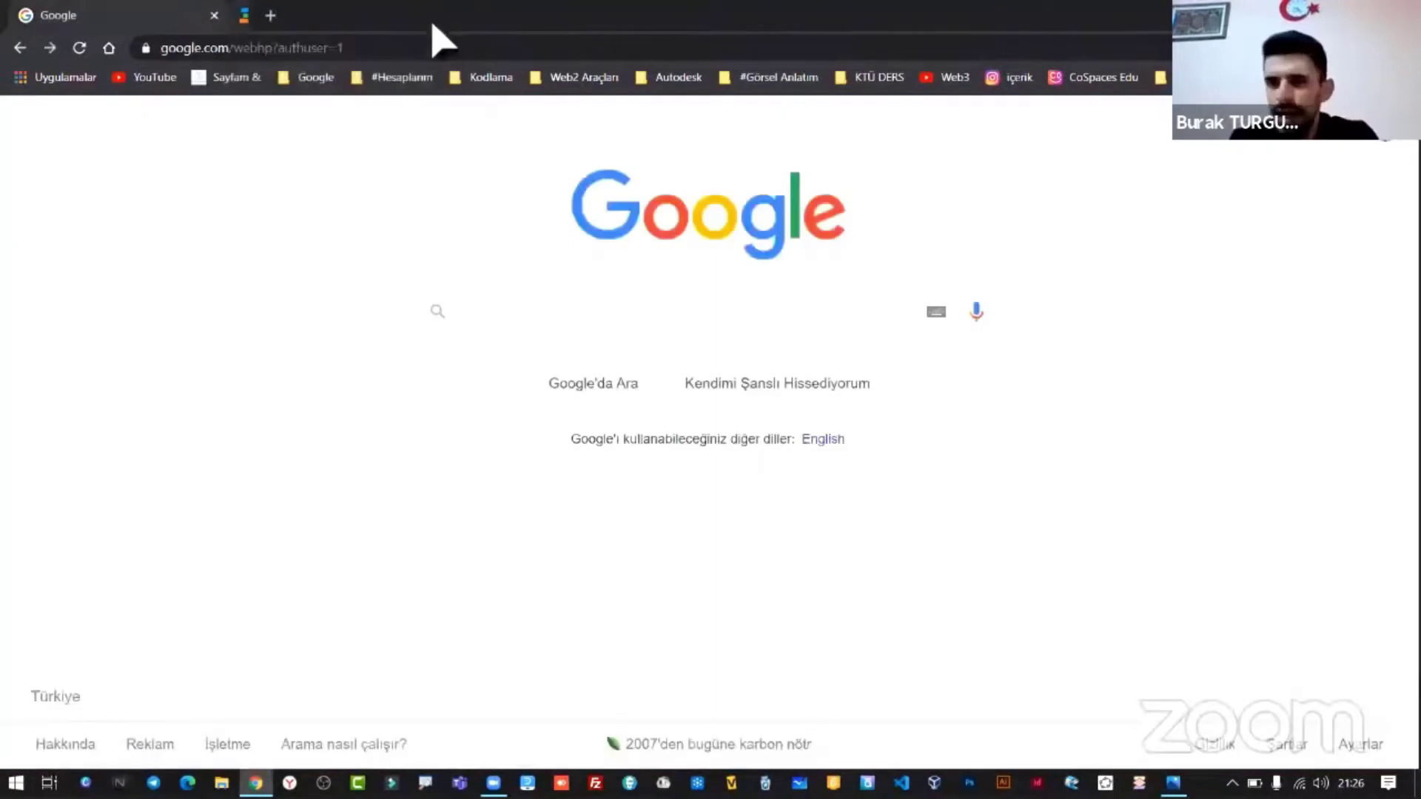
{"action": "left_click", "coordinate": [1347, 156]}
{"action": "scroll", "coordinate": [1295, 279], "scroll_direction": "down", "scroll_amount": 4}
{"action": "right_click", "coordinate": [1242, 319]}
{"action": "left_click", "coordinate": [1244, 330]}
{"action": "left_click", "coordinate": [307, 16]}
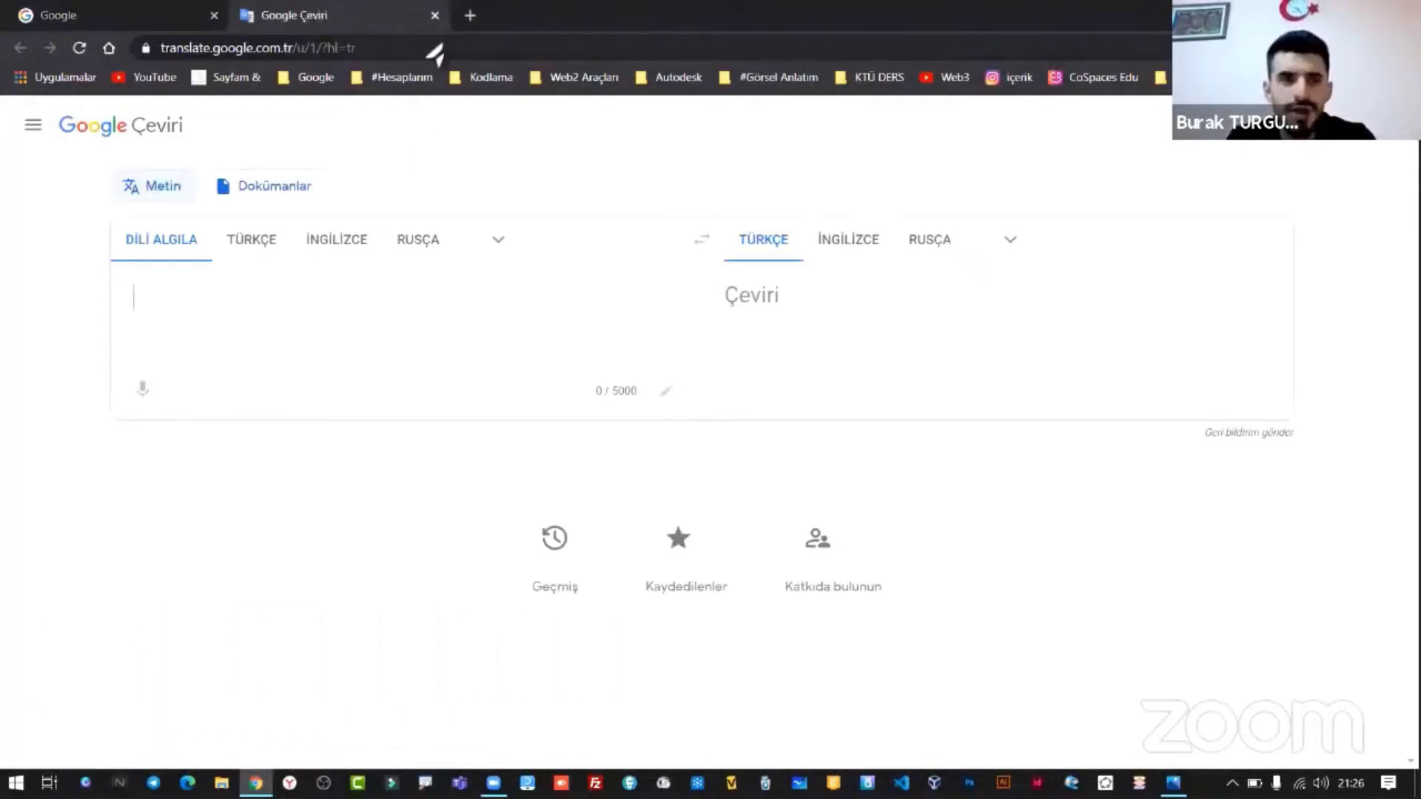
- Open Microsoft's Office 365 Eğitim page in another tab and return to the Google Çeviri tab
{"action": "left_click", "coordinate": [470, 16]}
{"action": "type", "text": "m"}
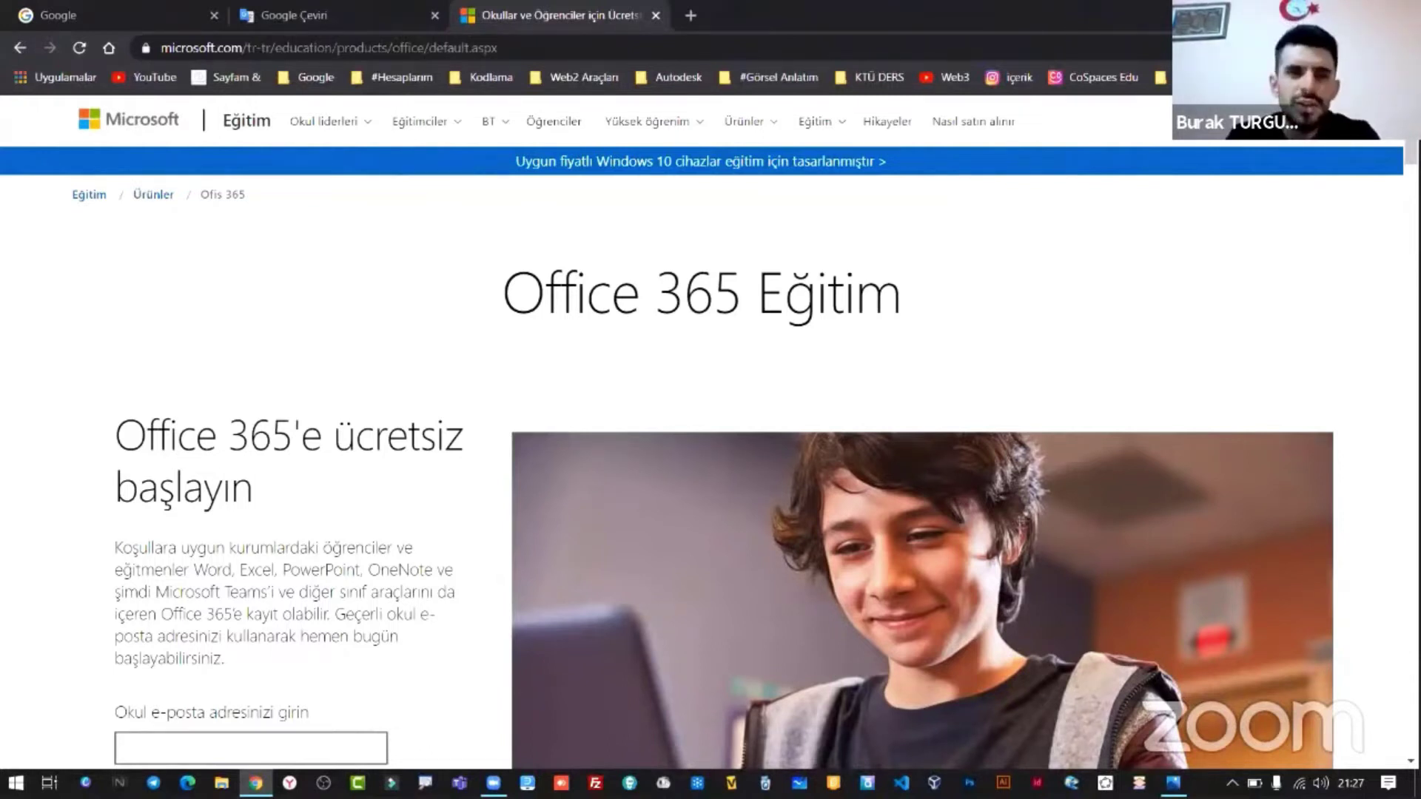
{"action": "key", "text": "ctrl+shift+Tab"}
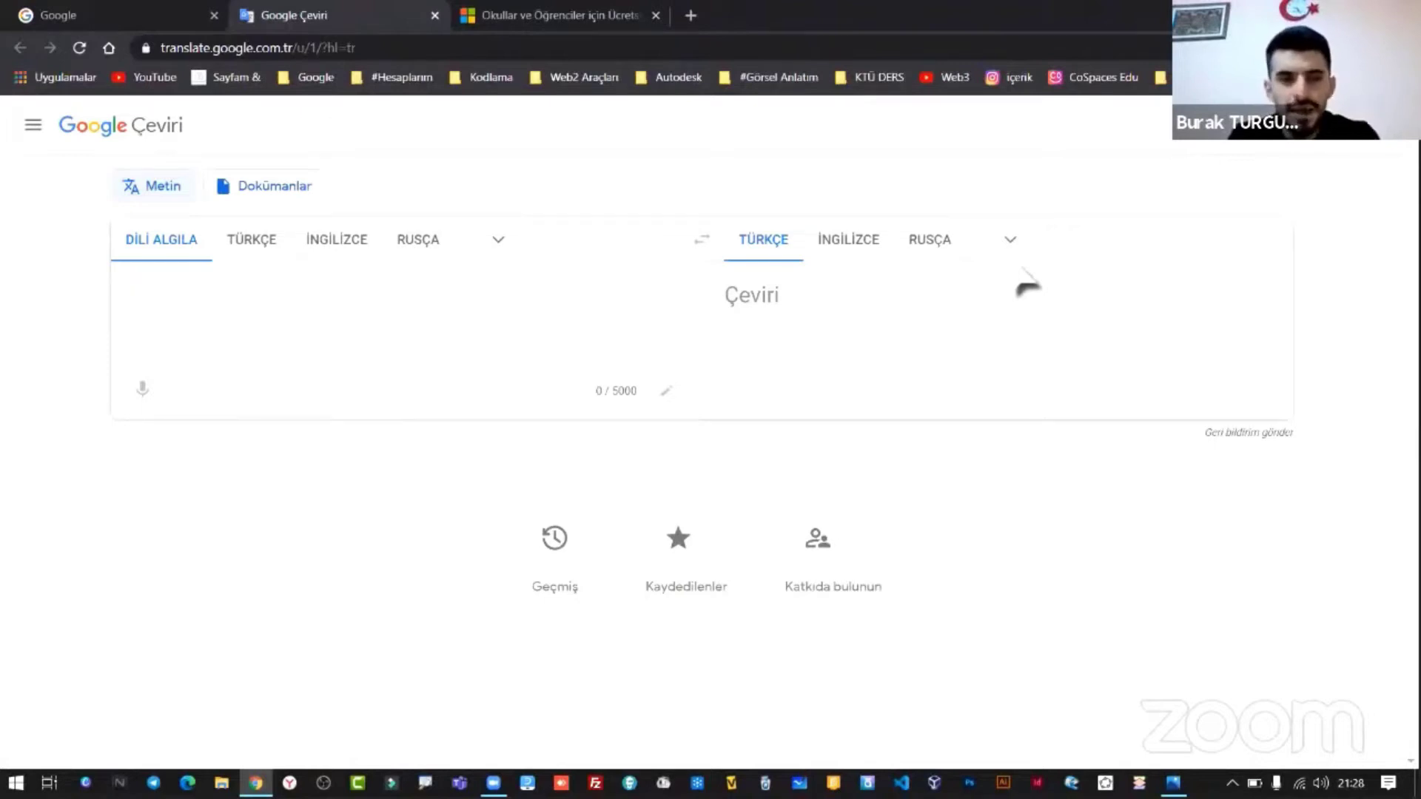
- View the document translation mode in Google Çeviri, and close the Çeviri and Office 365 Eğitim tabs
{"action": "left_click", "coordinate": [265, 195]}
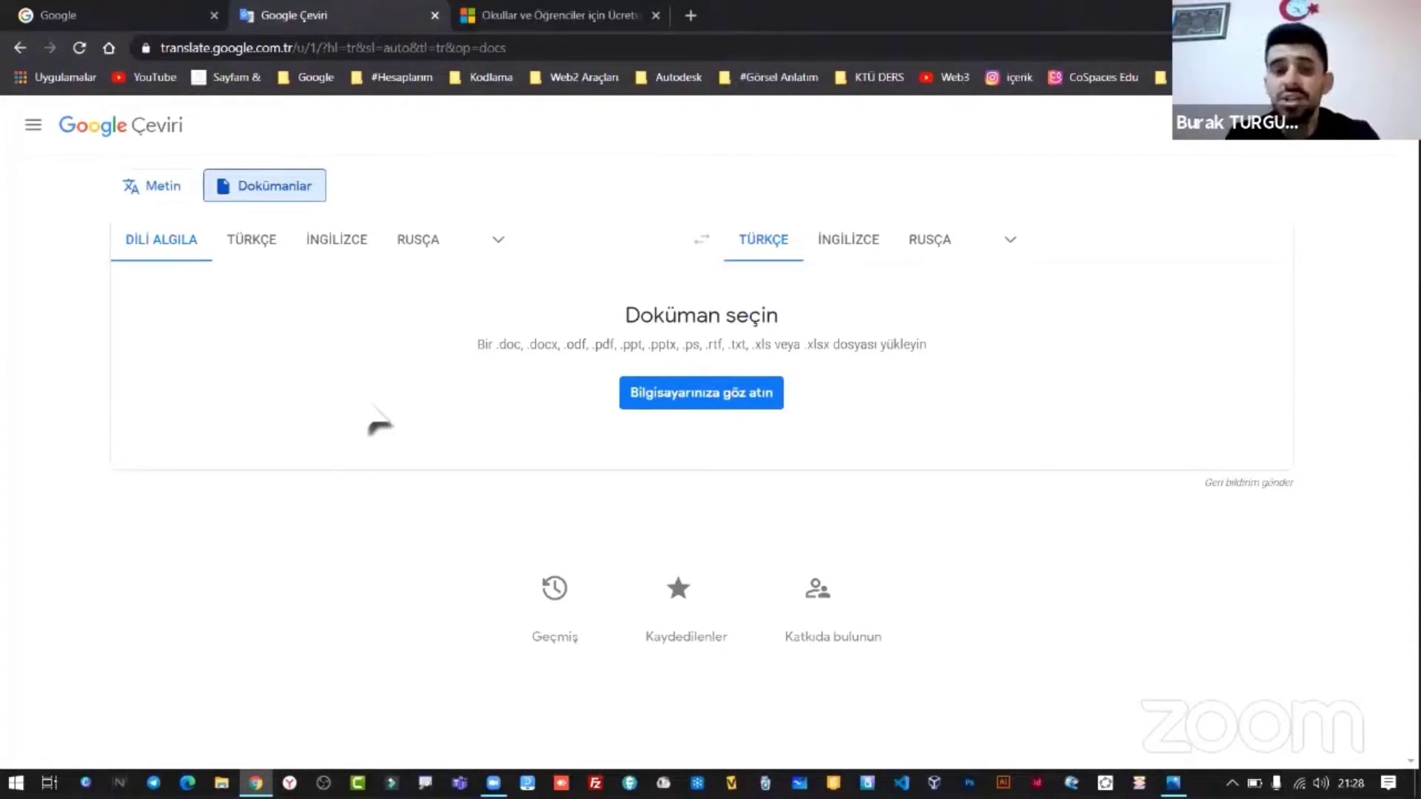
{"action": "left_click", "coordinate": [435, 16]}
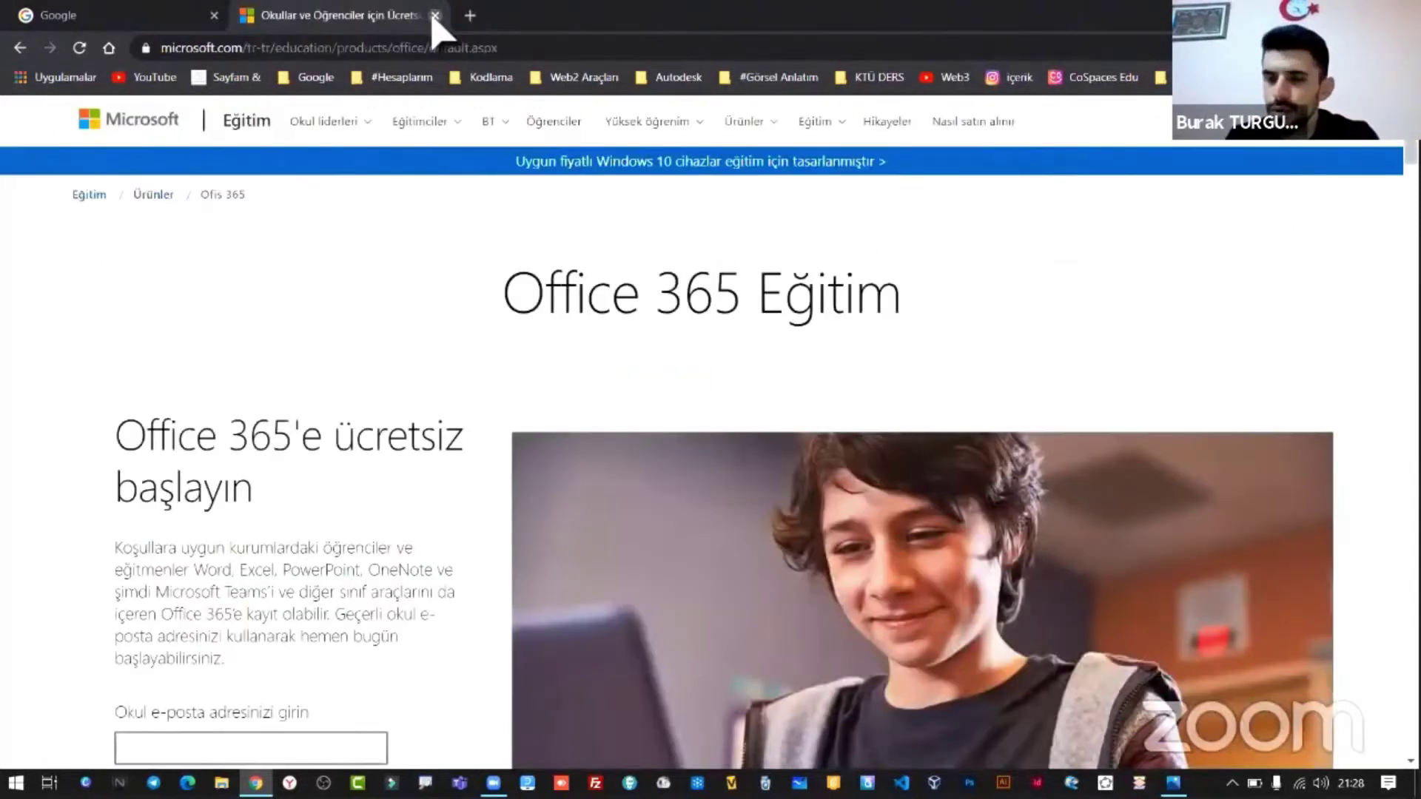
{"action": "left_click", "coordinate": [434, 16]}
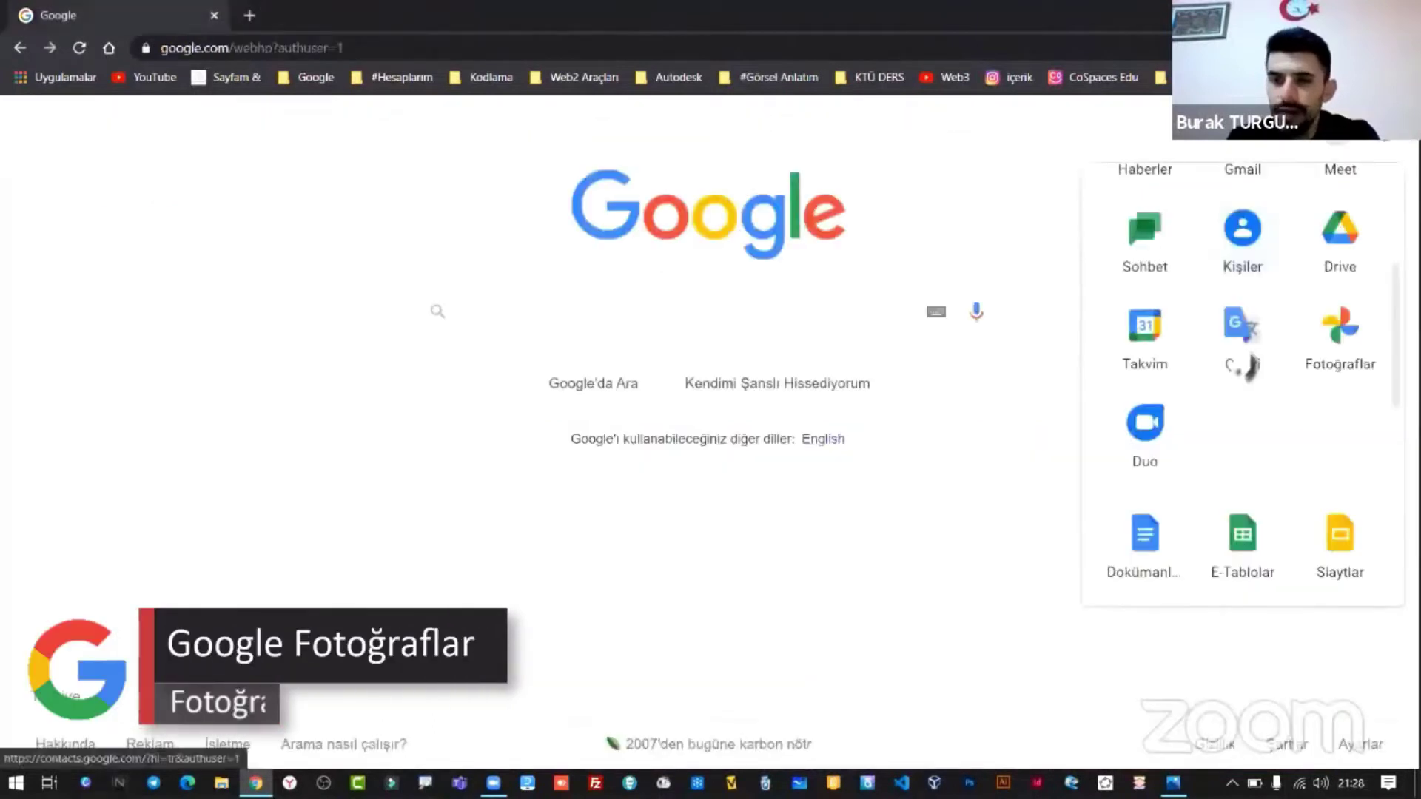
- Open Google Duo from the Google apps list in a new tab, switch to it and close it
{"action": "right_click", "coordinate": [1250, 365]}
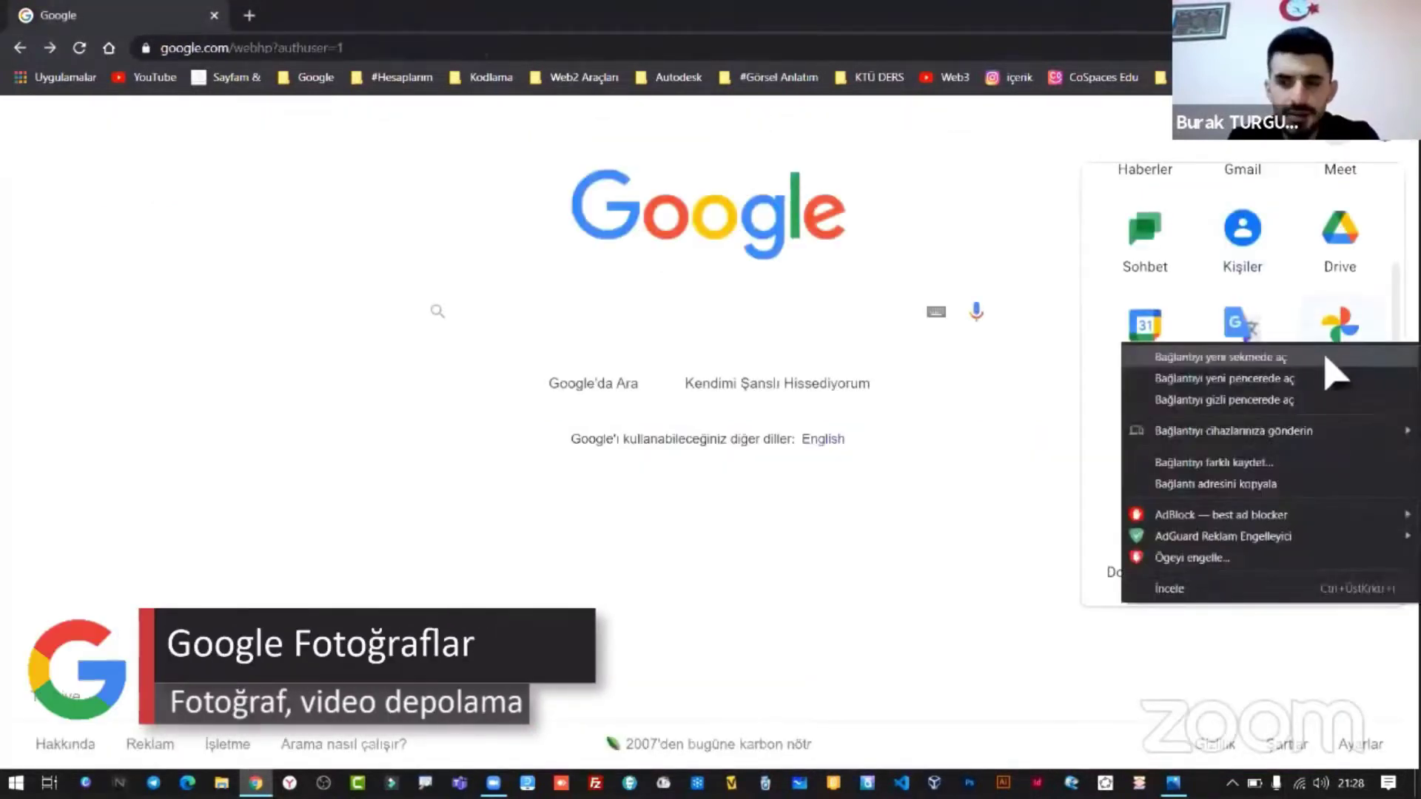
{"action": "left_click", "coordinate": [1028, 20]}
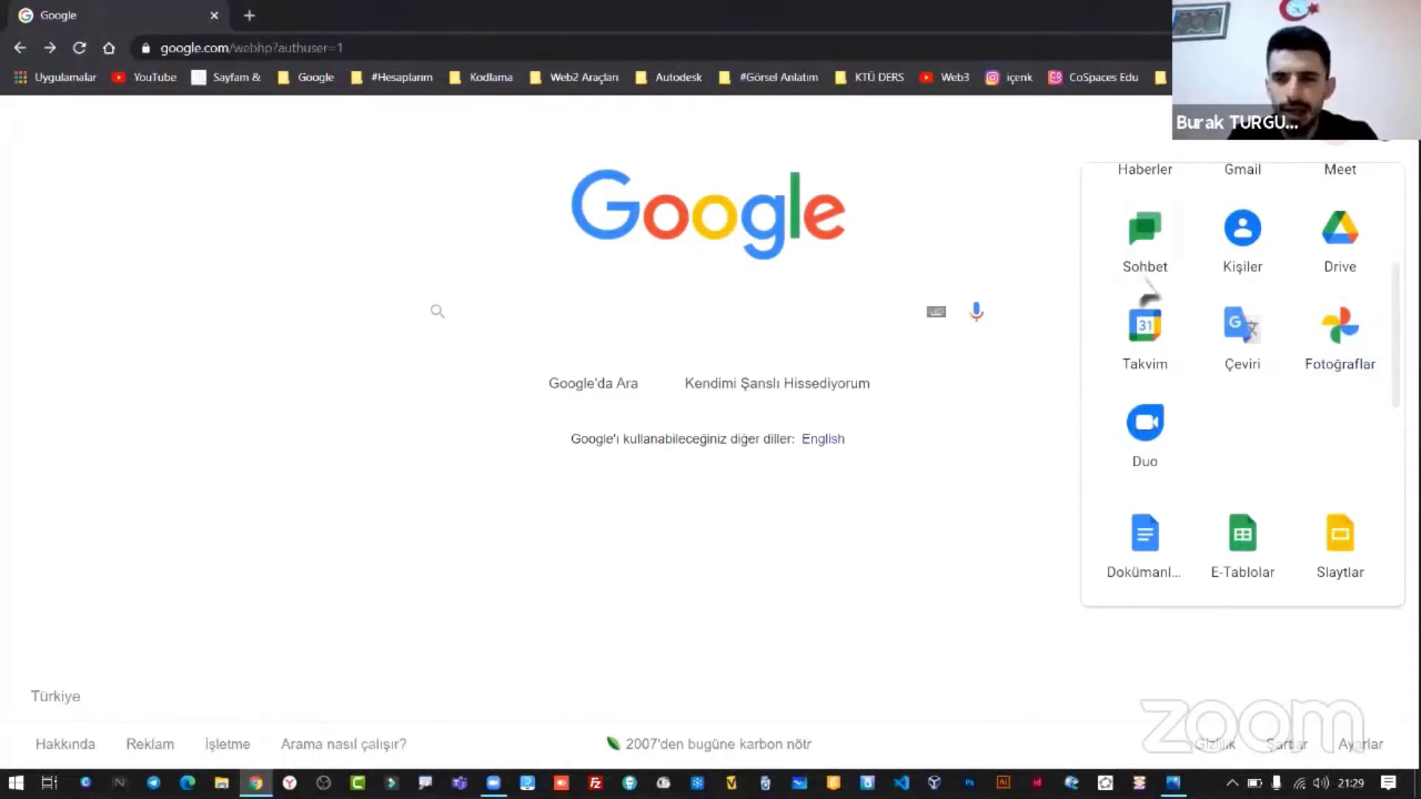
{"action": "right_click", "coordinate": [1155, 433]}
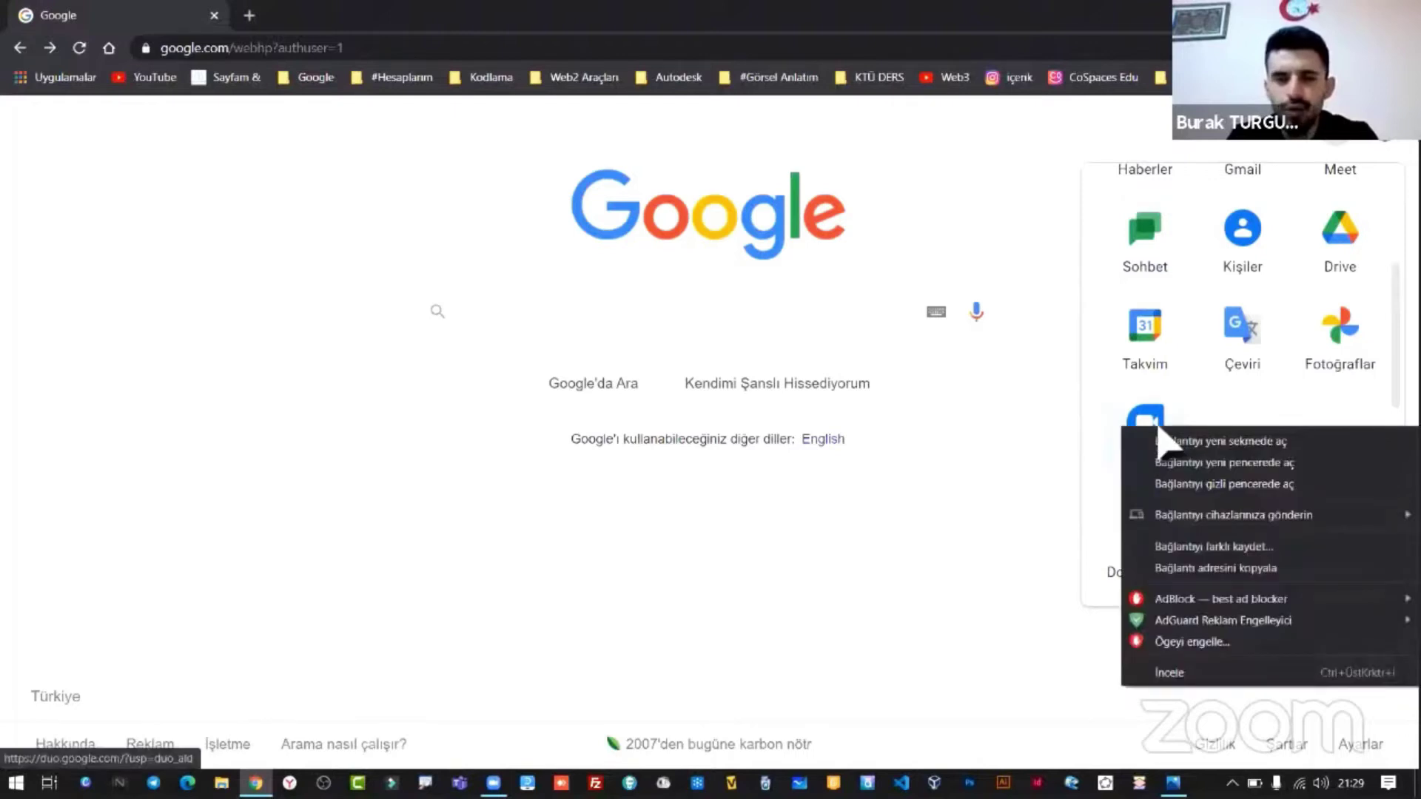
{"action": "left_click", "coordinate": [1165, 438]}
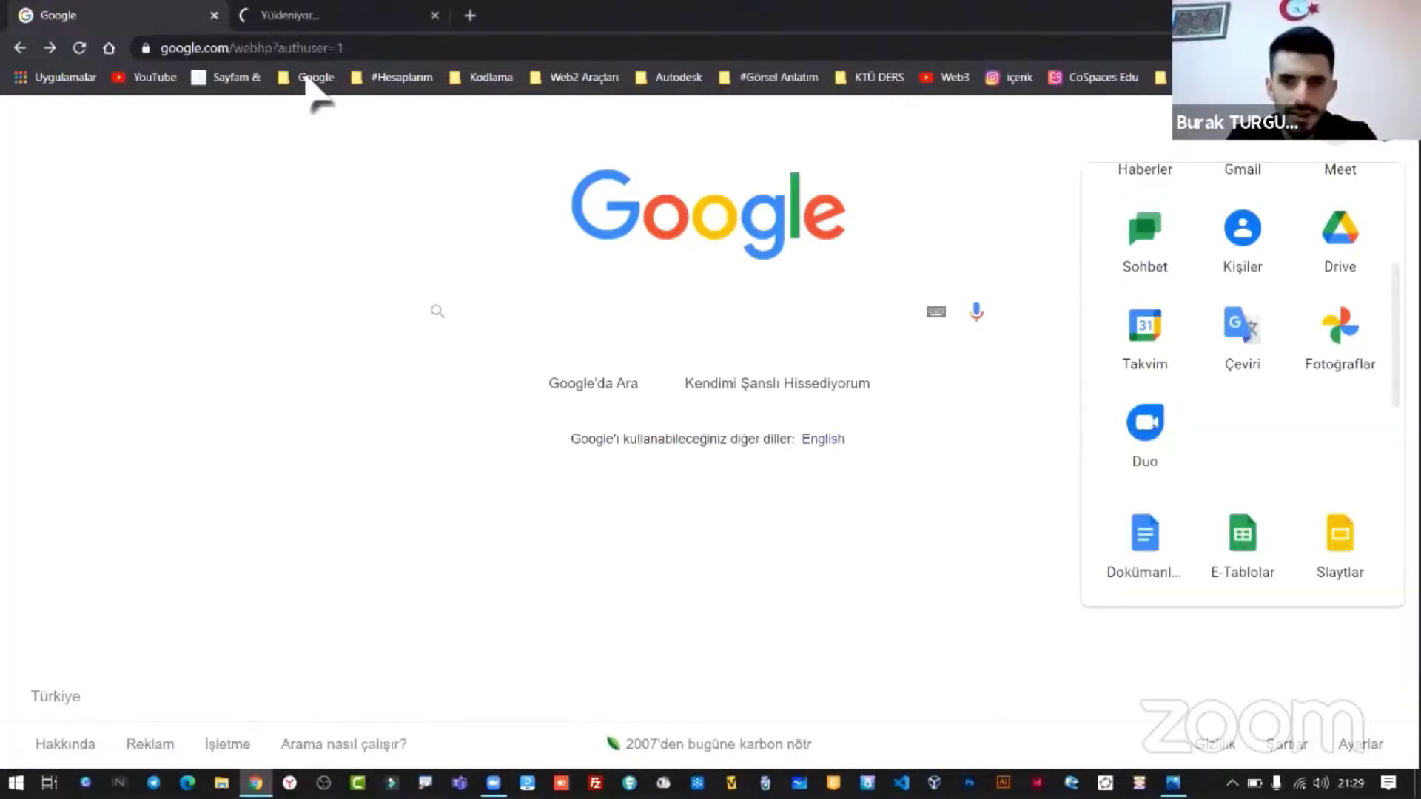
{"action": "left_click", "coordinate": [320, 18]}
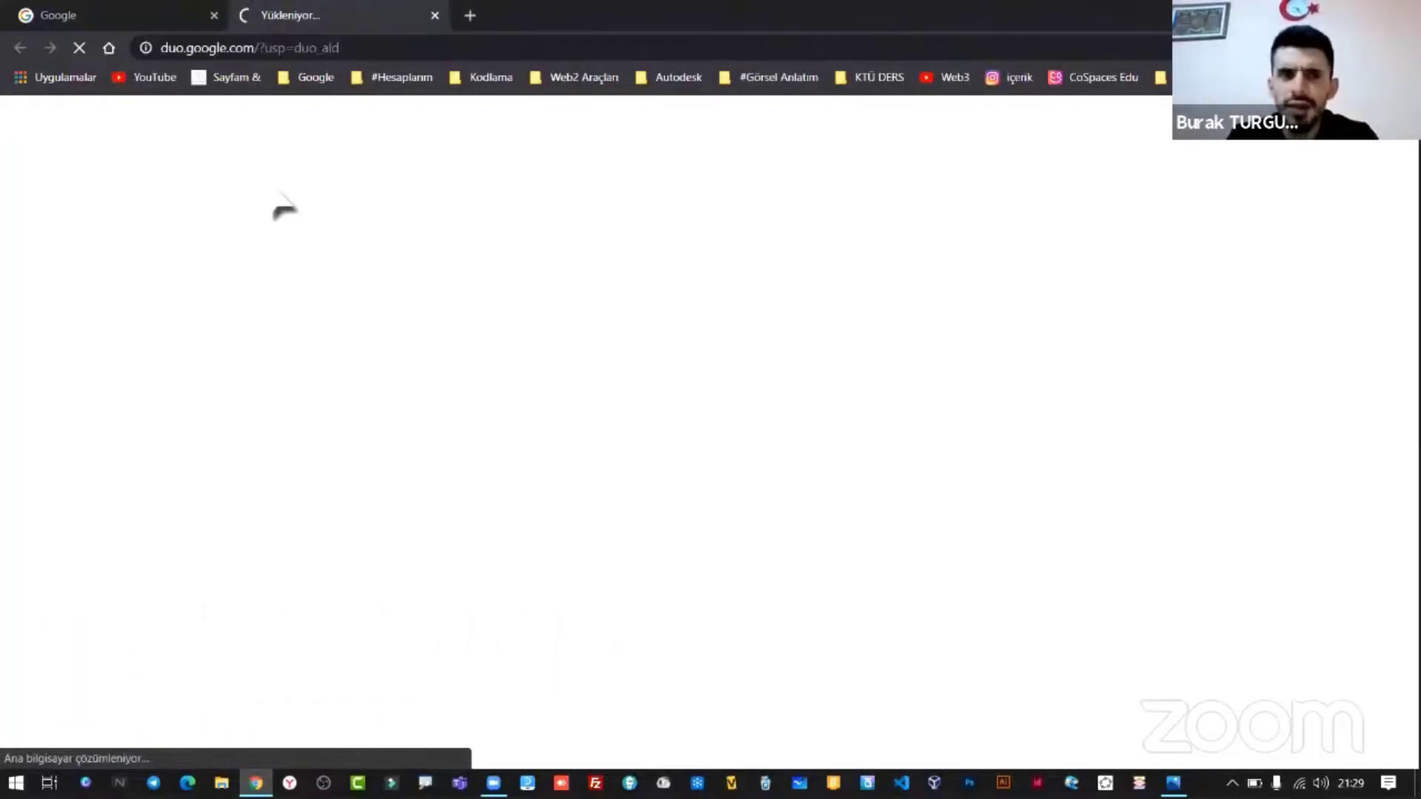
{"action": "left_click", "coordinate": [435, 16]}
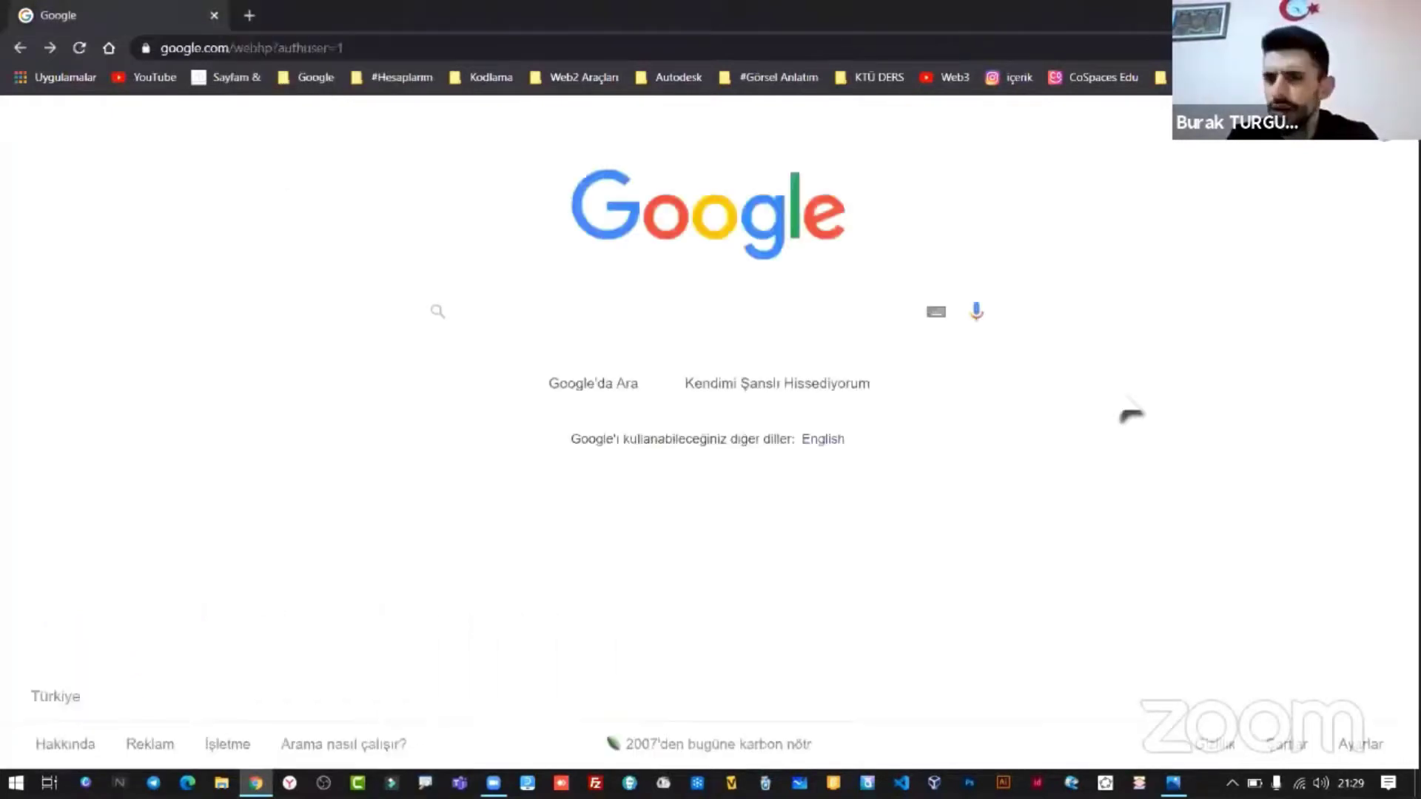
- Look down the Google apps list to the Dokümanlar group and open Google Alerts from the saved bookmarks in a new tab
{"action": "left_click", "coordinate": [1338, 162]}
{"action": "scroll", "coordinate": [1258, 311], "scroll_direction": "down", "scroll_amount": 5}
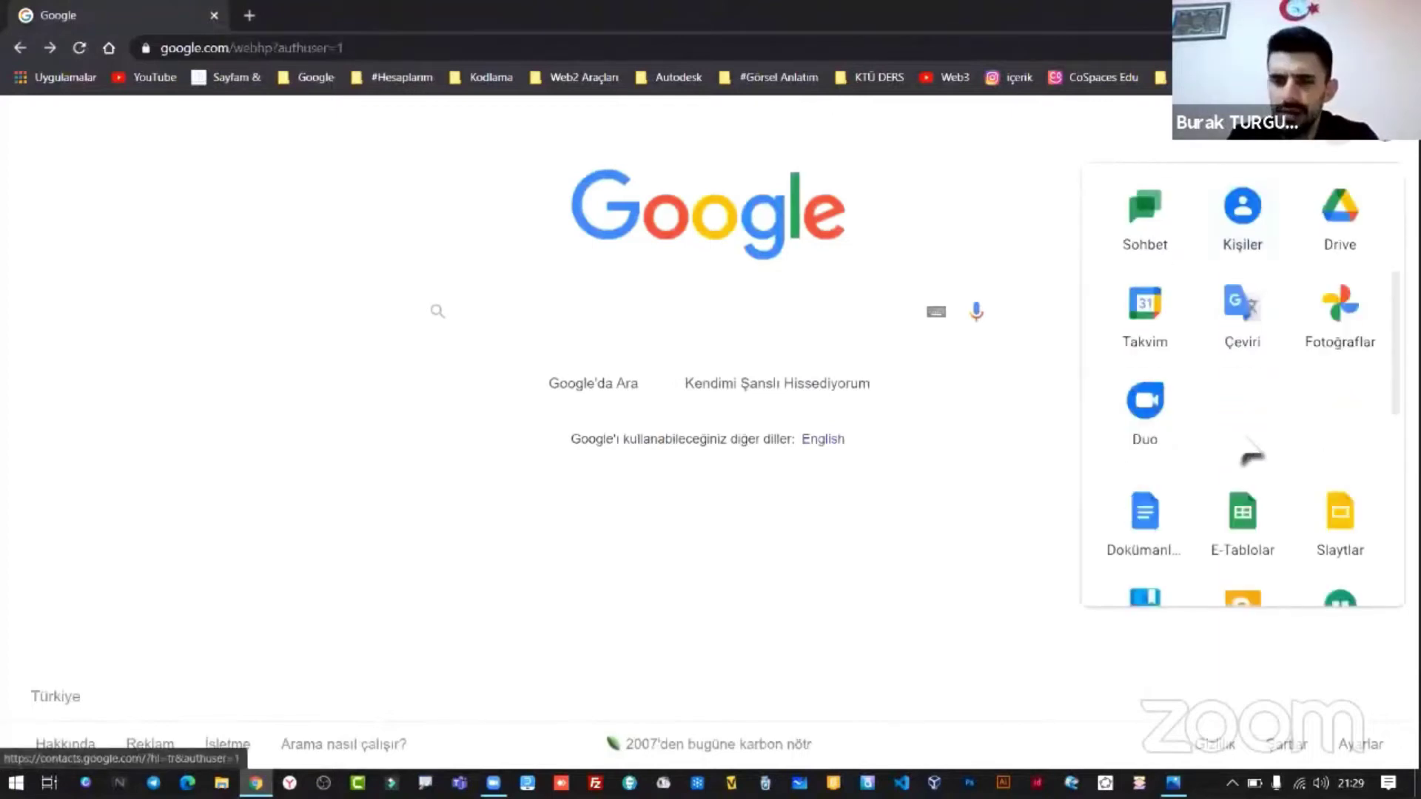
{"action": "scroll", "coordinate": [1177, 370], "scroll_direction": "down", "scroll_amount": 1}
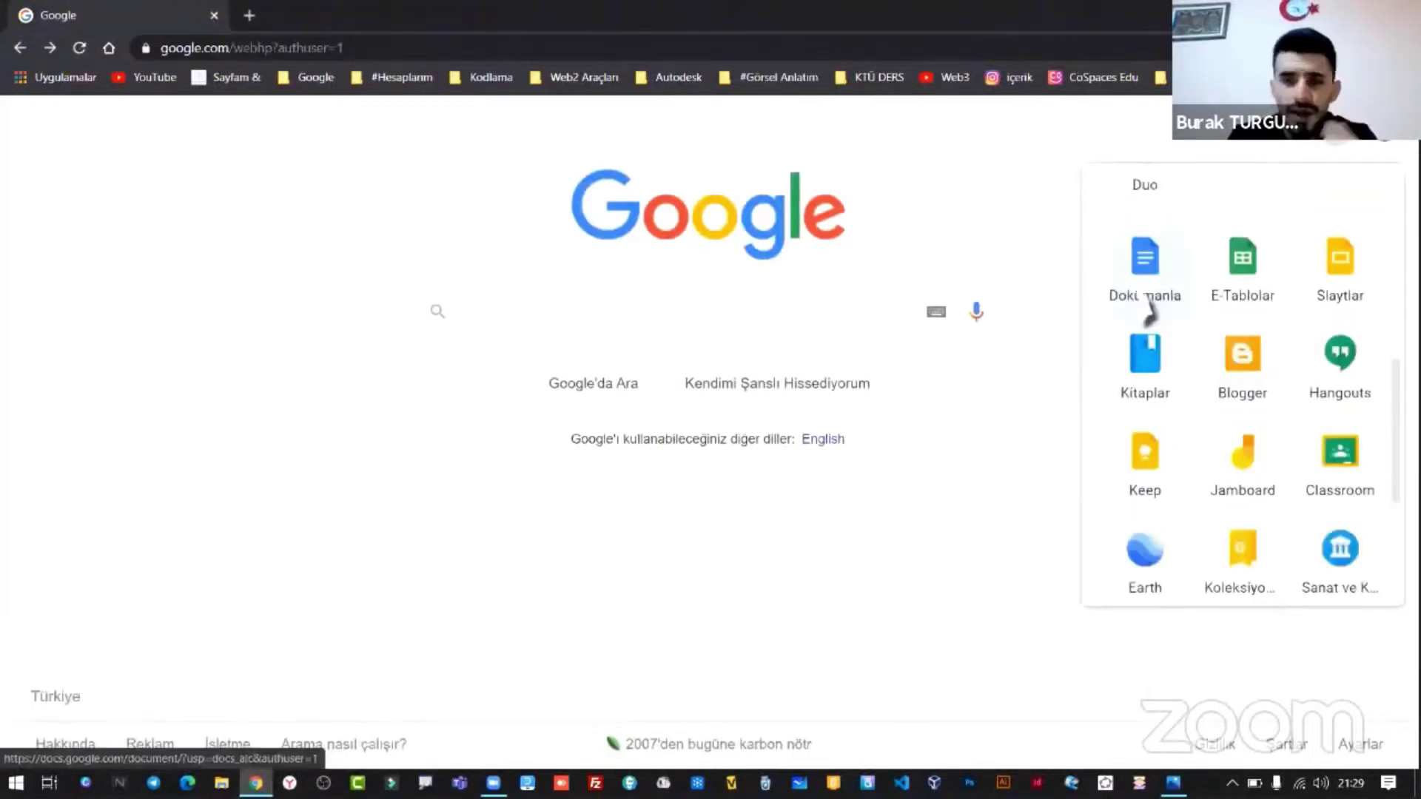
{"action": "left_click", "coordinate": [1160, 77]}
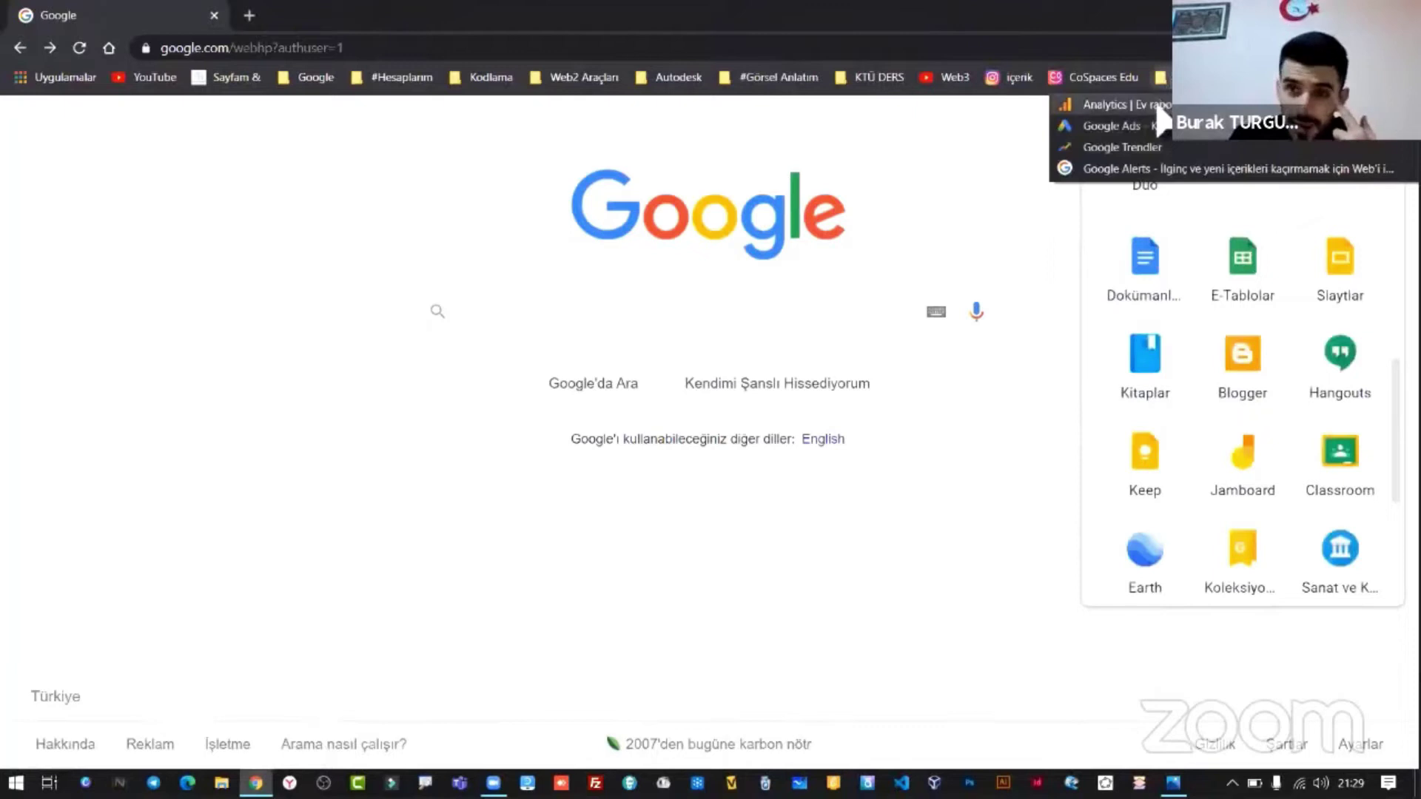
{"action": "left_click_drag", "start_coordinate": [1123, 146], "coordinate": [975, 194]}
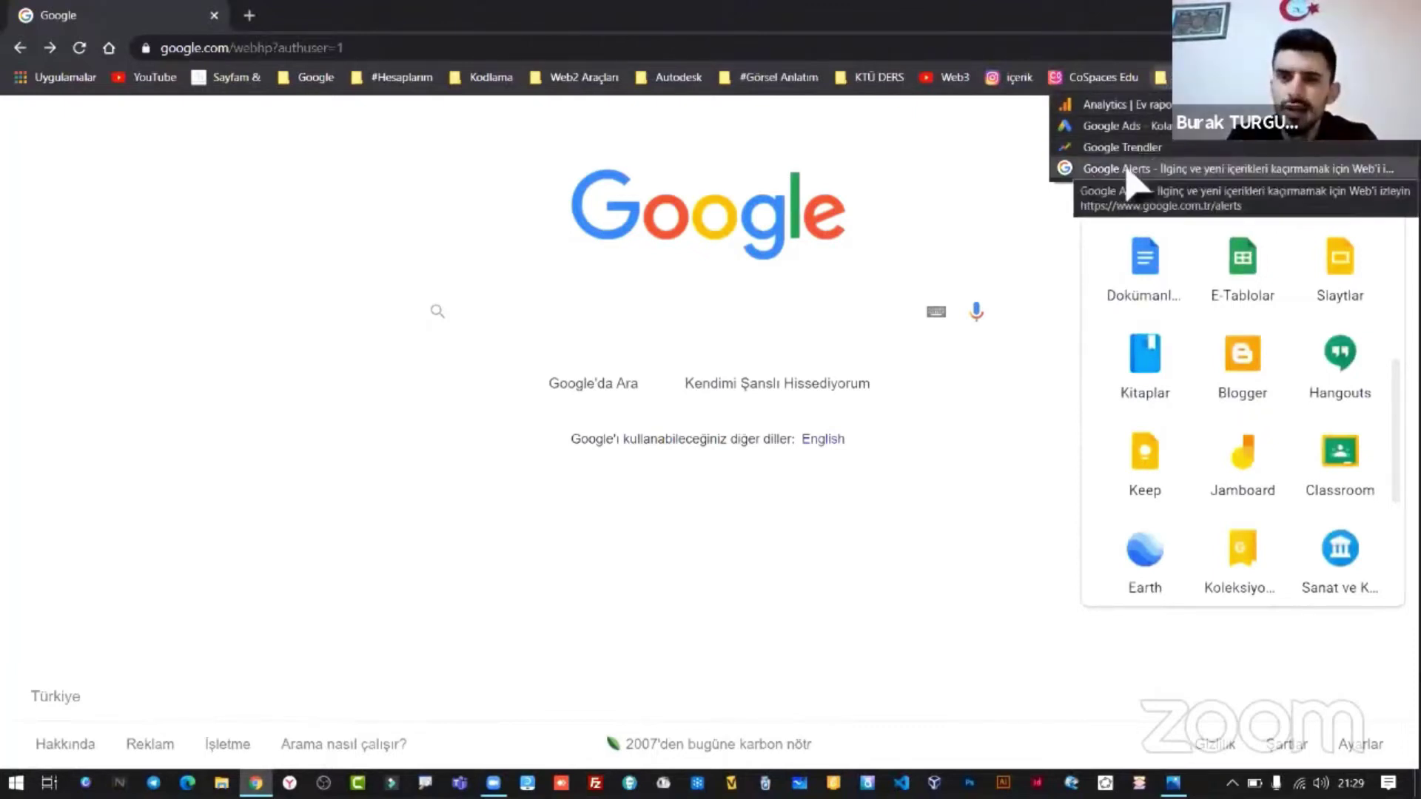
{"action": "left_click", "coordinate": [1128, 170]}
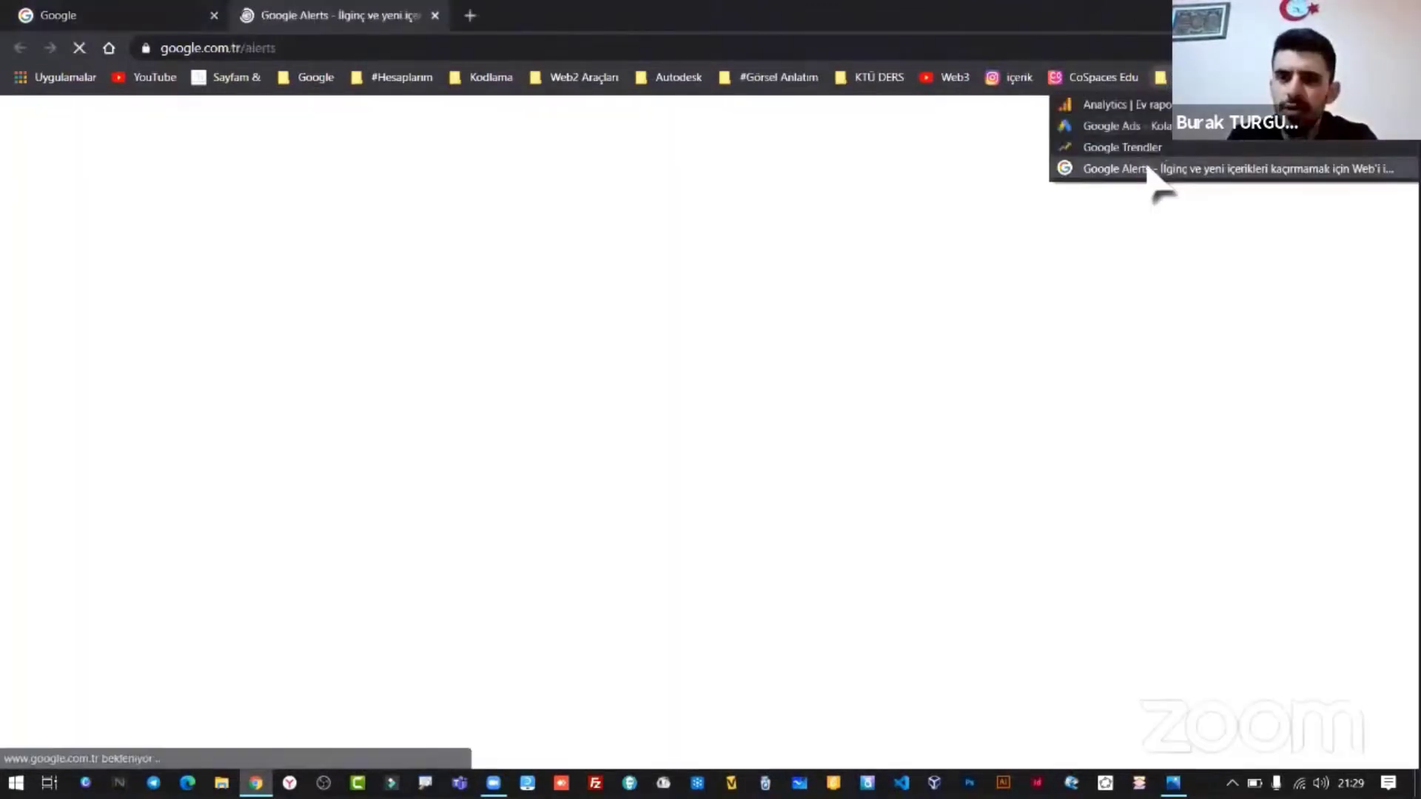
- Open a second Google Alerts tab, close the duplicate and switch to the remaining Alerts page
{"action": "right_click", "coordinate": [1149, 175]}
{"action": "left_click", "coordinate": [1154, 186]}
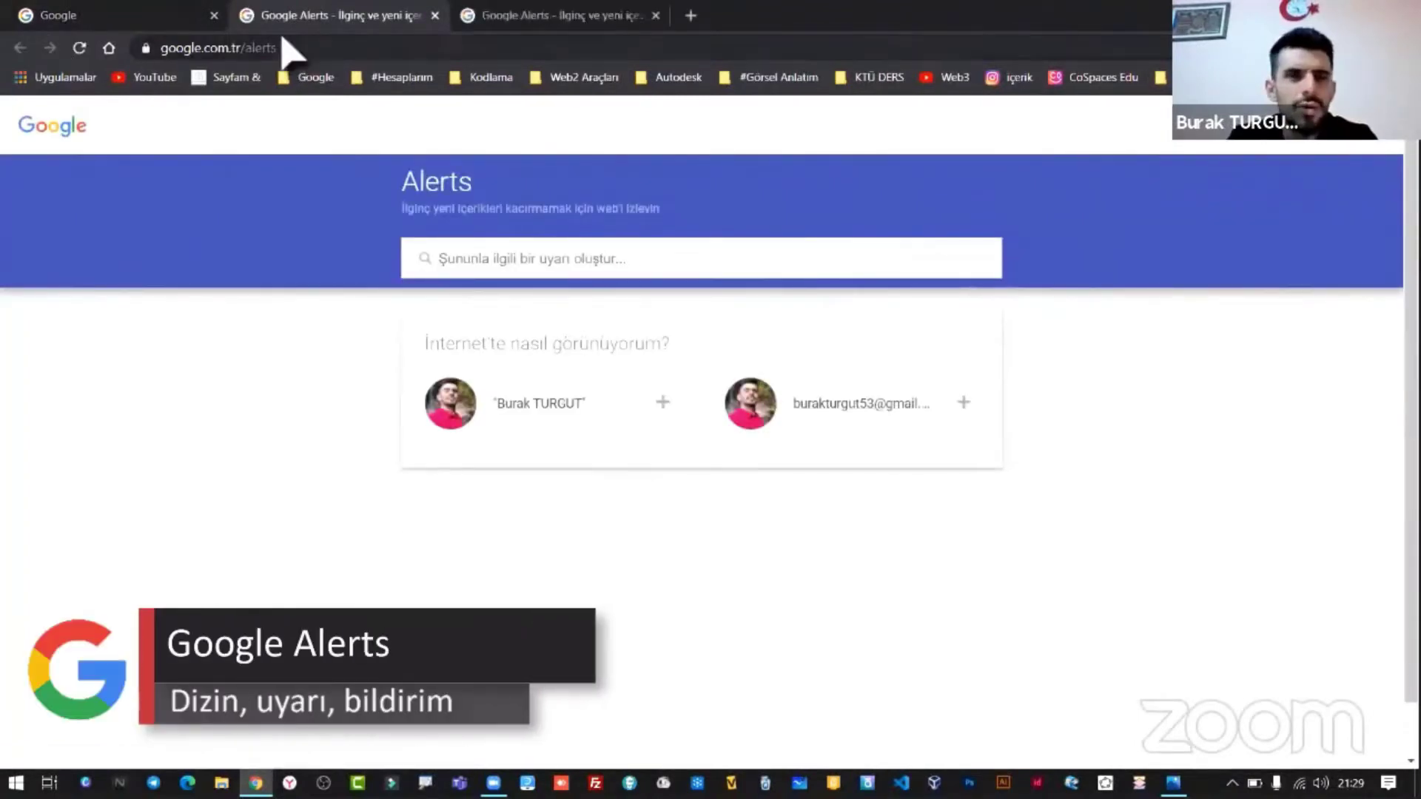
{"action": "left_click", "coordinate": [434, 15]}
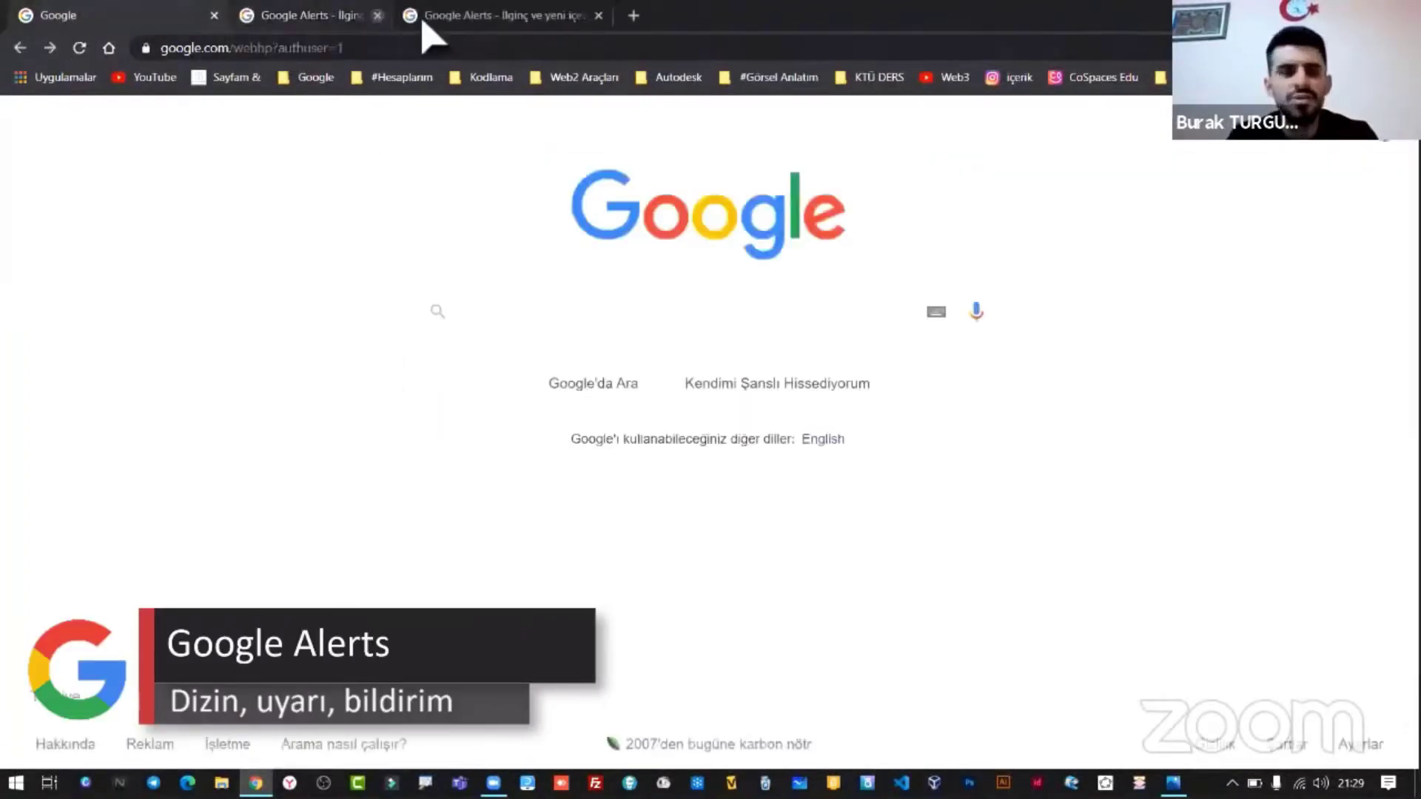
{"action": "left_click", "coordinate": [337, 21]}
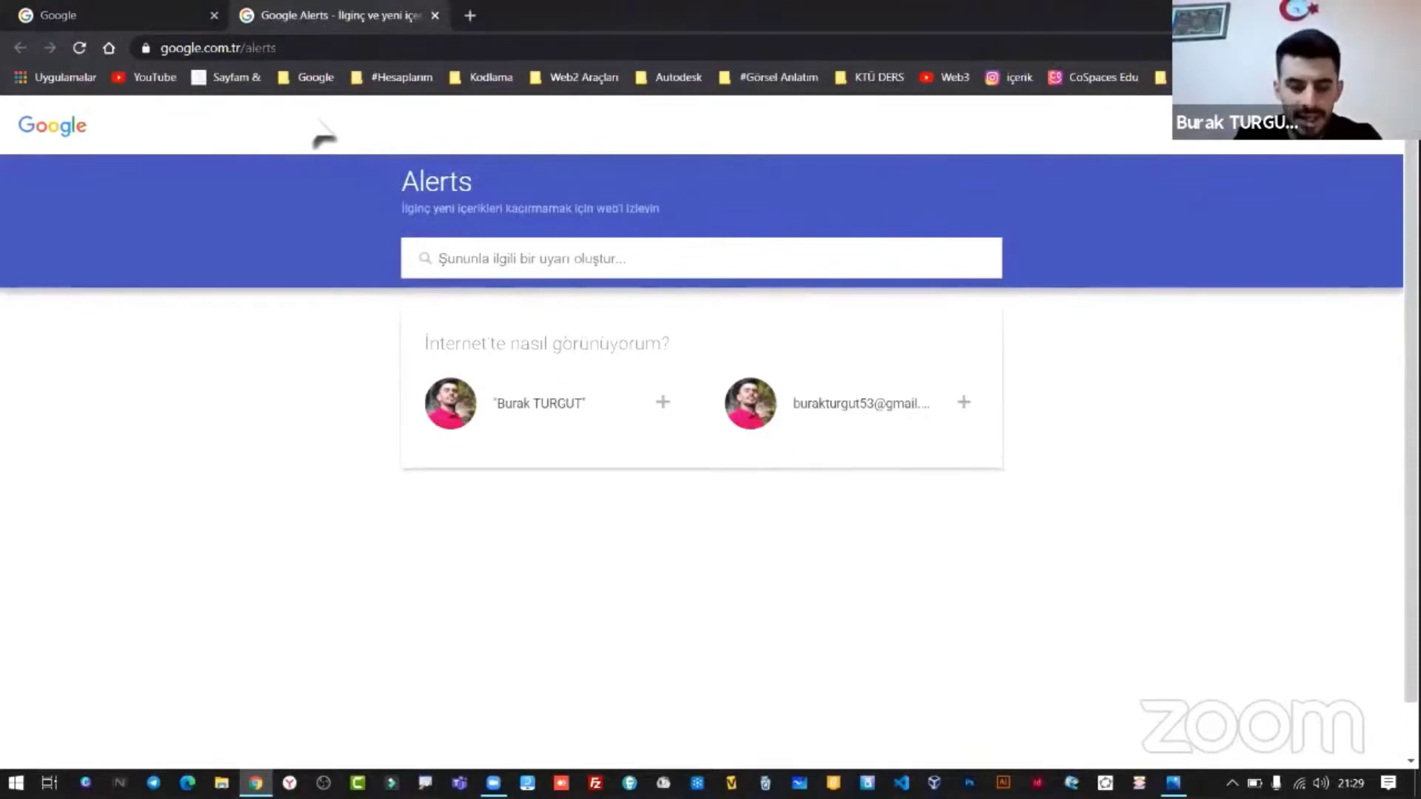
- Preview Google Alerts results for "kodlama" and "kodlama rize", and clear the query without creating an alert
{"action": "type", "text": "kodlama"}
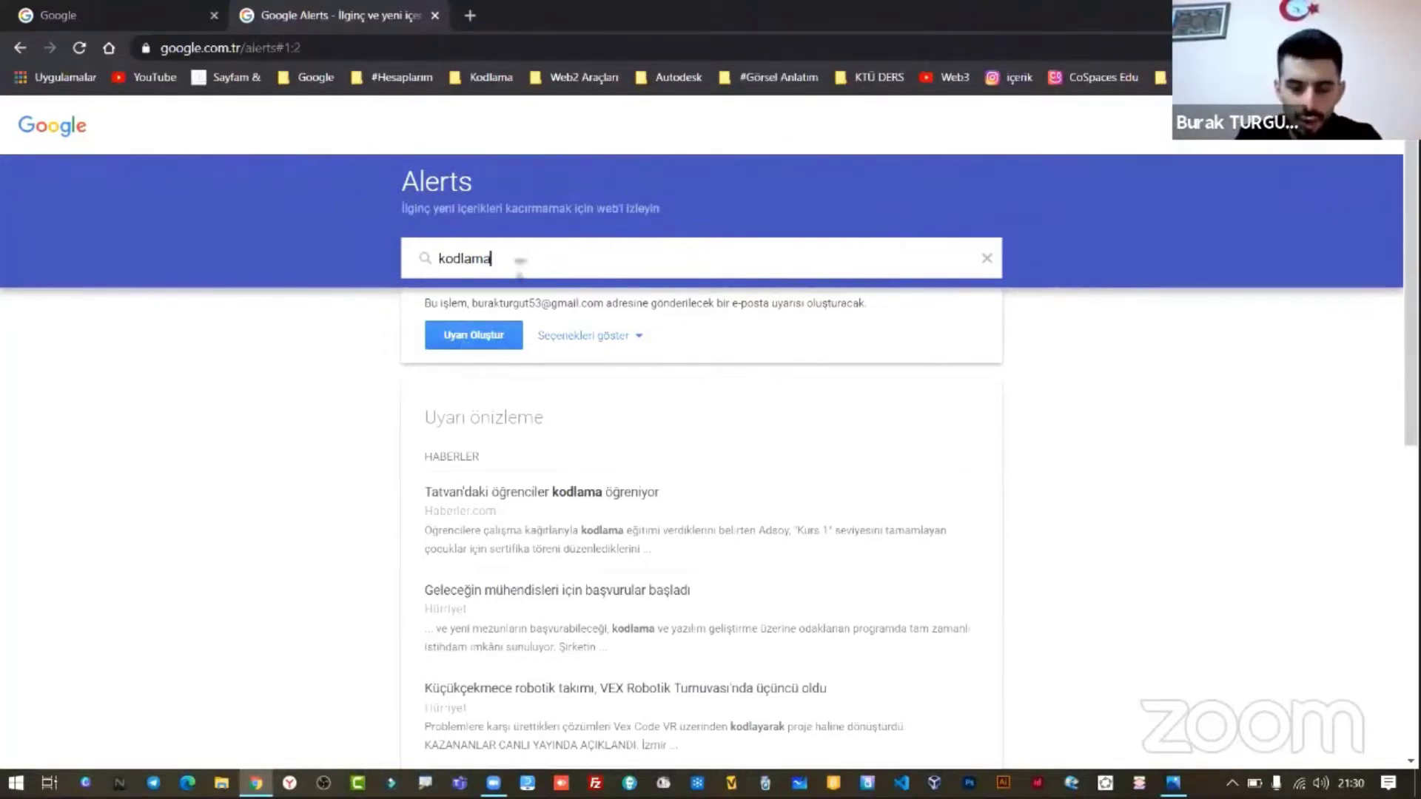
{"action": "type", "text": "rize"}
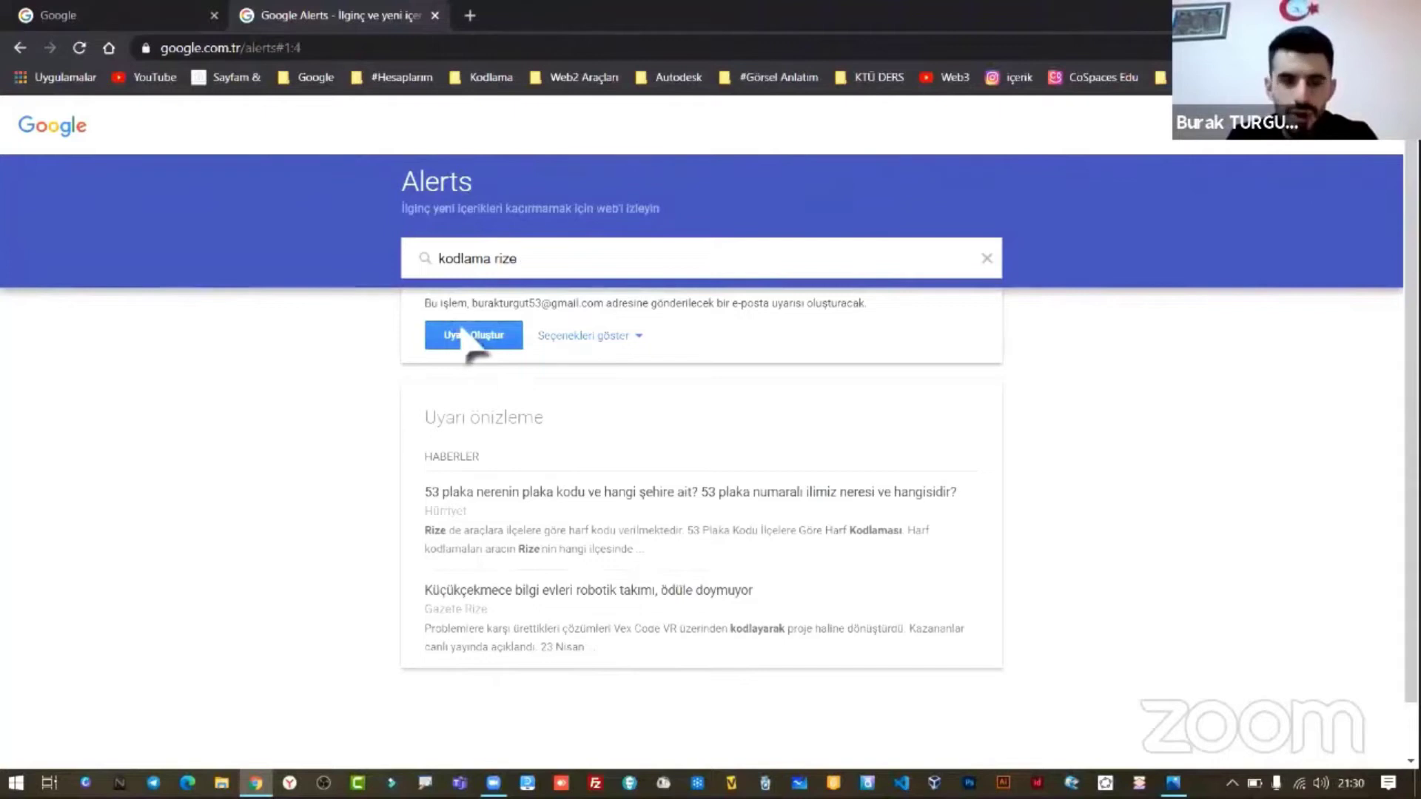
{"action": "left_click_drag", "start_coordinate": [555, 259], "coordinate": [424, 255]}
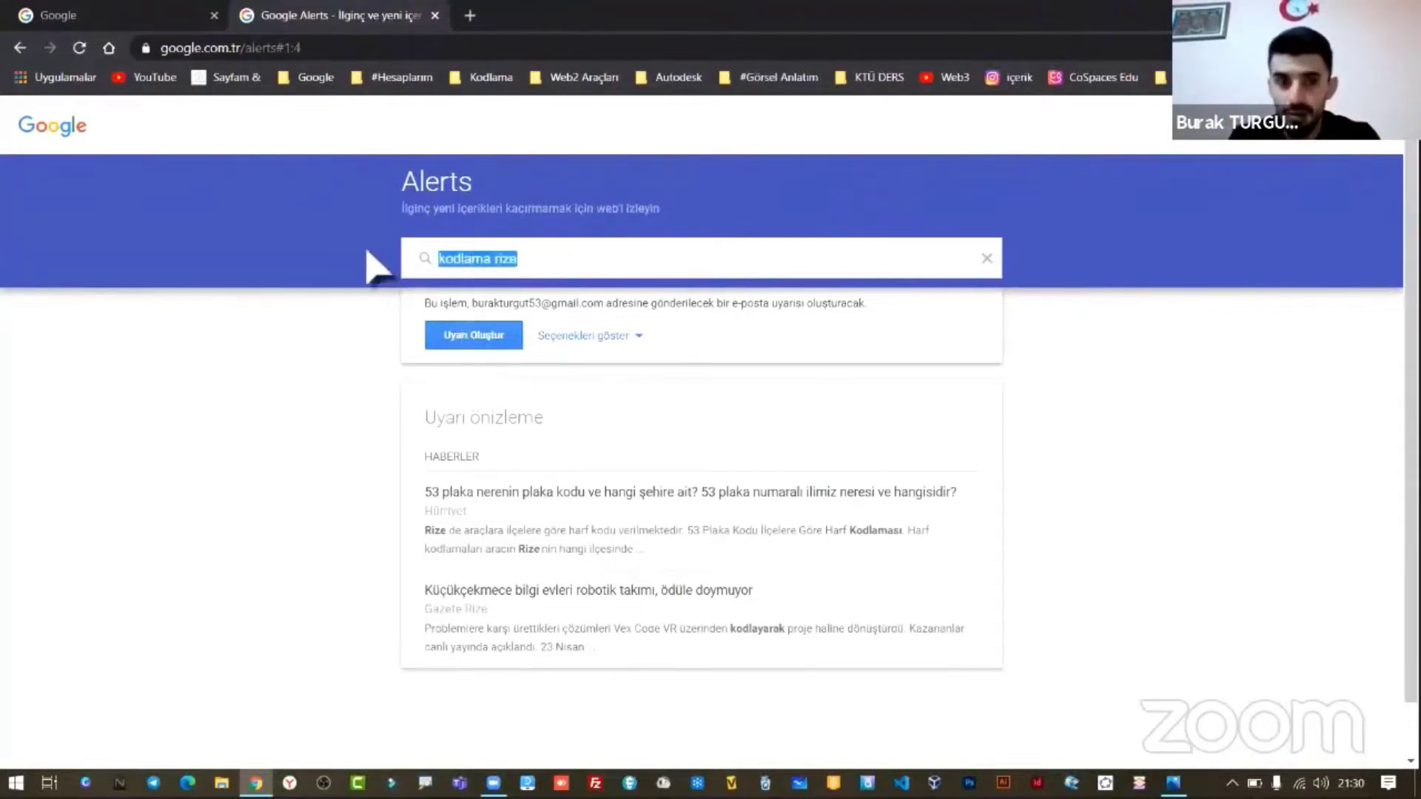
{"action": "key", "text": "BackSpace"}
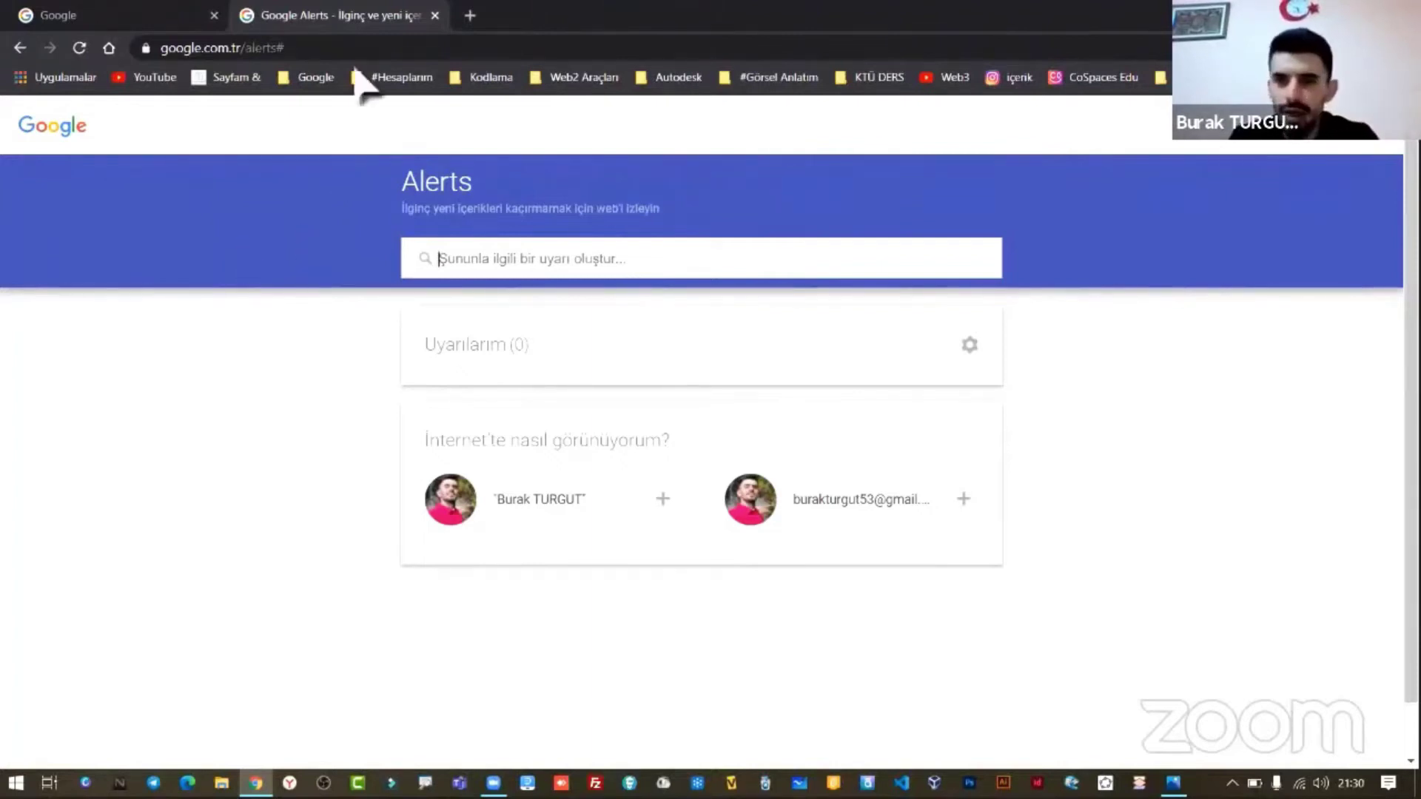
- Open the Google Ads home page from the saved bookmarks, view it and close its tab
{"action": "left_click", "coordinate": [1161, 77]}
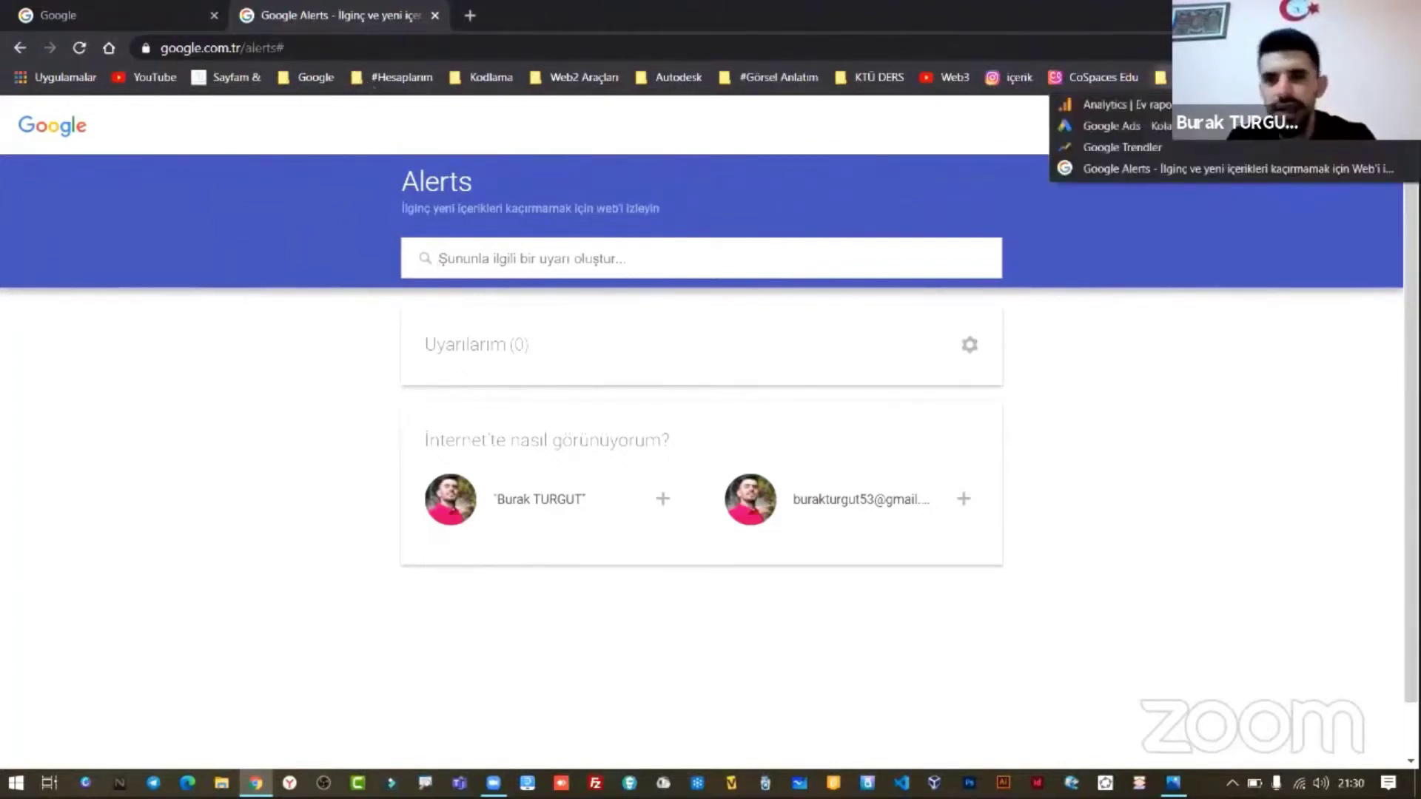
{"action": "left_click", "coordinate": [1160, 125]}
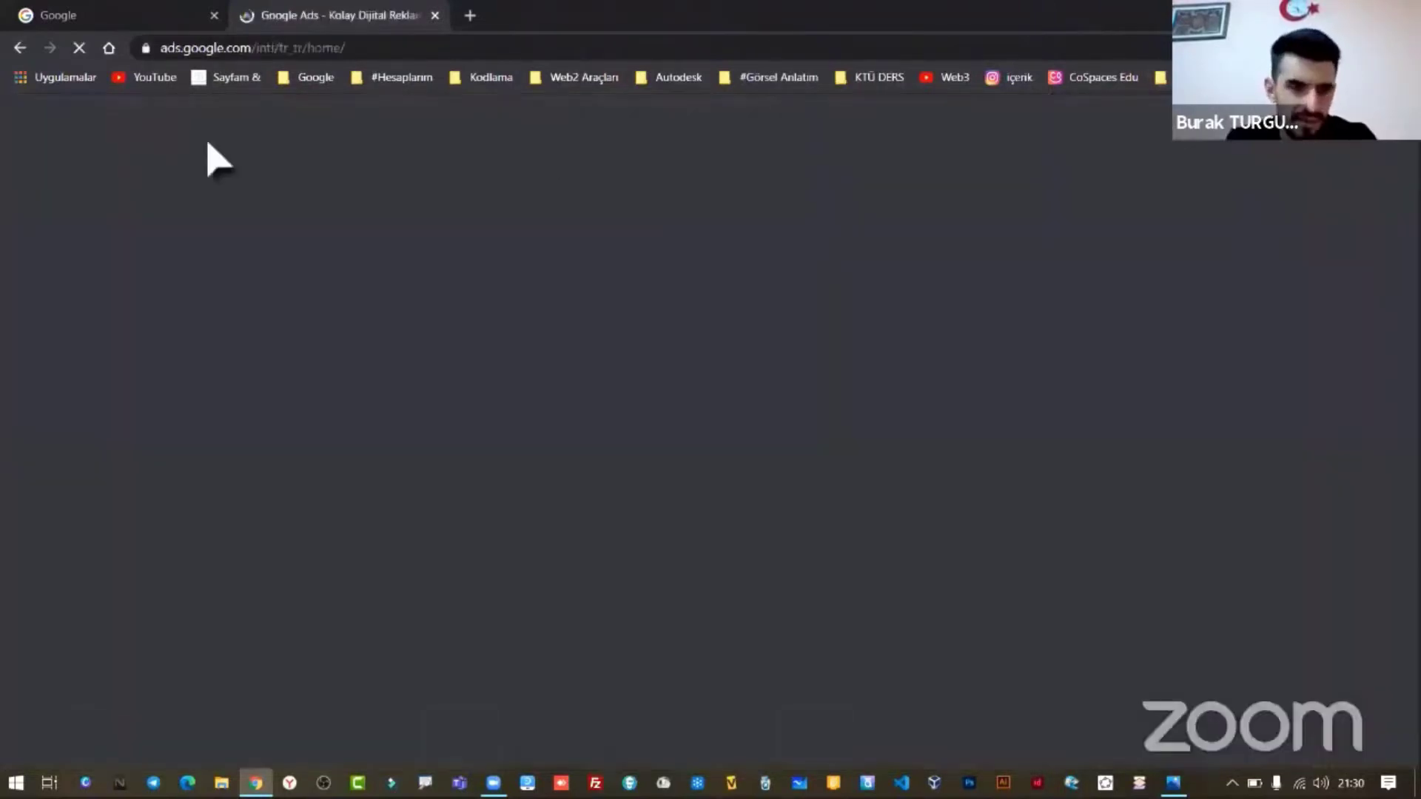
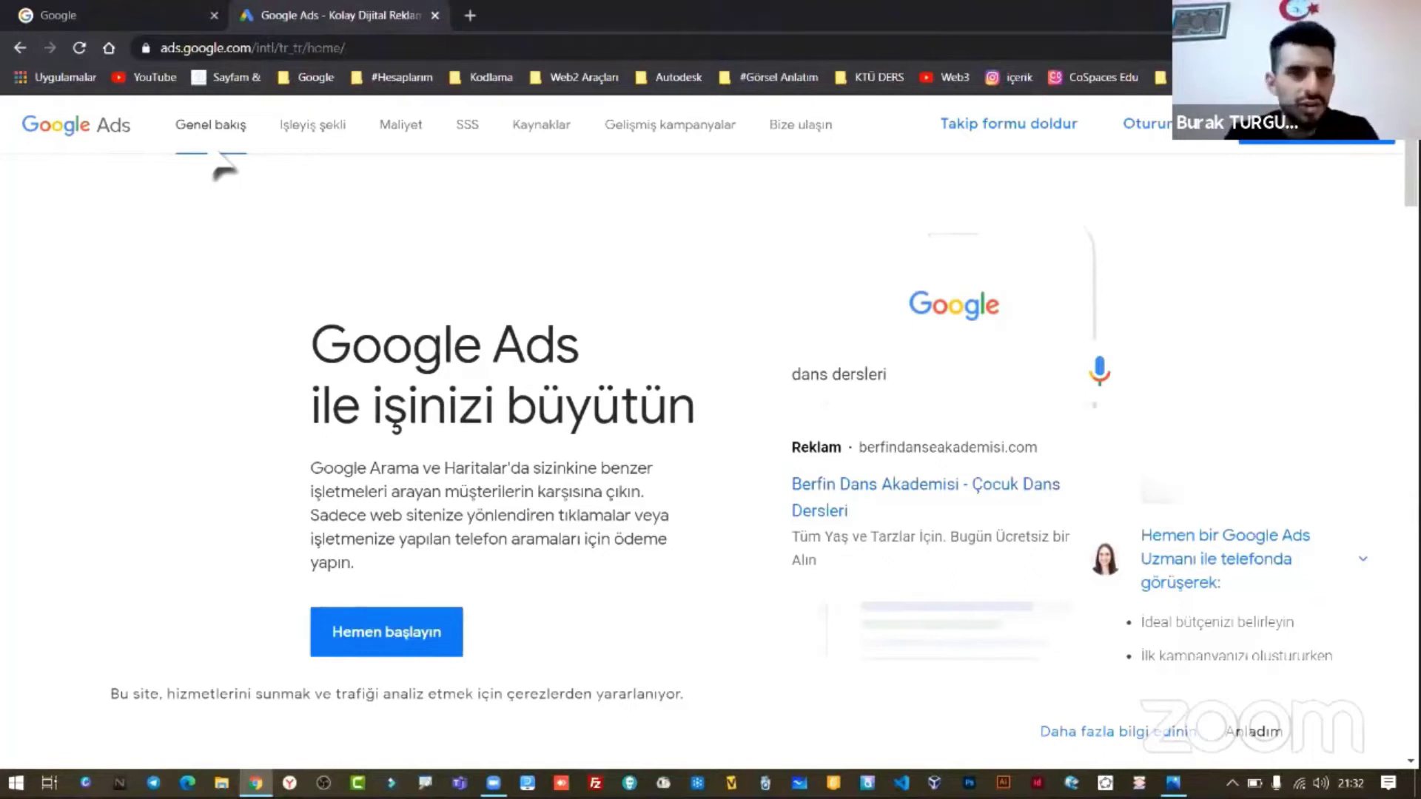
{"action": "left_click", "coordinate": [435, 15]}
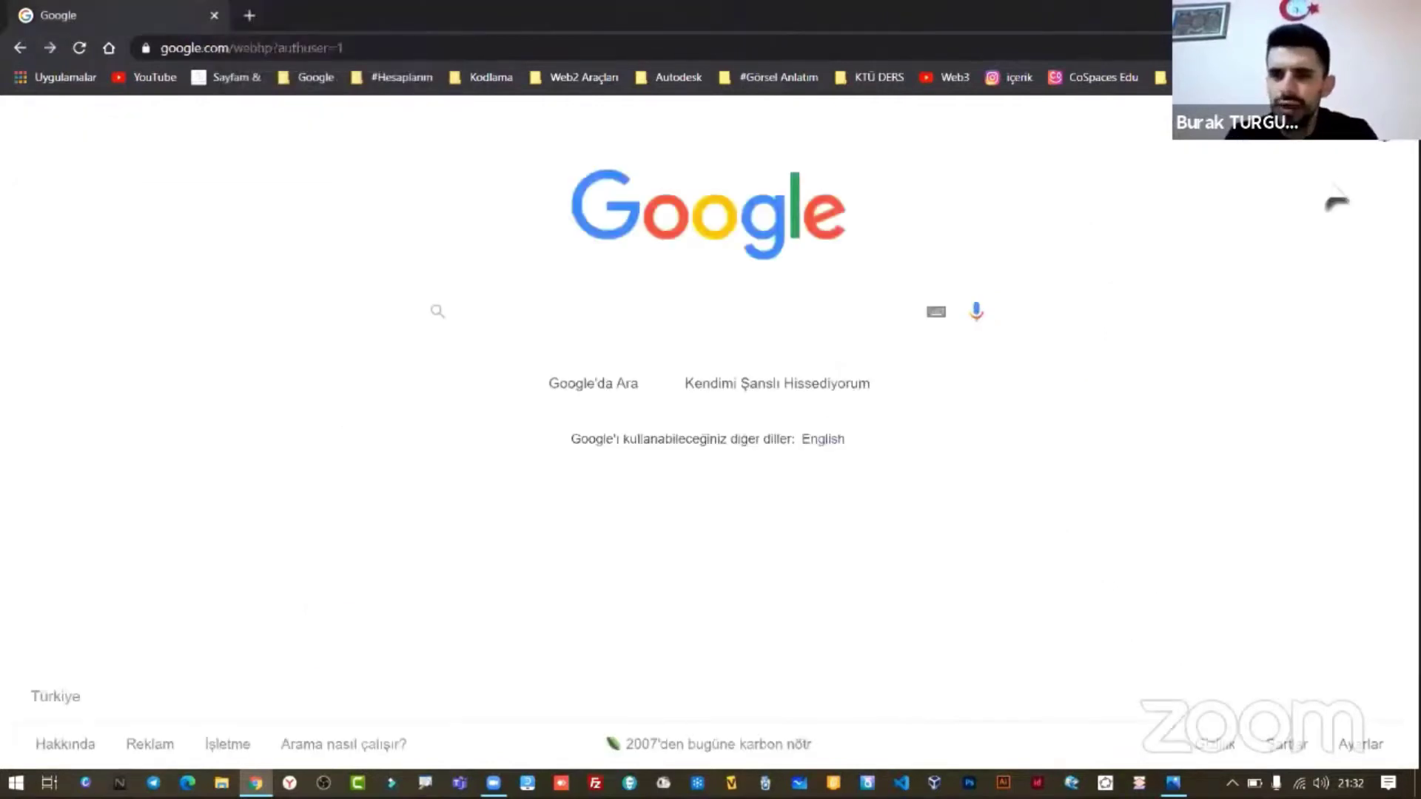
{"action": "left_click", "coordinate": [1161, 77]}
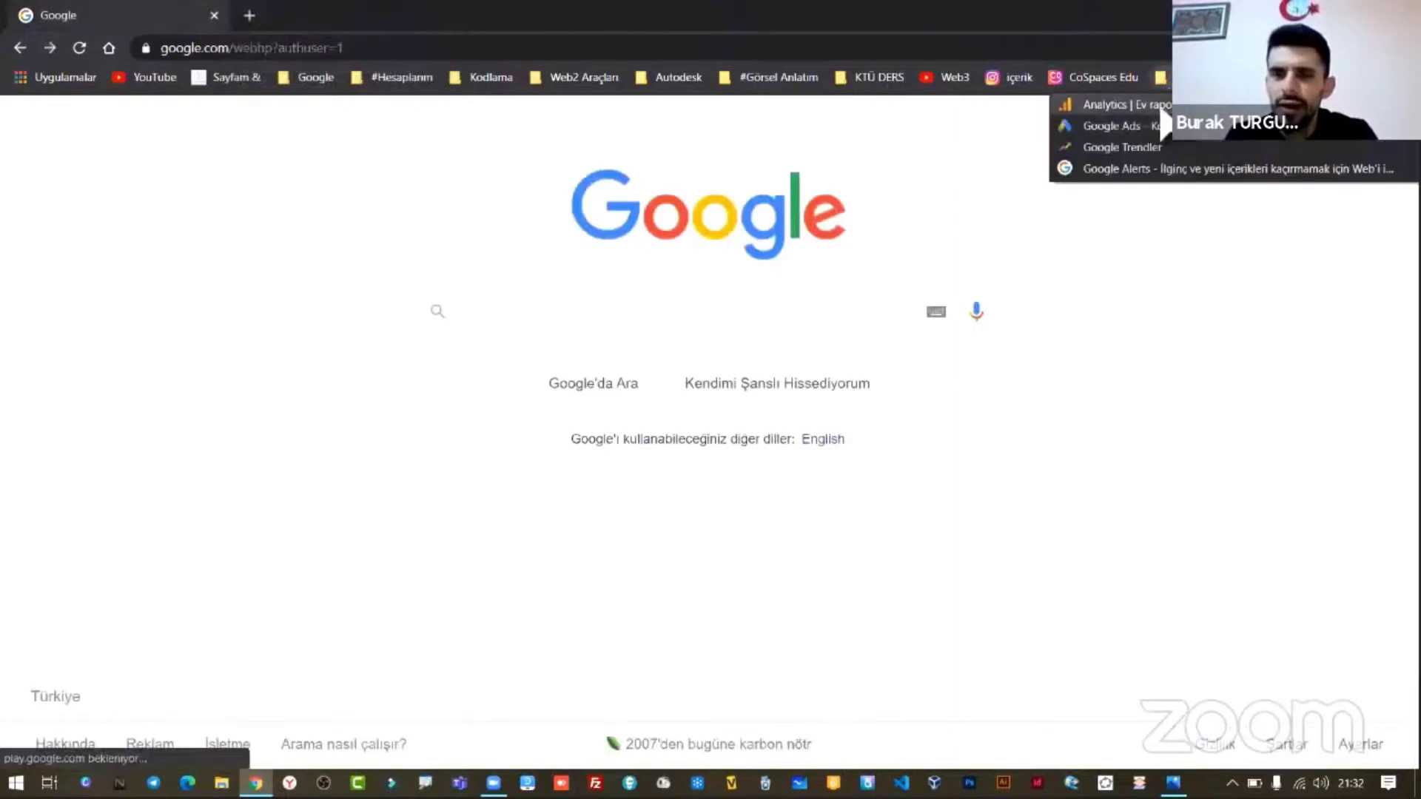
{"action": "left_click", "coordinate": [1395, 140]}
{"action": "left_click", "coordinate": [1385, 118]}
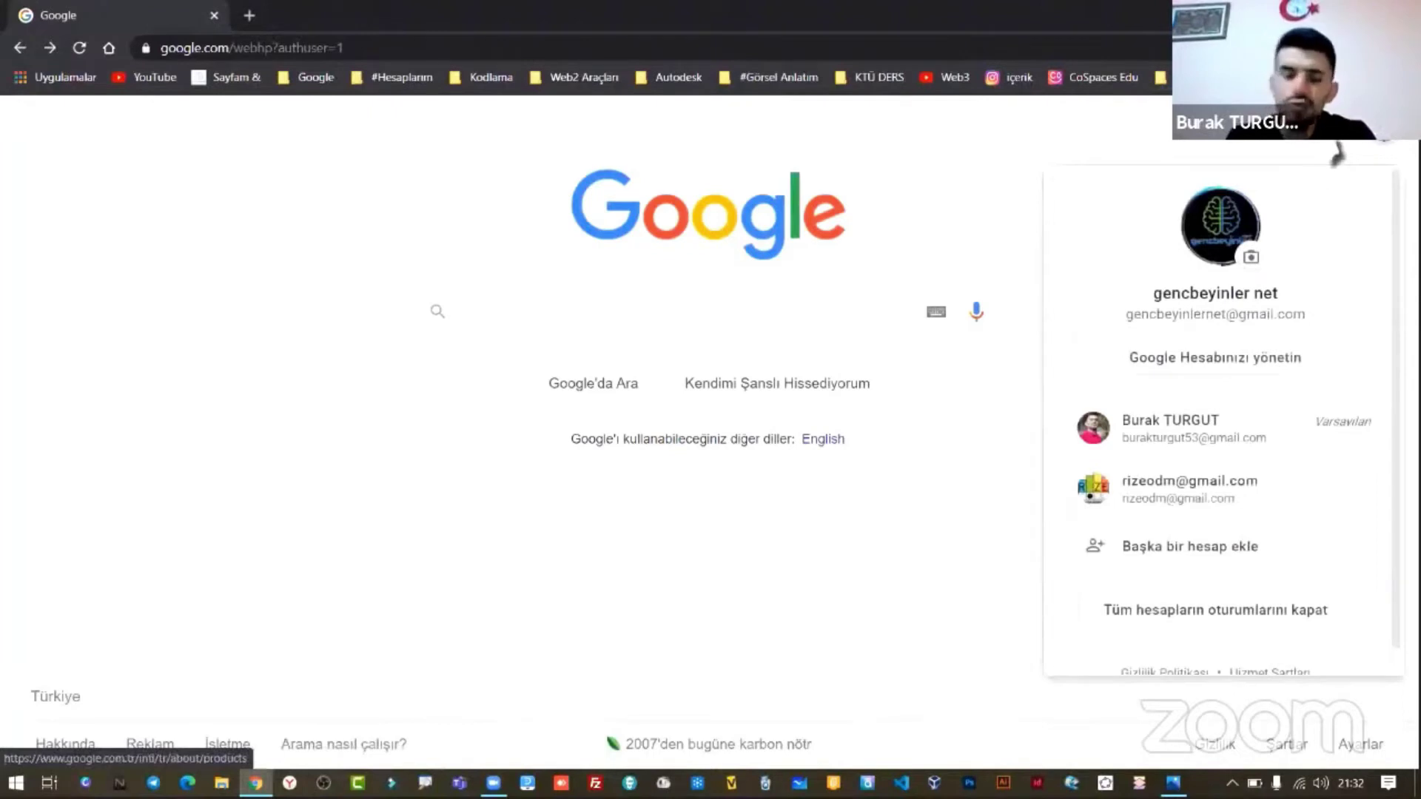
- Open Dokümanlar, E-Tablolar and Slaytlar from the Google apps list in separate tabs and switch to the Dokümanlar tab
{"action": "left_click", "coordinate": [1336, 152]}
{"action": "scroll", "coordinate": [1225, 377], "scroll_direction": "down", "scroll_amount": 3}
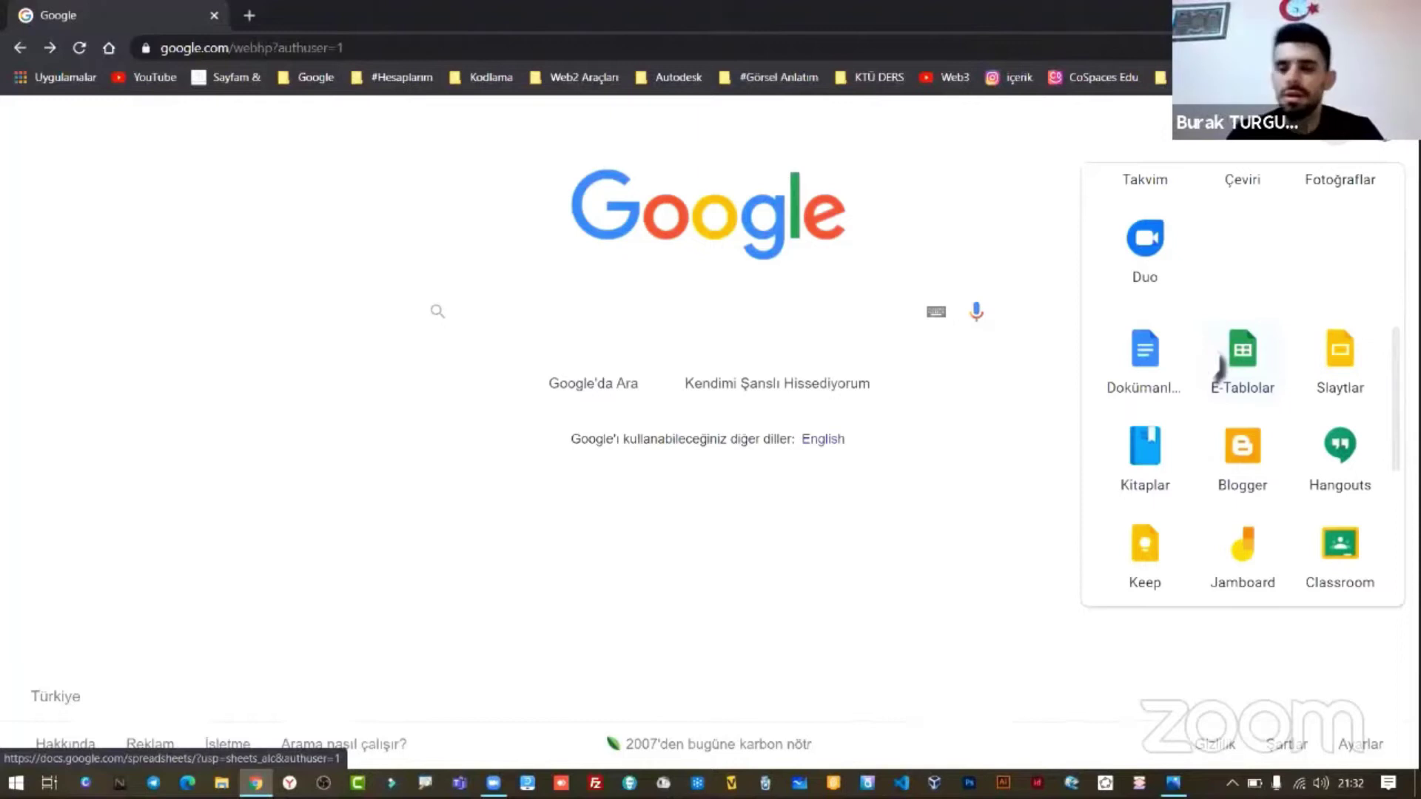
{"action": "left_click", "coordinate": [1167, 377]}
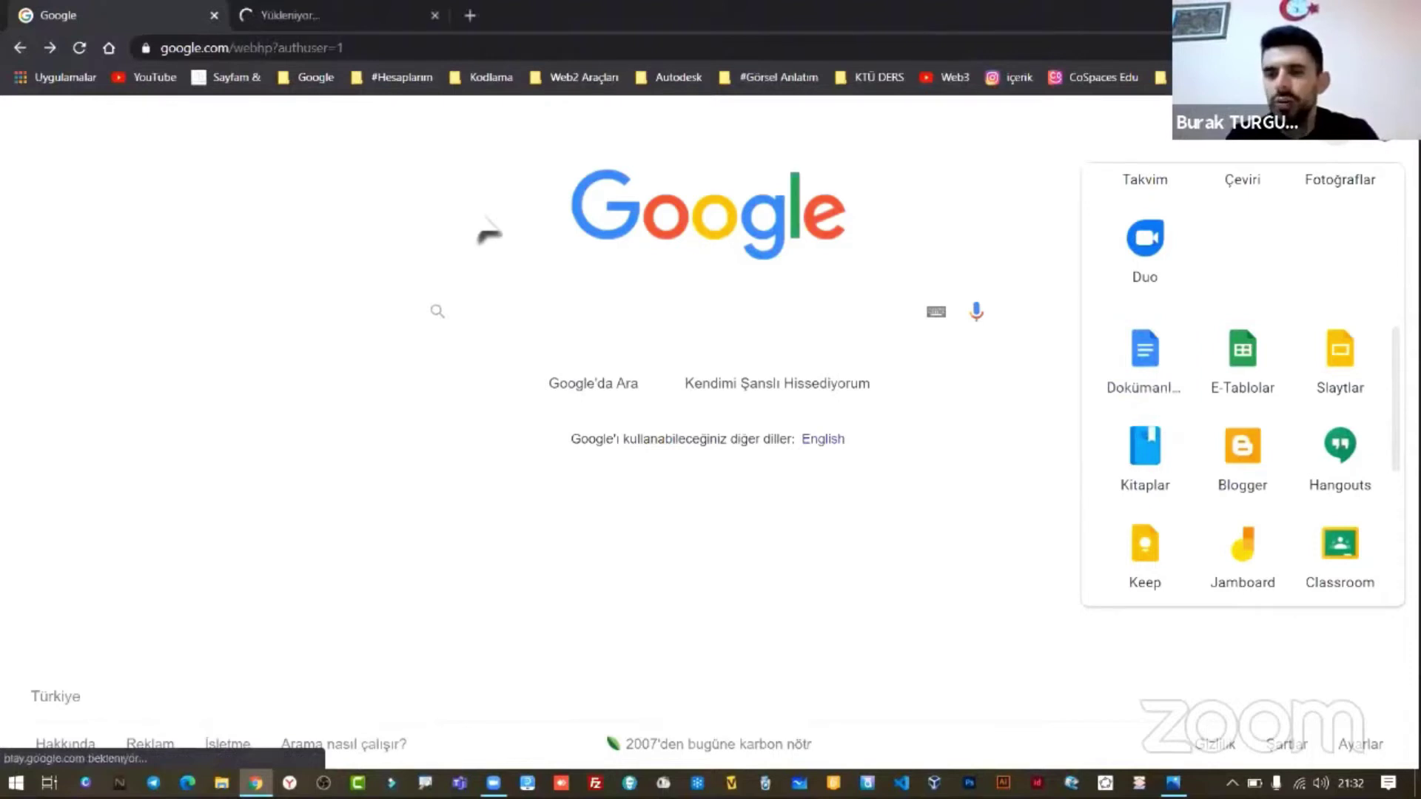
{"action": "left_click", "coordinate": [1250, 374]}
{"action": "left_click", "coordinate": [1341, 359]}
{"action": "left_click", "coordinate": [365, 20]}
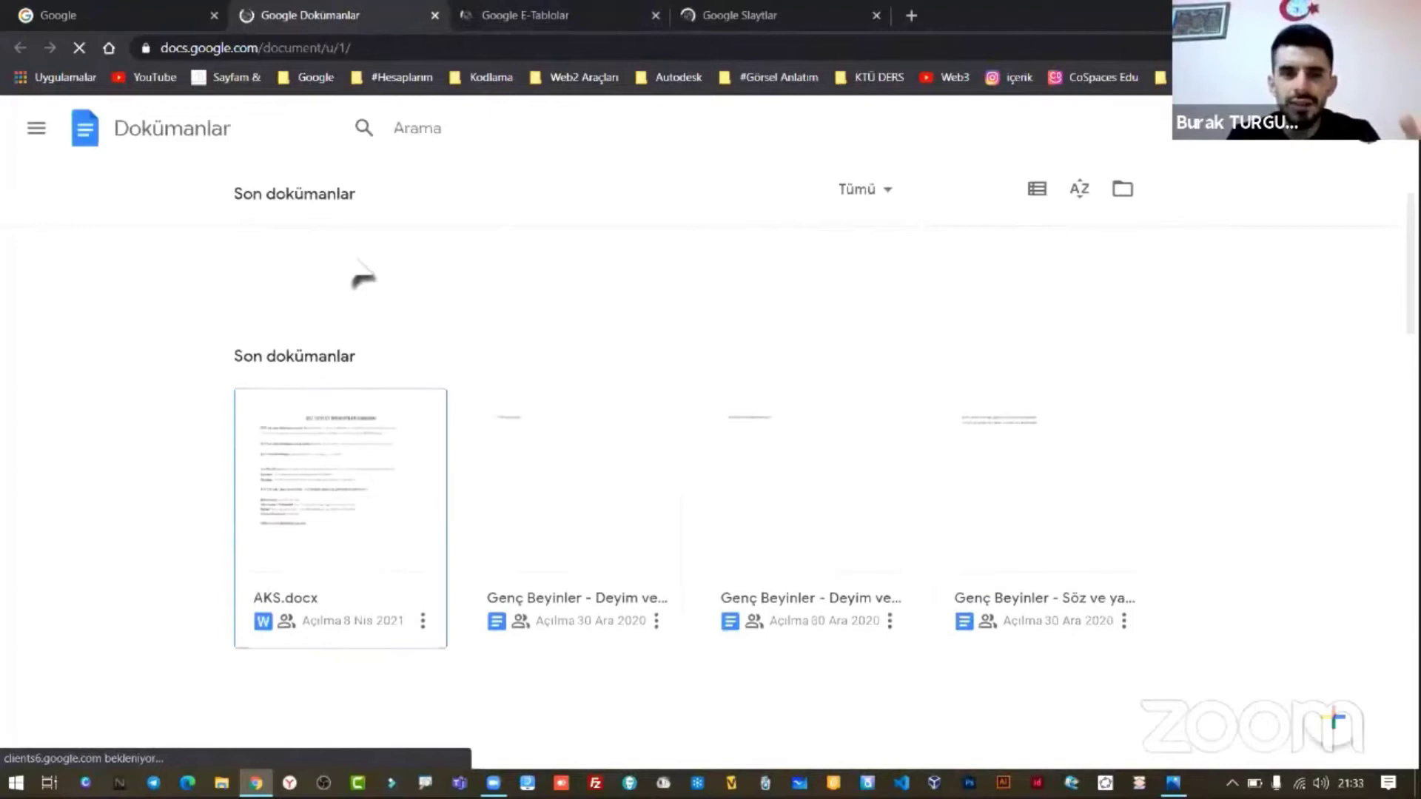
- Create a blank spreadsheet in E-Tablolar and enter the heading "adı" in cell A1
{"action": "left_click", "coordinate": [588, 22]}
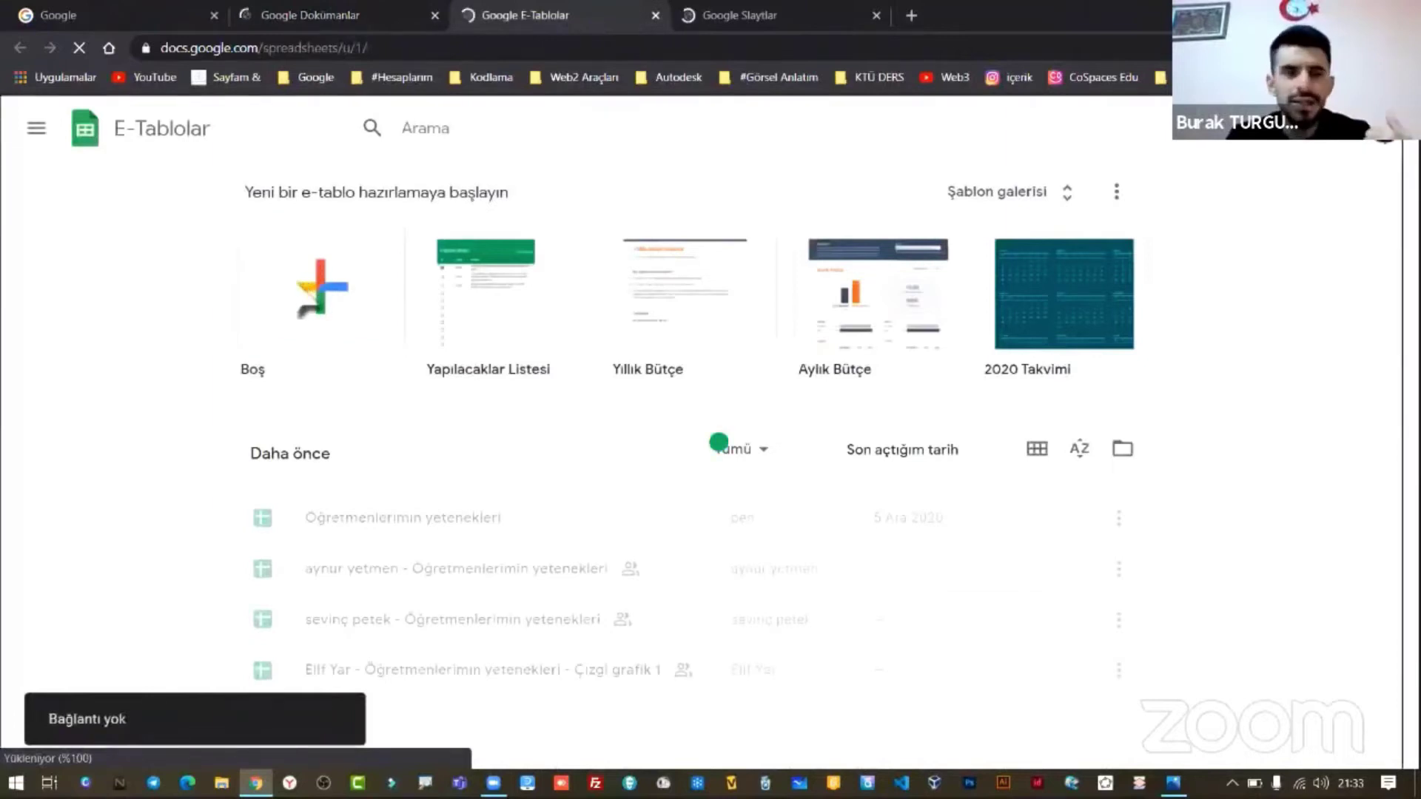
{"action": "left_click", "coordinate": [303, 310]}
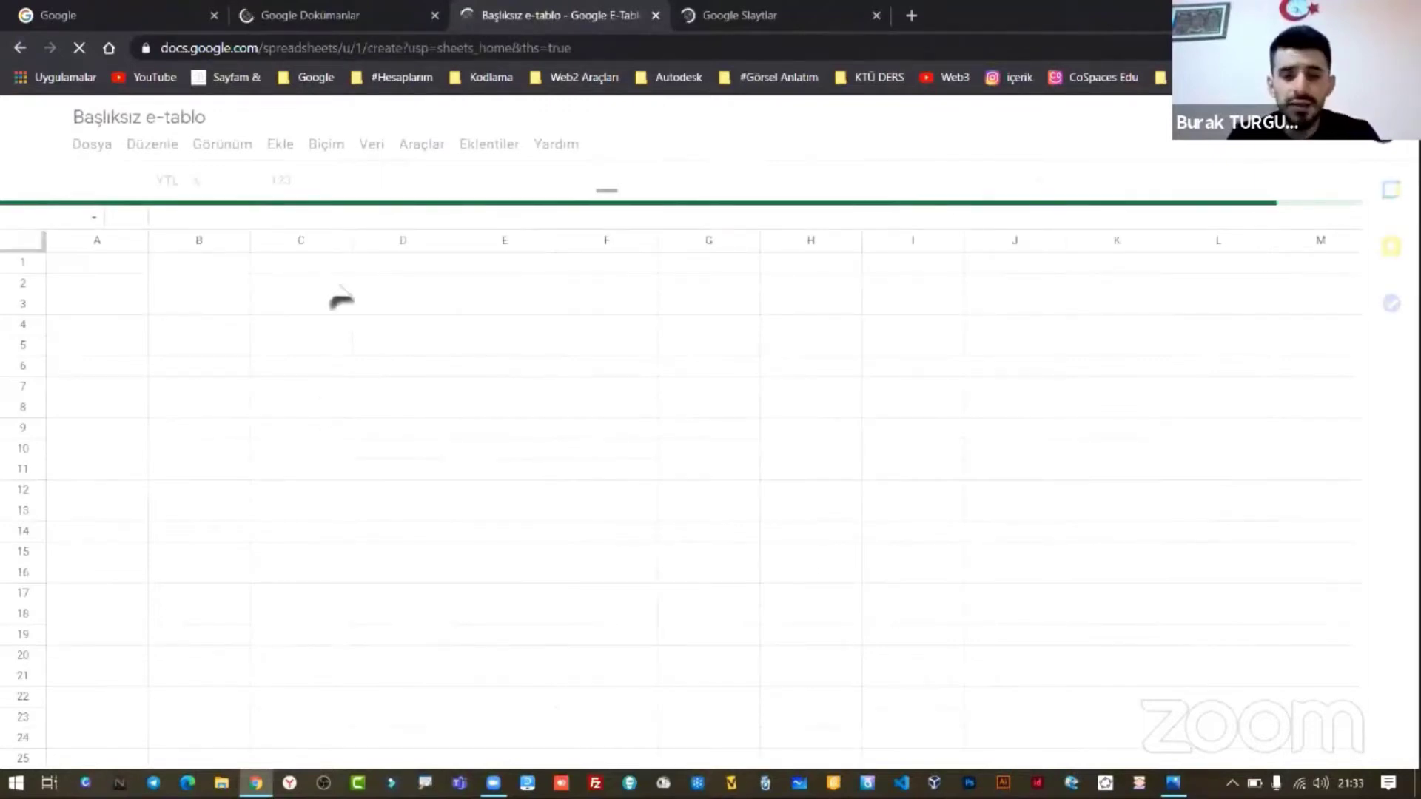
{"action": "left_click", "coordinate": [130, 282]}
{"action": "type", "text": "1"}
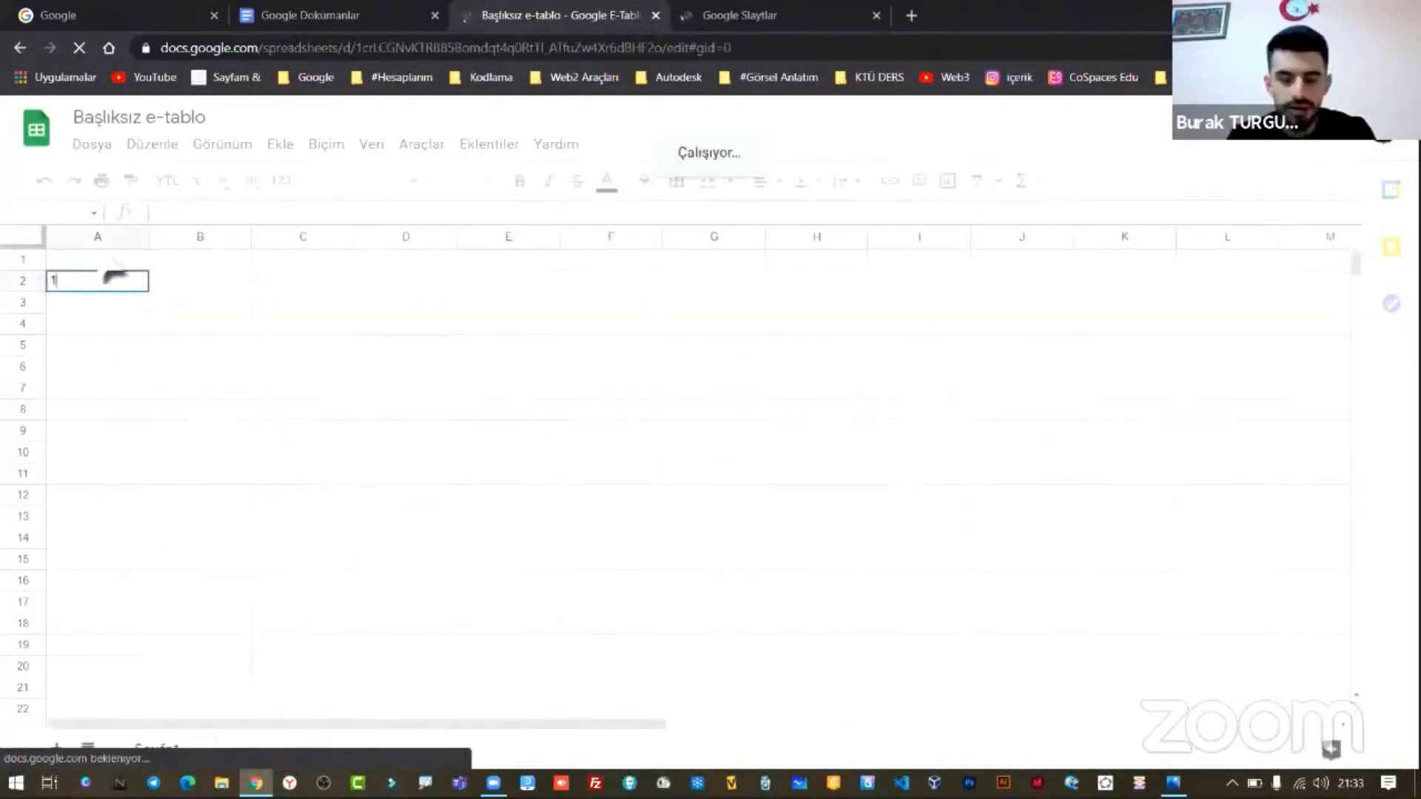
{"action": "type", "text": "adı"}
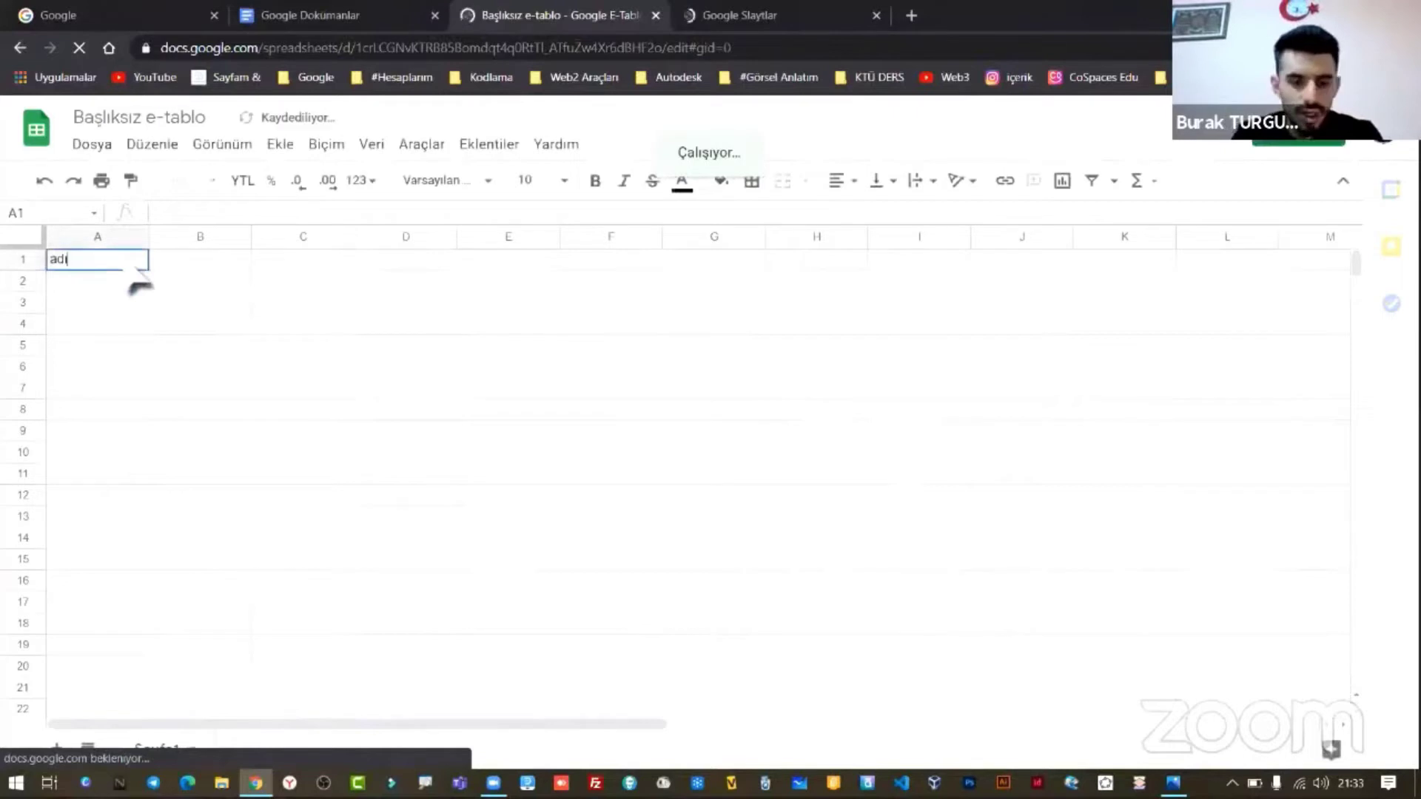
- Enter the heading "şehir" in cell B1, replacing the earlier wording attempts
{"action": "key", "text": "Tab"}
{"action": "type", "text": "taım"}
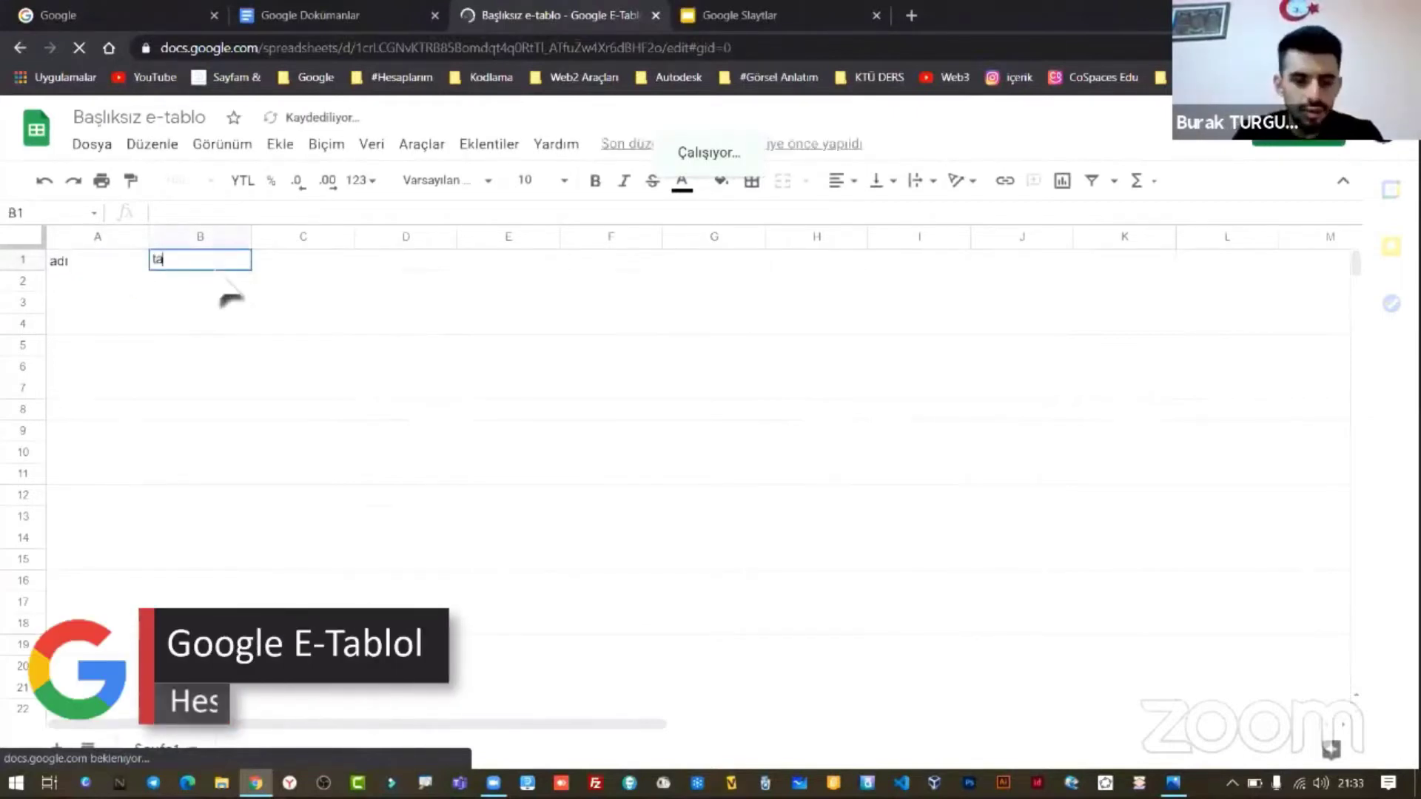
{"action": "key", "text": "BackSpace"}
{"action": "key", "text": "BackSpace"}
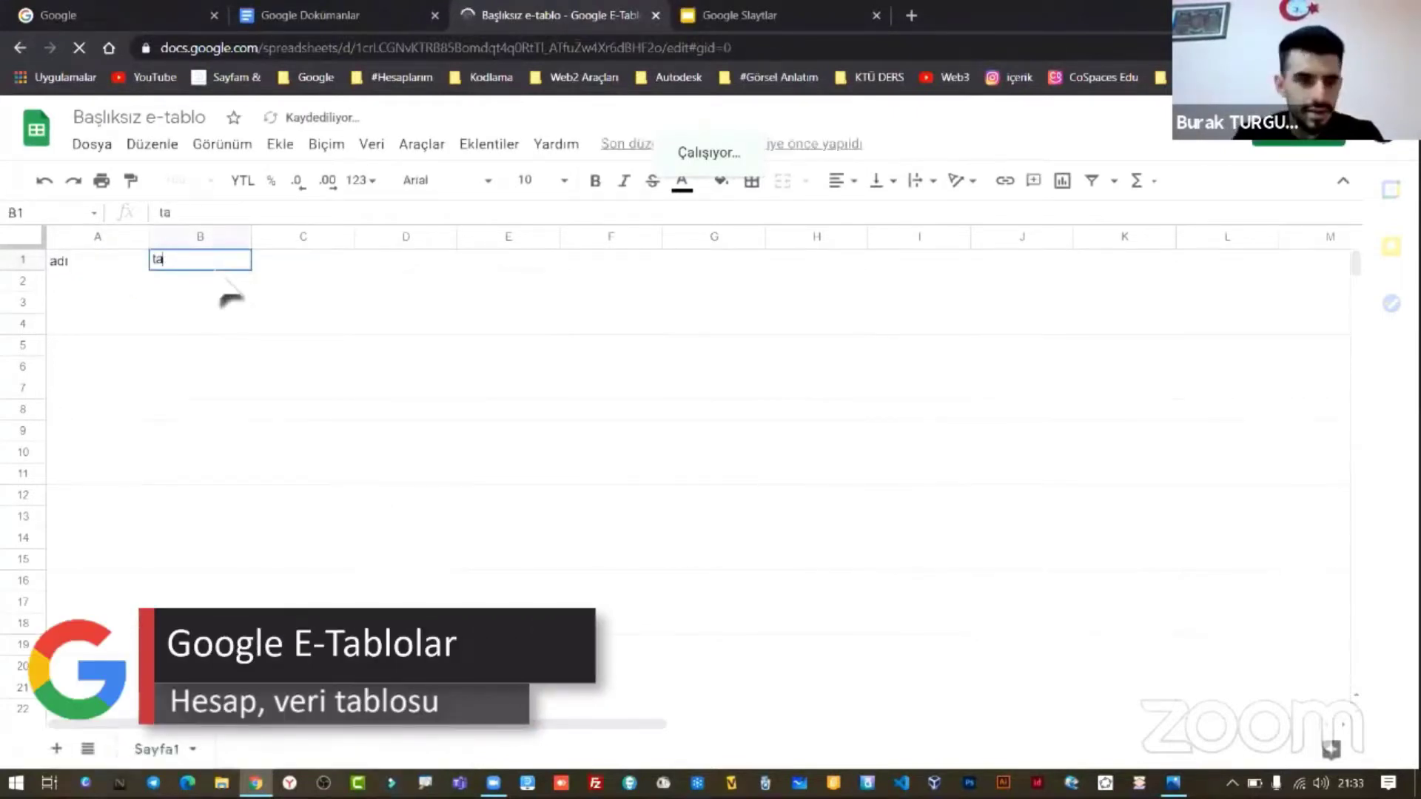
{"action": "type", "text": "nım"}
{"action": "key", "text": "BackSpace"}
{"action": "key", "text": "BackSpace"}
{"action": "key", "text": "BackSpace"}
{"action": "key", "text": "BackSpace"}
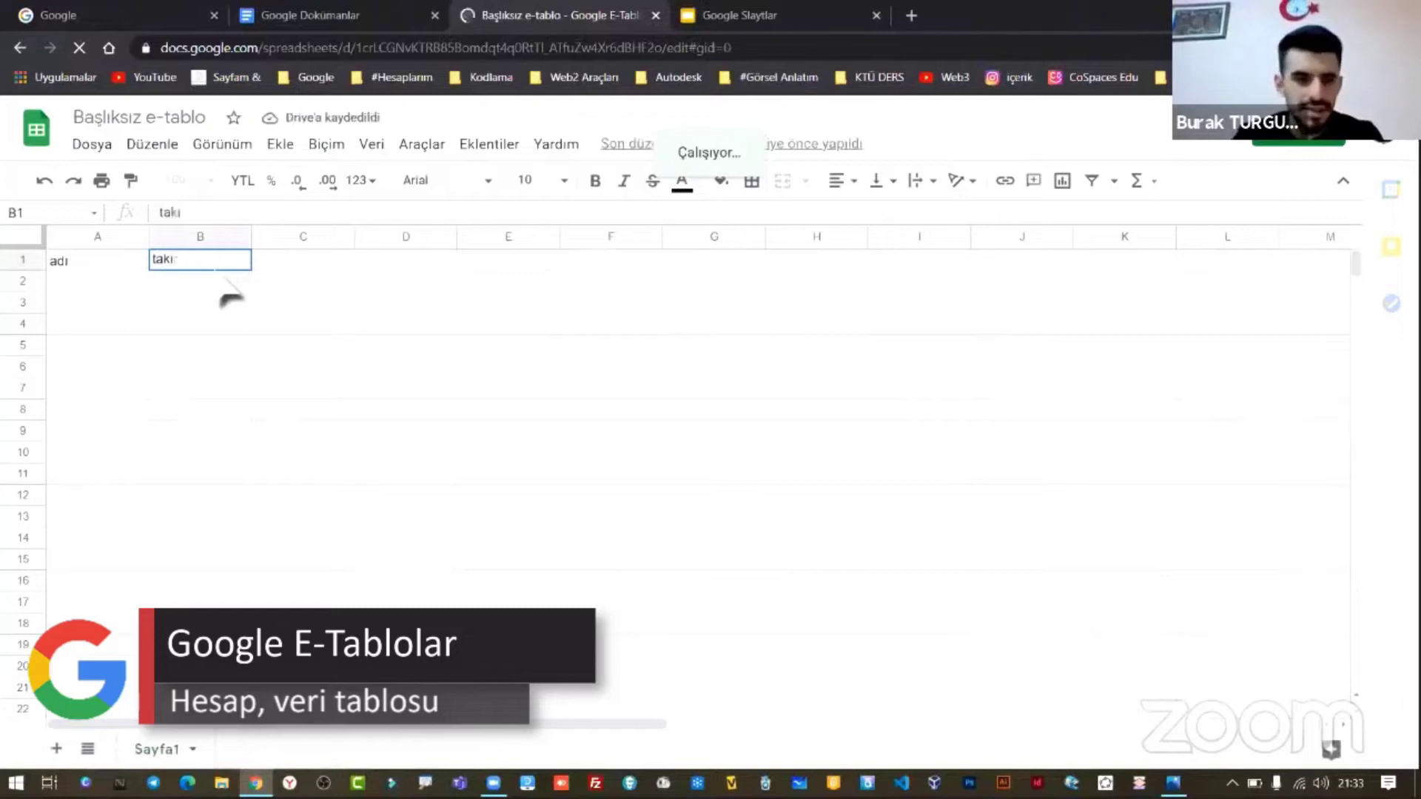
{"action": "type", "text": "anı"}
{"action": "key", "text": "BackSpace"}
{"action": "key", "text": "BackSpace"}
{"action": "key", "text": "BackSpace"}
{"action": "key", "text": "BackSpace"}
{"action": "type", "text": "şehir"}
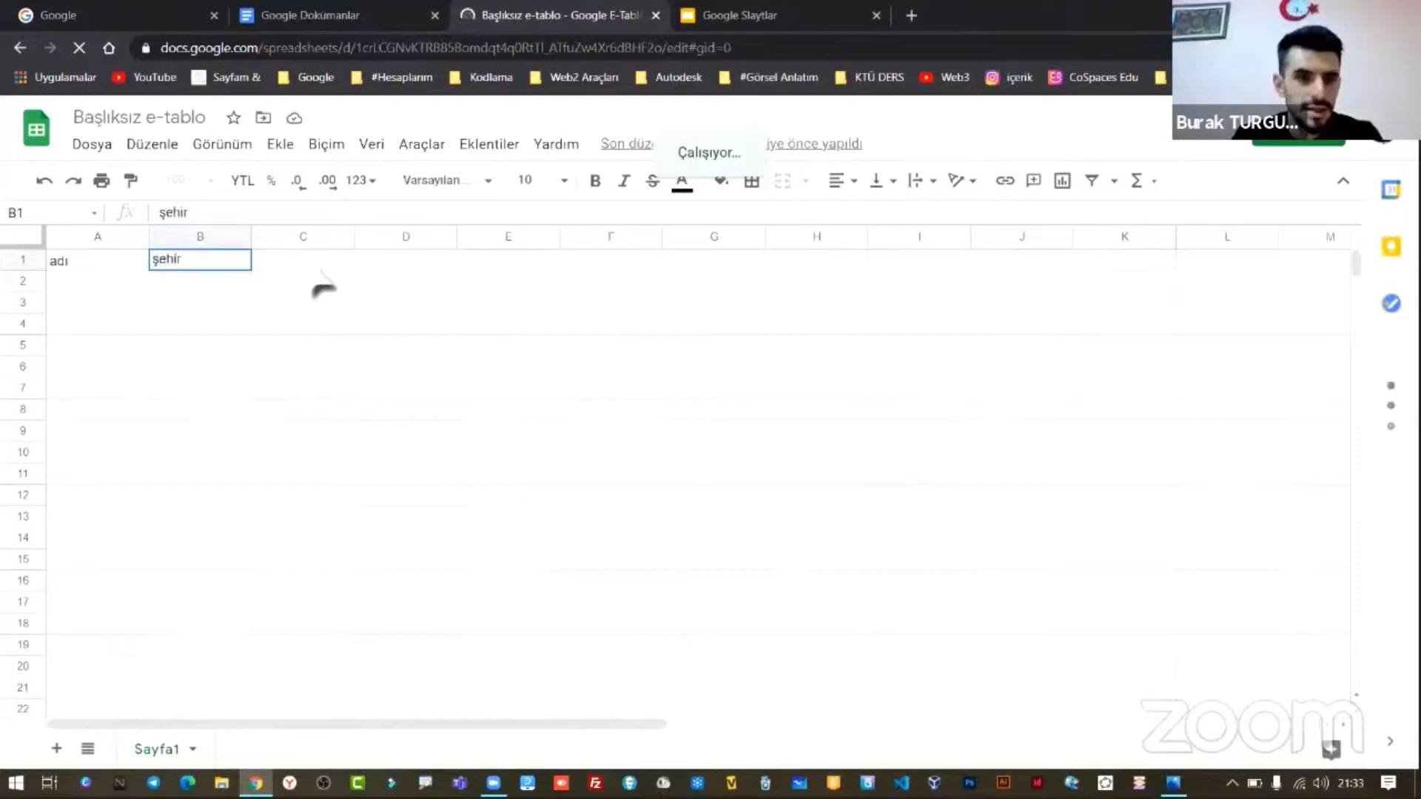
- Enter the heading "branş" in cell C1 and leave the cell
{"action": "key", "text": "Tab"}
{"action": "type", "text": "branş"}
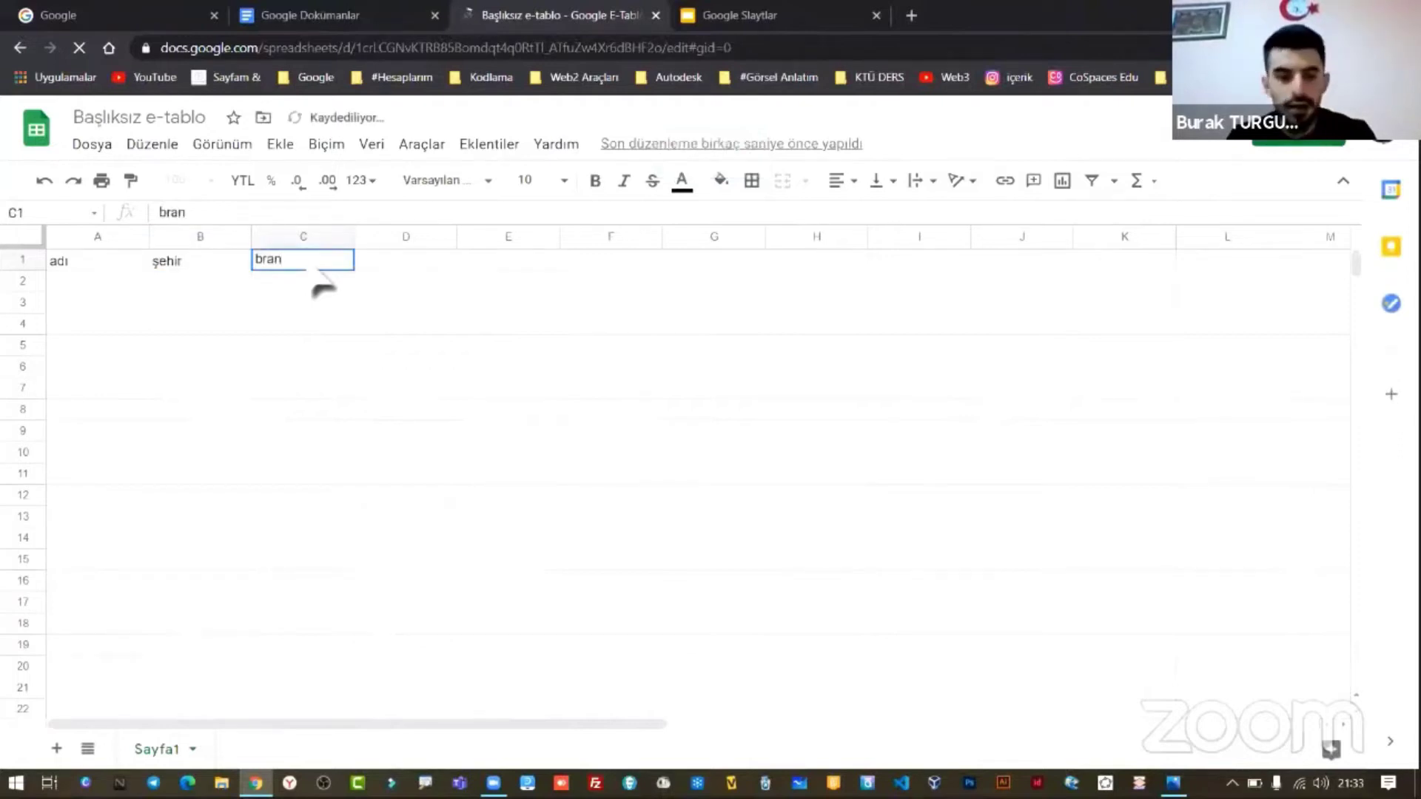
{"action": "left_click", "coordinate": [400, 349]}
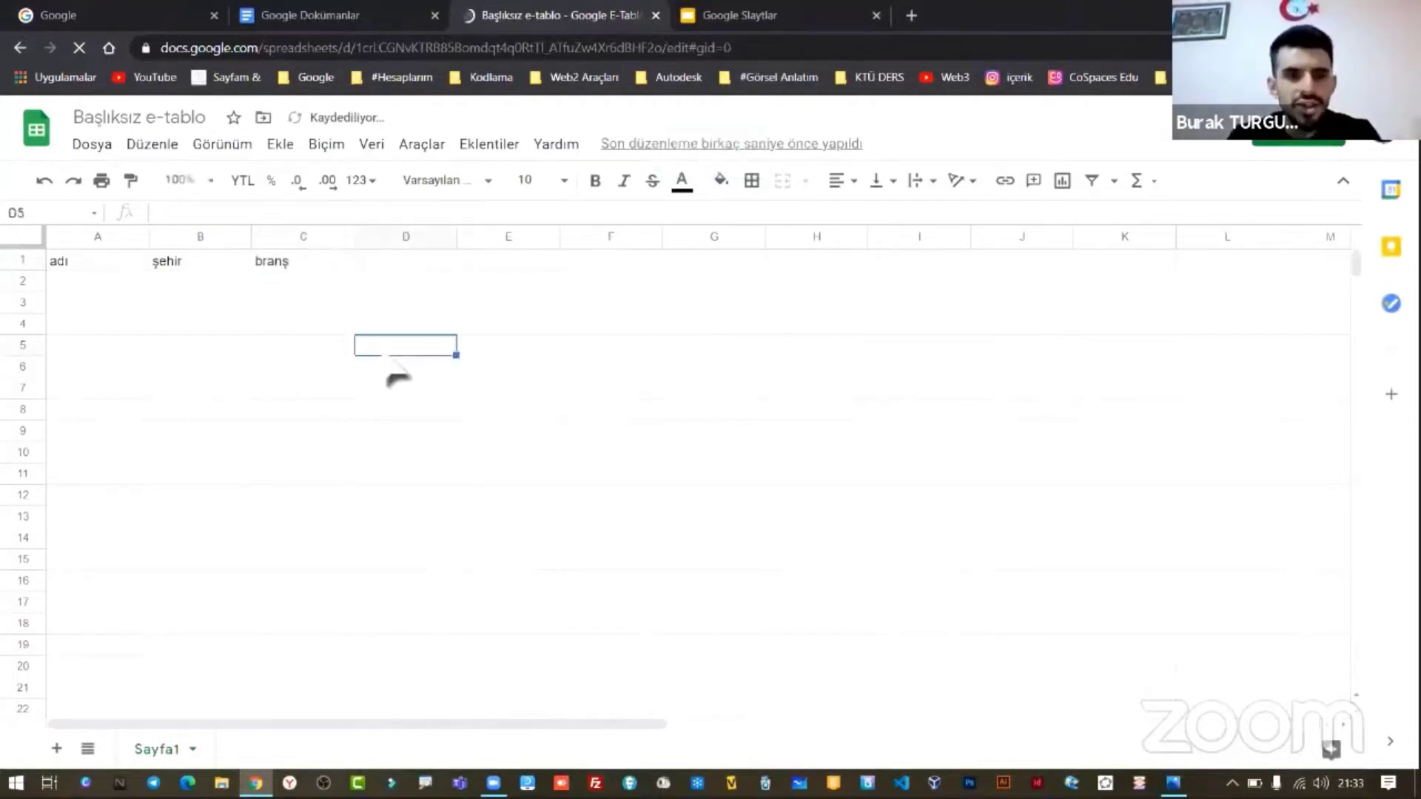
{"action": "left_click", "coordinate": [594, 349]}
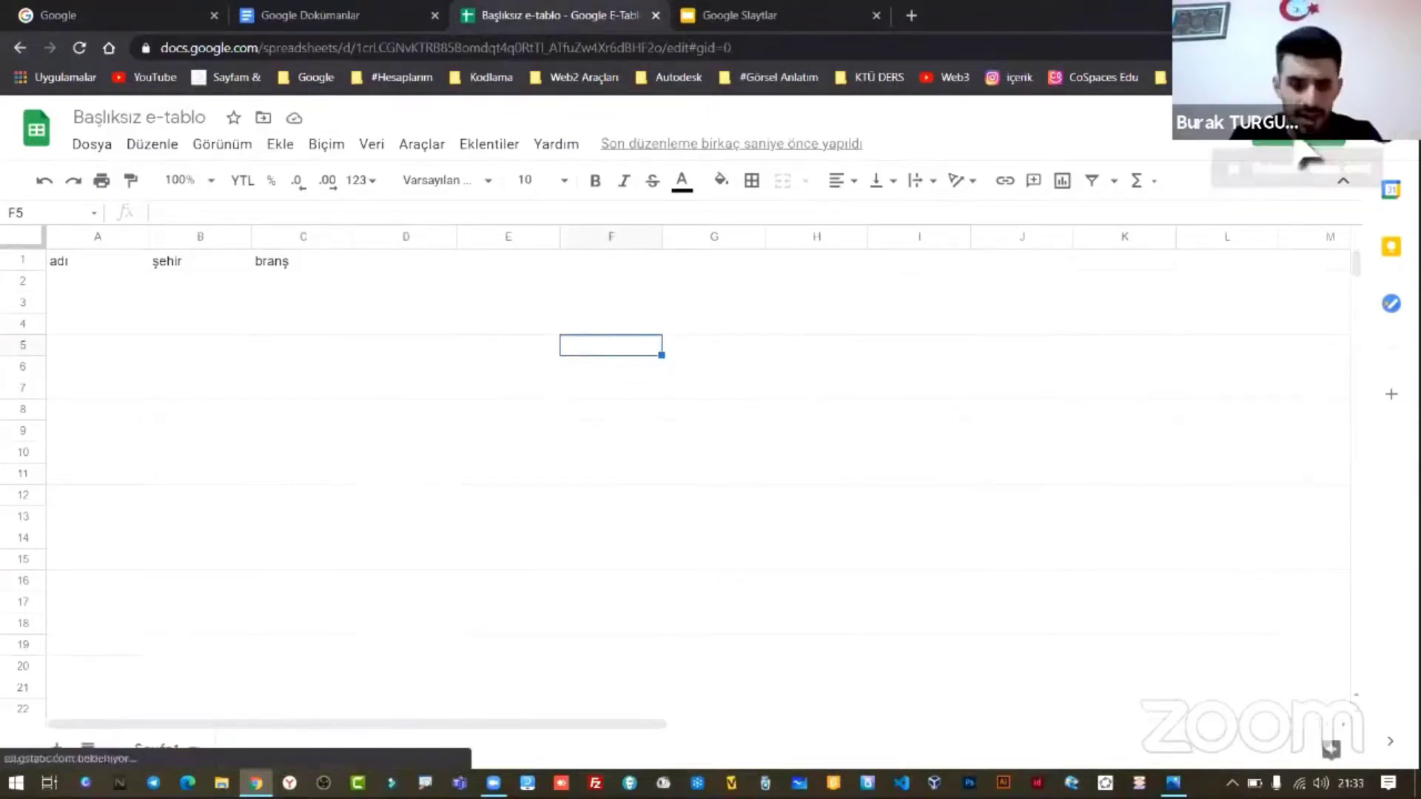
- Start sharing the untitled spreadsheet and save it under the name "bilgi"
{"action": "left_click", "coordinate": [1304, 154]}
{"action": "type", "text": "bilgi"}
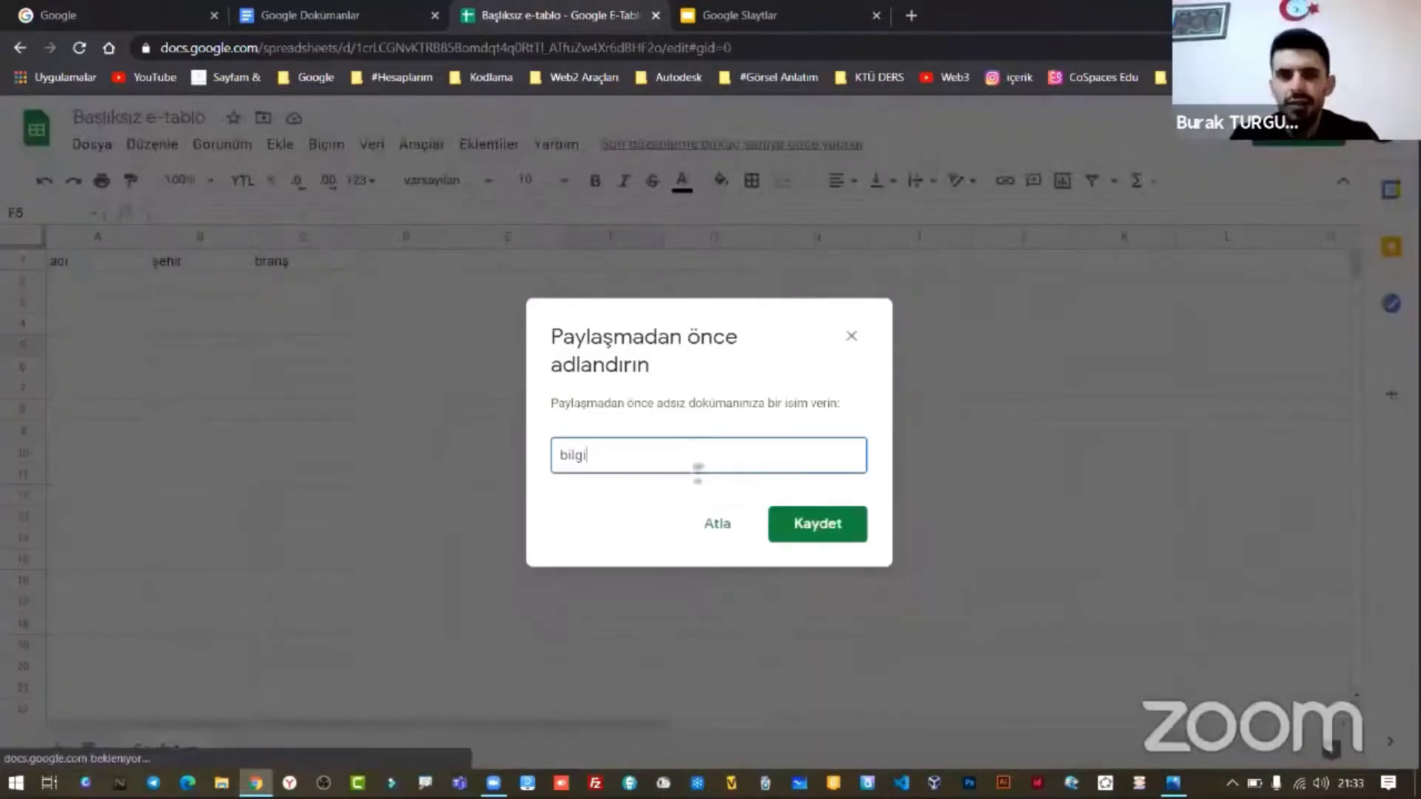
{"action": "left_click", "coordinate": [817, 523]}
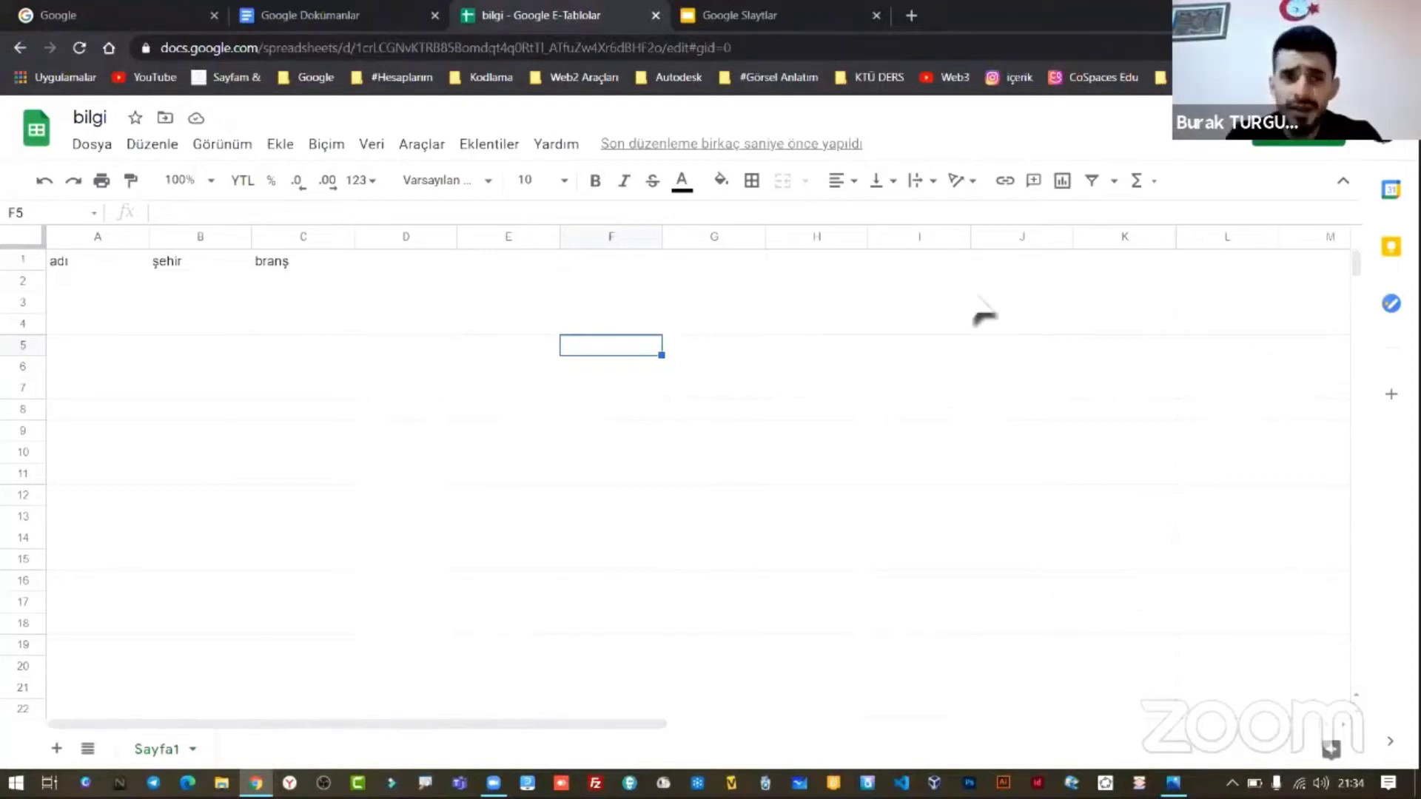
- Switch to the Dokümanlar page and create a blank document
{"action": "left_click", "coordinate": [354, 23]}
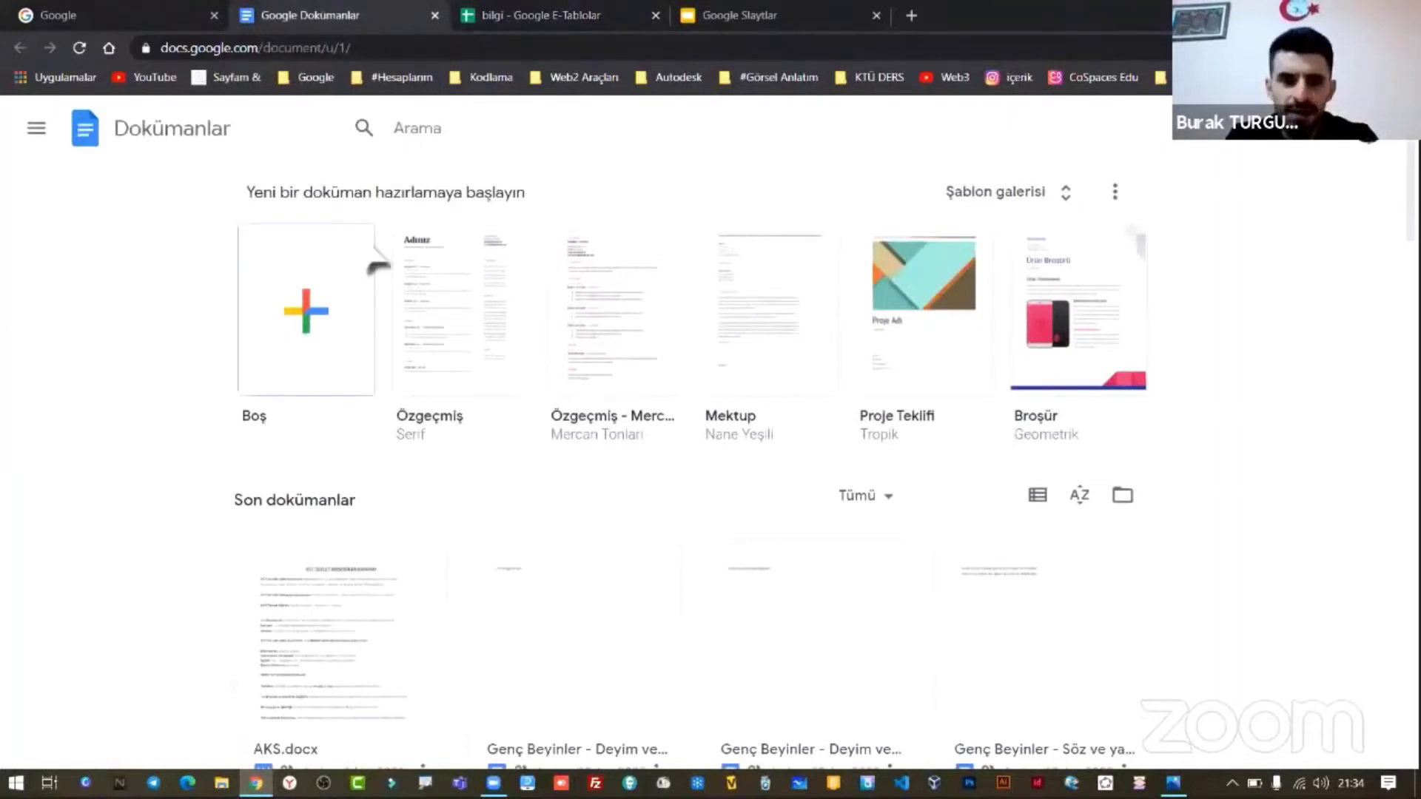
{"action": "left_click", "coordinate": [376, 268]}
- View the recent KODLAMA presentation in Slaytlar, return to the presentation list and create a blank presentation
{"action": "key", "text": "ctrl+4"}
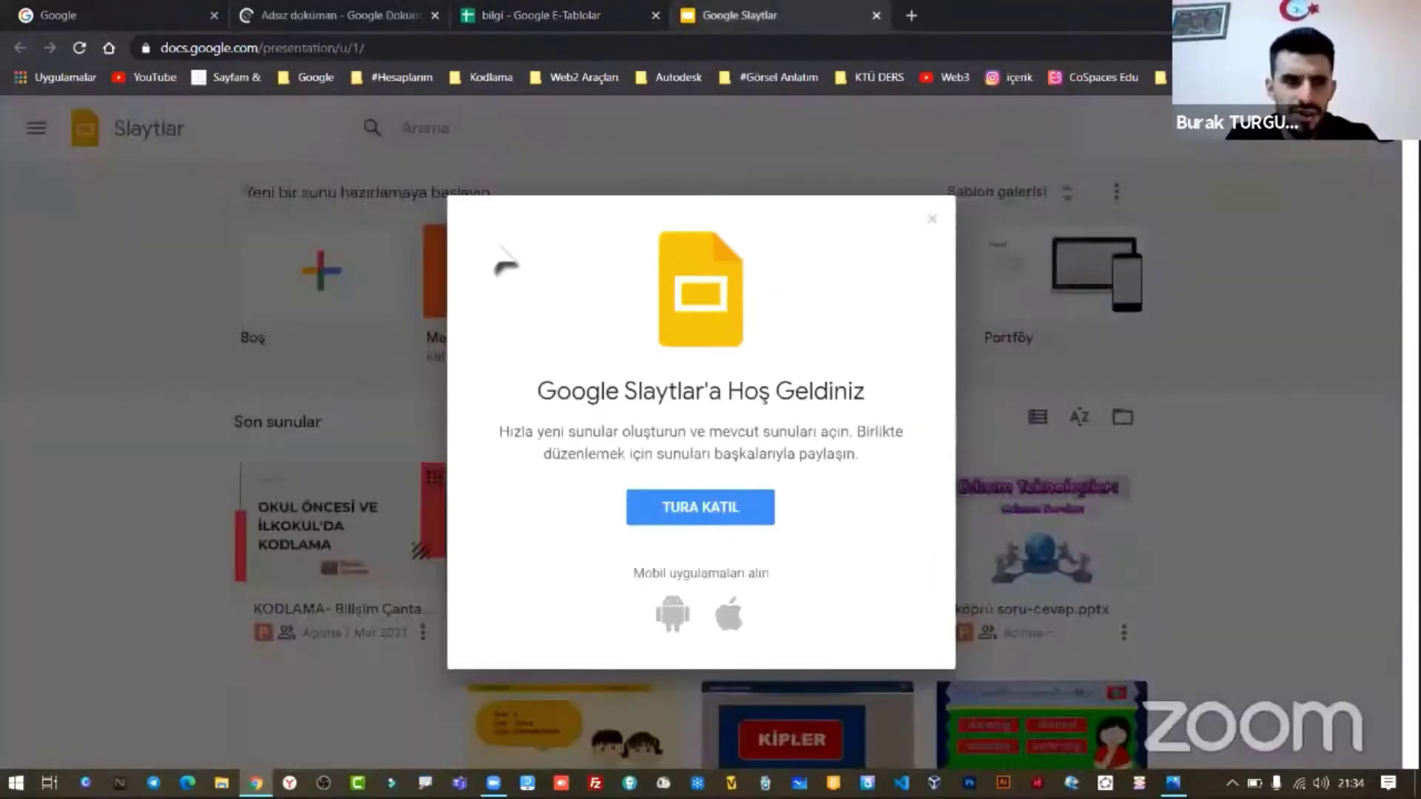
{"action": "key", "text": "Escape"}
{"action": "scroll", "coordinate": [444, 333], "scroll_direction": "down", "scroll_amount": 3}
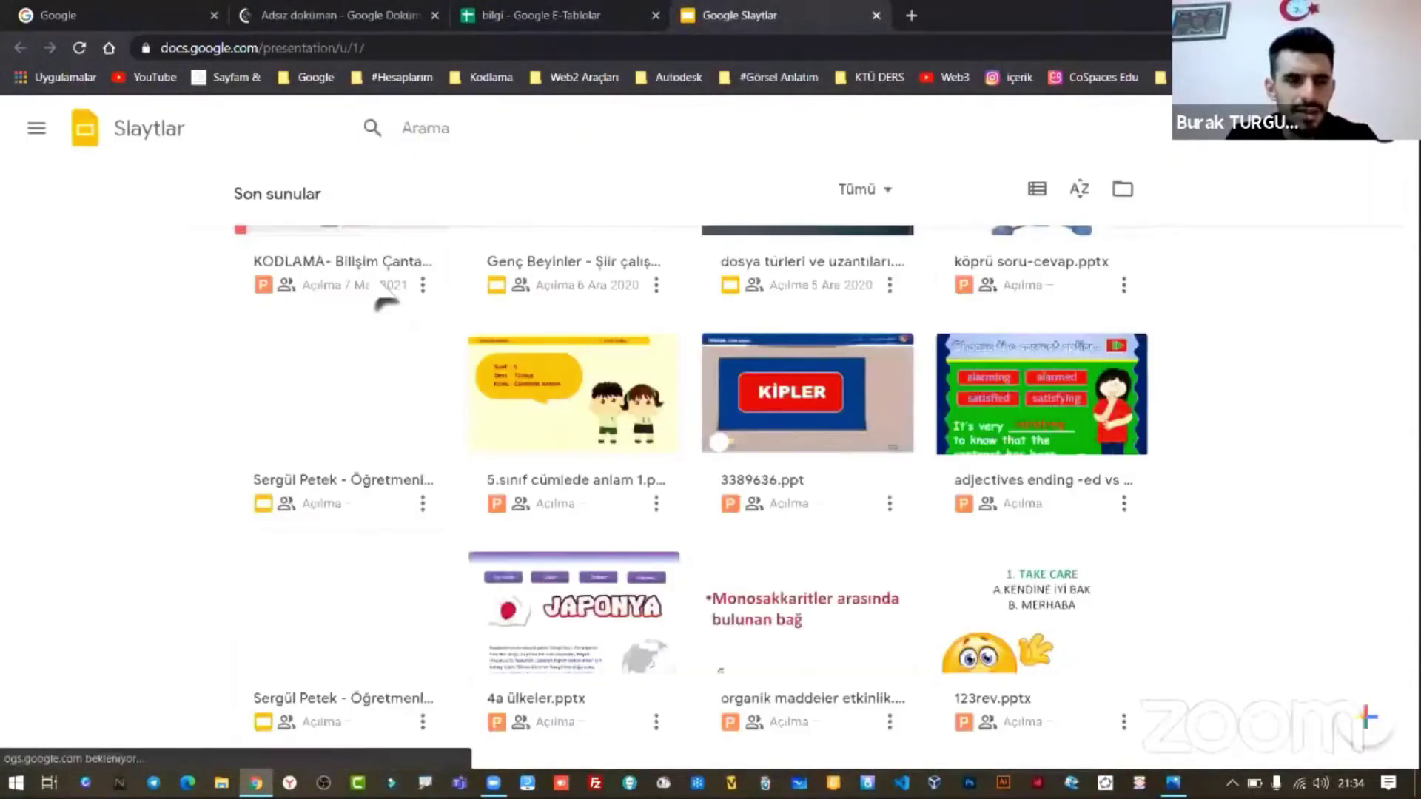
{"action": "left_click", "coordinate": [285, 255]}
{"action": "key", "text": "alt+Left"}
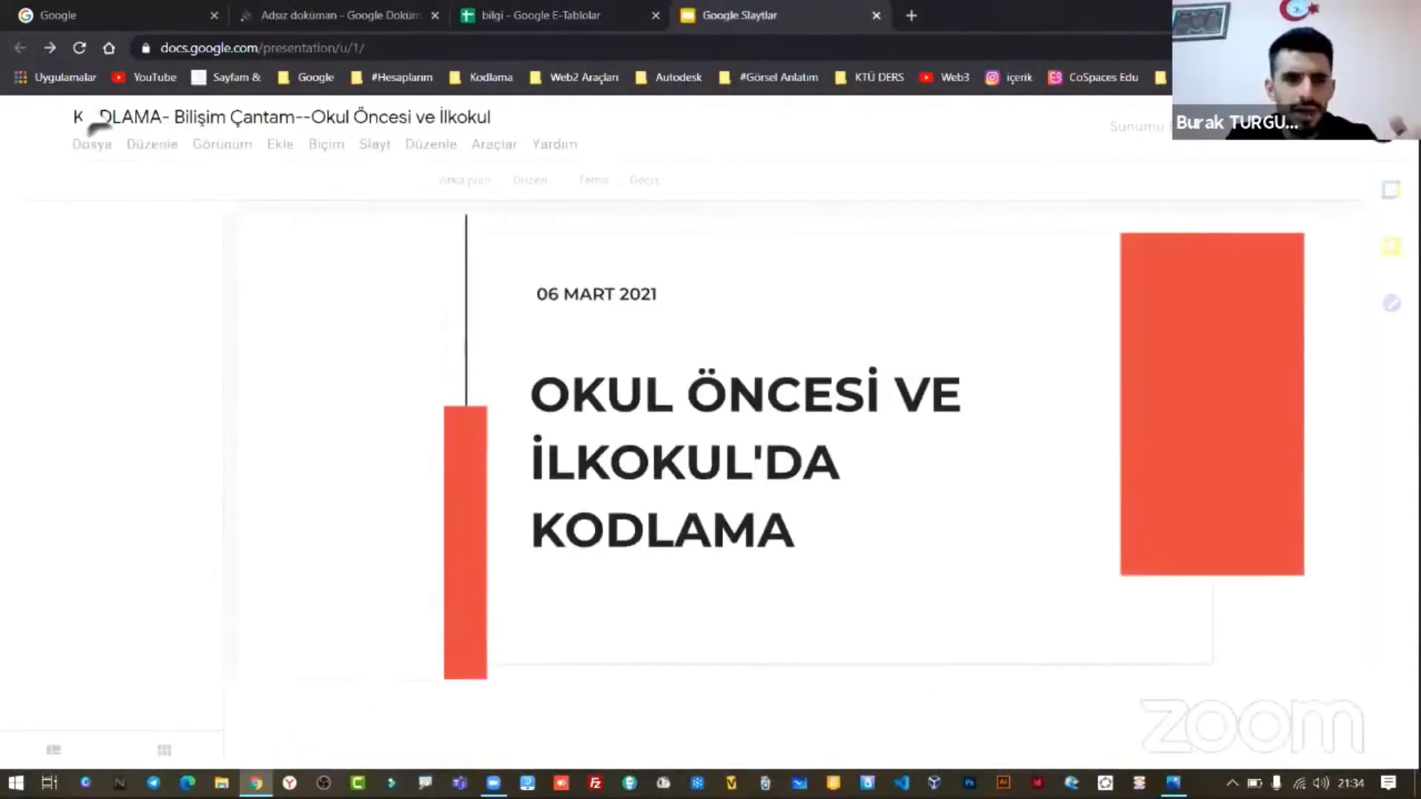
- Switch to the untitled document and write the random sample text "ağsşdağspldpasldoaskdoaskdaskd"
{"action": "key", "text": "ctrl+2"}
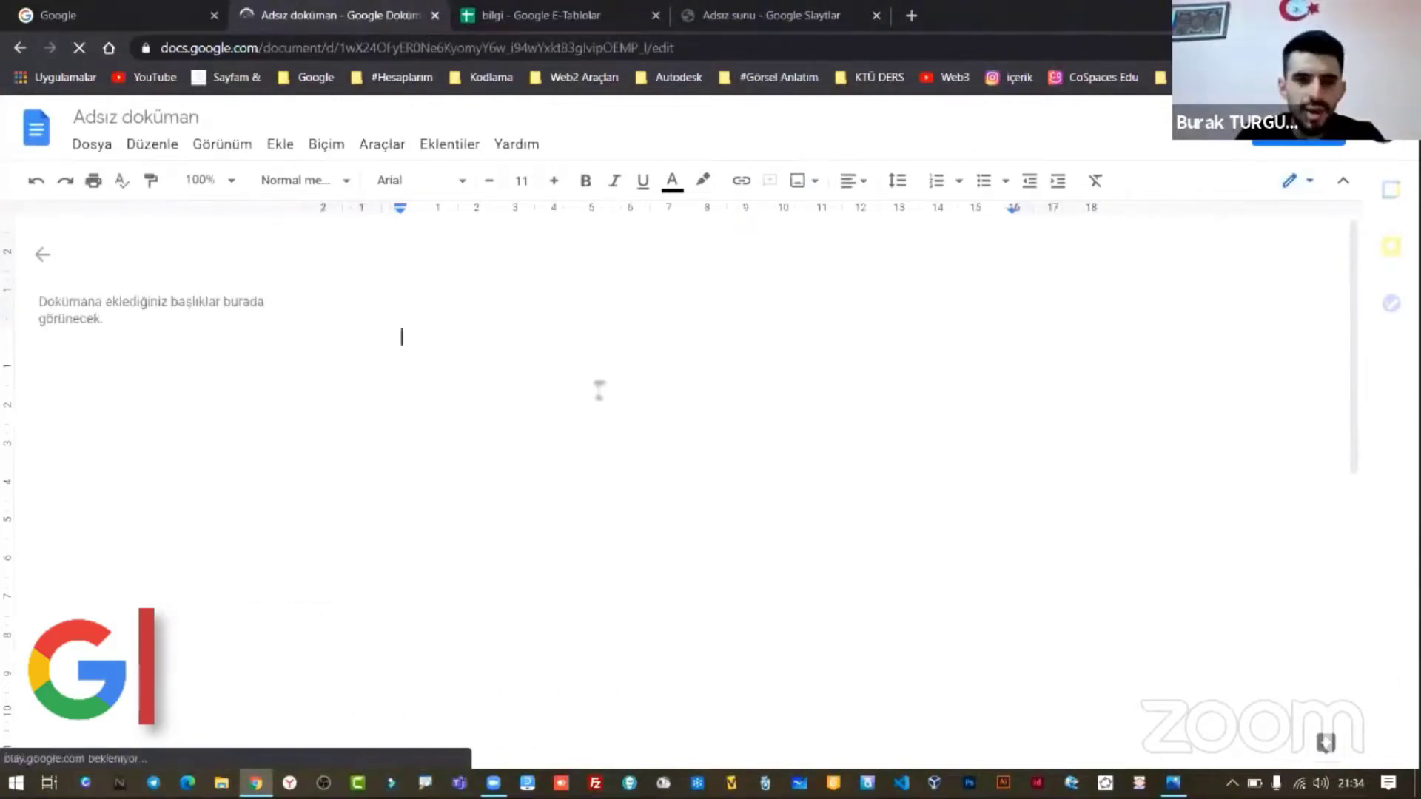
{"action": "type", "text": "ağşşdağspldpasldoaskdoaskdaskd"}
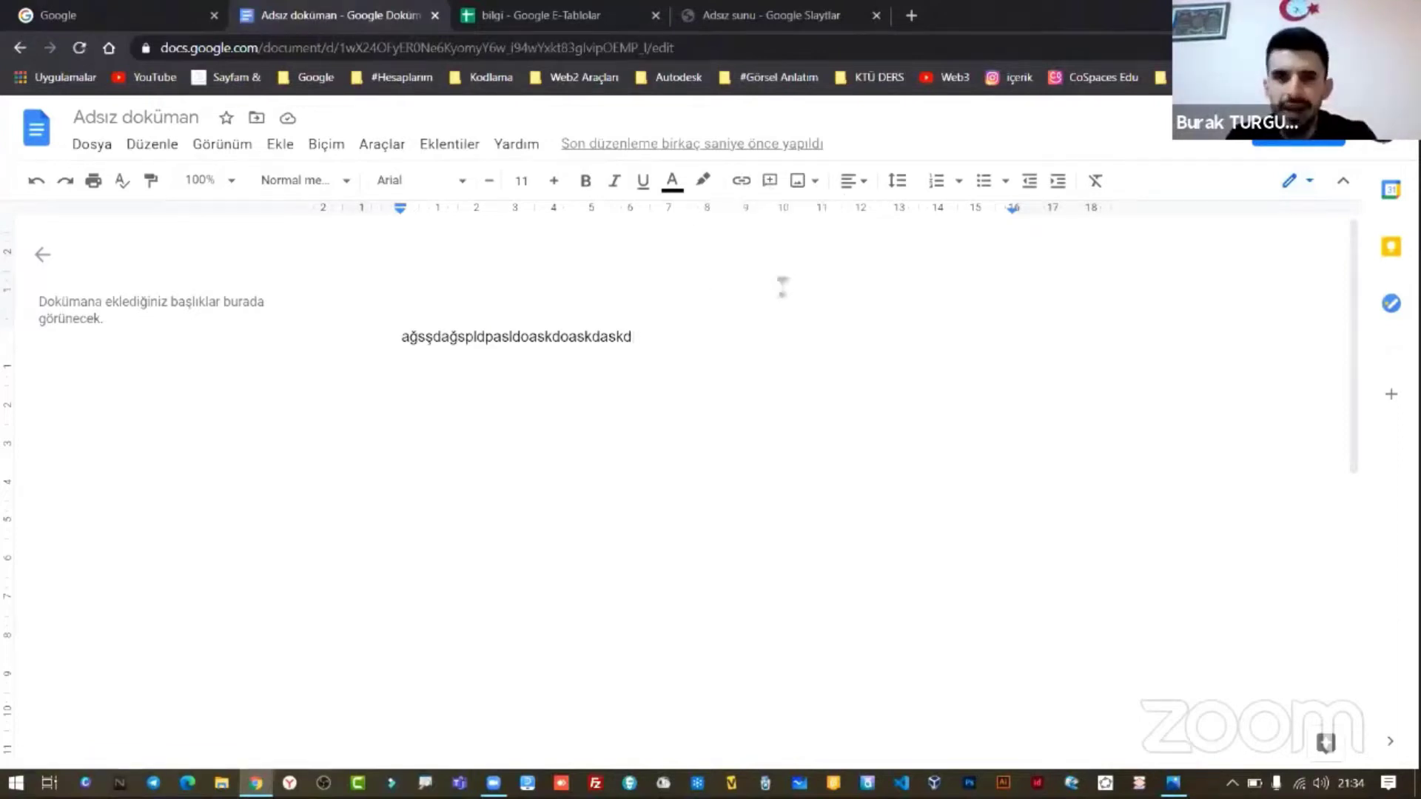
- Share the bilgi spreadsheet by link with everyone who has the link, giving them the Düzenleyen role
{"action": "left_click", "coordinate": [560, 16]}
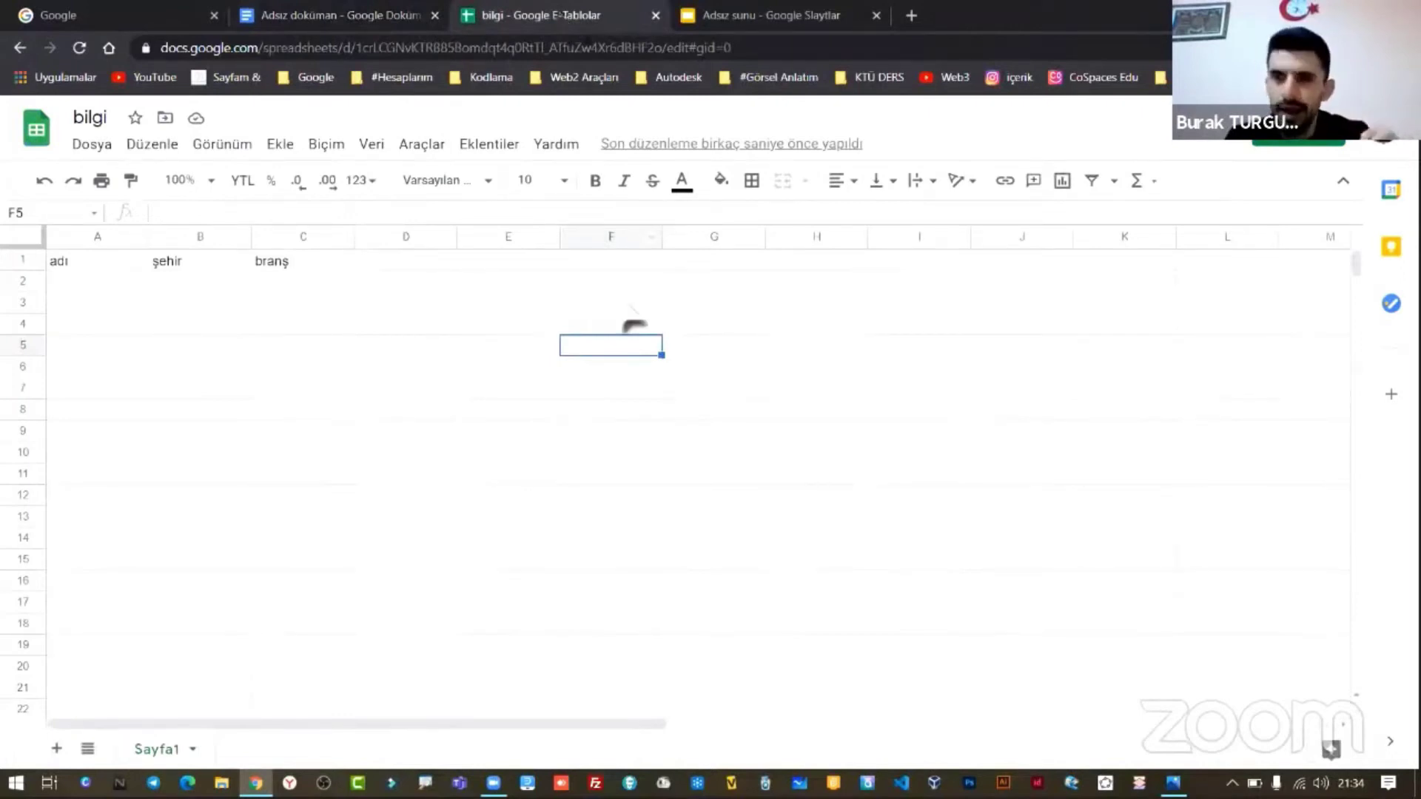
{"action": "left_click", "coordinate": [919, 302]}
{"action": "left_click", "coordinate": [1296, 141]}
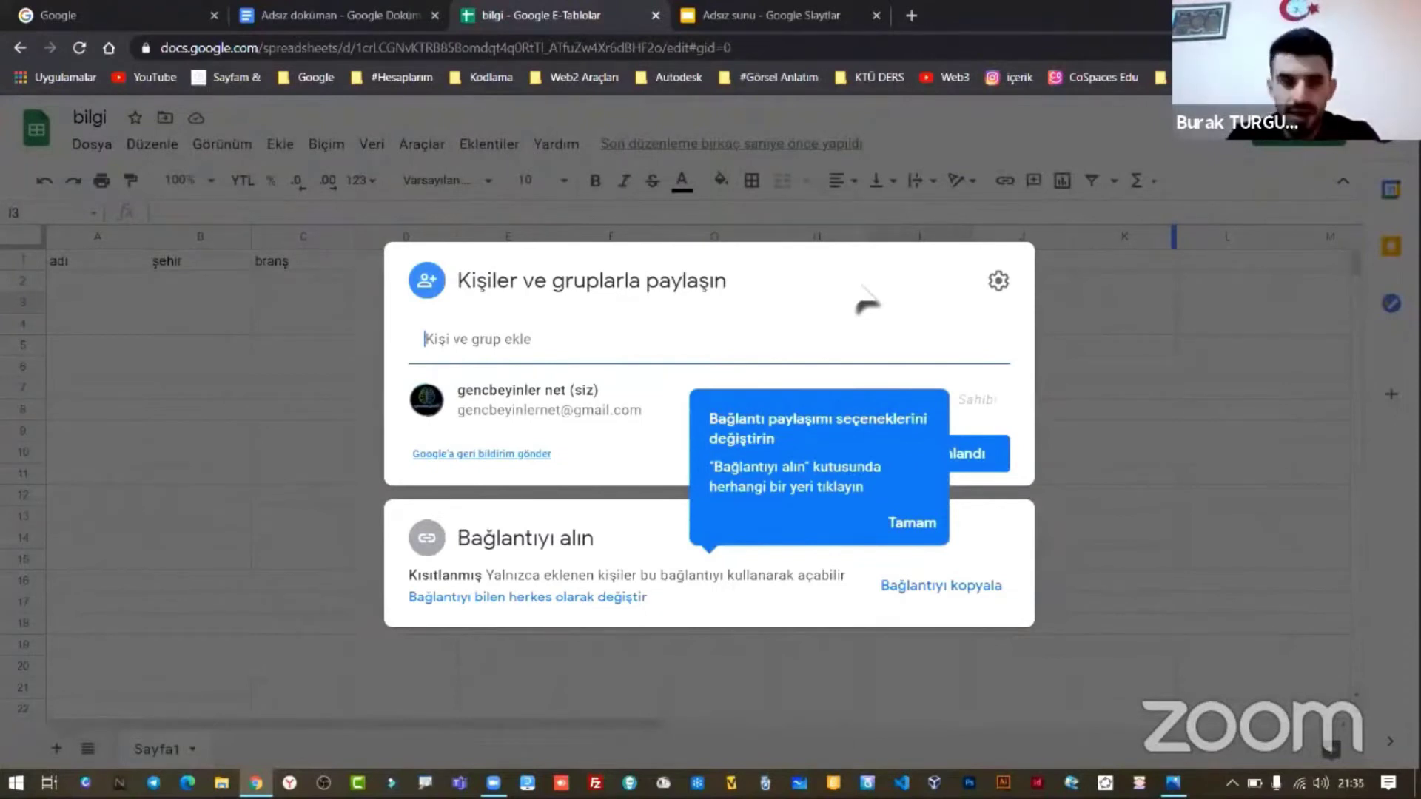
{"action": "left_click", "coordinate": [566, 622]}
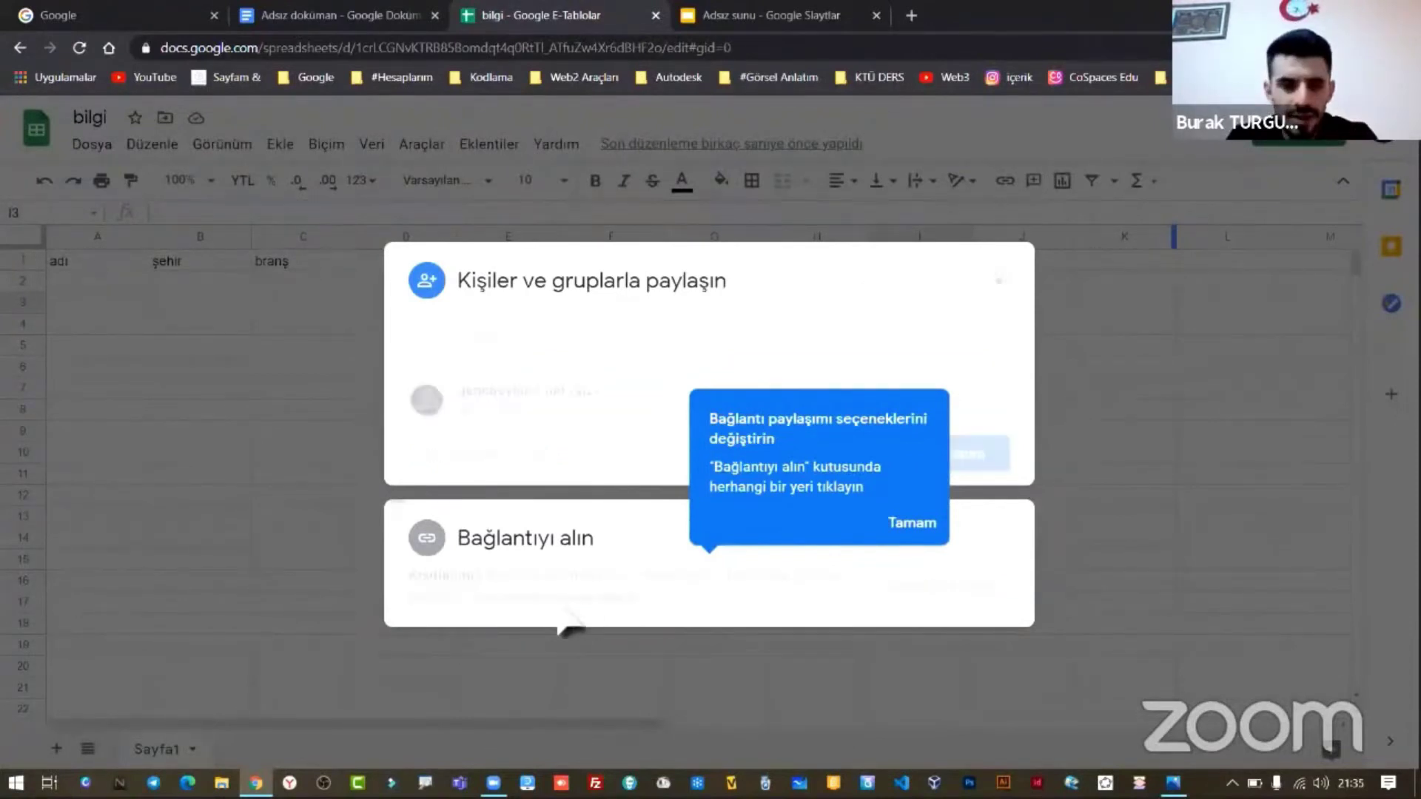
{"action": "left_click", "coordinate": [934, 524]}
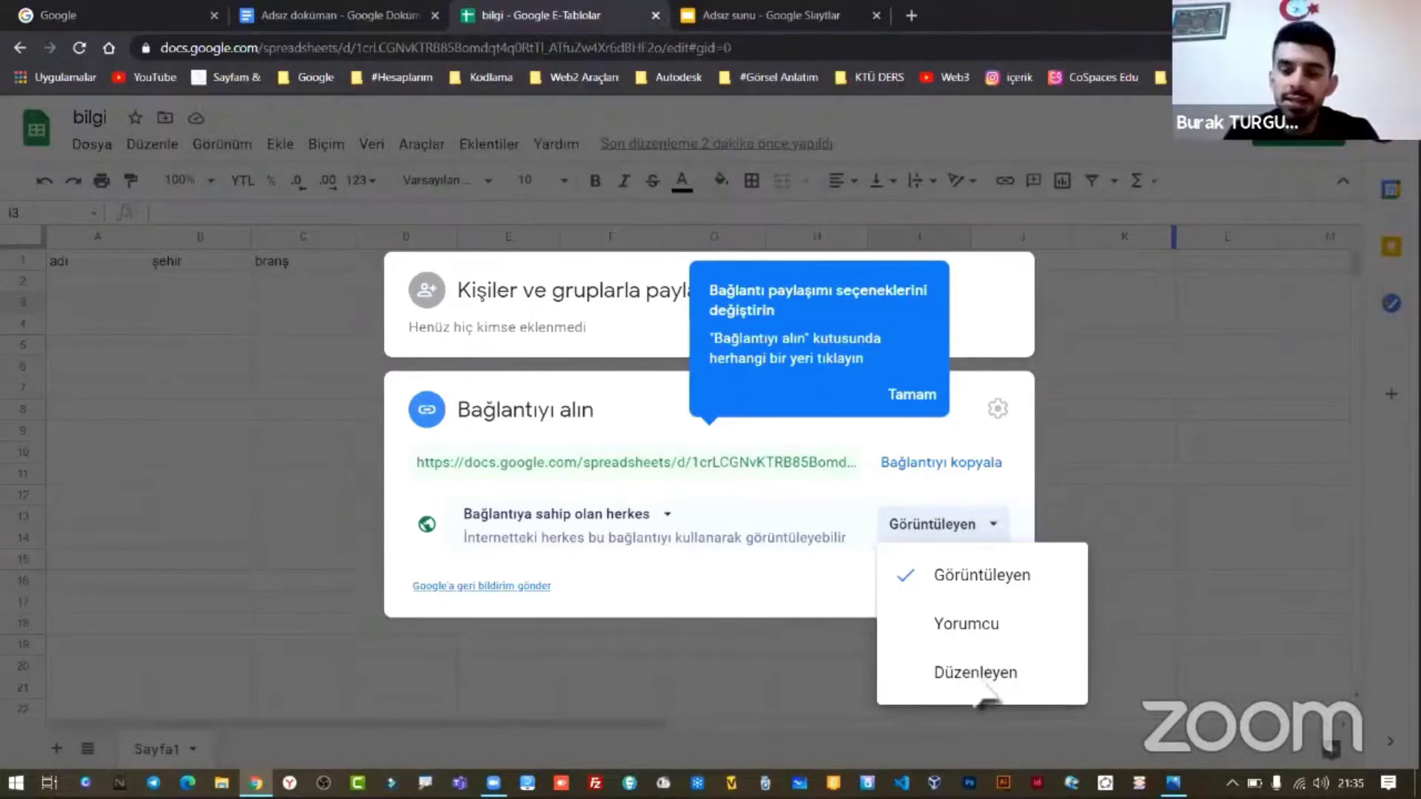
{"action": "left_click", "coordinate": [981, 693]}
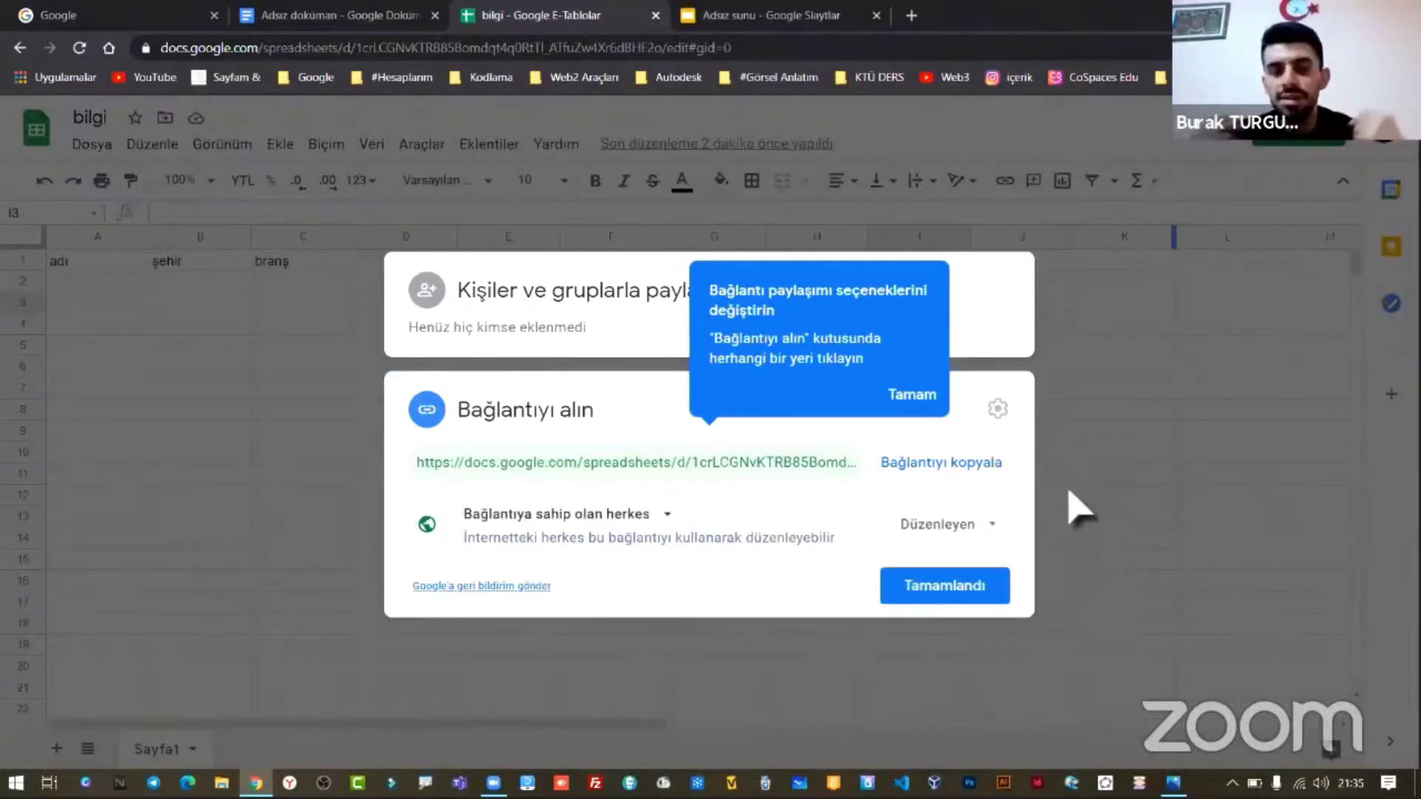
{"action": "left_click", "coordinate": [983, 587]}
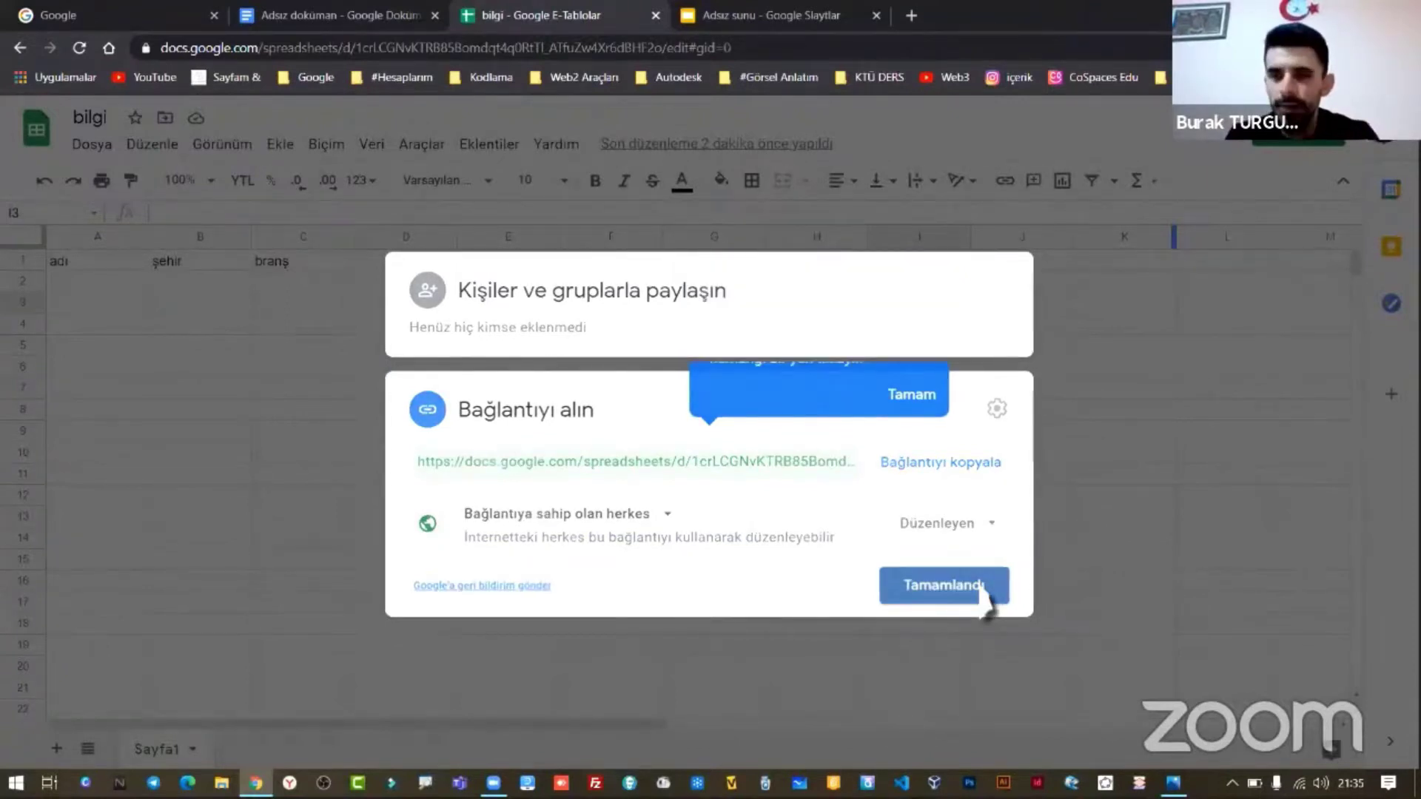
{"action": "left_click", "coordinate": [943, 585]}
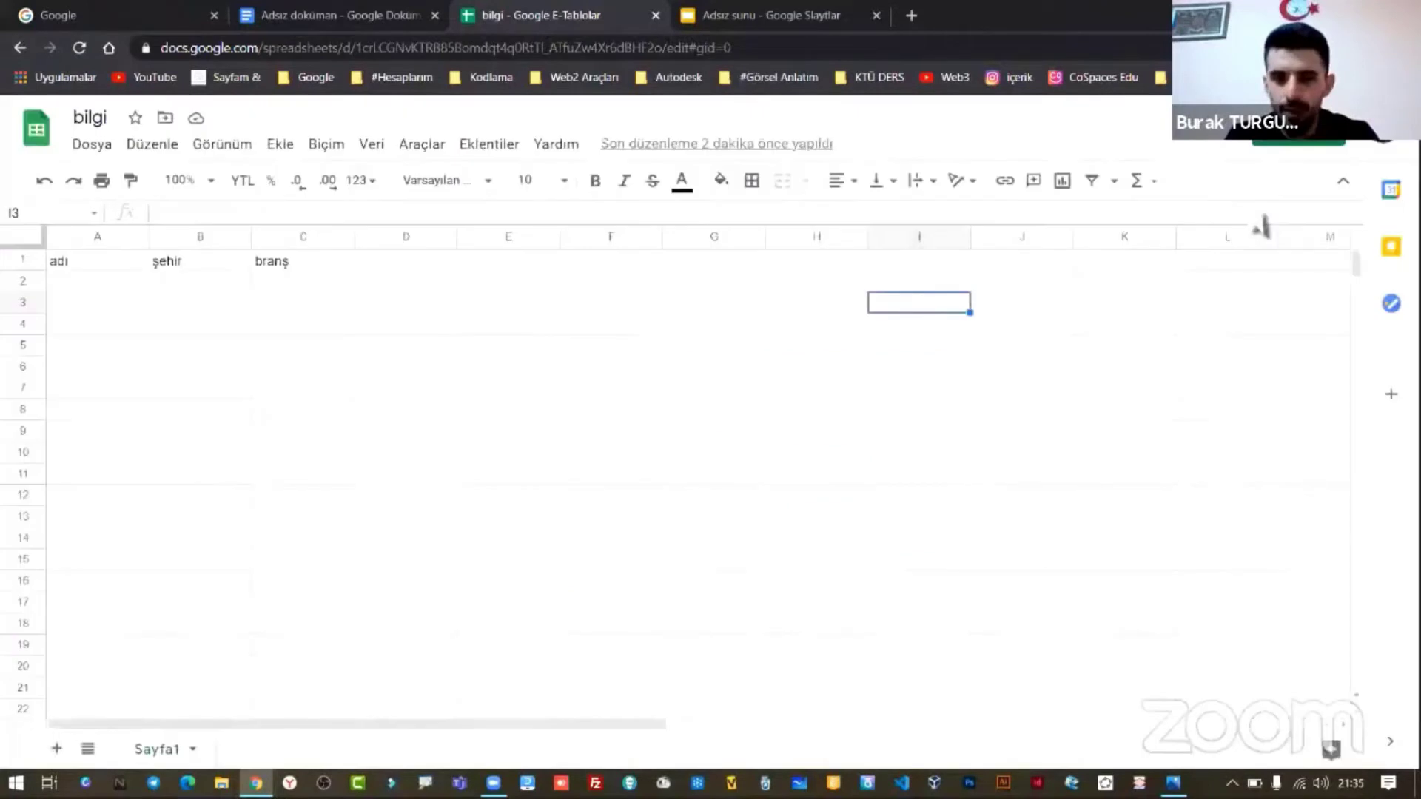
- Copy the bilgi spreadsheet's sharing link, show the desktop and return to the browser
{"action": "left_click", "coordinate": [1297, 134]}
{"action": "left_click", "coordinate": [938, 586]}
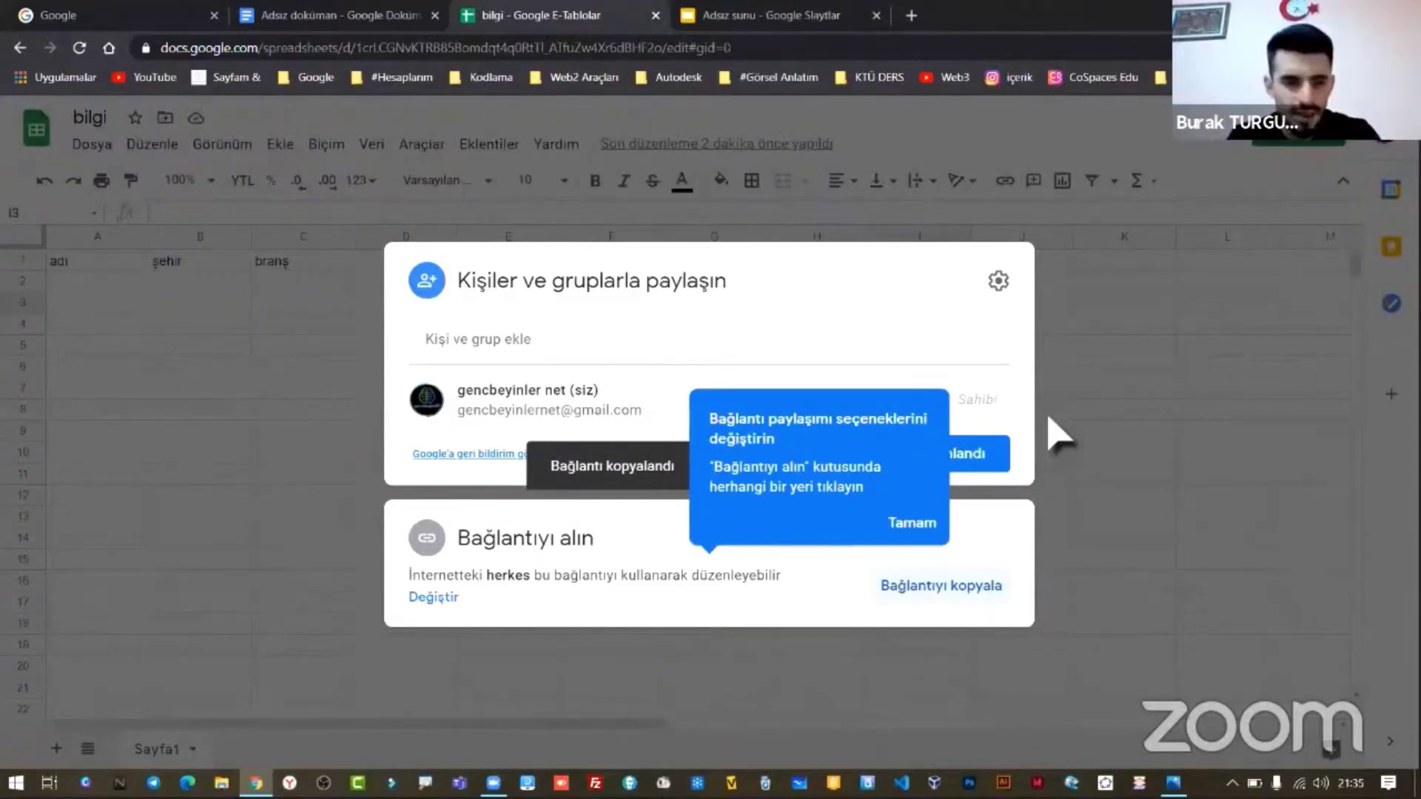
{"action": "key", "text": "super+d"}
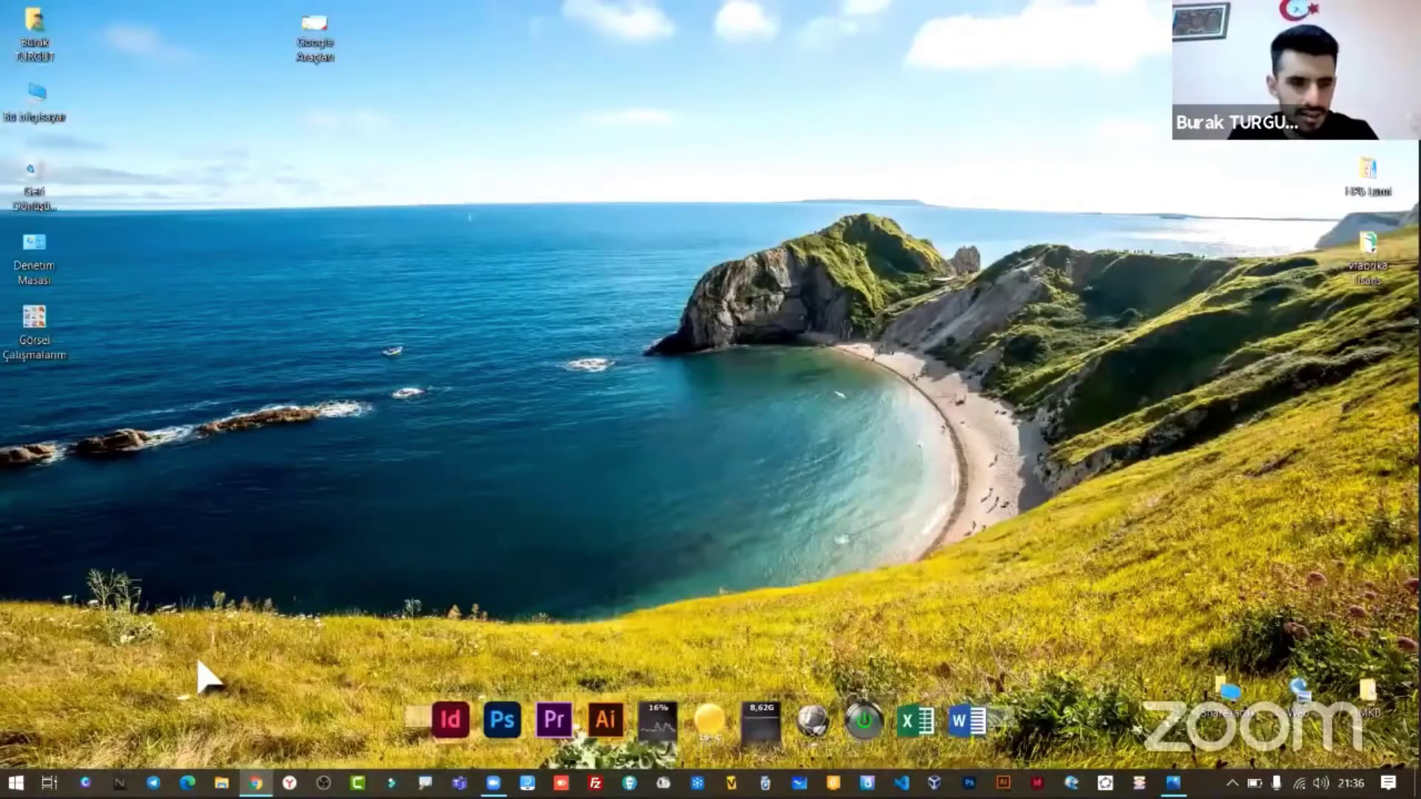
{"action": "left_click", "coordinate": [256, 783]}
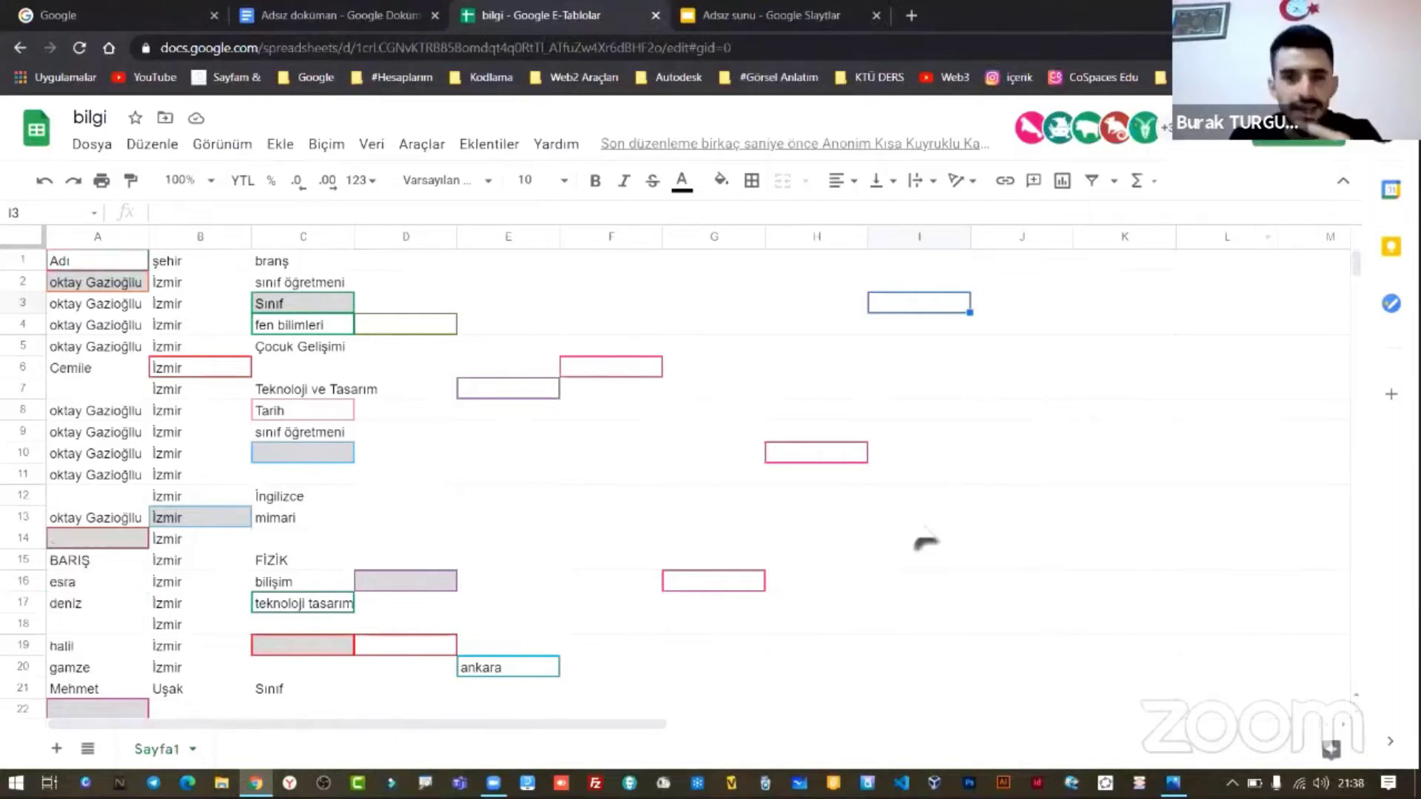
- Change the bilgi spreadsheet's link access to Görüntüleyen and close the sharing settings
{"action": "left_click", "coordinate": [759, 416]}
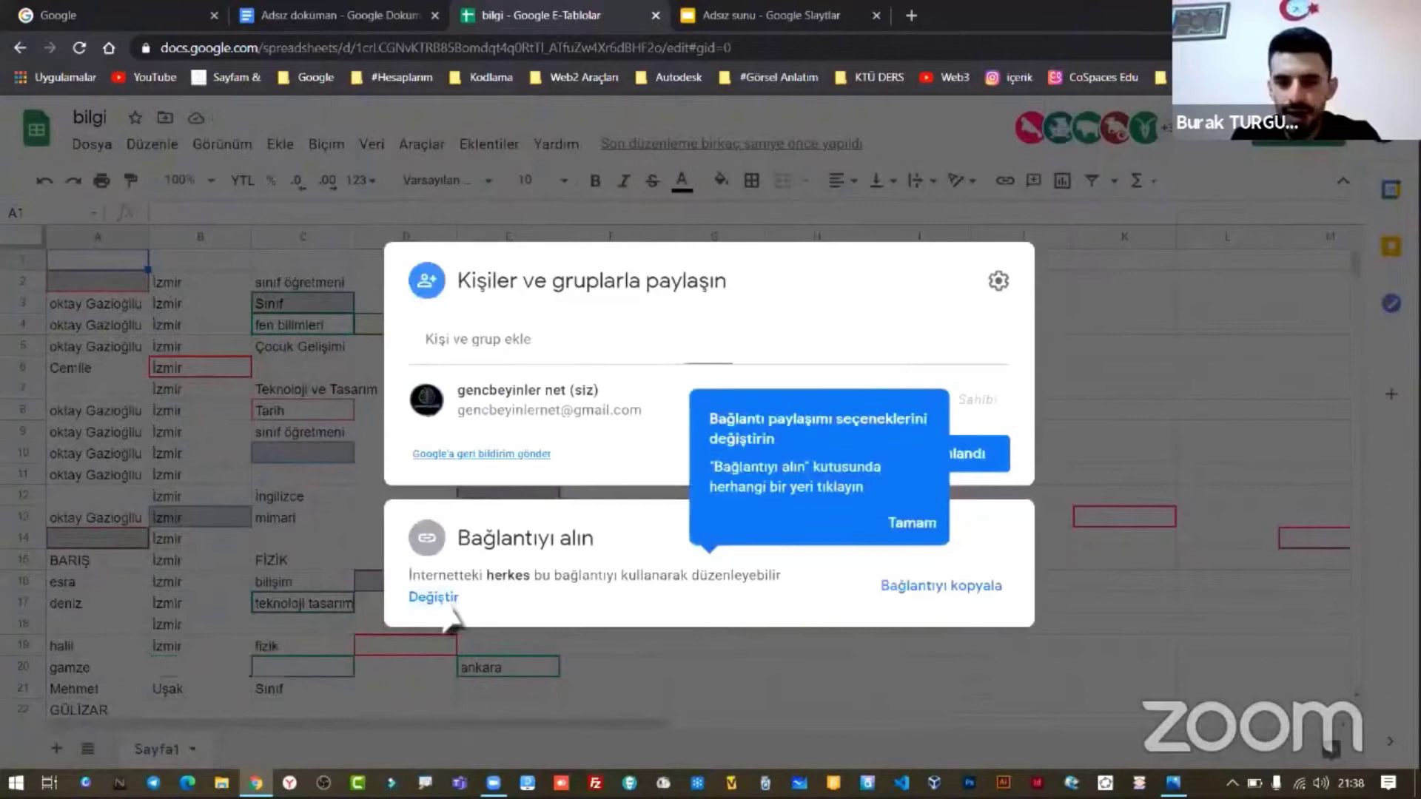
{"action": "left_click", "coordinate": [436, 597]}
{"action": "left_click", "coordinate": [943, 524]}
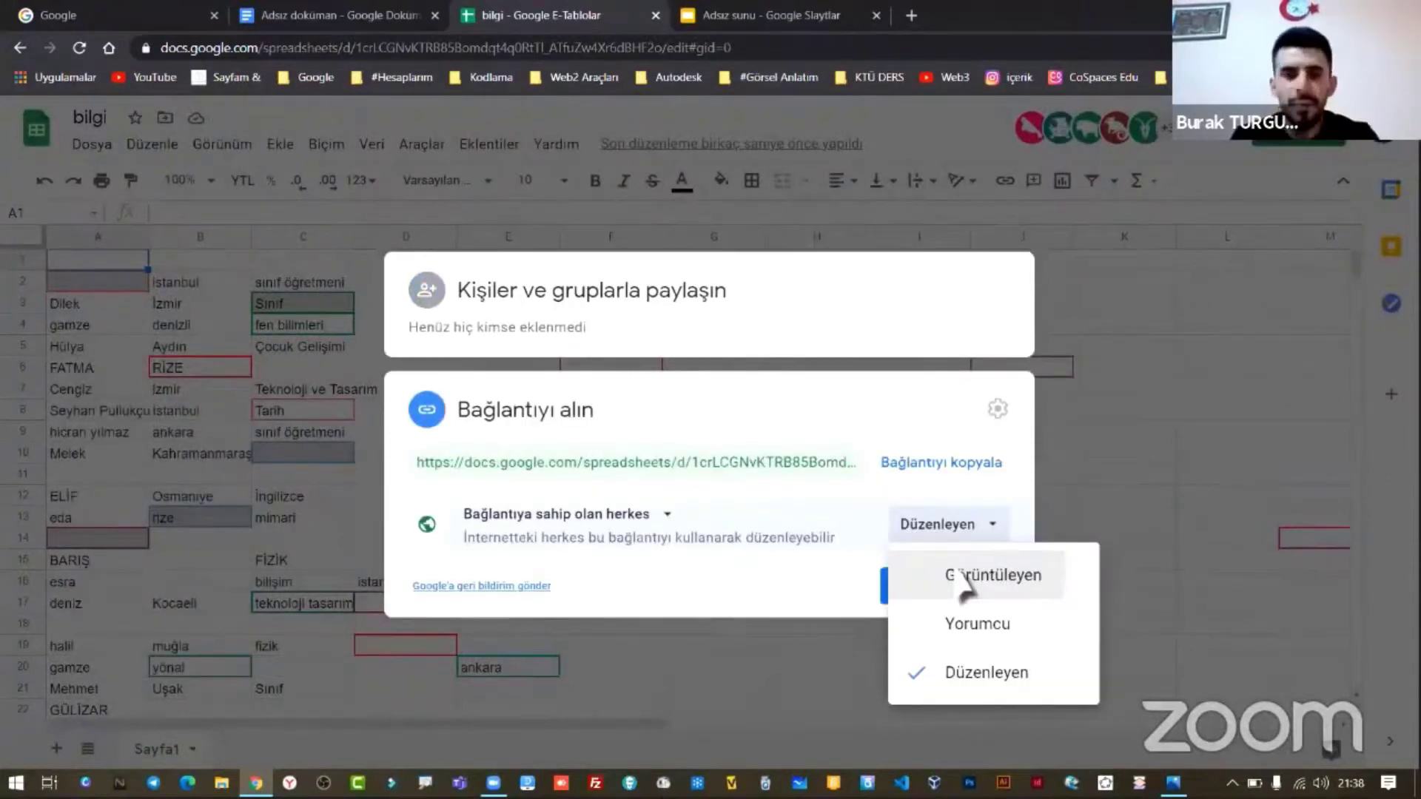
{"action": "left_click", "coordinate": [966, 576]}
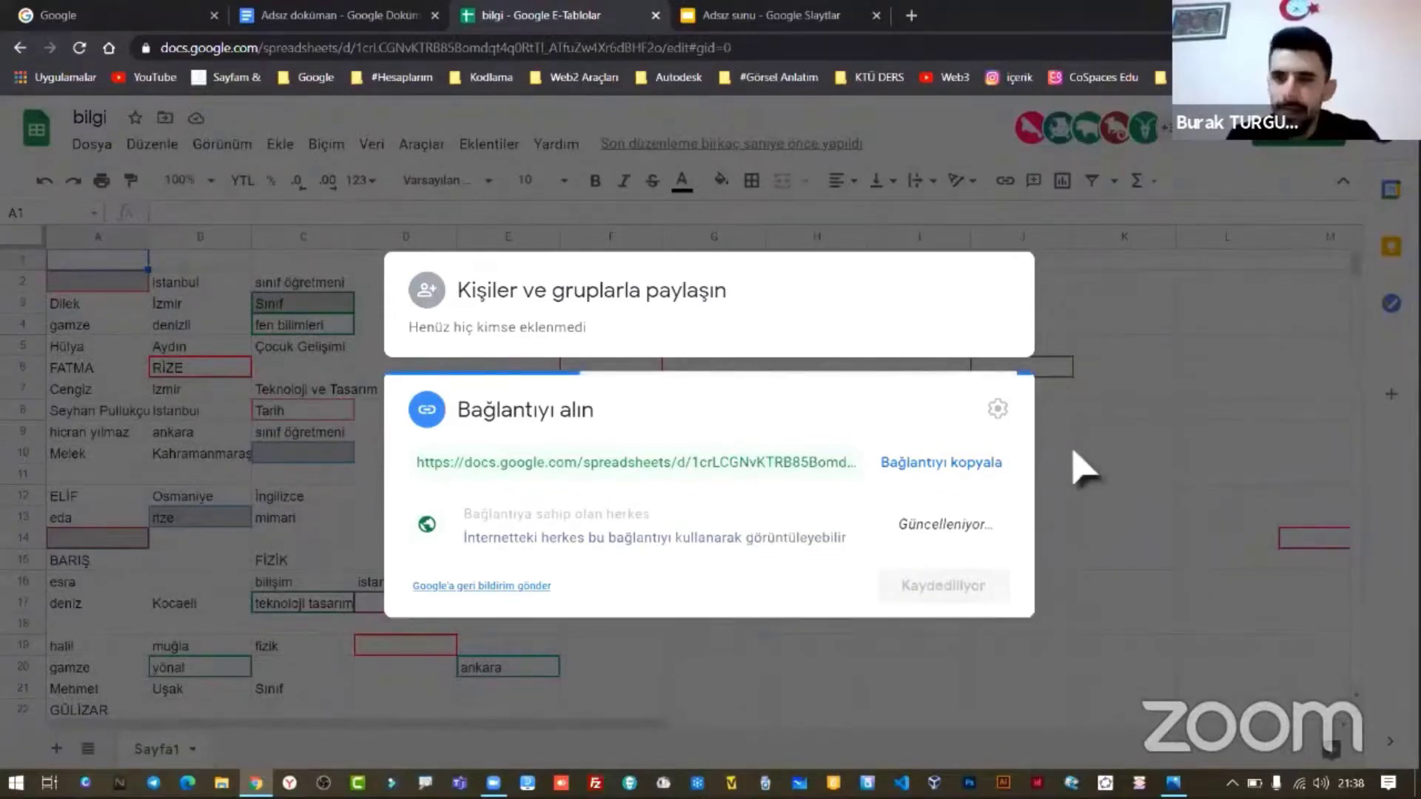
{"action": "left_click", "coordinate": [1081, 467]}
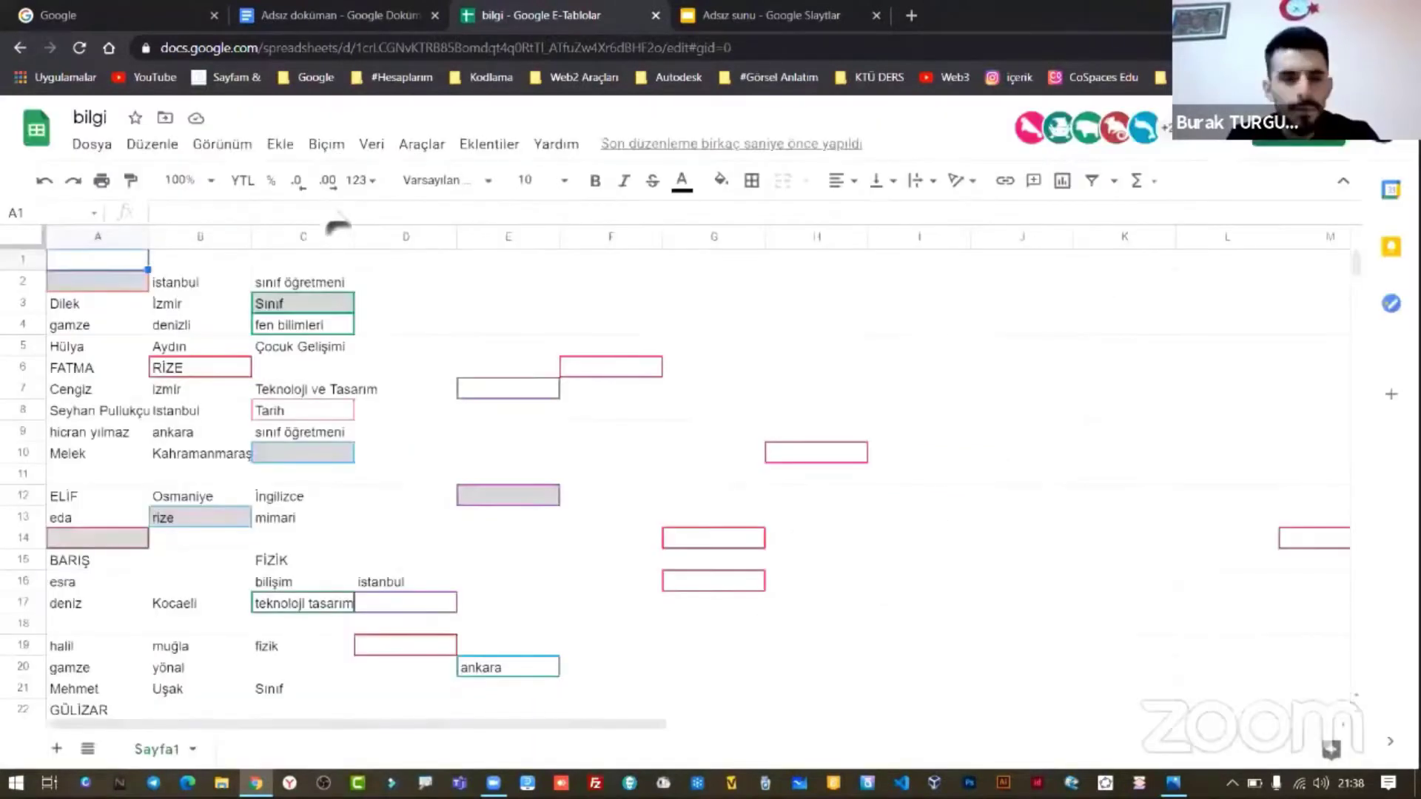
- Switch to the untitled document and add a new line below the sample text
{"action": "left_click", "coordinate": [318, 16]}
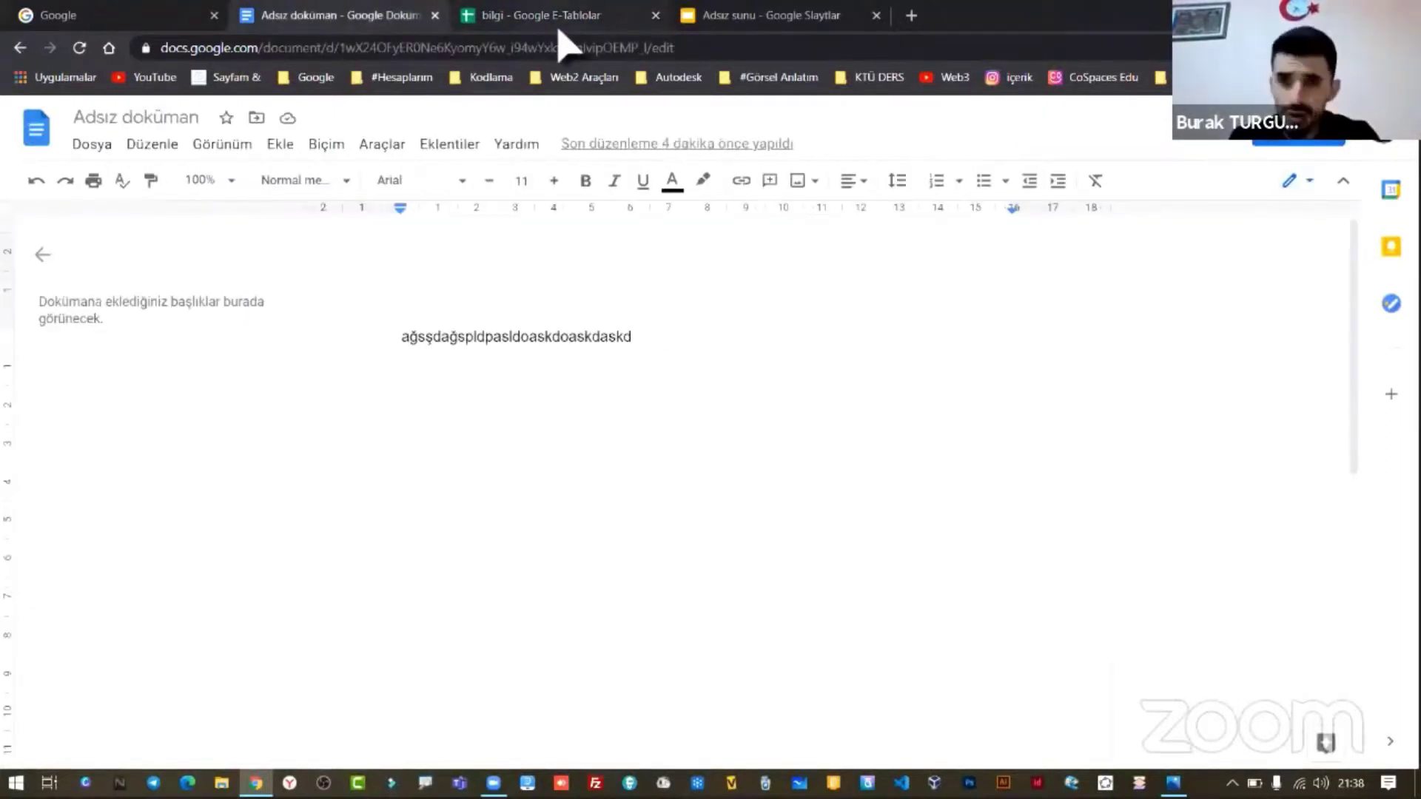
{"action": "key", "text": "Return"}
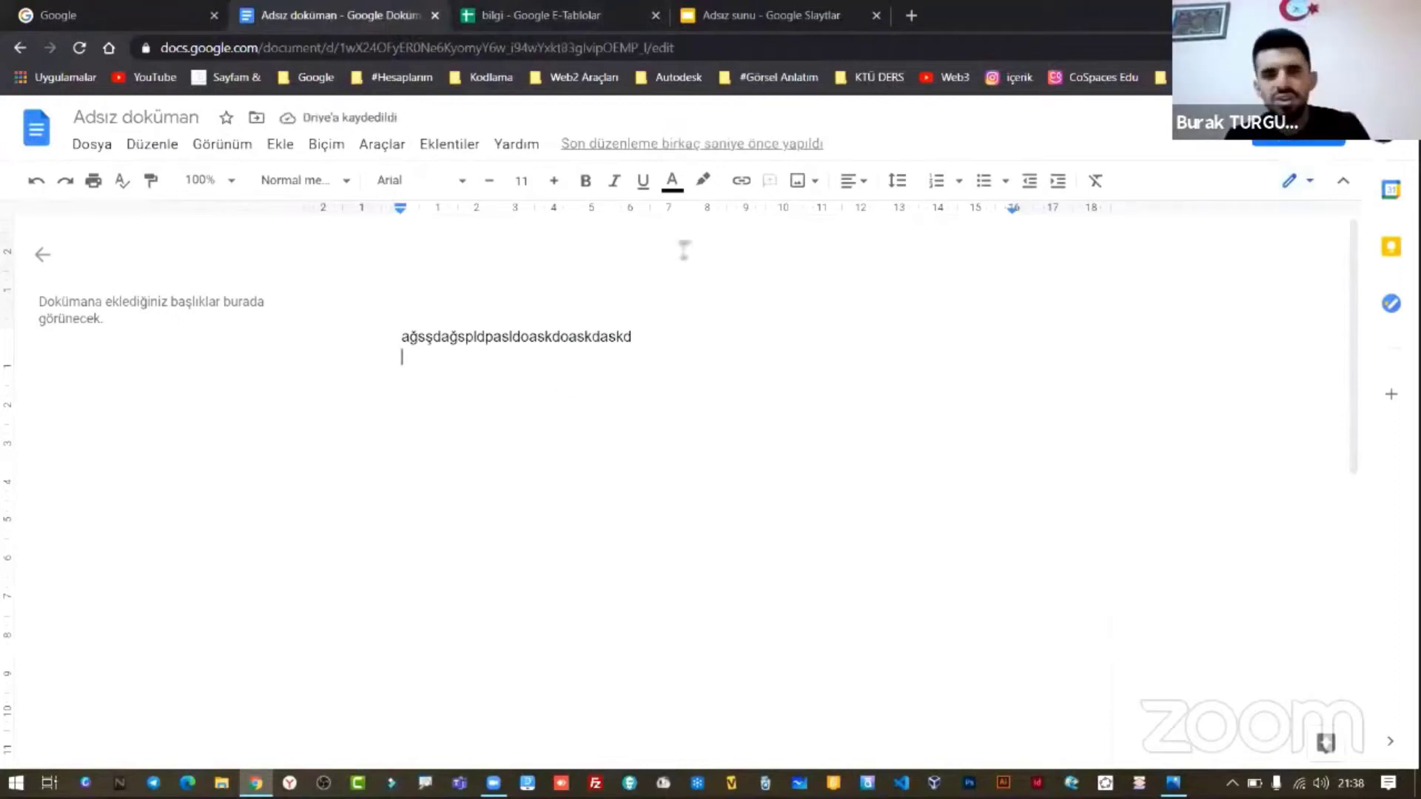
- Switch to the untitled presentation, dismiss its automatic text-fitting tip, and return to the untitled document
{"action": "left_click", "coordinate": [757, 16]}
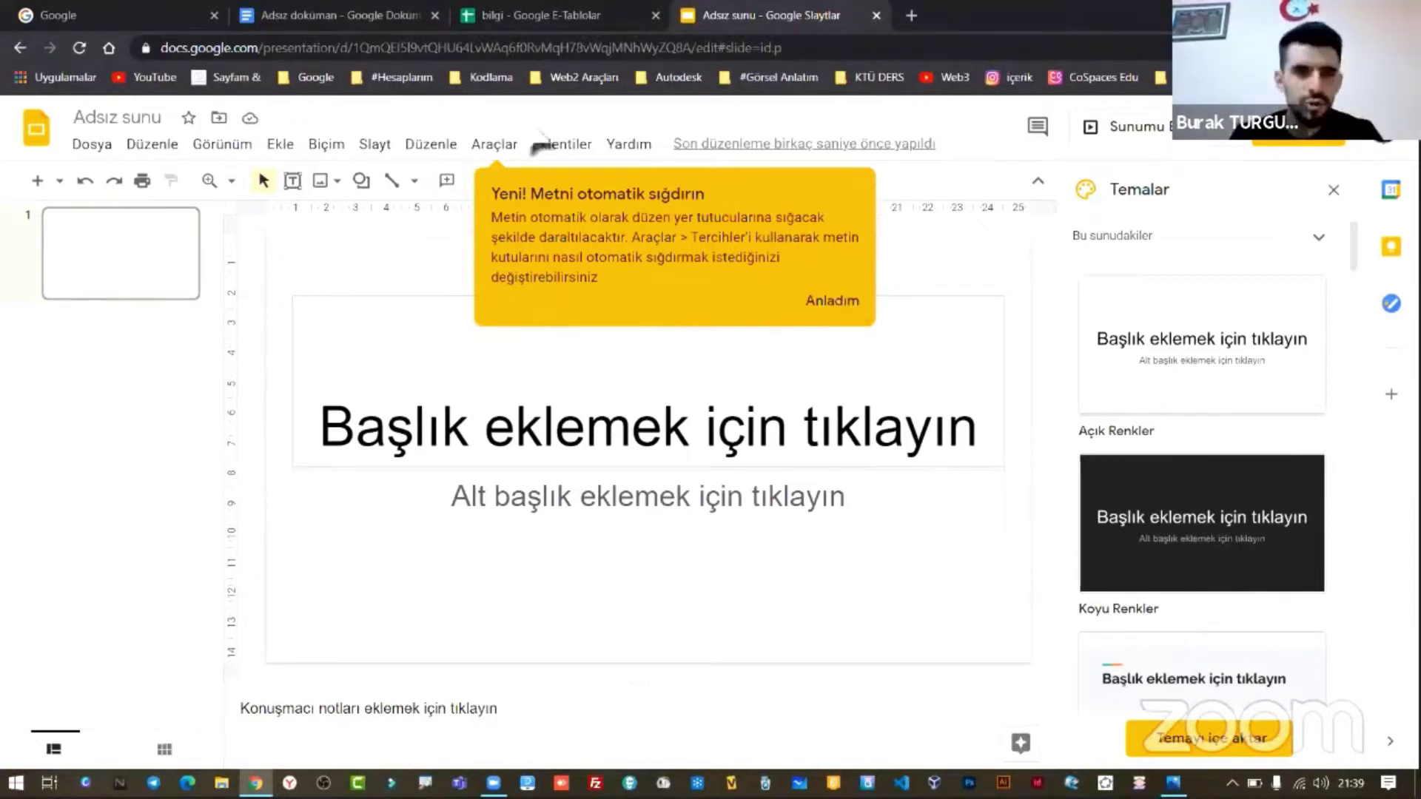
{"action": "left_click", "coordinate": [836, 301]}
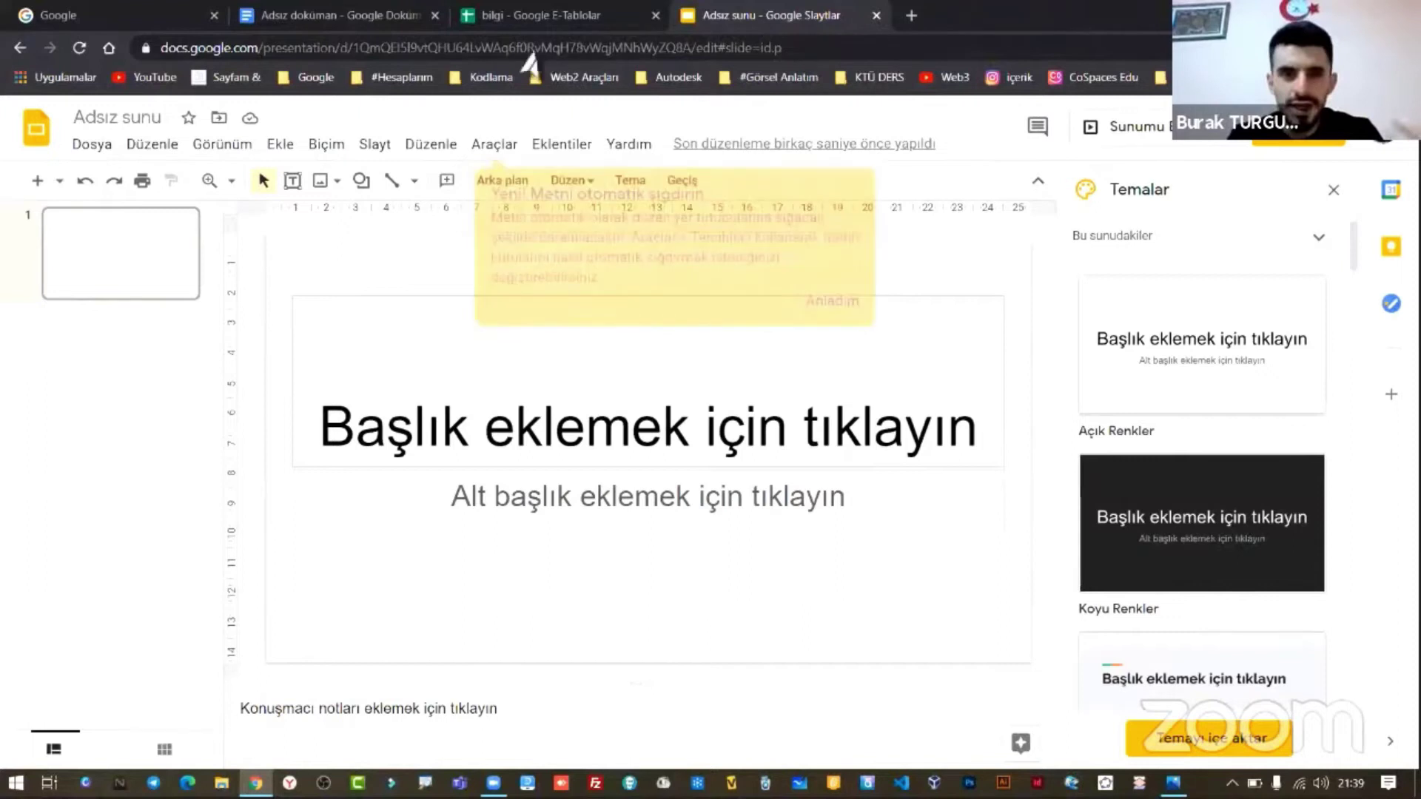
{"action": "left_click", "coordinate": [375, 17]}
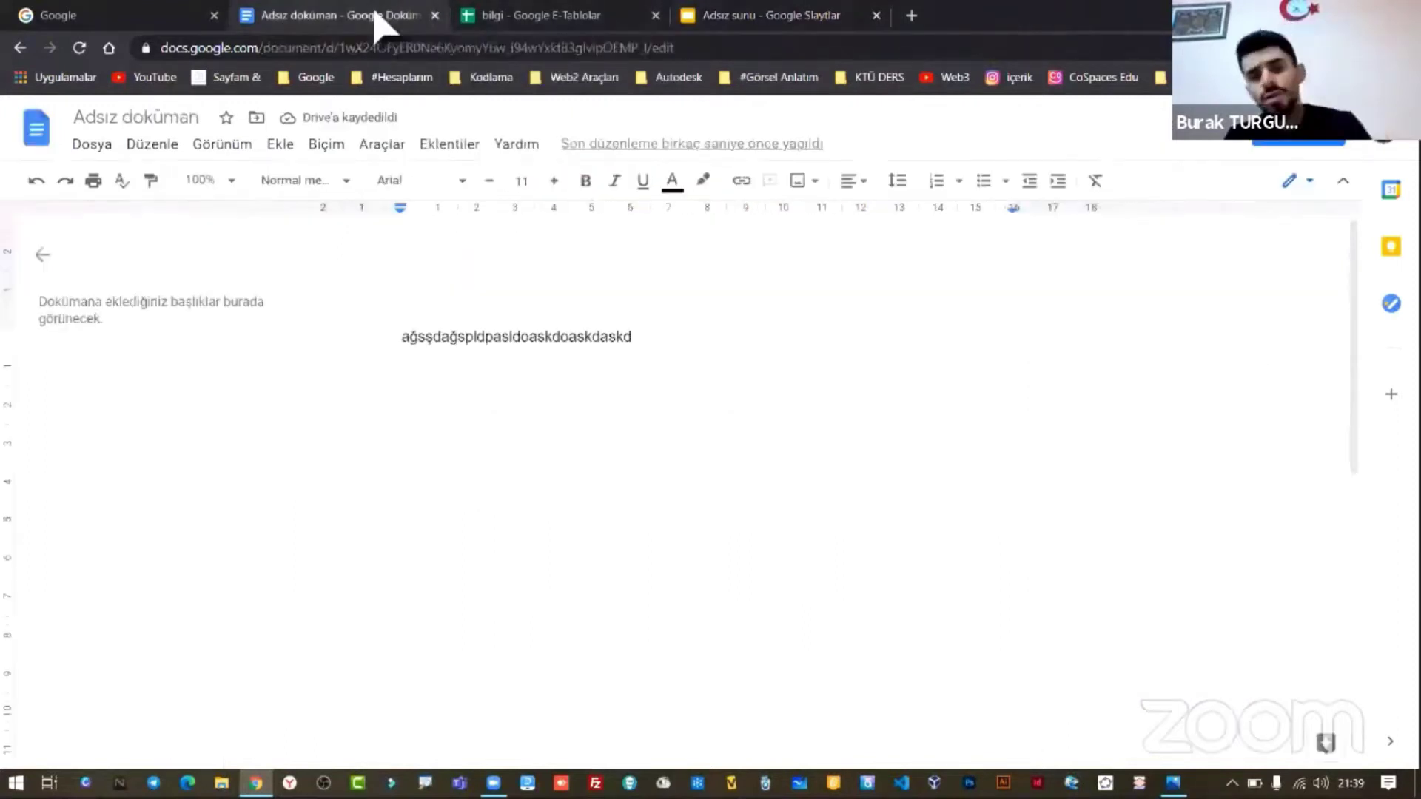
- Download the bilgi spreadsheet as Microsoft Excel (.xlsx) and open the downloaded file in a maximized Excel window
{"action": "left_click", "coordinate": [528, 30]}
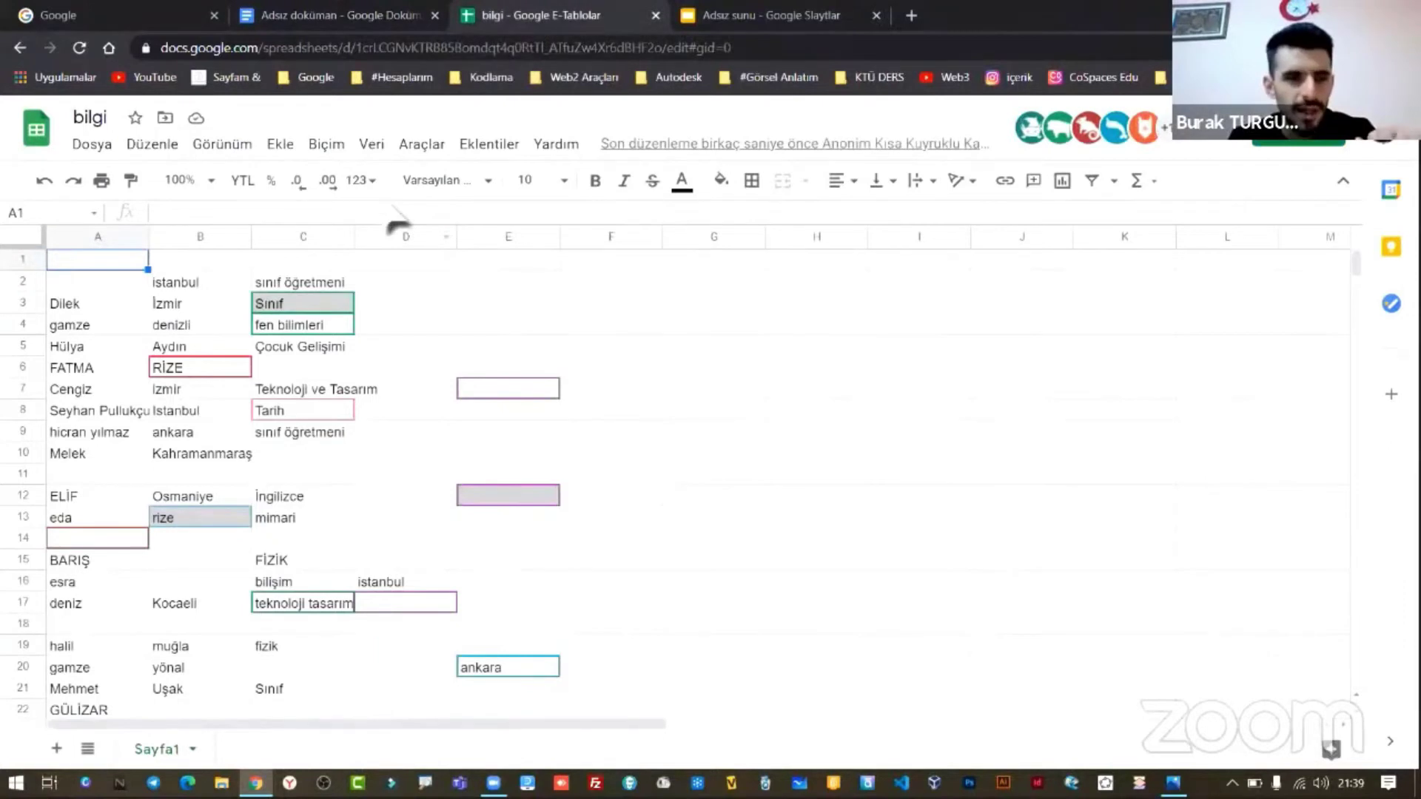
{"action": "left_click", "coordinate": [91, 143]}
{"action": "mouse_move", "coordinate": [148, 413]}
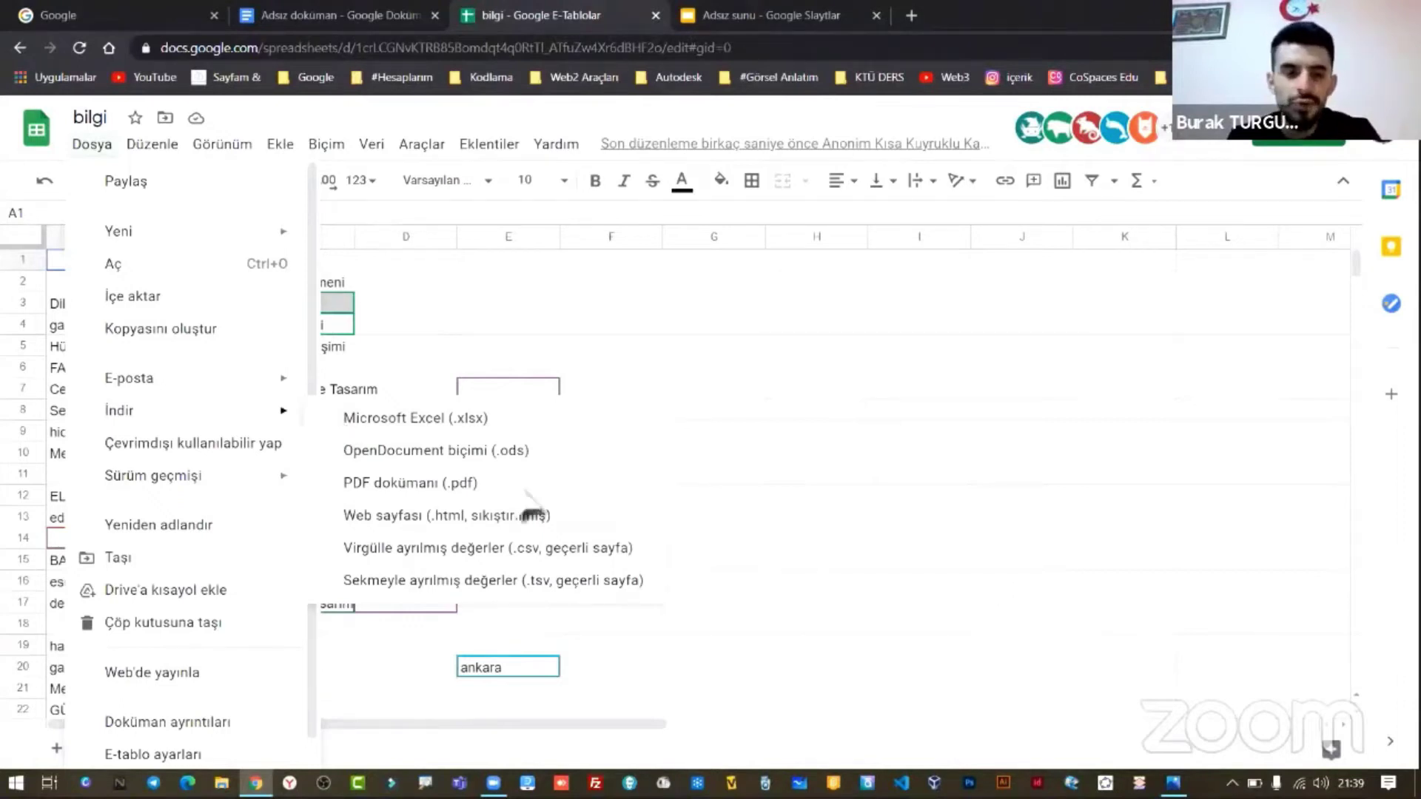
{"action": "left_click", "coordinate": [503, 419]}
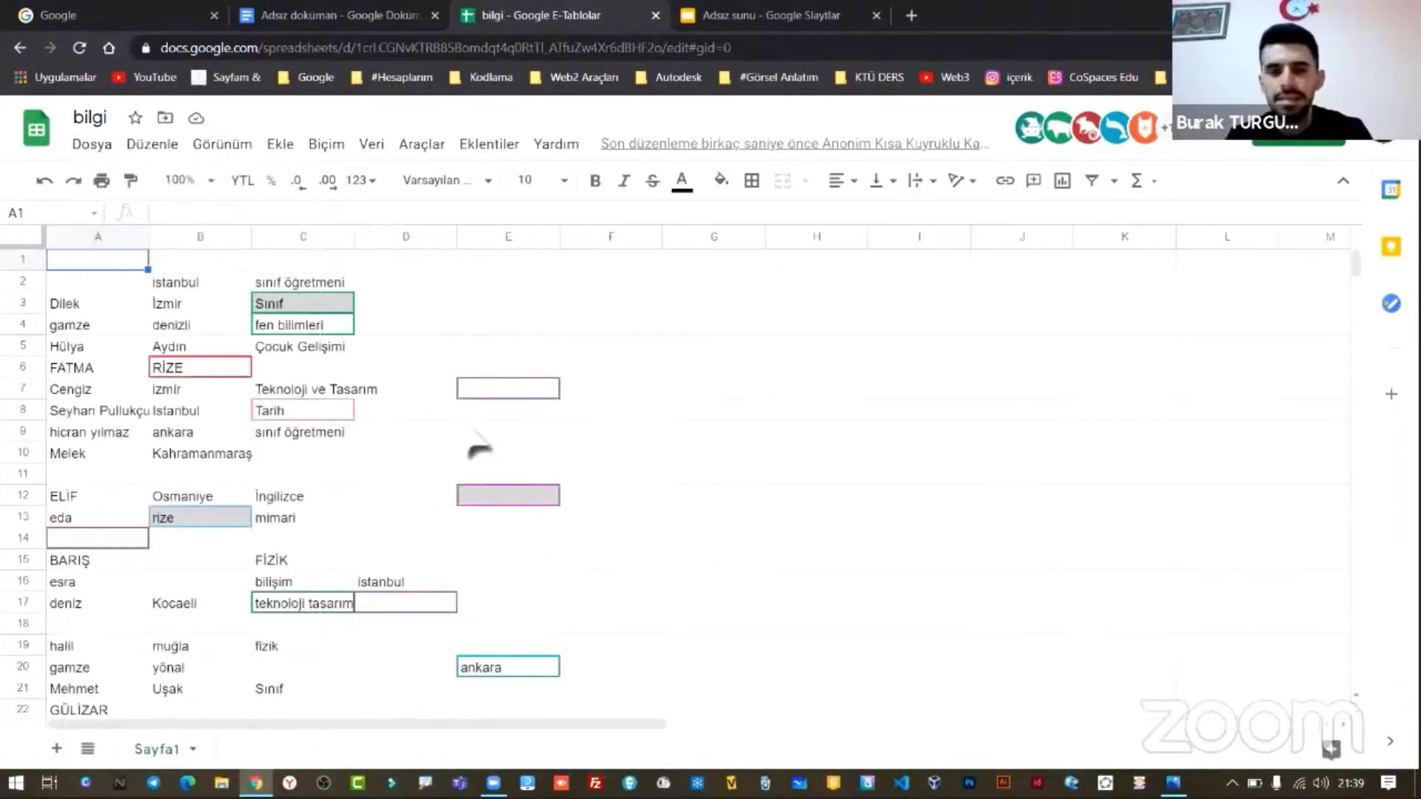
{"action": "left_click", "coordinate": [104, 744]}
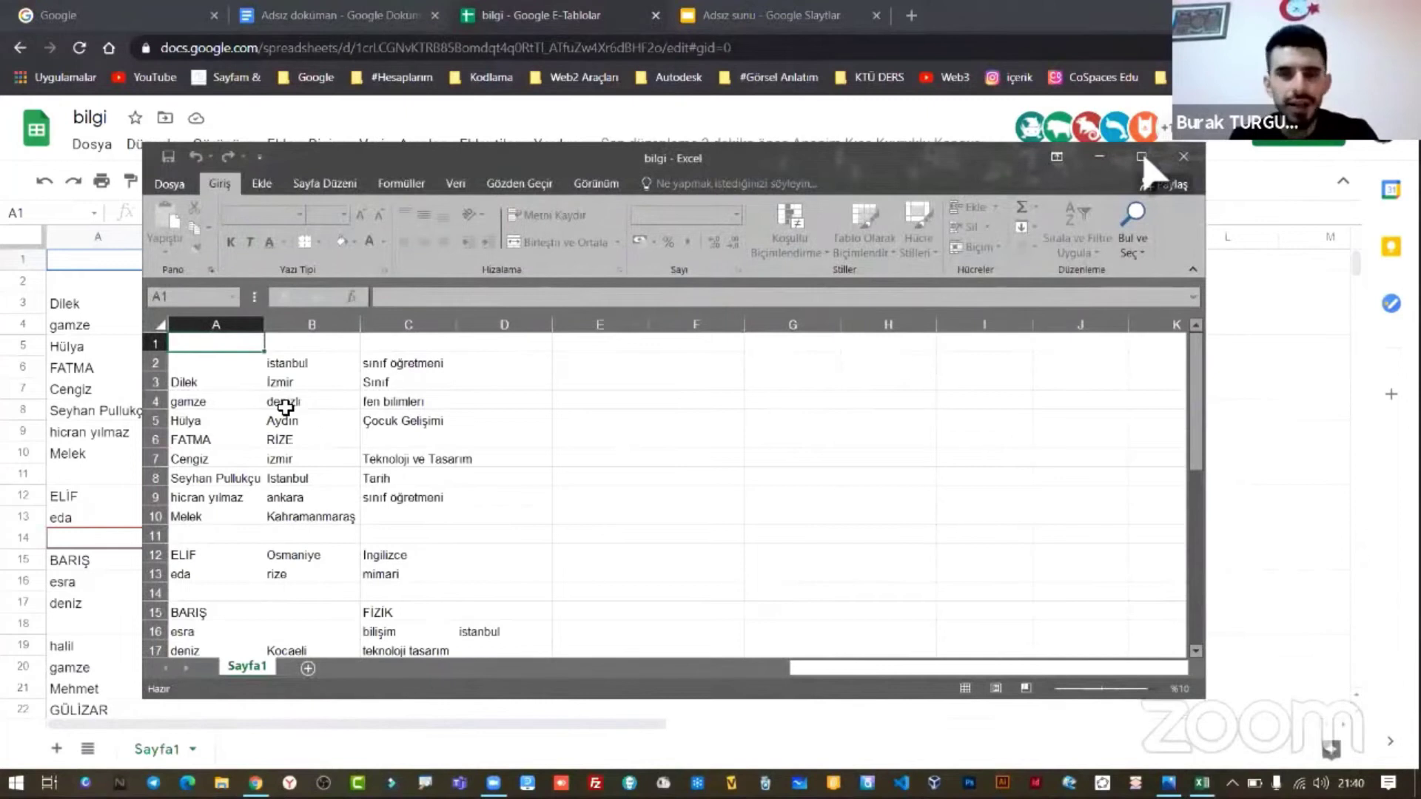
{"action": "left_click", "coordinate": [1141, 156]}
- Look through the rows of the downloaded bilgi workbook in Excel, then leave it and return to the untitled document in the browser
{"action": "scroll", "coordinate": [286, 276], "scroll_direction": "down", "scroll_amount": 2}
{"action": "scroll", "coordinate": [276, 298], "scroll_direction": "up", "scroll_amount": 2}
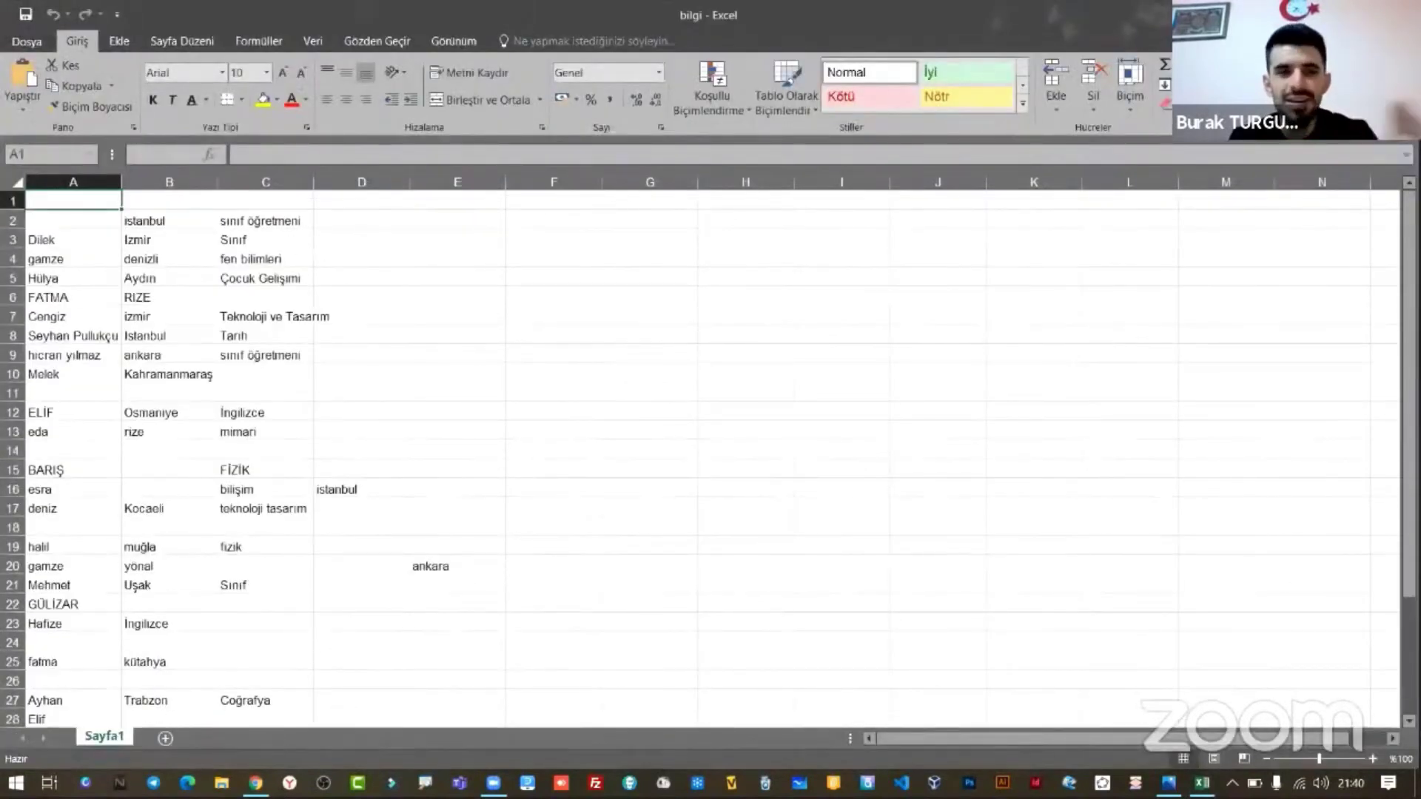
{"action": "scroll", "coordinate": [708, 459], "scroll_direction": "down", "scroll_amount": 2}
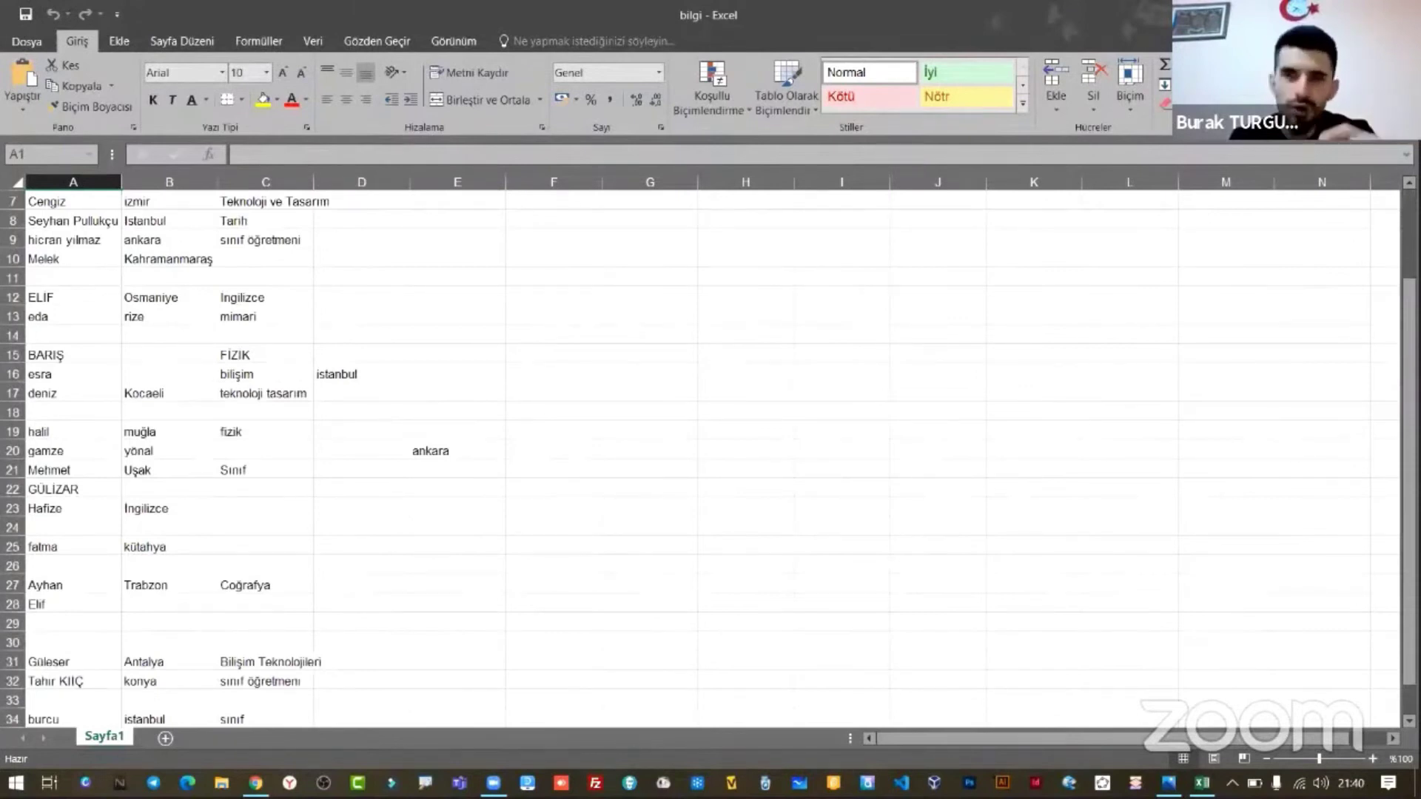
{"action": "key", "text": "alt+Tab"}
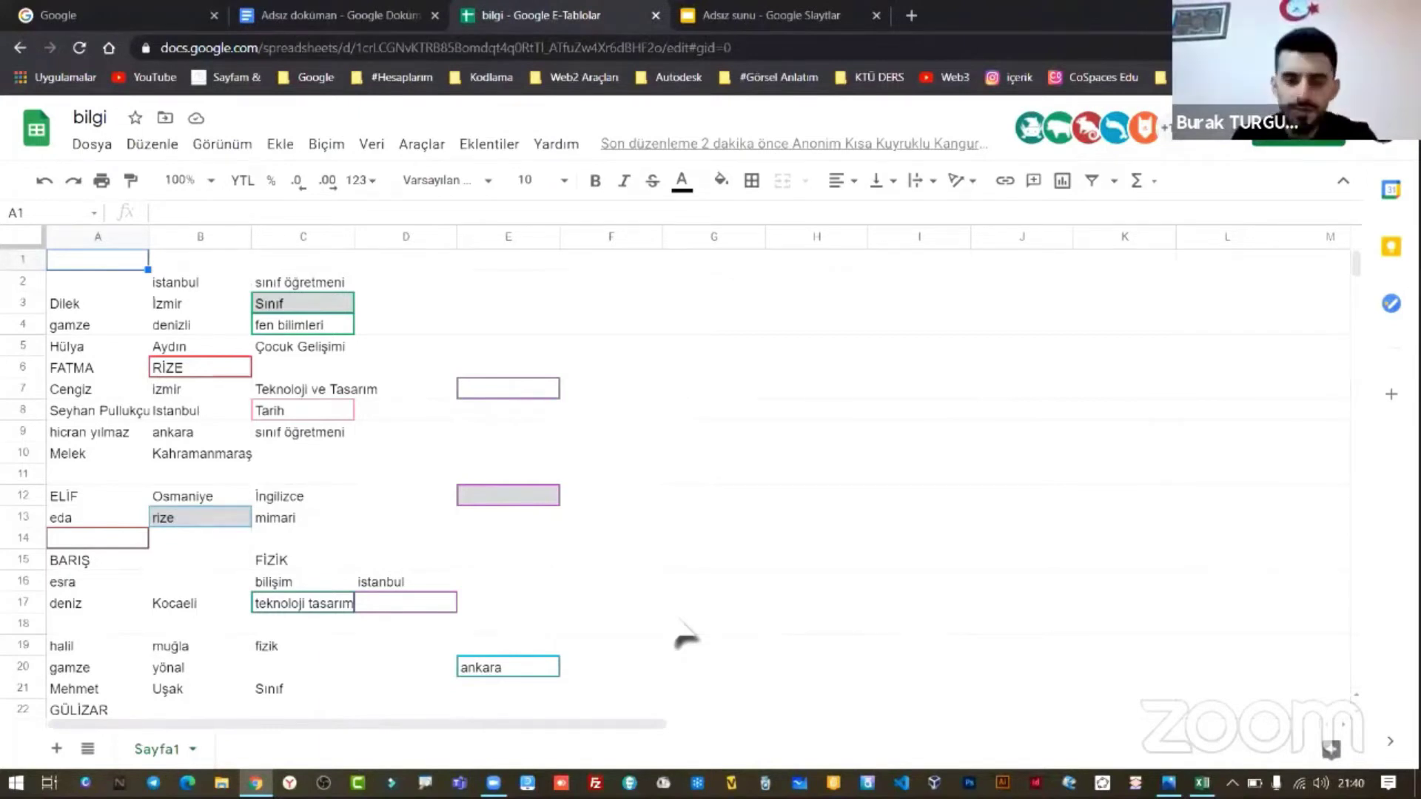
{"action": "key", "text": "super+d"}
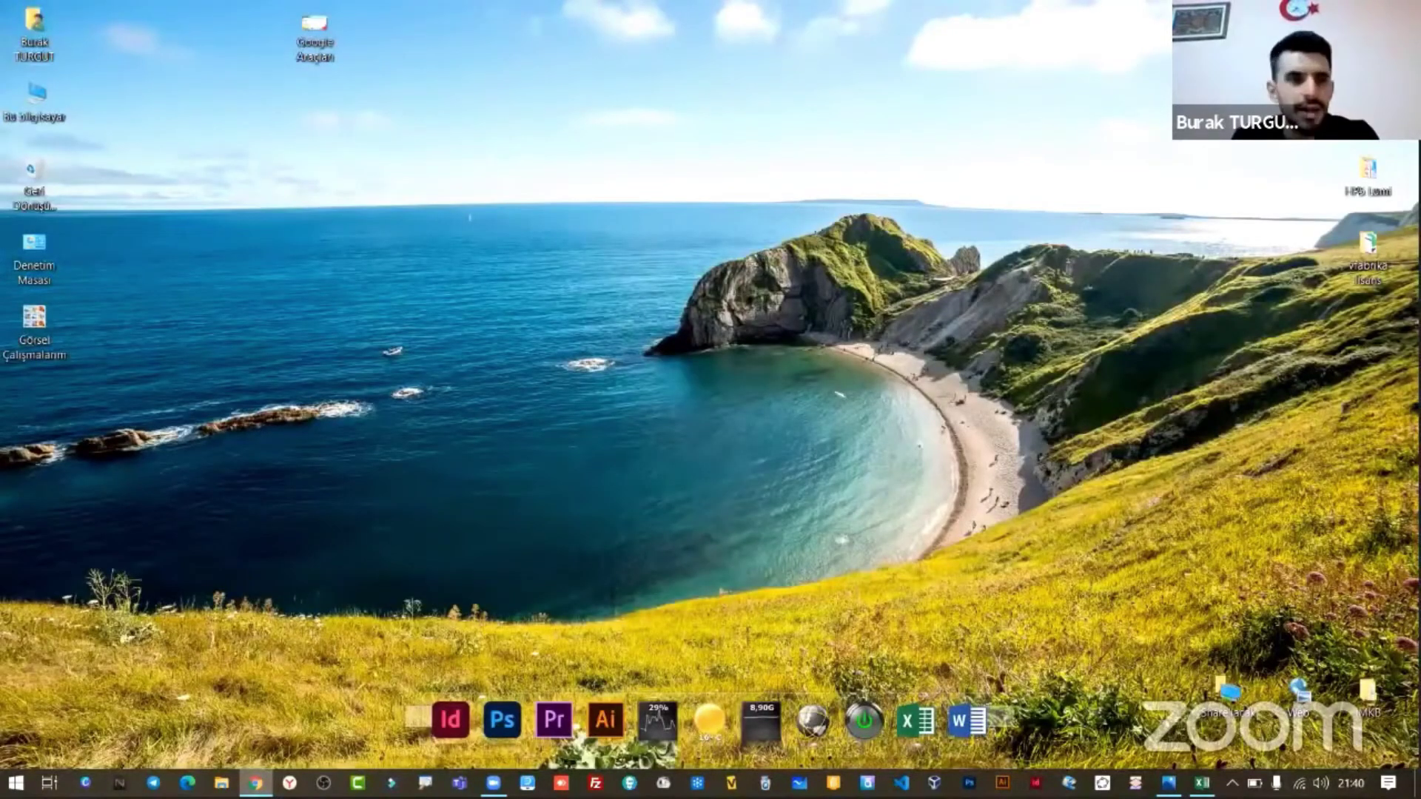
{"action": "key", "text": "super+d"}
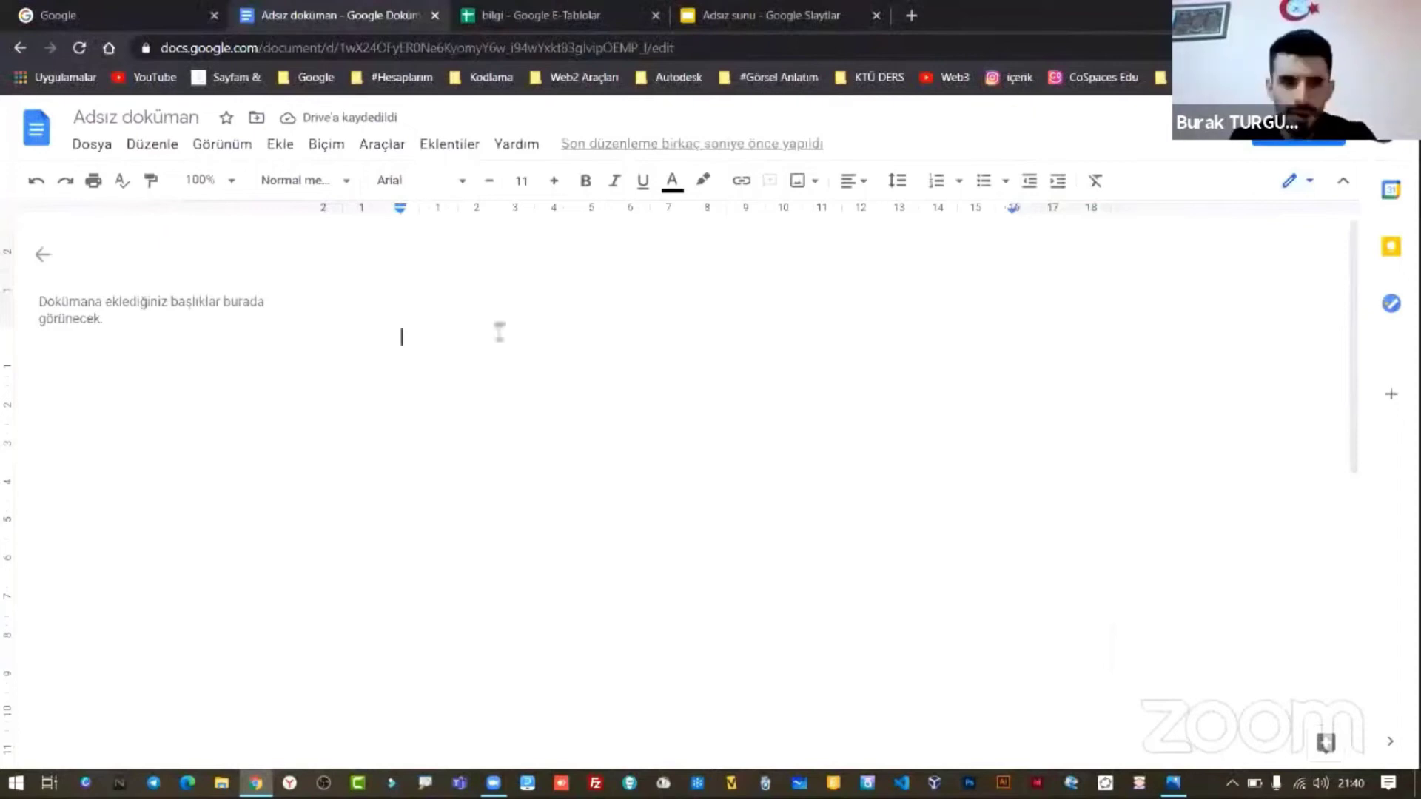
- Compare the tools available in the untitled document with those of the bilgi spreadsheet, including its Yazım options
{"action": "left_click", "coordinate": [385, 144]}
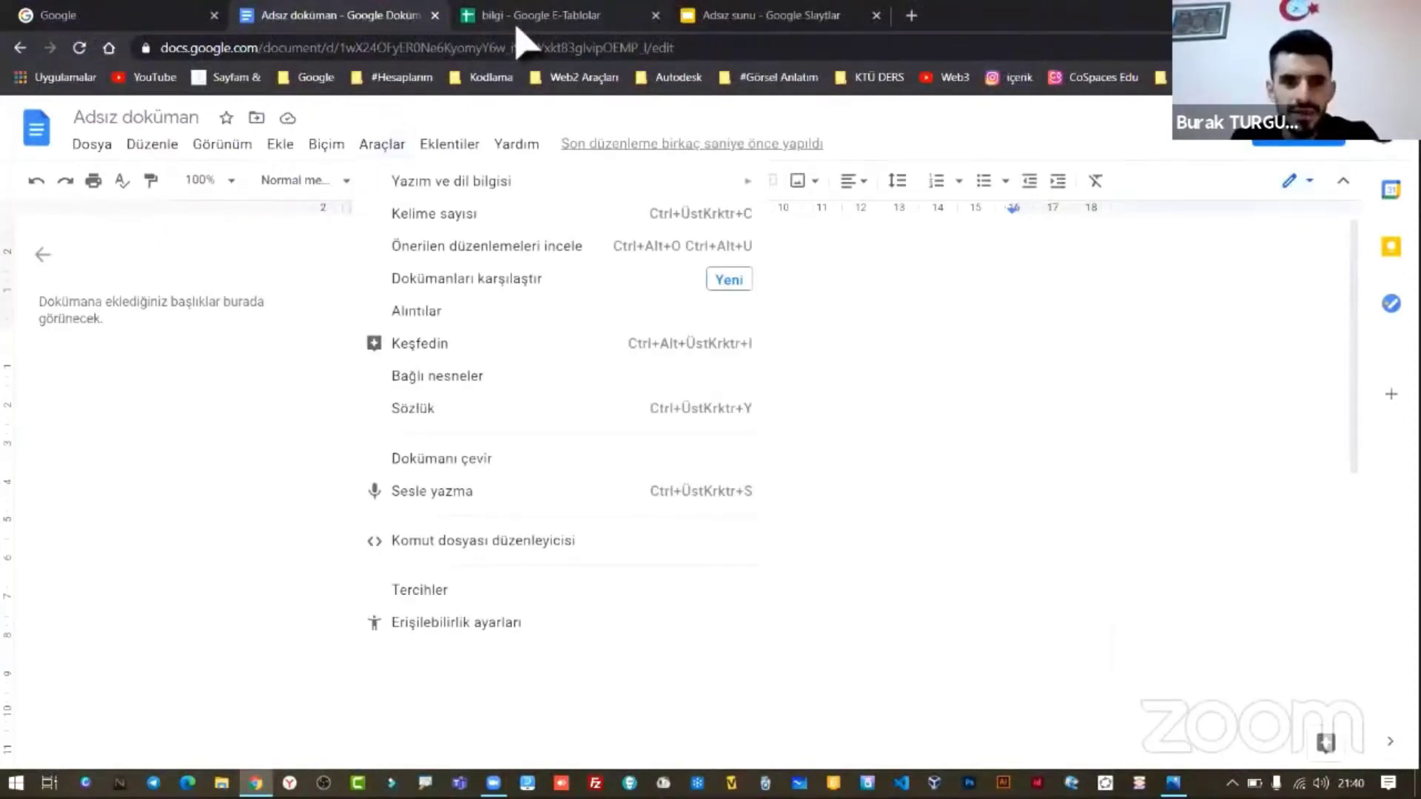
{"action": "left_click", "coordinate": [533, 17]}
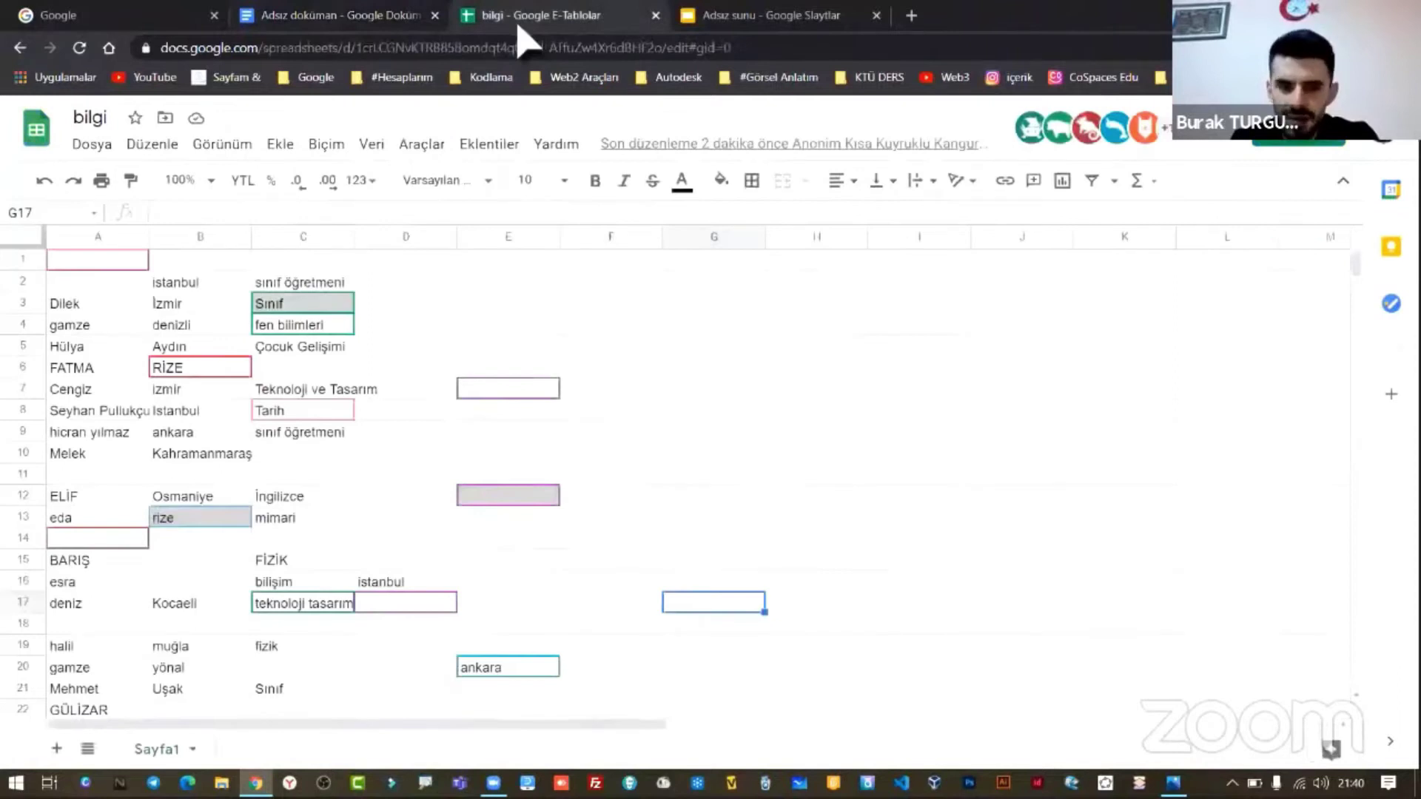
{"action": "left_click", "coordinate": [422, 144]}
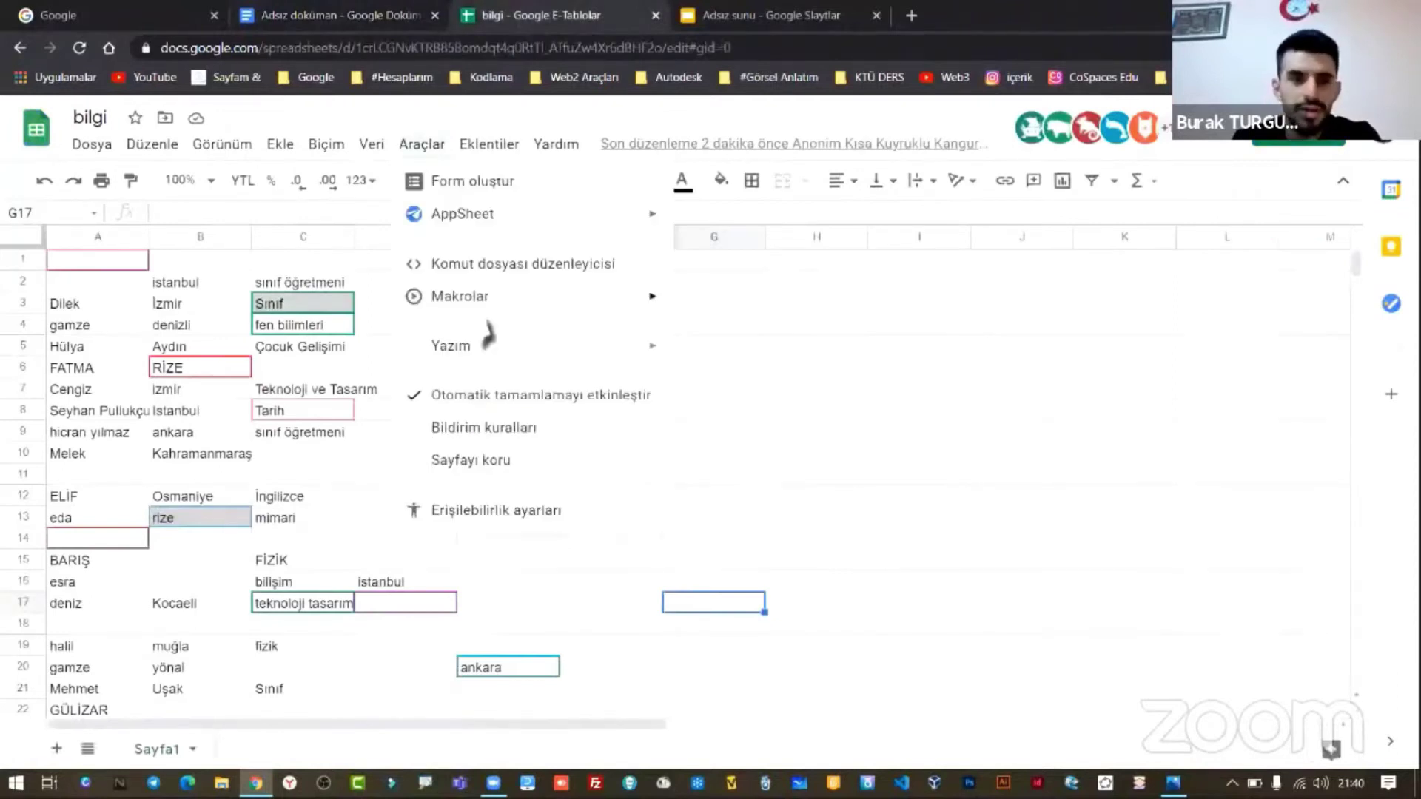
{"action": "mouse_move", "coordinate": [492, 342]}
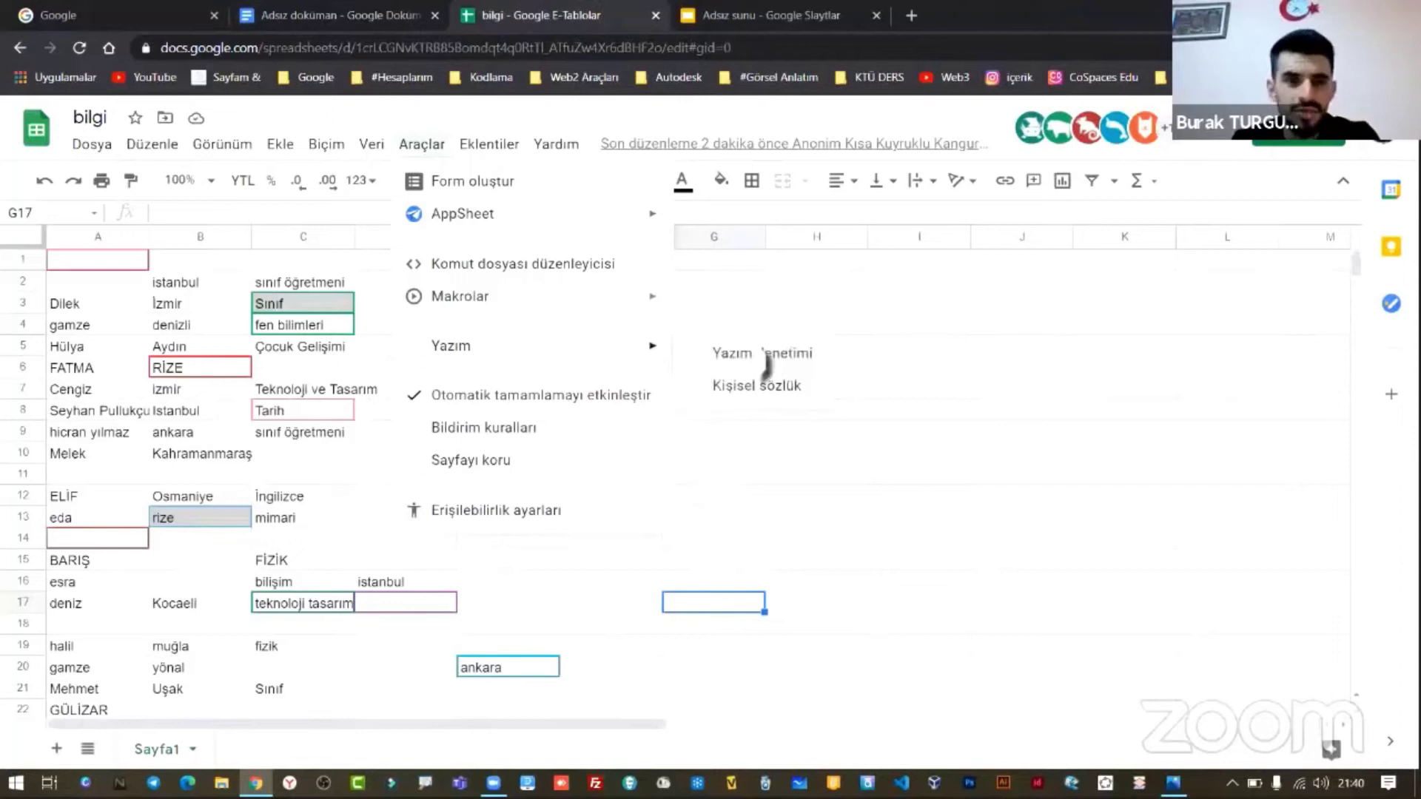
- Show the theme choices for the bilgi spreadsheet and browse through them
{"action": "left_click", "coordinate": [326, 144]}
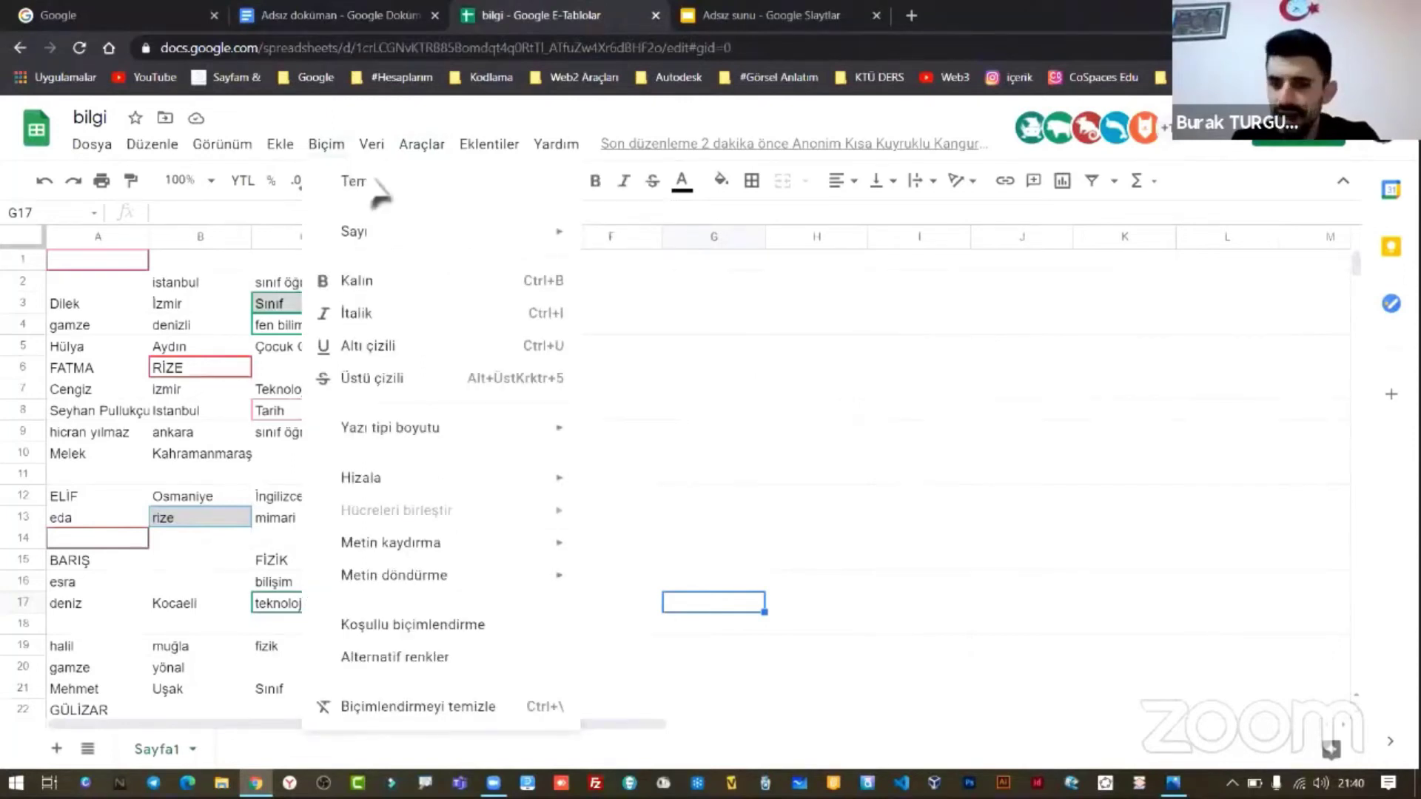
{"action": "left_click", "coordinate": [363, 182]}
{"action": "scroll", "coordinate": [1203, 533], "scroll_direction": "down", "scroll_amount": 2}
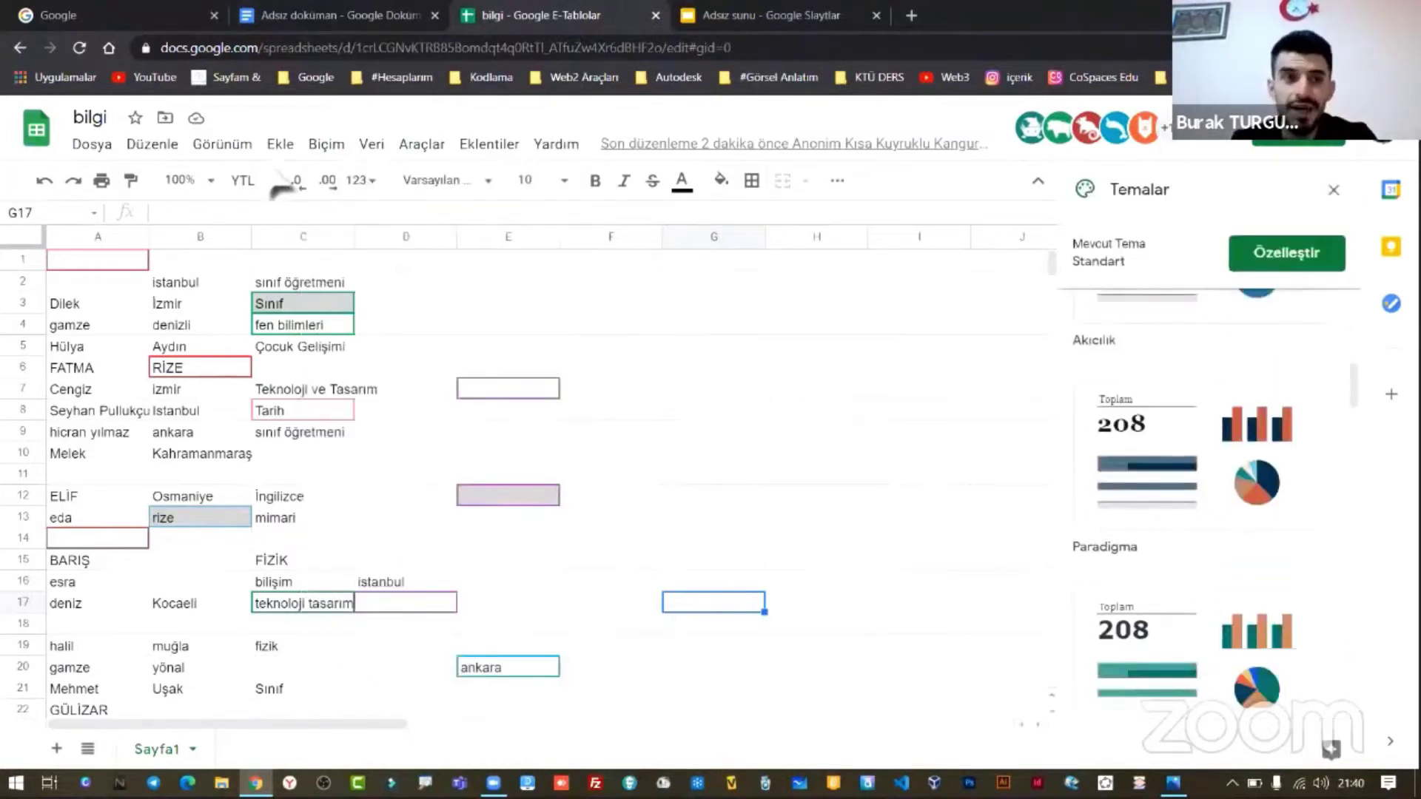
- Examine the bilgi spreadsheet's view options and insertable functions, including the Dizi and Matematik categories, and close the list on cell B1
{"action": "left_click", "coordinate": [235, 144]}
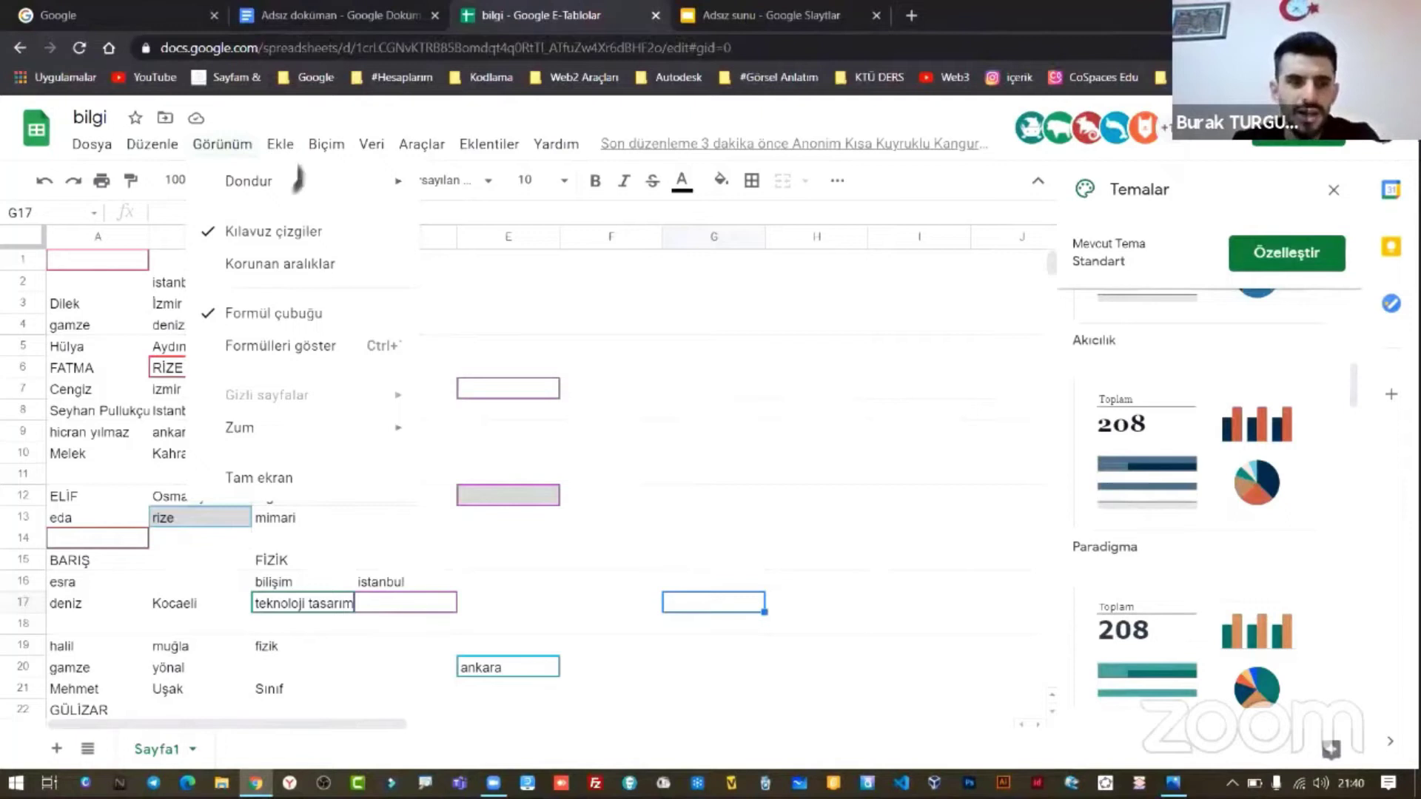
{"action": "left_click", "coordinate": [279, 144]}
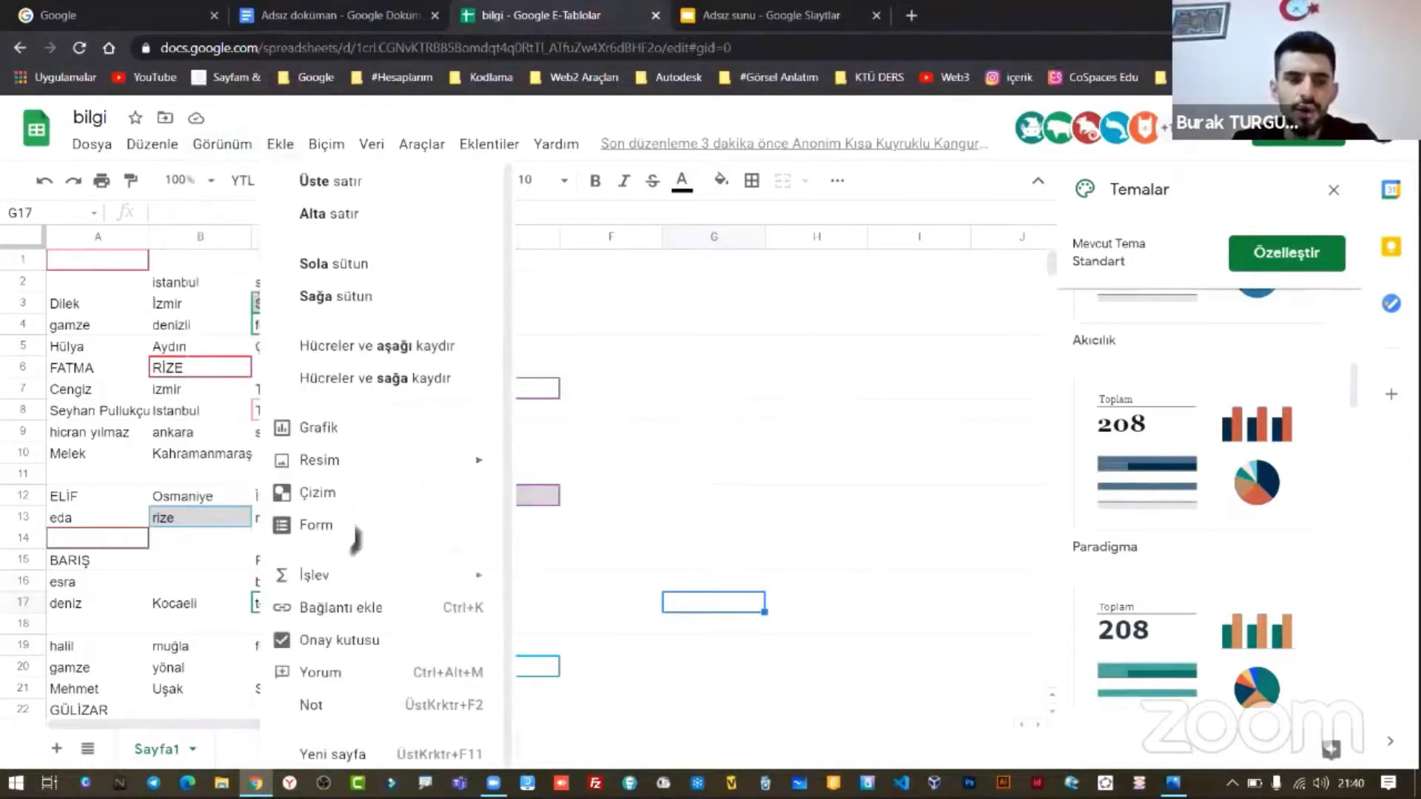
{"action": "mouse_move", "coordinate": [354, 585]}
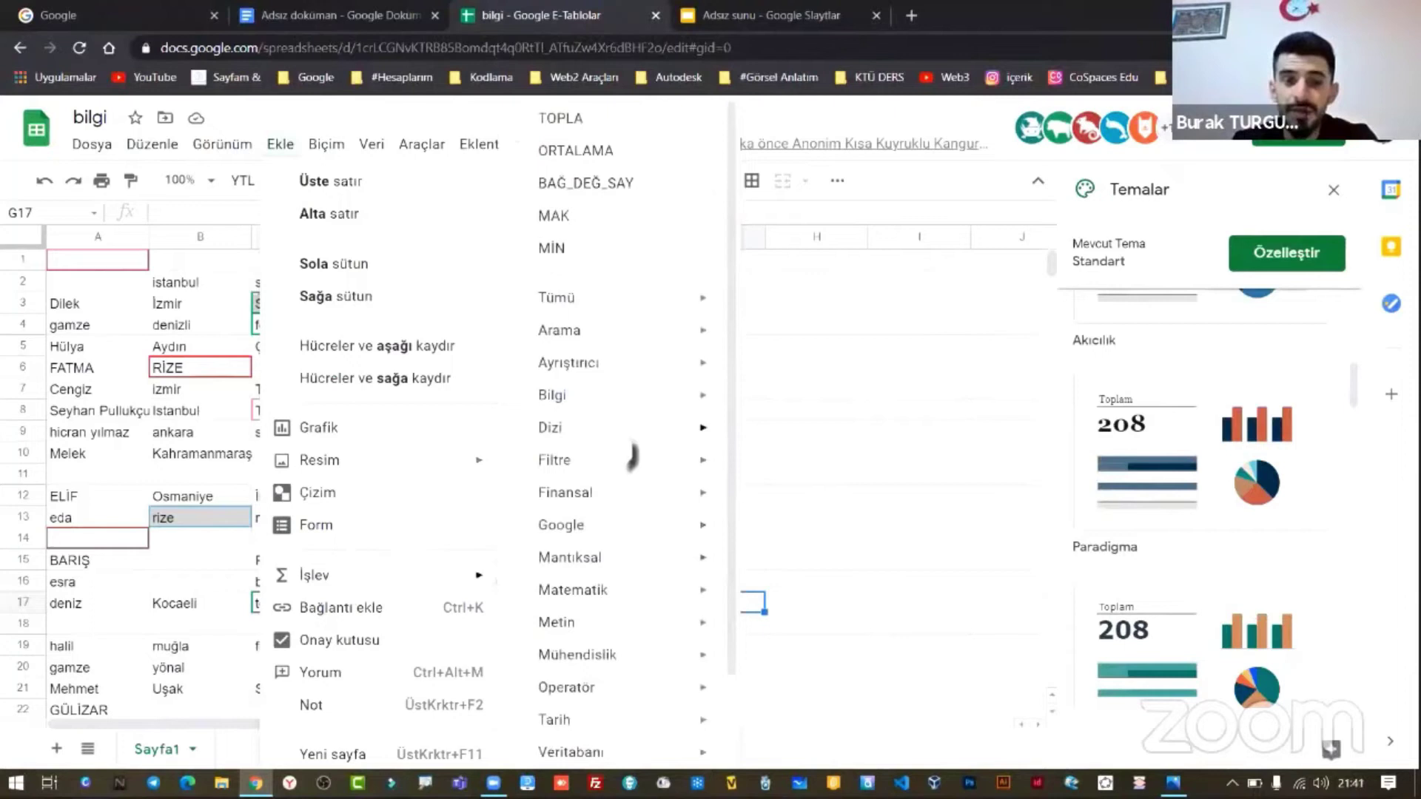
{"action": "mouse_move", "coordinate": [632, 442]}
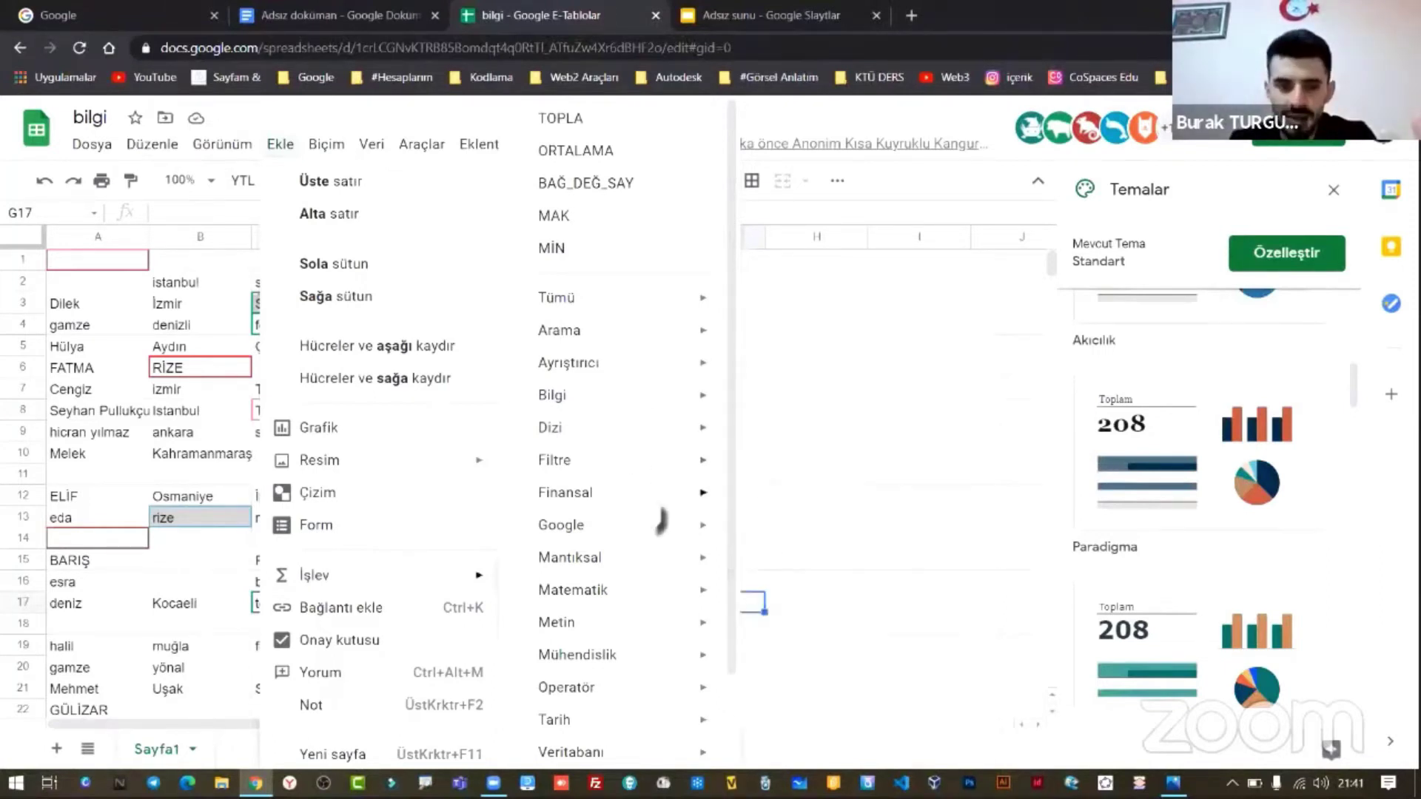
{"action": "mouse_move", "coordinate": [661, 496]}
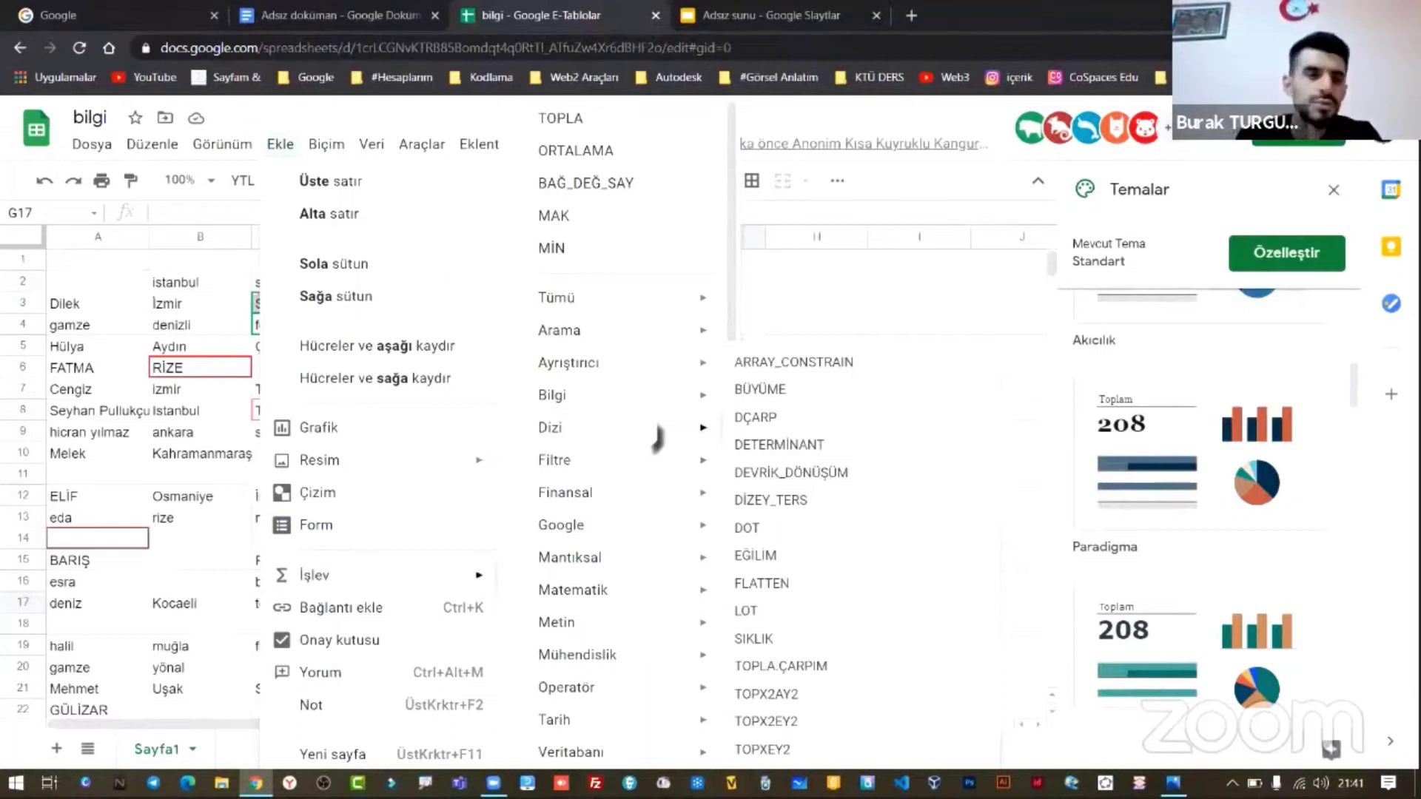
{"action": "mouse_move", "coordinate": [655, 596]}
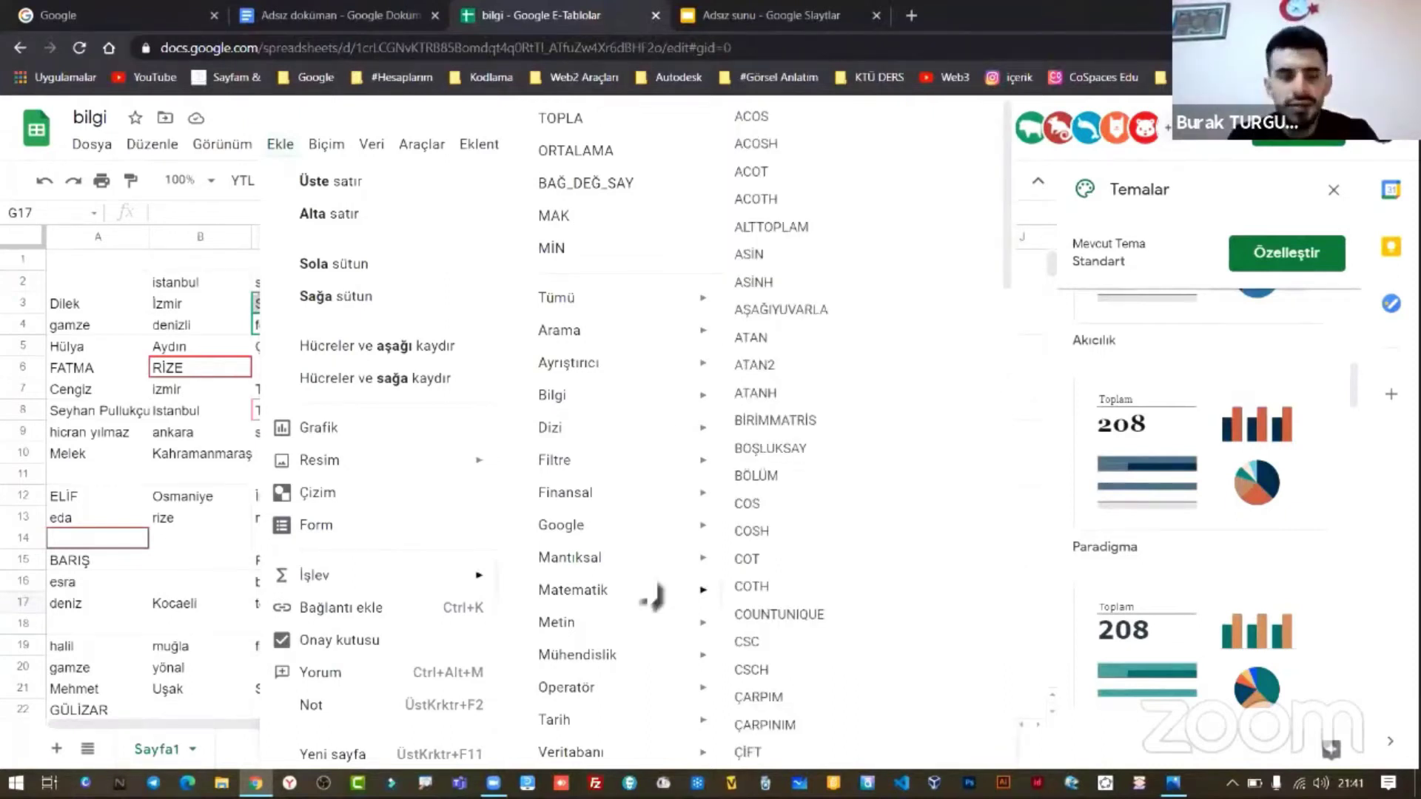
{"action": "left_click", "coordinate": [200, 259]}
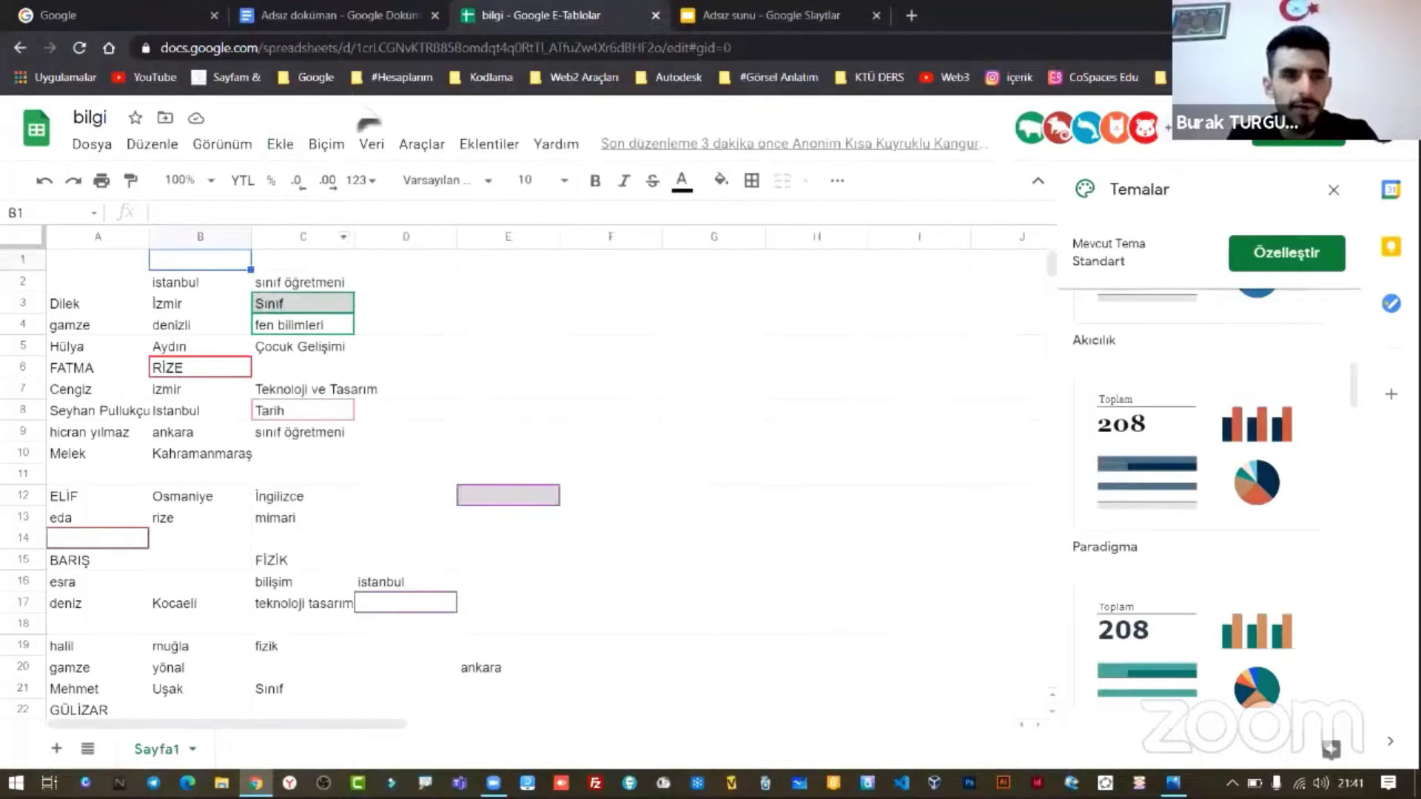
- Dictate a sample Turkish greeting paragraph into the untitled document with Sesle yazma and stop the recording
{"action": "left_click", "coordinate": [341, 16]}
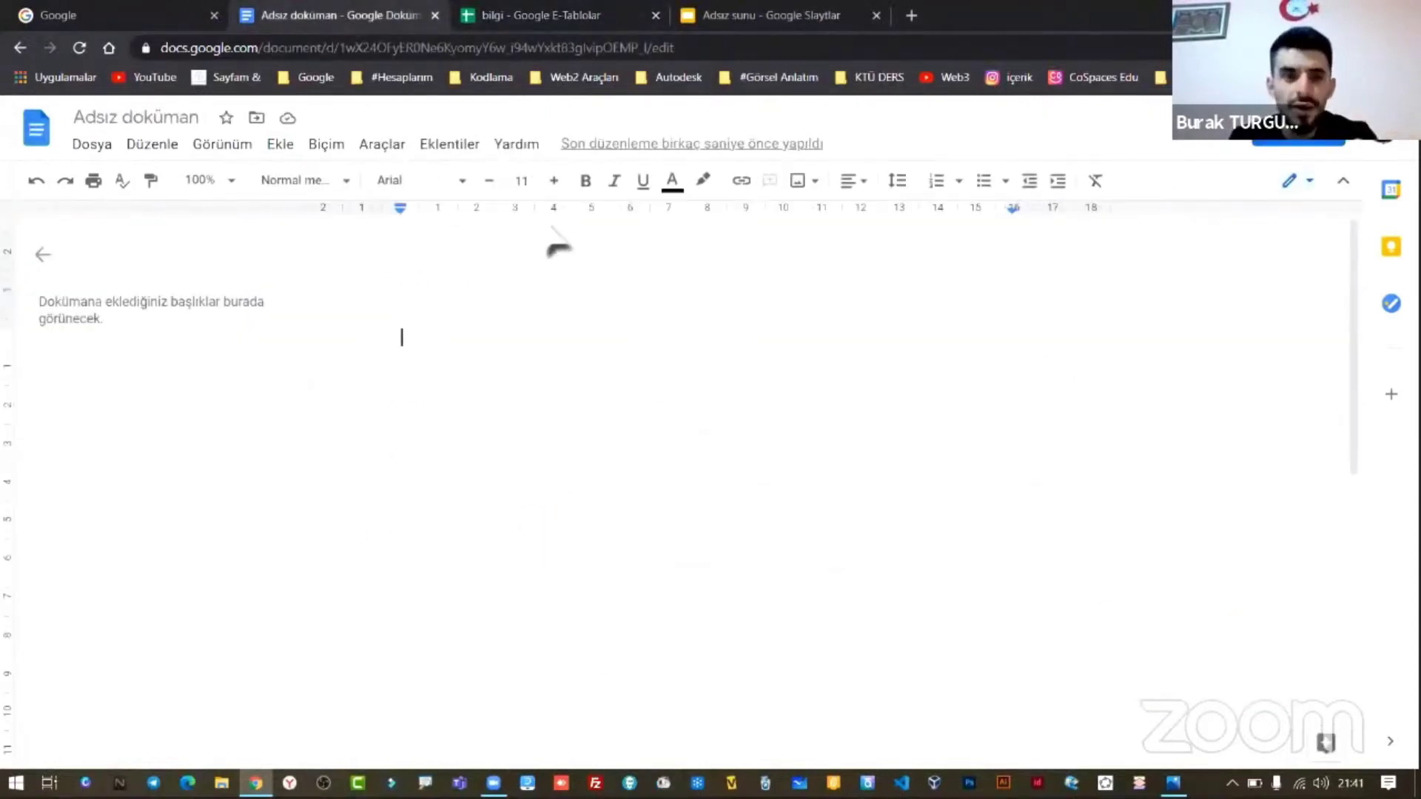
{"action": "left_click", "coordinate": [383, 146]}
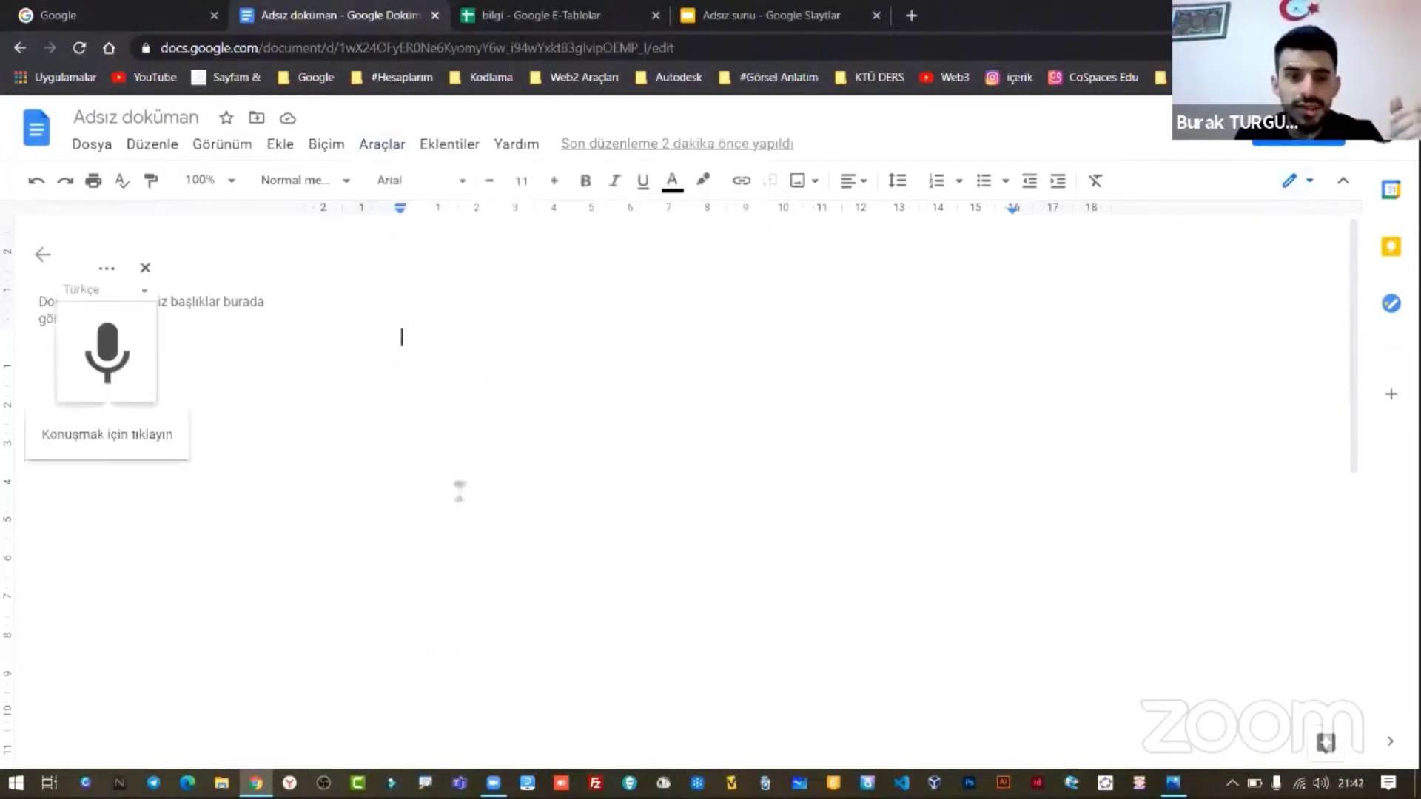
{"action": "left_click", "coordinate": [115, 359]}
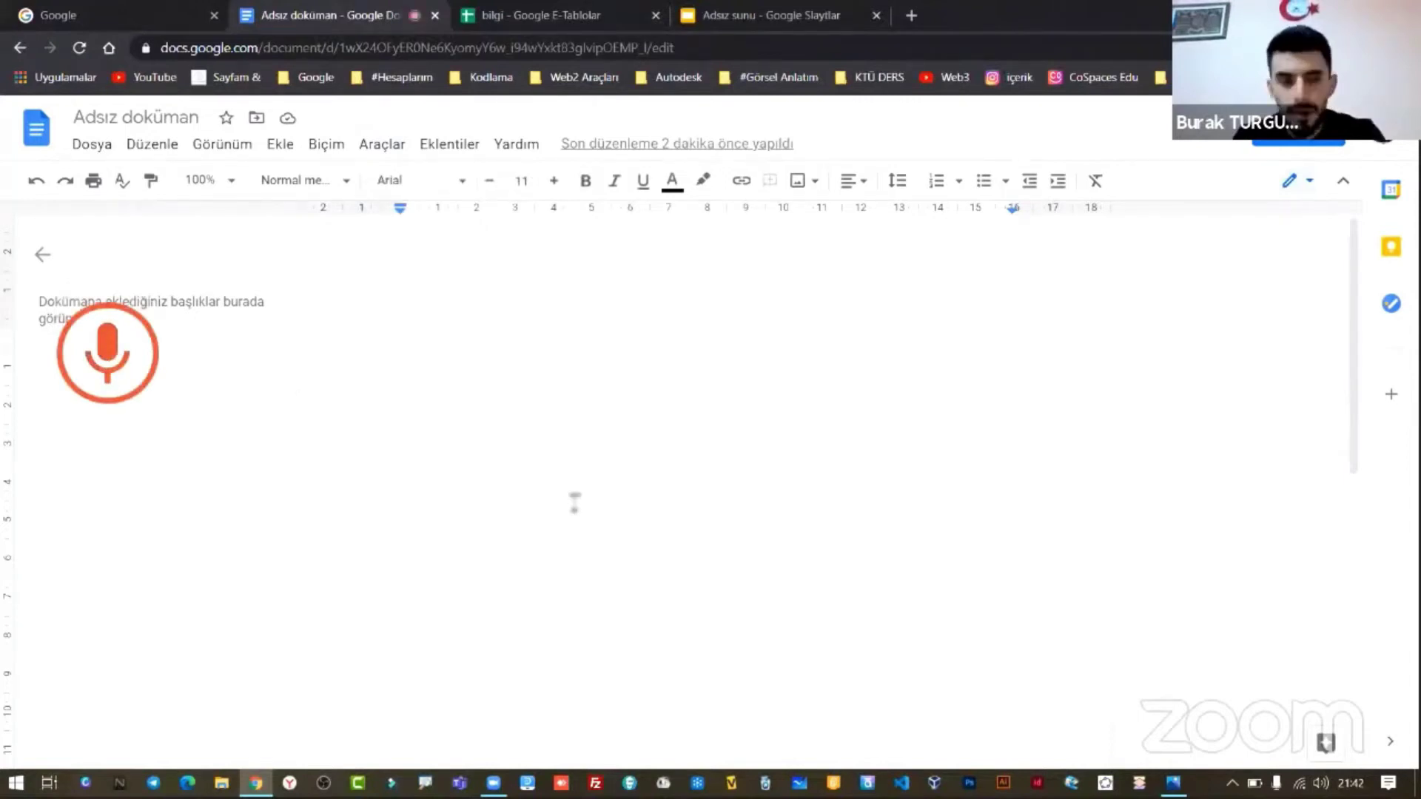
{"action": "left_click", "coordinate": [122, 362]}
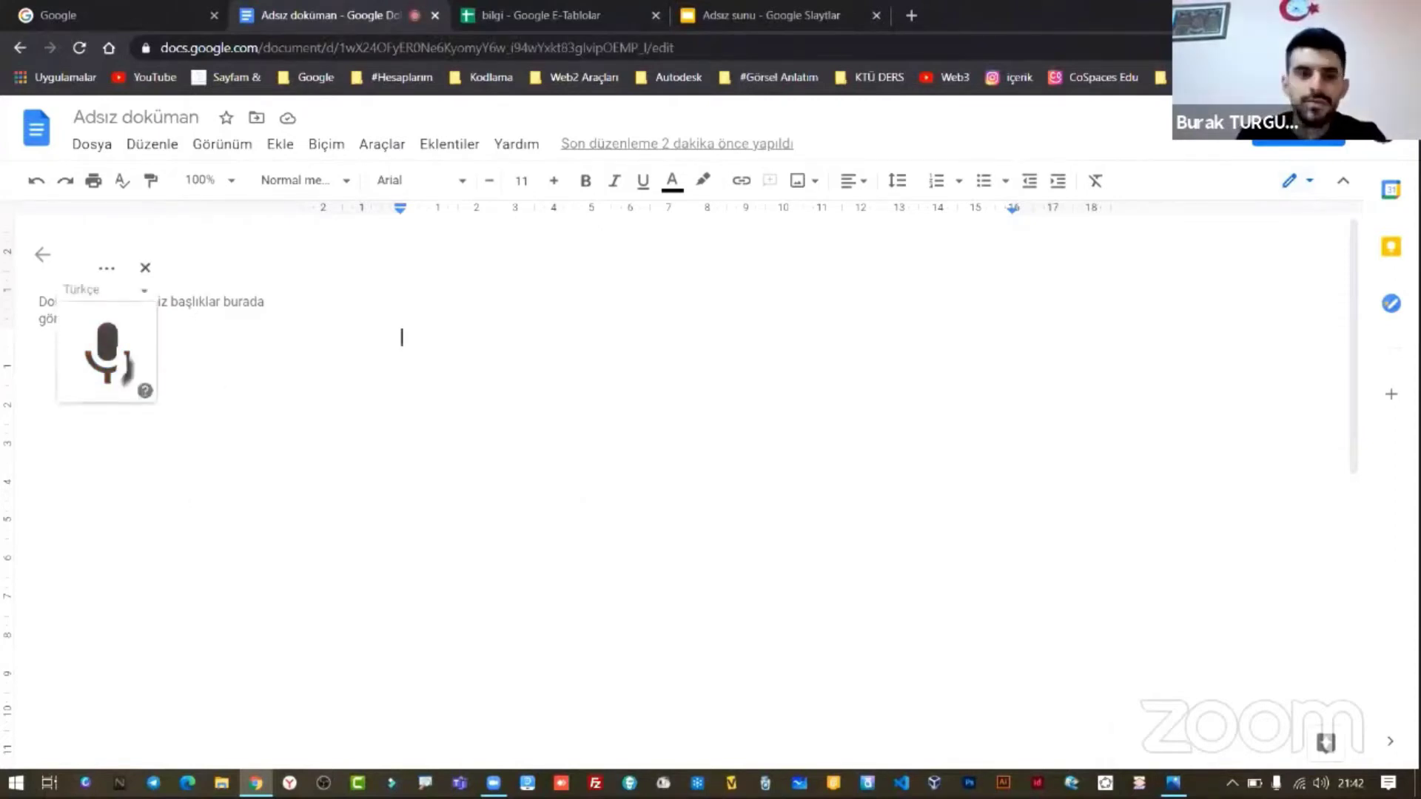
{"action": "left_click", "coordinate": [118, 359]}
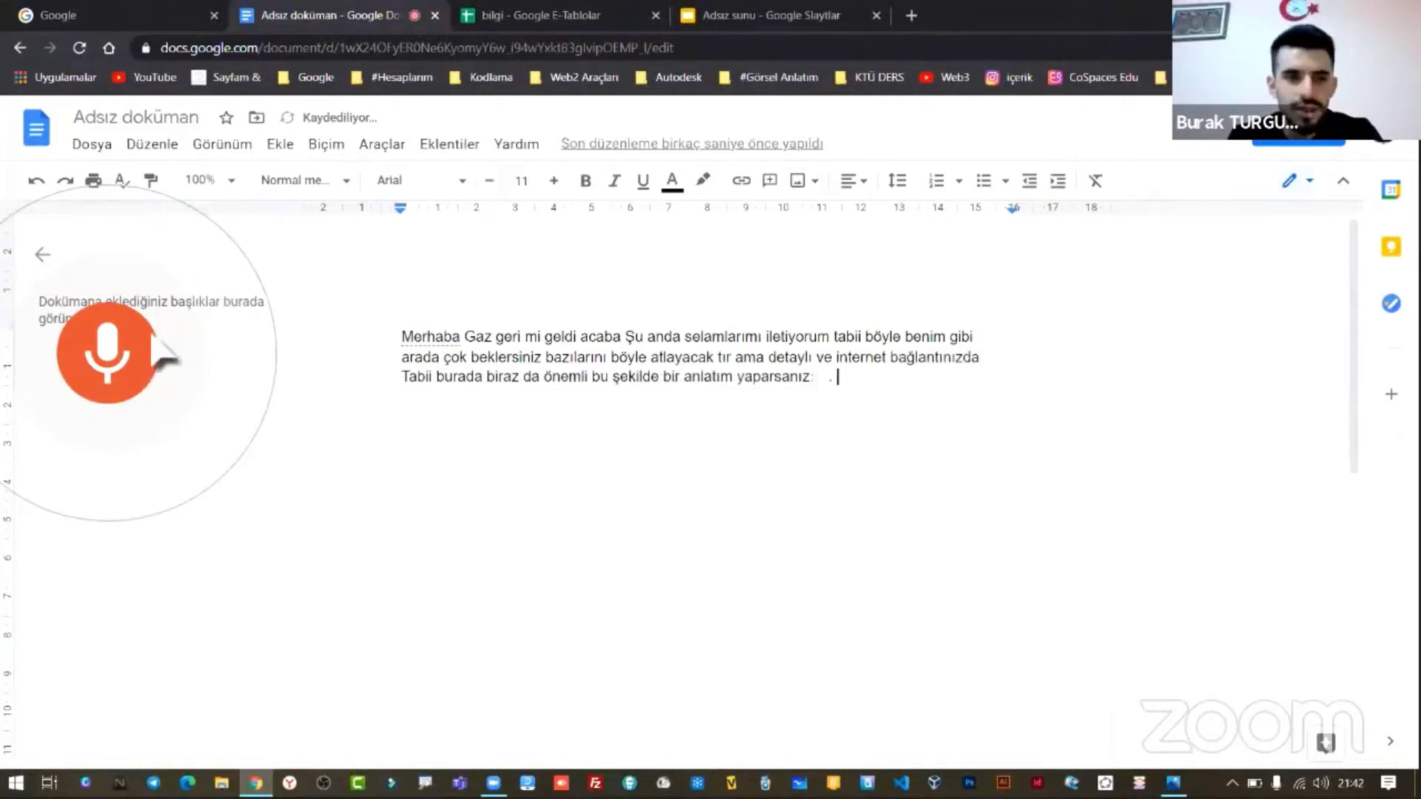
{"action": "left_click", "coordinate": [137, 355]}
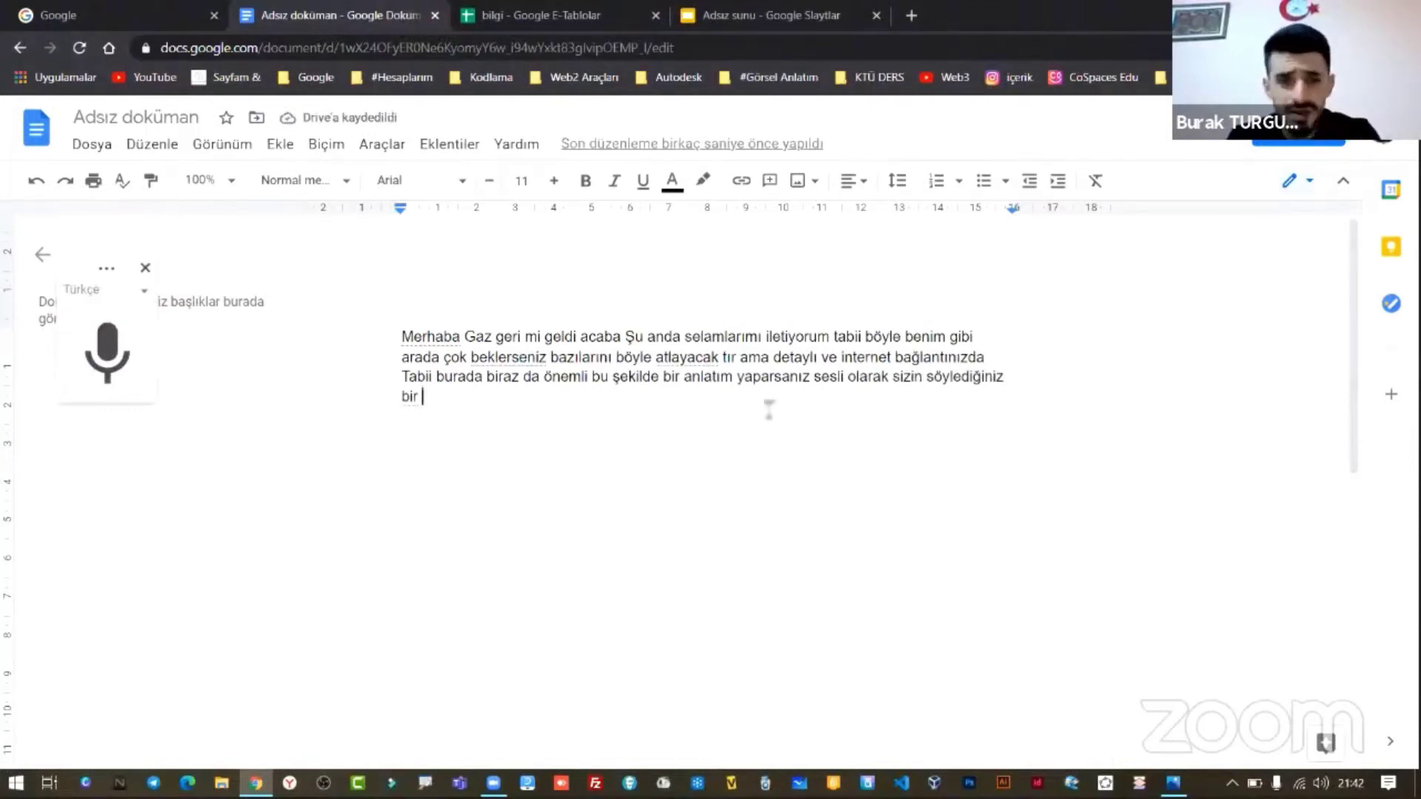
- Select all the dictated text, then close the untitled document, the bilgi spreadsheet and the untitled presentation
{"action": "key", "text": "ctrl+a"}
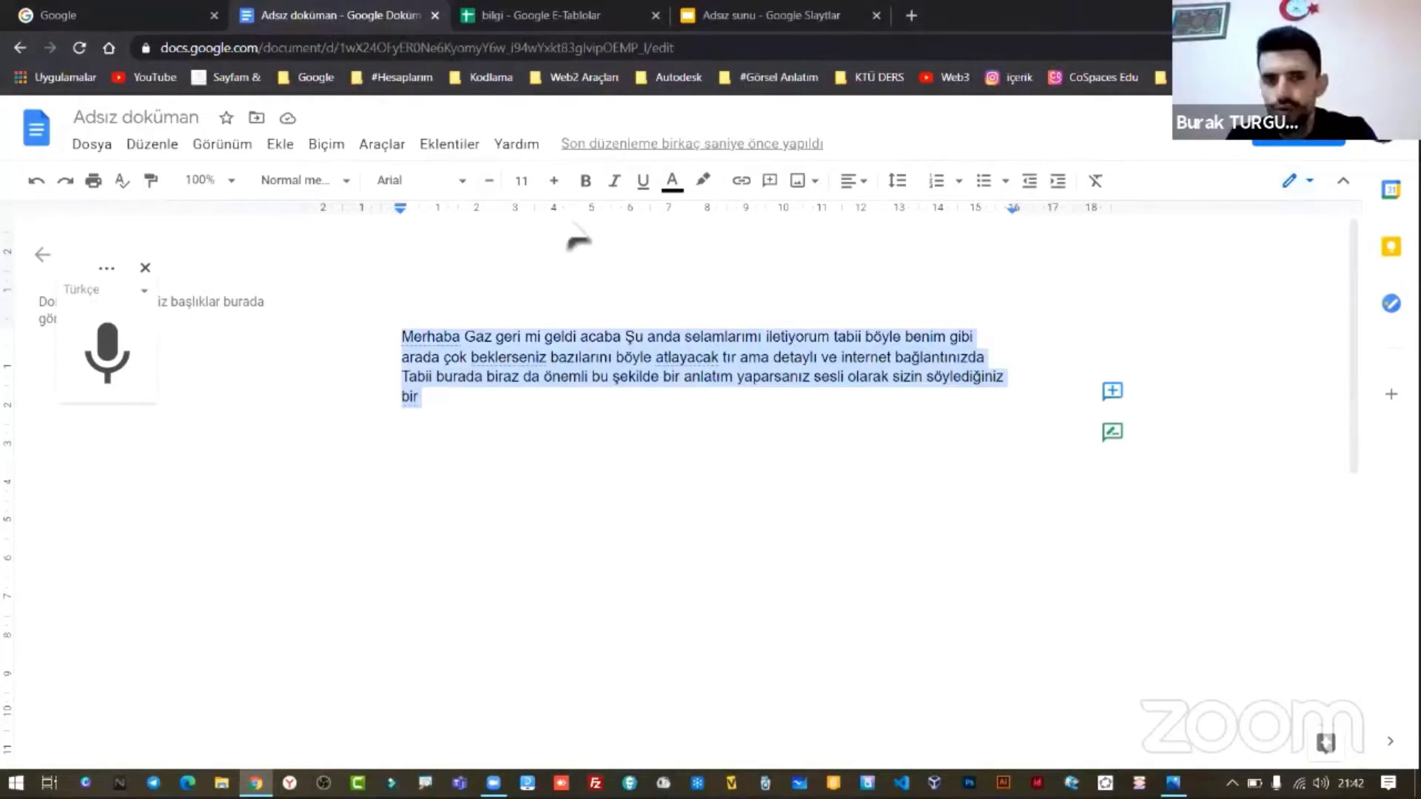
{"action": "key", "text": "ctrl+Tab"}
{"action": "key", "text": "ctrl+Tab"}
{"action": "key", "text": "ctrl+Tab"}
{"action": "left_click", "coordinate": [435, 15]}
{"action": "left_click", "coordinate": [435, 14]}
{"action": "left_click", "coordinate": [436, 15]}
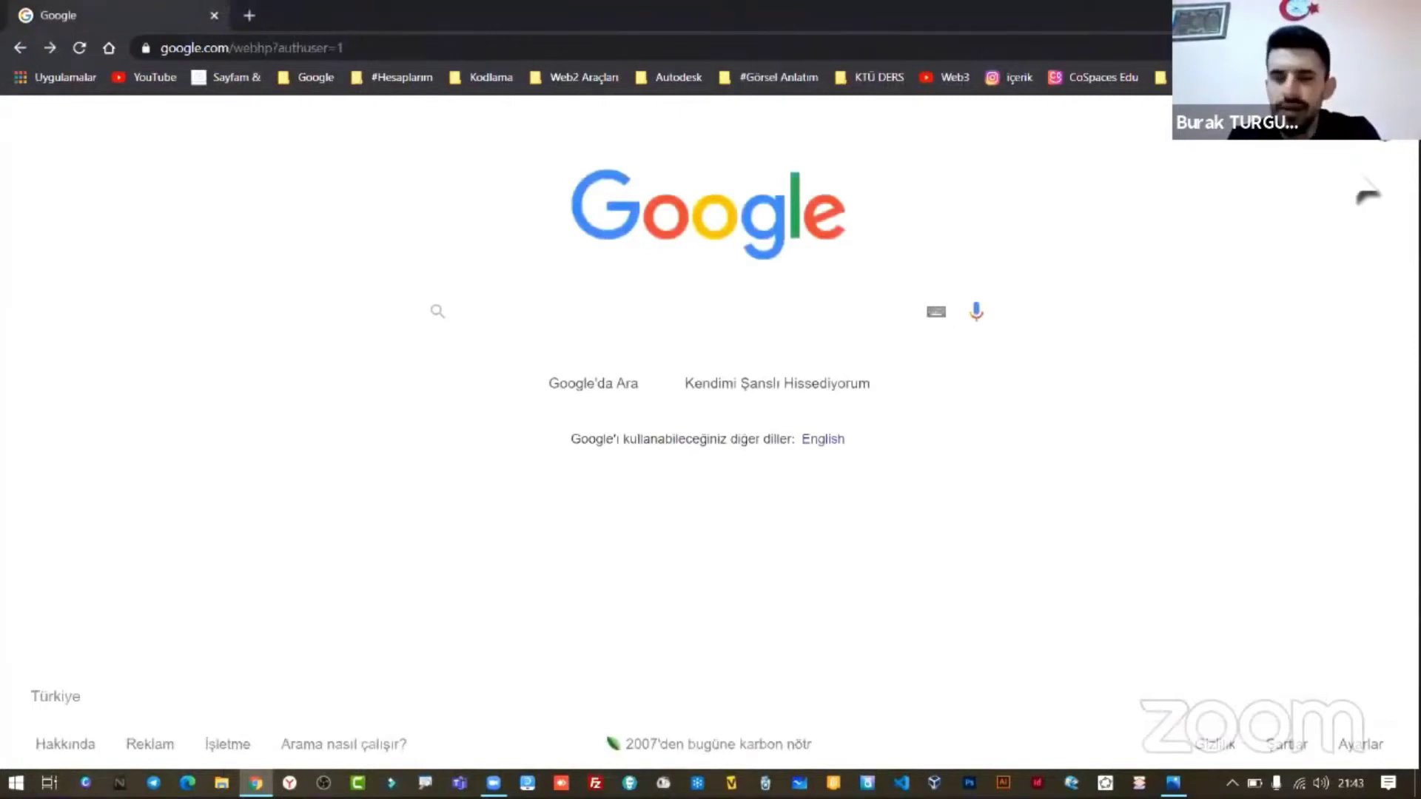
- Open Blogger and Jamboard in separate new tabs from the Google apps list and bring Blogger into view
{"action": "left_click", "coordinate": [1392, 172]}
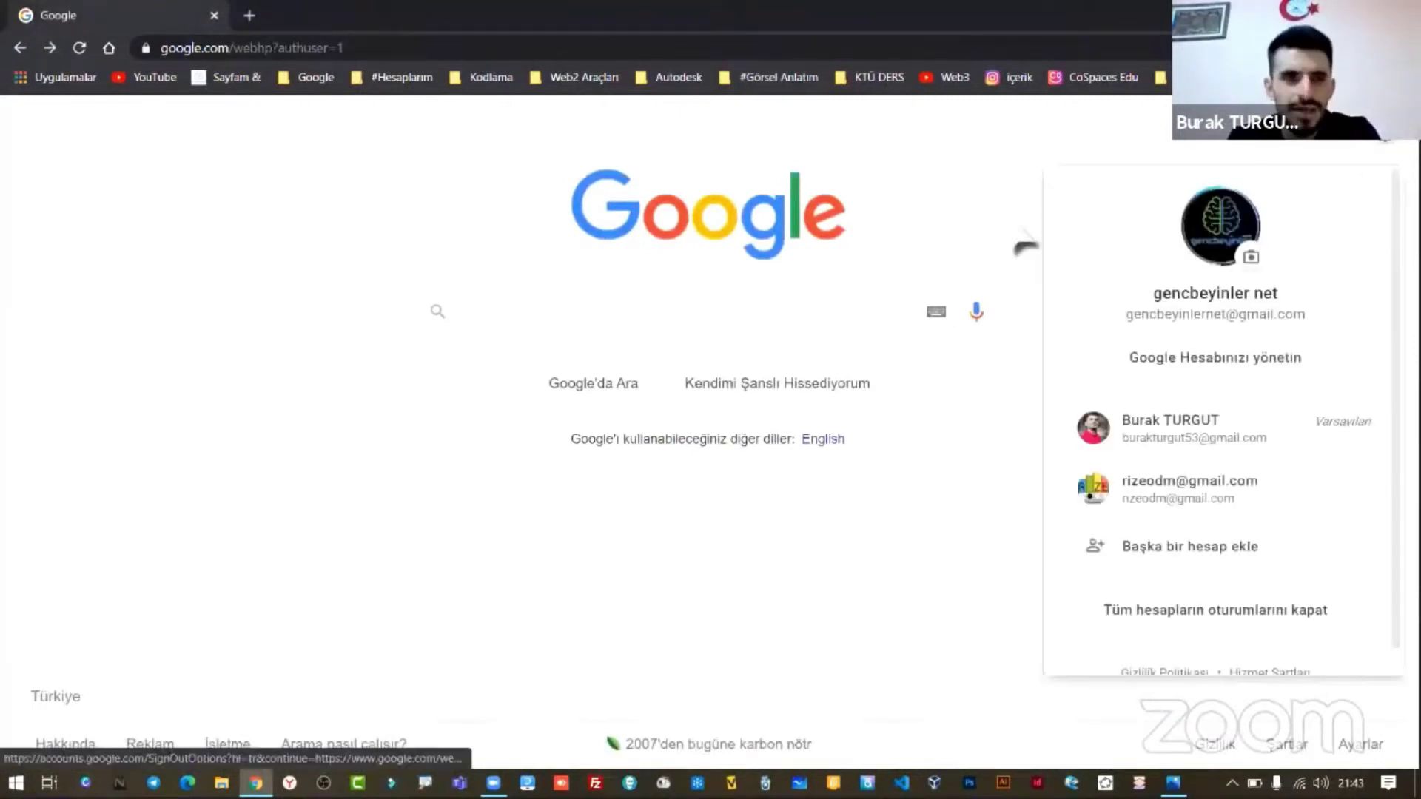
{"action": "left_click", "coordinate": [250, 16]}
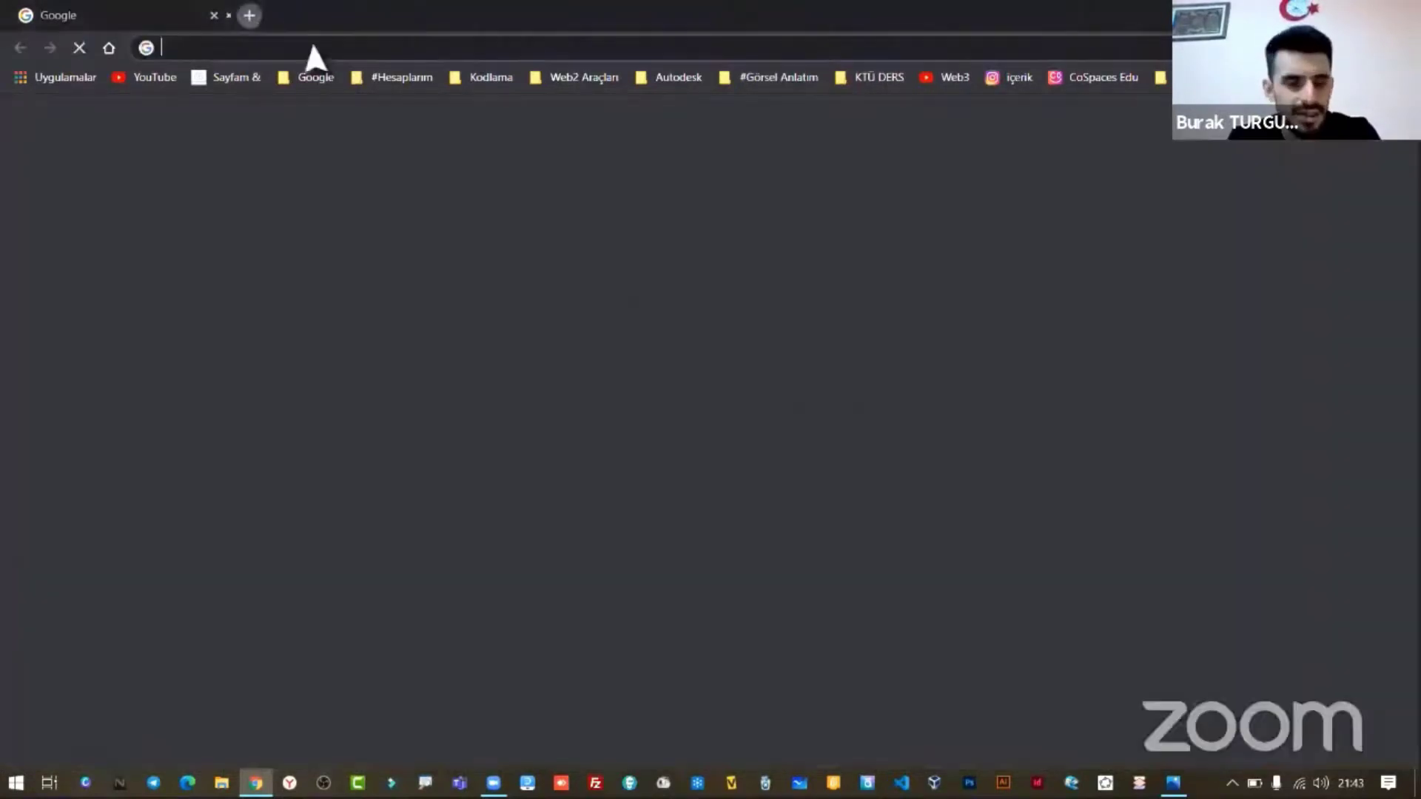
{"action": "left_click", "coordinate": [180, 13]}
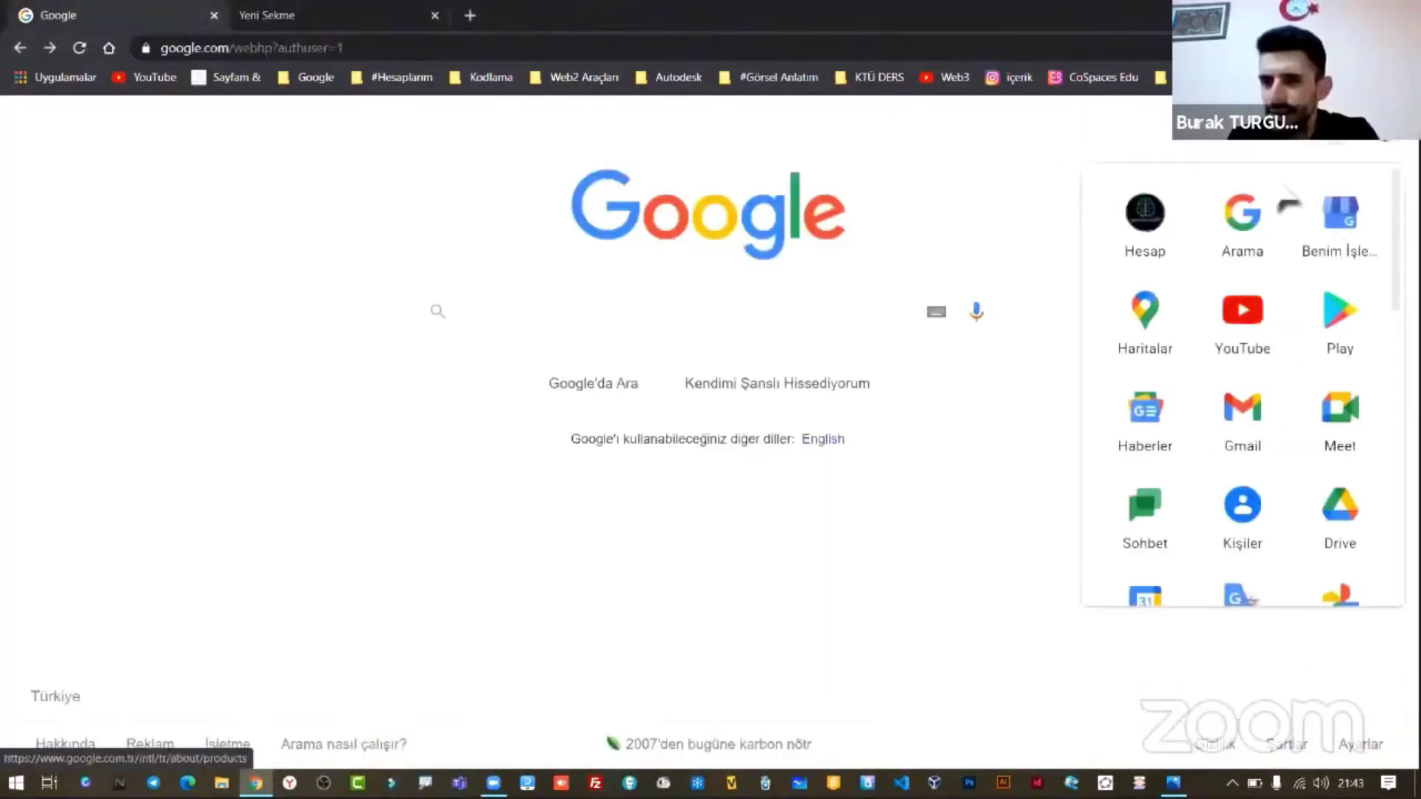
{"action": "scroll", "coordinate": [1184, 378], "scroll_direction": "down", "scroll_amount": 3}
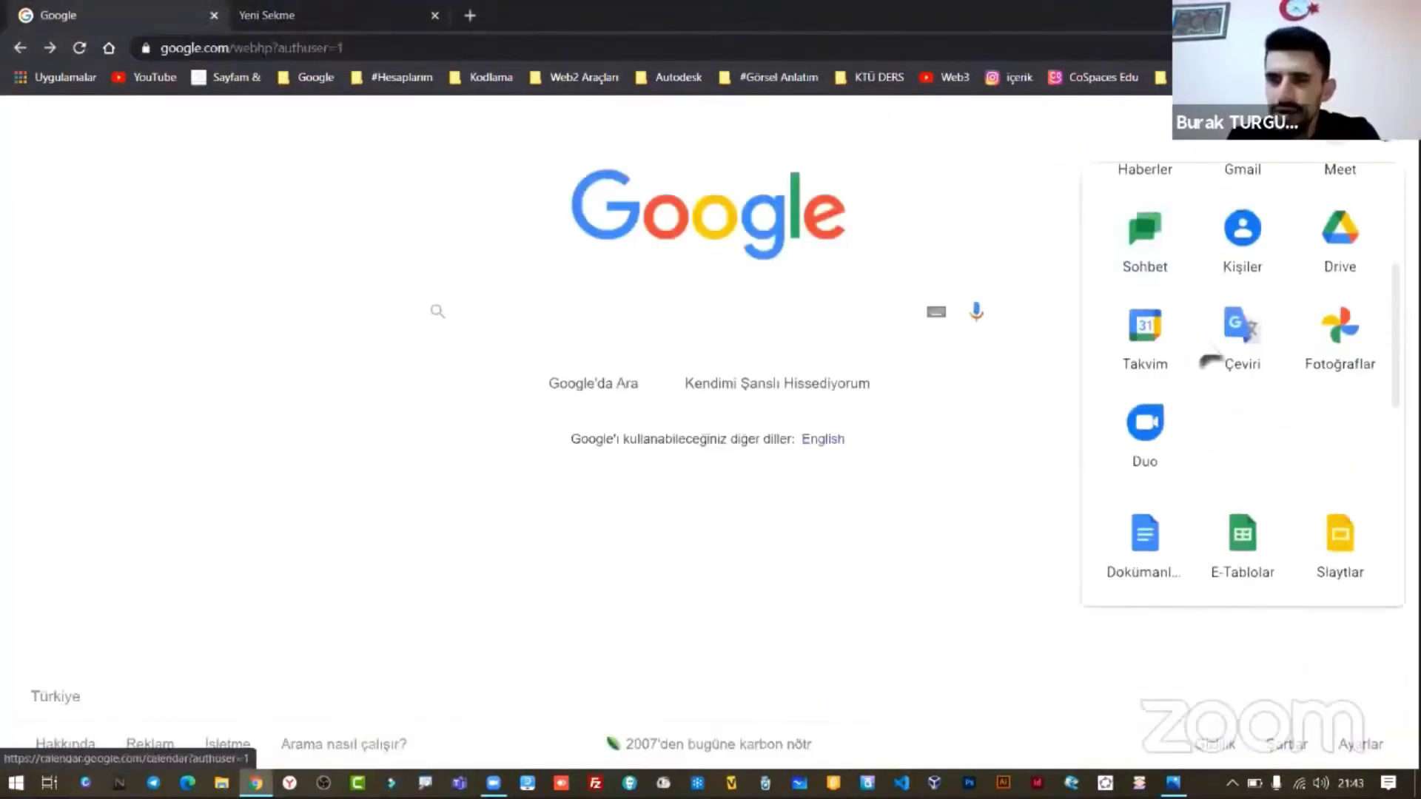
{"action": "scroll", "coordinate": [1193, 355], "scroll_direction": "down", "scroll_amount": 2}
{"action": "scroll", "coordinate": [1193, 355], "scroll_direction": "down", "scroll_amount": 2}
{"action": "right_click", "coordinate": [1243, 292]}
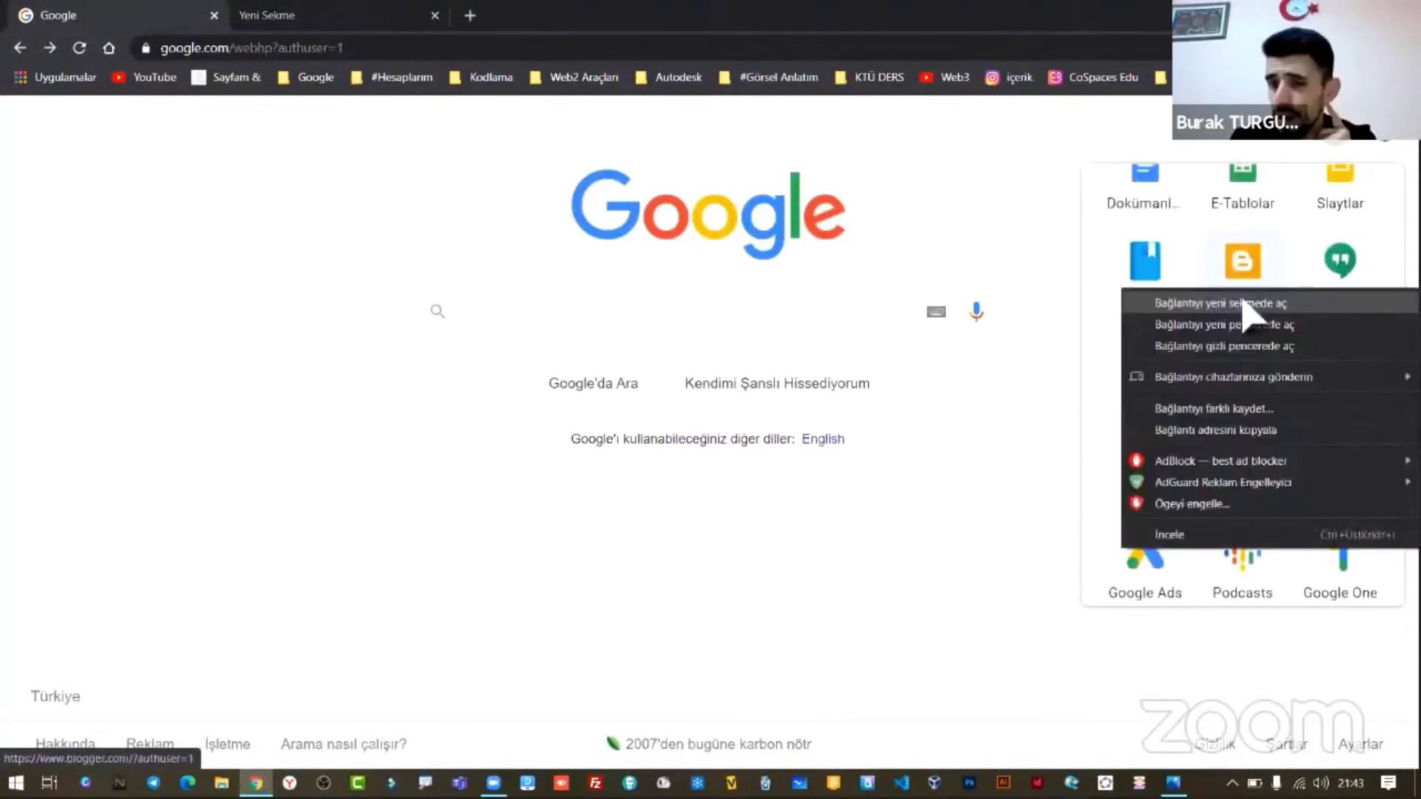
{"action": "left_click", "coordinate": [1244, 303]}
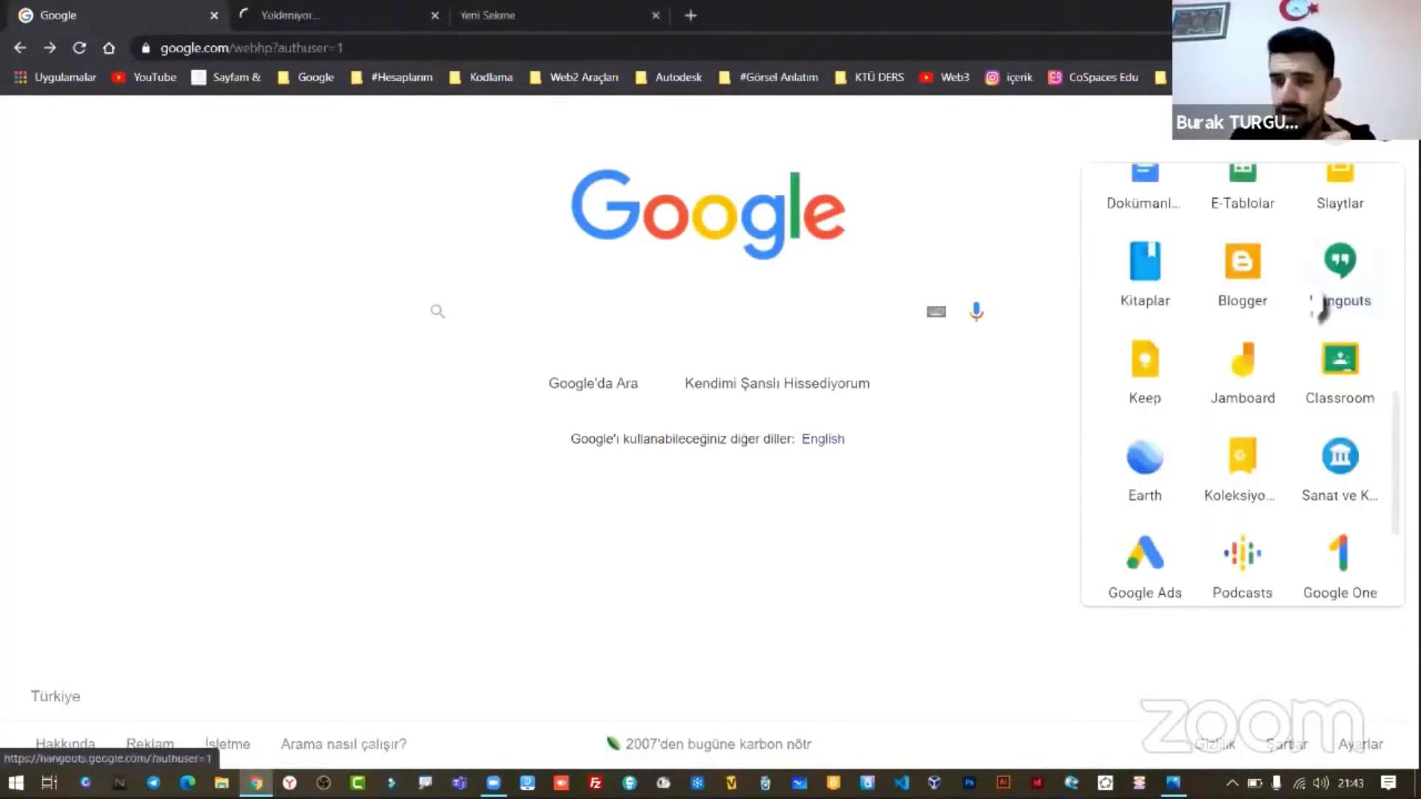
{"action": "middle_click", "coordinate": [1319, 300]}
{"action": "left_click", "coordinate": [362, 17]}
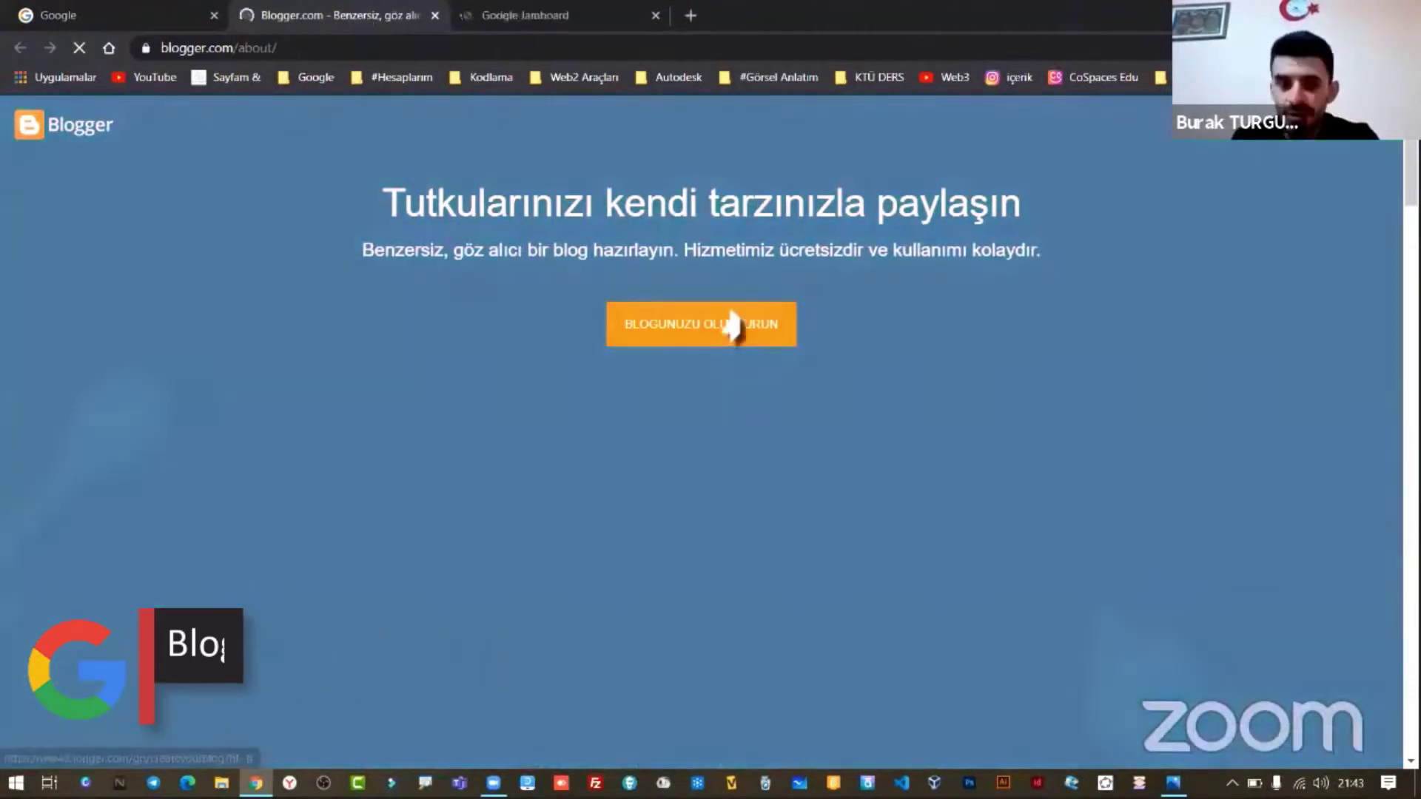
- Examine Blogger's introduction page on designs, free domains and earning money, show the account choice for creating a blog, and close Blogger
{"action": "scroll", "coordinate": [305, 274], "scroll_direction": "down", "scroll_amount": 3}
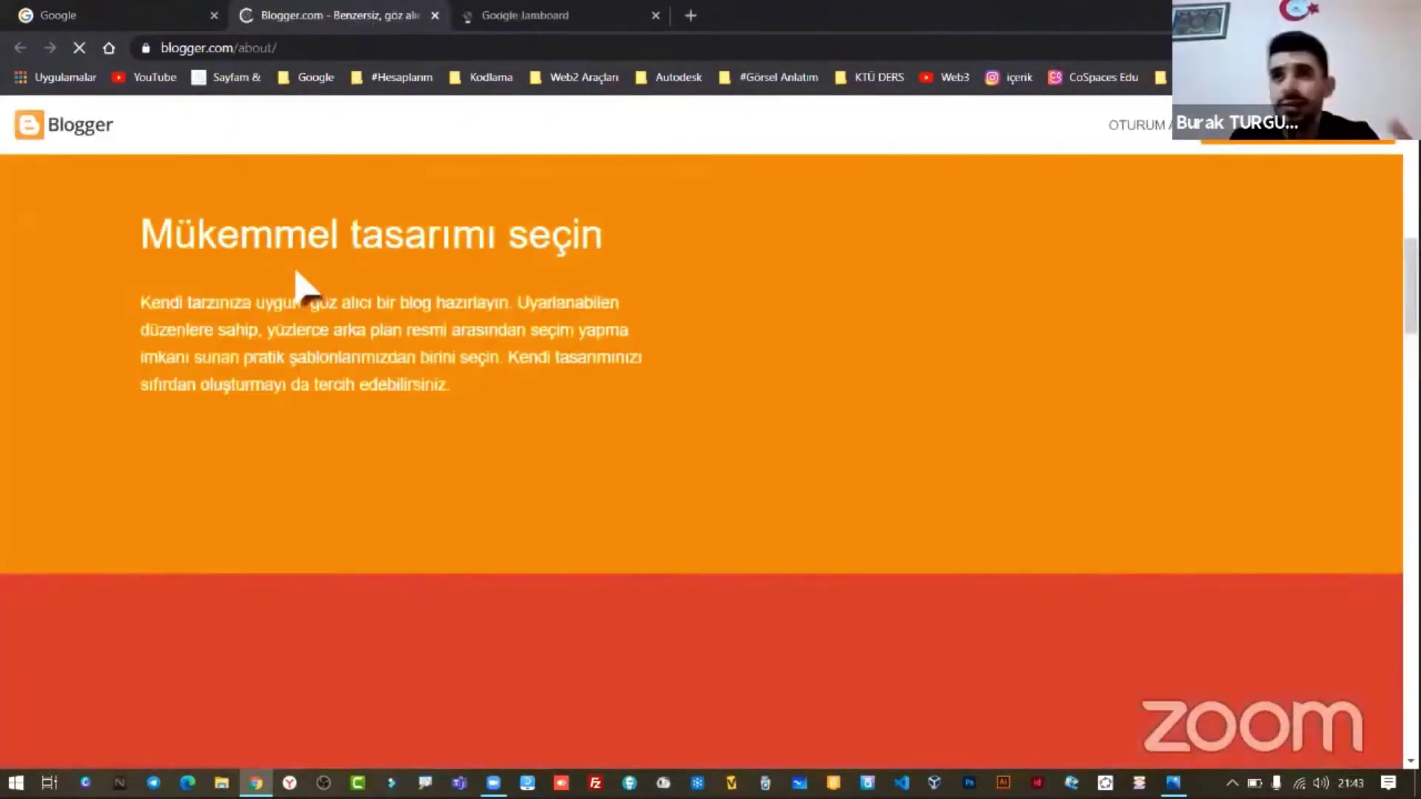
{"action": "scroll", "coordinate": [305, 266], "scroll_direction": "down", "scroll_amount": 3}
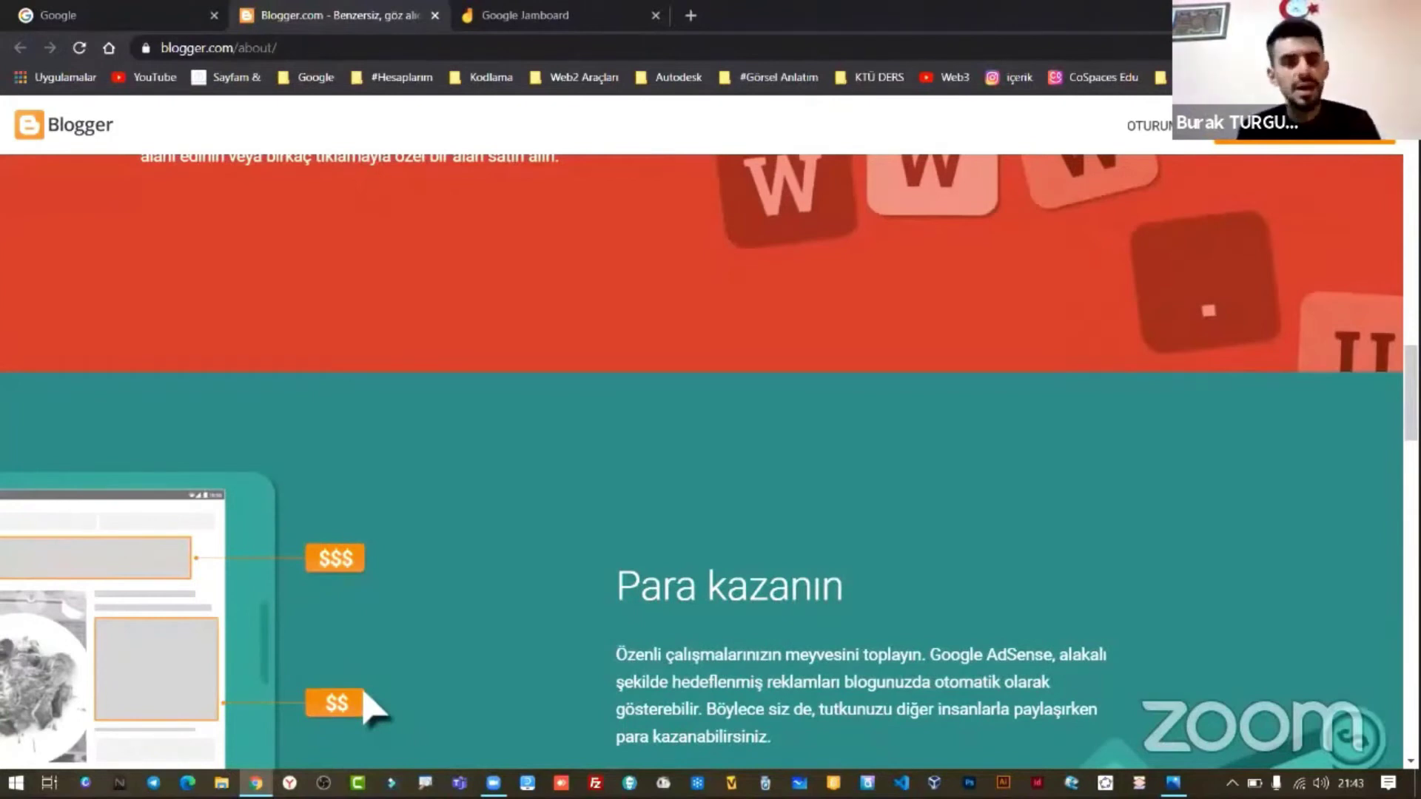
{"action": "scroll", "coordinate": [383, 687], "scroll_direction": "down", "scroll_amount": 3}
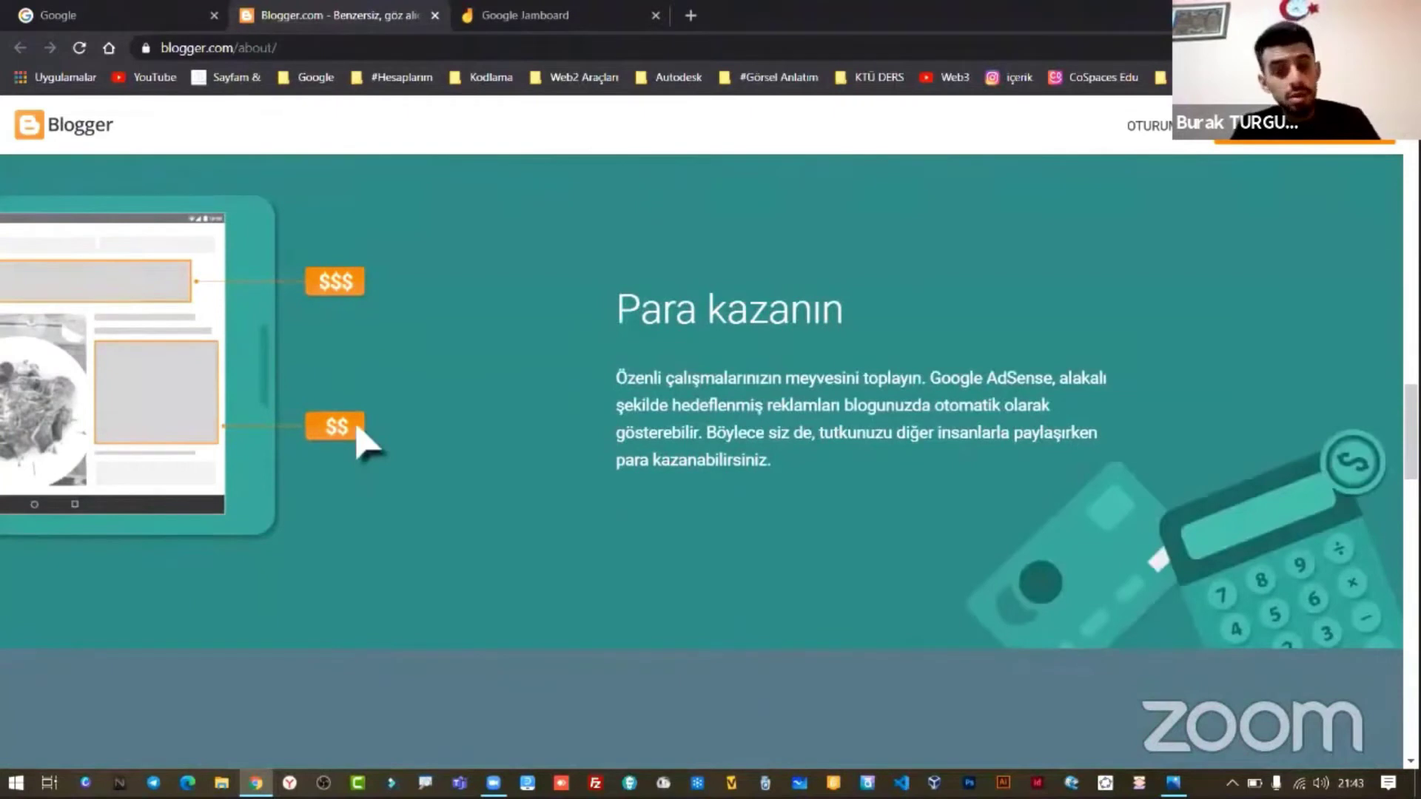
{"action": "scroll", "coordinate": [367, 443], "scroll_direction": "down", "scroll_amount": 2}
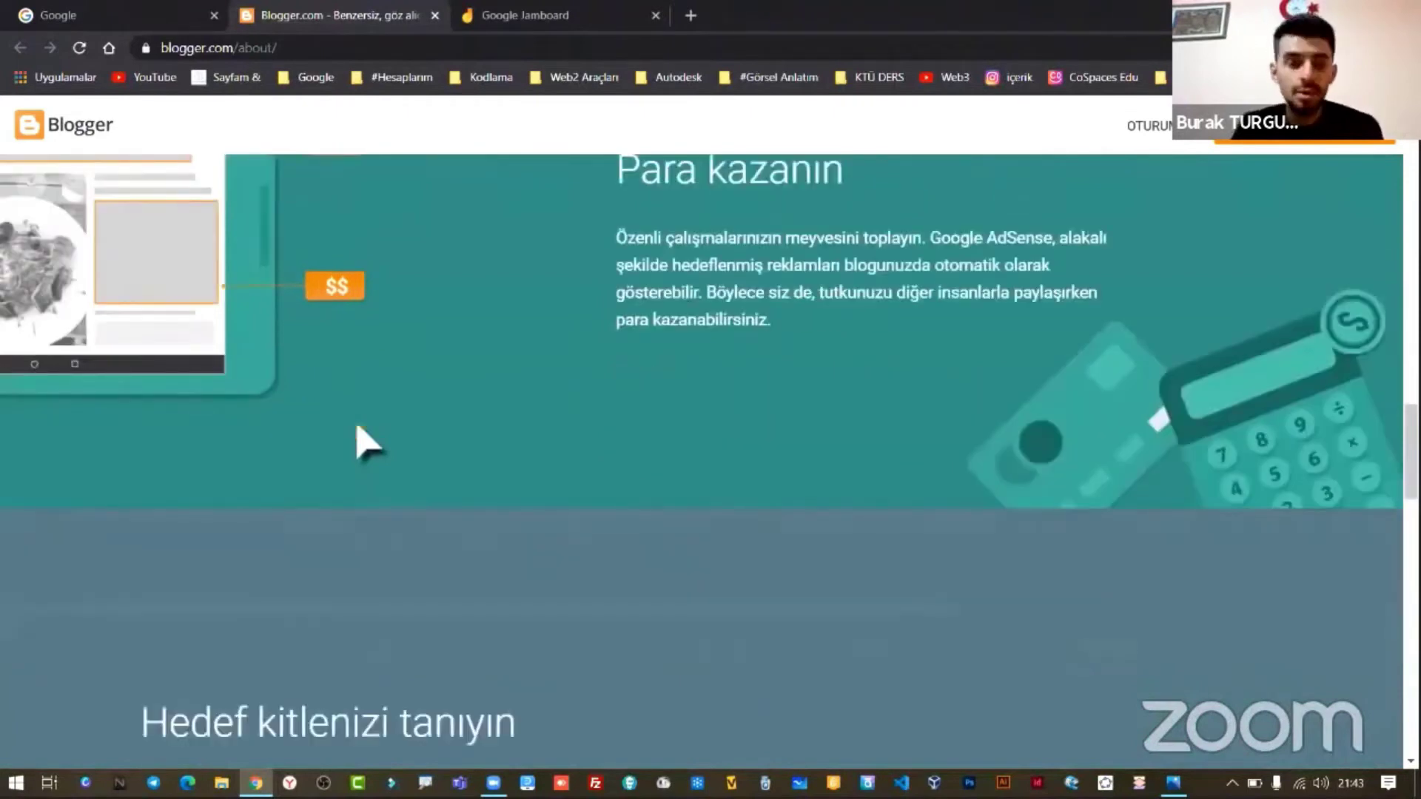
{"action": "scroll", "coordinate": [368, 442], "scroll_direction": "down", "scroll_amount": 10}
{"action": "scroll", "coordinate": [348, 462], "scroll_direction": "down", "scroll_amount": 3}
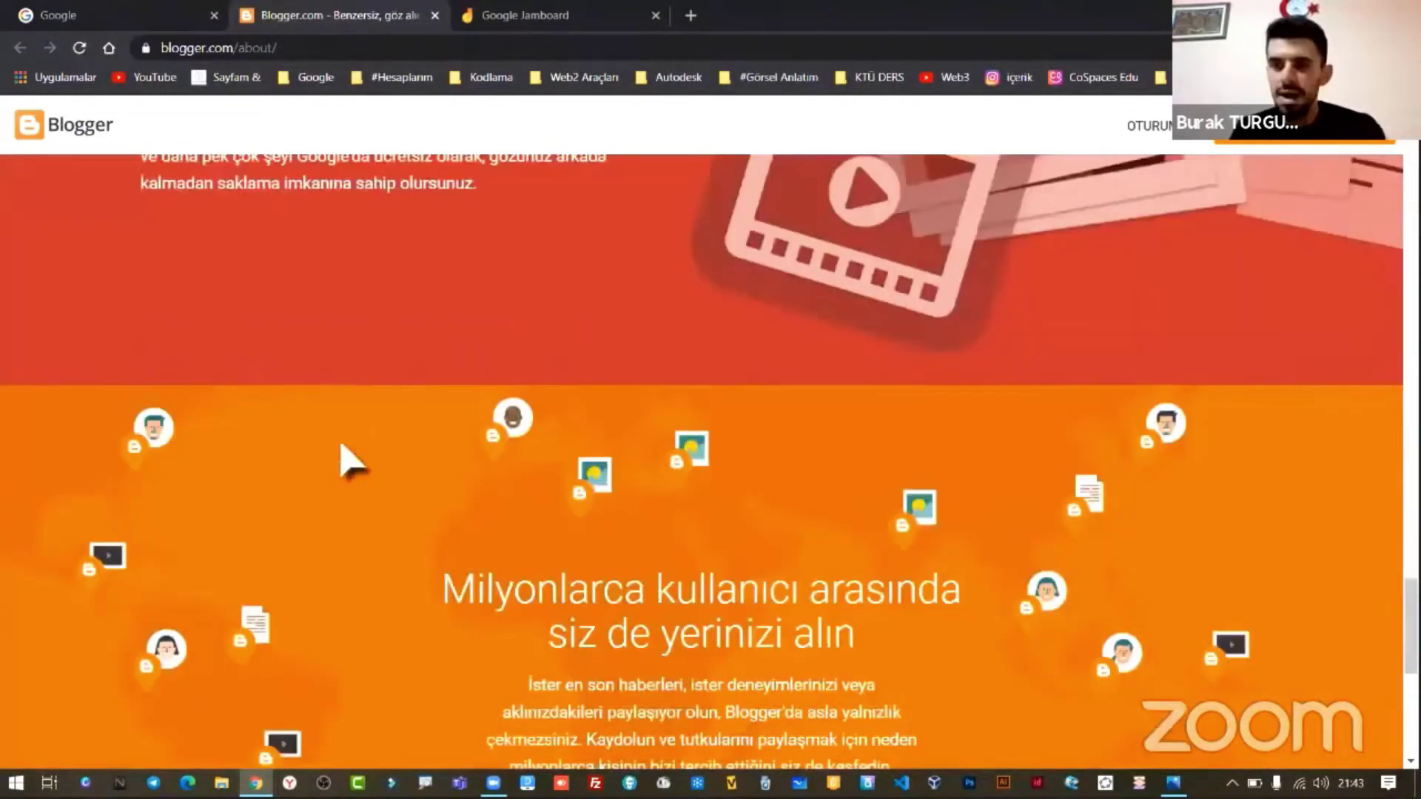
{"action": "scroll", "coordinate": [359, 457], "scroll_direction": "up", "scroll_amount": 15}
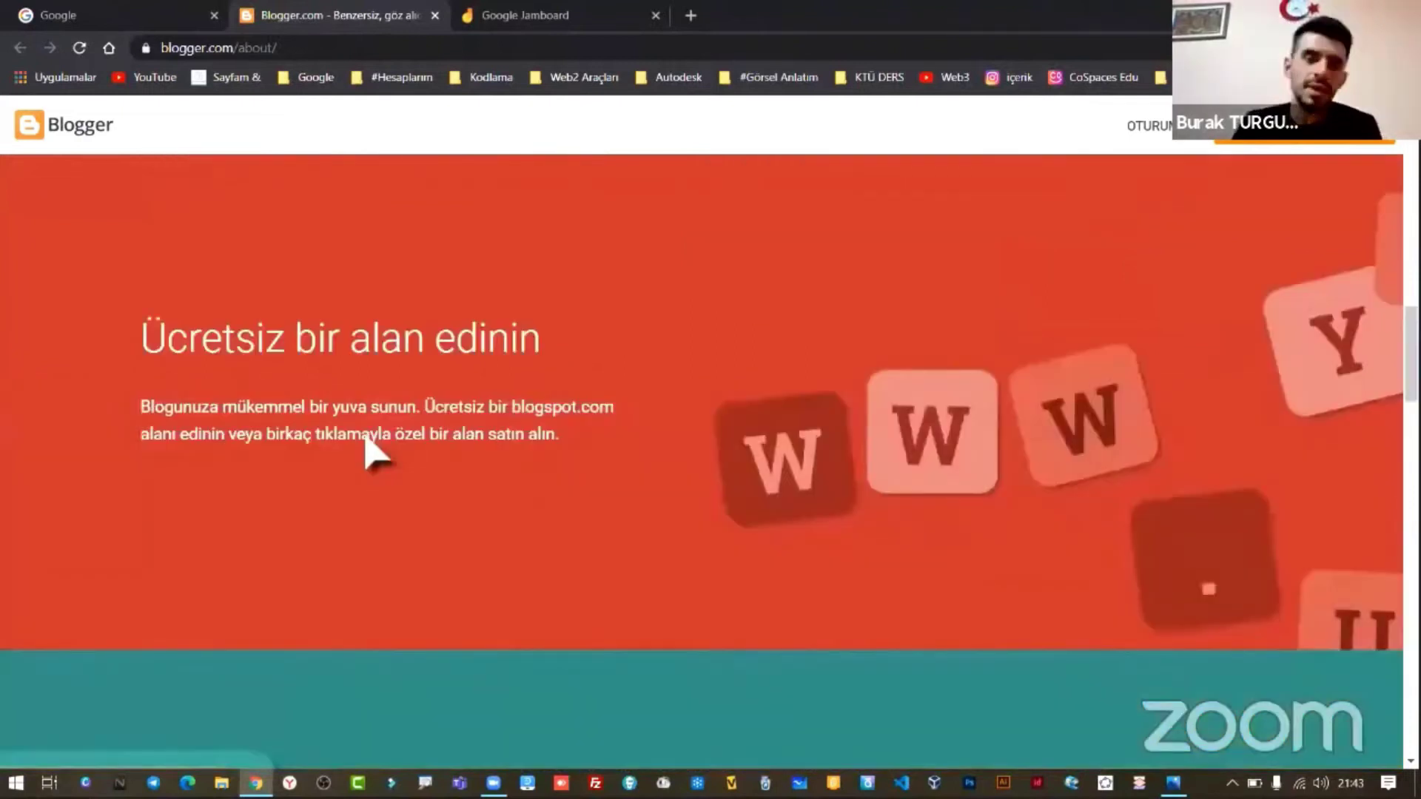
{"action": "scroll", "coordinate": [368, 442], "scroll_direction": "up", "scroll_amount": 10}
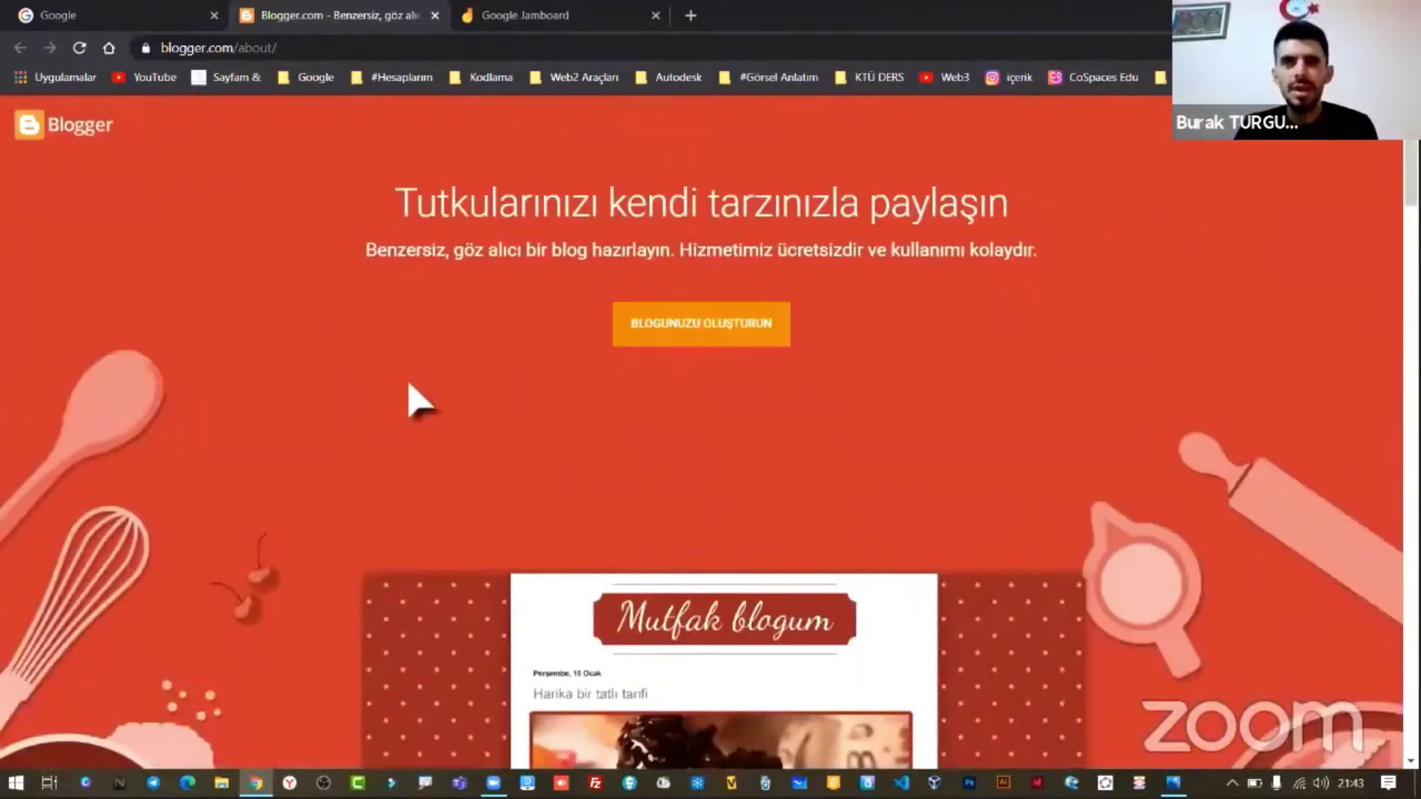
{"action": "scroll", "coordinate": [356, 373], "scroll_direction": "down", "scroll_amount": 3}
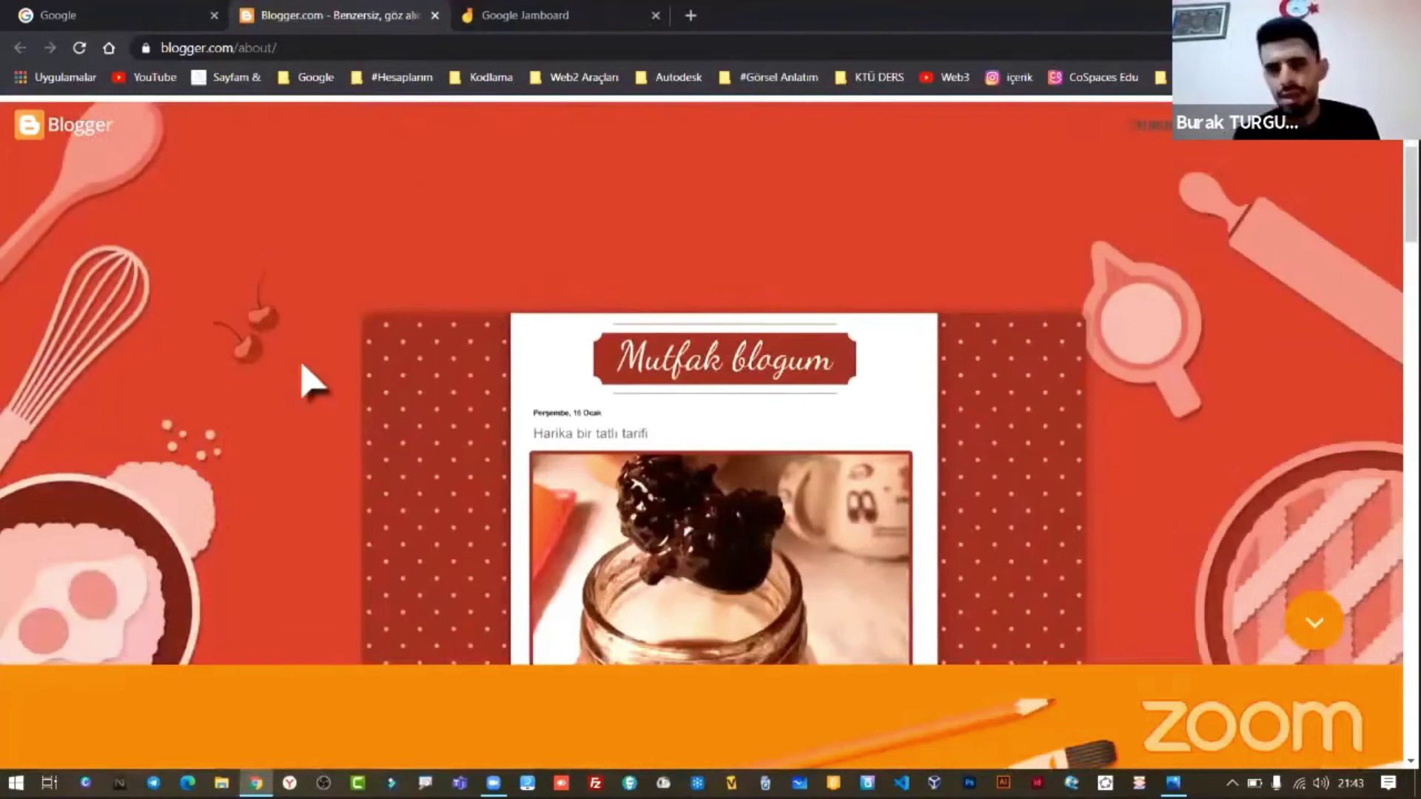
{"action": "scroll", "coordinate": [310, 381], "scroll_direction": "down", "scroll_amount": 6}
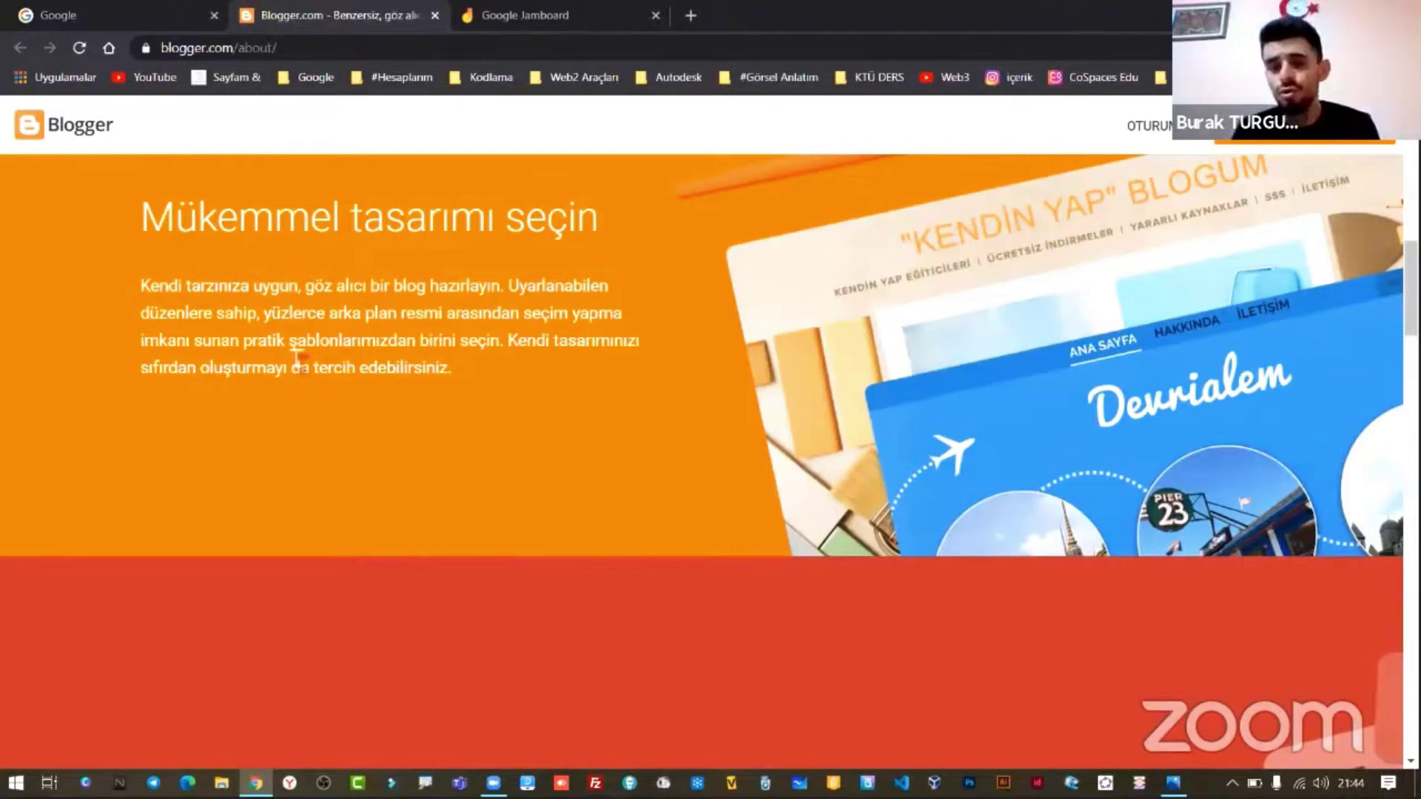
{"action": "scroll", "coordinate": [1002, 318], "scroll_direction": "up", "scroll_amount": 10}
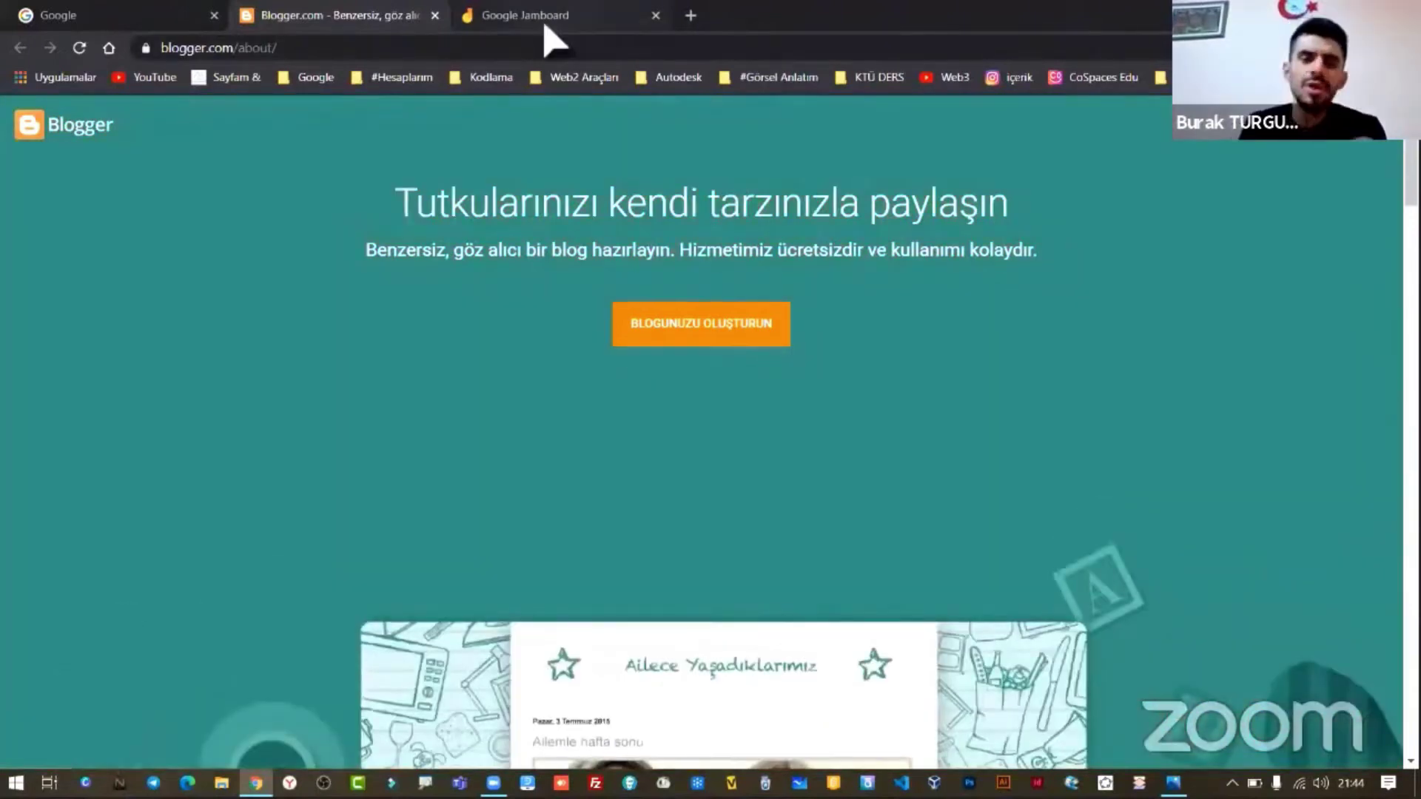
{"action": "left_click", "coordinate": [699, 335]}
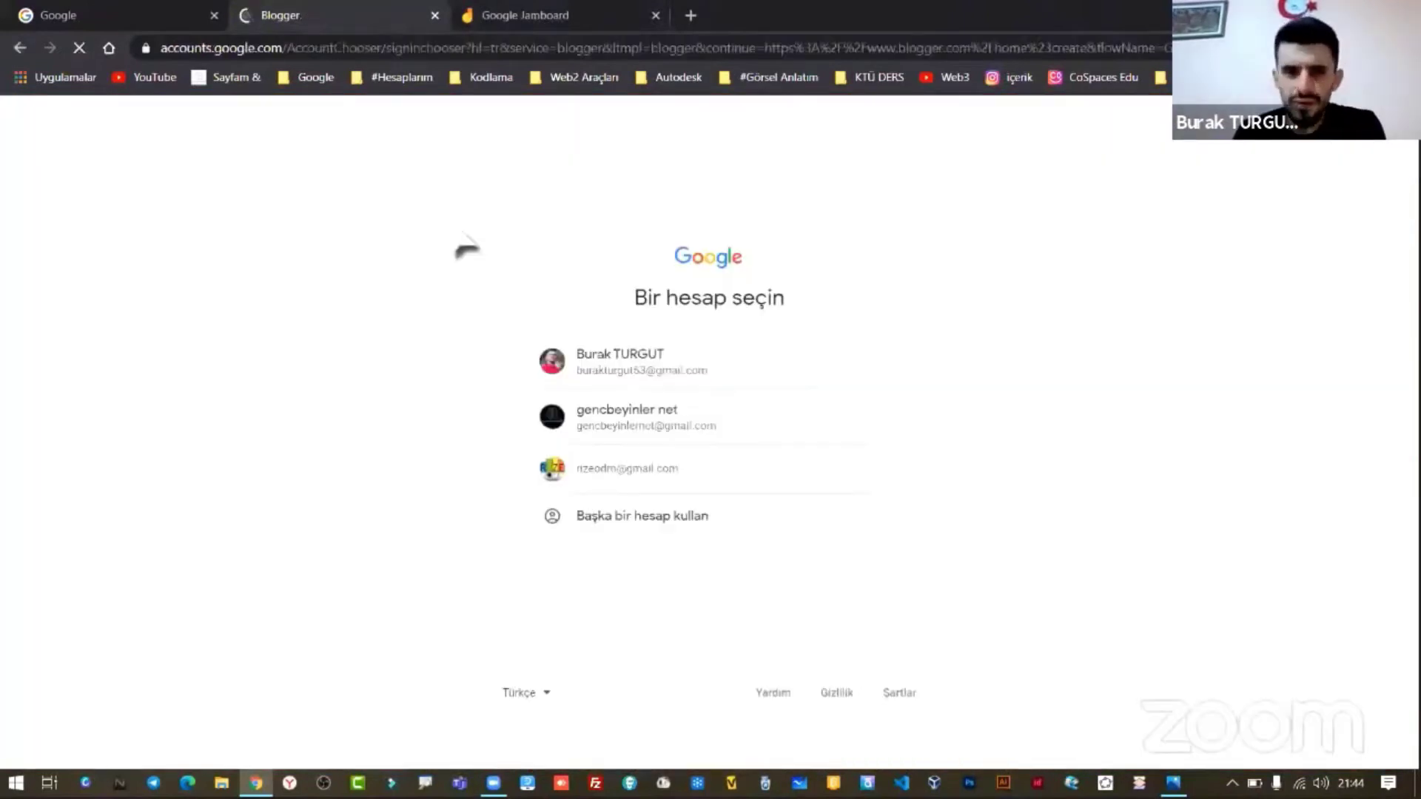
{"action": "key", "text": "ctrl+w"}
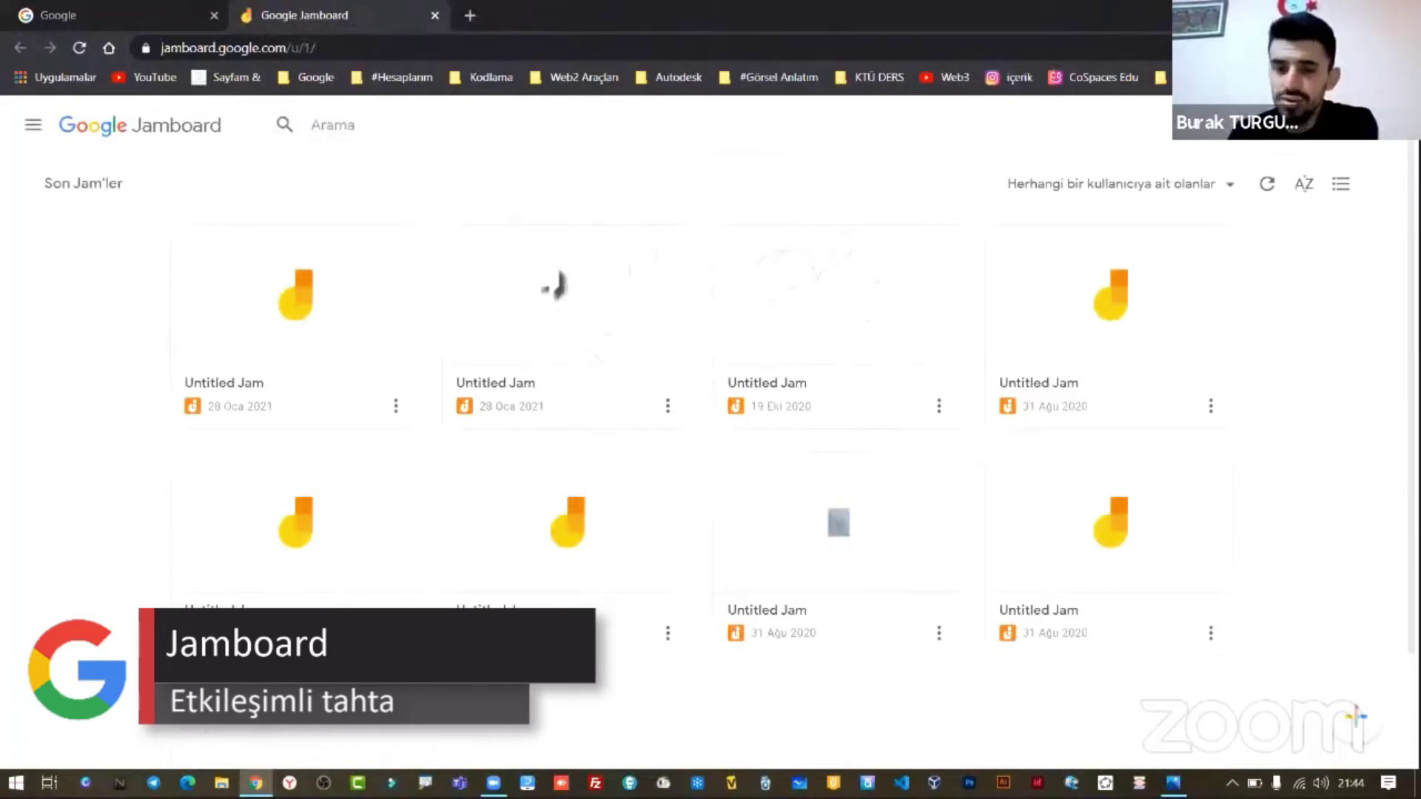
- Open a blank jam and use the pen to draw a figure 2, a long horizontal line and a scribble over the 2
{"action": "left_click", "coordinate": [851, 520]}
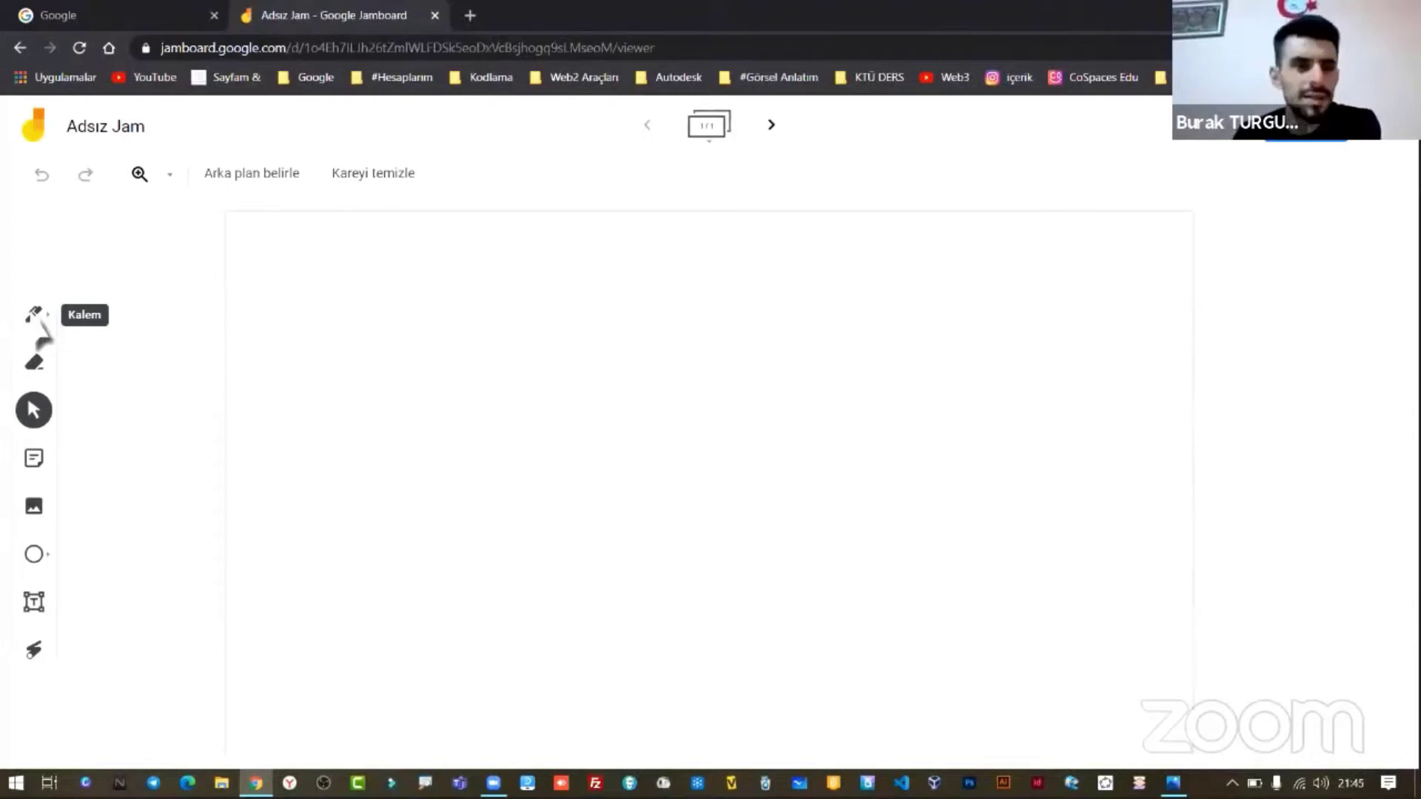
{"action": "left_click", "coordinate": [33, 317]}
{"action": "mouse_move", "coordinate": [290, 260]}
{"action": "left_mouse_down"}
{"action": "mouse_move", "coordinate": [330, 336]}
{"action": "mouse_move", "coordinate": [467, 333]}
{"action": "left_mouse_up"}
{"action": "left_click_drag", "start_coordinate": [516, 309], "coordinate": [997, 302]}
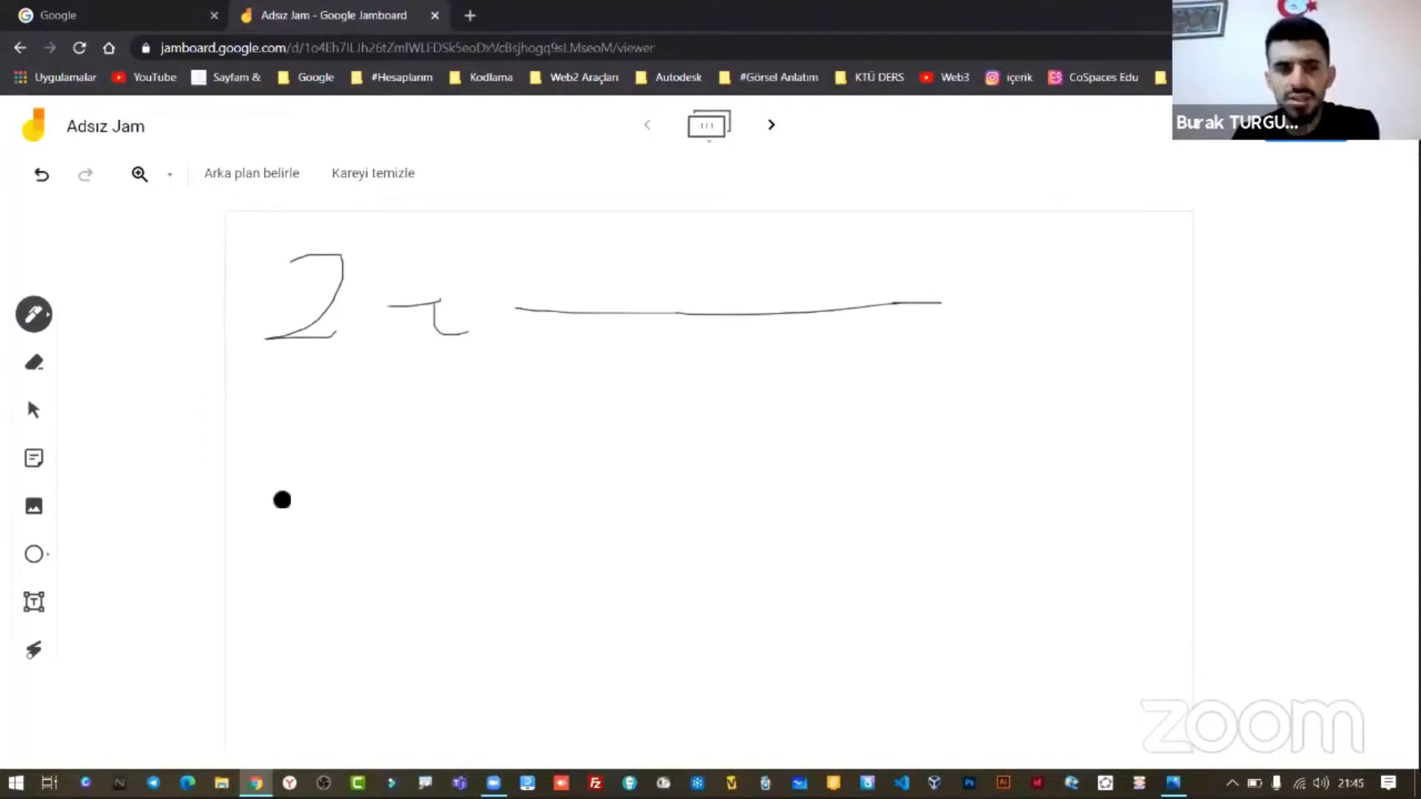
{"action": "mouse_move", "coordinate": [390, 292]}
{"action": "left_mouse_down"}
{"action": "mouse_move", "coordinate": [239, 329]}
{"action": "mouse_move", "coordinate": [266, 335]}
{"action": "left_mouse_up"}
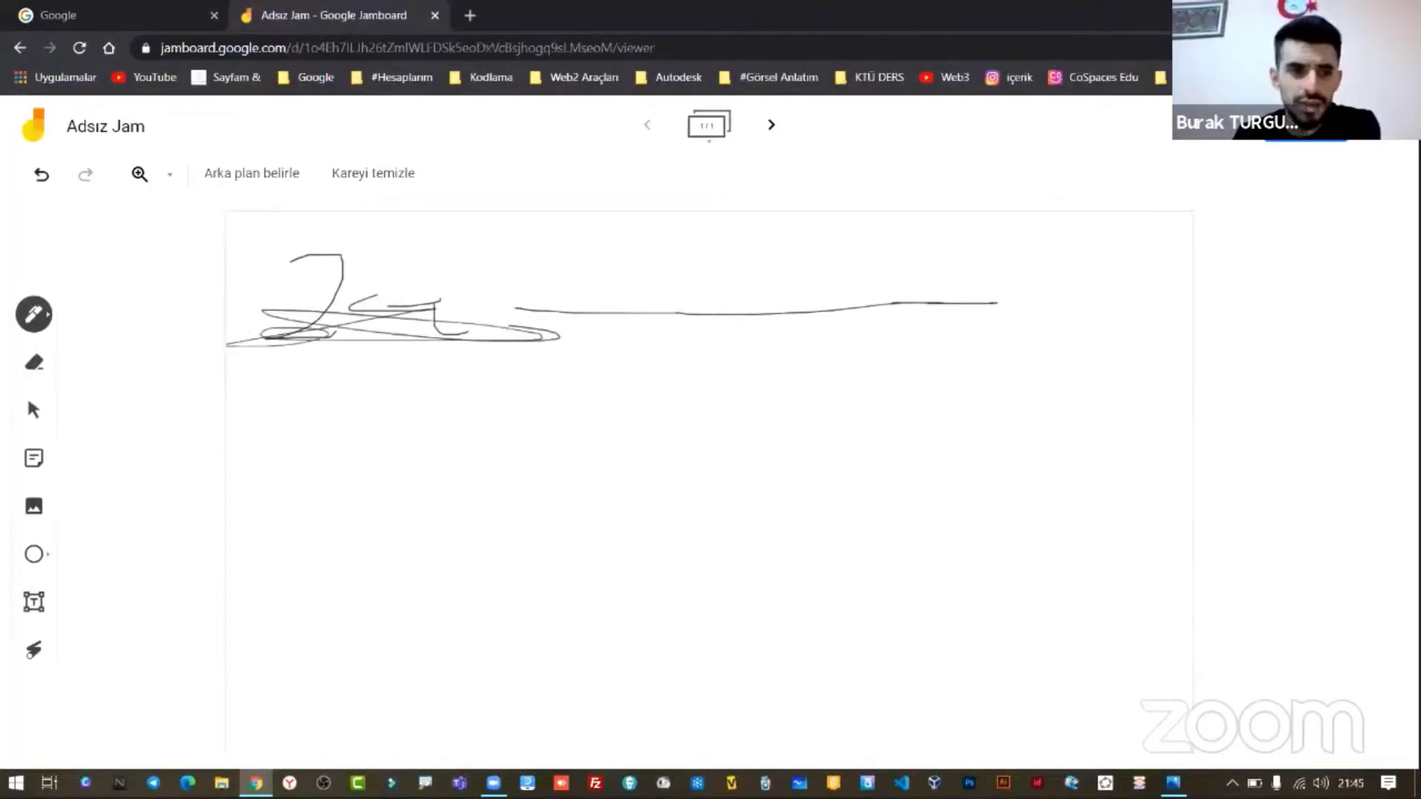
- Show the sources for adding an image to the jam and close the file selection
{"action": "left_click", "coordinate": [47, 503]}
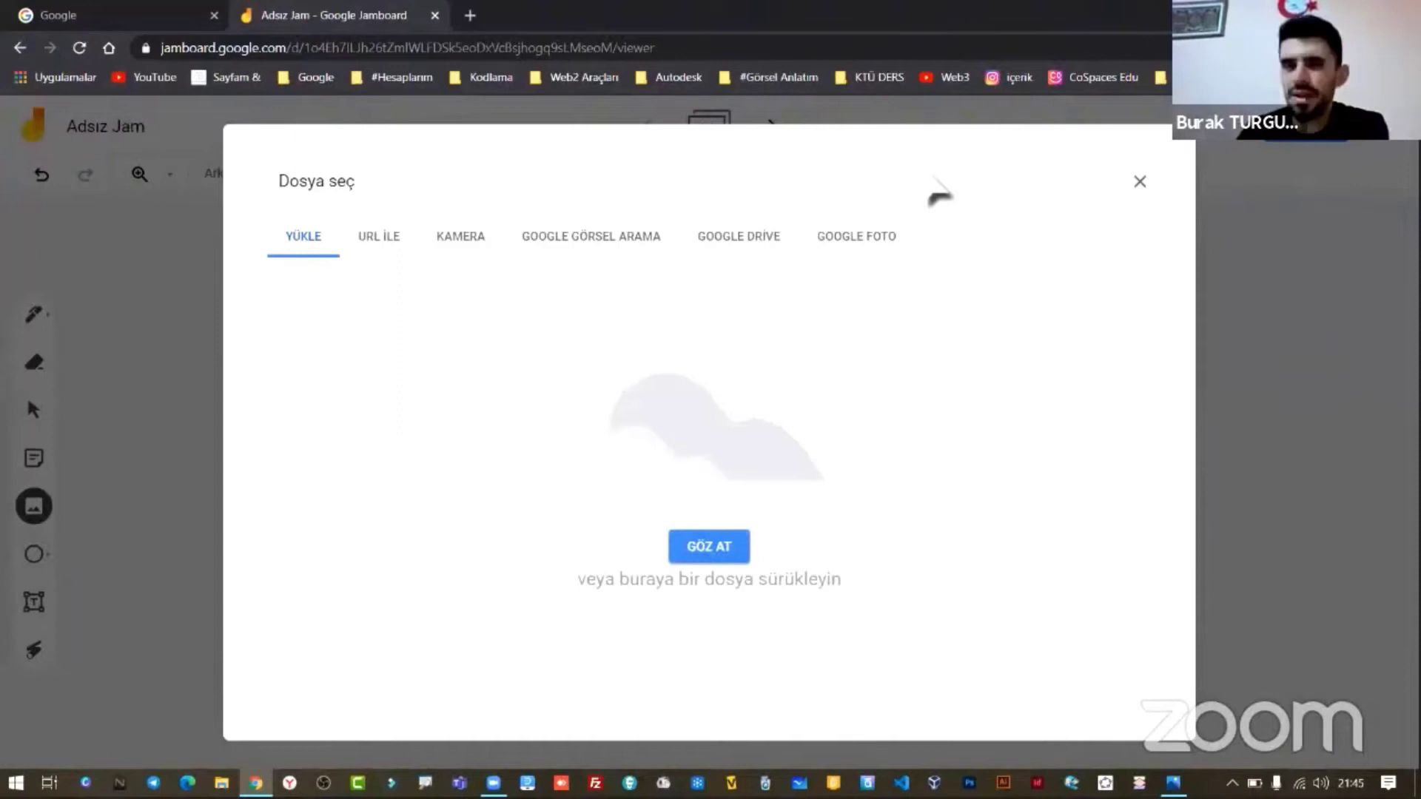
{"action": "left_click", "coordinate": [1140, 181]}
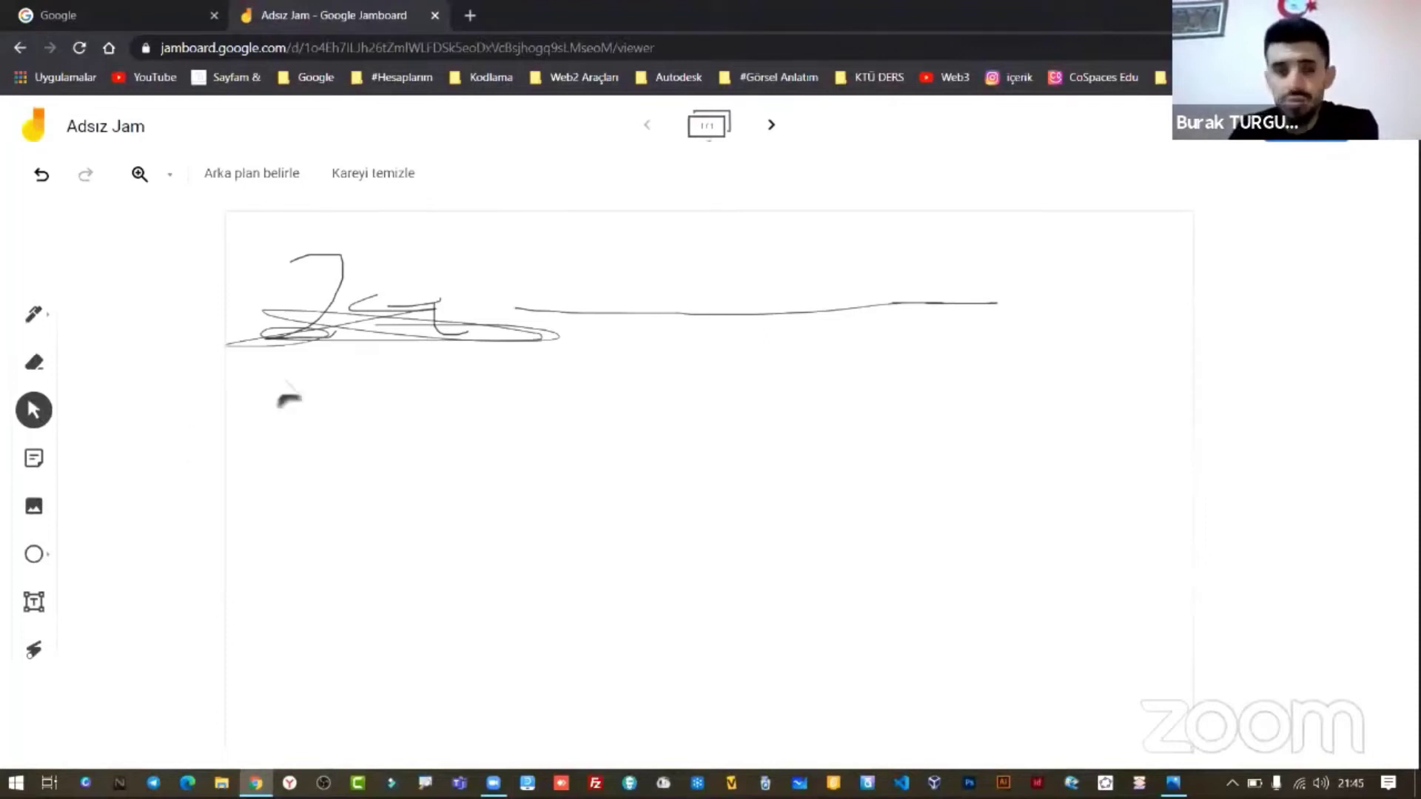
- Draw a circle over the start of the long horizontal line and set its border color to red
{"action": "left_click", "coordinate": [34, 553]}
{"action": "left_click_drag", "start_coordinate": [476, 251], "coordinate": [689, 428]}
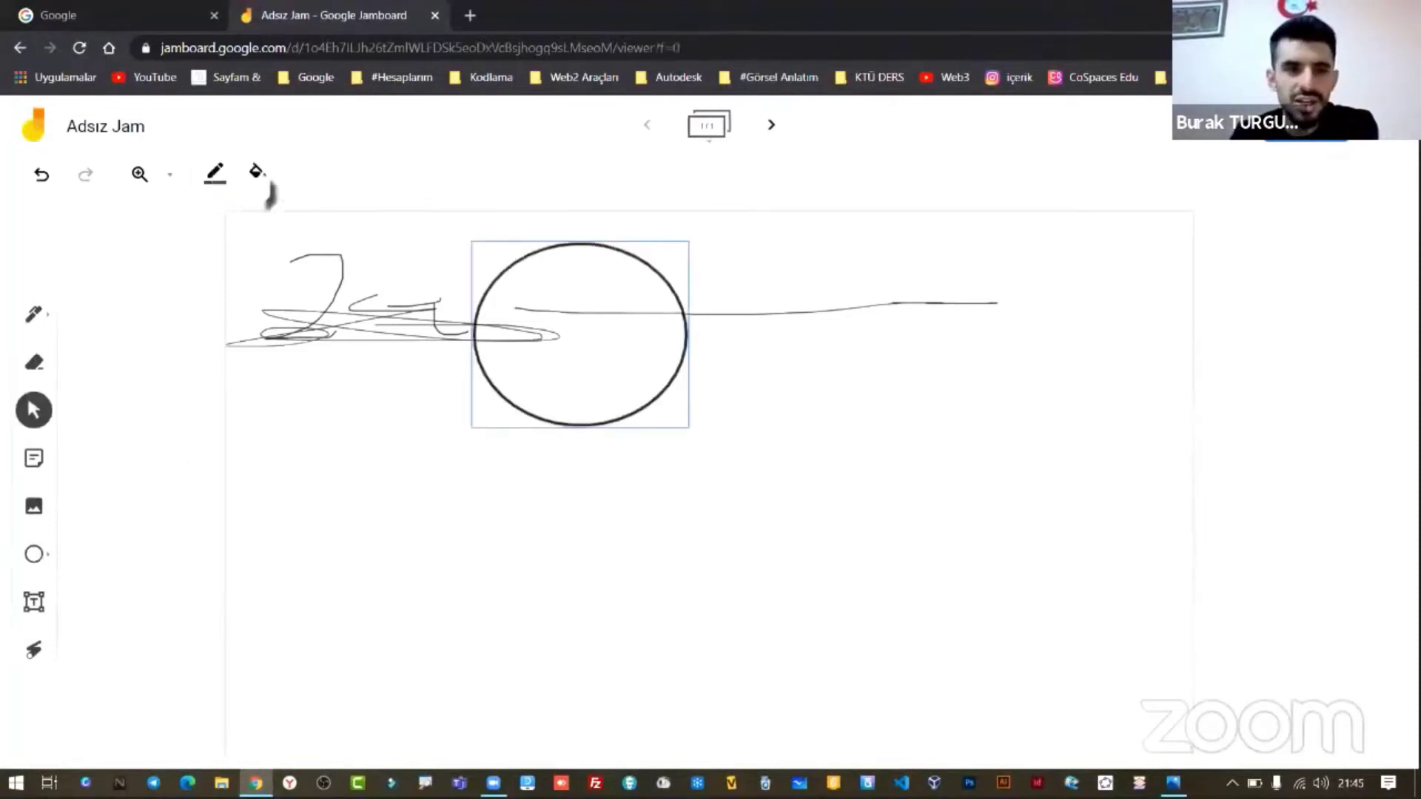
{"action": "left_click", "coordinate": [215, 172]}
{"action": "left_click", "coordinate": [263, 260]}
{"action": "left_click", "coordinate": [409, 407]}
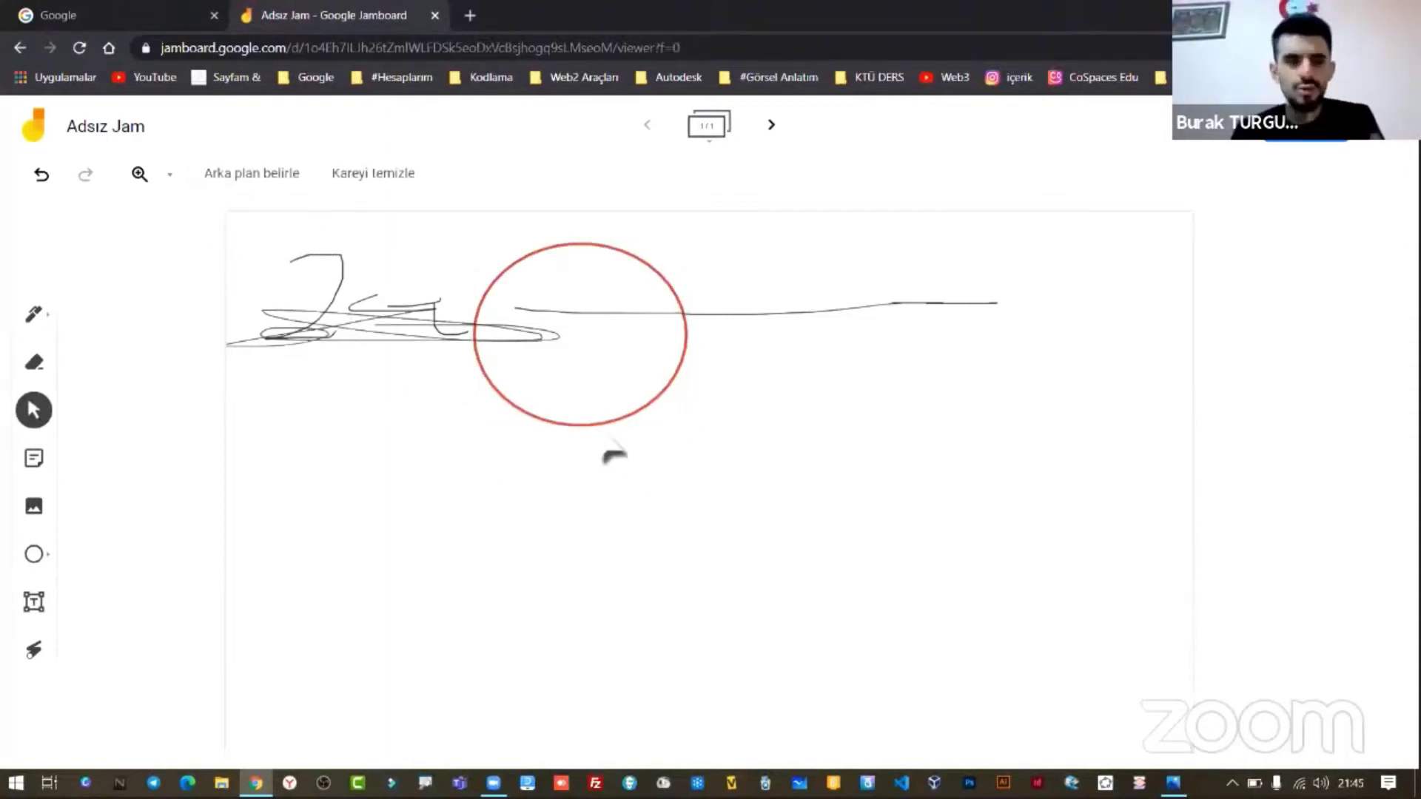
- Close the Jamboard page and open Google Classroom in a new tab from the Google apps list
{"action": "left_click", "coordinate": [434, 15]}
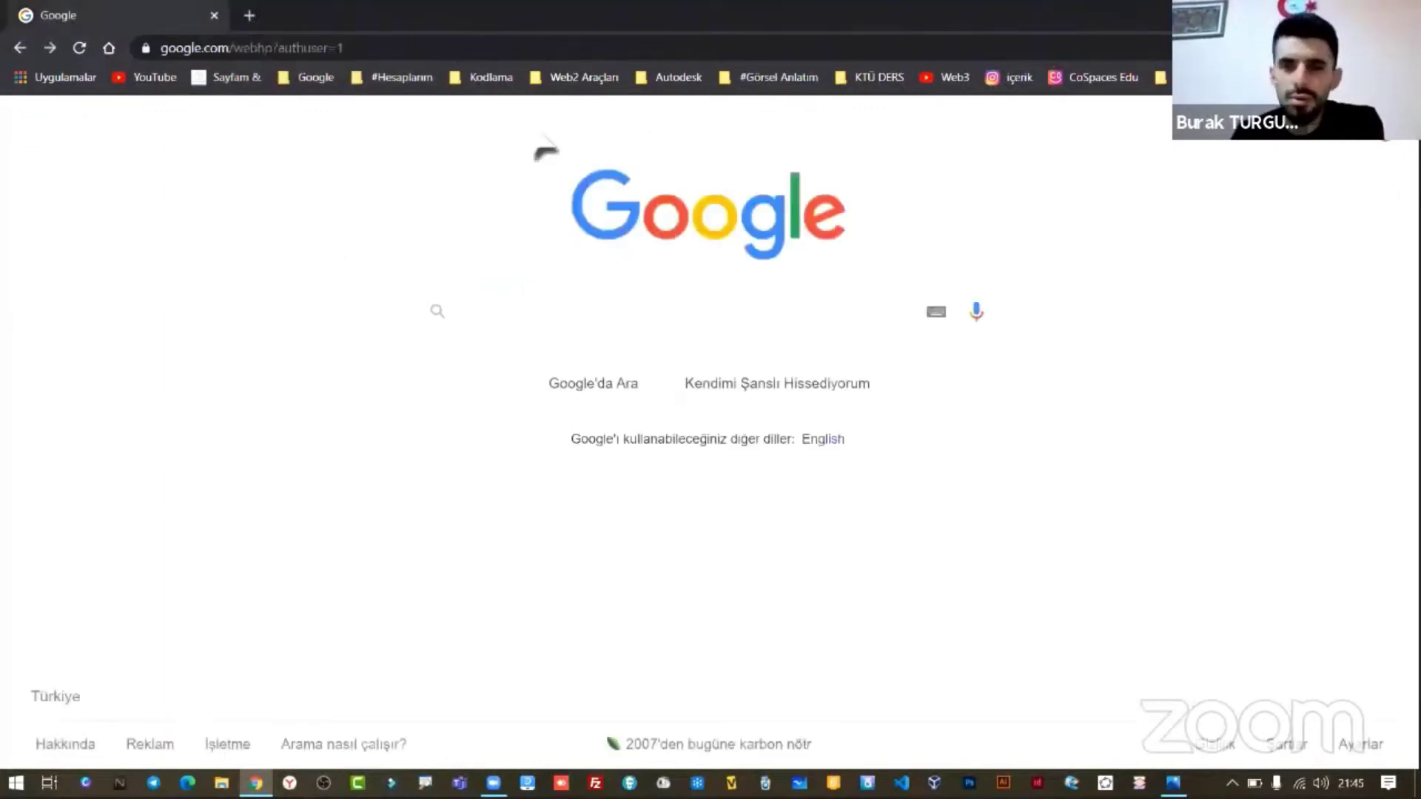
{"action": "left_click", "coordinate": [1351, 142]}
{"action": "scroll", "coordinate": [1287, 453], "scroll_direction": "down", "scroll_amount": 3}
{"action": "scroll", "coordinate": [1288, 460], "scroll_direction": "down", "scroll_amount": 5}
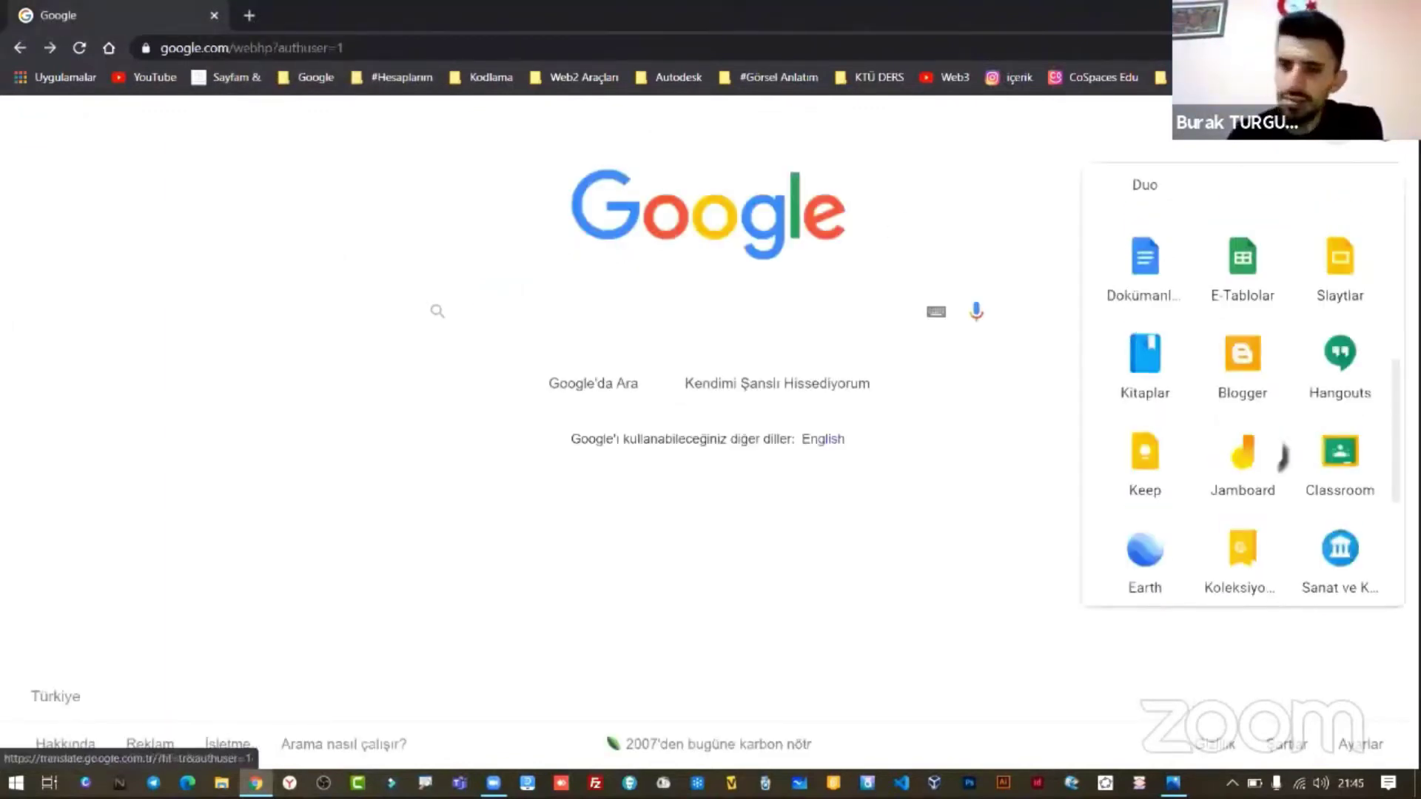
{"action": "scroll", "coordinate": [1292, 459], "scroll_direction": "down", "scroll_amount": 3}
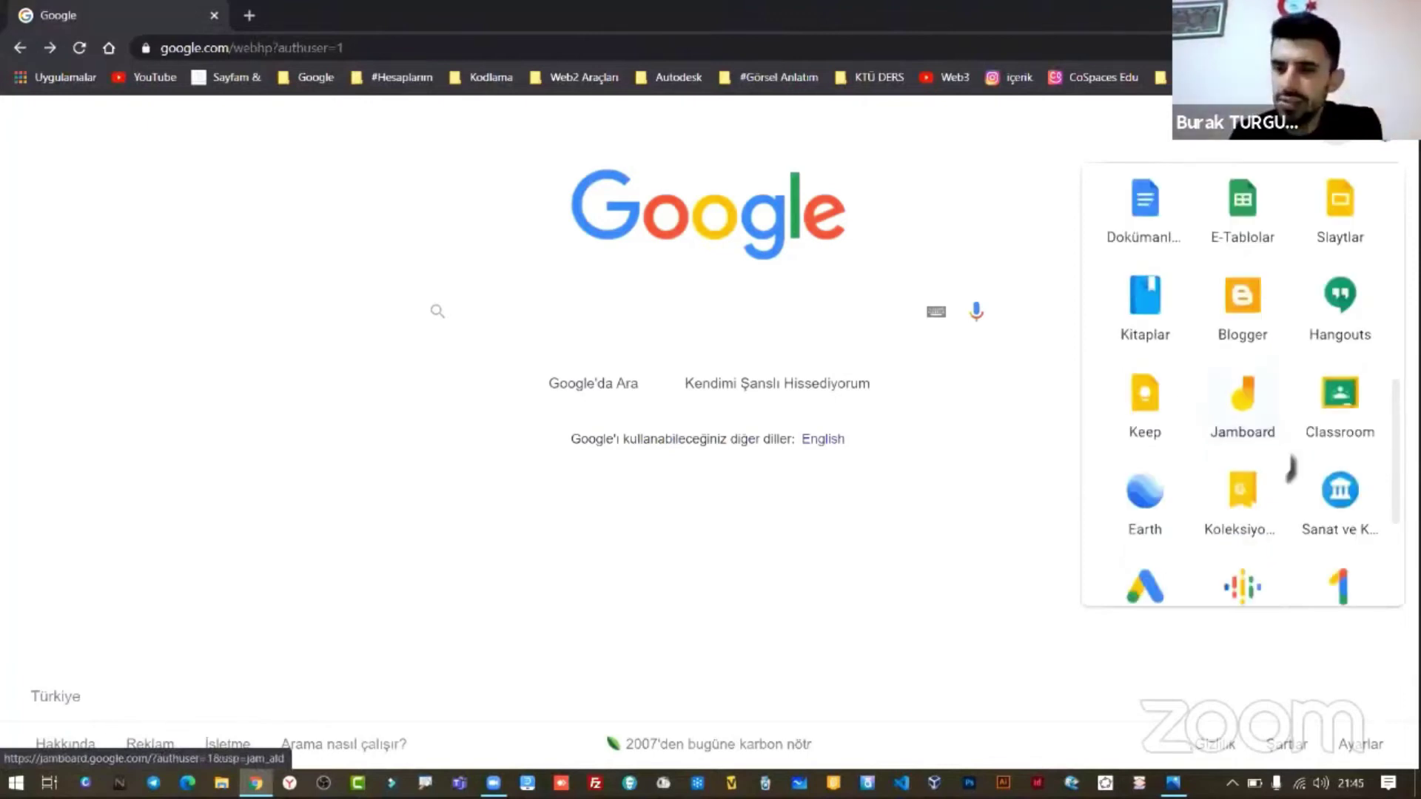
{"action": "right_click", "coordinate": [1340, 290]}
{"action": "left_click", "coordinate": [1340, 301]}
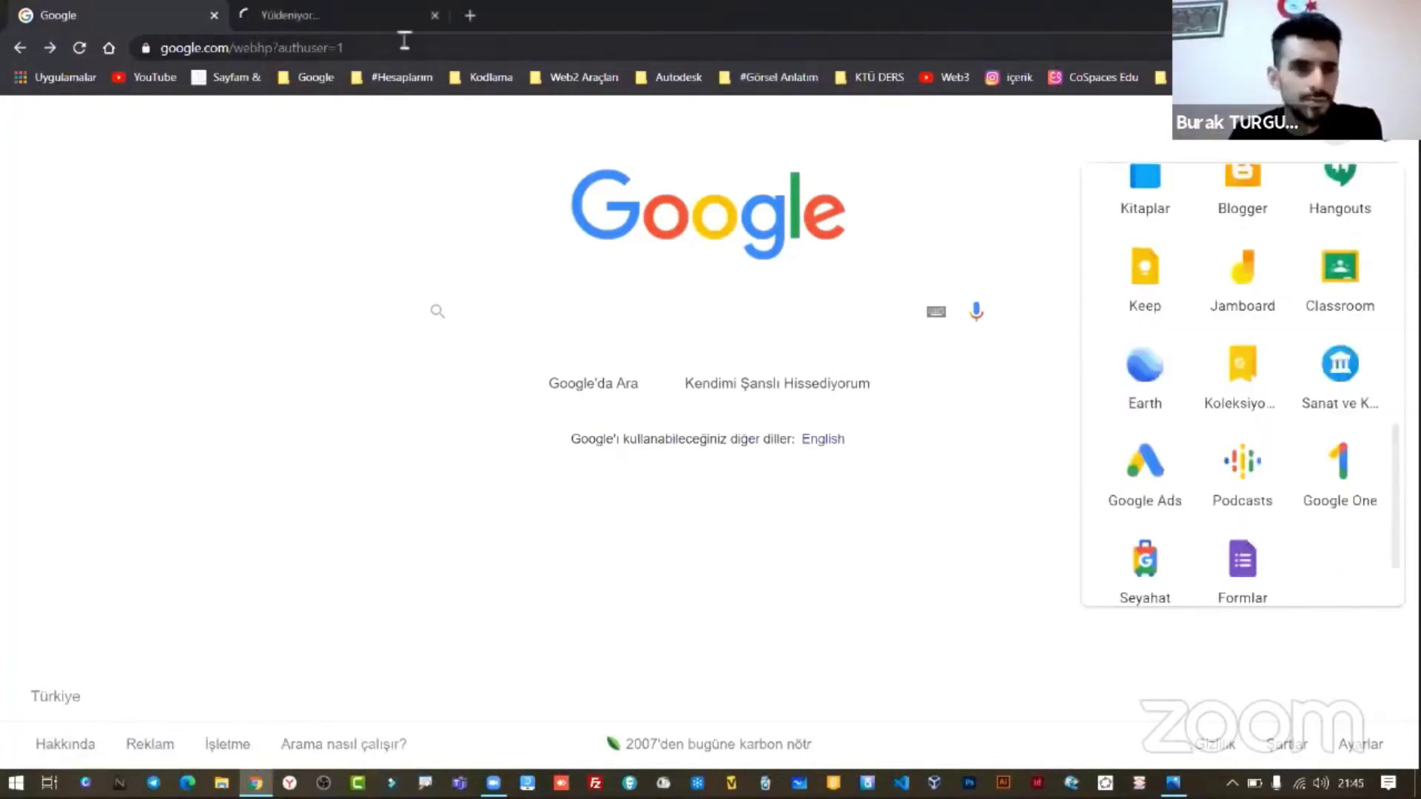
{"action": "left_click", "coordinate": [358, 22]}
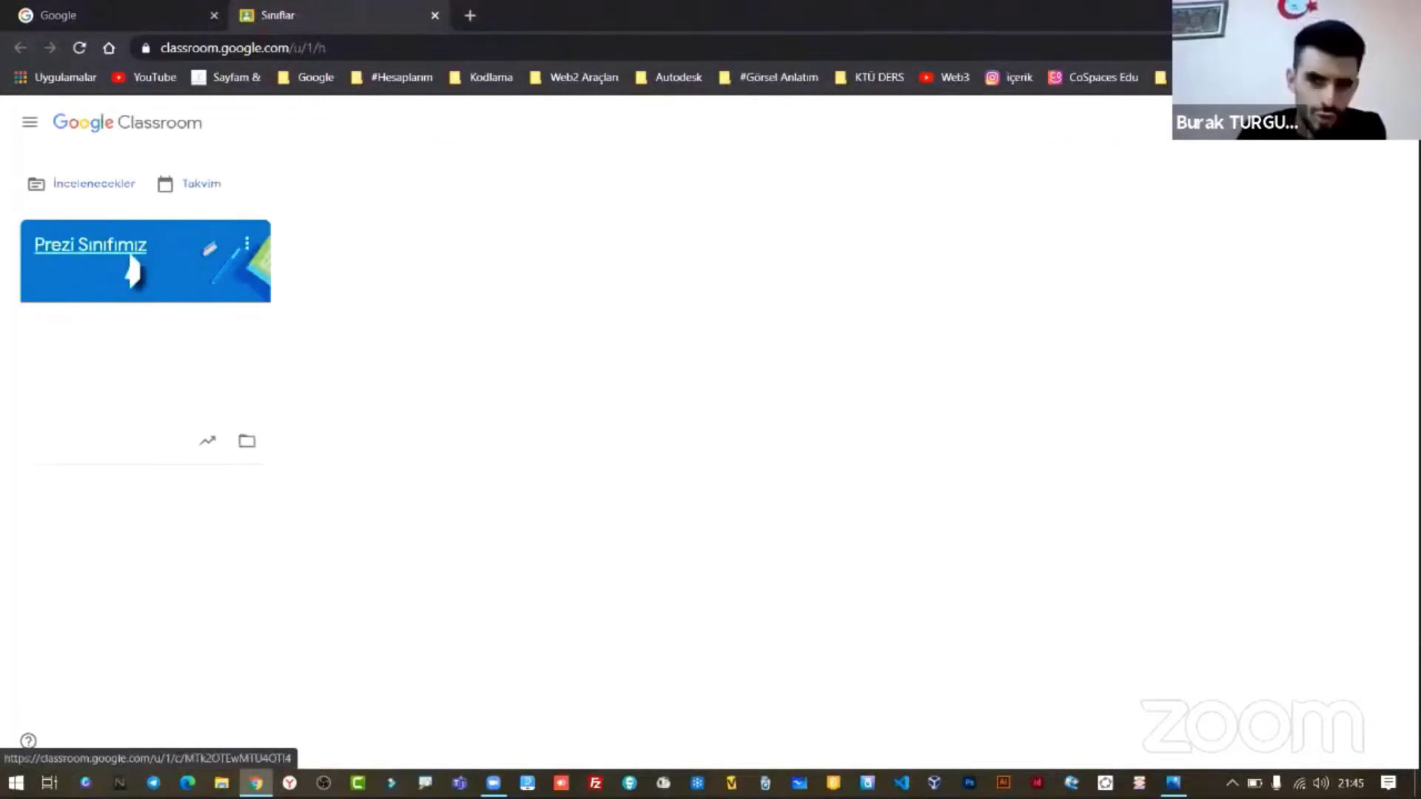
- Copy the invitation link of the Prezi Sınıfımız class from its class settings and close the settings
{"action": "left_click", "coordinate": [139, 276]}
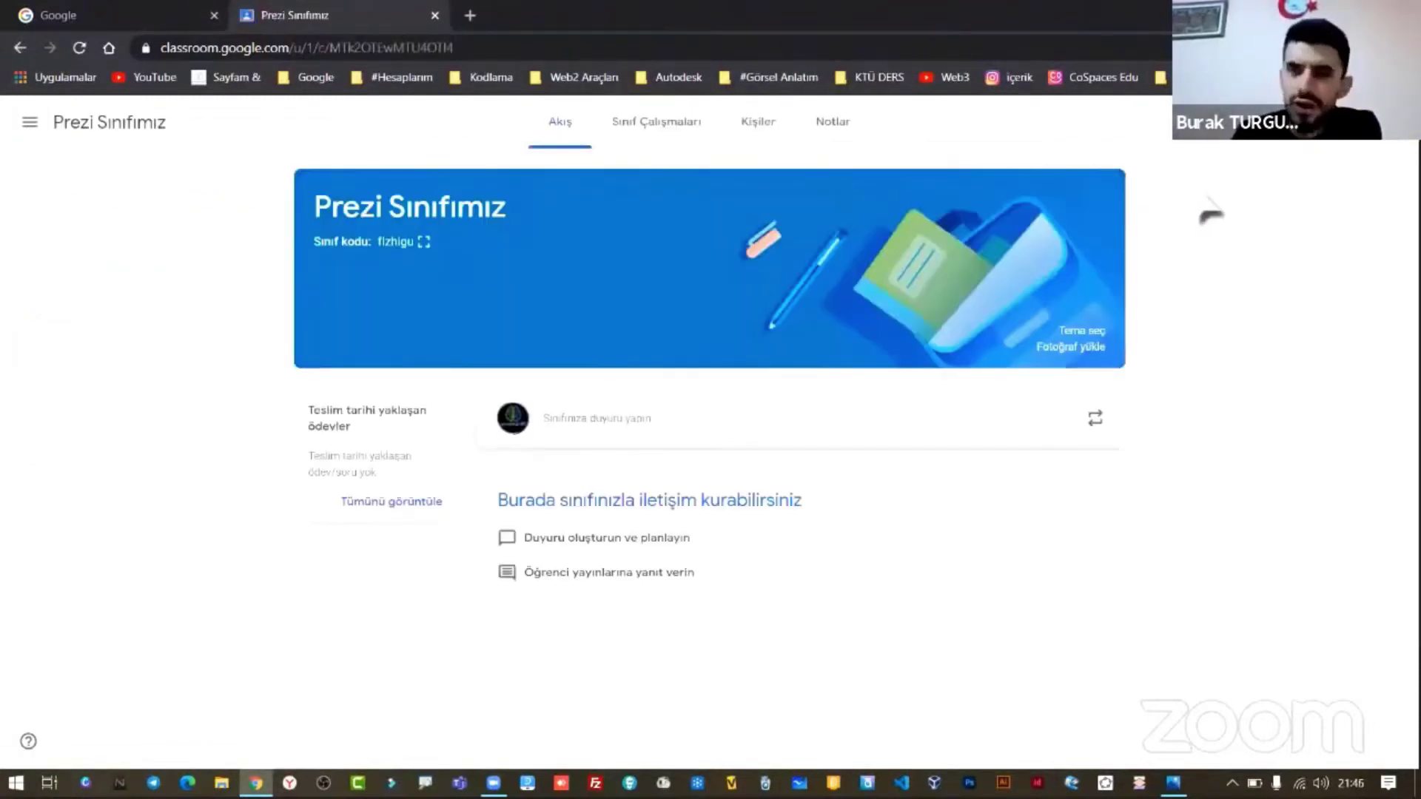
{"action": "left_click", "coordinate": [1304, 121]}
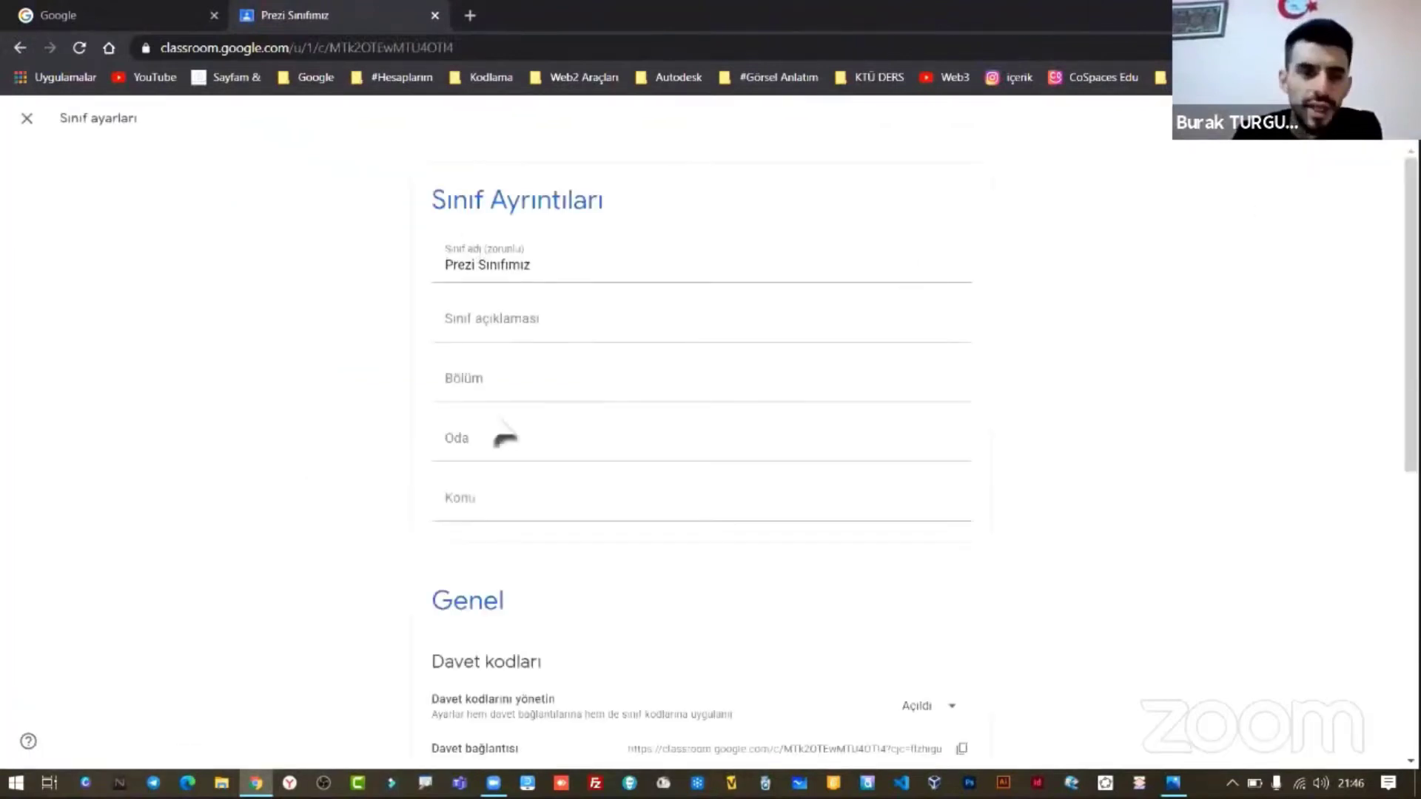
{"action": "scroll", "coordinate": [505, 439], "scroll_direction": "down", "scroll_amount": 3}
{"action": "scroll", "coordinate": [500, 441], "scroll_direction": "down", "scroll_amount": 2}
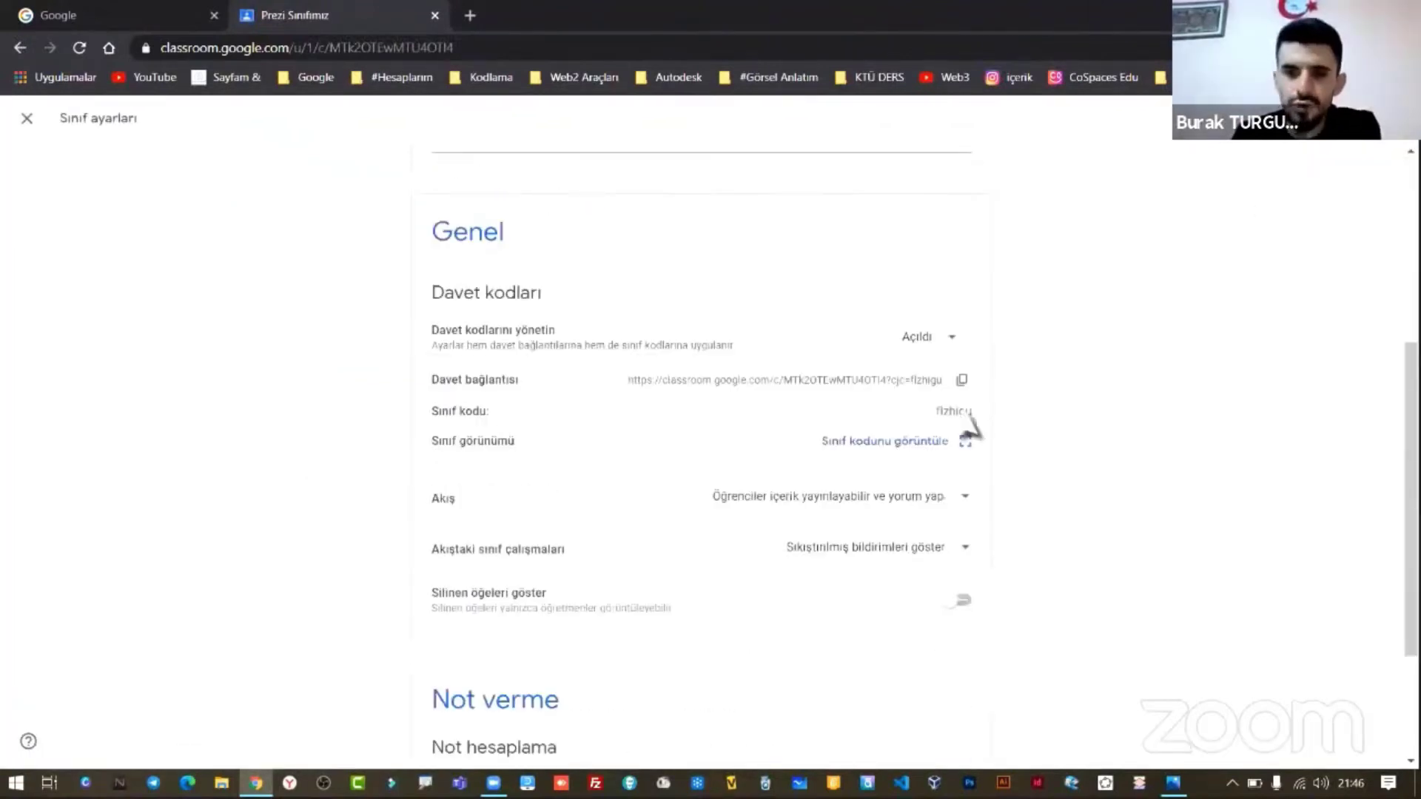
{"action": "left_click", "coordinate": [963, 384]}
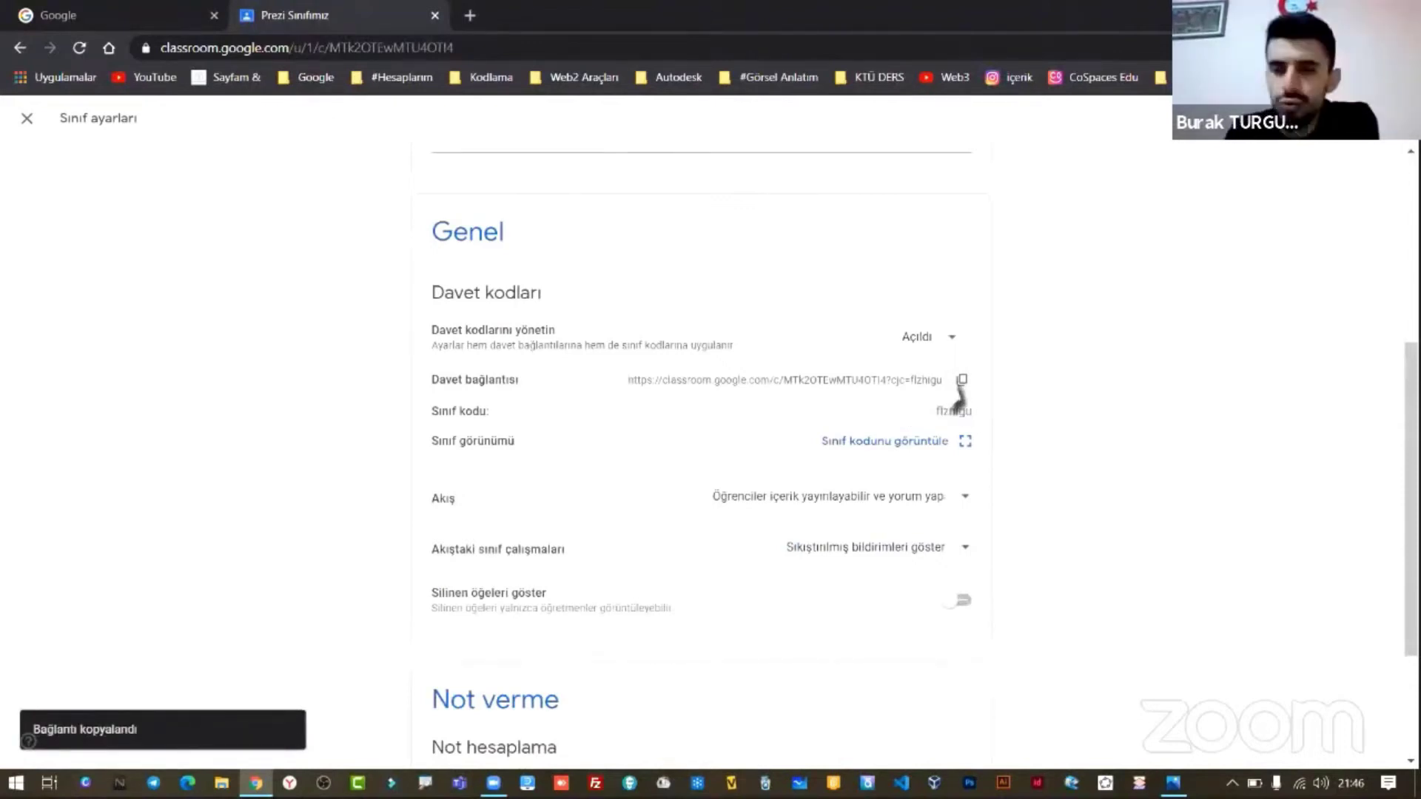
{"action": "left_click", "coordinate": [33, 130]}
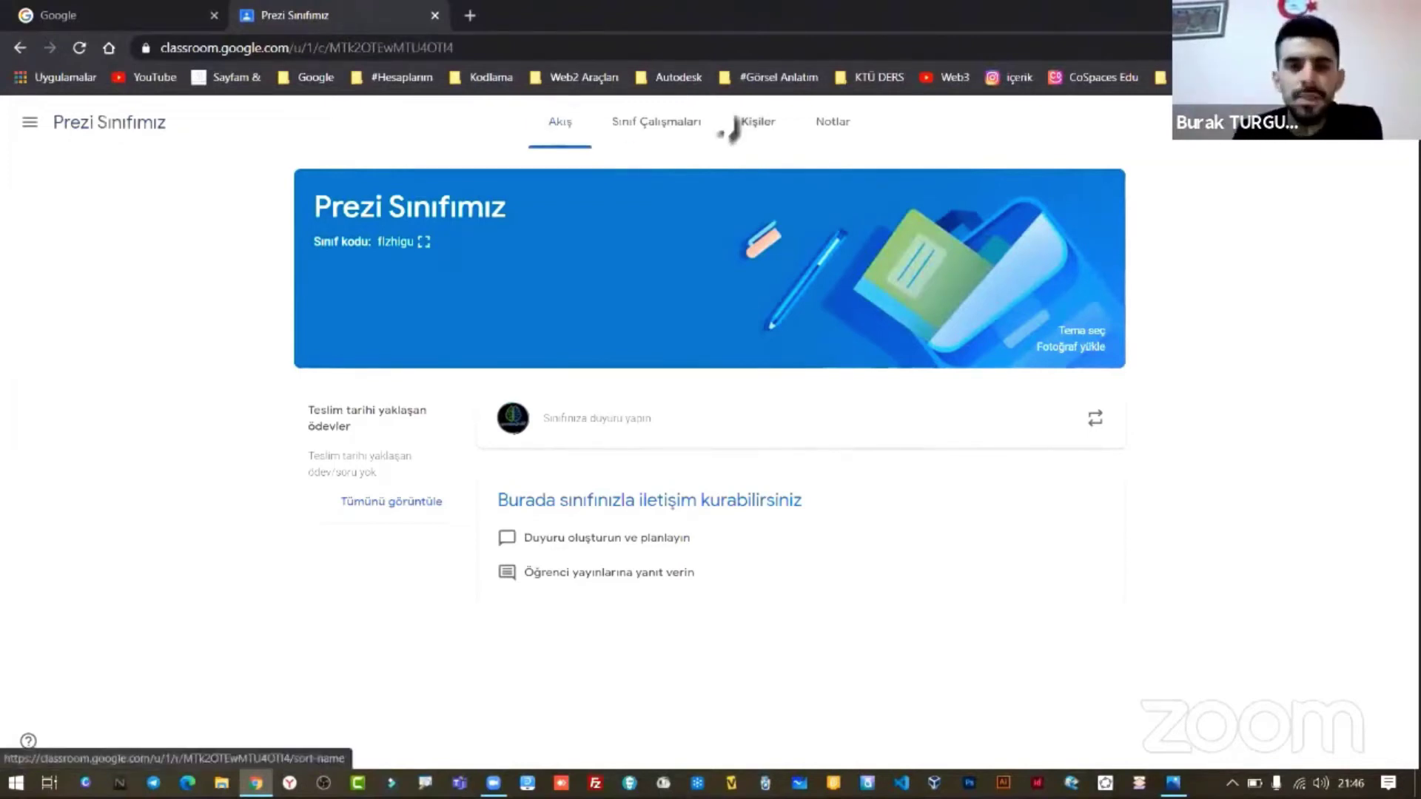
- Check the people list of Prezi Sınıfımız and return to the class overview through the Google account list
{"action": "left_click", "coordinate": [759, 137]}
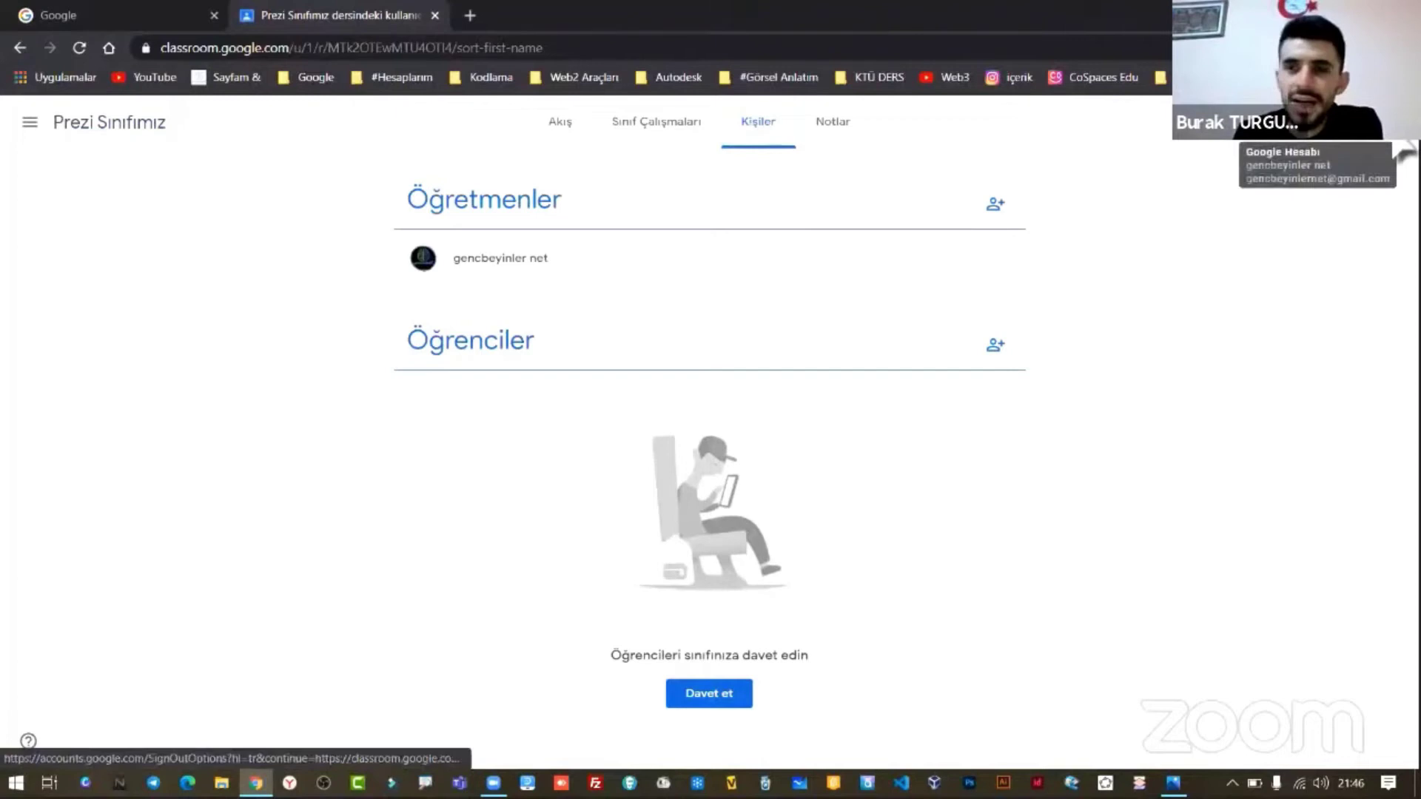
{"action": "left_click", "coordinate": [1397, 152]}
{"action": "left_click", "coordinate": [1253, 403]}
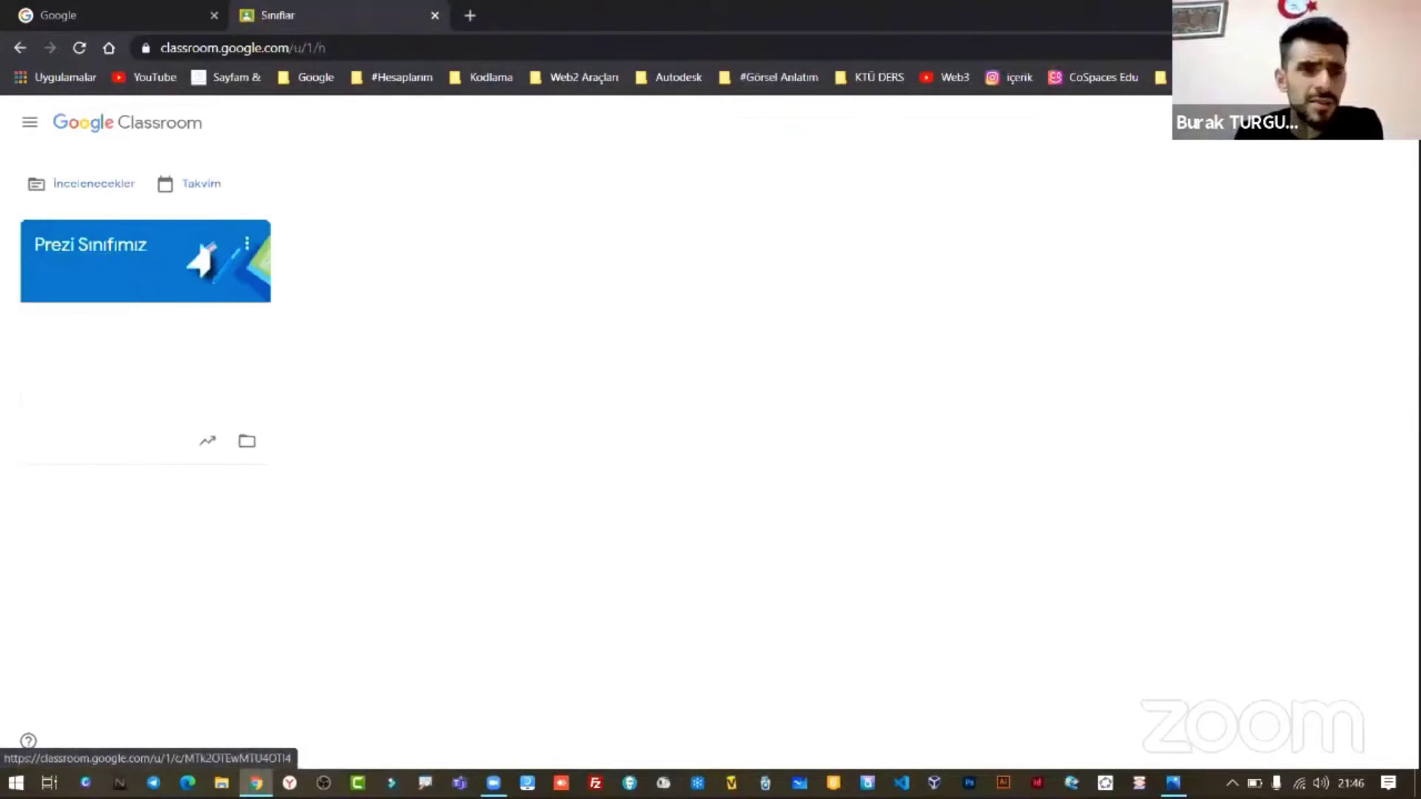
- Archive the Prezi Sınıfımız class
{"action": "left_click", "coordinate": [247, 243]}
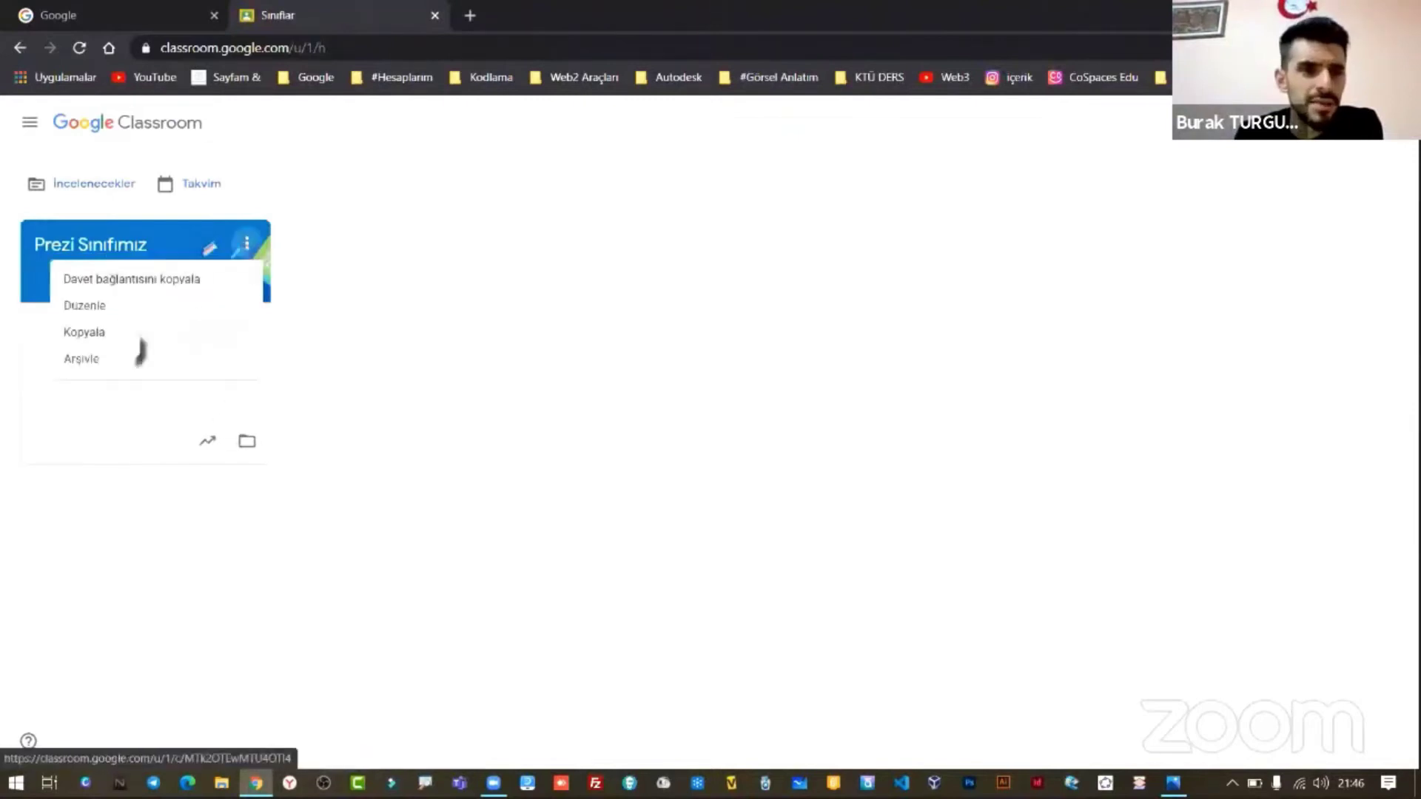
{"action": "left_click", "coordinate": [97, 361]}
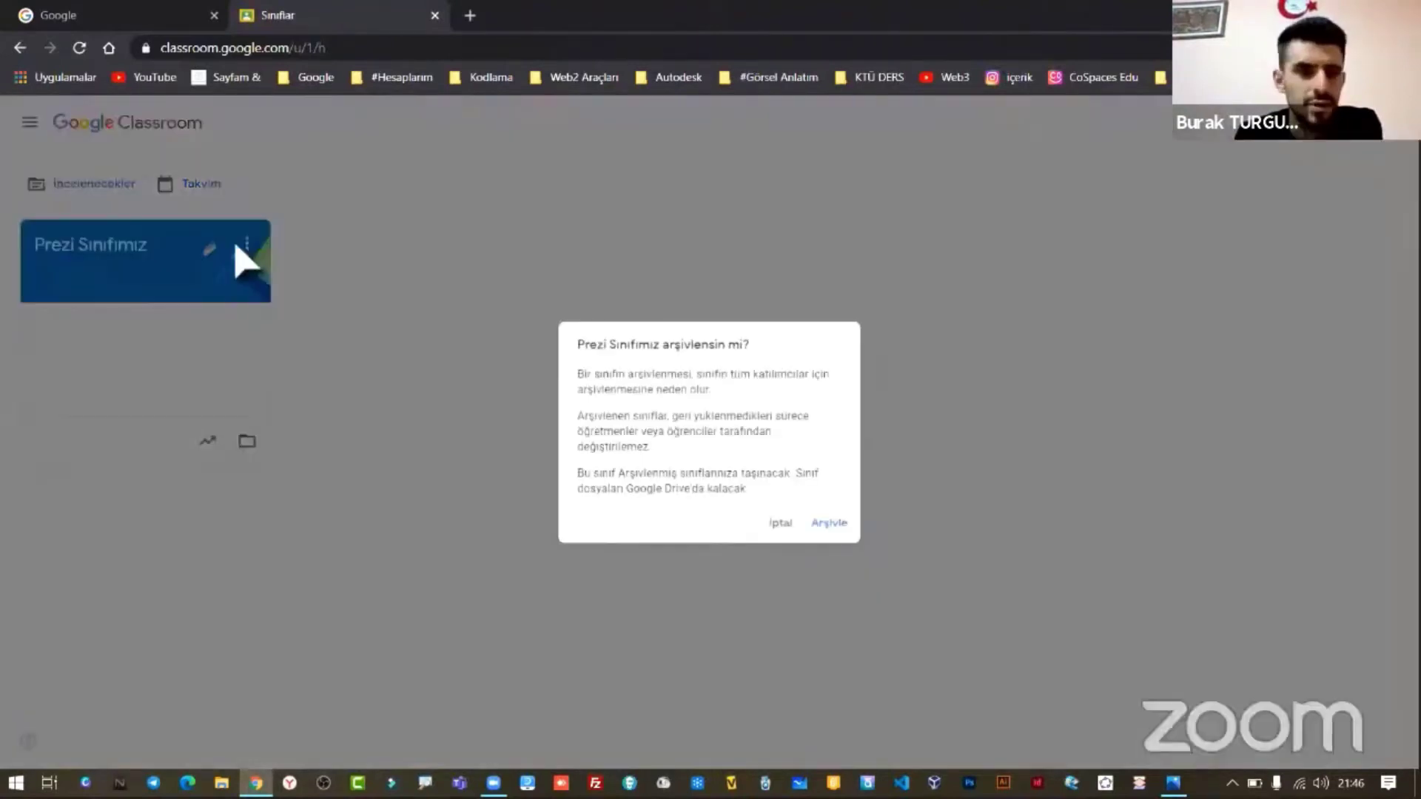
{"action": "left_click", "coordinate": [829, 523]}
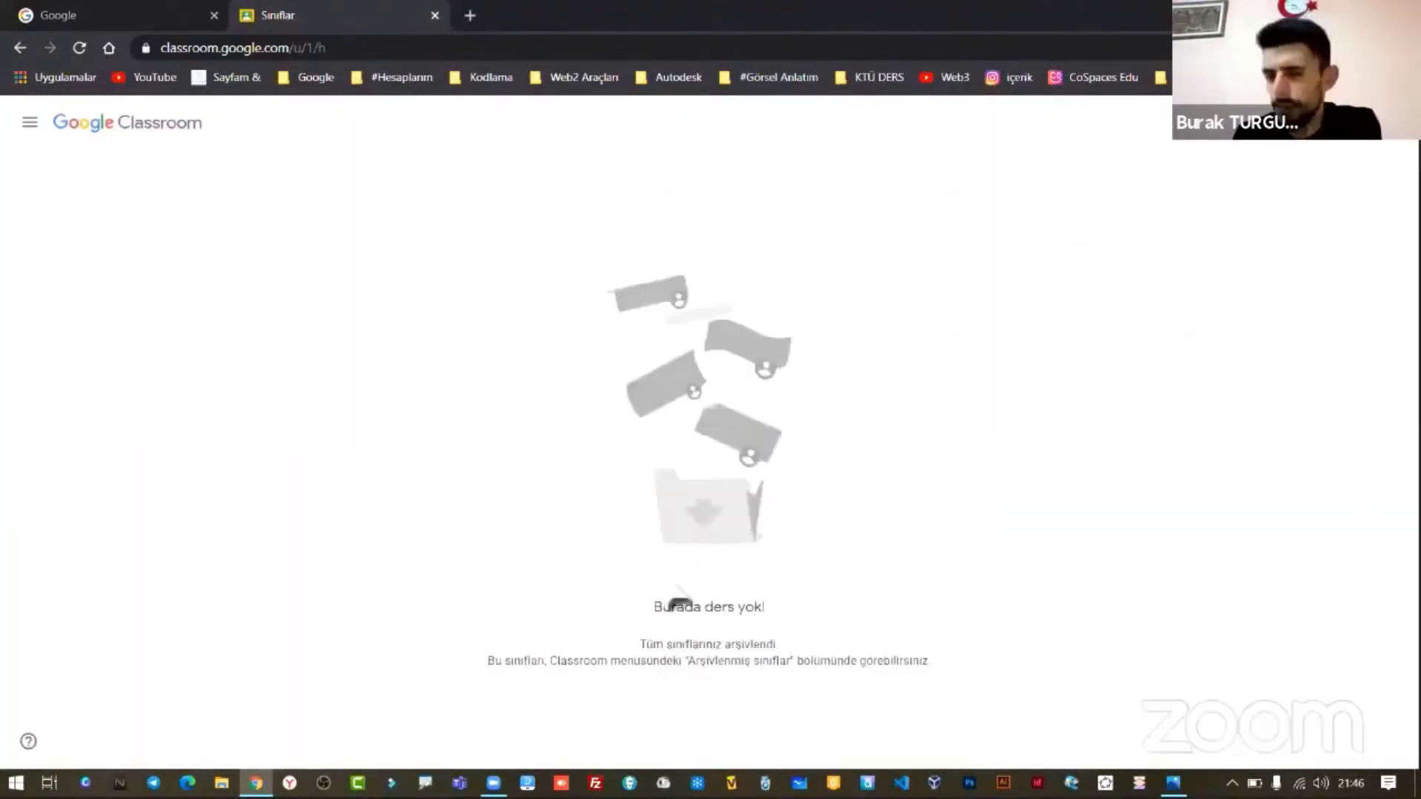
- Create a new class named 123, accepting the notice about using Classroom with students at school
{"action": "left_click", "coordinate": [1302, 122]}
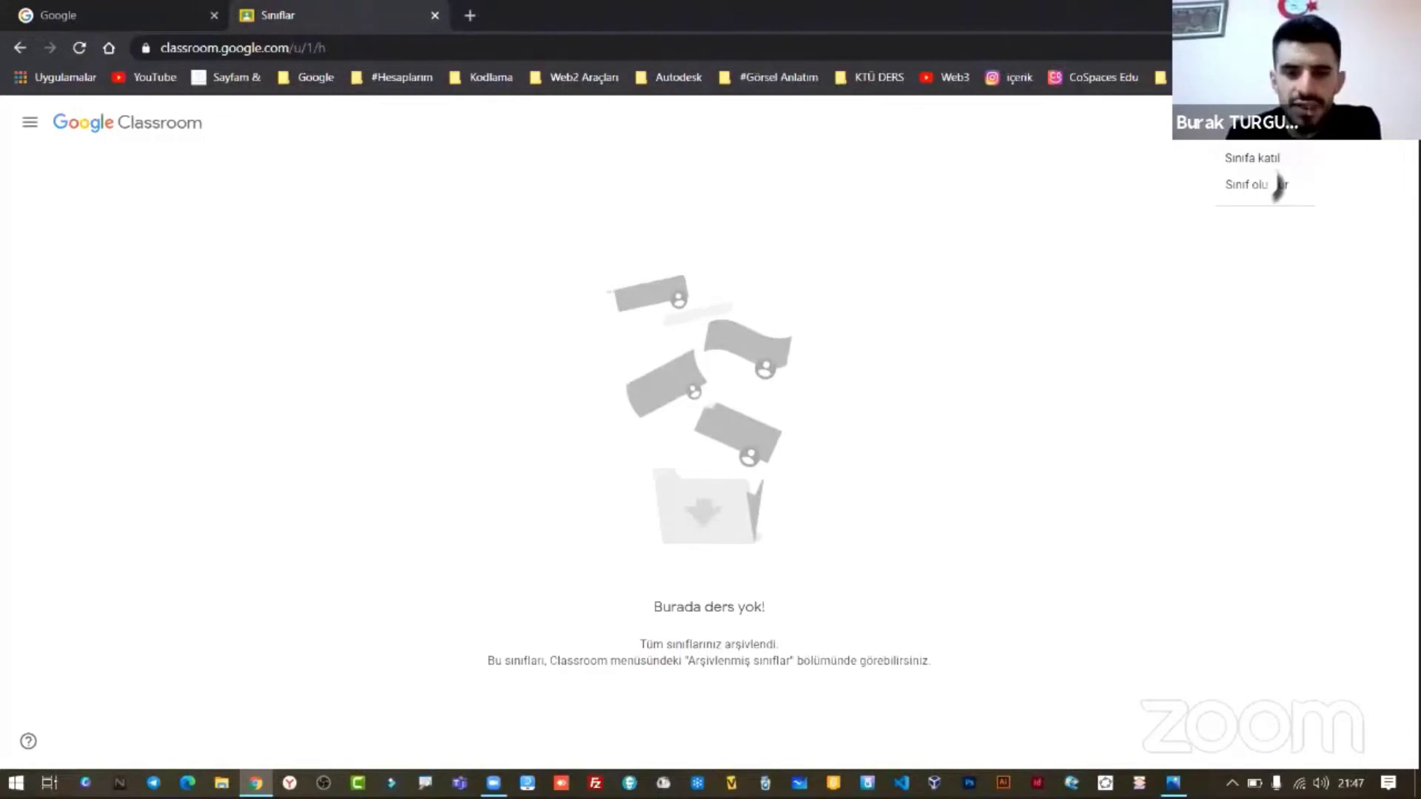
{"action": "left_click", "coordinate": [1278, 185]}
{"action": "left_click", "coordinate": [687, 580]}
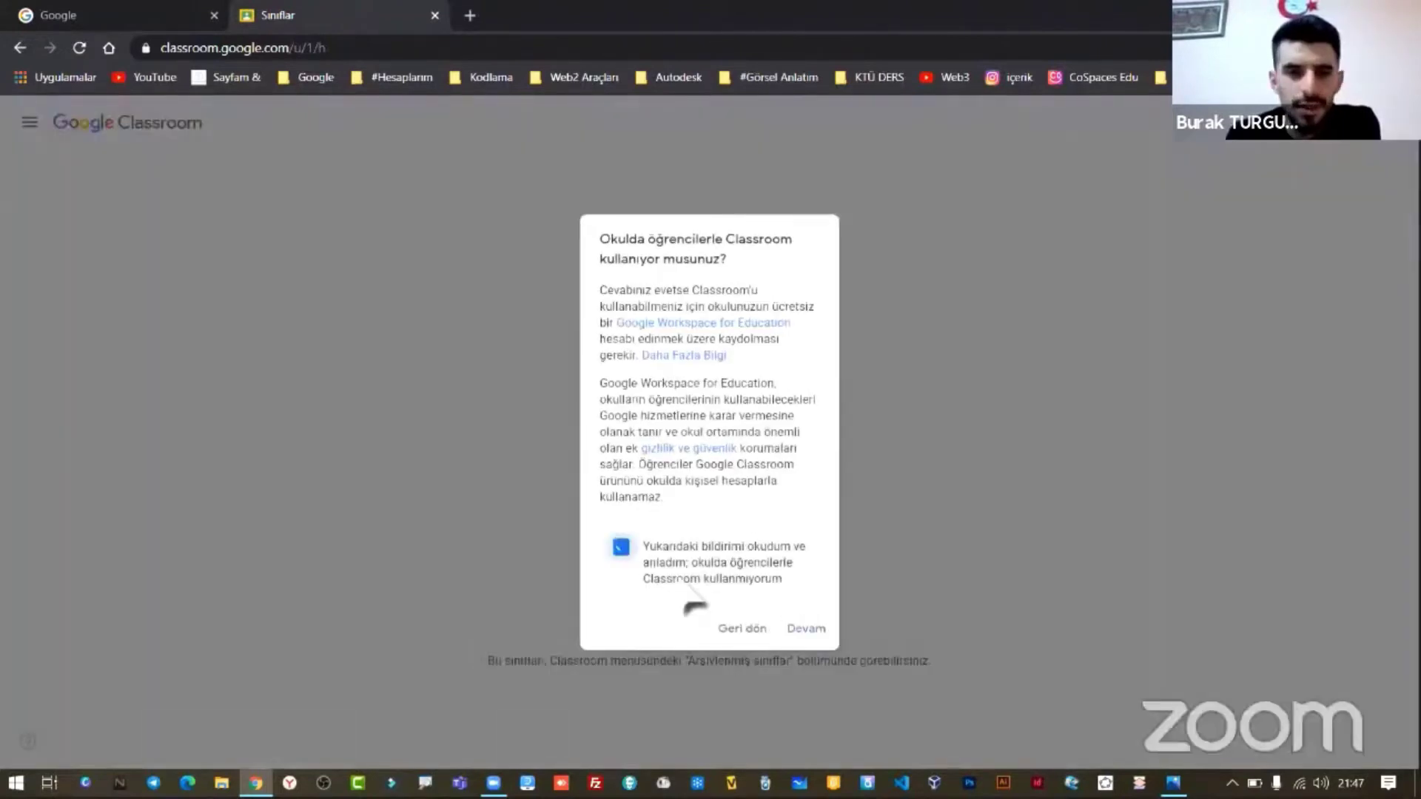
{"action": "left_click", "coordinate": [806, 628]}
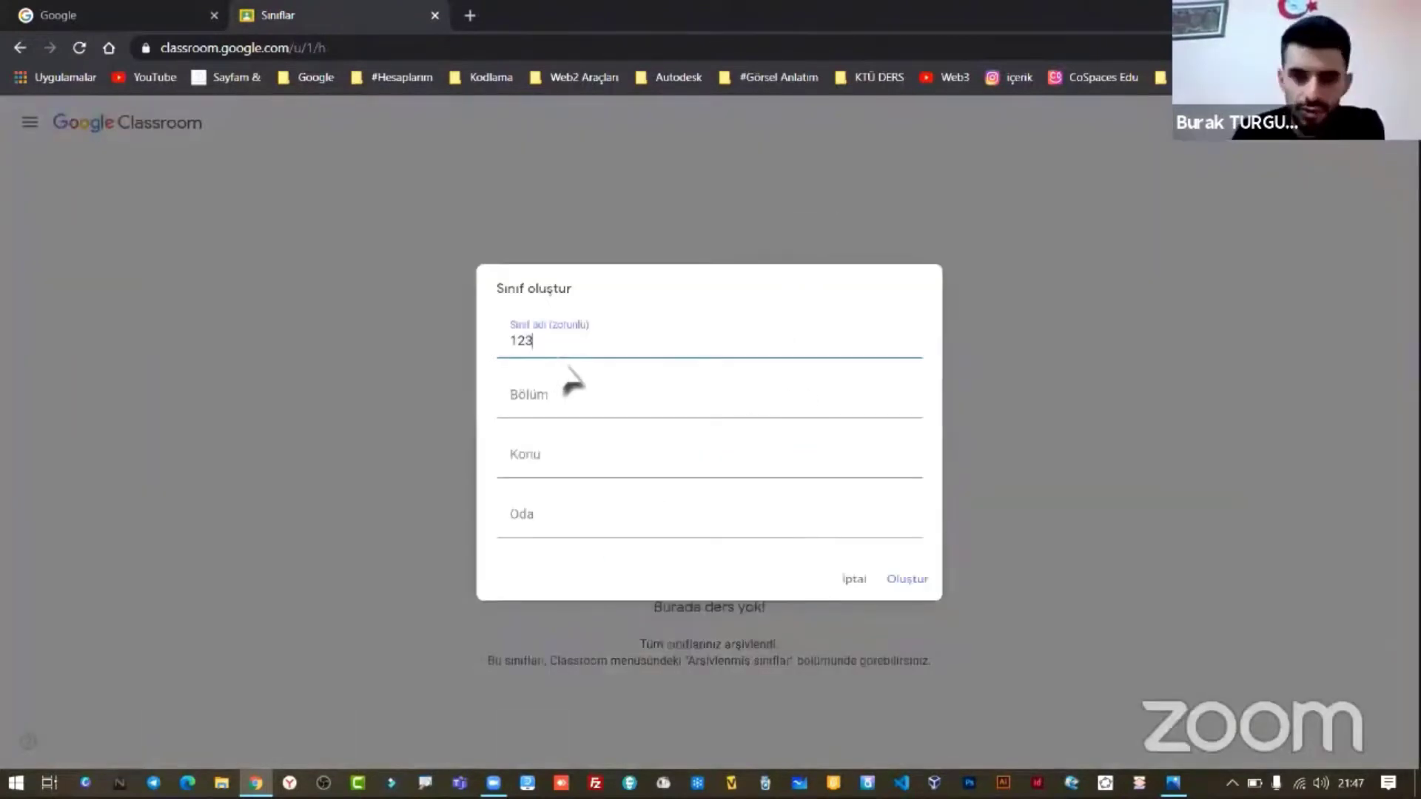
{"action": "left_click", "coordinate": [907, 583]}
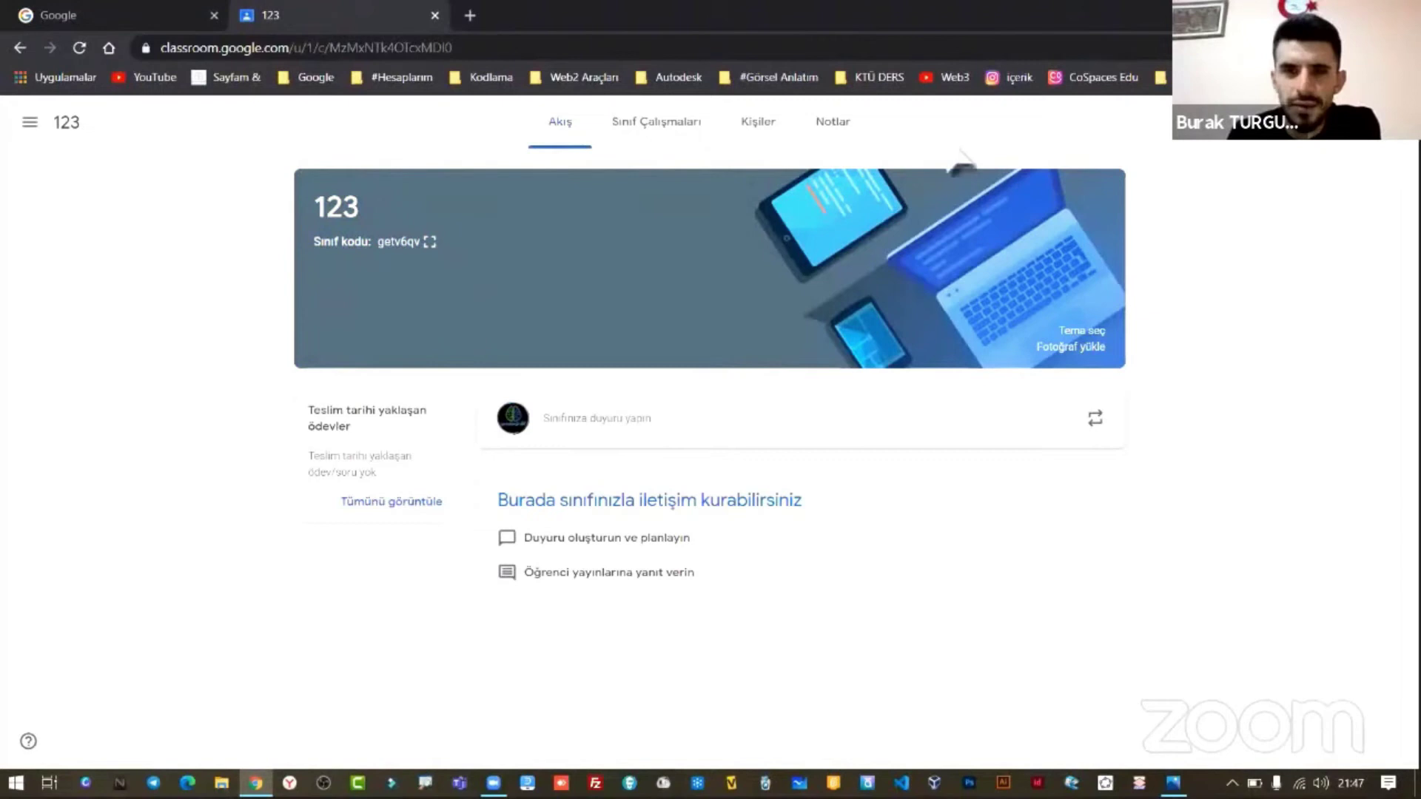
- Copy the invitation link of class 123 from its class settings
{"action": "left_click", "coordinate": [1317, 122]}
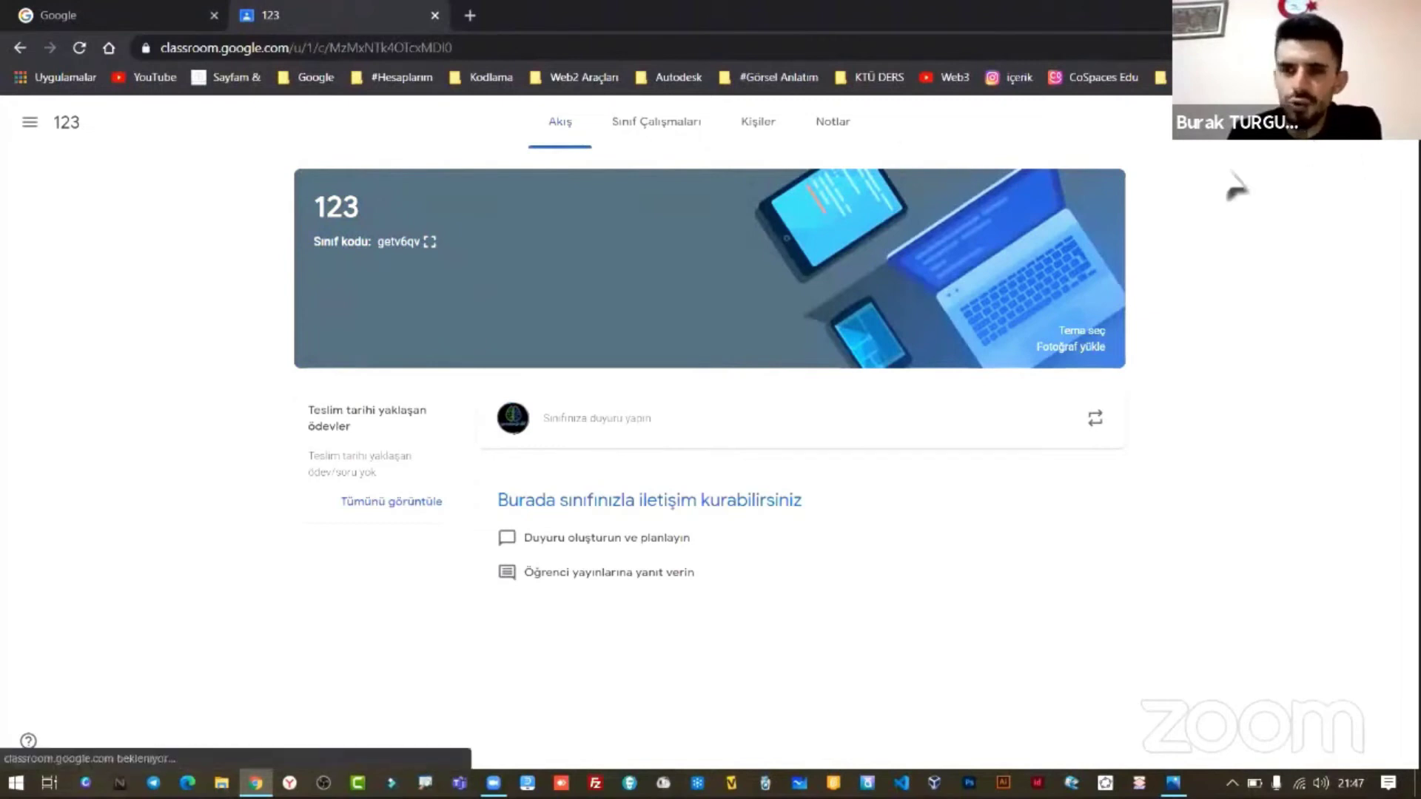
{"action": "scroll", "coordinate": [581, 444], "scroll_direction": "down", "scroll_amount": 4}
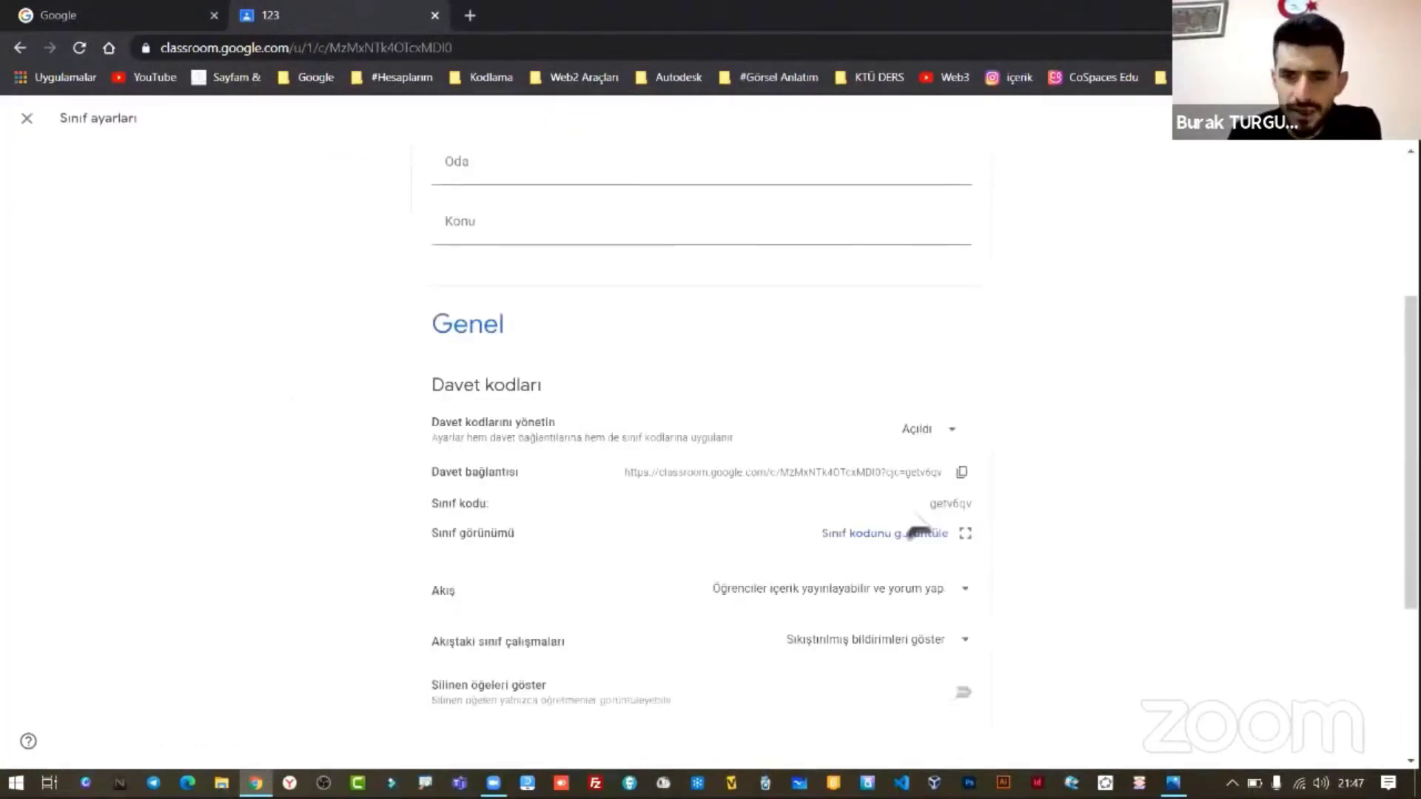
{"action": "scroll", "coordinate": [918, 531], "scroll_direction": "down", "scroll_amount": 2}
{"action": "left_click", "coordinate": [961, 288]}
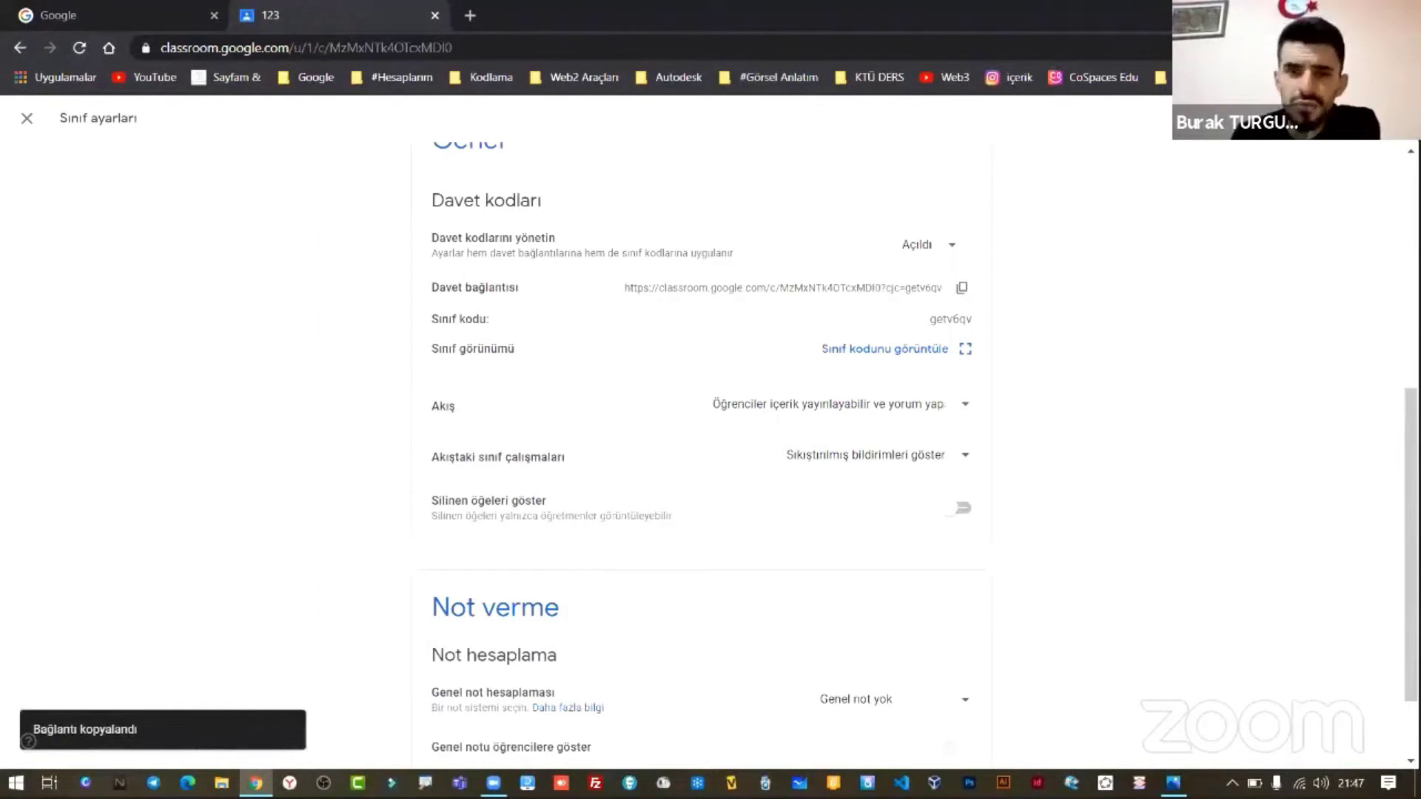
{"action": "key", "text": "super+d"}
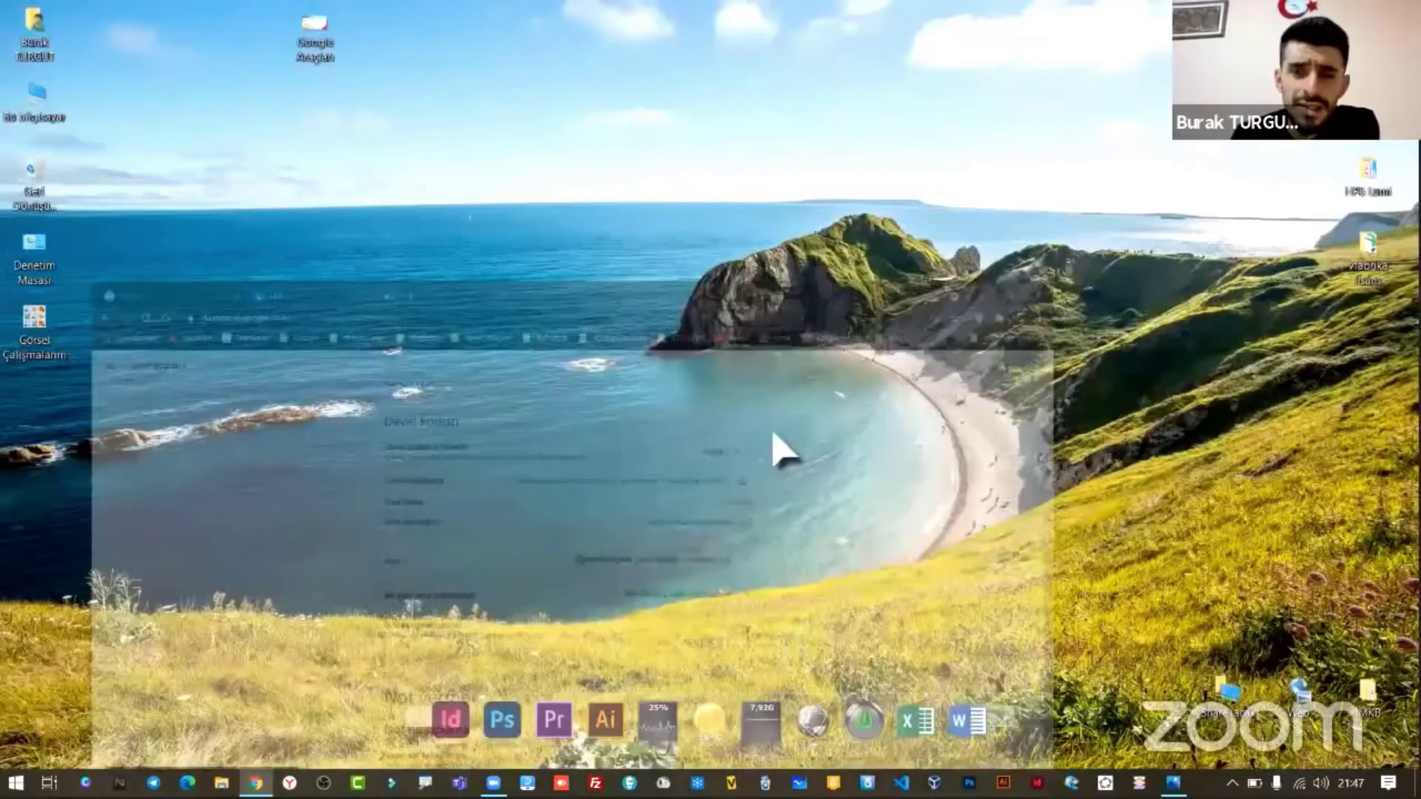
{"action": "key", "text": "super+d"}
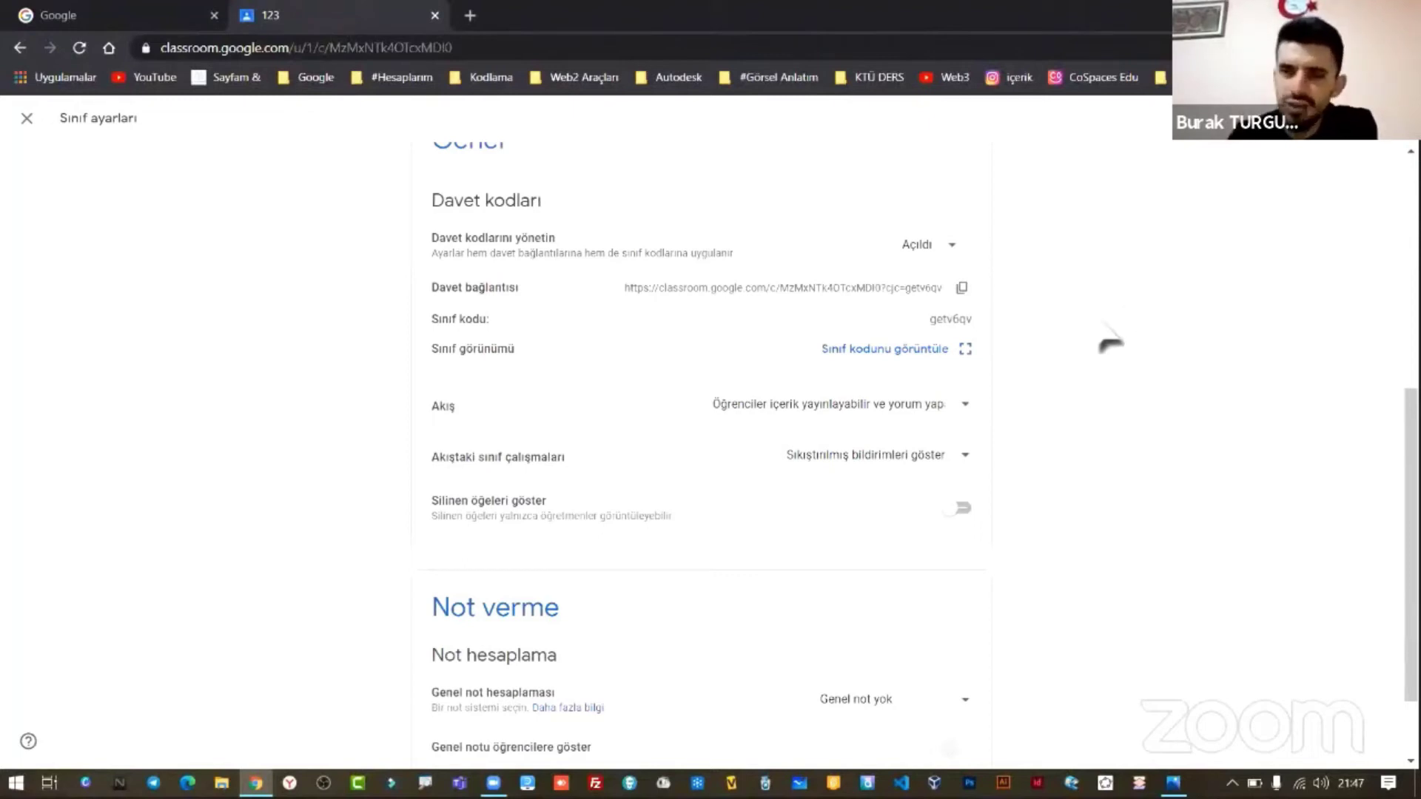
- Examine the options for managing the class's invitation codes and close the class settings
{"action": "left_click", "coordinate": [925, 252]}
{"action": "left_click", "coordinate": [1080, 322]}
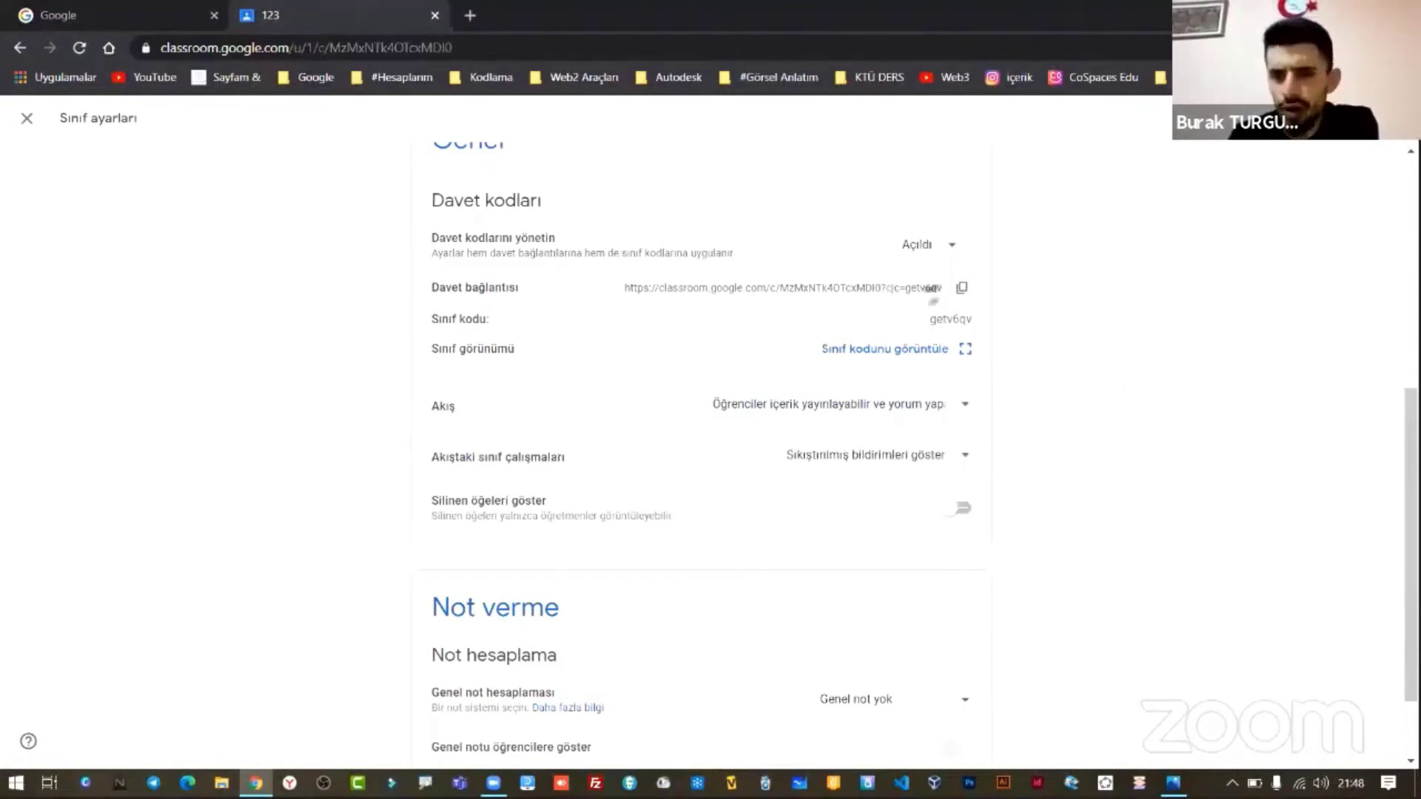
{"action": "left_click", "coordinate": [939, 251]}
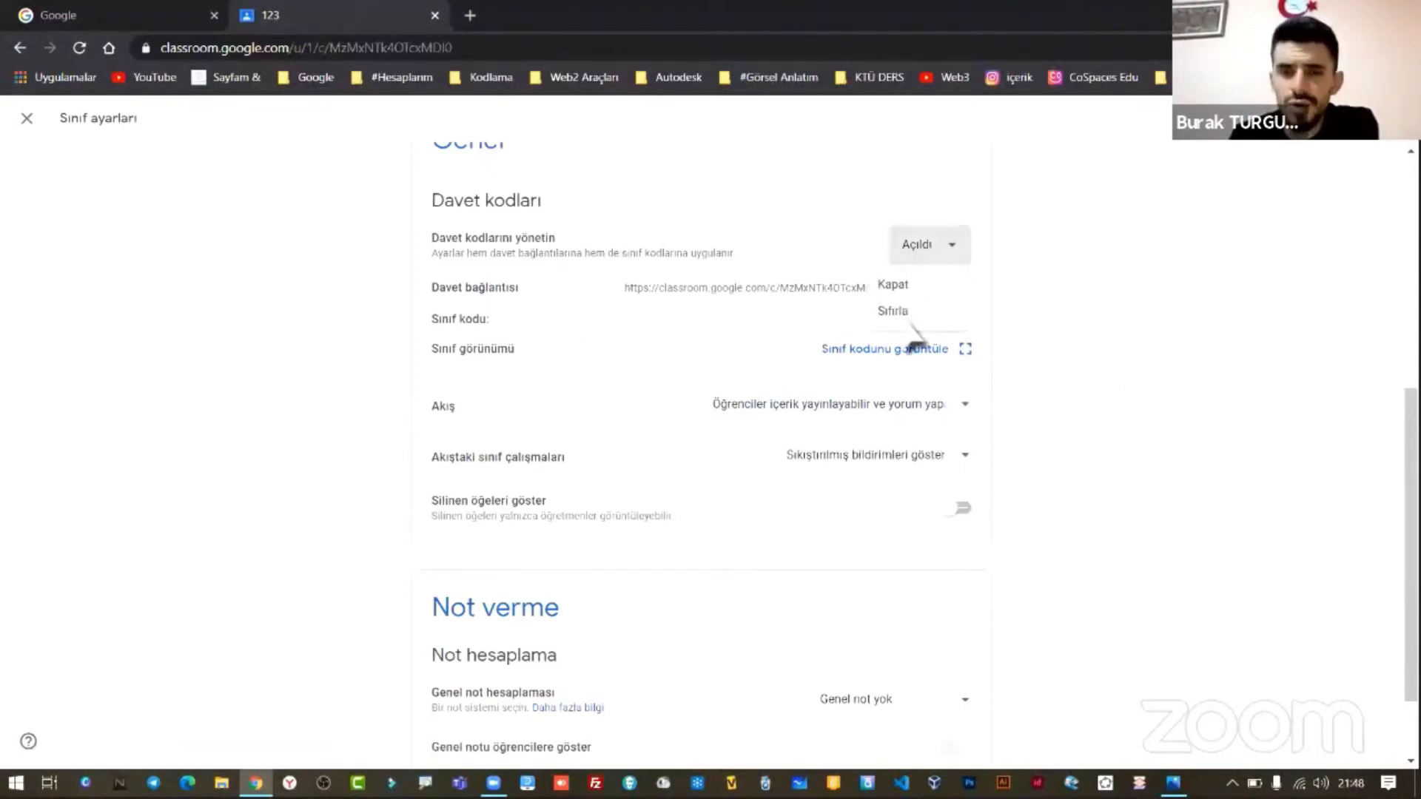
{"action": "left_click", "coordinate": [1169, 324]}
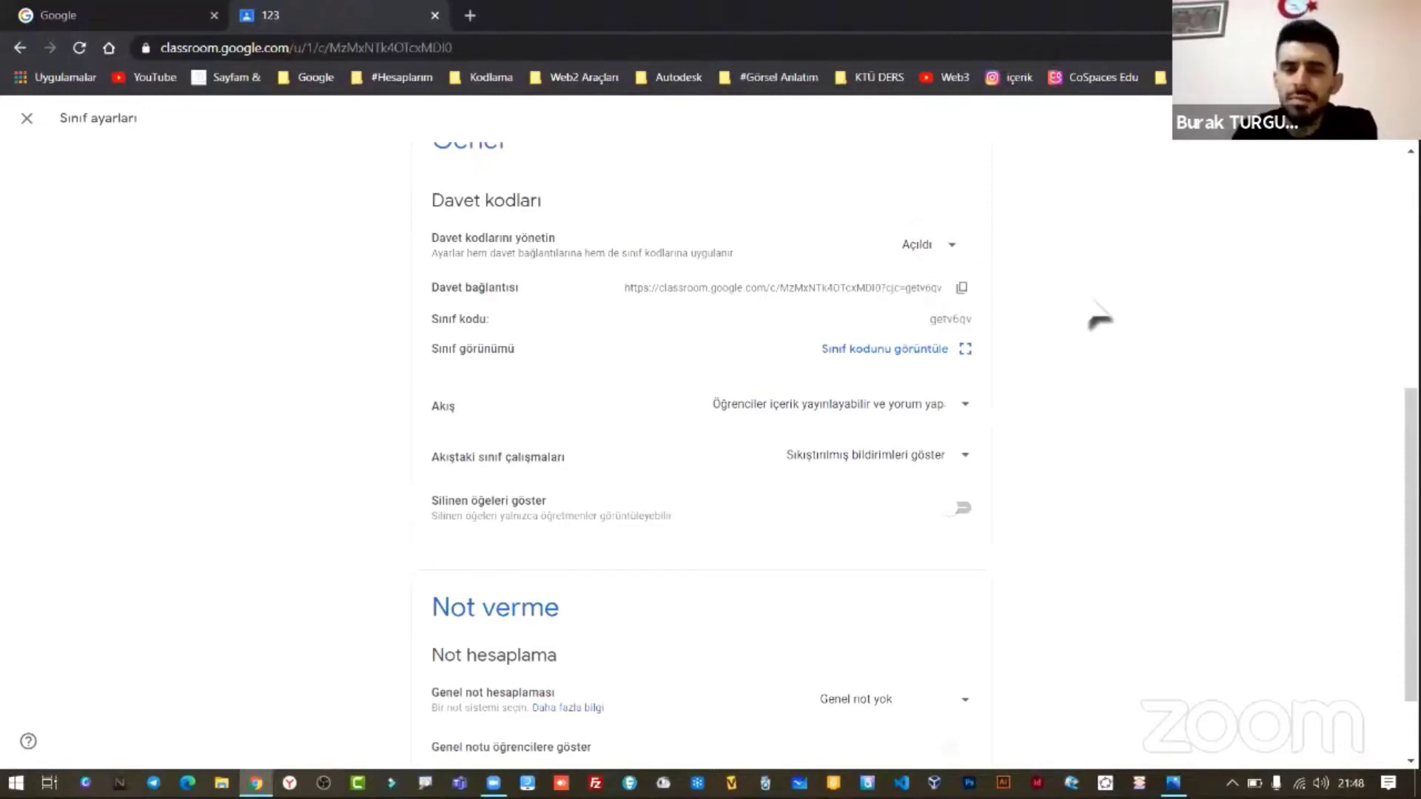
{"action": "scroll", "coordinate": [529, 185], "scroll_direction": "up", "scroll_amount": 6}
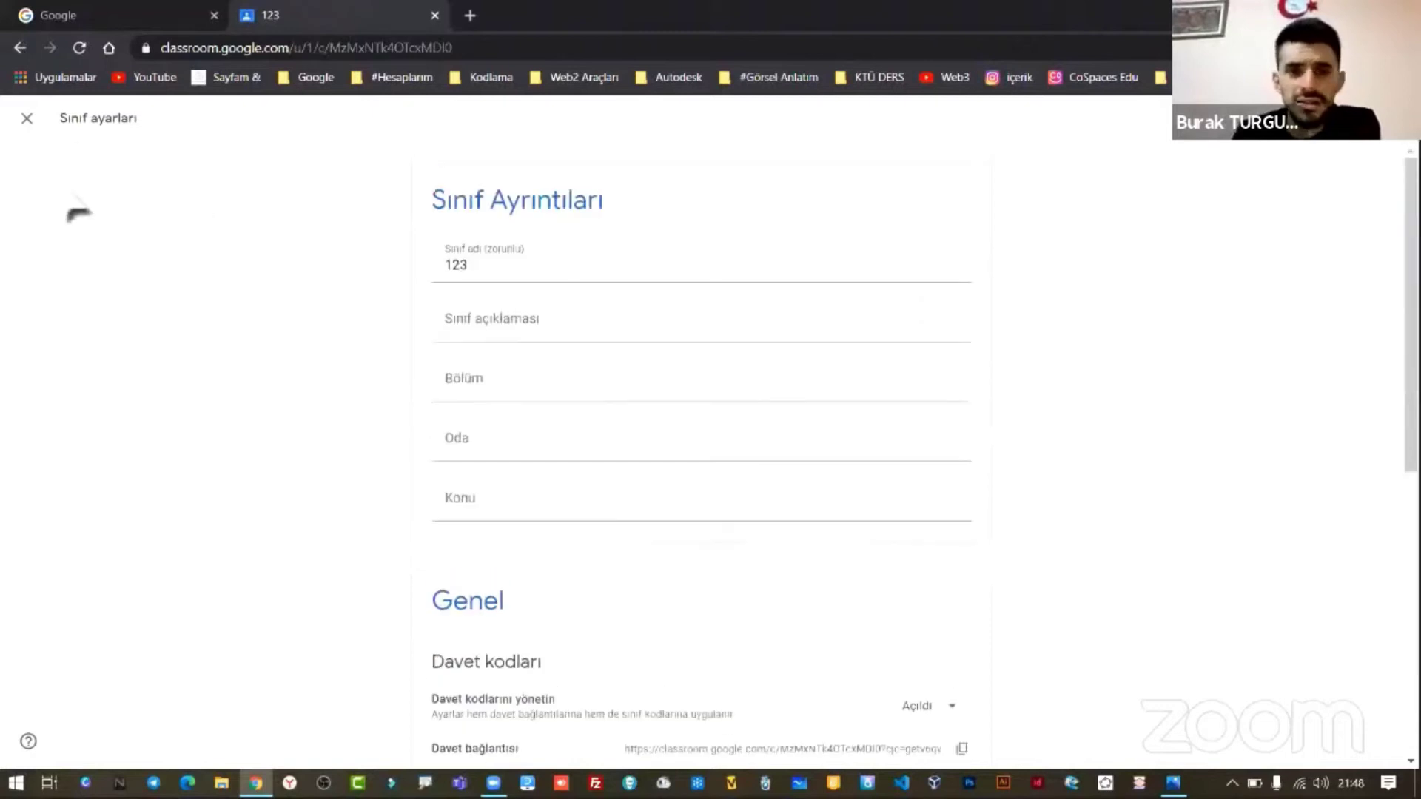
{"action": "left_click", "coordinate": [26, 118]}
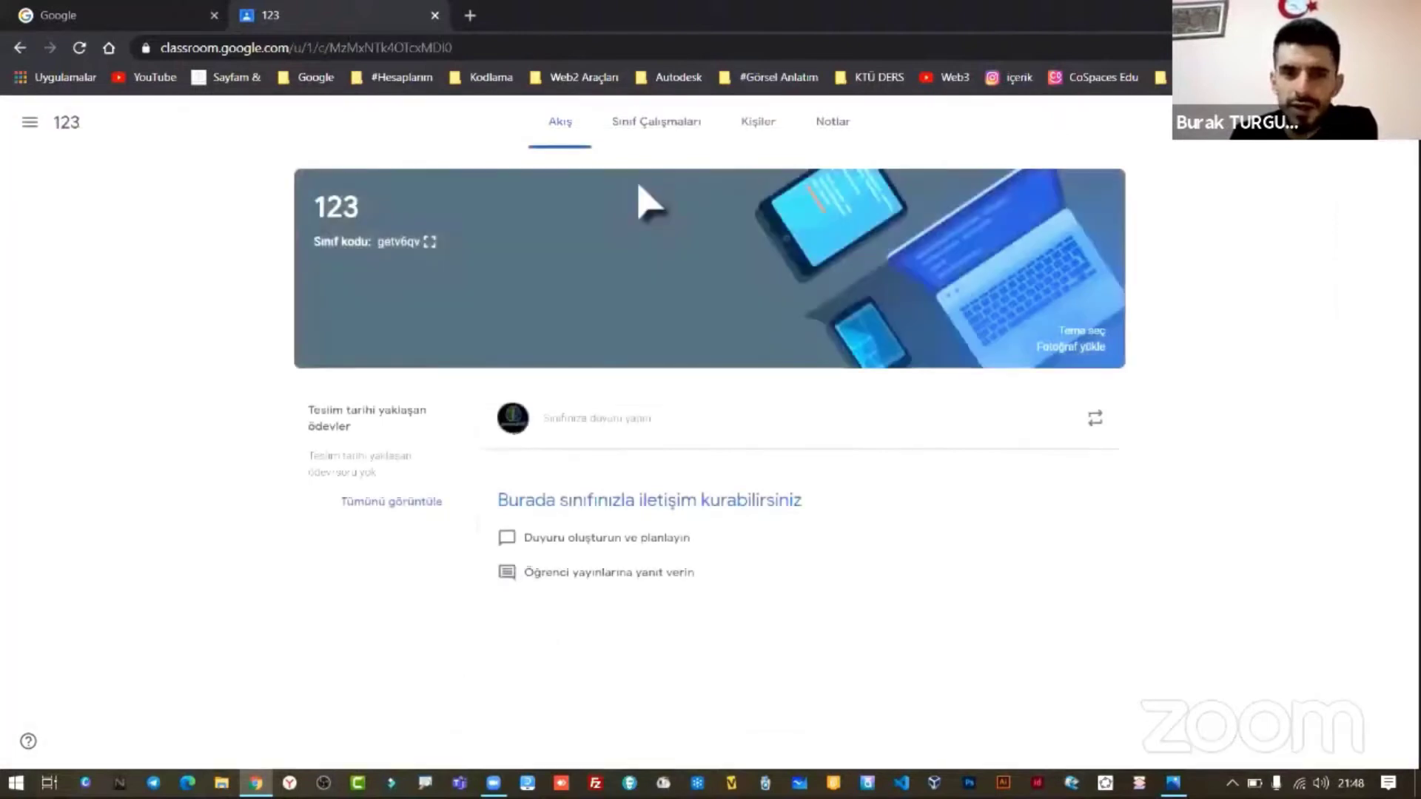
- Review the teachers and students of class 123 and view the teacher invitation form without inviting anyone
{"action": "left_click", "coordinate": [758, 122]}
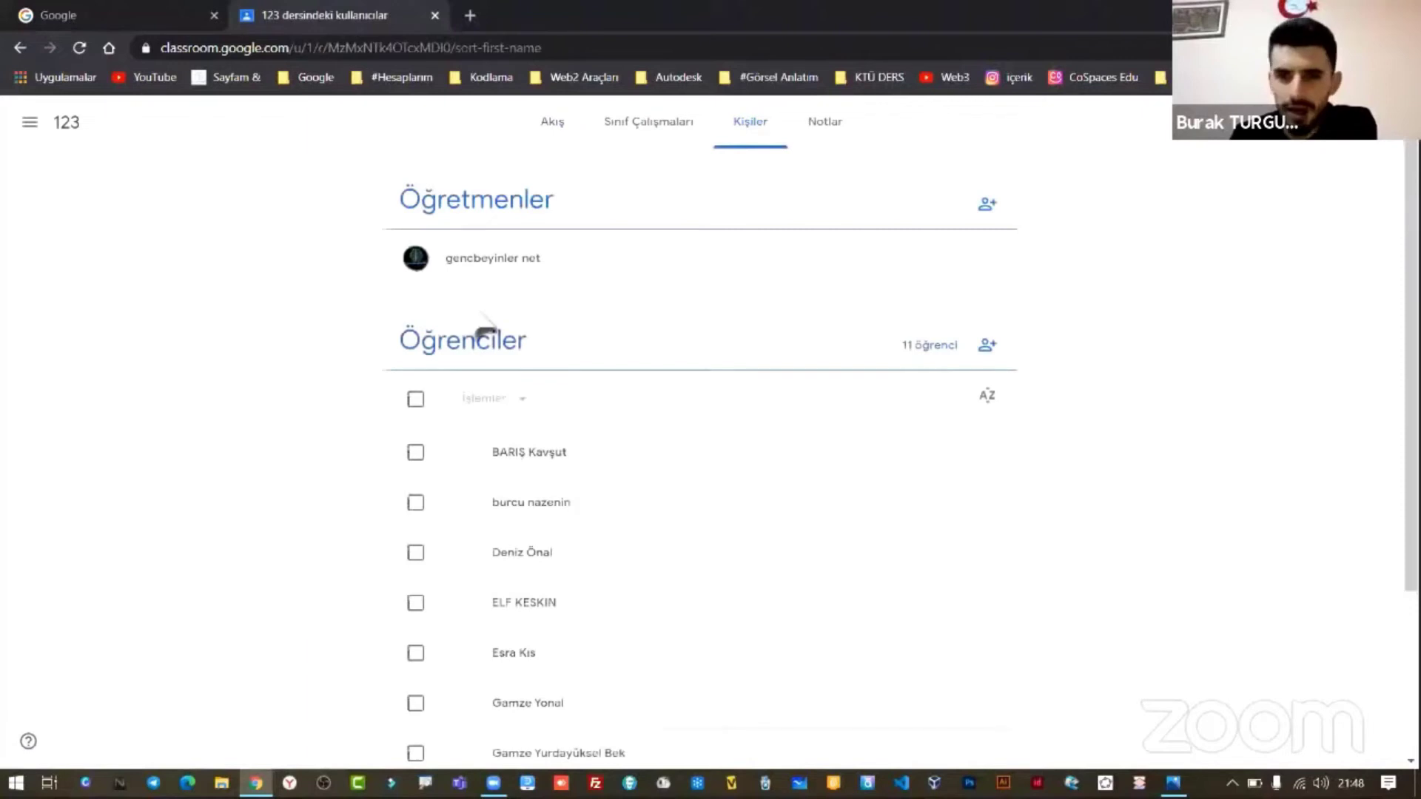
{"action": "scroll", "coordinate": [485, 329], "scroll_direction": "down", "scroll_amount": 3}
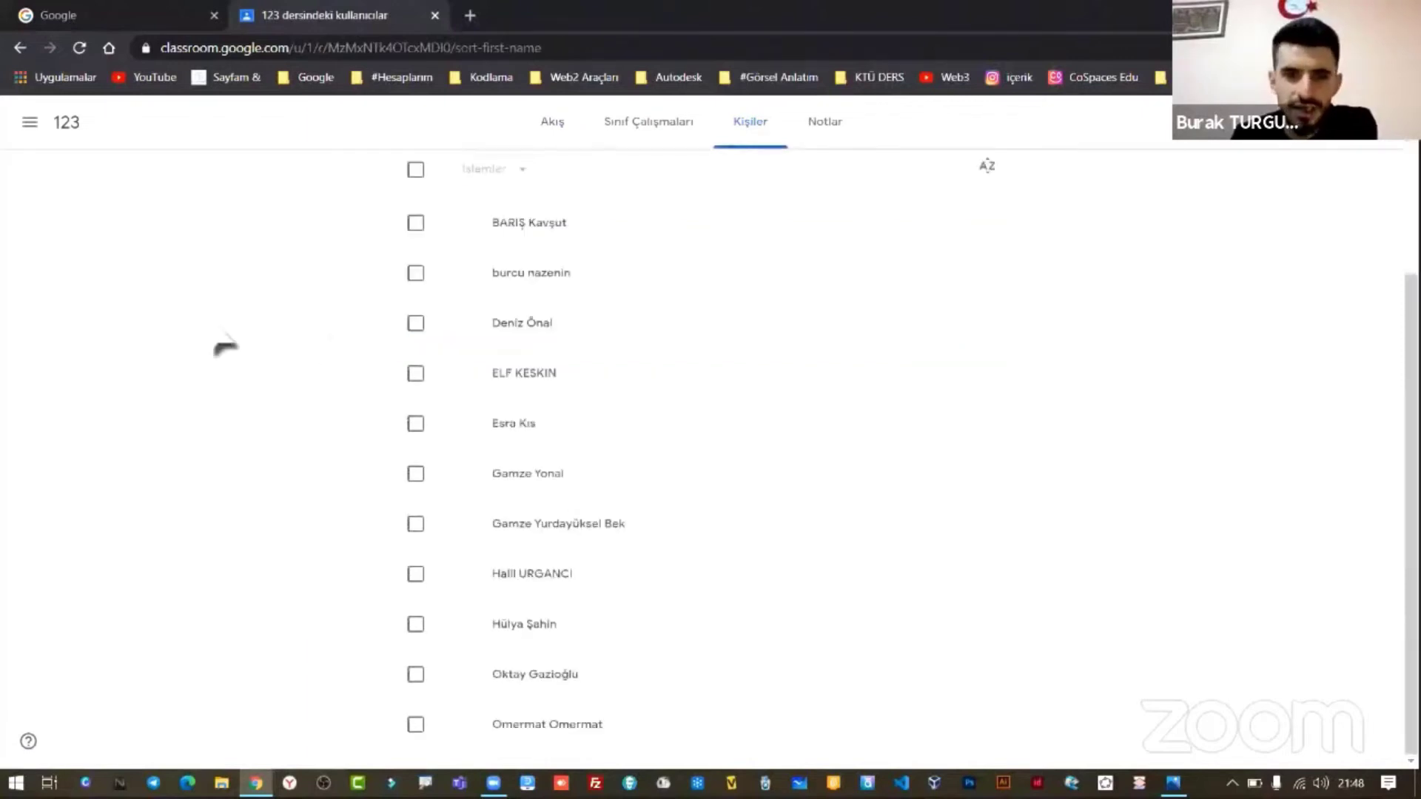
{"action": "scroll", "coordinate": [226, 346], "scroll_direction": "up", "scroll_amount": 3}
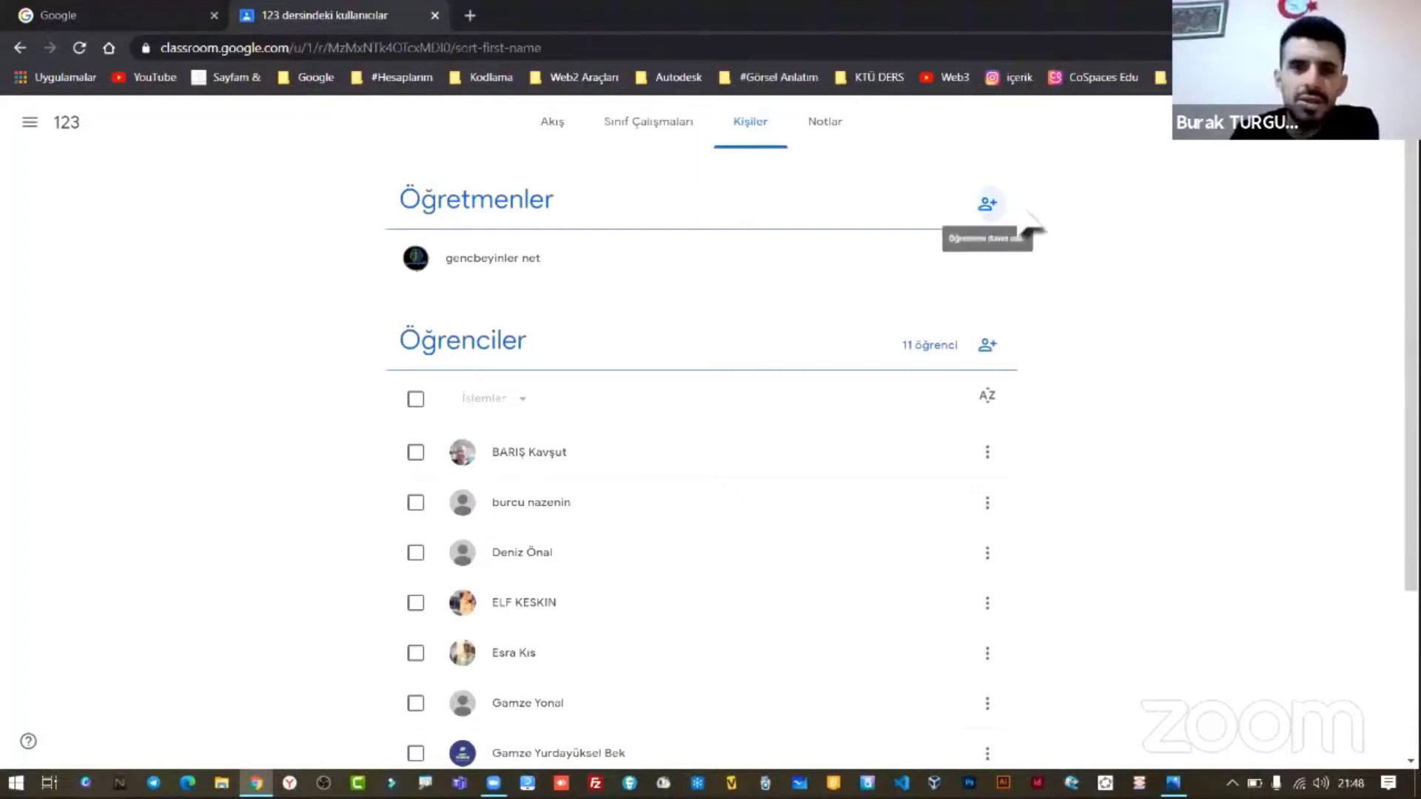
{"action": "left_click", "coordinate": [992, 205]}
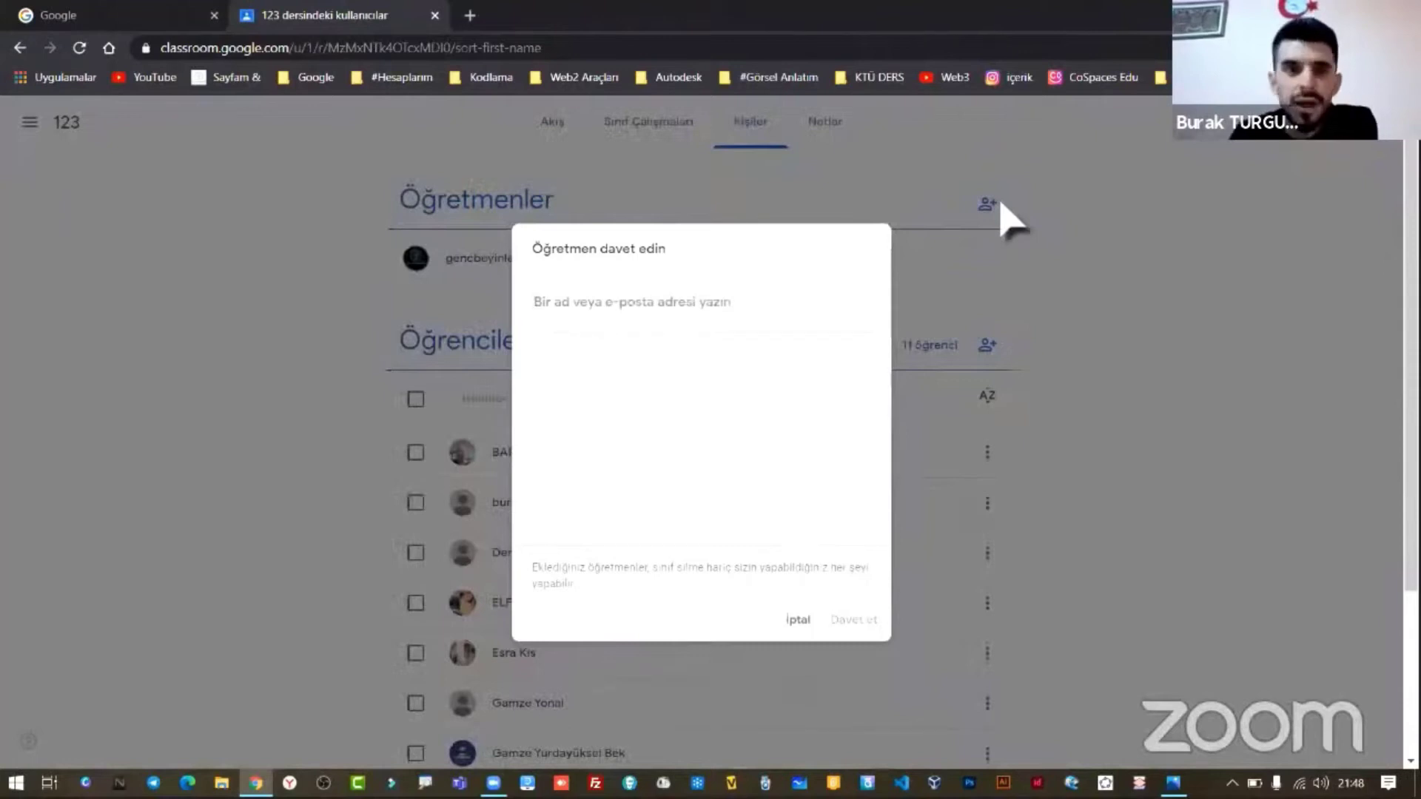
{"action": "left_click", "coordinate": [1014, 223]}
- Post the announcement "merhaba" to all students in the stream of class 123
{"action": "left_click", "coordinate": [561, 134]}
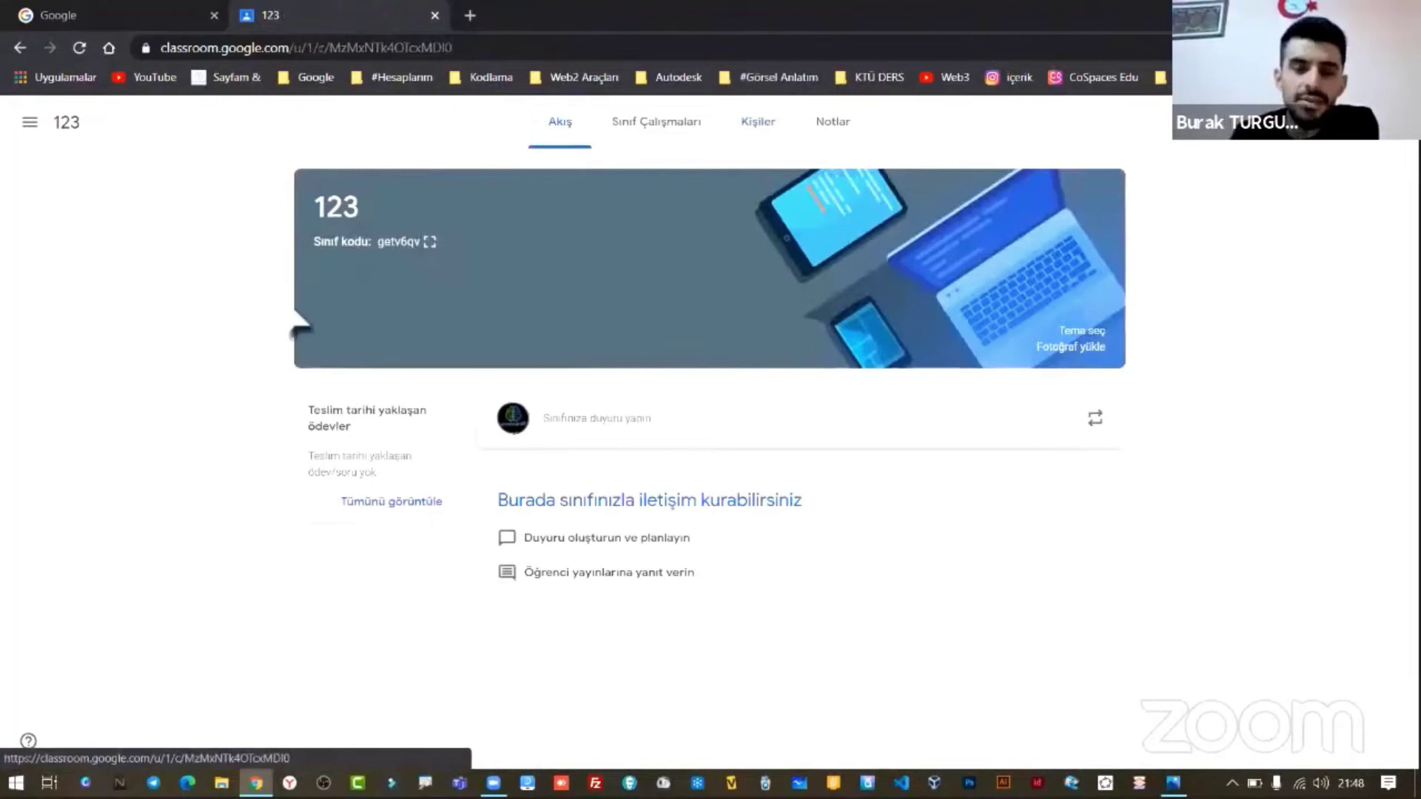
{"action": "left_click", "coordinate": [663, 426]}
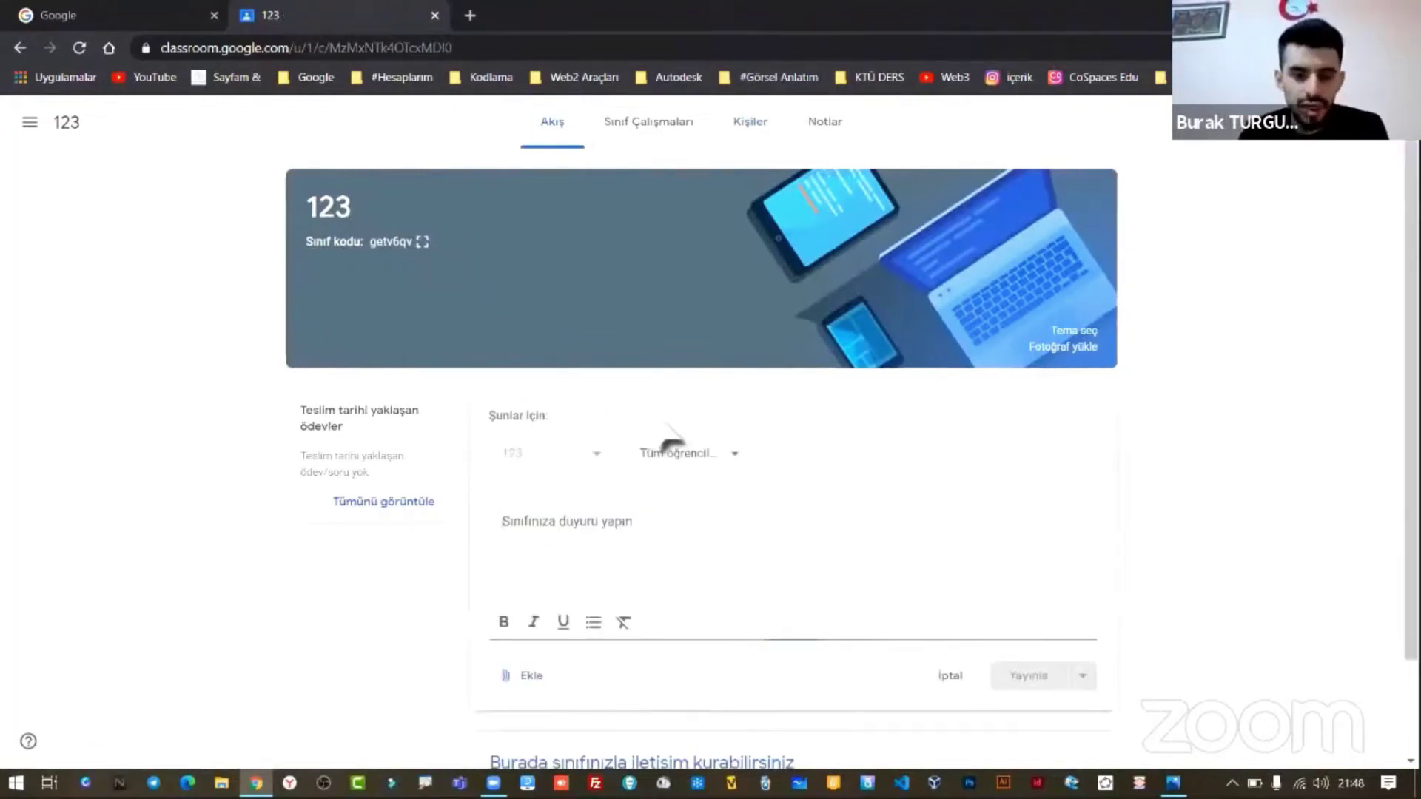
{"action": "type", "text": "merhaba"}
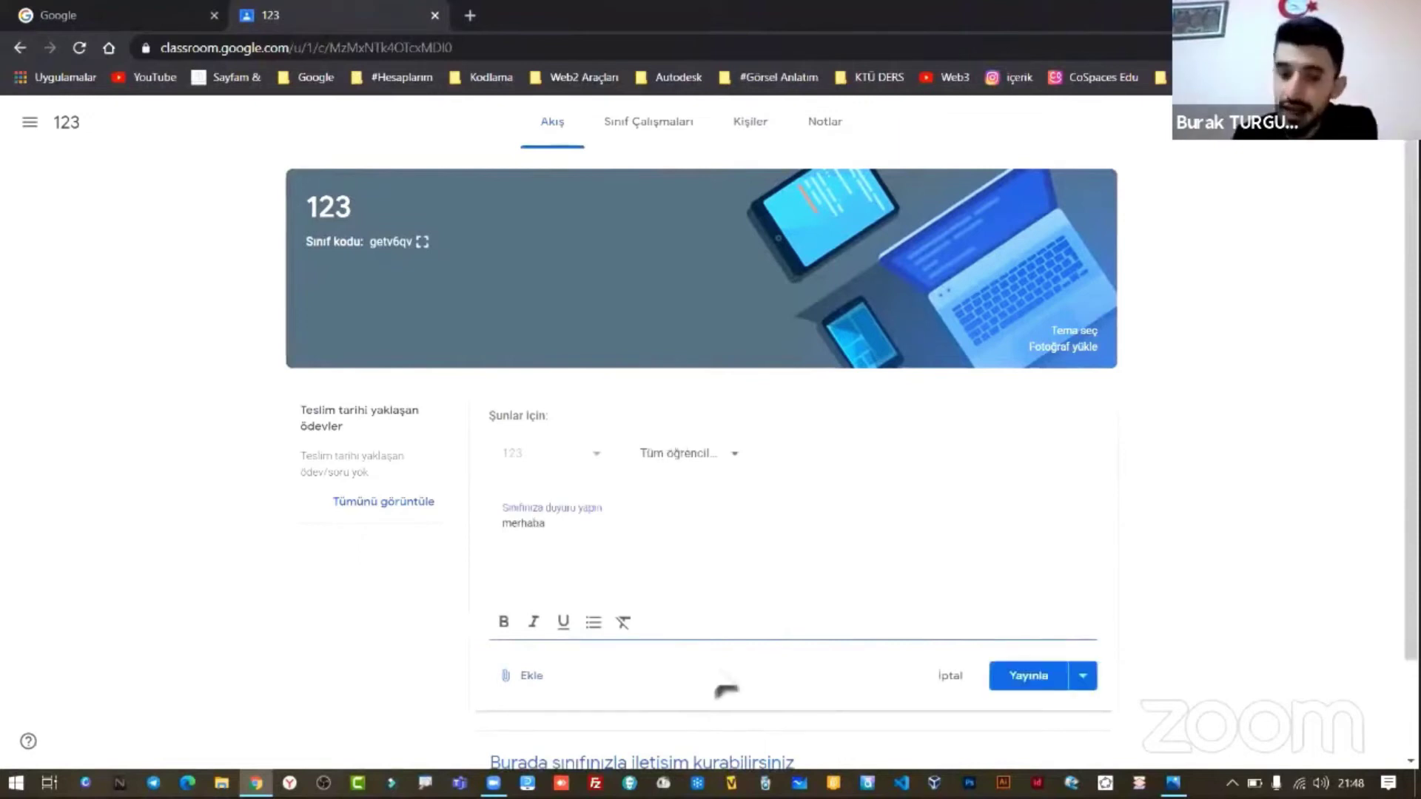
{"action": "left_click", "coordinate": [1043, 680]}
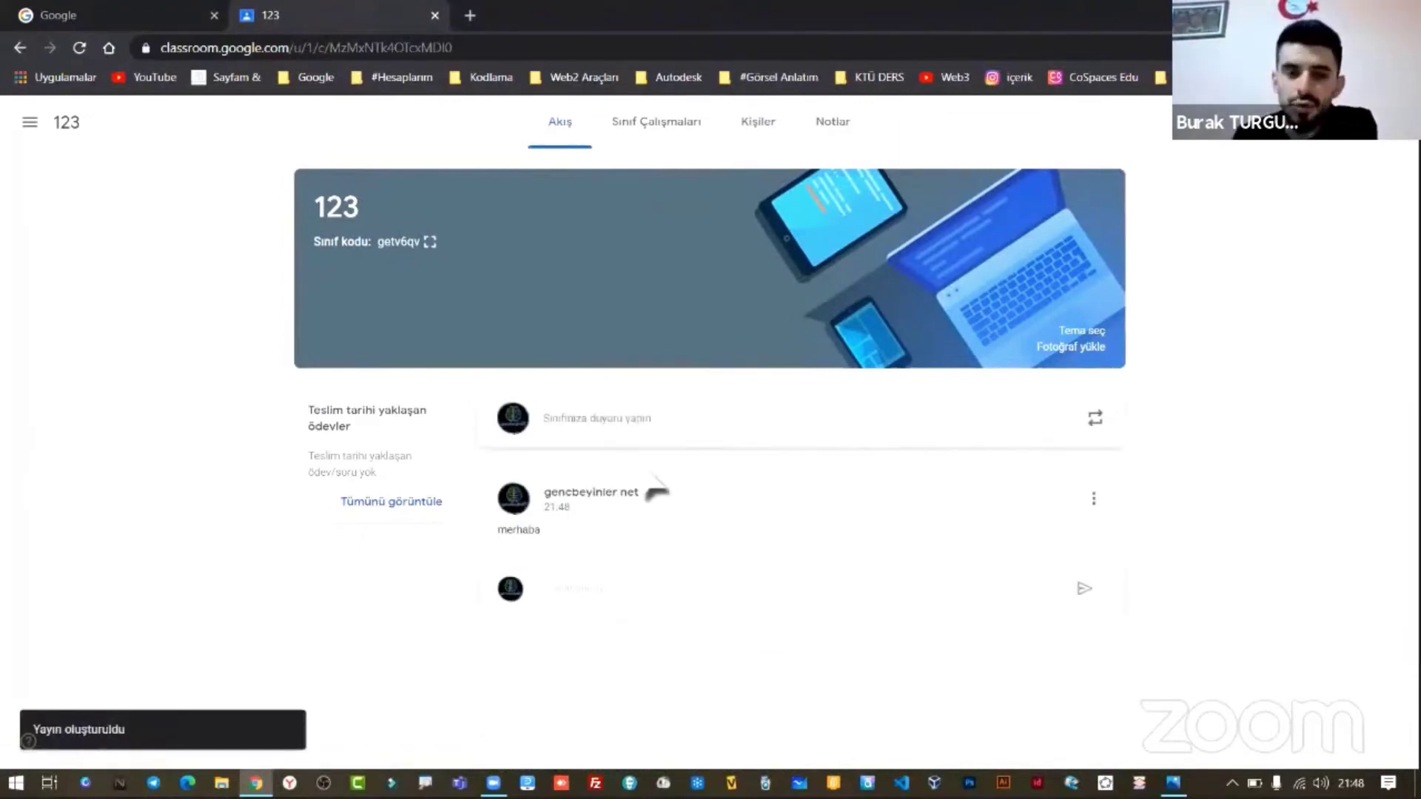
- Start another class announcement and view the attachment sources available for it without attaching anything
{"action": "left_click", "coordinate": [612, 438]}
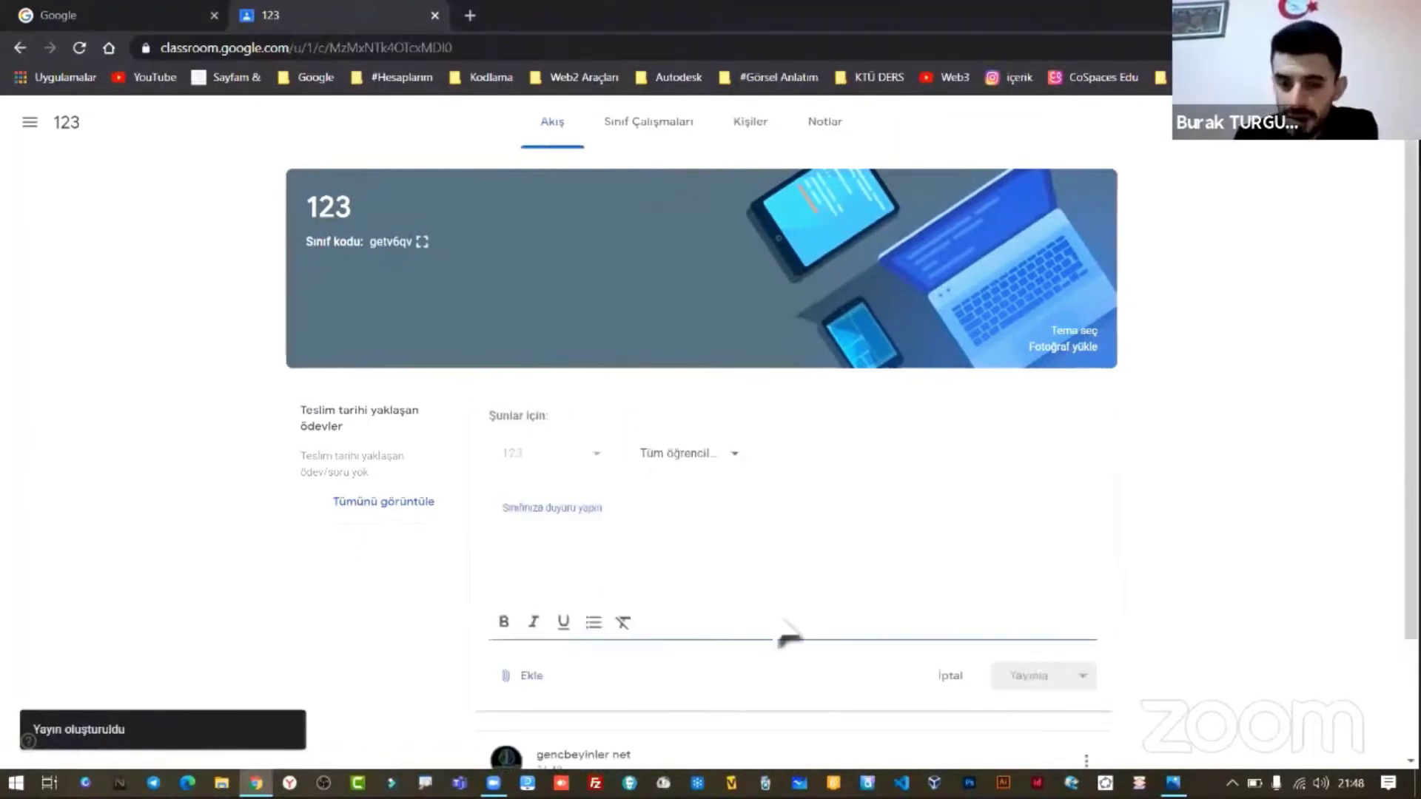
{"action": "scroll", "coordinate": [674, 631], "scroll_direction": "down", "scroll_amount": 2}
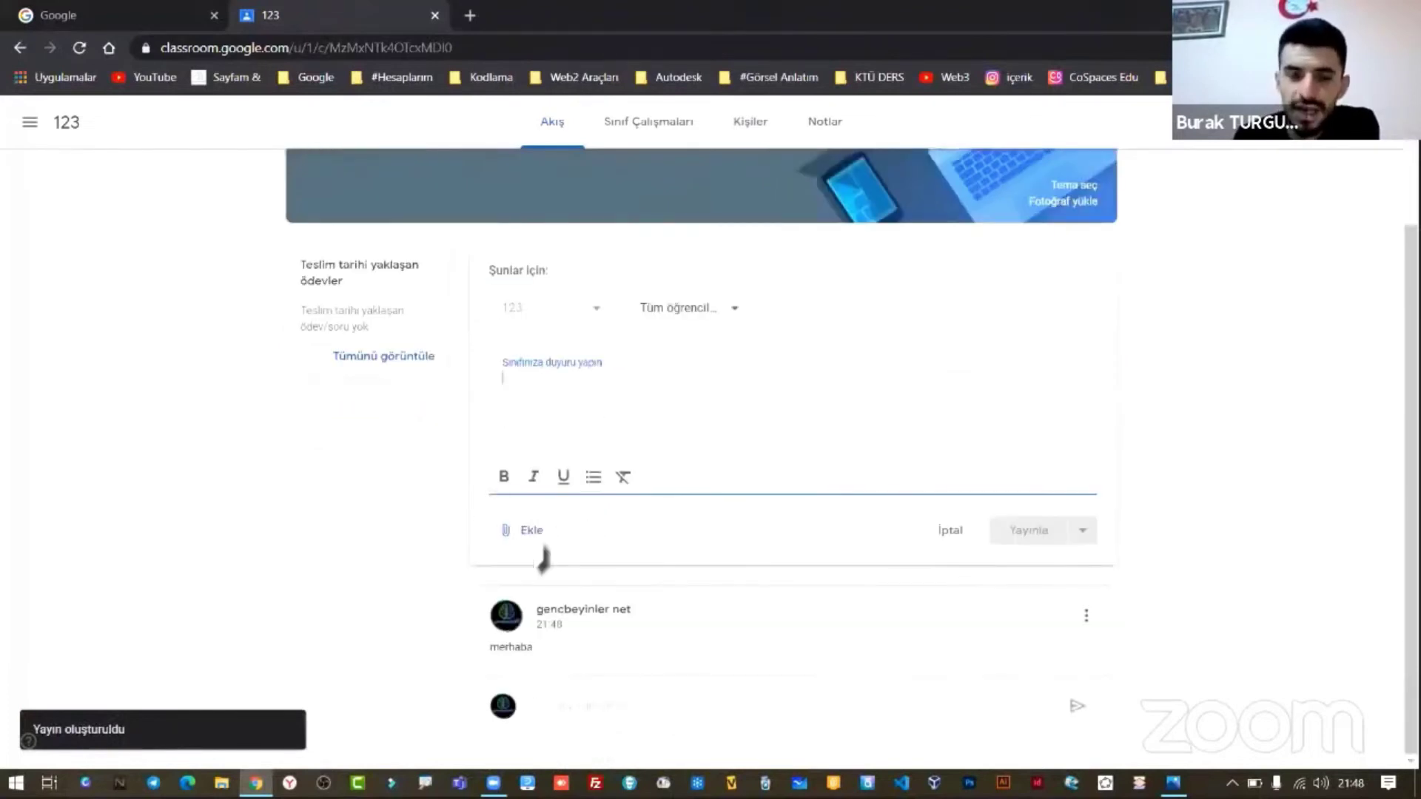
{"action": "left_click", "coordinate": [543, 547]}
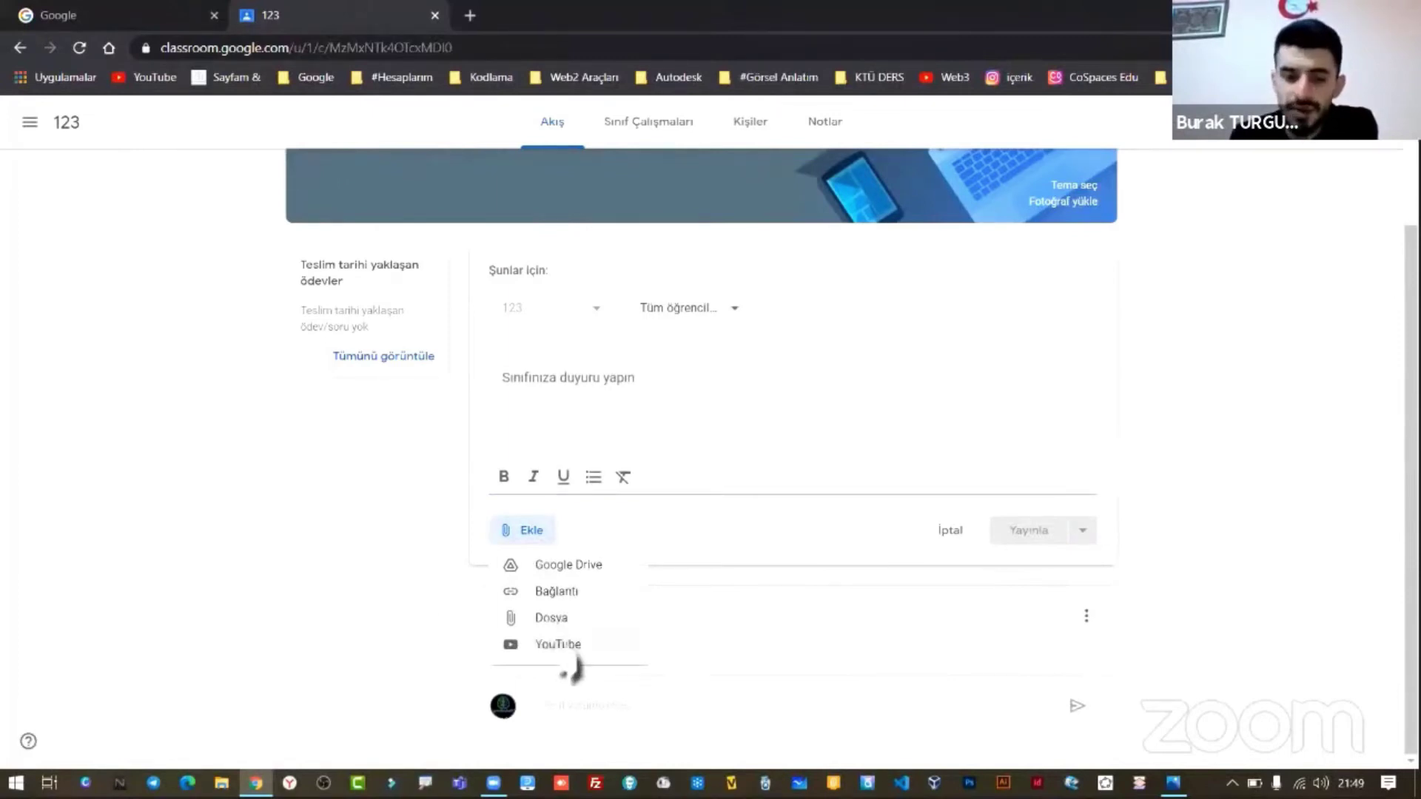
{"action": "left_click", "coordinate": [438, 630]}
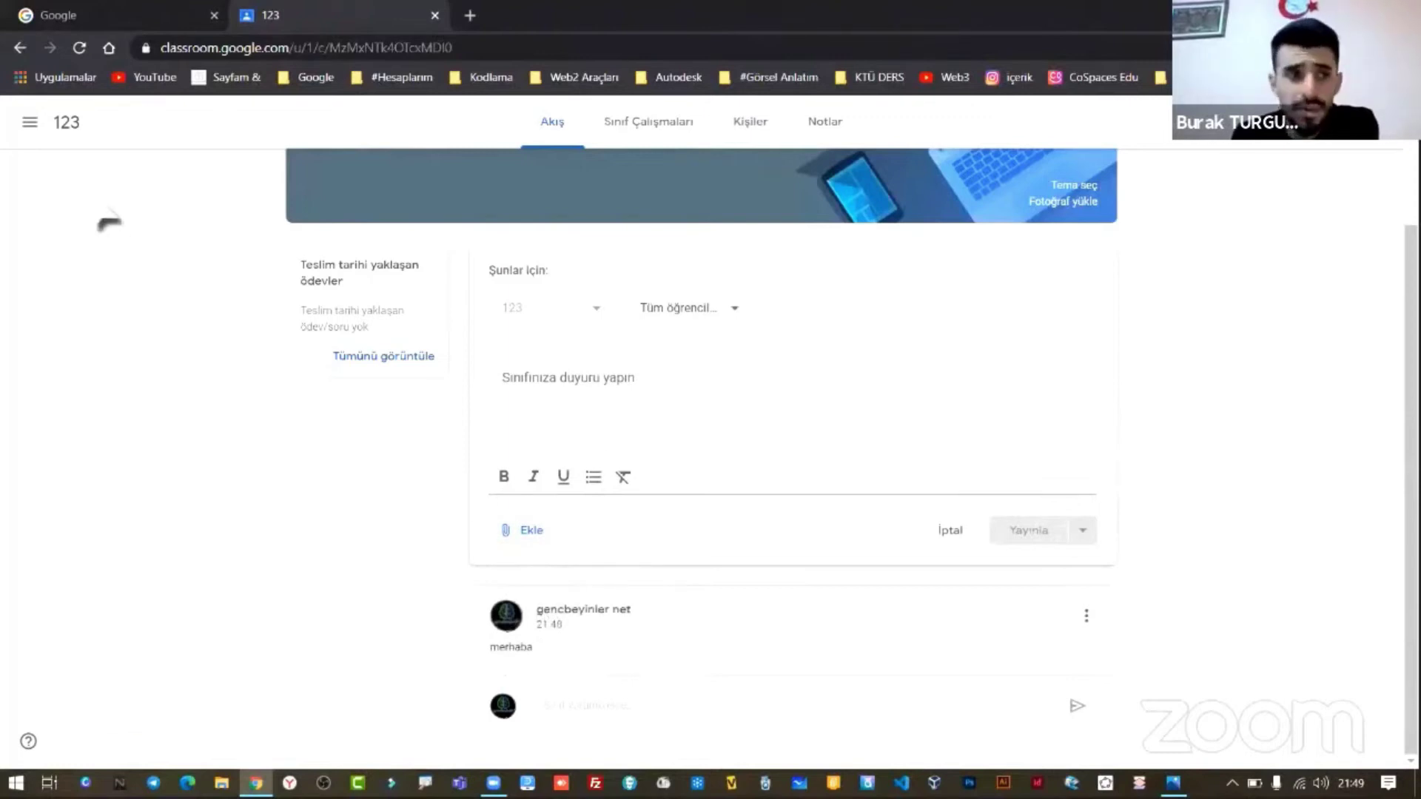
- Reload the class stream and view the available actions for the student's "merhaba" post without applying any
{"action": "left_click", "coordinate": [79, 48]}
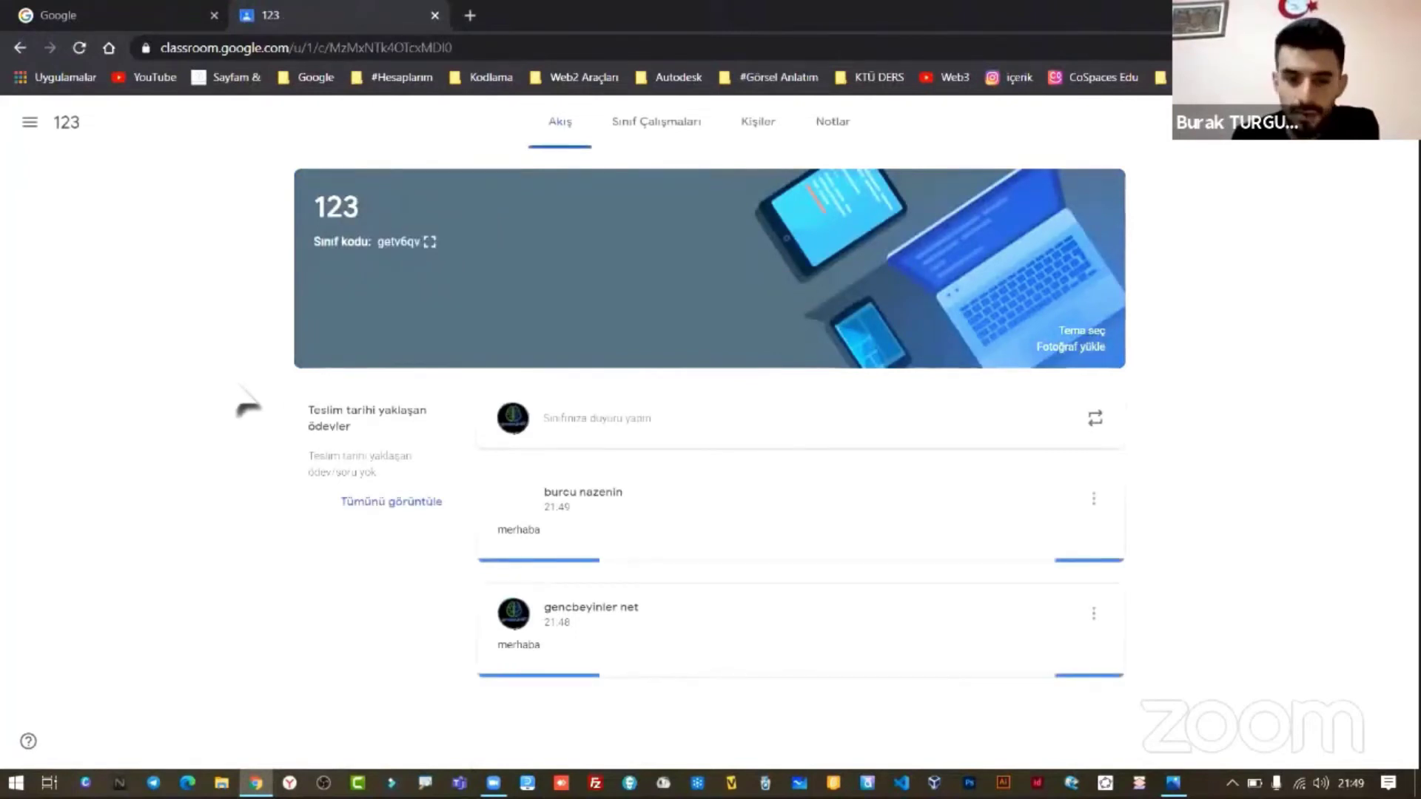
{"action": "scroll", "coordinate": [604, 463], "scroll_direction": "down", "scroll_amount": 1}
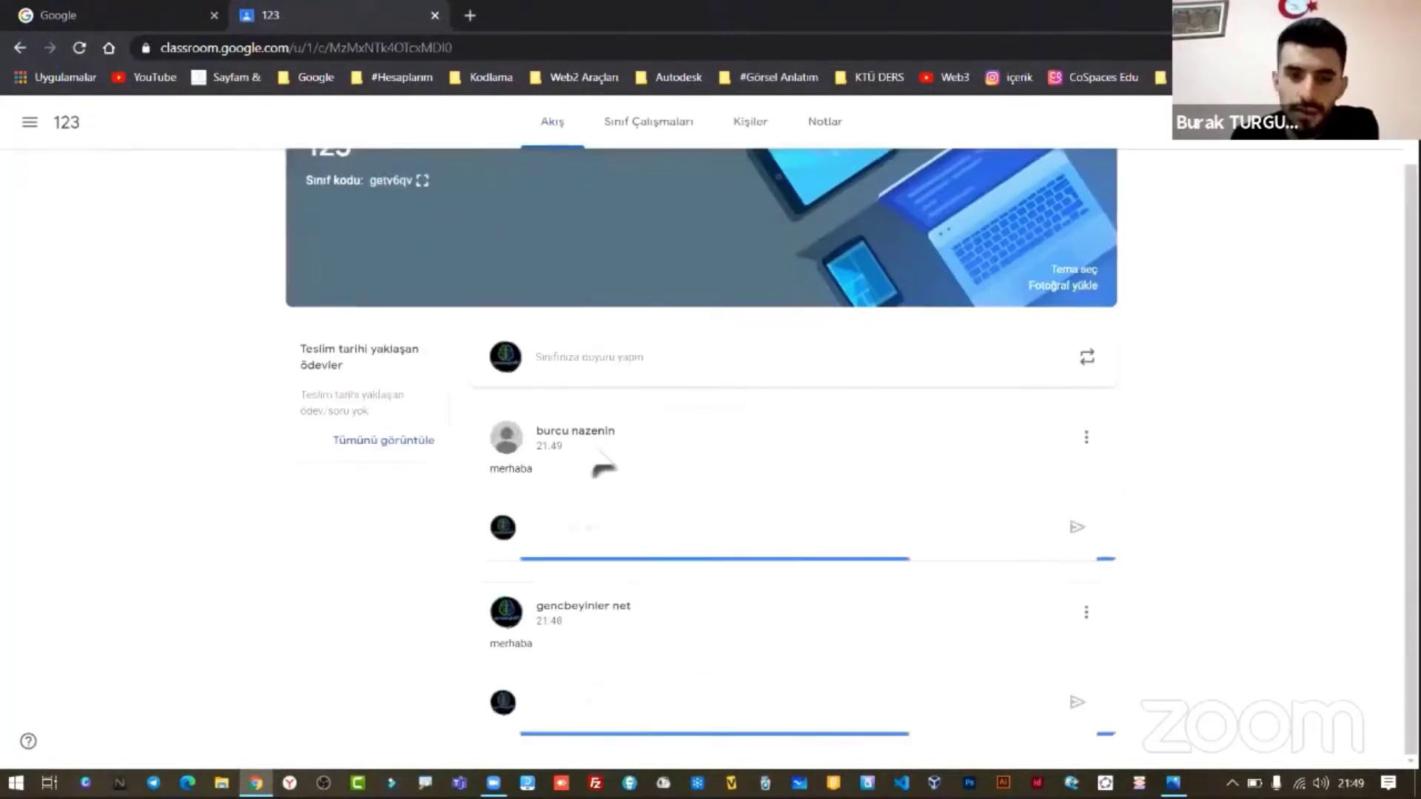
{"action": "left_click", "coordinate": [1086, 443]}
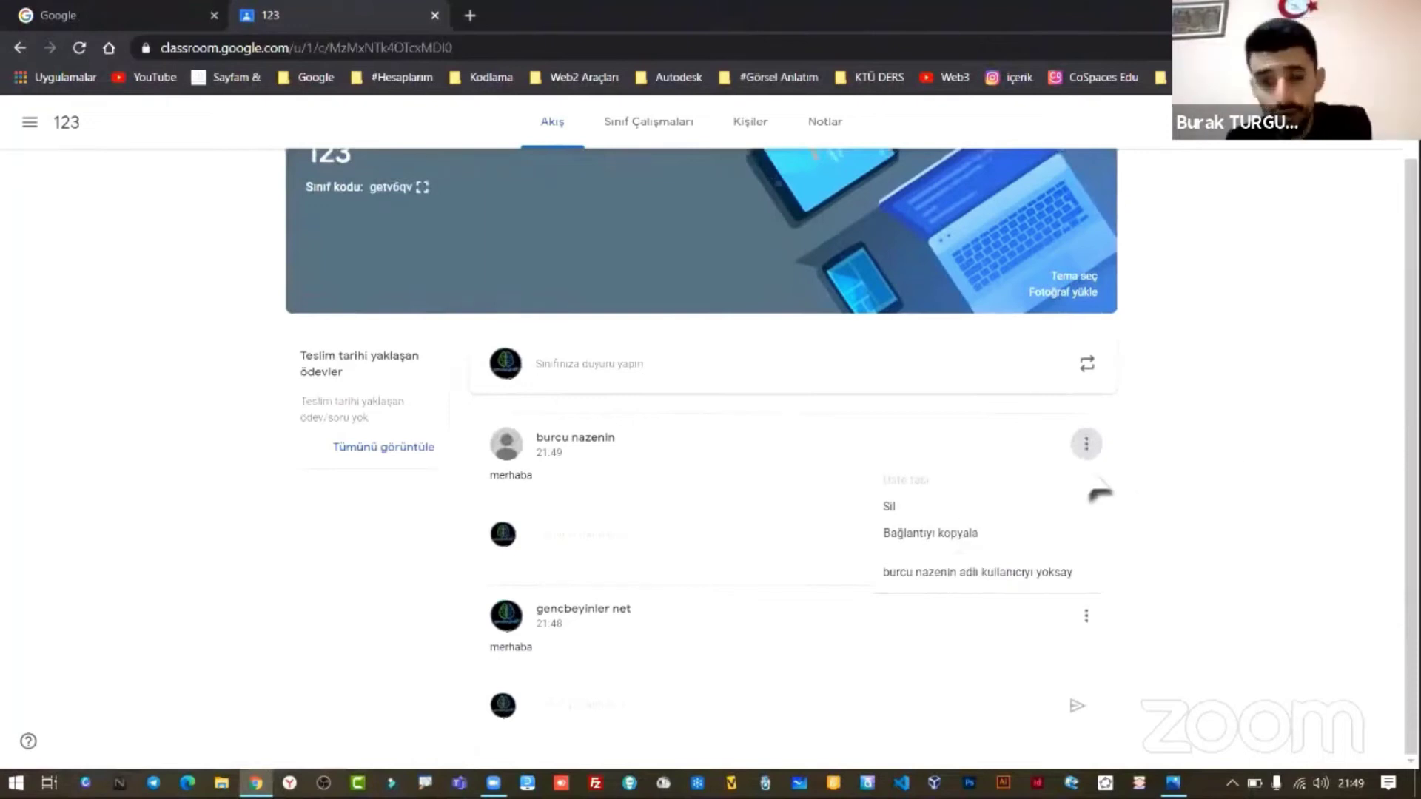
{"action": "left_click", "coordinate": [1117, 474]}
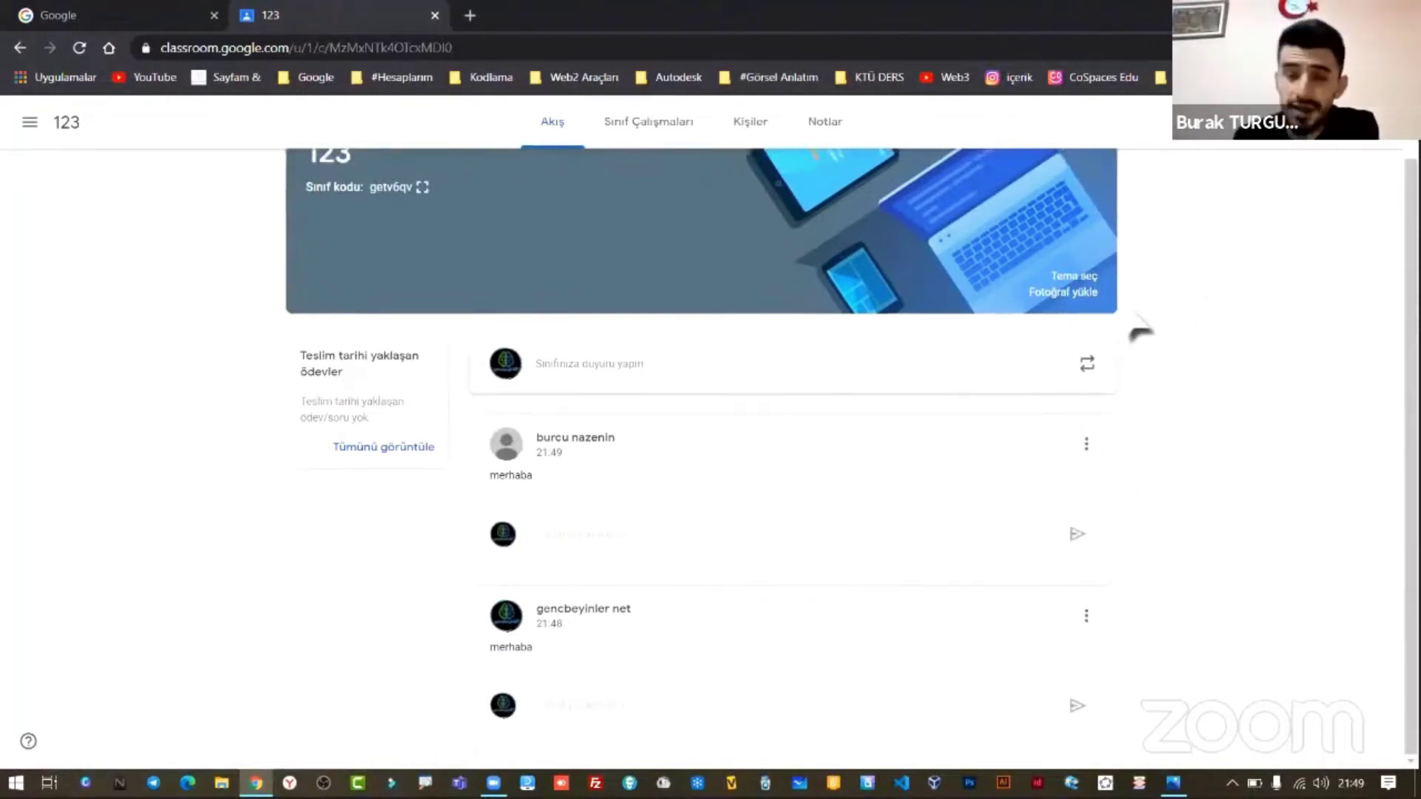
{"action": "scroll", "coordinate": [392, 242], "scroll_direction": "up", "scroll_amount": 1}
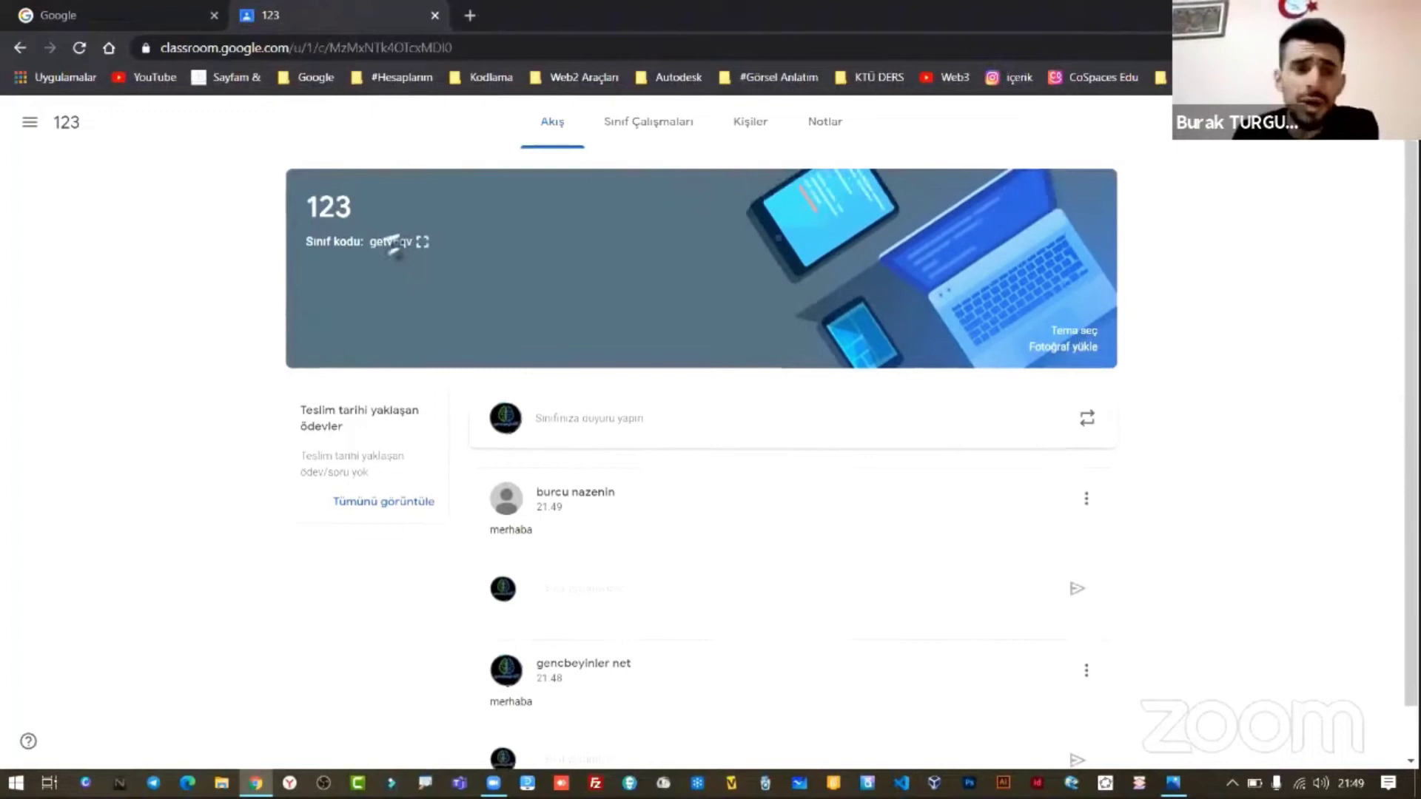
- Copy the link of the teacher's own "merhaba" announcement in the class stream
{"action": "left_click", "coordinate": [644, 436]}
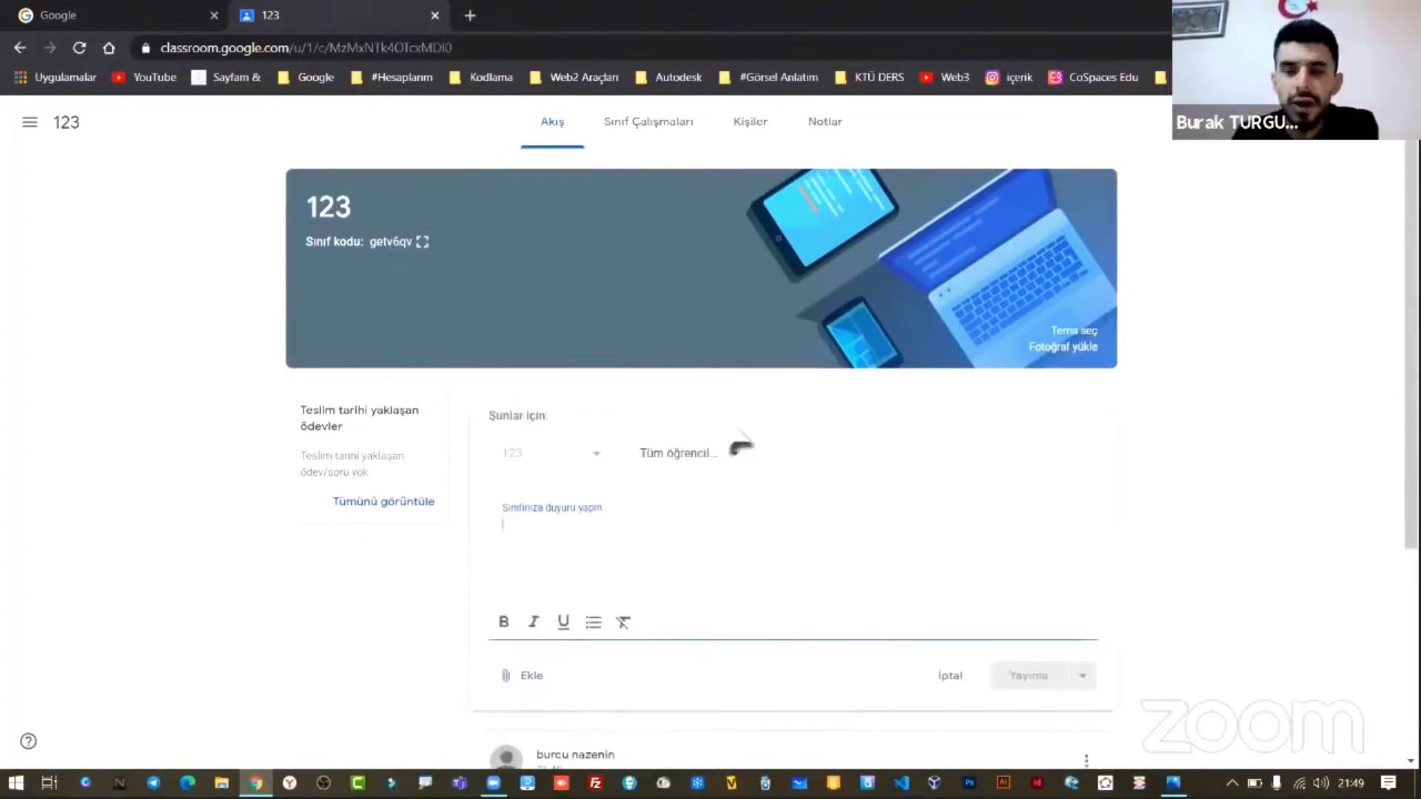
{"action": "scroll", "coordinate": [737, 448], "scroll_direction": "down", "scroll_amount": 4}
{"action": "scroll", "coordinate": [787, 455], "scroll_direction": "down", "scroll_amount": 1}
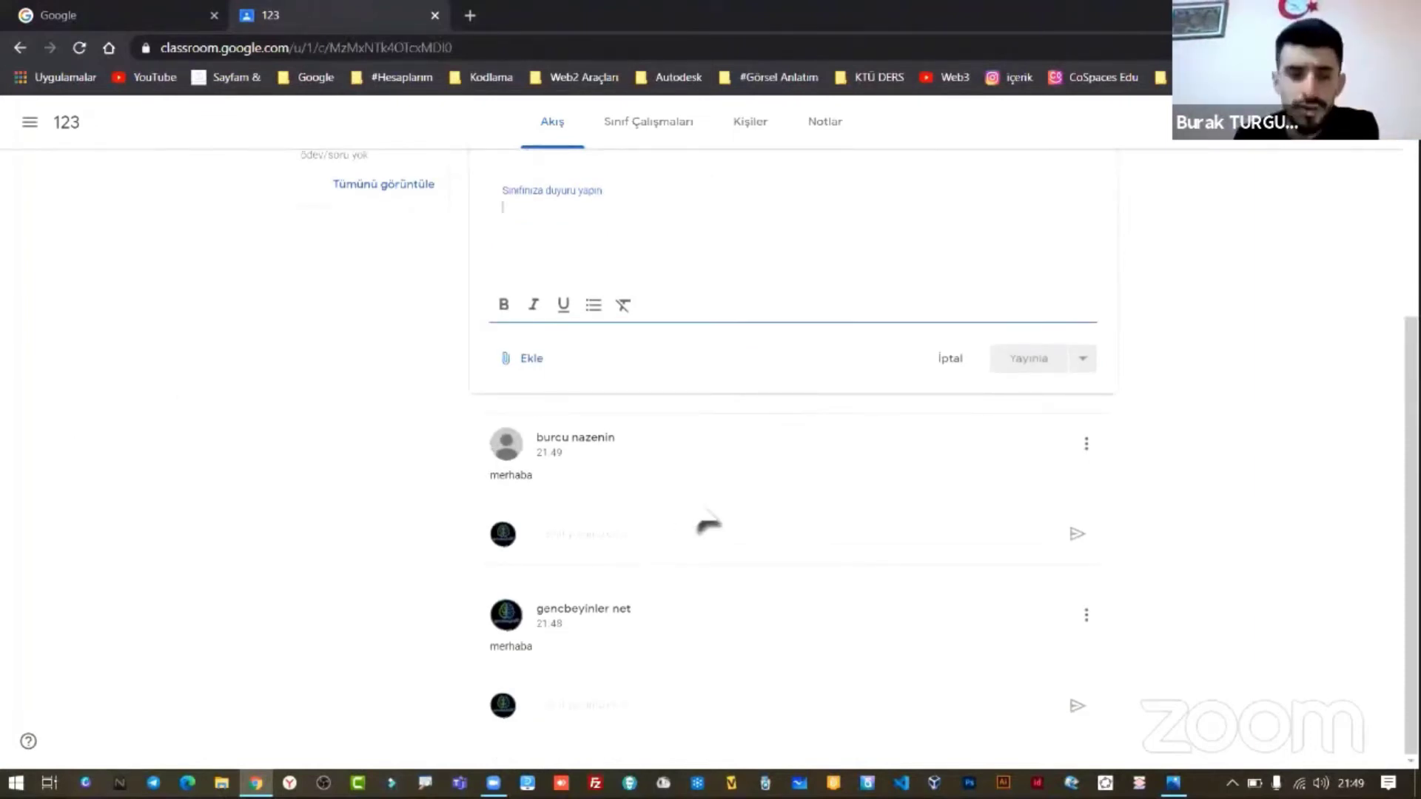
{"action": "left_click", "coordinate": [1085, 616]}
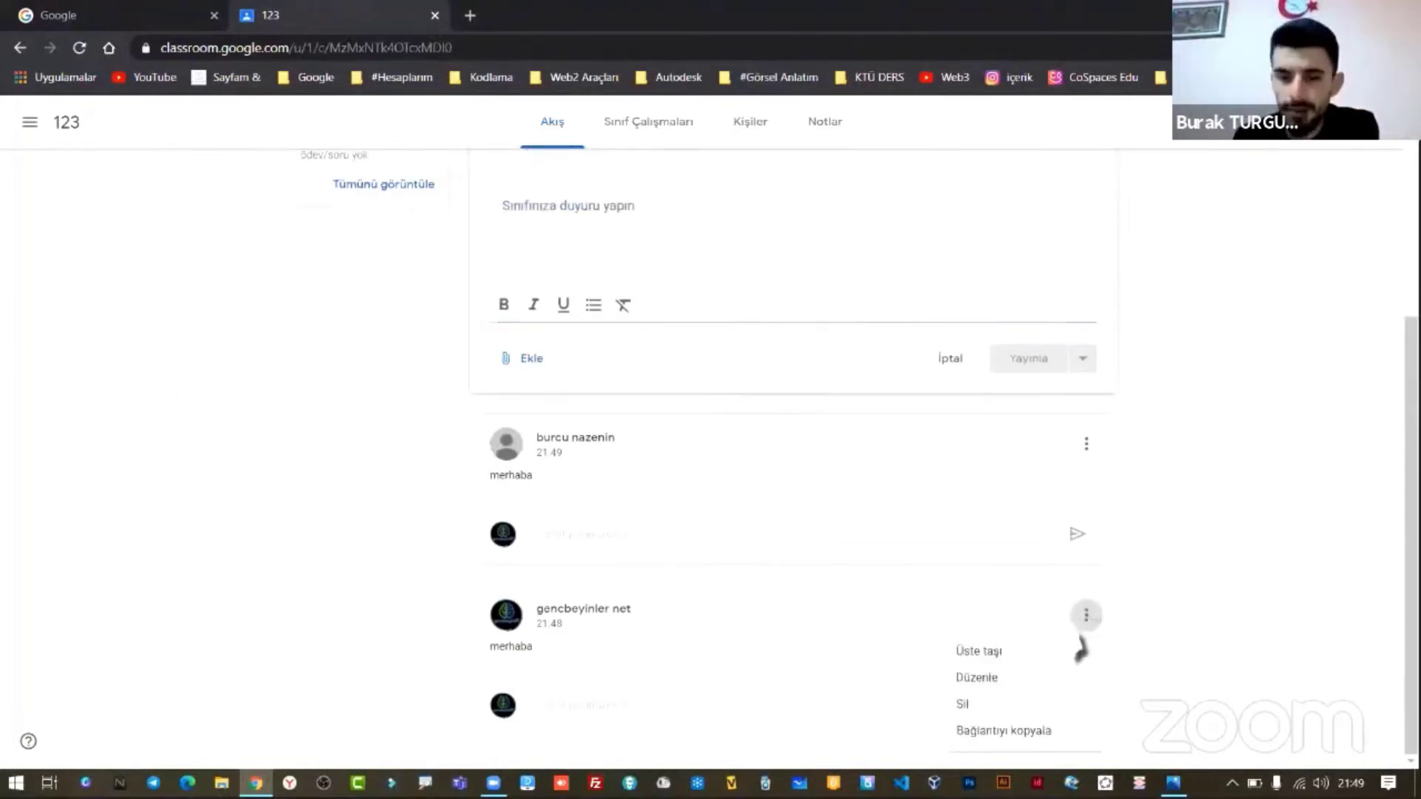
{"action": "left_click", "coordinate": [1019, 733]}
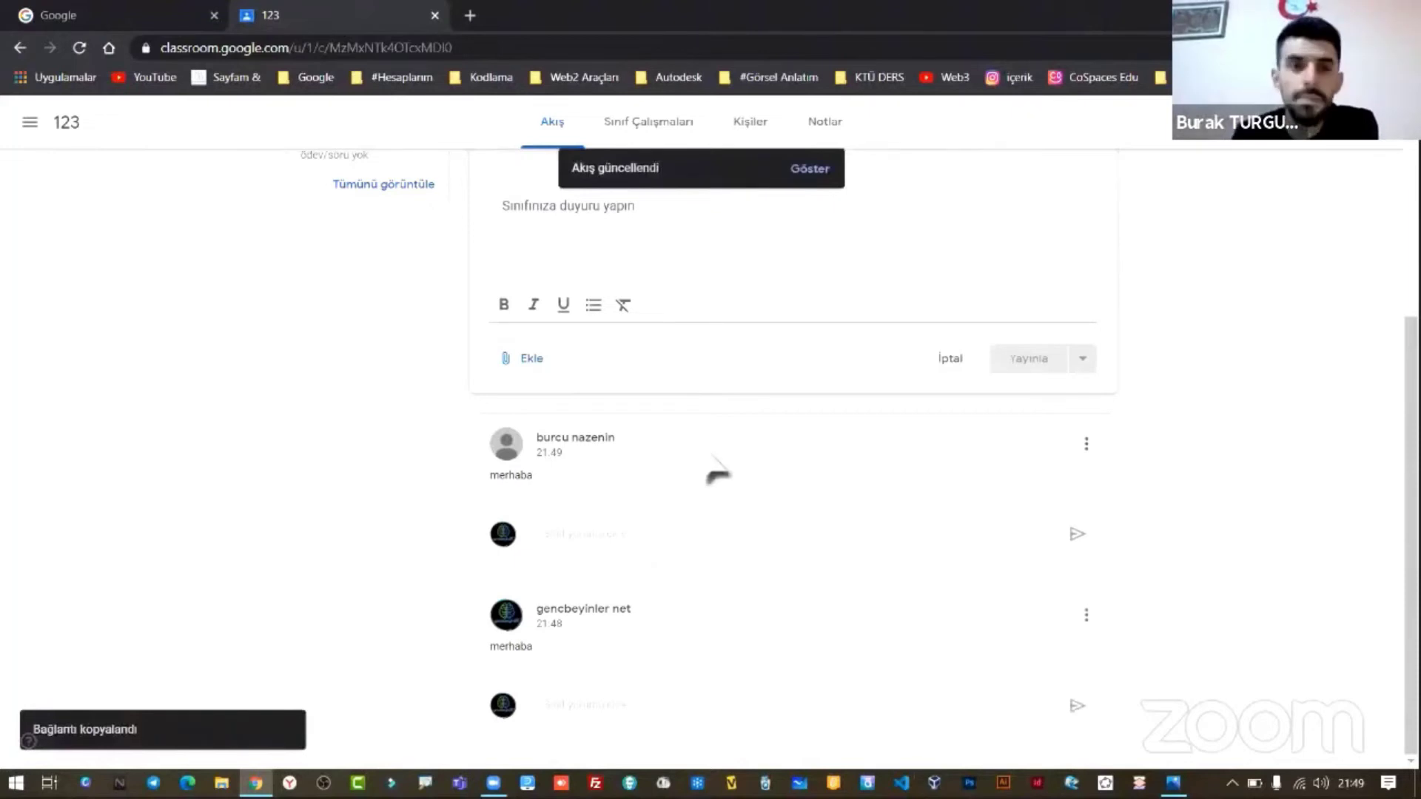
- Examine the class settings, including the stream's student posting permissions and the grading section, and close them without changes
{"action": "scroll", "coordinate": [557, 310], "scroll_direction": "up", "scroll_amount": 4}
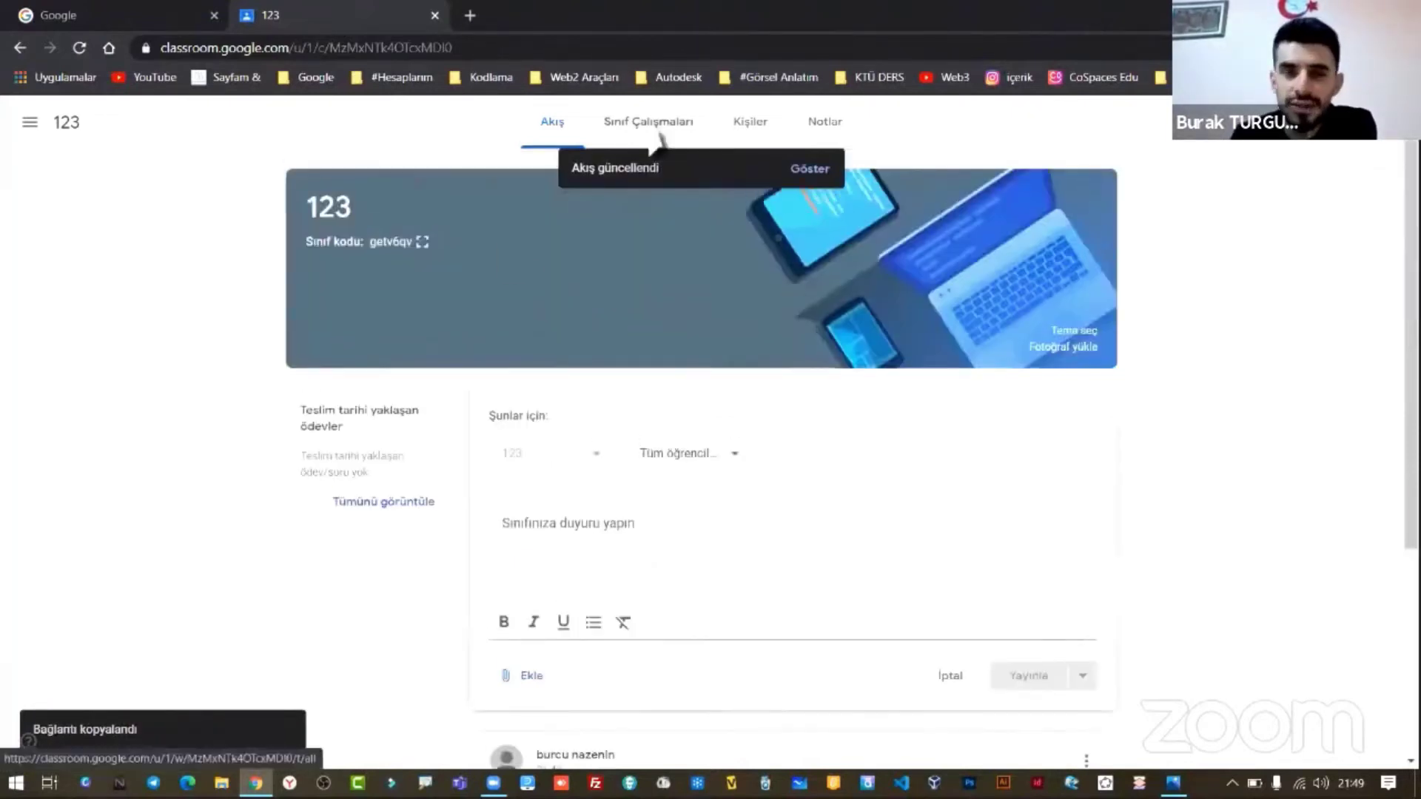
{"action": "left_click", "coordinate": [1348, 150]}
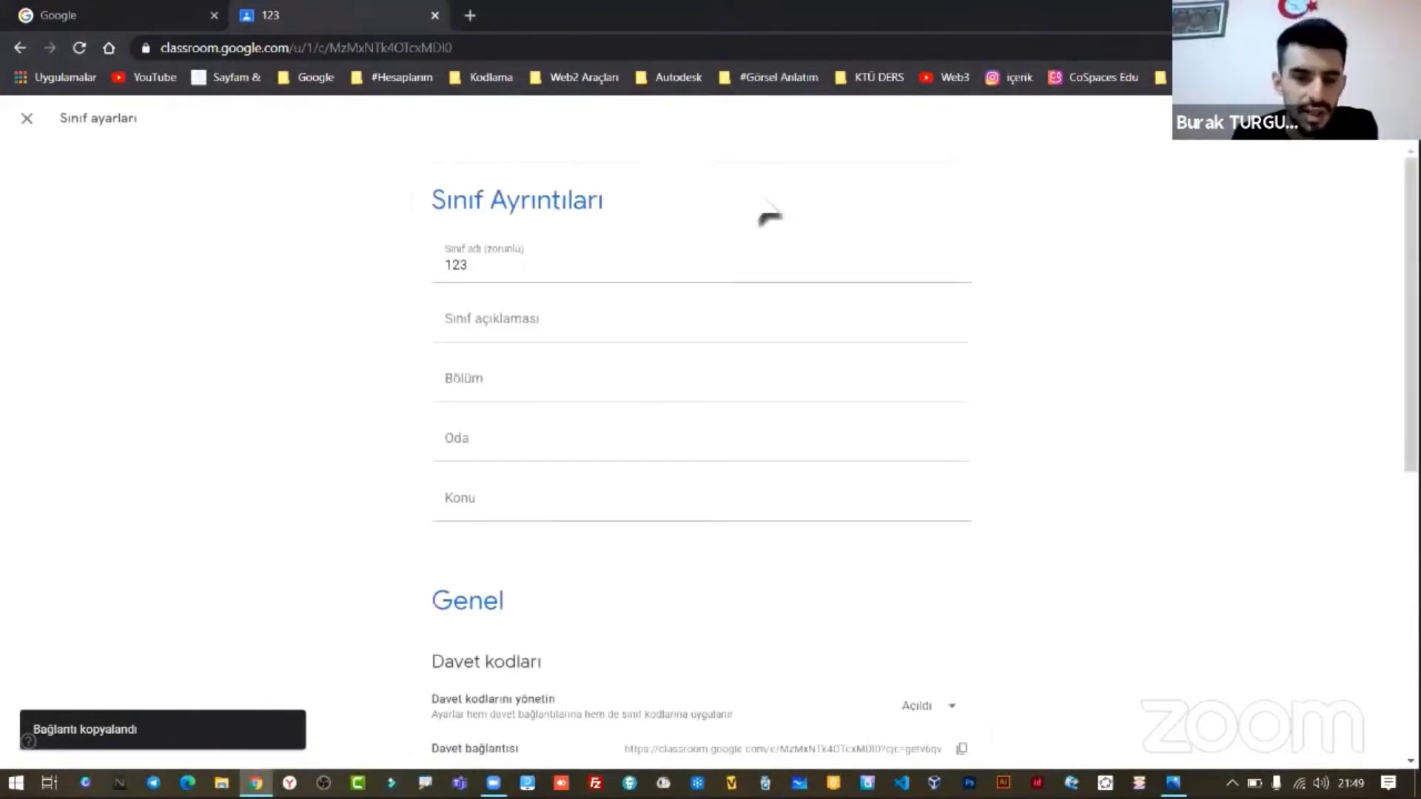
{"action": "scroll", "coordinate": [770, 216], "scroll_direction": "down", "scroll_amount": 6}
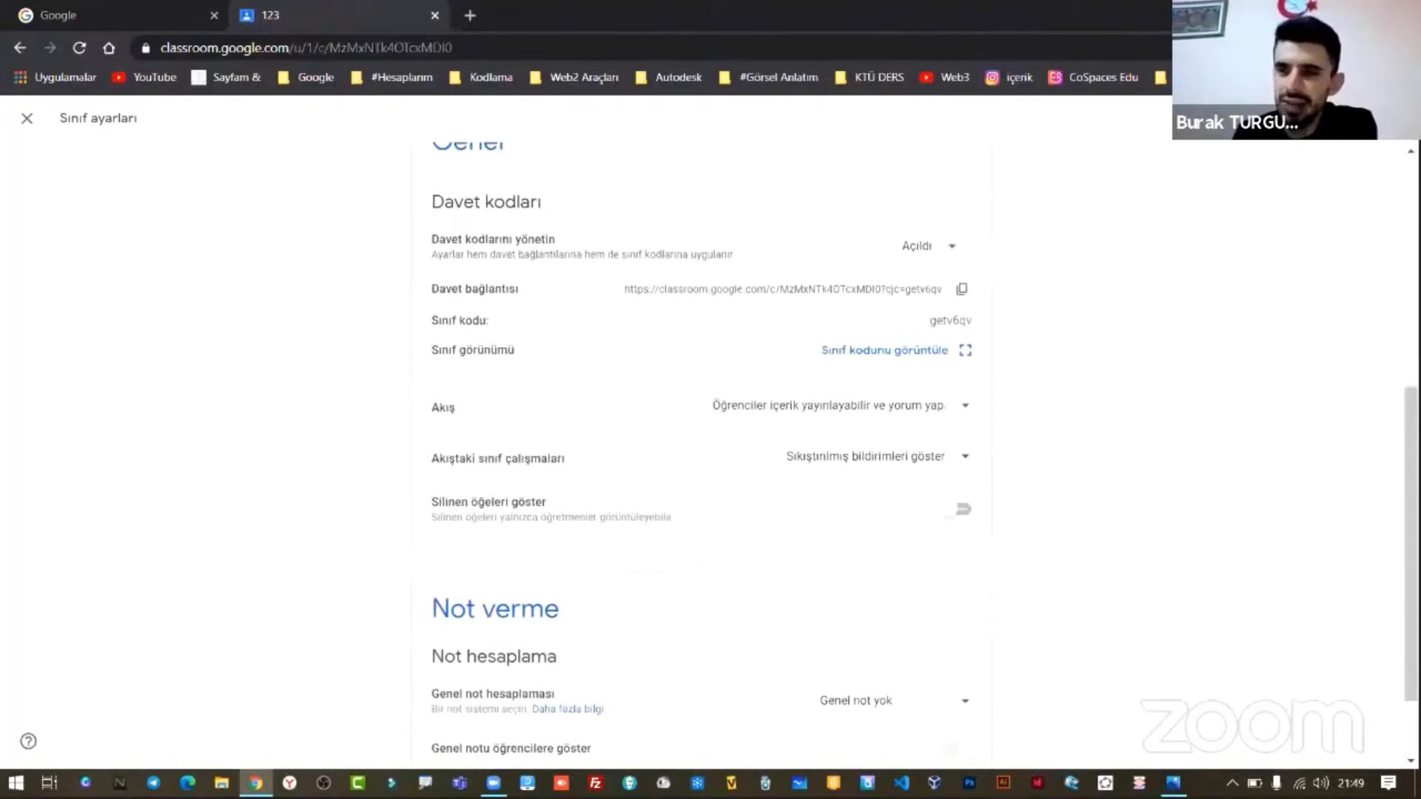
{"action": "scroll", "coordinate": [574, 491], "scroll_direction": "up", "scroll_amount": 6}
{"action": "scroll", "coordinate": [574, 492], "scroll_direction": "down", "scroll_amount": 6}
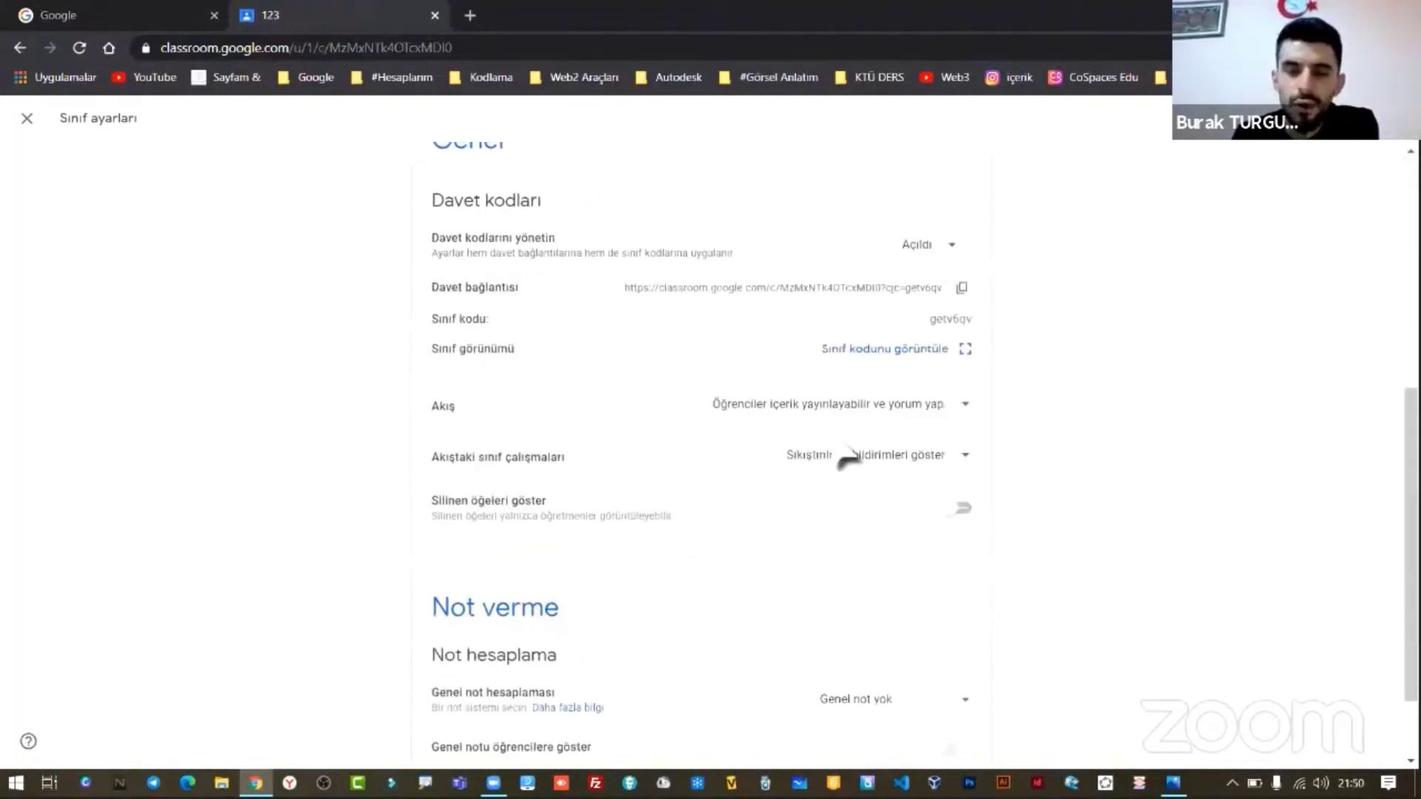
{"action": "left_click", "coordinate": [841, 418]}
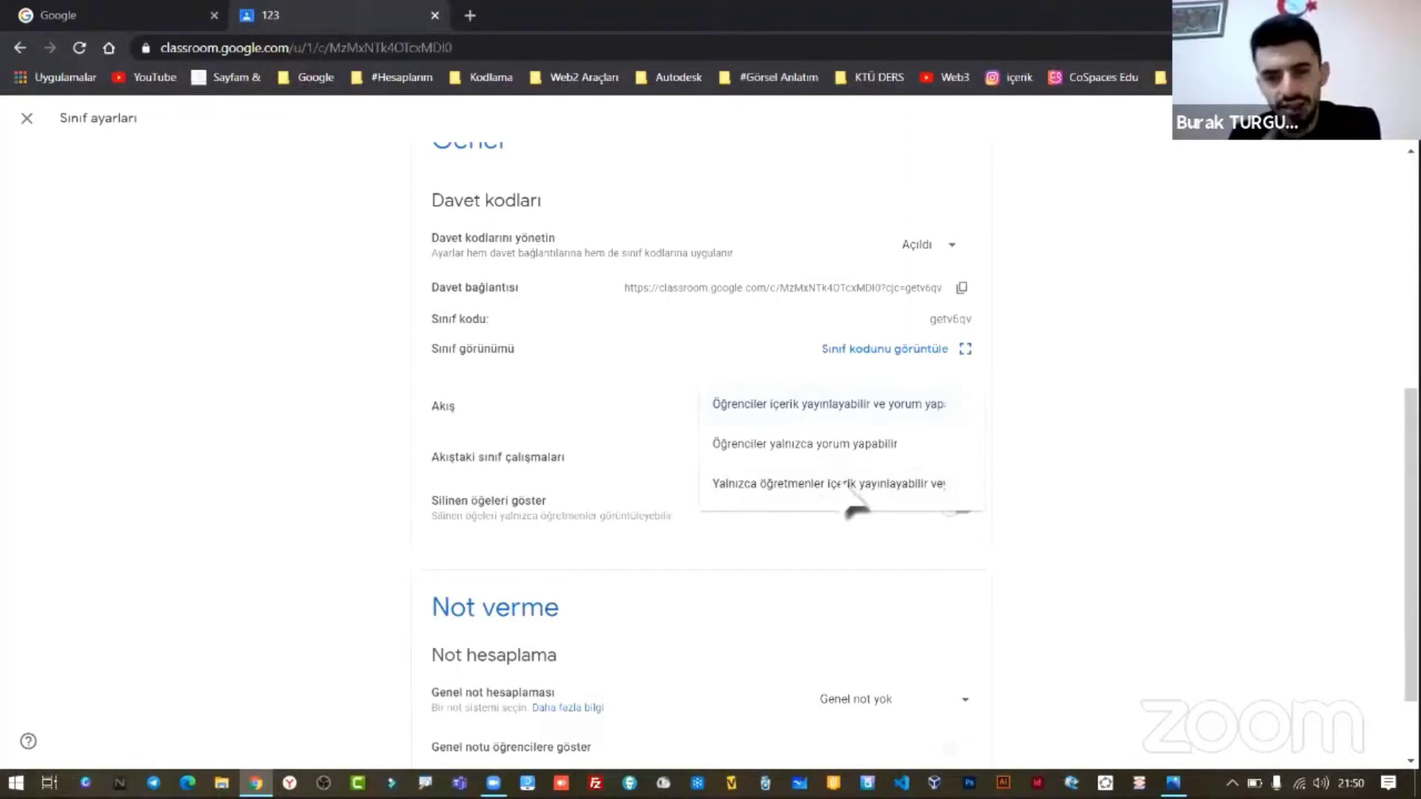
{"action": "left_click", "coordinate": [1136, 494]}
{"action": "scroll", "coordinate": [1065, 453], "scroll_direction": "down", "scroll_amount": 1}
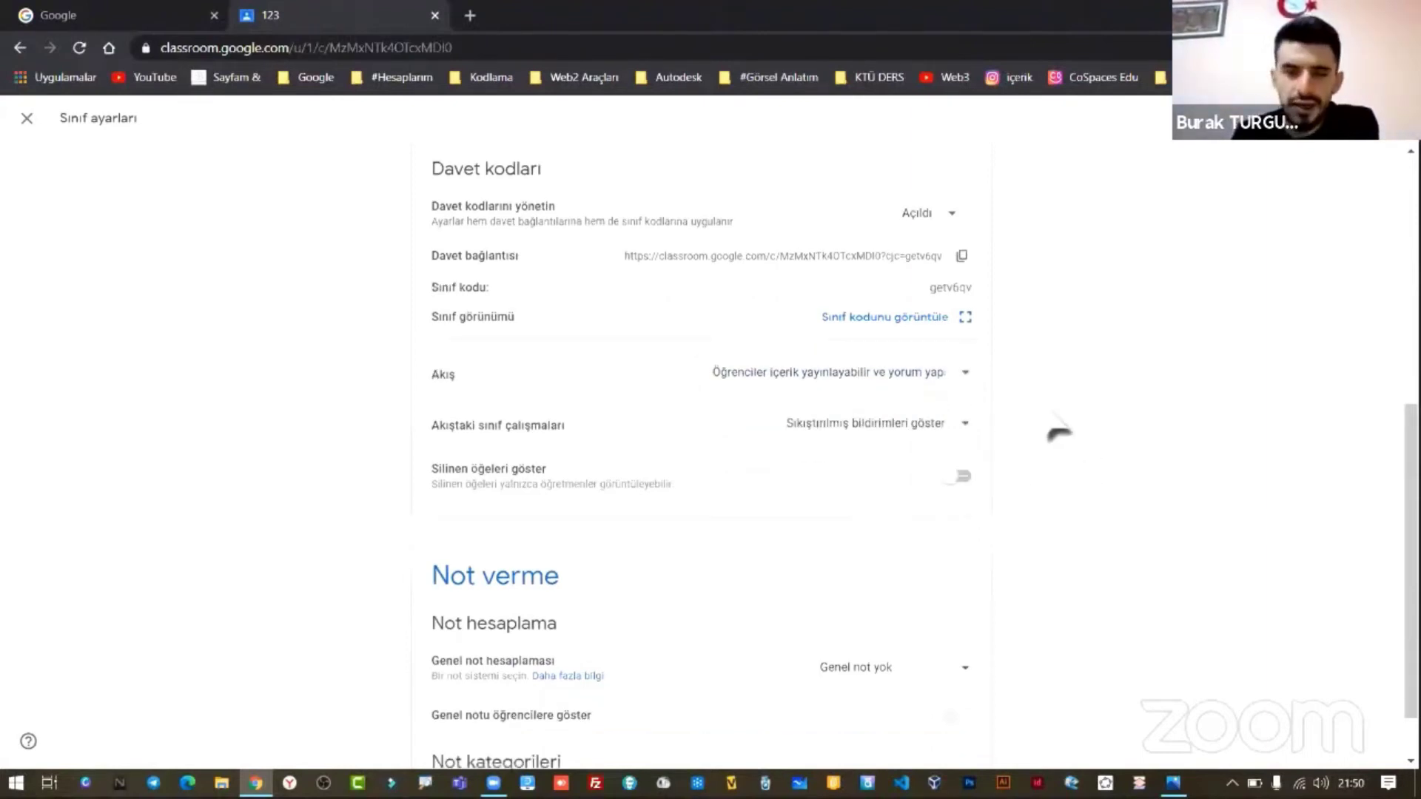
{"action": "scroll", "coordinate": [1059, 433], "scroll_direction": "down", "scroll_amount": 2}
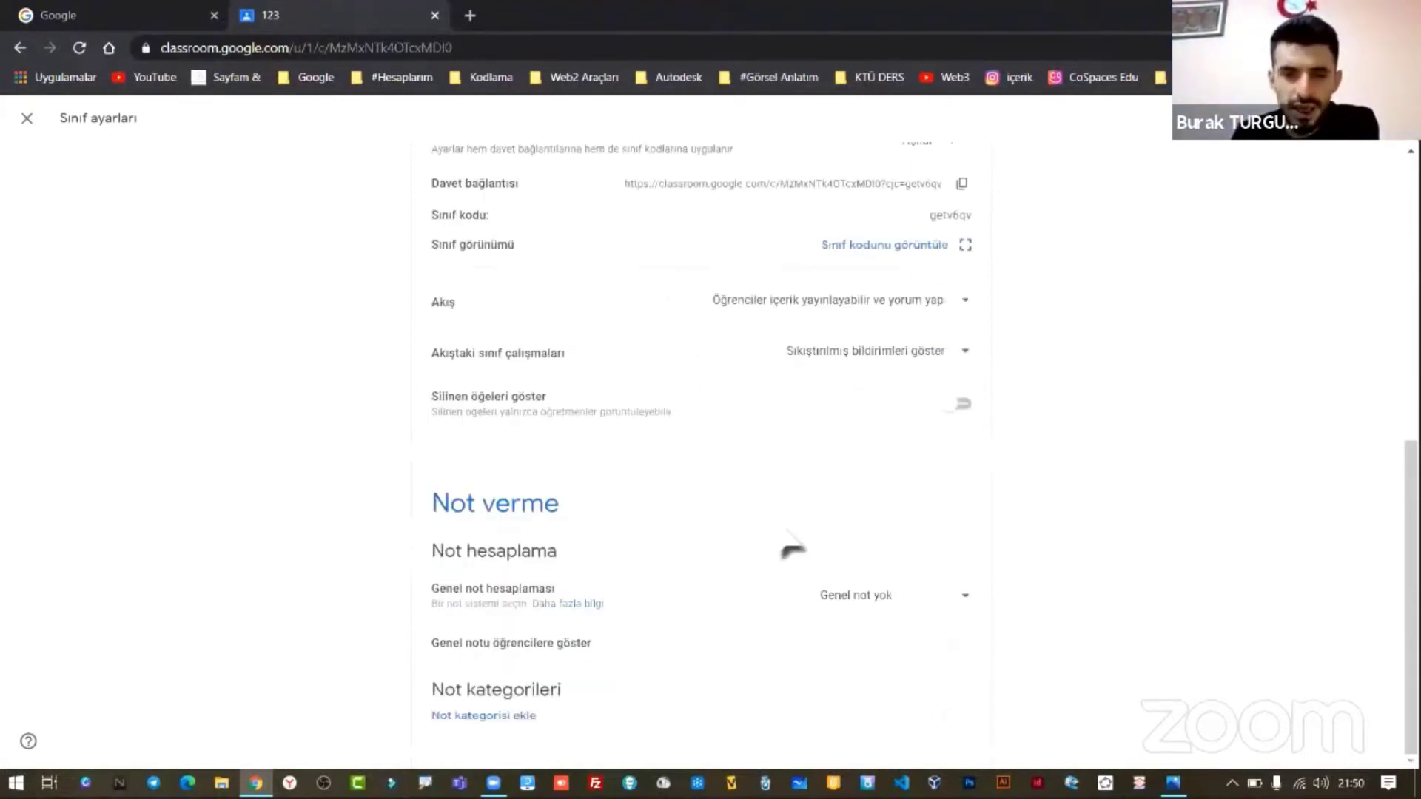
{"action": "scroll", "coordinate": [732, 426], "scroll_direction": "up", "scroll_amount": 10}
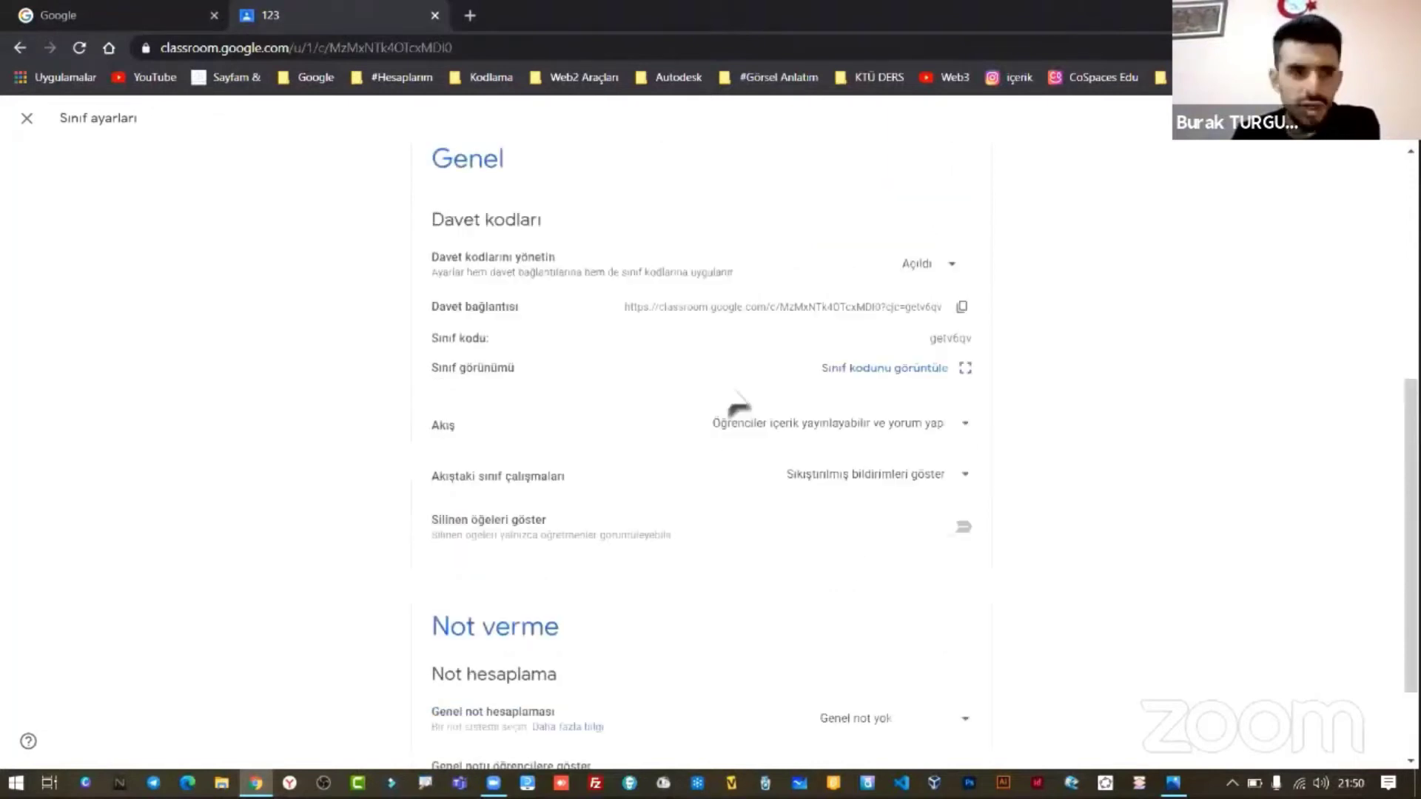
{"action": "left_click", "coordinate": [26, 118]}
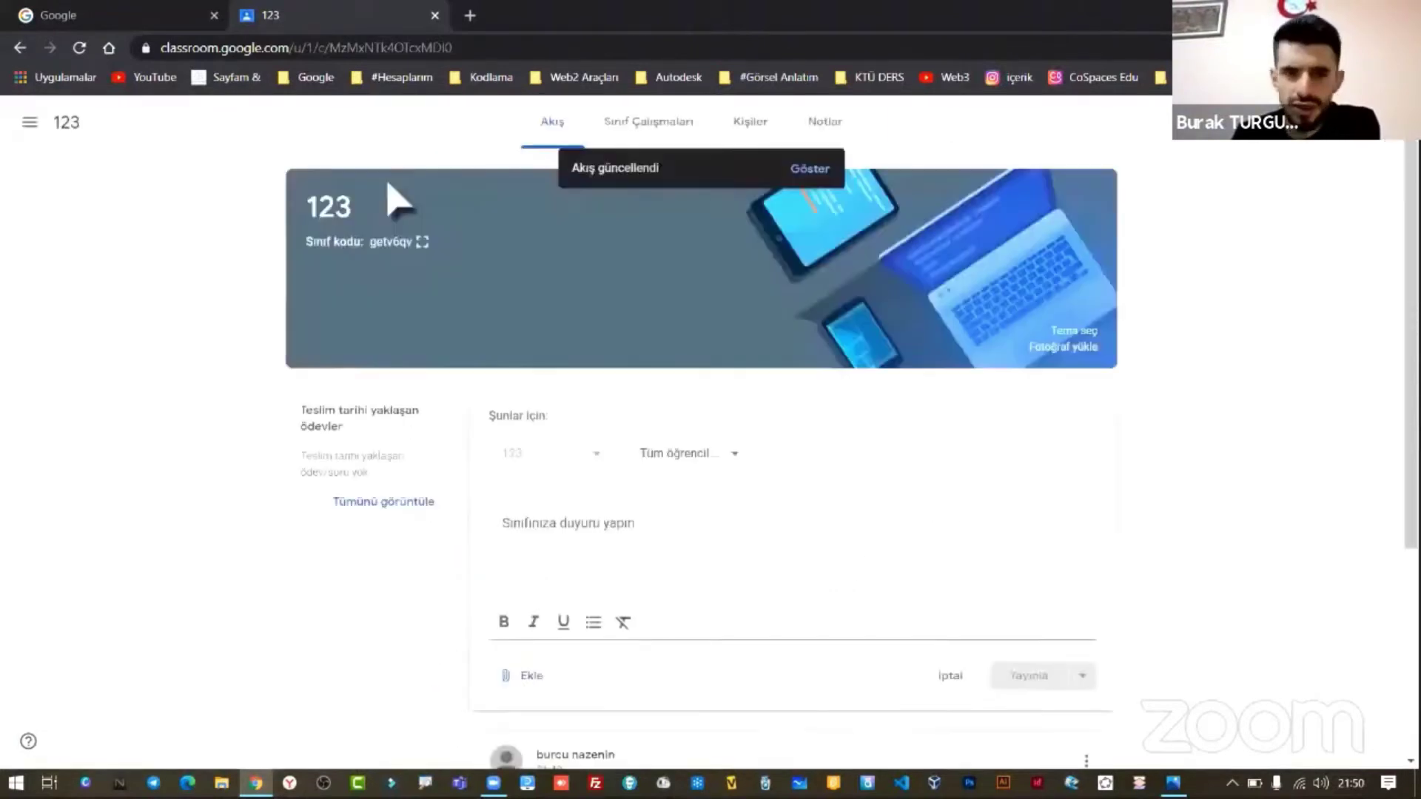
- Discard the empty announcement draft, view the classwork creation options and open the topic form without adding a topic
{"action": "left_click", "coordinate": [631, 122]}
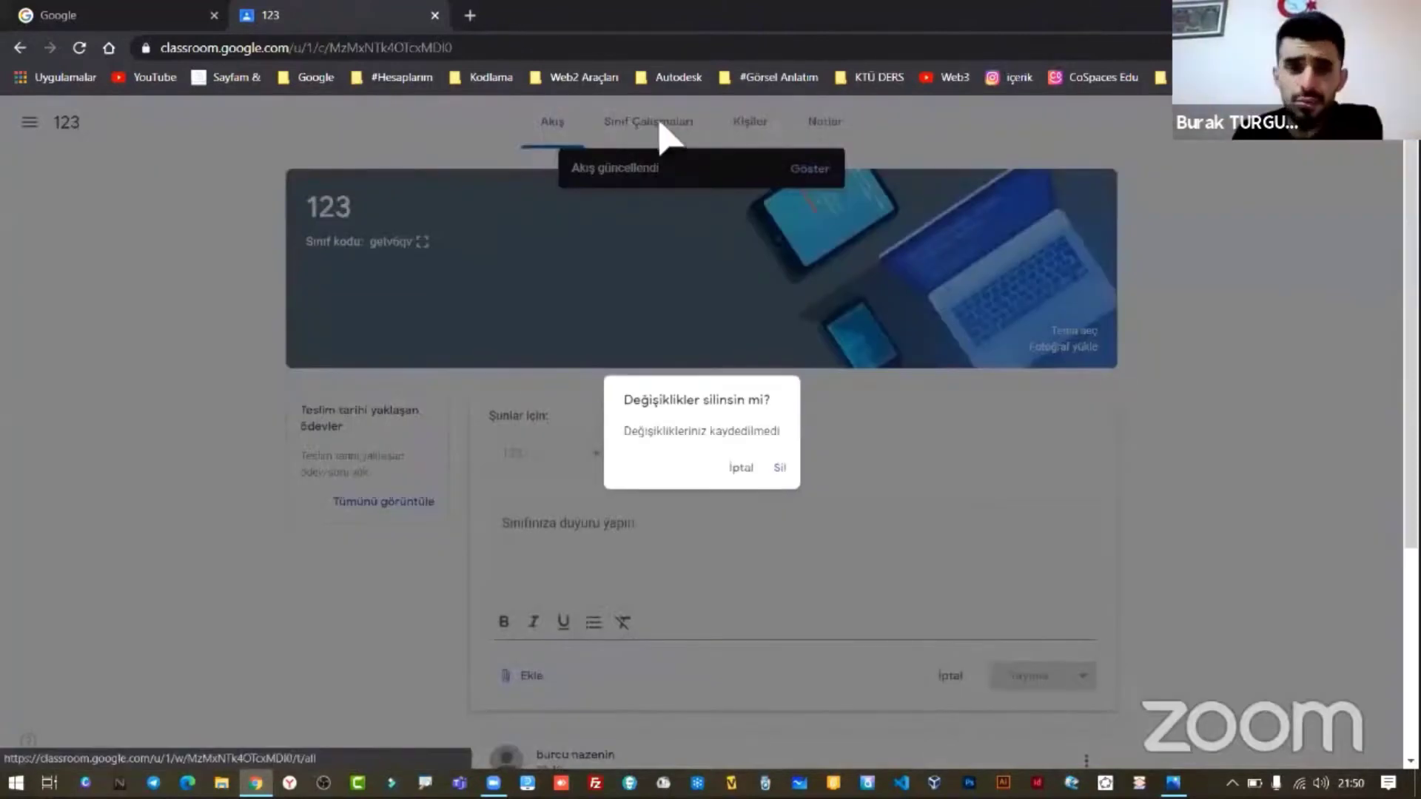
{"action": "key", "text": "Return"}
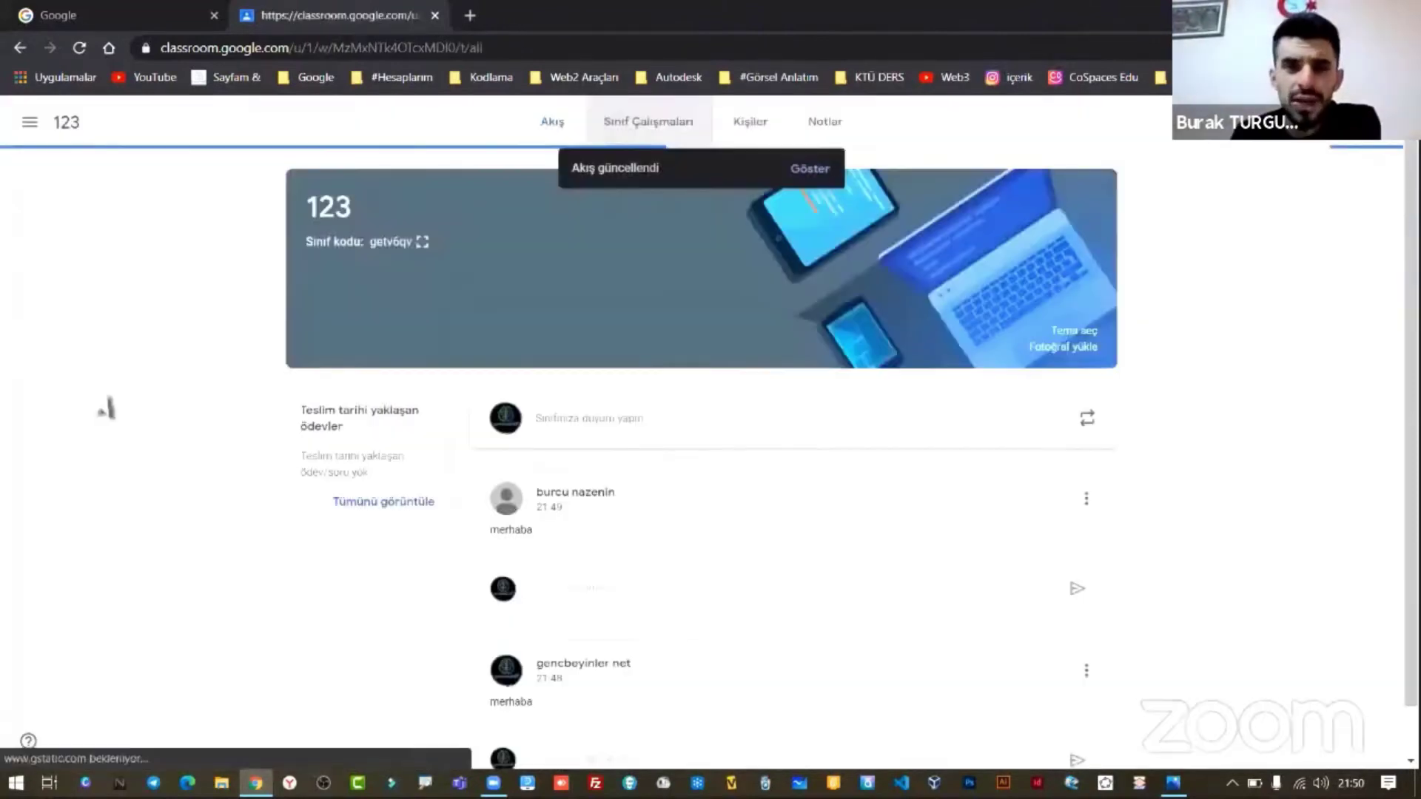
{"action": "left_click", "coordinate": [447, 182]}
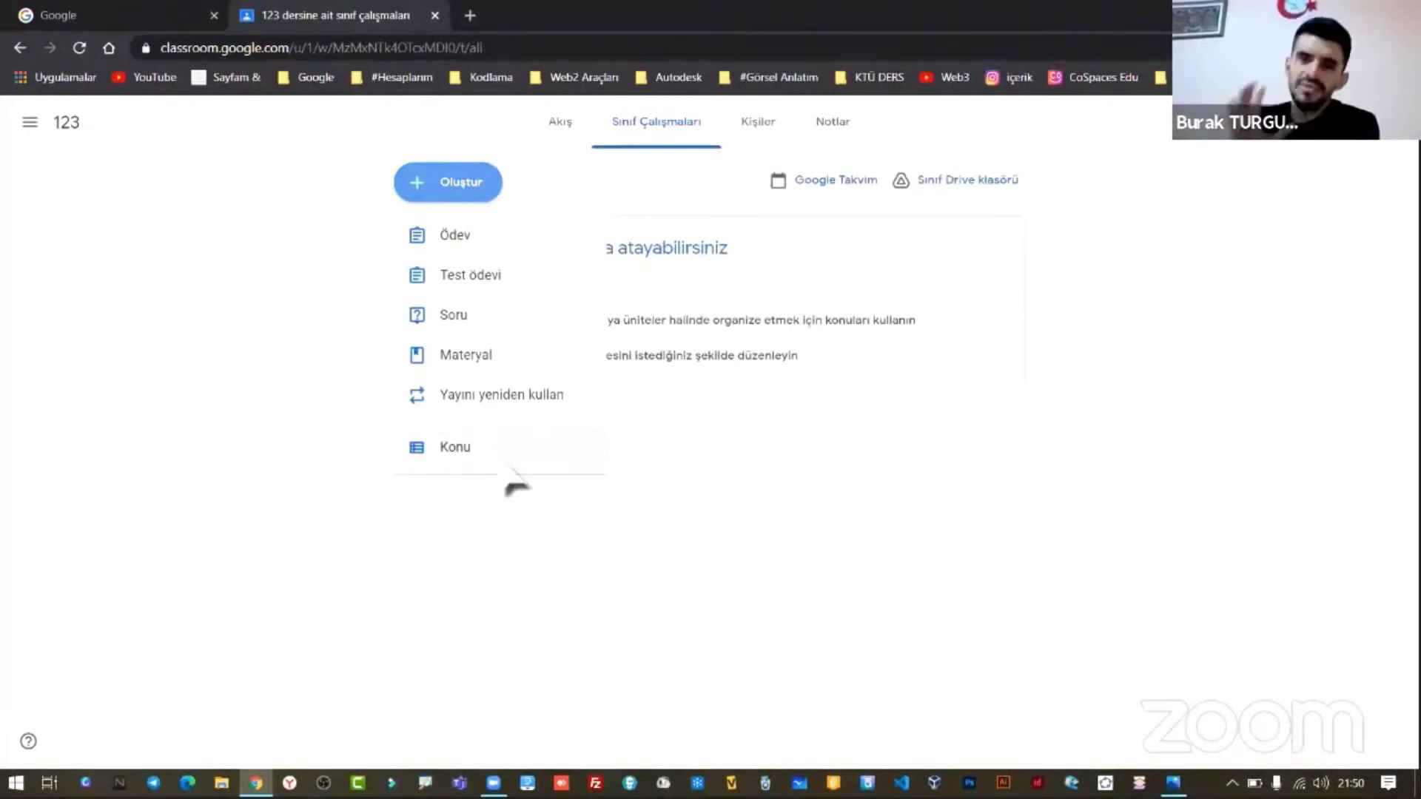
{"action": "left_click", "coordinate": [446, 459]}
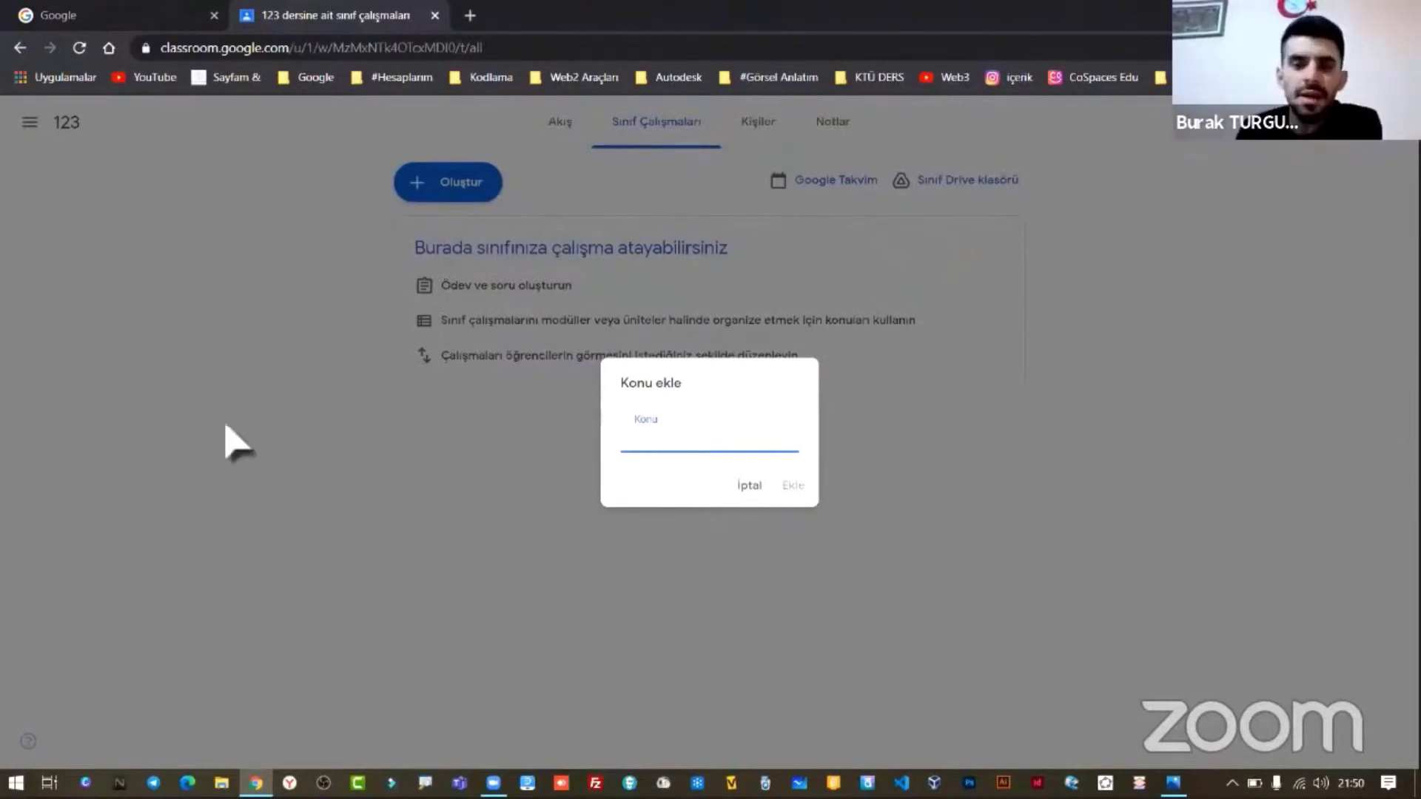
{"action": "left_click", "coordinate": [109, 438]}
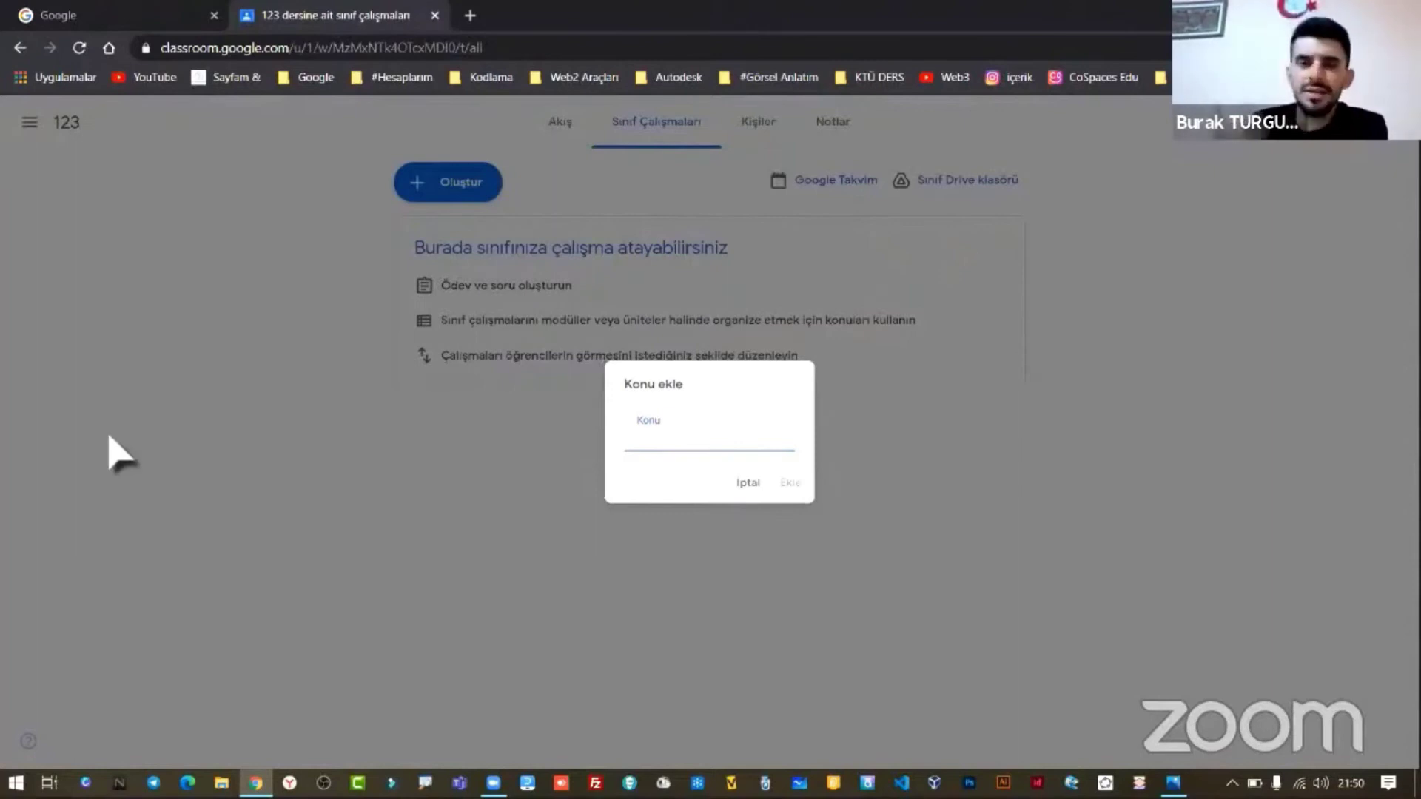
{"action": "left_click", "coordinate": [110, 438]}
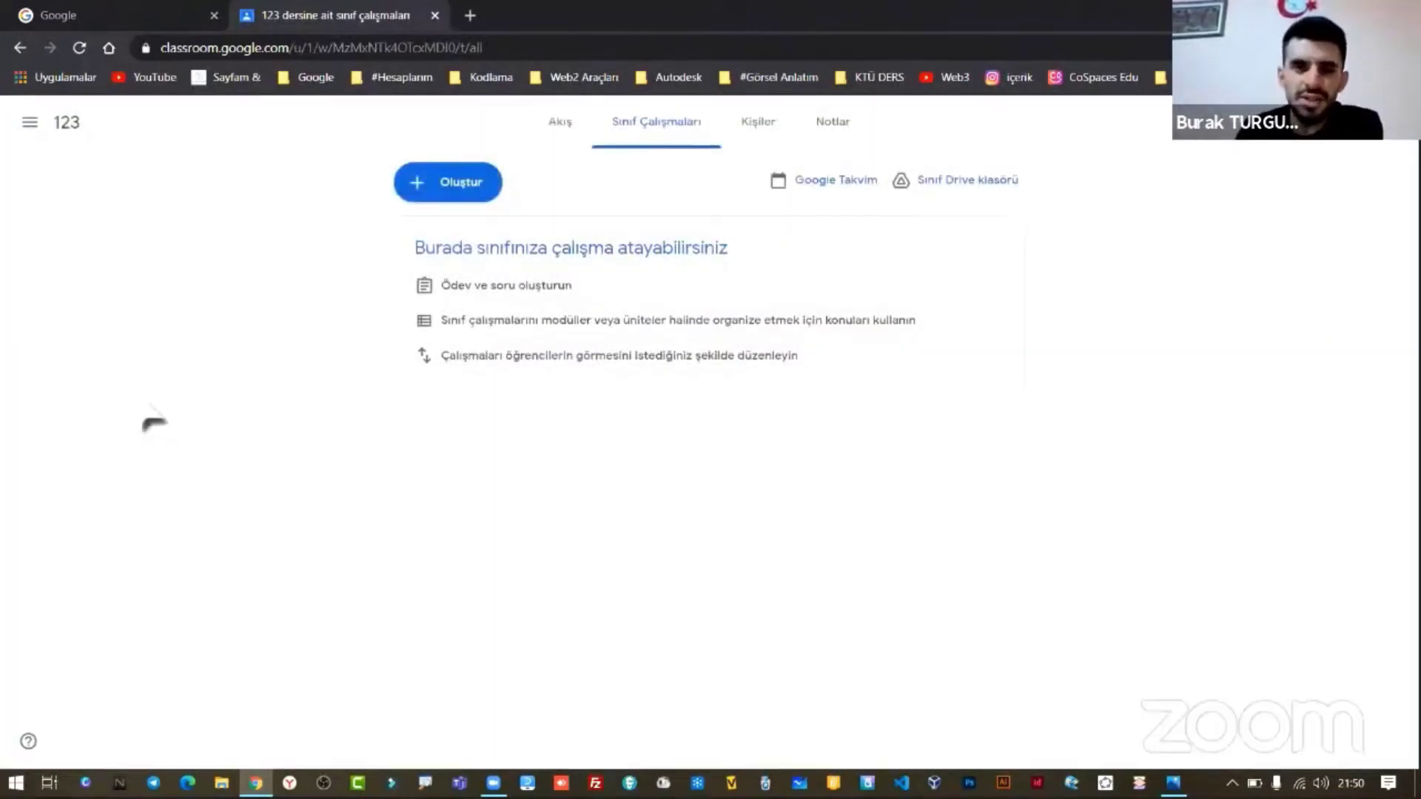
- Review the stream posts, the member list and the gradebook of class 123
{"action": "left_click", "coordinate": [569, 135]}
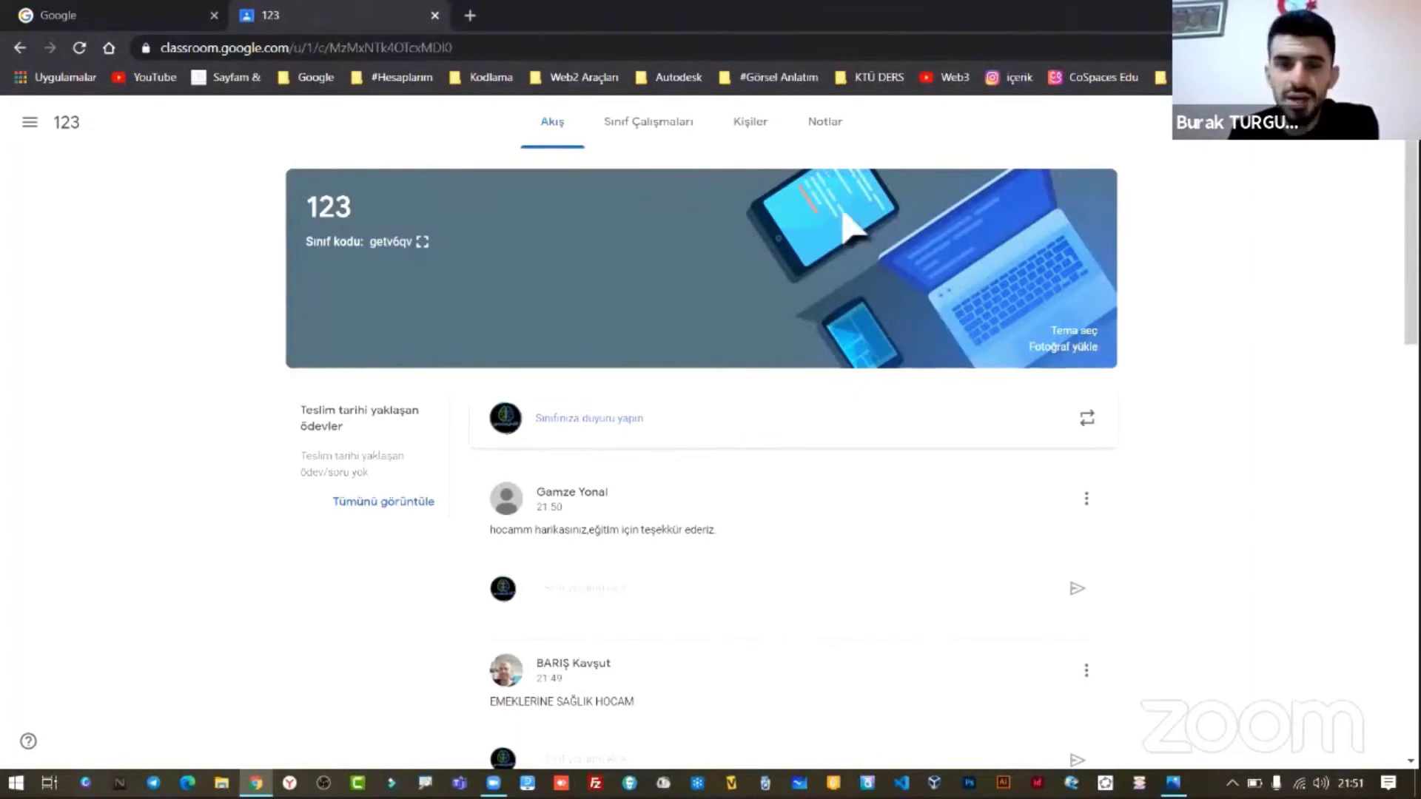
{"action": "left_click", "coordinate": [770, 141]}
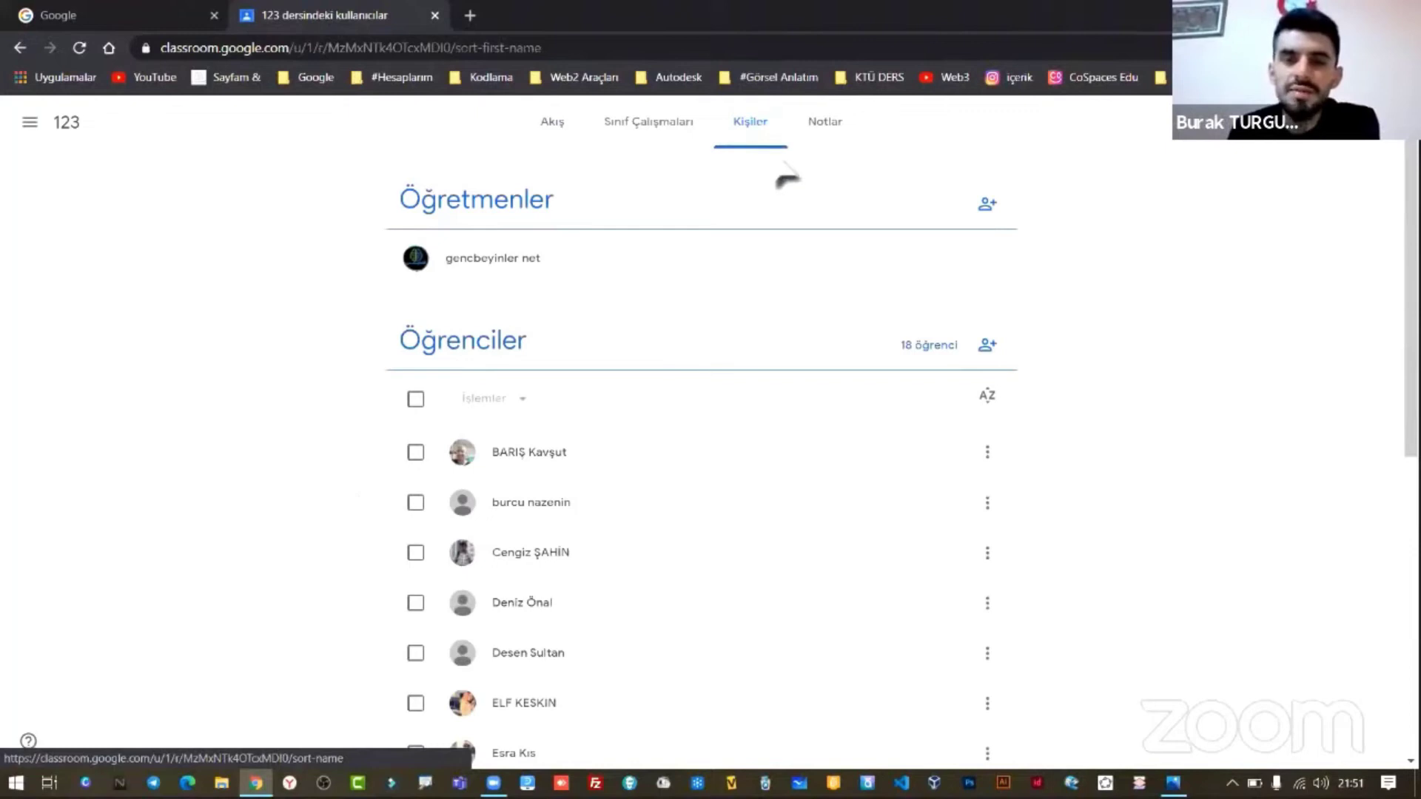
{"action": "left_click", "coordinate": [835, 138]}
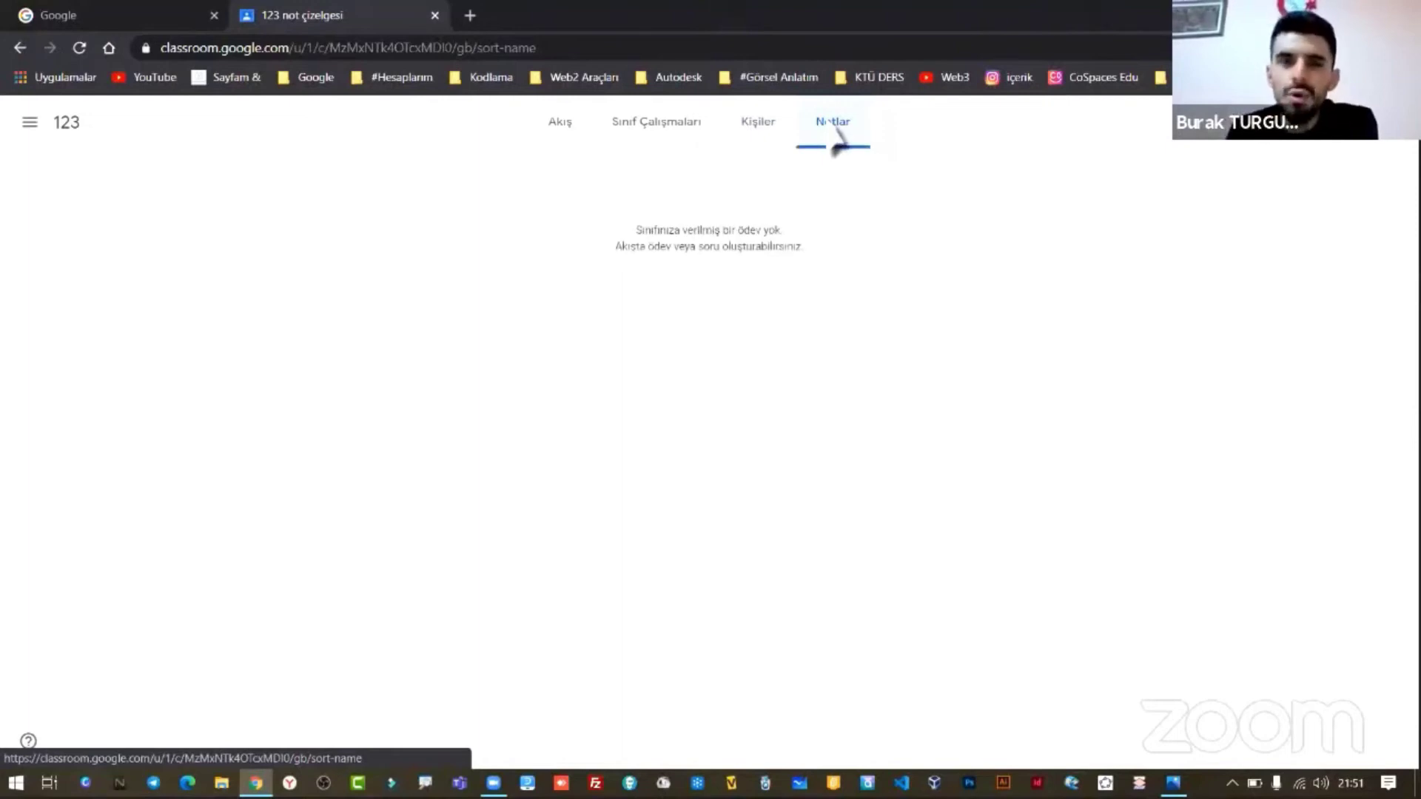
- Start a new assignment in the classwork of class 123 and title it "resim"
{"action": "left_click", "coordinate": [568, 148]}
{"action": "left_click", "coordinate": [655, 132]}
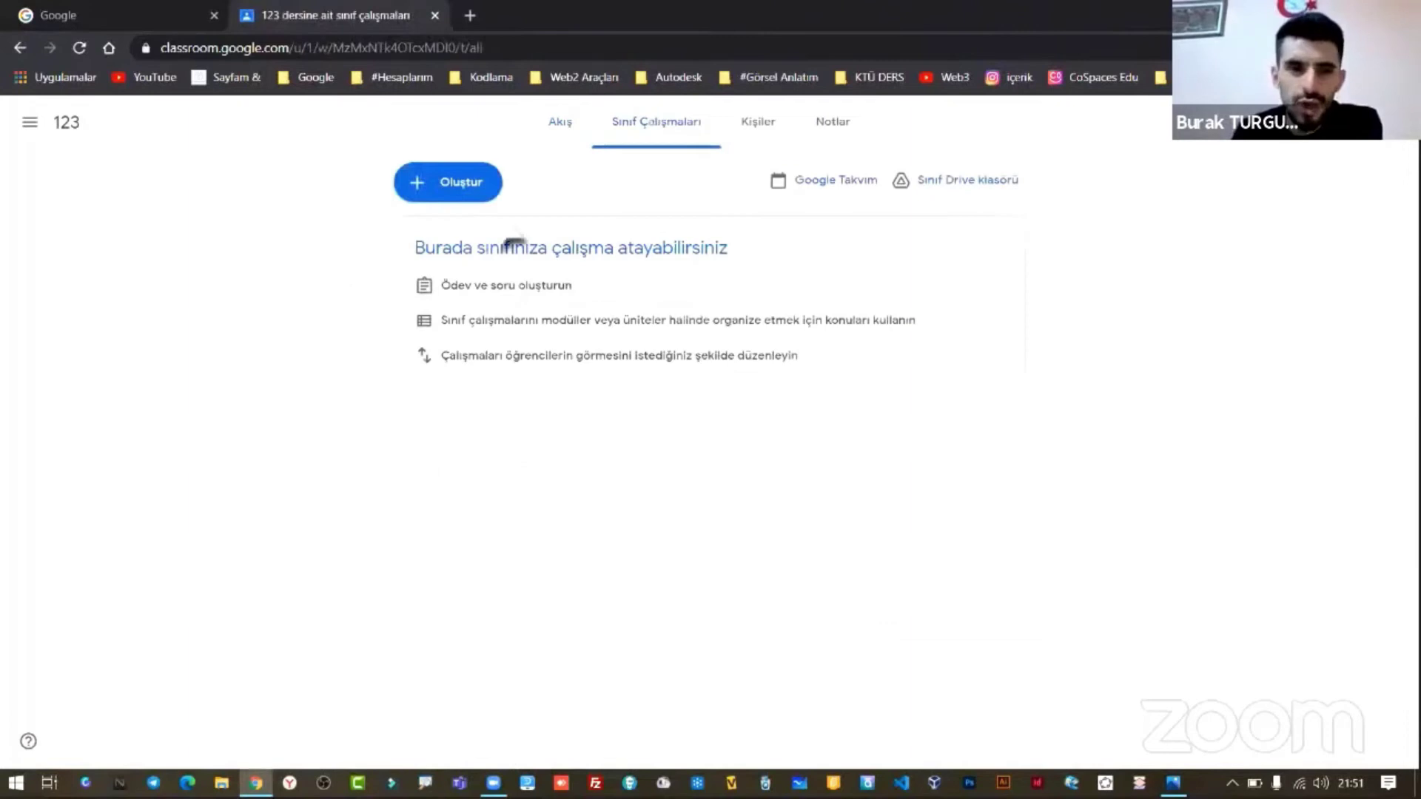
{"action": "left_click", "coordinate": [477, 191]}
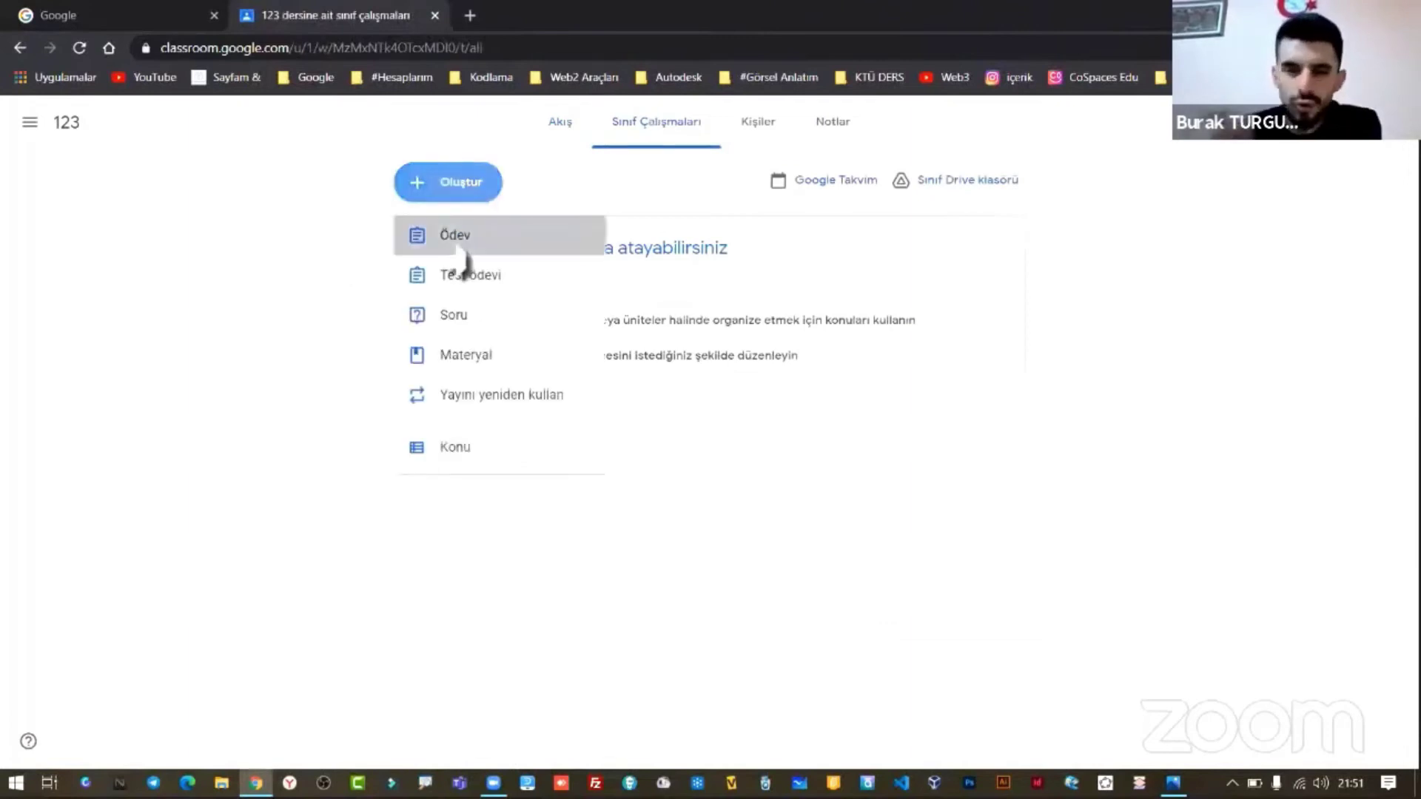
{"action": "left_click", "coordinate": [463, 244]}
{"action": "type", "text": "resim"}
{"action": "left_click", "coordinate": [159, 256]}
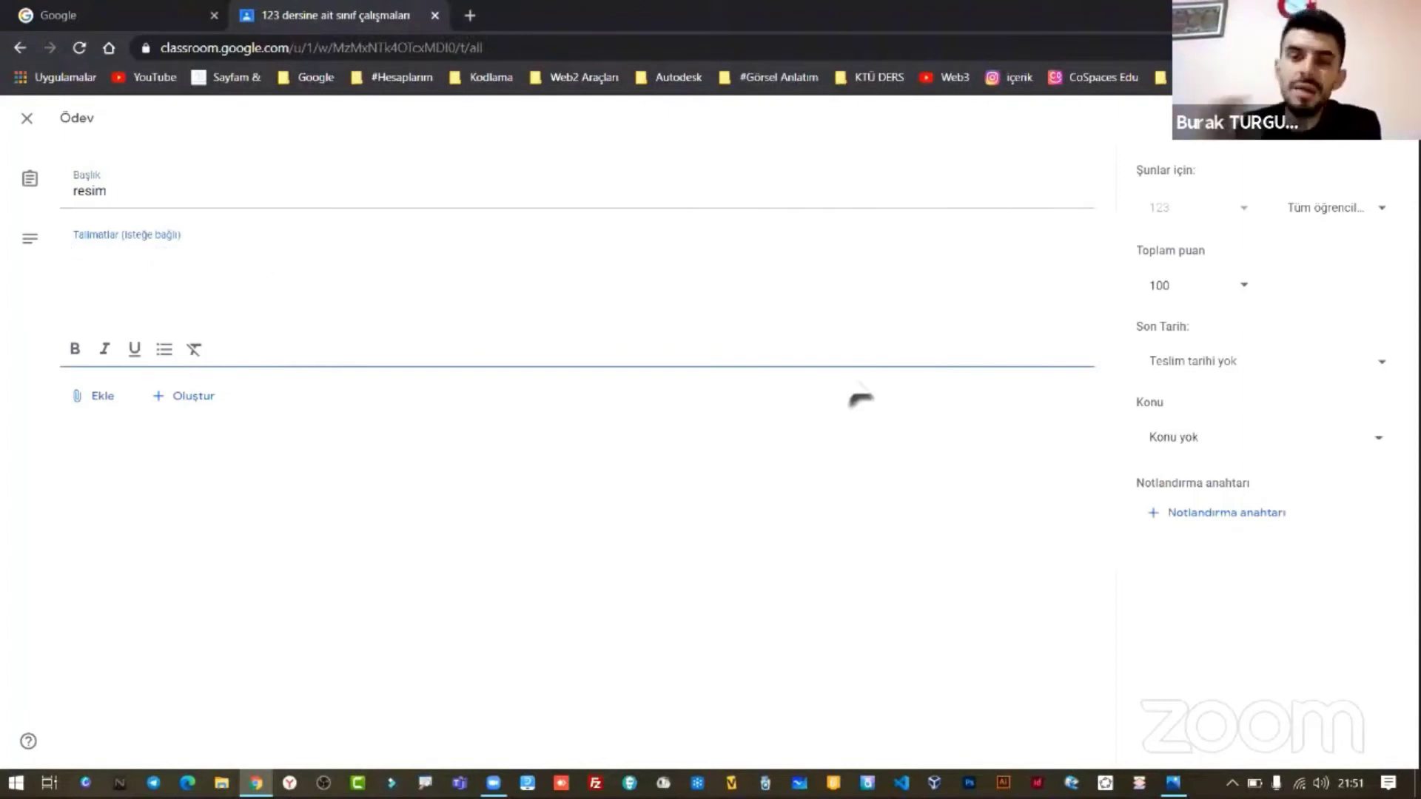
- Set the assignment's due date to 29 April 2021, keep the total at 100 points and view the topic choices
{"action": "left_click", "coordinate": [1171, 294]}
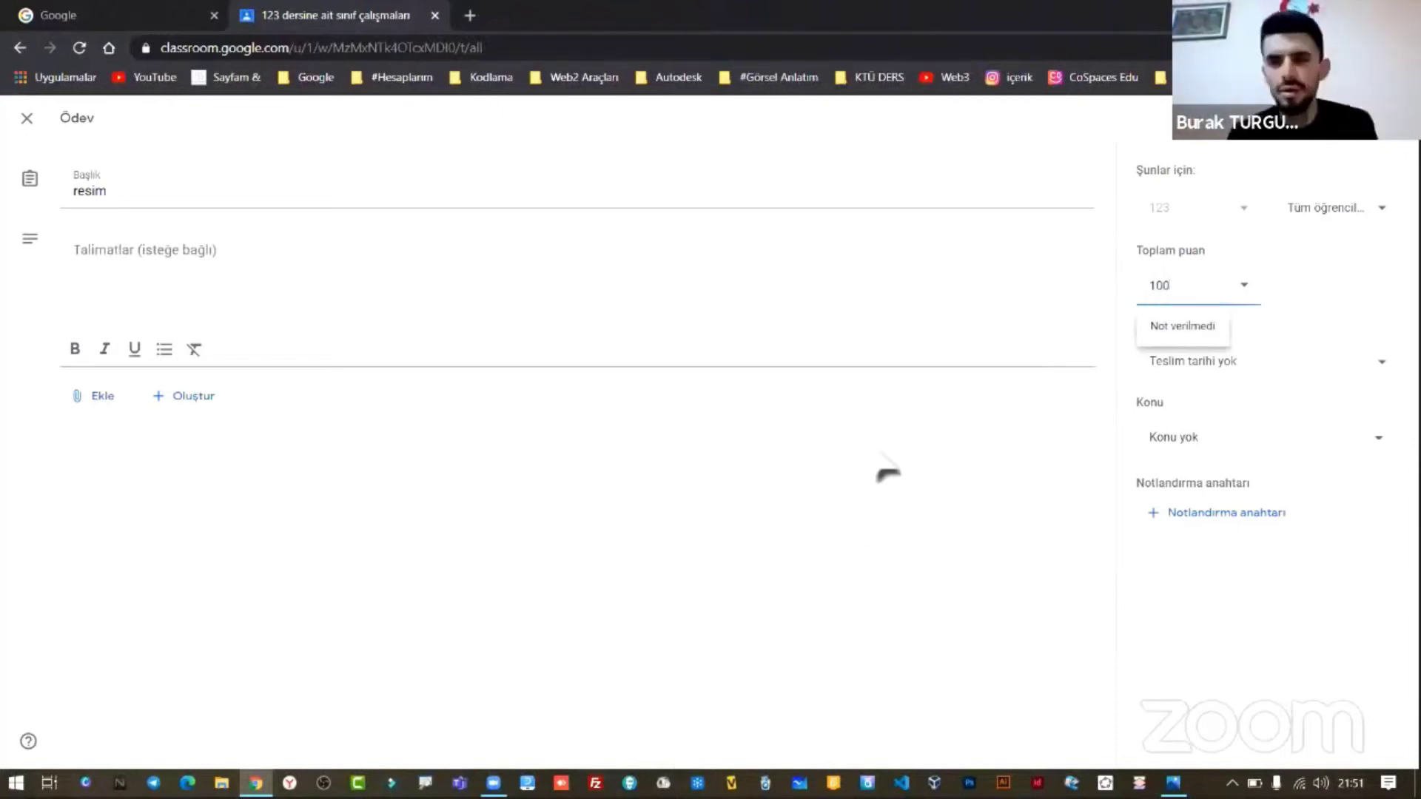
{"action": "left_click", "coordinate": [1211, 374]}
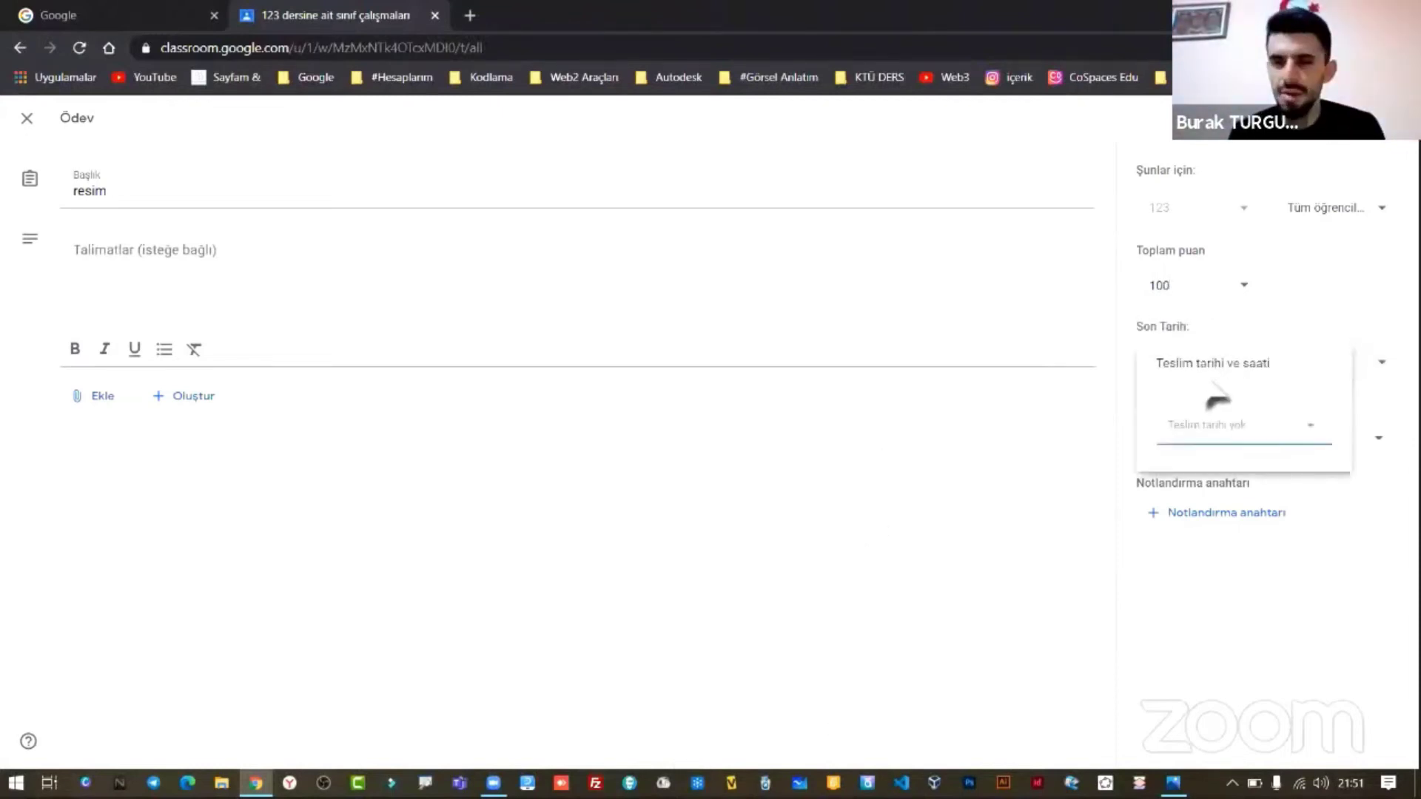
{"action": "left_click", "coordinate": [1238, 438]}
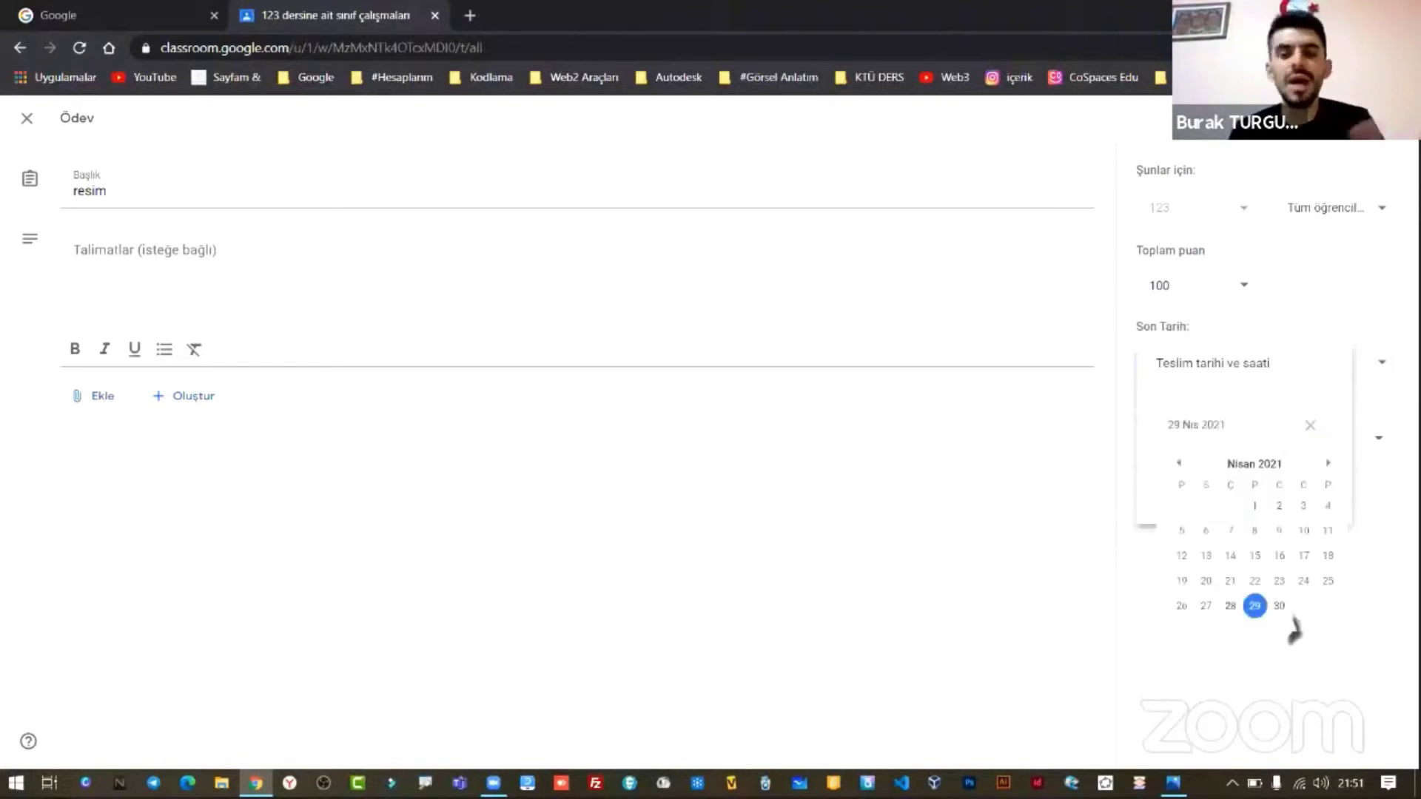
{"action": "left_click", "coordinate": [1020, 493]}
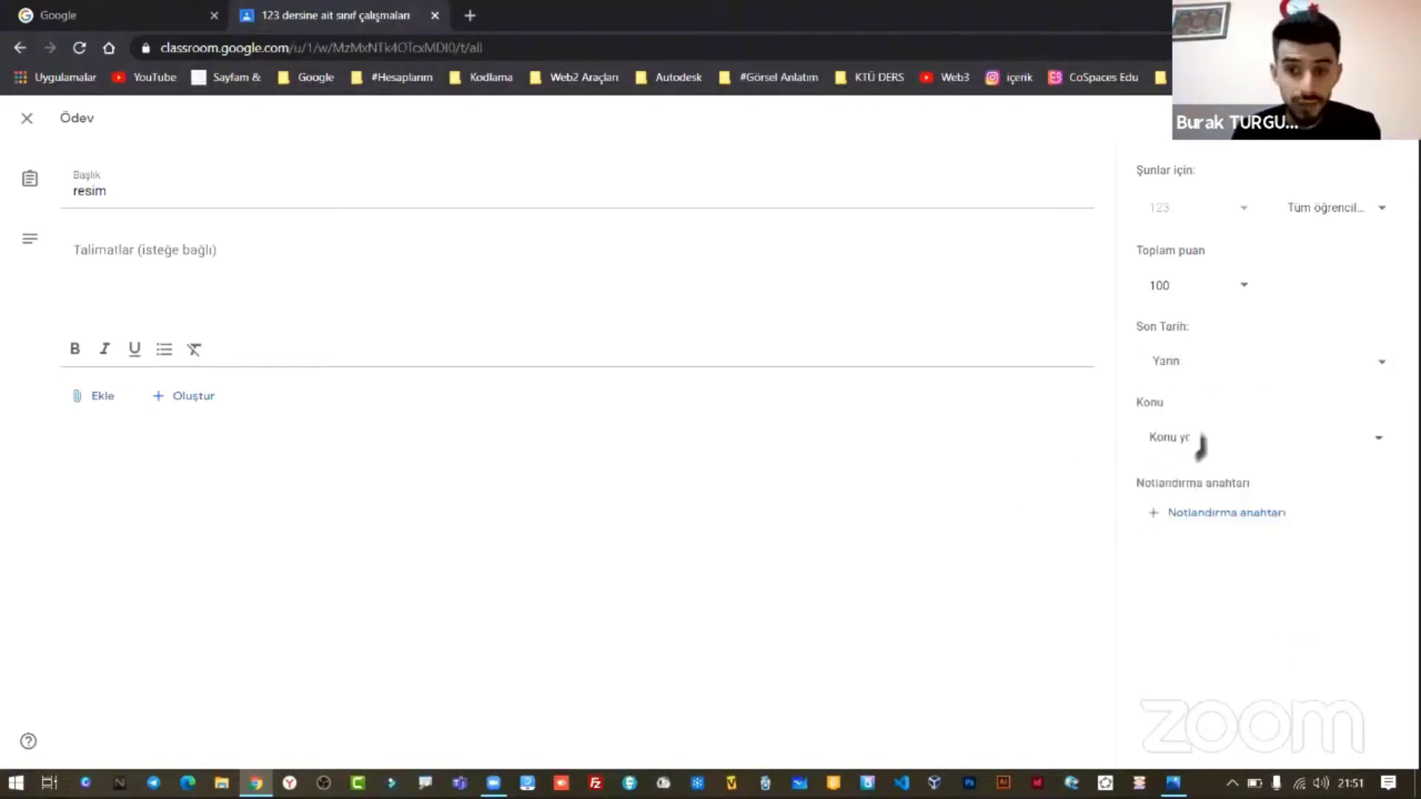
{"action": "left_click", "coordinate": [1205, 450]}
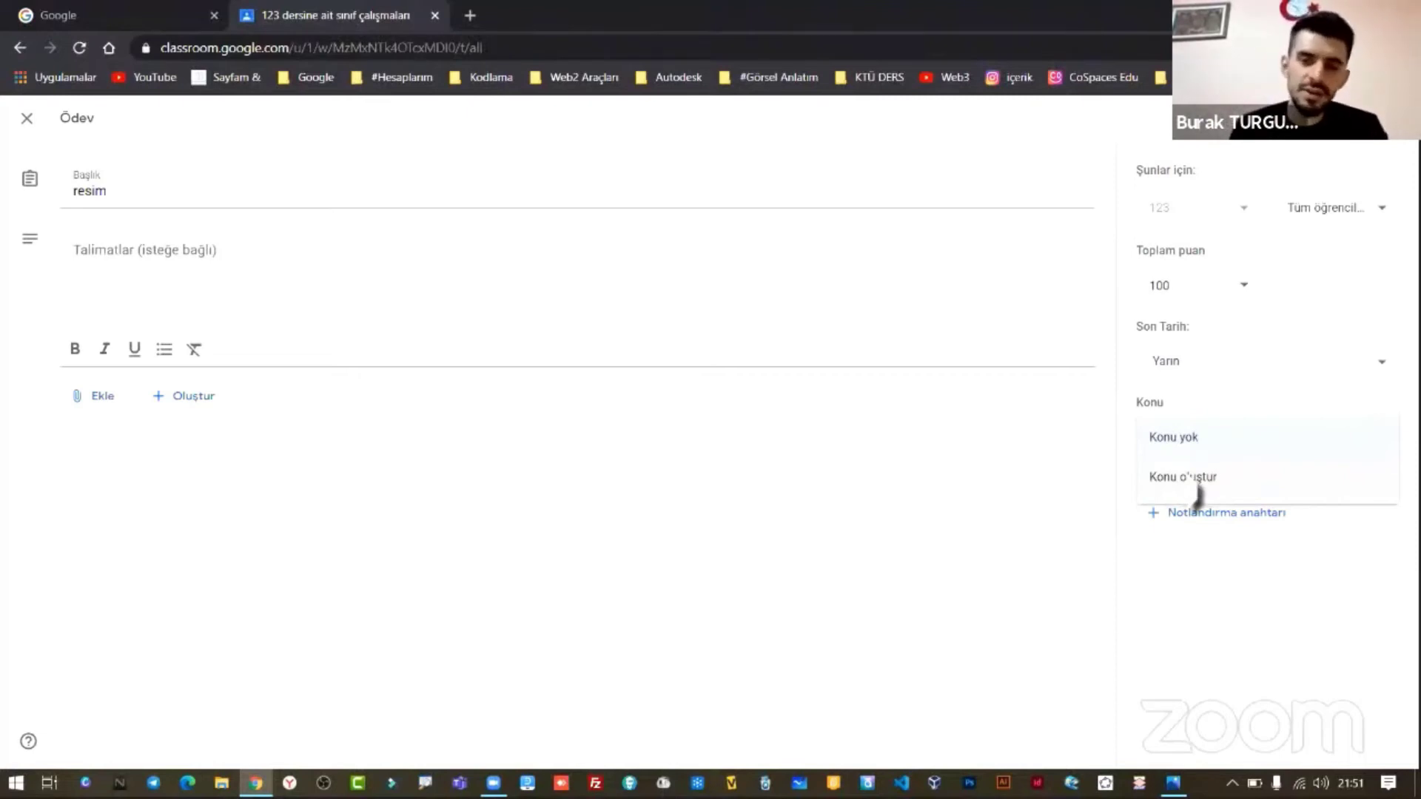
{"action": "left_click", "coordinate": [1228, 518]}
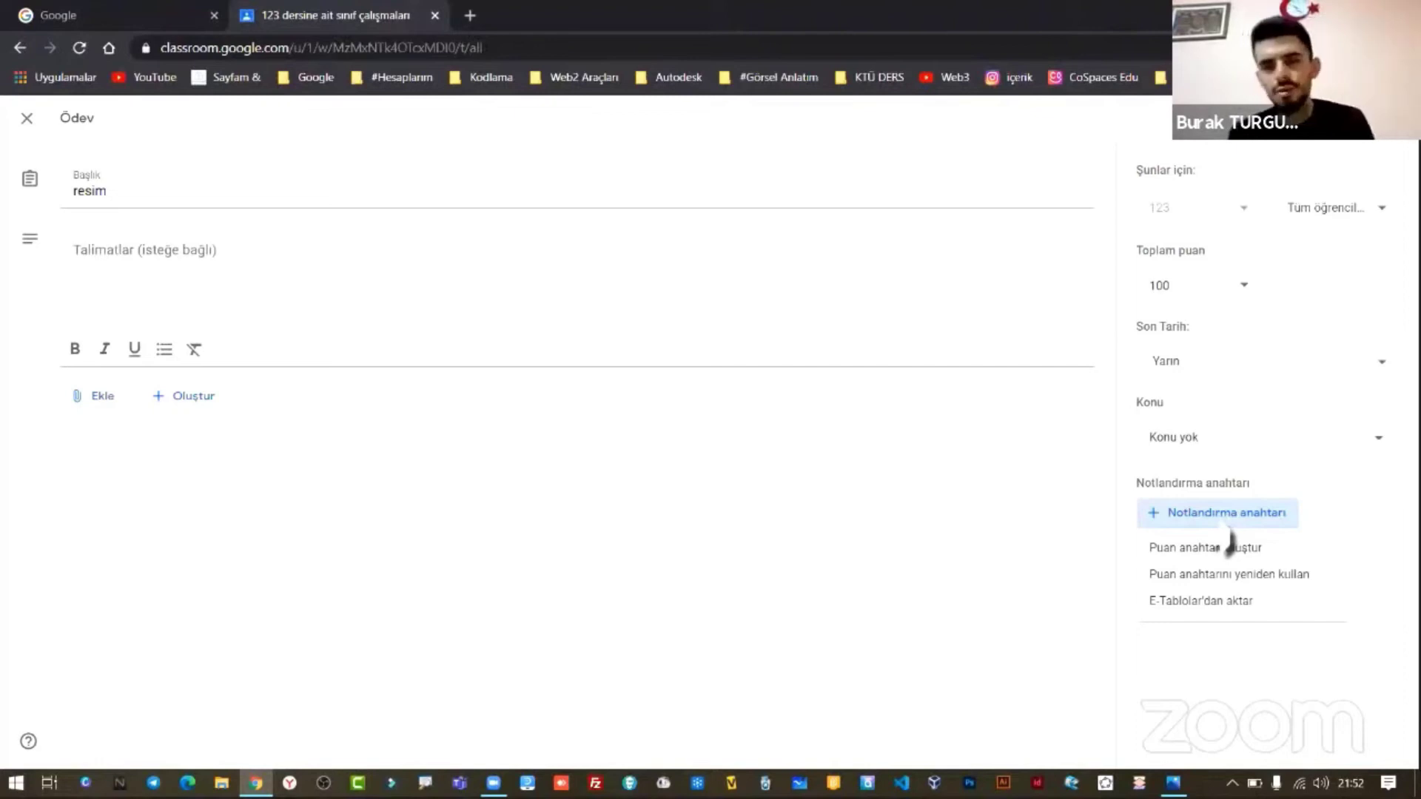
{"action": "left_click", "coordinate": [1198, 552]}
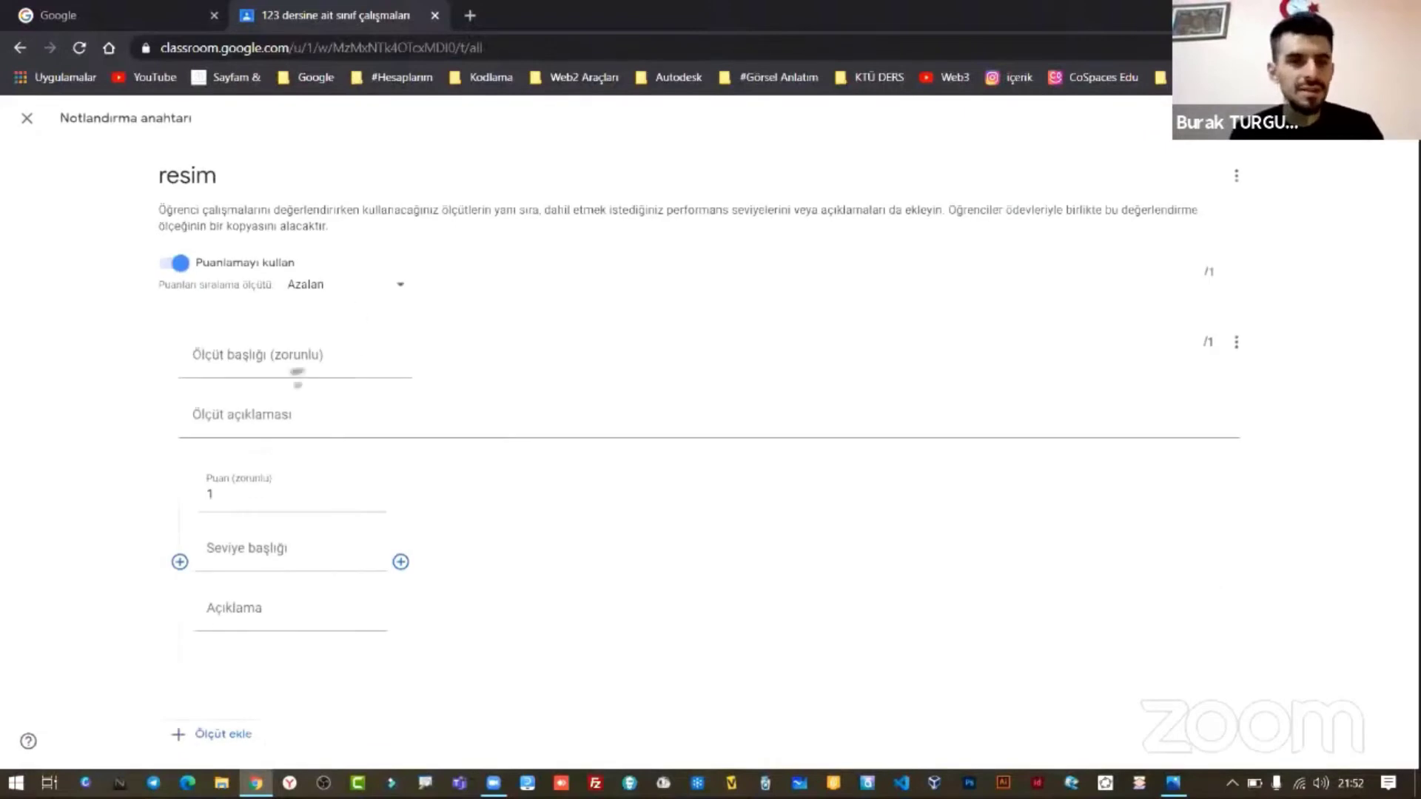
{"action": "left_click", "coordinate": [265, 492]}
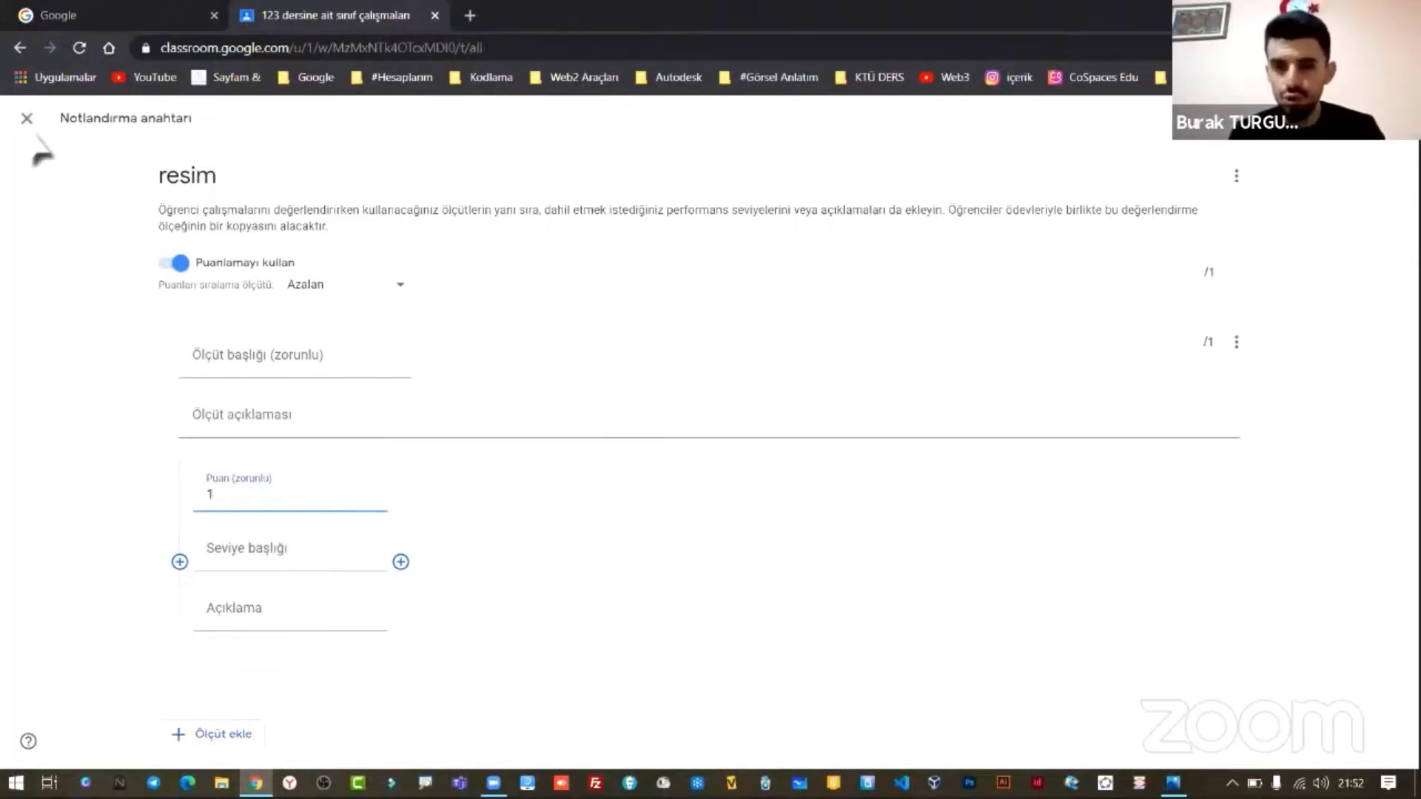
{"action": "left_click", "coordinate": [28, 119]}
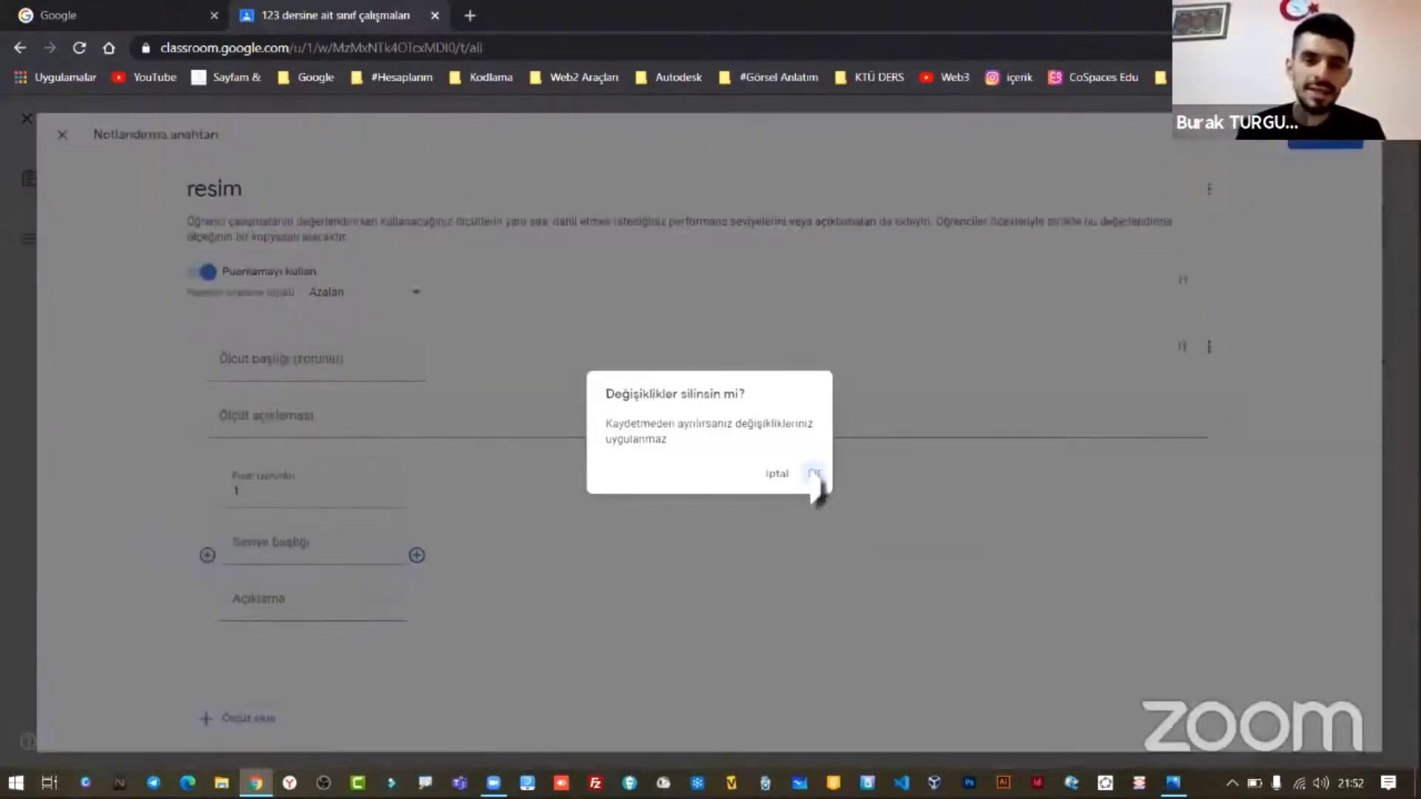
{"action": "left_click", "coordinate": [819, 476]}
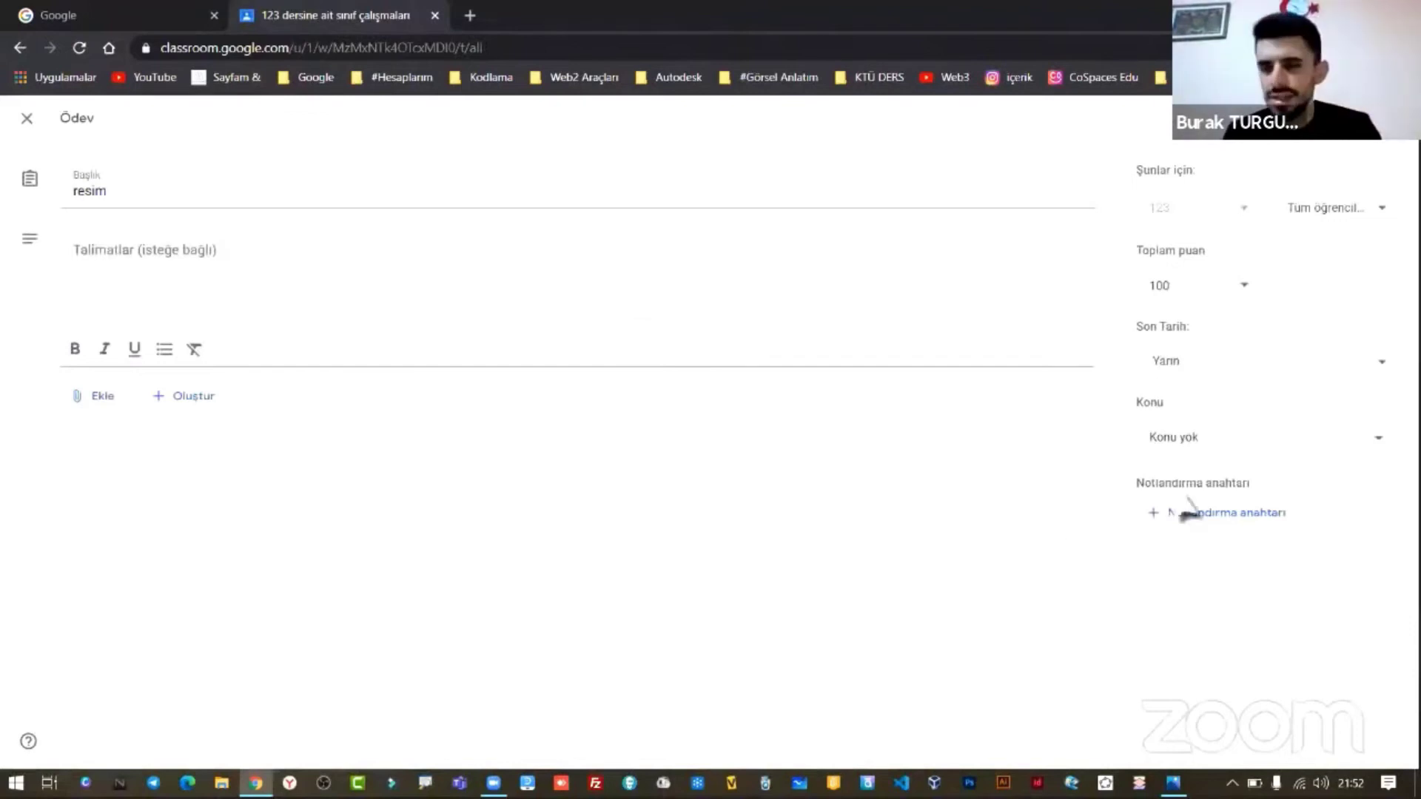
- Create a rubric for the assignment with a first criterion titled "birinci" worth 50 points
{"action": "left_click", "coordinate": [1202, 515]}
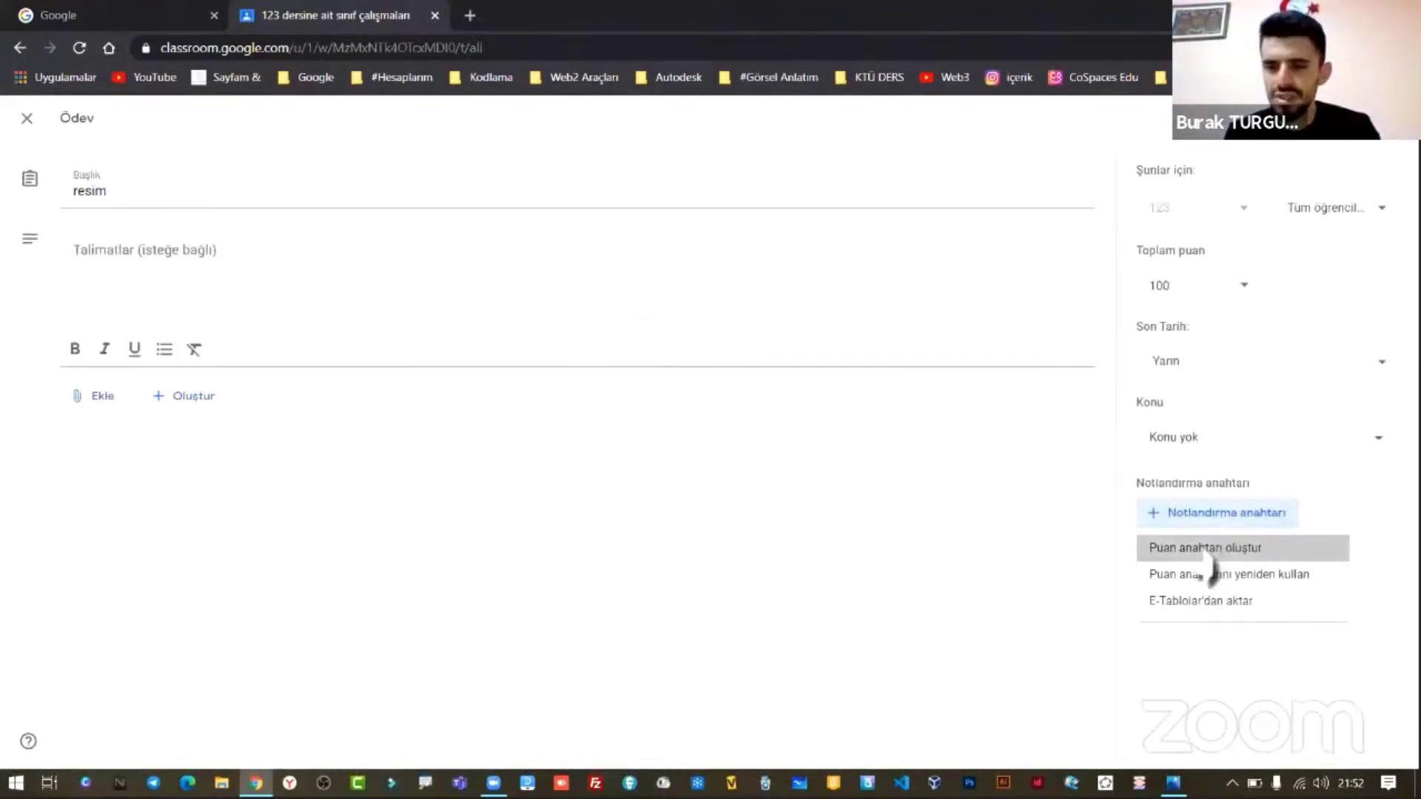
{"action": "left_click", "coordinate": [1207, 549]}
{"action": "left_click", "coordinate": [247, 368]}
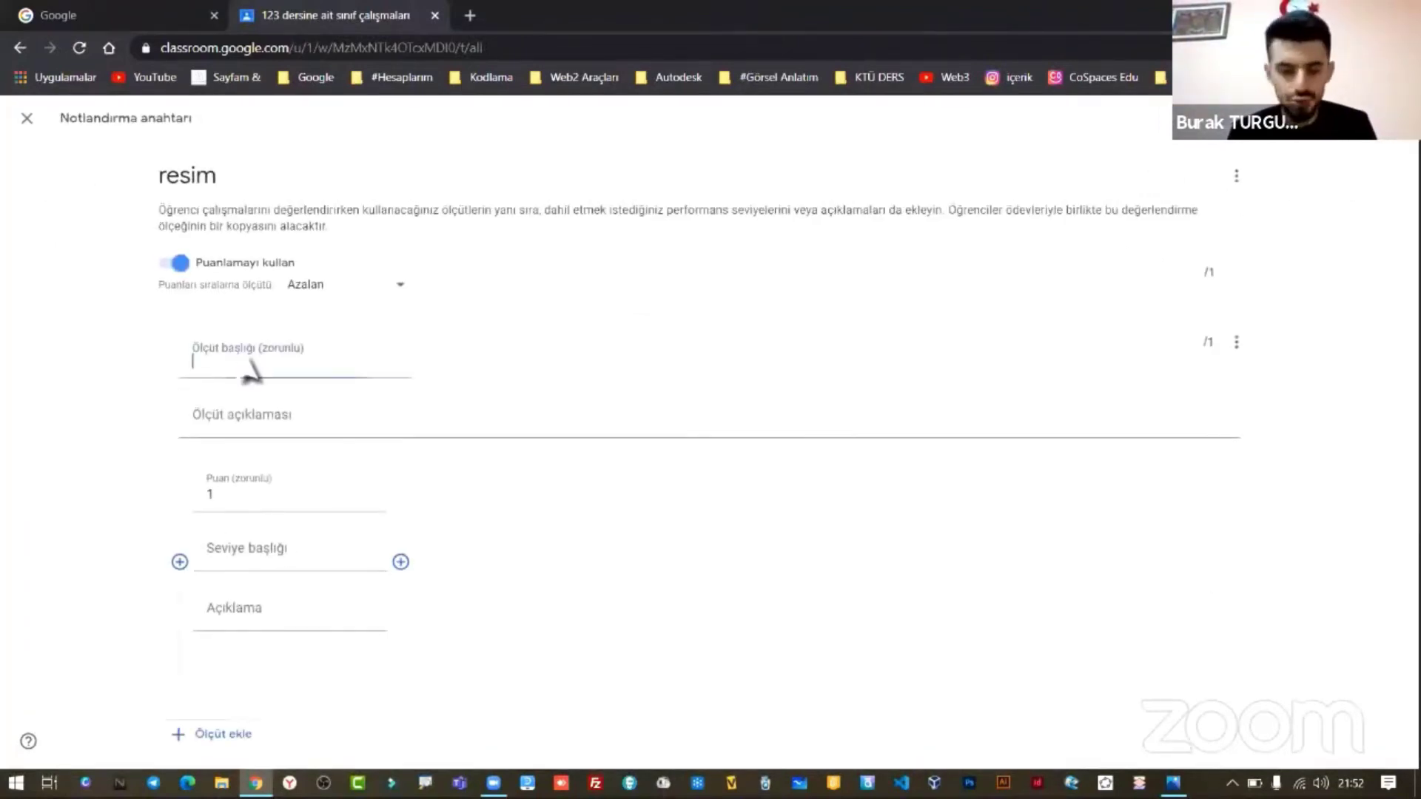
{"action": "type", "text": "birinci"}
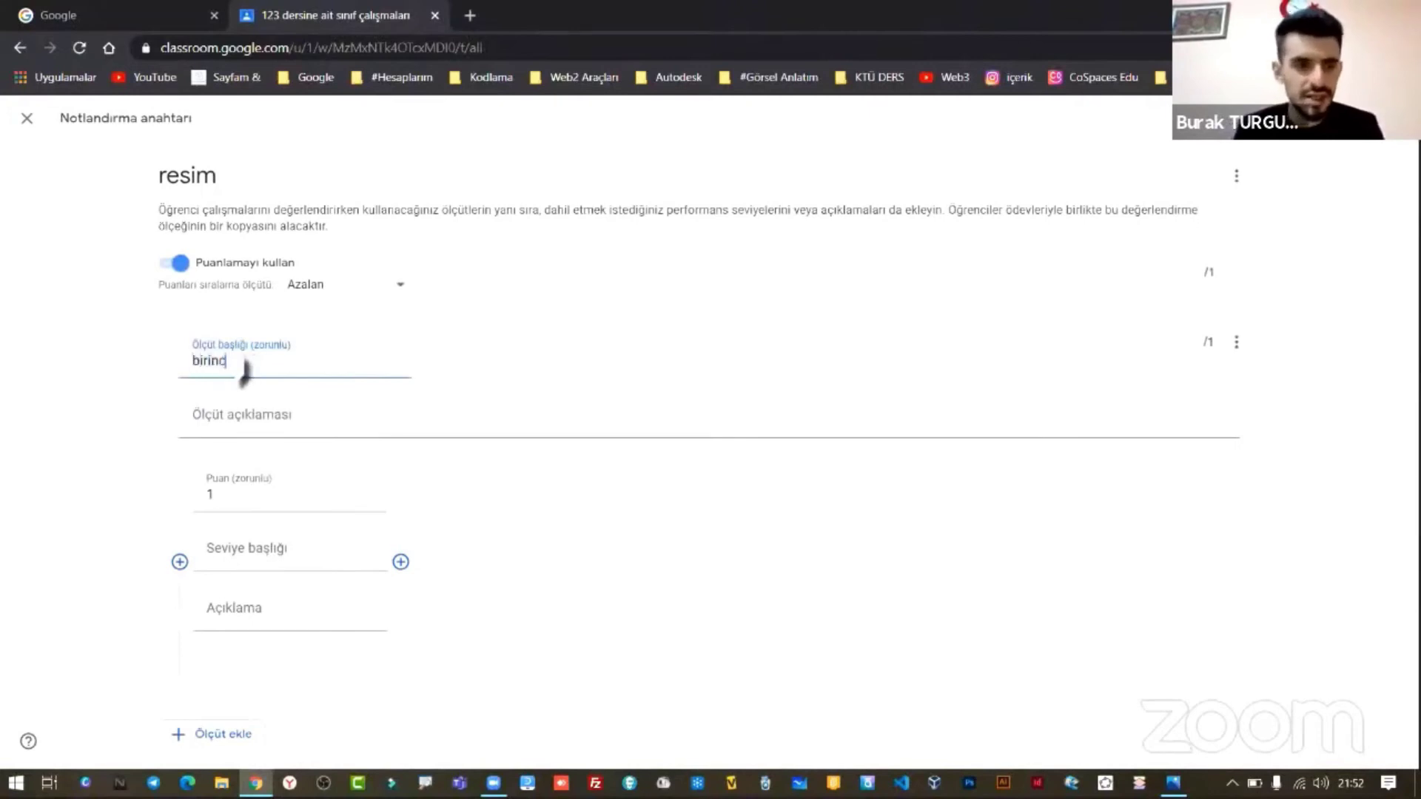
{"action": "left_click", "coordinate": [255, 419]}
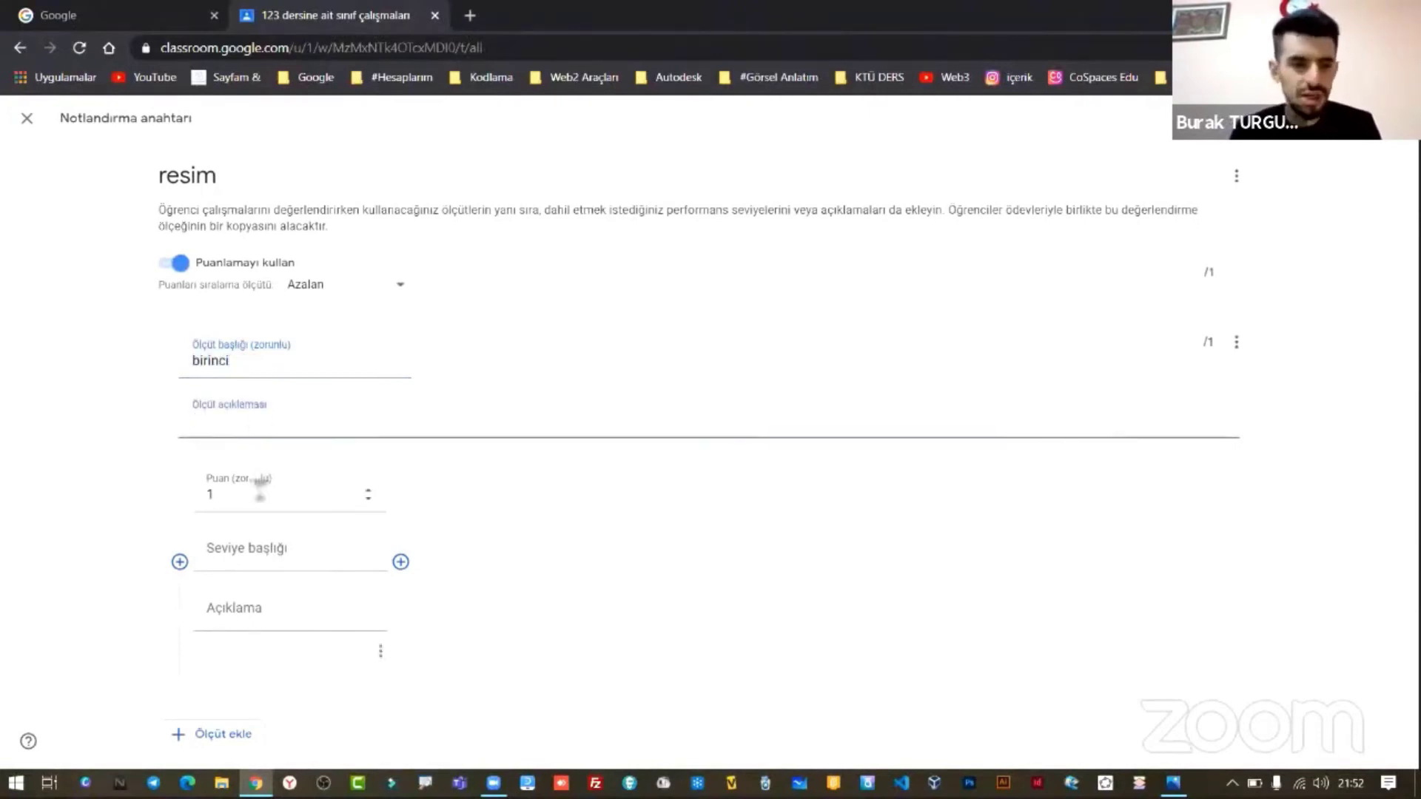
{"action": "left_click", "coordinate": [259, 491]}
{"action": "key", "text": "BackSpace"}
{"action": "type", "text": "50"}
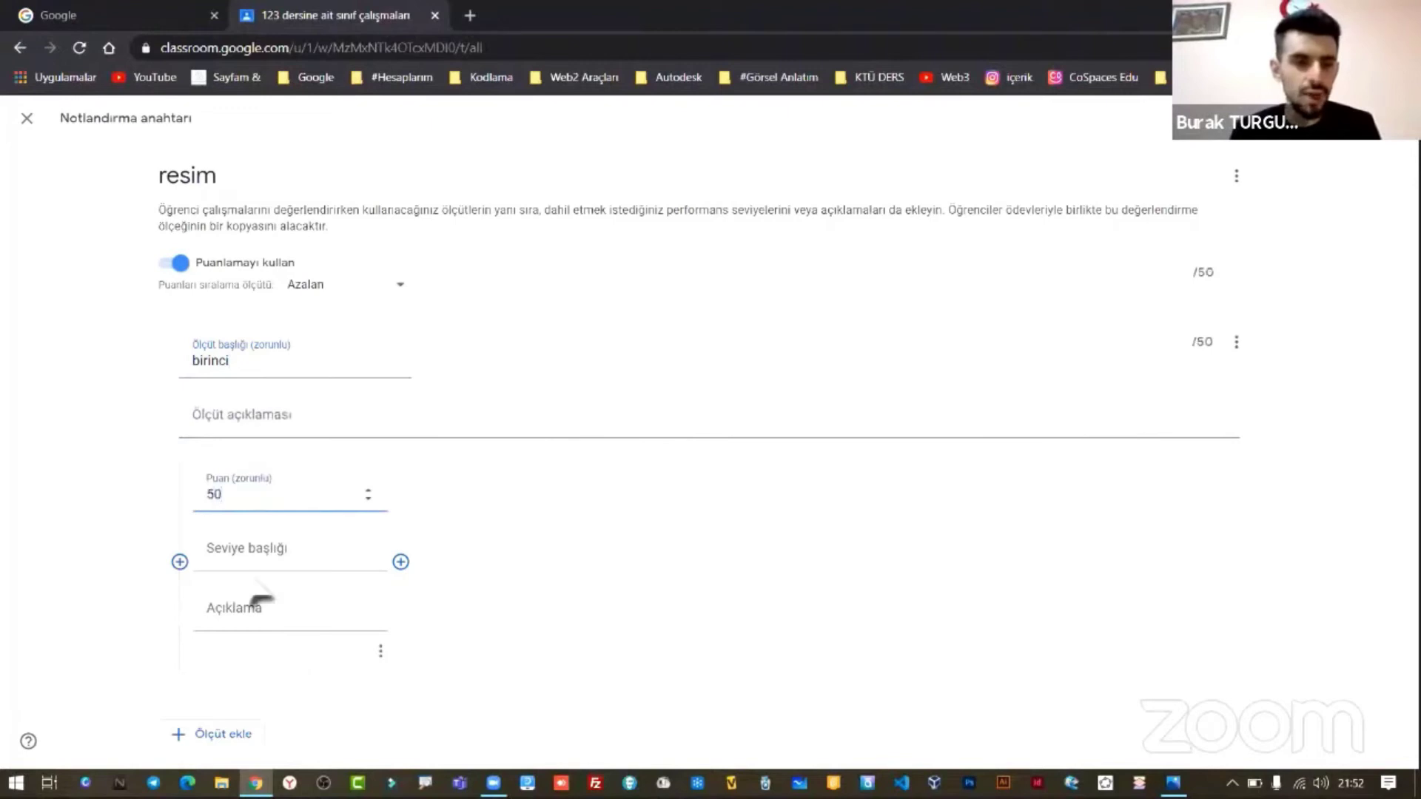
- Add a second rubric criterion titled "ikinci" worth 50 points and save the rubric to the assignment
{"action": "left_click", "coordinate": [241, 737]}
{"action": "type", "text": "ikinci"}
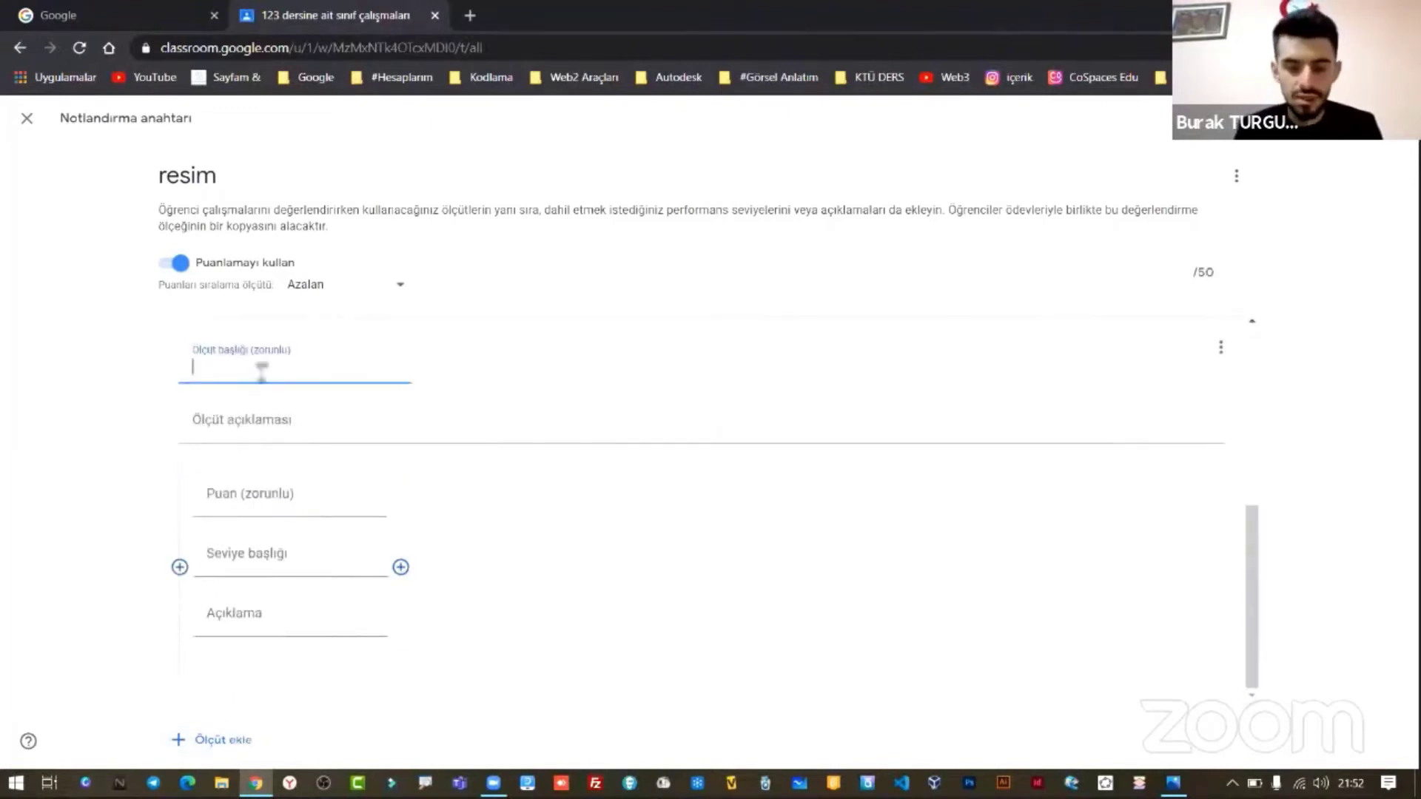
{"action": "left_click", "coordinate": [254, 491]}
{"action": "type", "text": "50"}
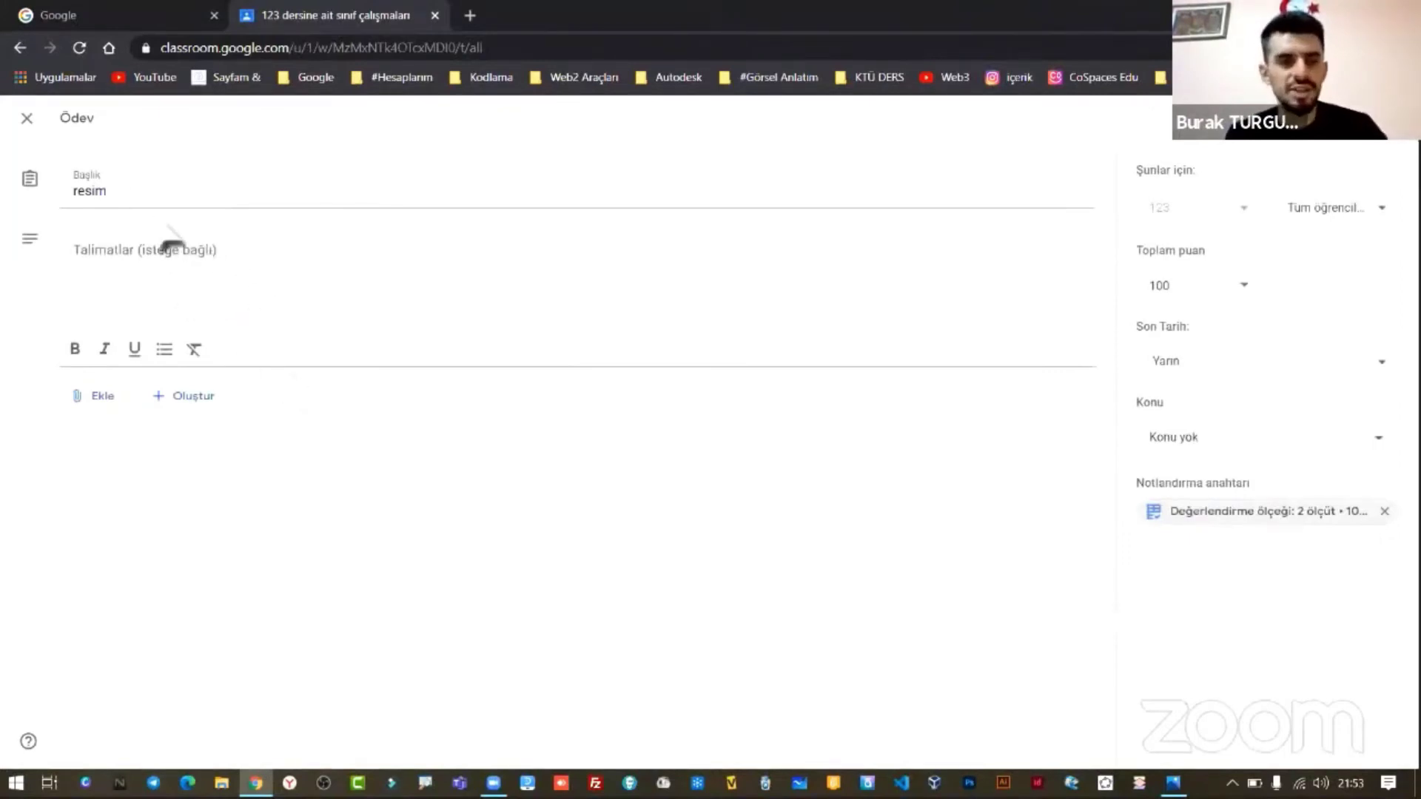
- Review the assignment's publishing options and recipient selection, publish it to all students and dismiss the topic introduction
{"action": "left_click", "coordinate": [1401, 119]}
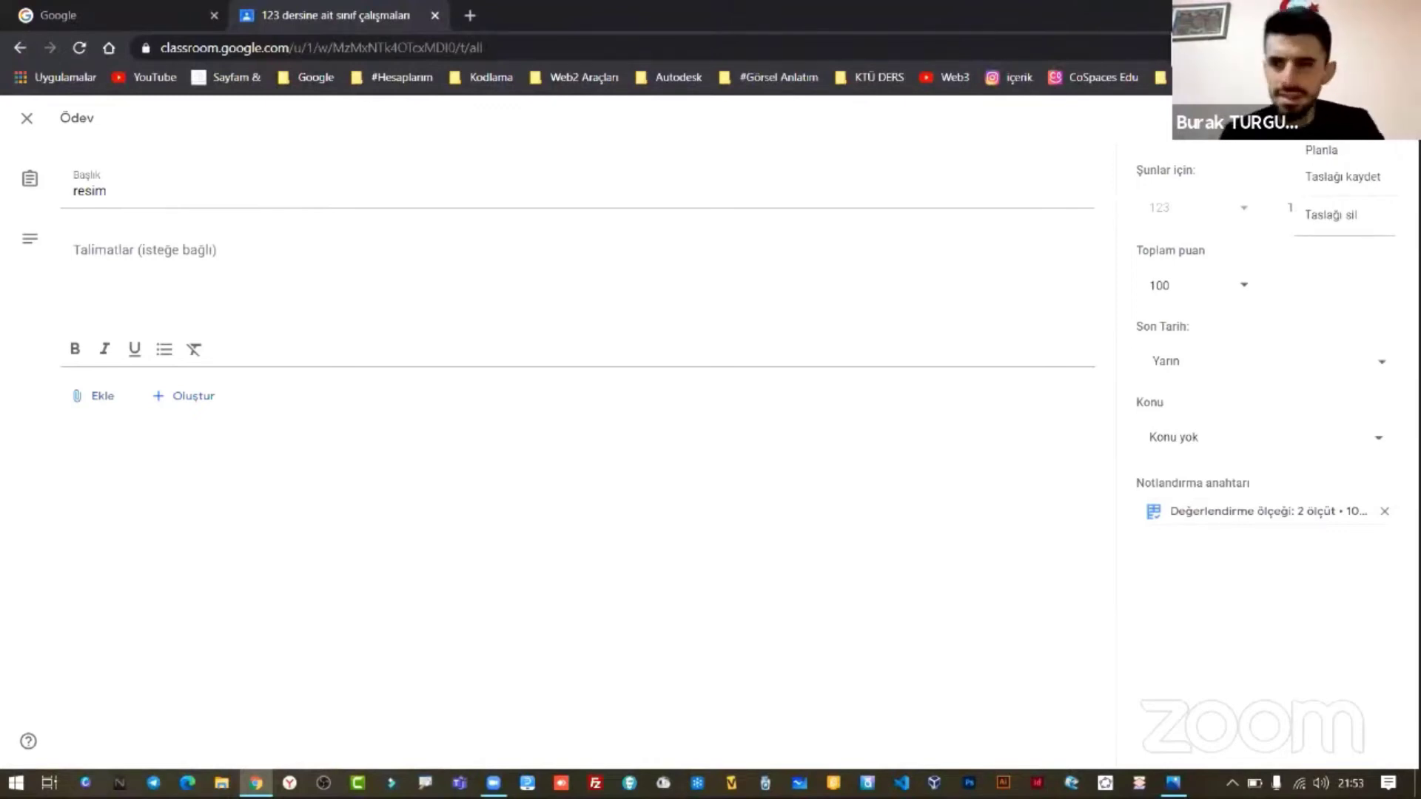
{"action": "left_click", "coordinate": [1335, 279]}
{"action": "left_click", "coordinate": [1381, 215]}
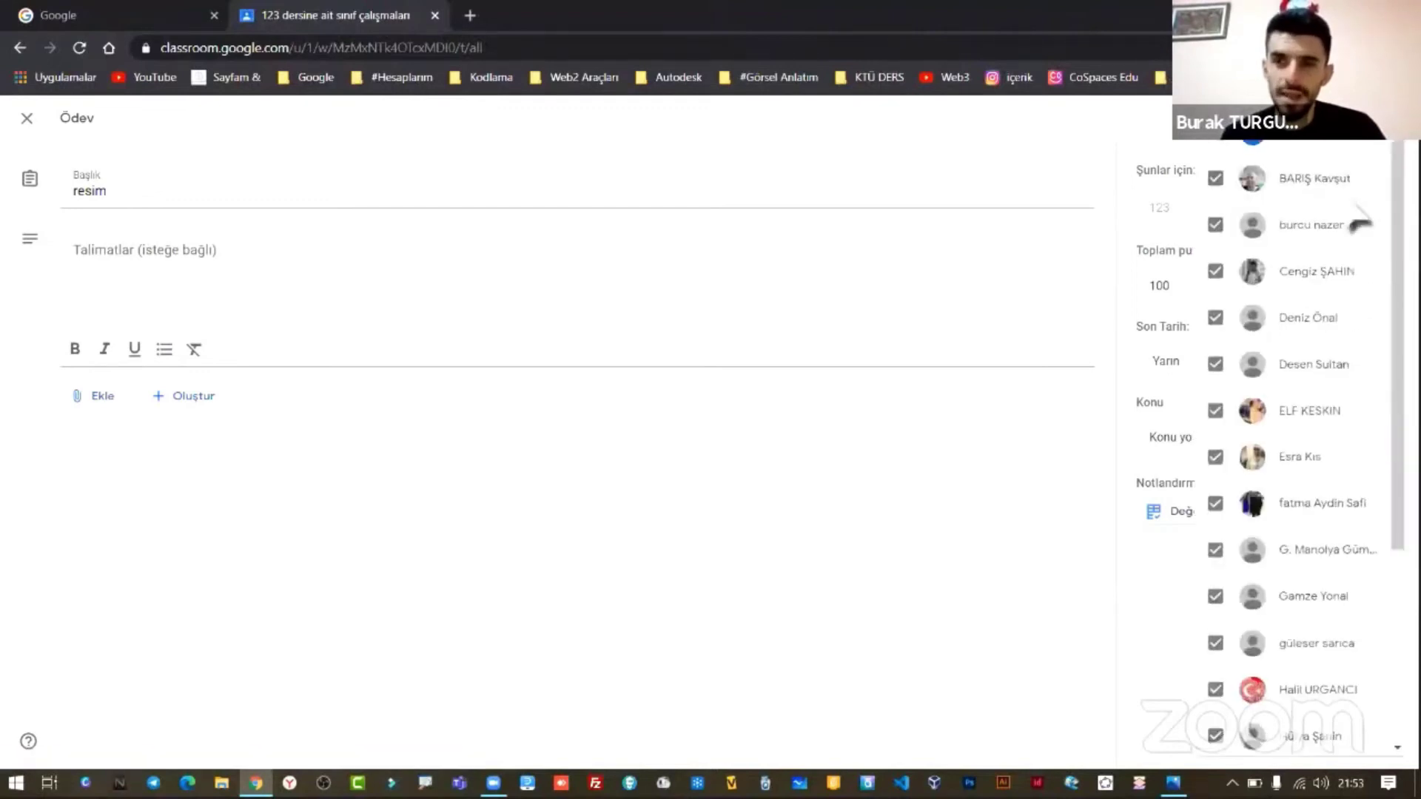
{"action": "left_click", "coordinate": [1227, 148]}
{"action": "left_click", "coordinate": [1227, 148]}
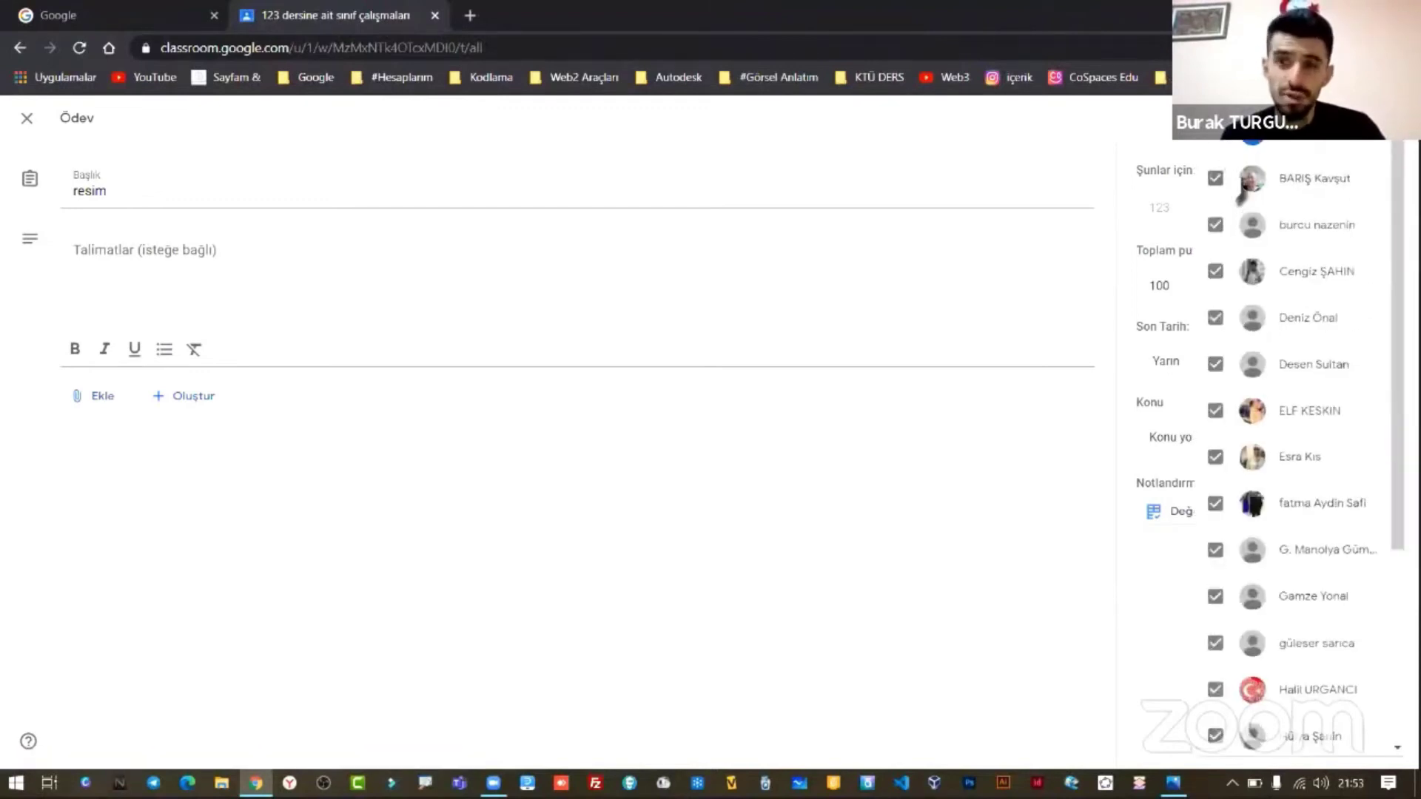
{"action": "left_click", "coordinate": [1223, 150]}
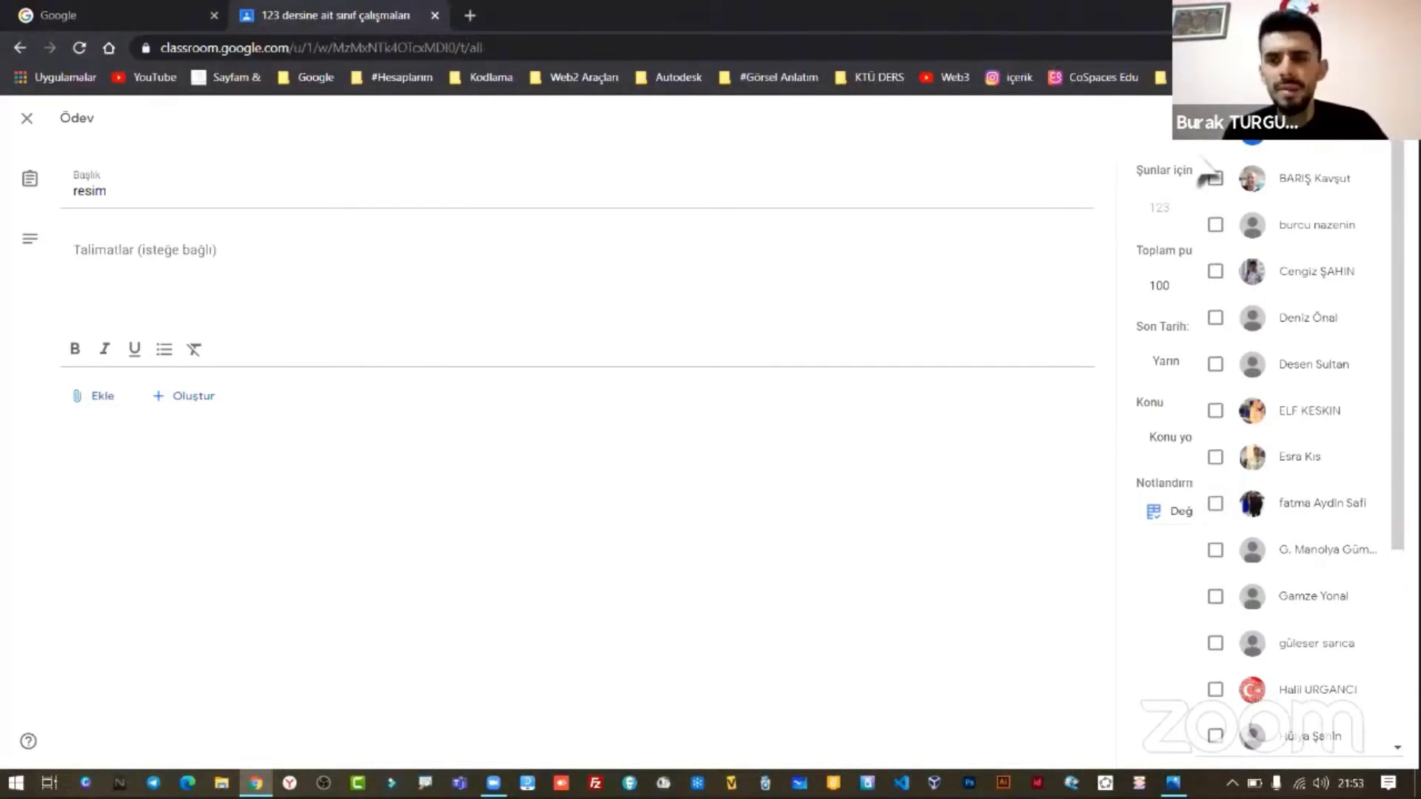
{"action": "left_click", "coordinate": [1269, 365]}
{"action": "left_click", "coordinate": [1341, 159]}
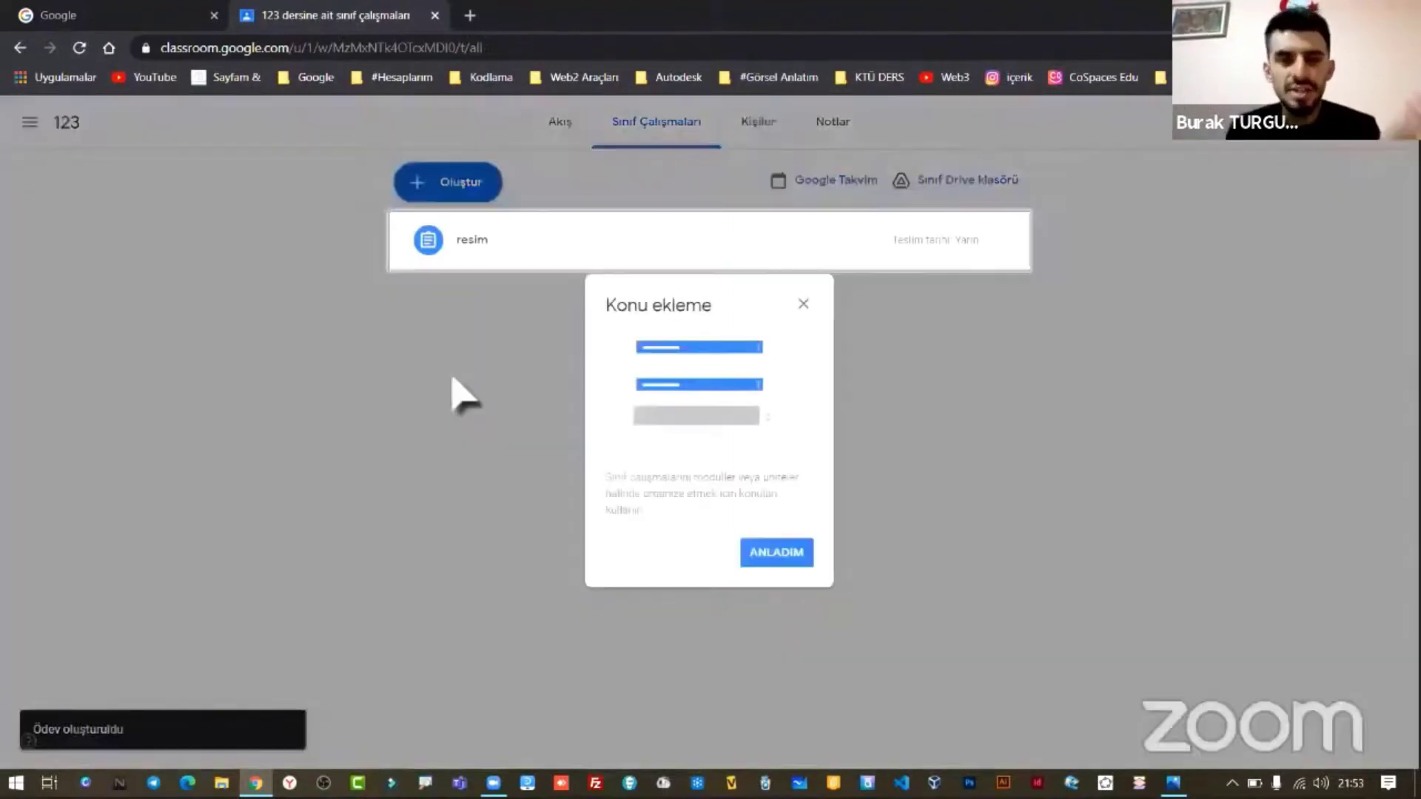
{"action": "left_click", "coordinate": [805, 305]}
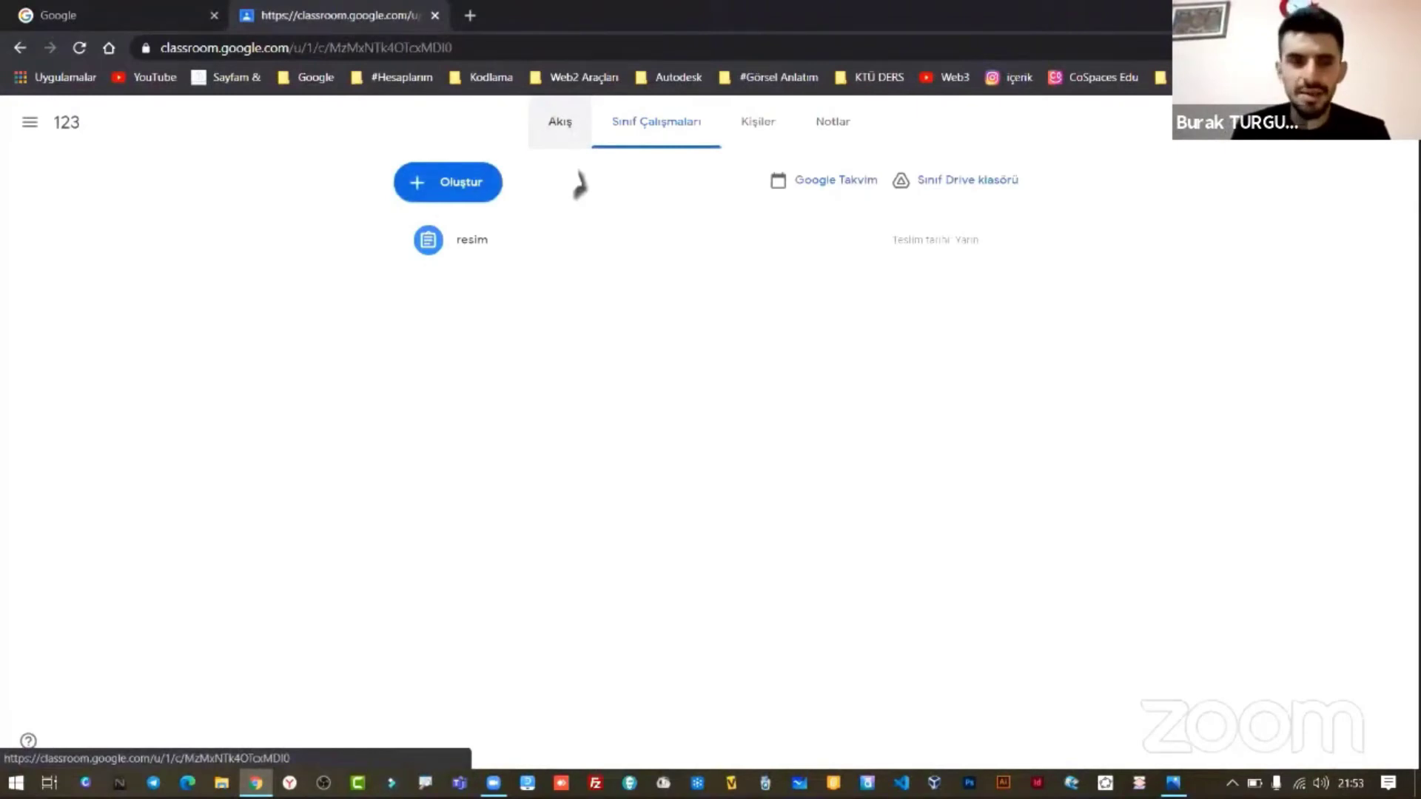
- Examine the class member list and the actions available for the first student without applying any
{"action": "left_click", "coordinate": [749, 140]}
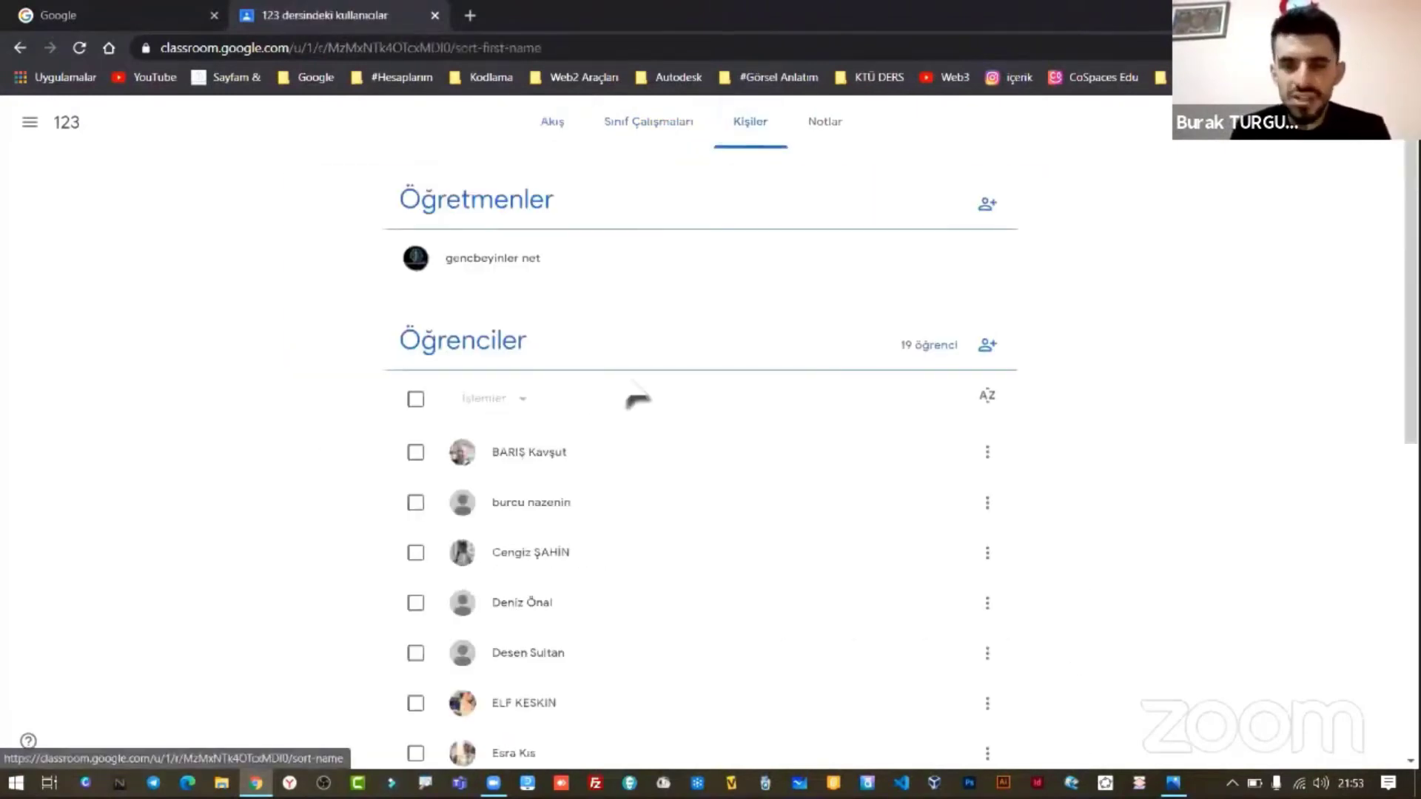
{"action": "left_click", "coordinate": [988, 453]}
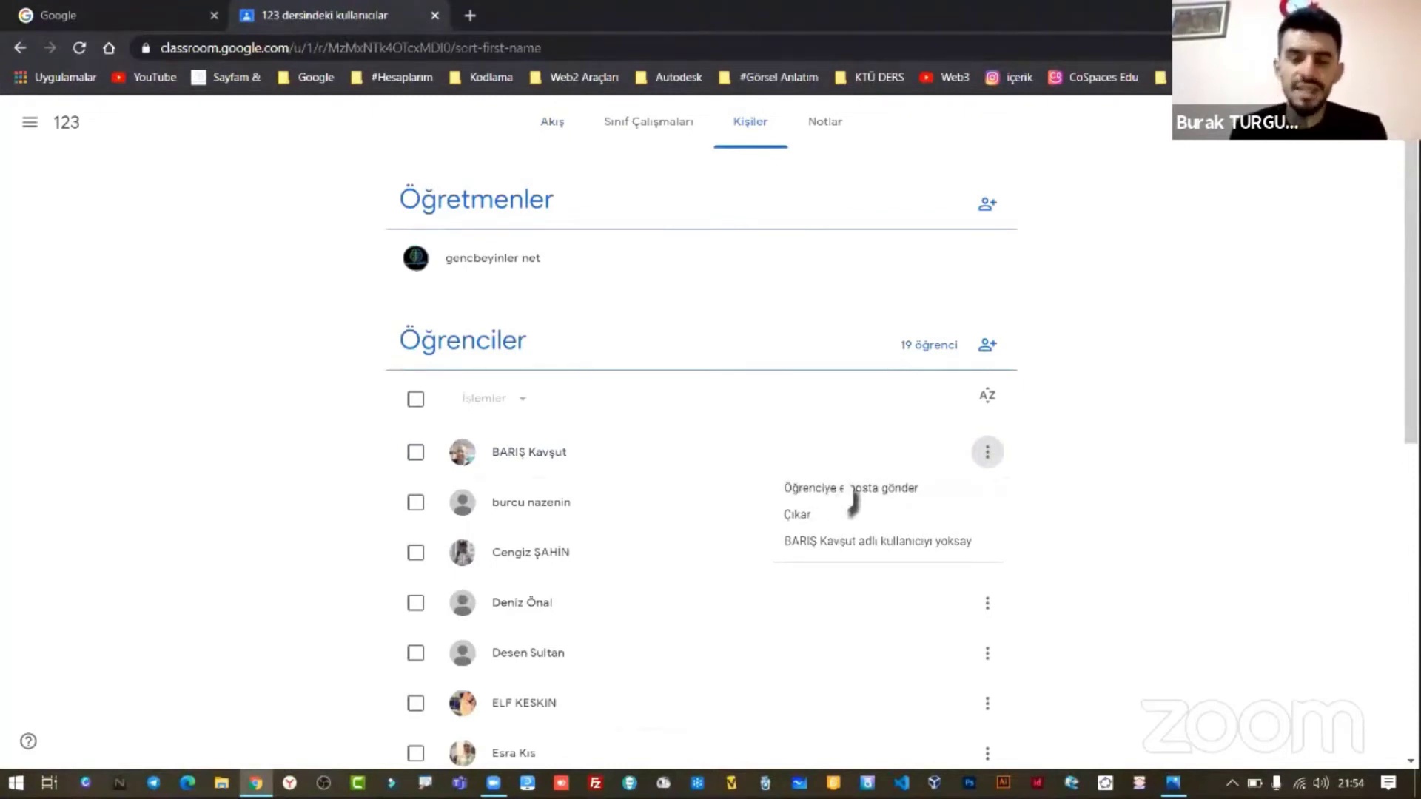
{"action": "left_click", "coordinate": [1188, 502]}
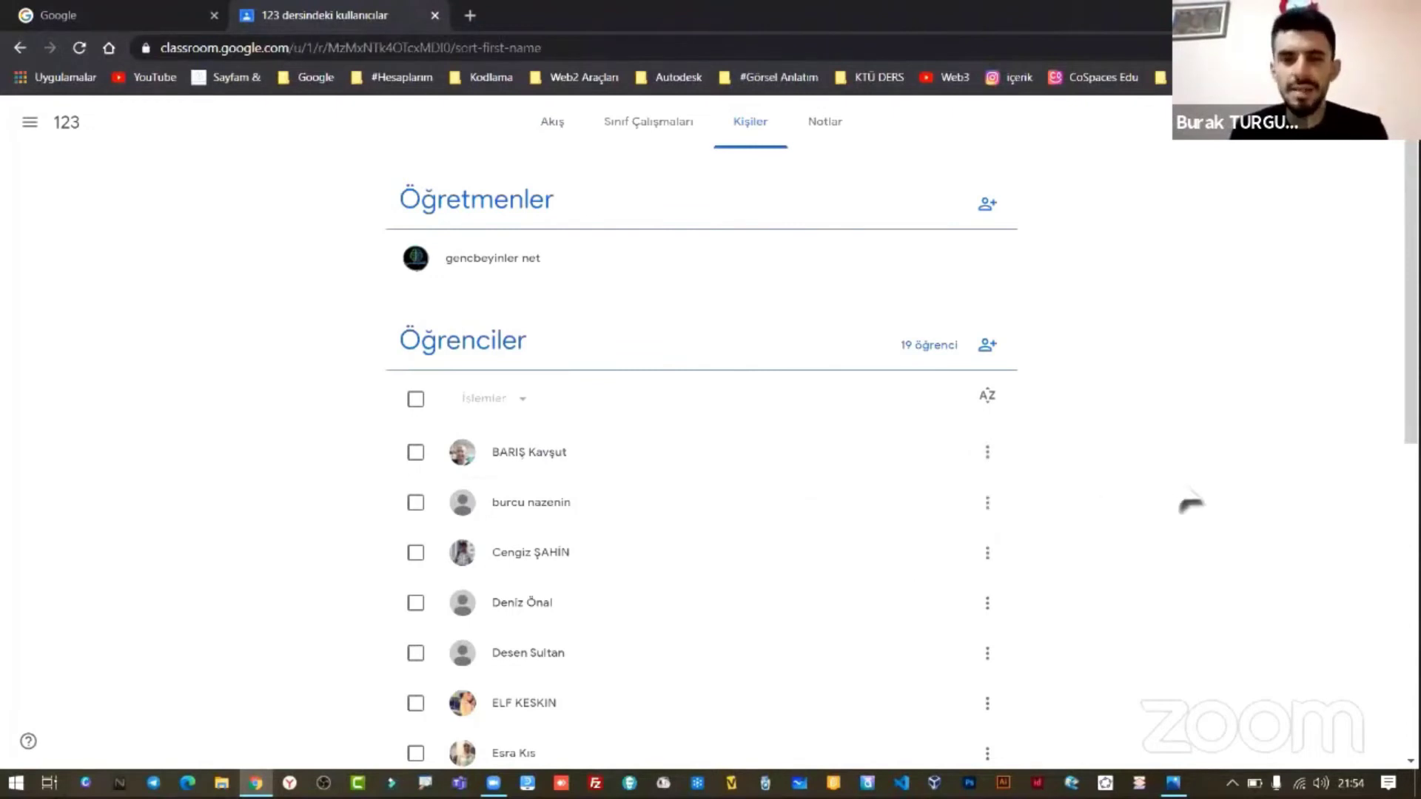
- Reload the classwork page, check the turned-in work for the "resim" assignment and open the first student's submitted file
{"action": "left_click", "coordinate": [655, 136]}
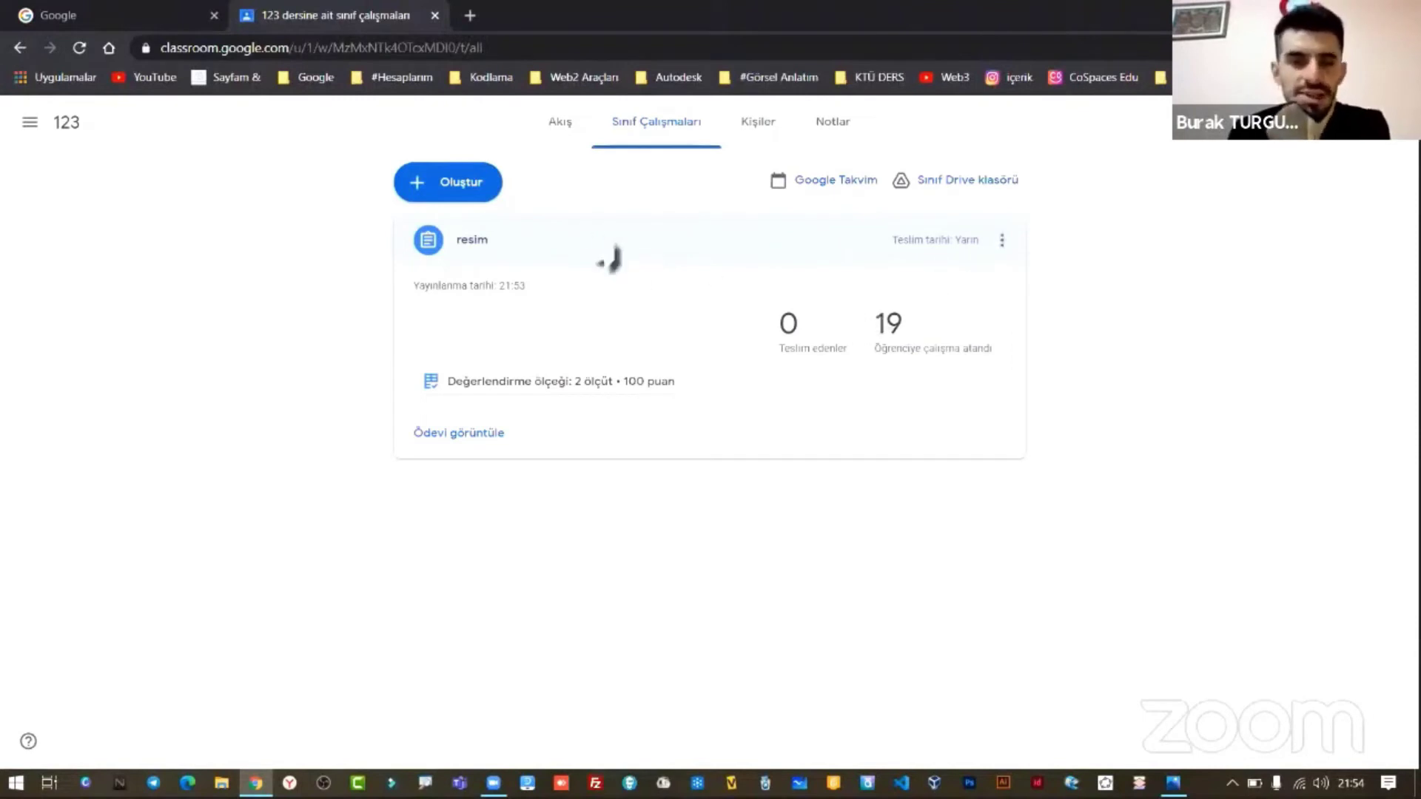
{"action": "left_click", "coordinate": [714, 266]}
{"action": "left_click", "coordinate": [721, 270]}
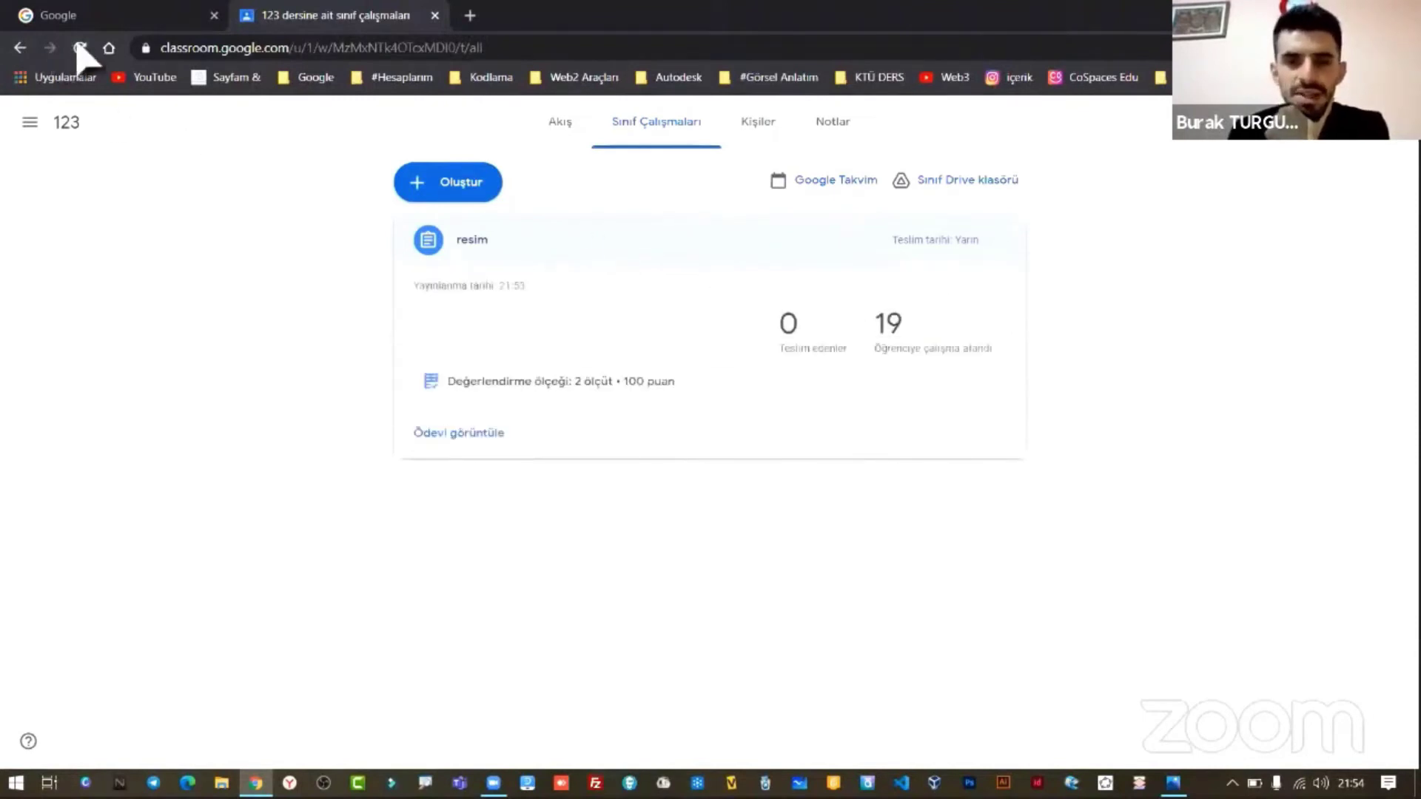
{"action": "left_click", "coordinate": [80, 47]}
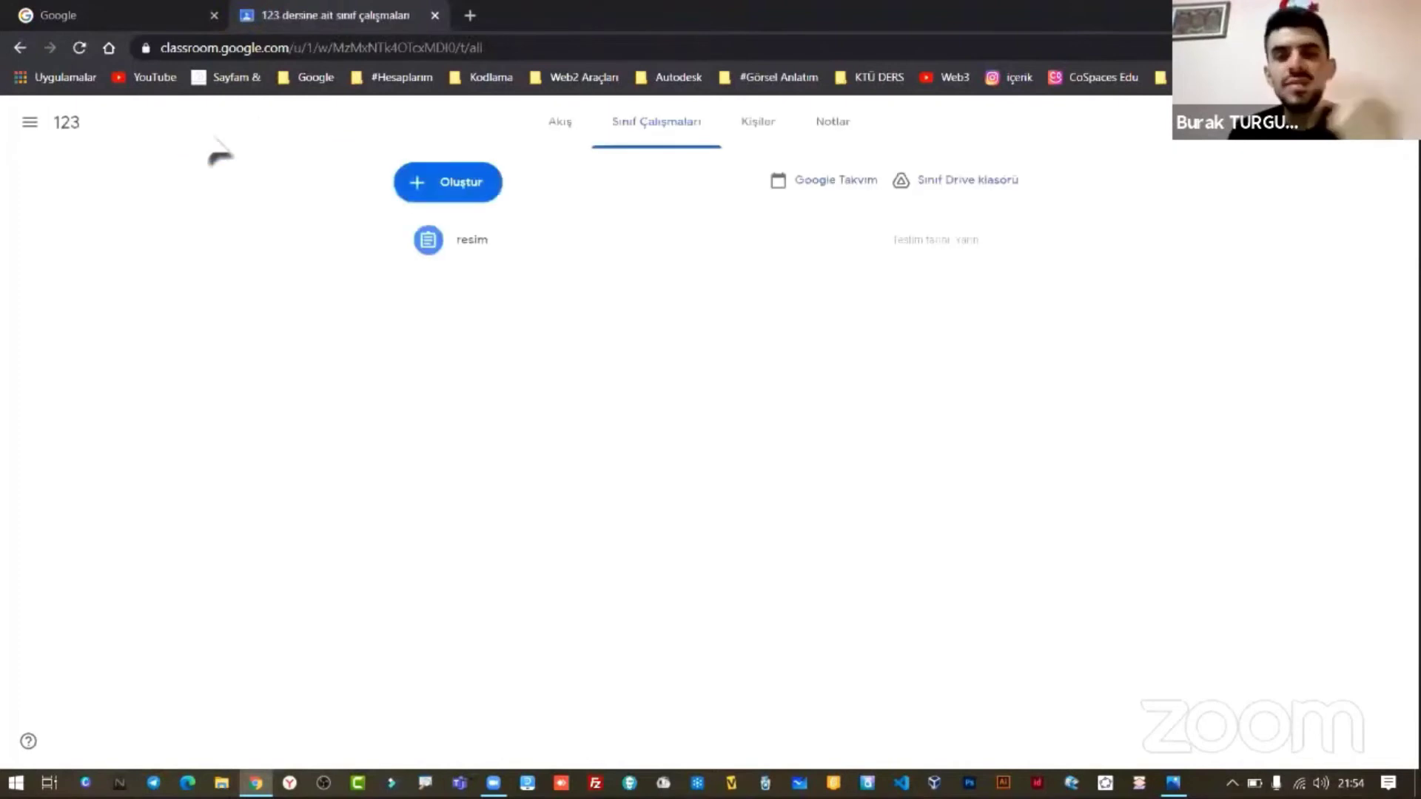
{"action": "left_click", "coordinate": [533, 251]}
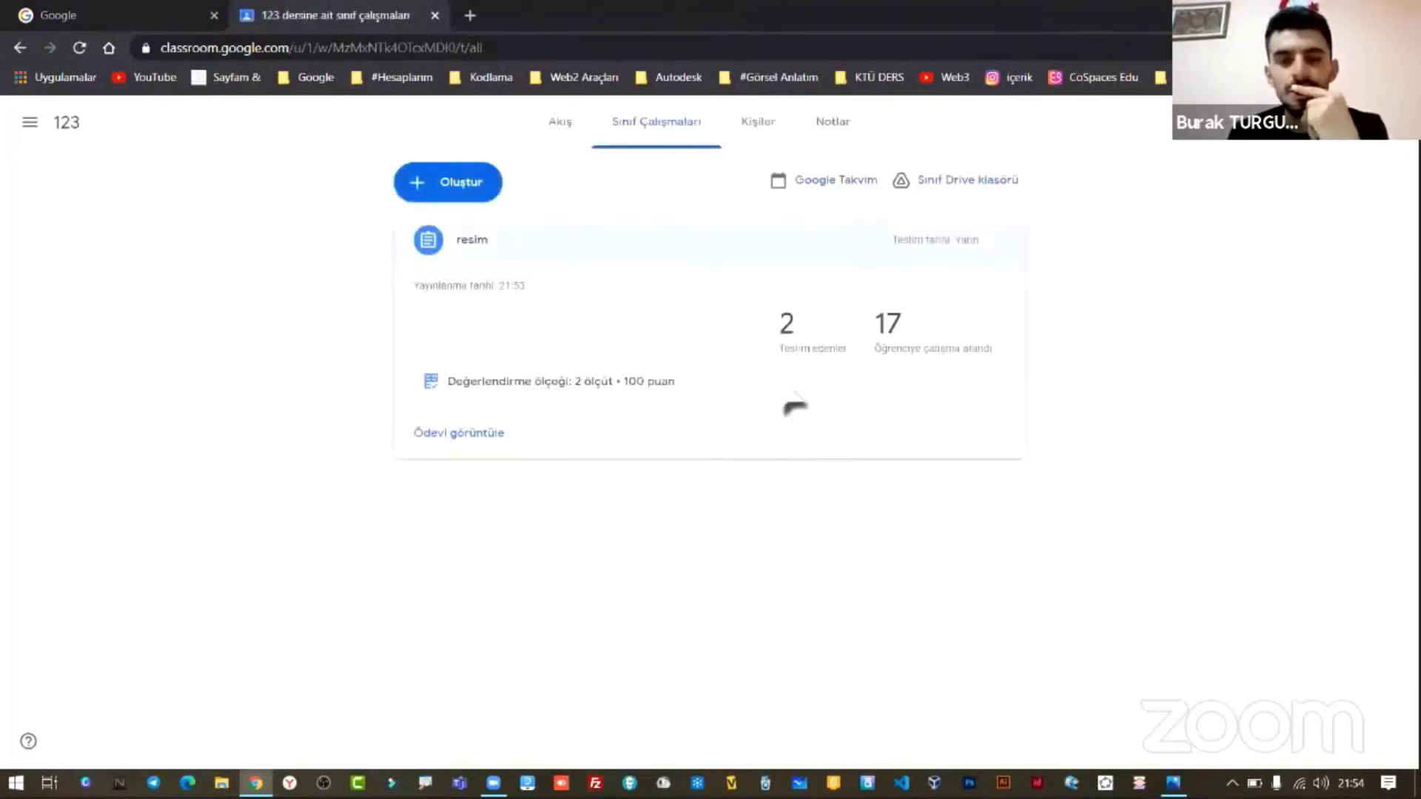
{"action": "left_click", "coordinate": [798, 359]}
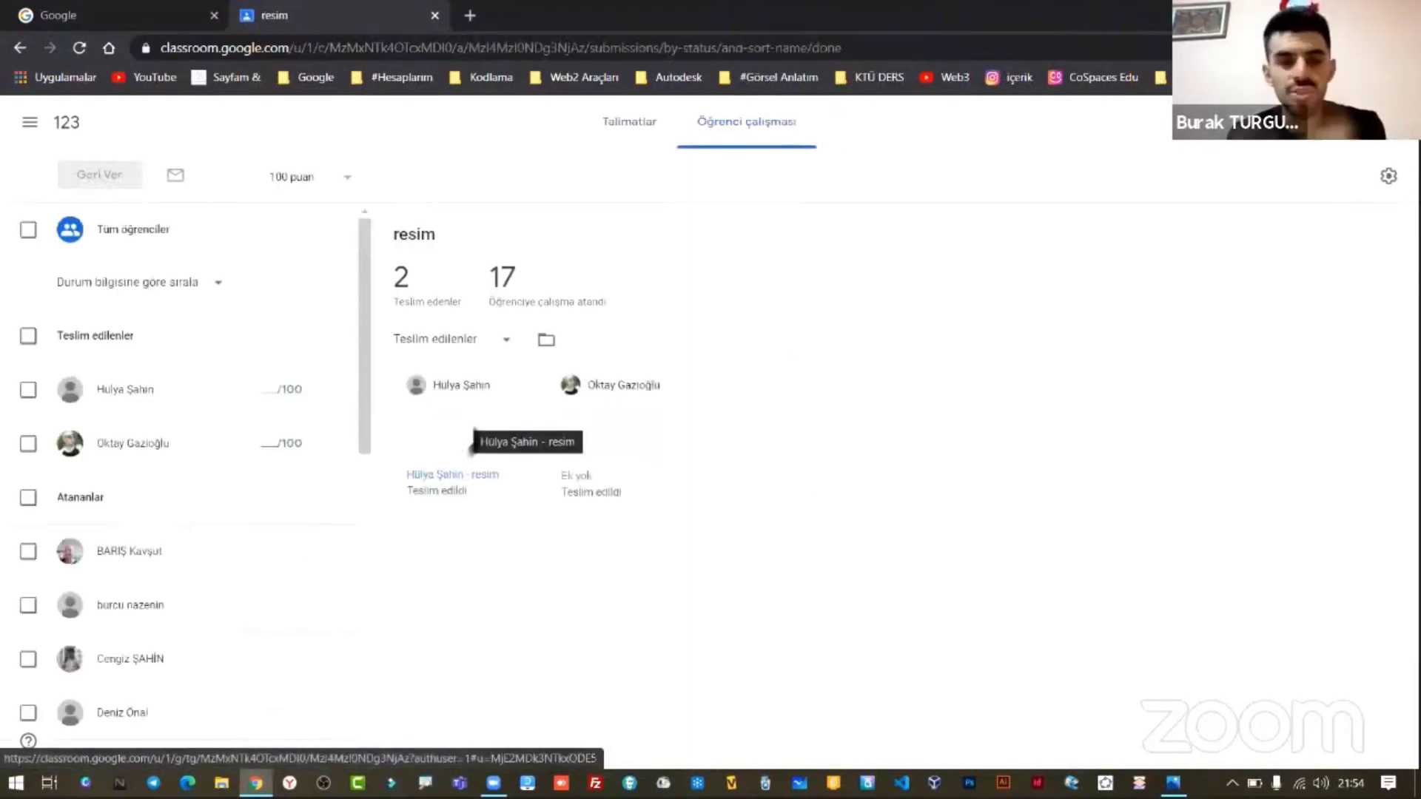
{"action": "left_click", "coordinate": [470, 435]}
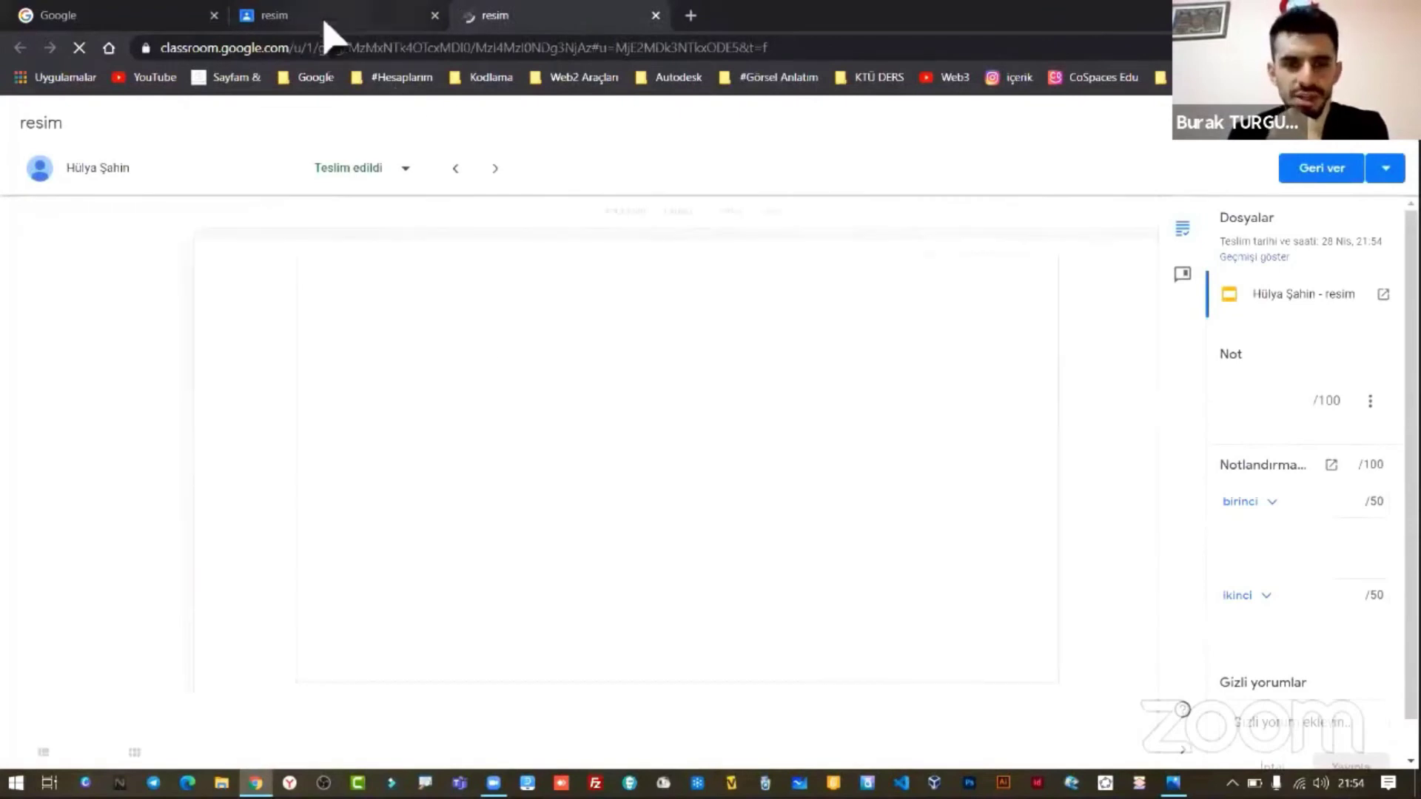
- Check the two opened "resim" submissions, reload the student work list and close both submission tabs
{"action": "left_click", "coordinate": [324, 23]}
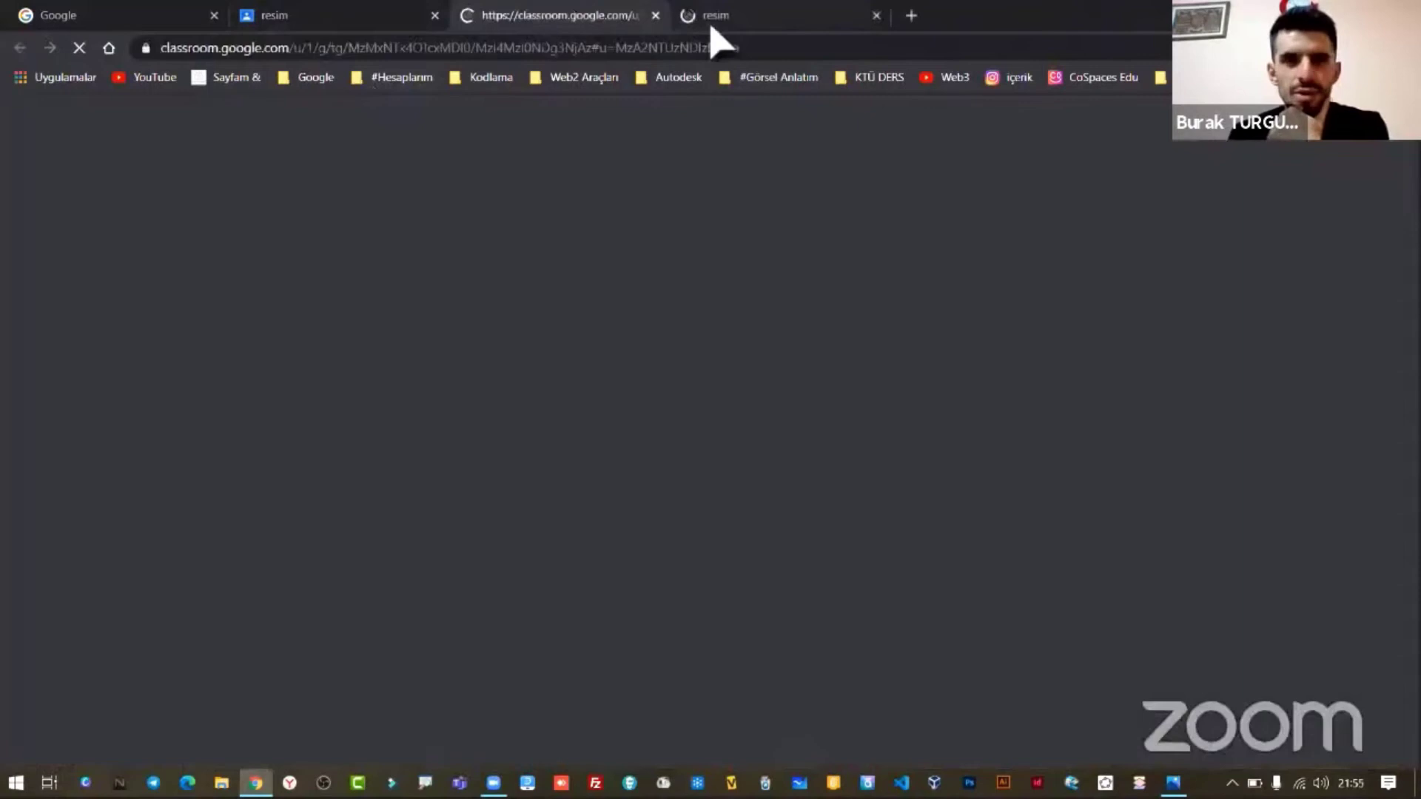
{"action": "left_click", "coordinate": [729, 23]}
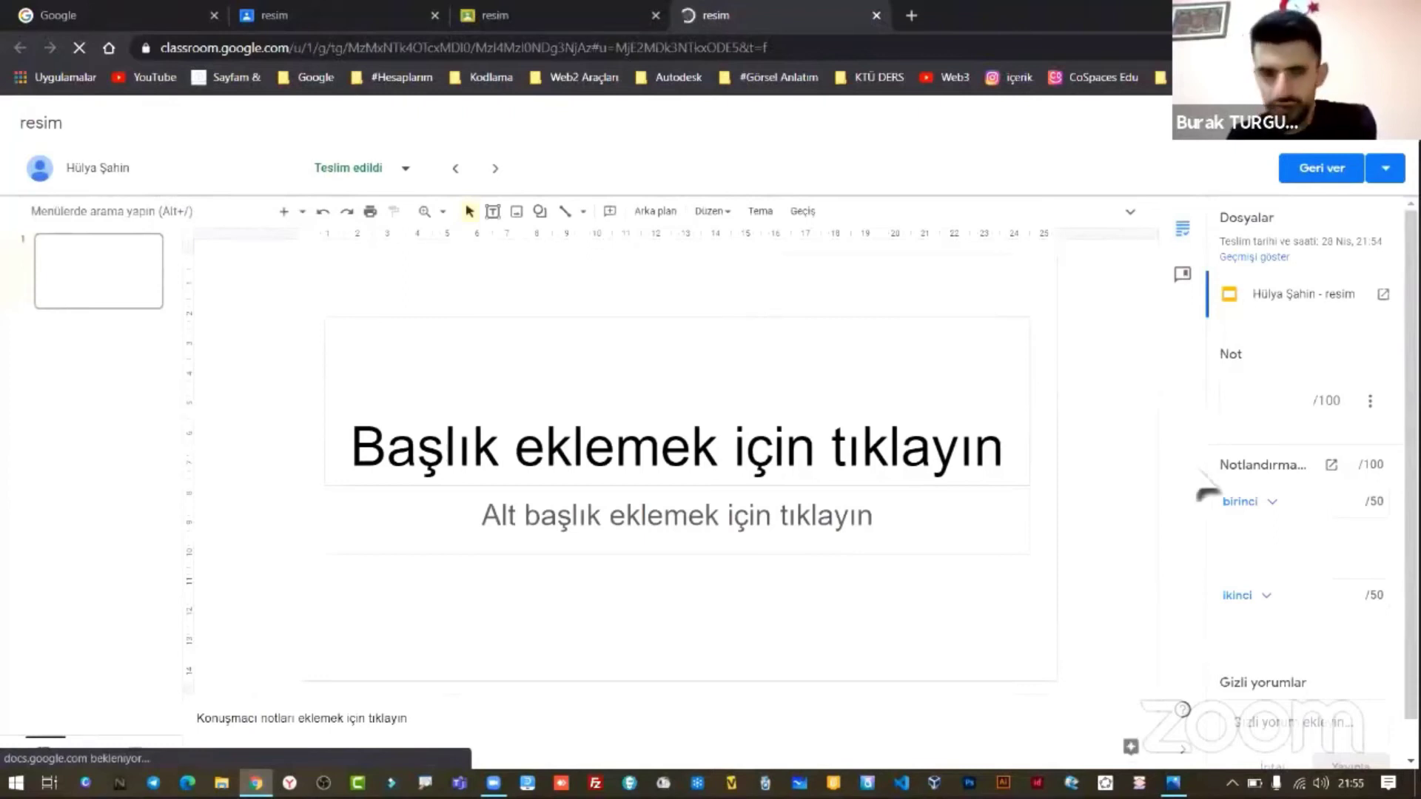
{"action": "left_click", "coordinate": [518, 13]}
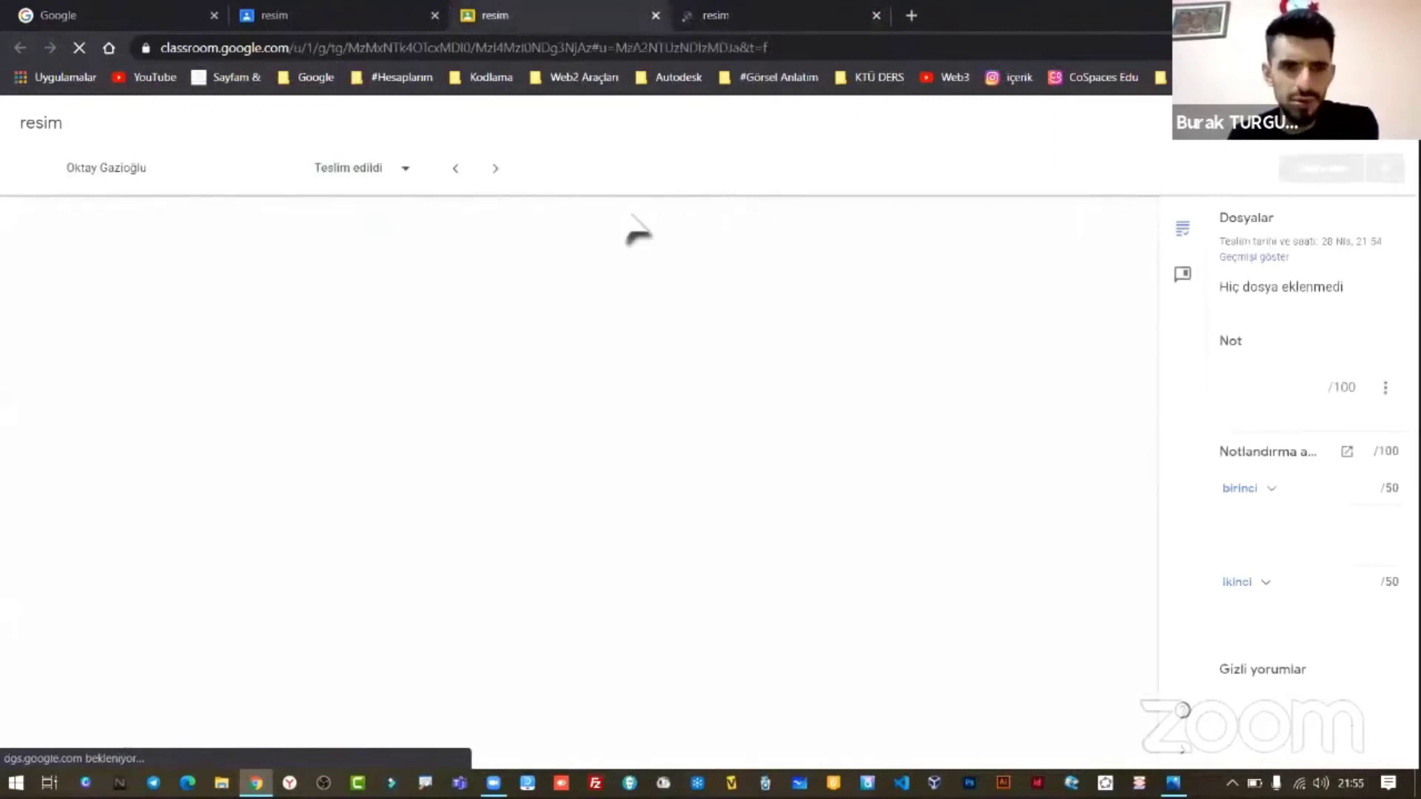
{"action": "key", "text": "ctrl+shift+Tab"}
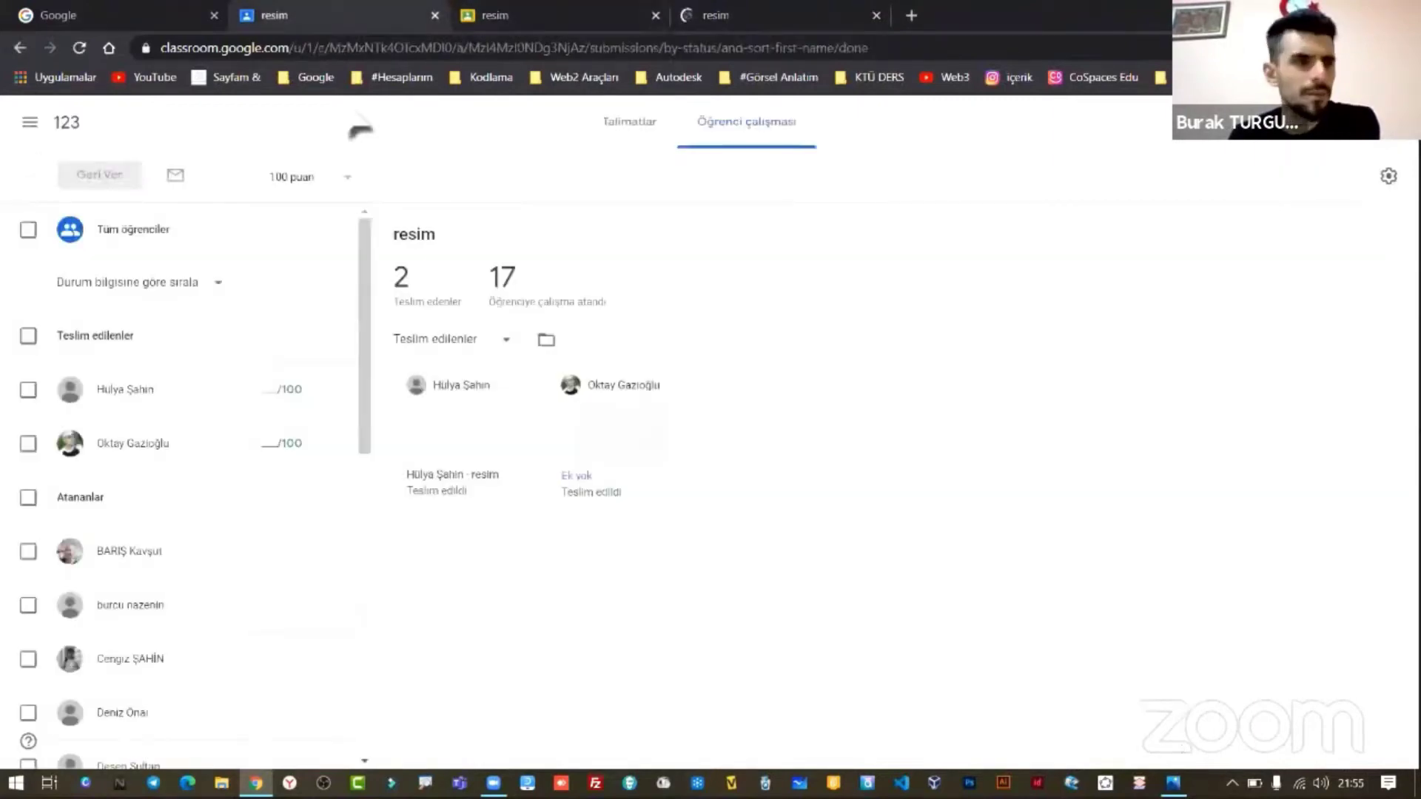
{"action": "left_click", "coordinate": [79, 48]}
{"action": "left_click", "coordinate": [656, 15]}
{"action": "left_click", "coordinate": [656, 15]}
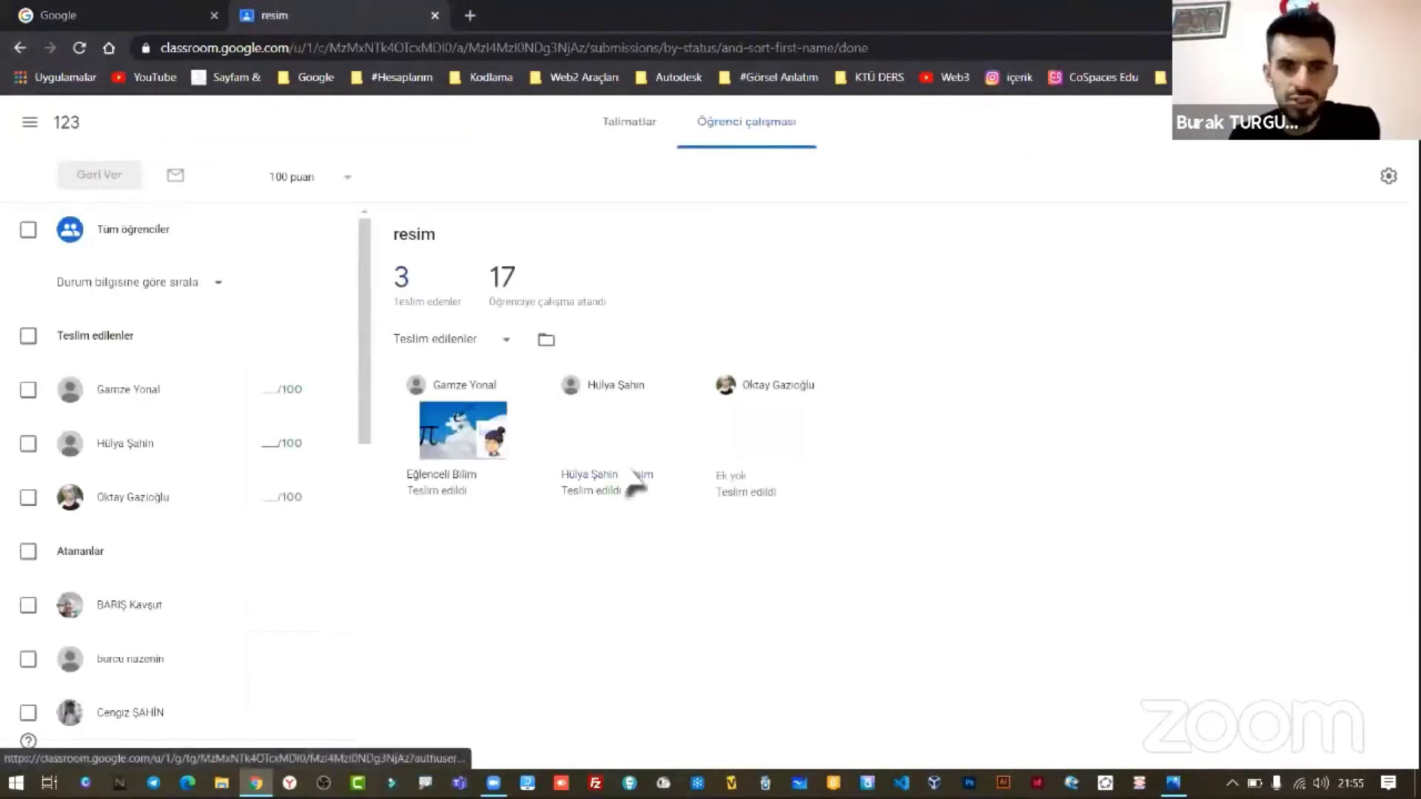
- Open the "Eğlenceli Bilim" submission and move the puzzle-piece formula image on its first slide closer to the π symbol
{"action": "left_click", "coordinate": [442, 421]}
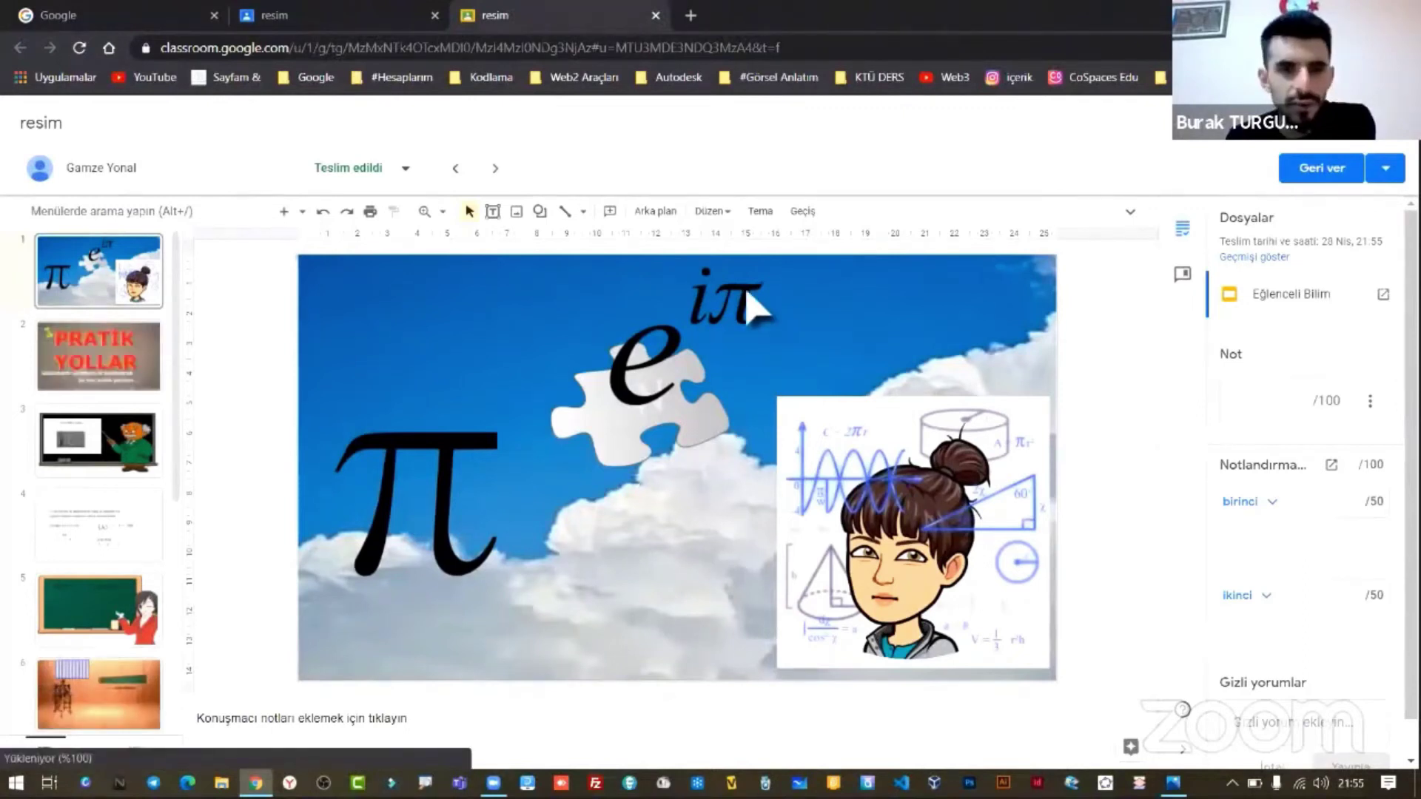
{"action": "left_click", "coordinate": [751, 303]}
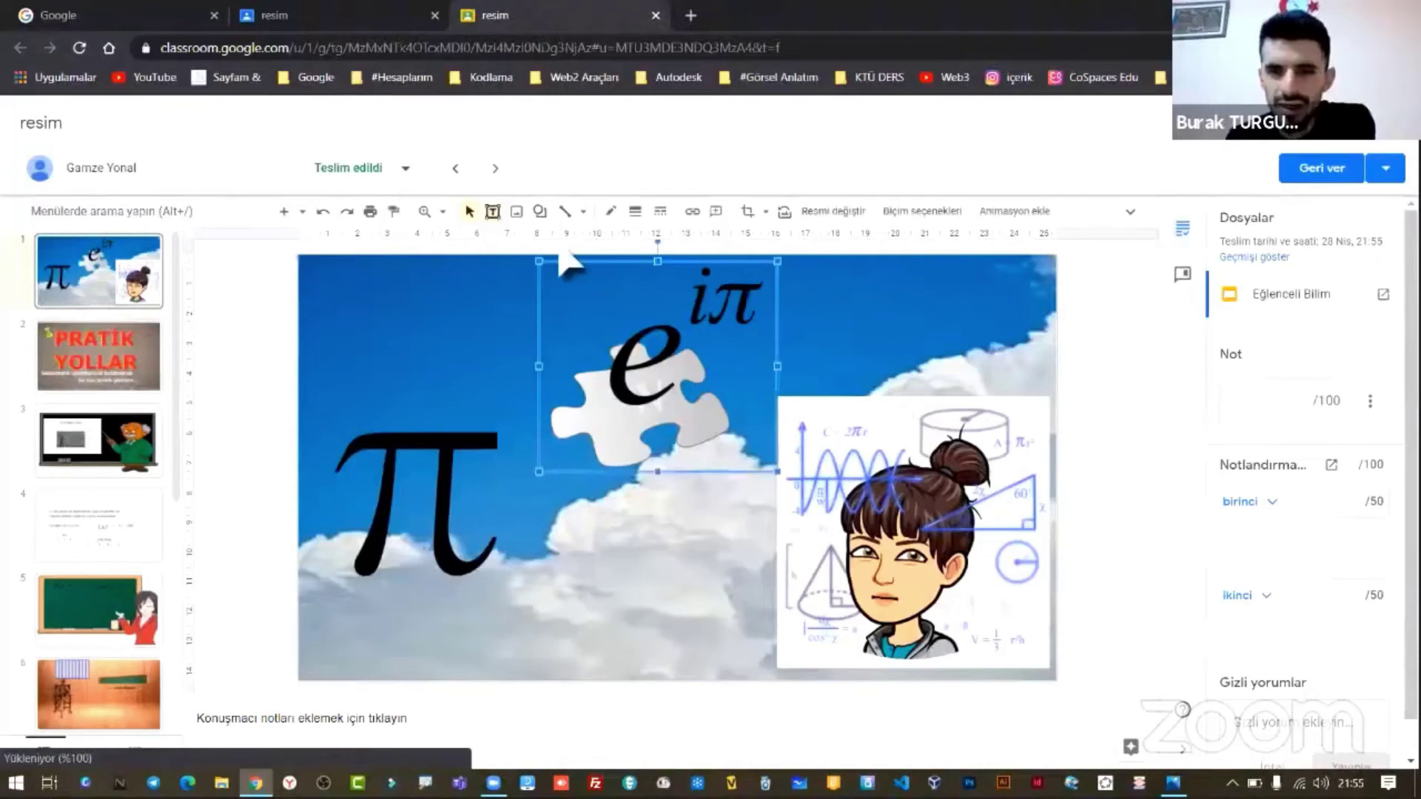
{"action": "left_click_drag", "start_coordinate": [729, 298], "coordinate": [652, 356]}
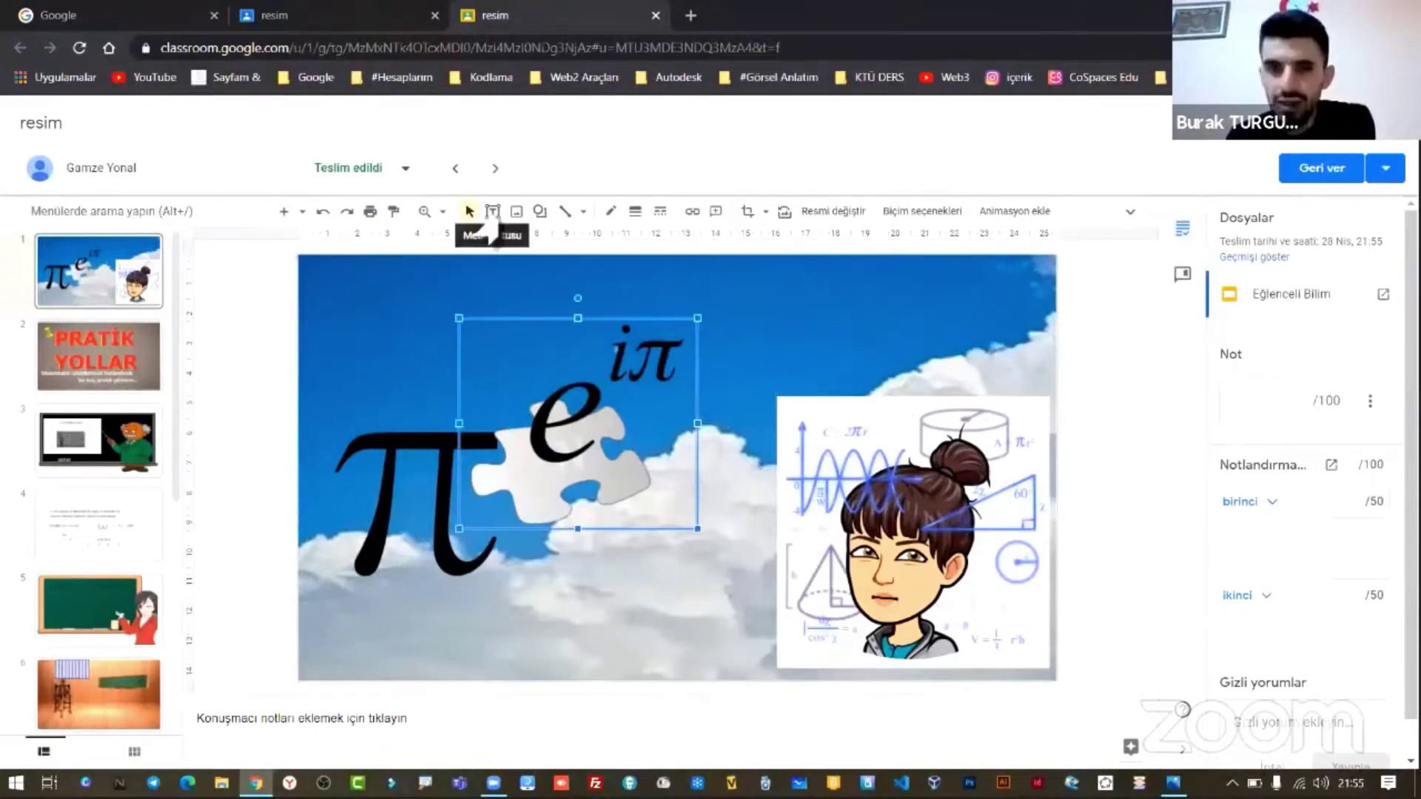
- Add a text box reading "asdasdasd" to the sky area of the first slide and leave the comment "değiştir"
{"action": "left_click", "coordinate": [492, 212]}
{"action": "left_click_drag", "start_coordinate": [817, 290], "coordinate": [950, 323]}
{"action": "type", "text": "asdasdasd"}
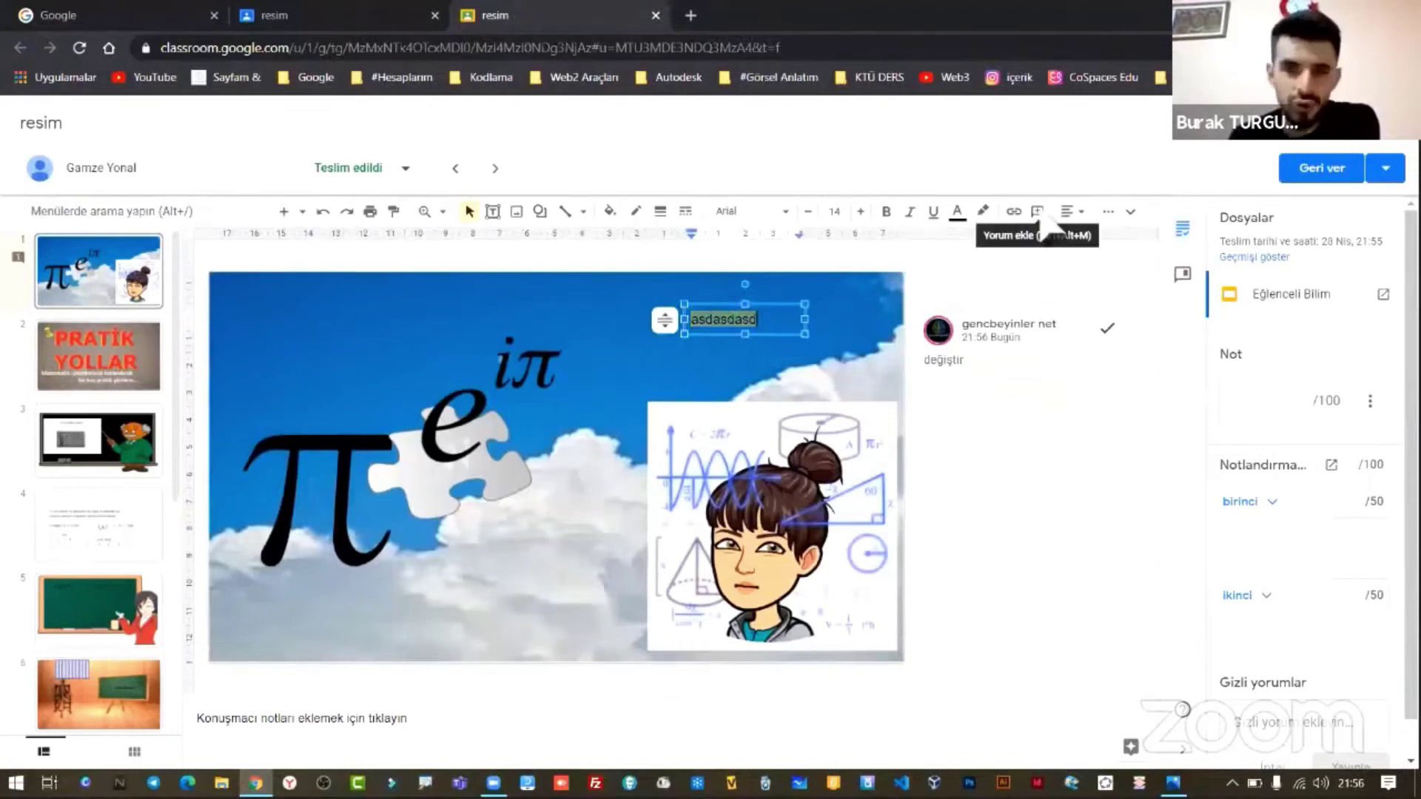
{"action": "left_click", "coordinate": [1040, 213]}
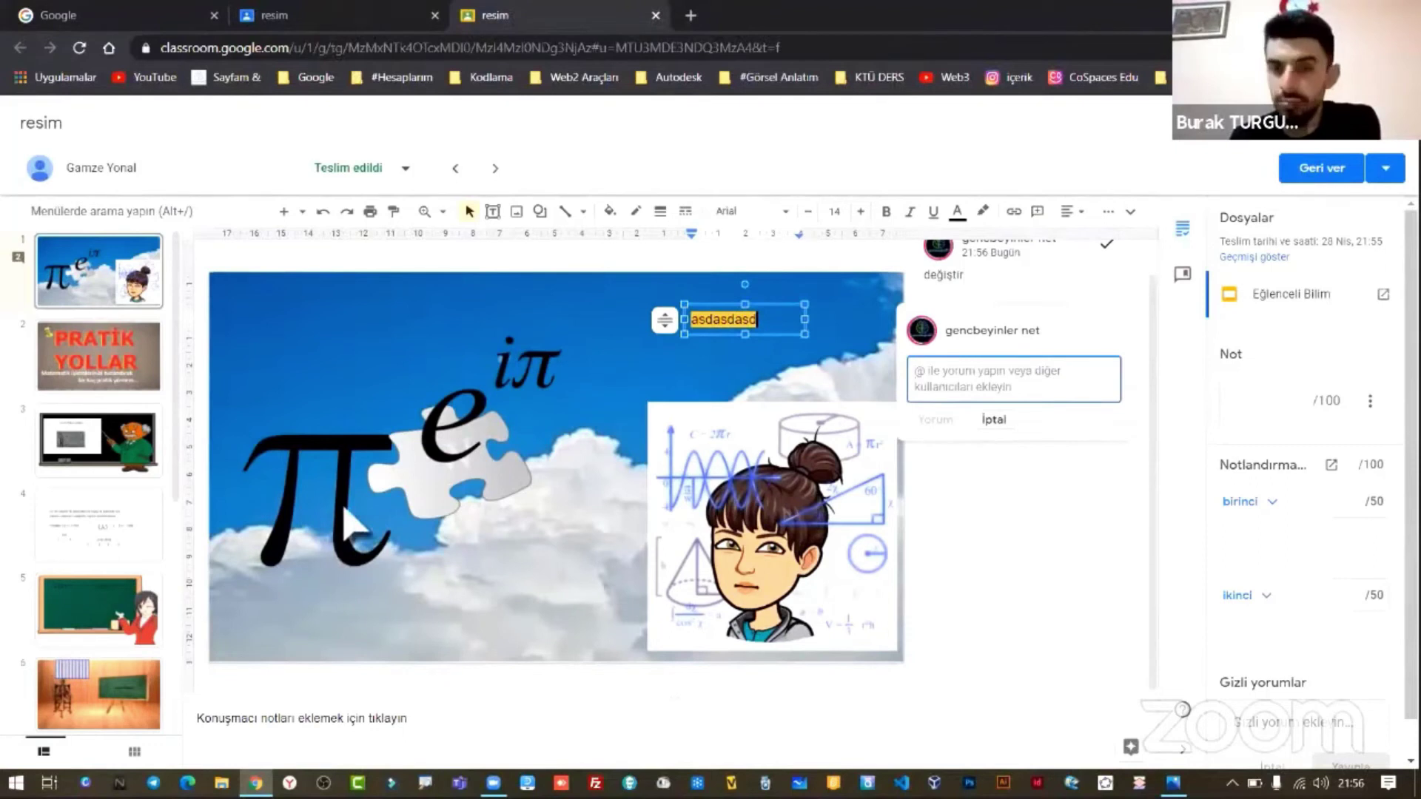
{"action": "key", "text": "ctrl+z"}
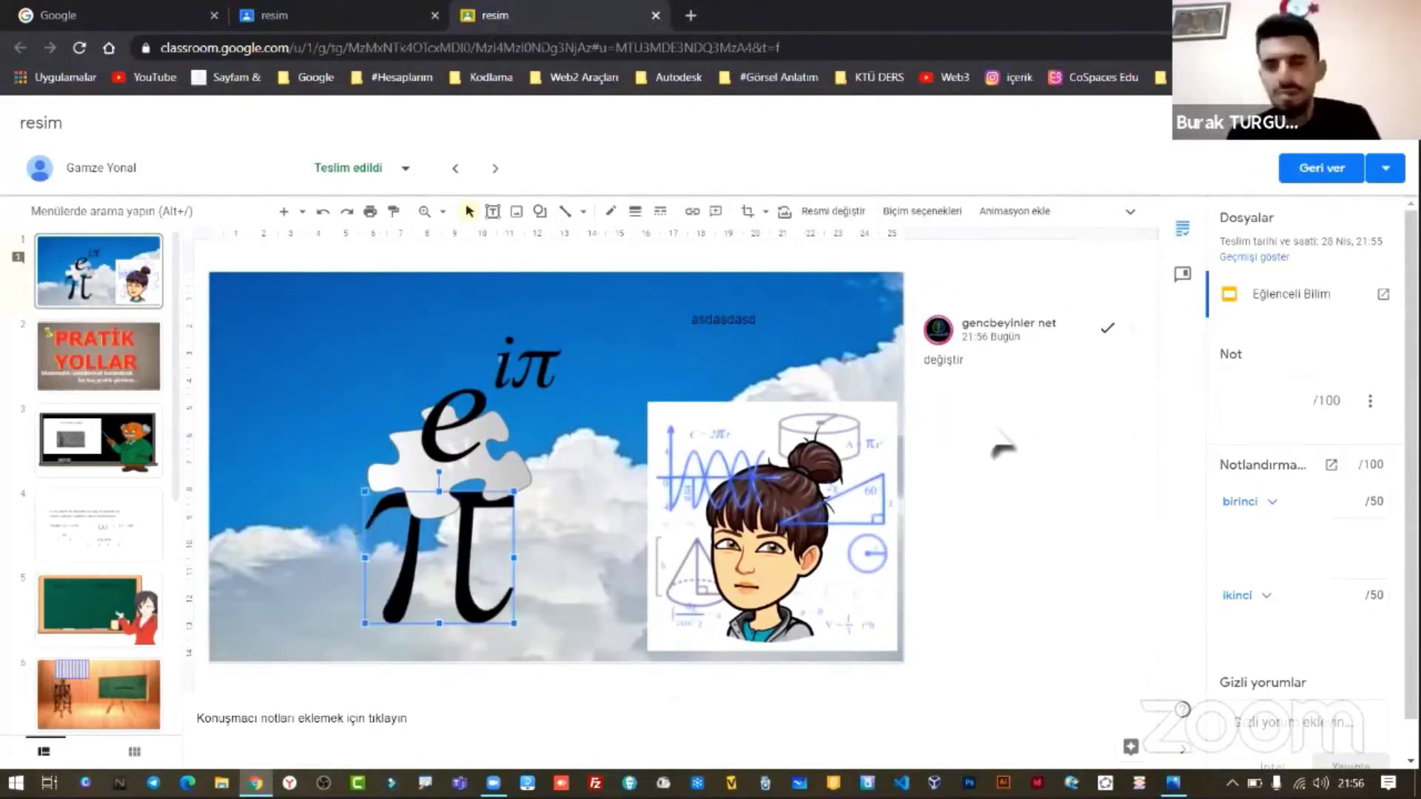
- Grade the "Eğlenceli Bilim" submission with 100 points and look over the rubric and private comment sections
{"action": "left_click", "coordinate": [1303, 400]}
{"action": "type", "text": "100"}
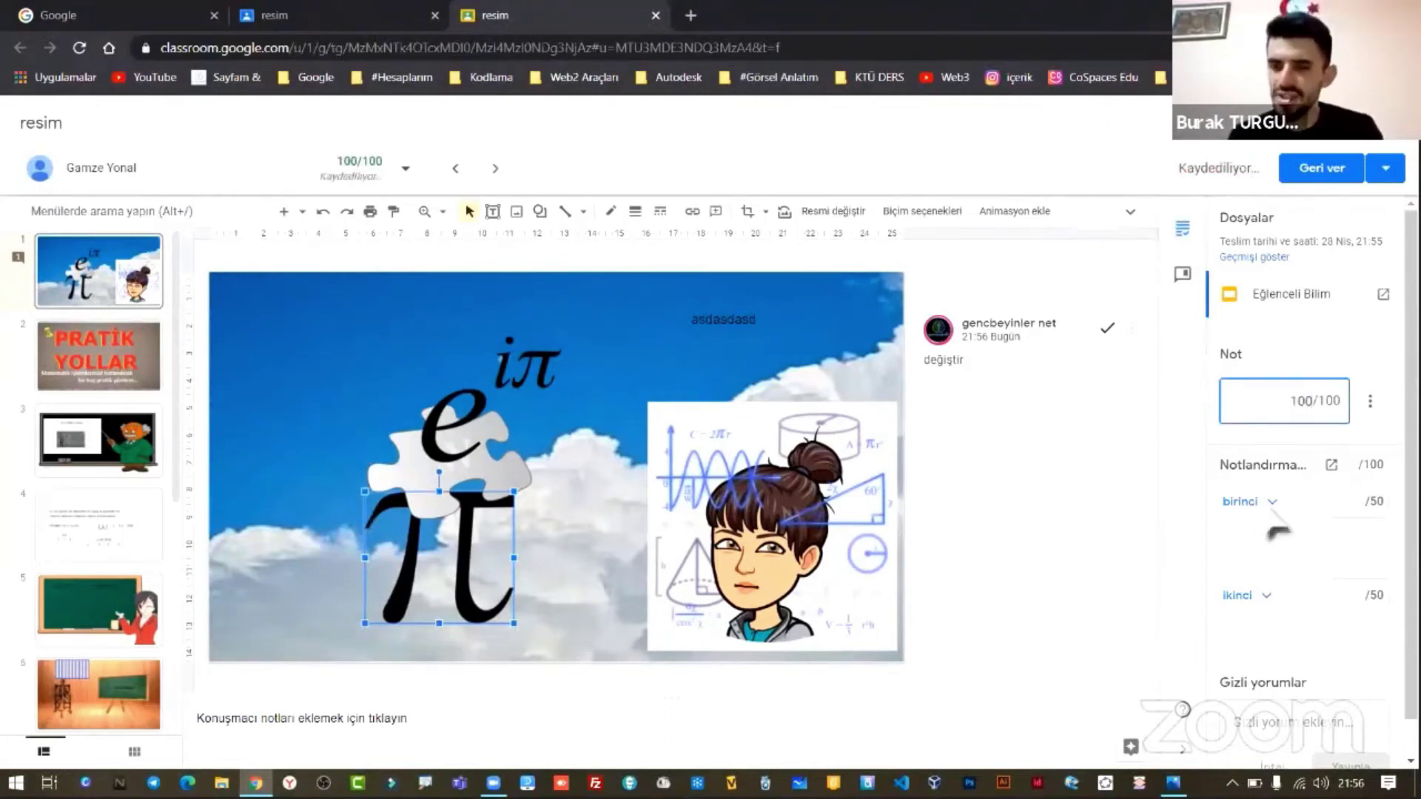
{"action": "scroll", "coordinate": [1278, 530], "scroll_direction": "down", "scroll_amount": 1}
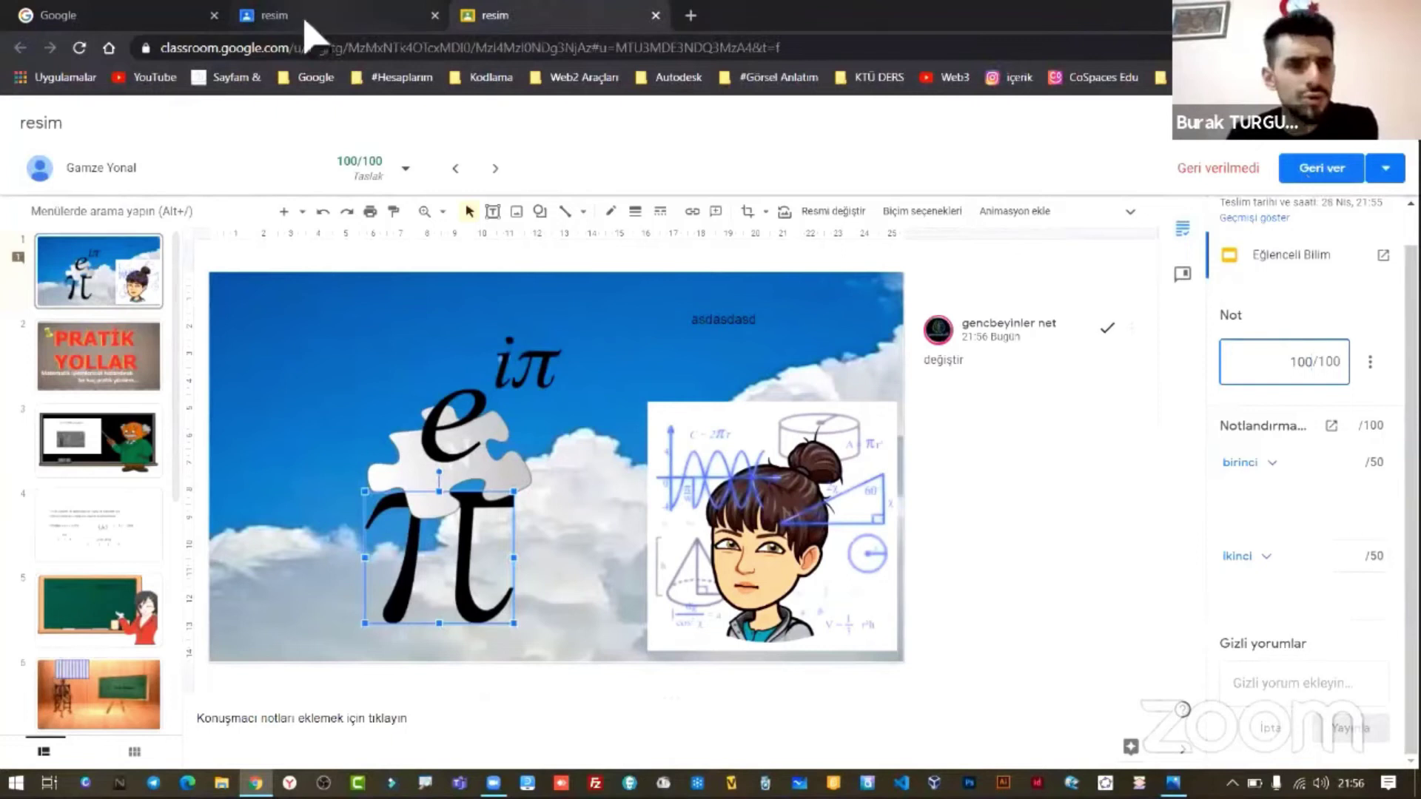
- Return to the classes overview, archive class 123 and close the Classroom tab
{"action": "left_click", "coordinate": [305, 21]}
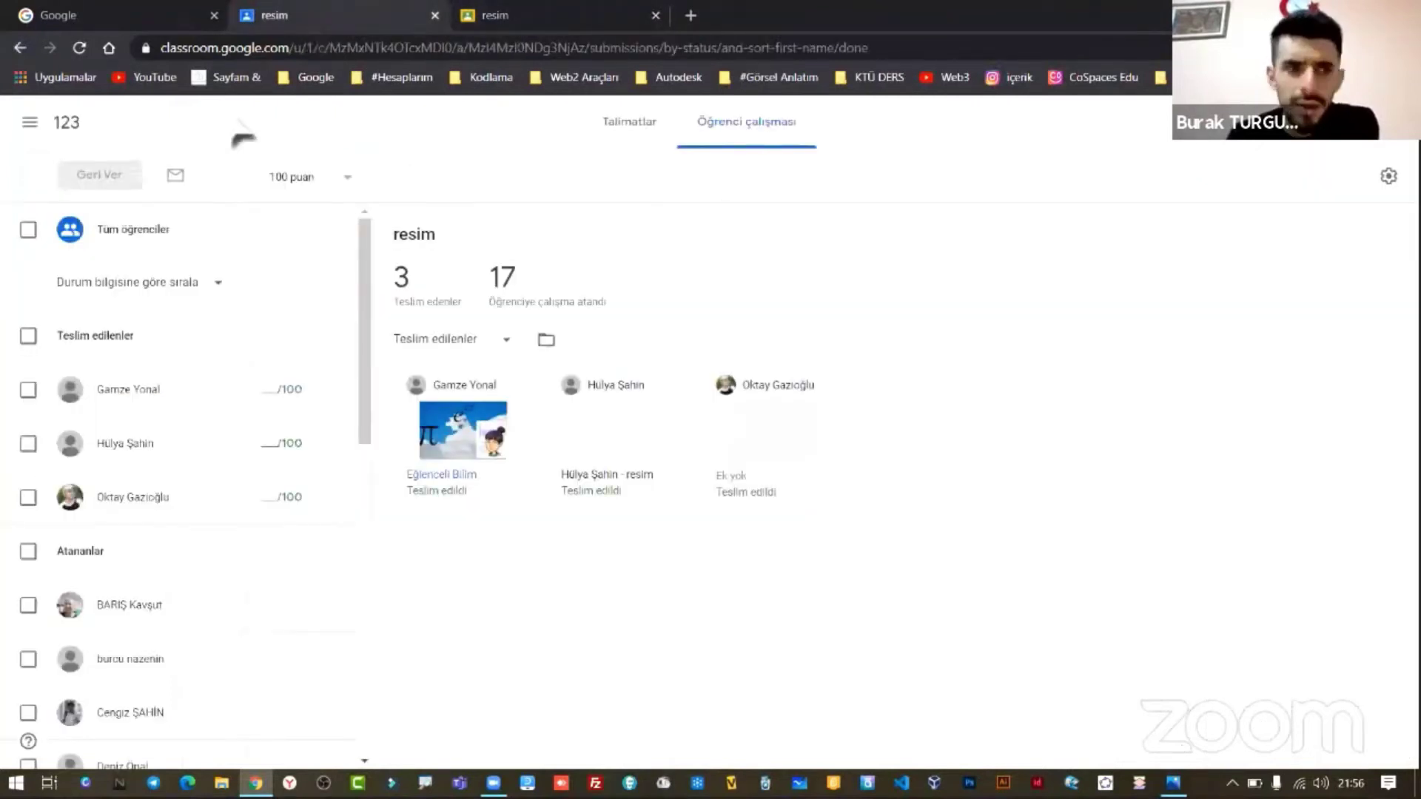
{"action": "left_click", "coordinate": [31, 123]}
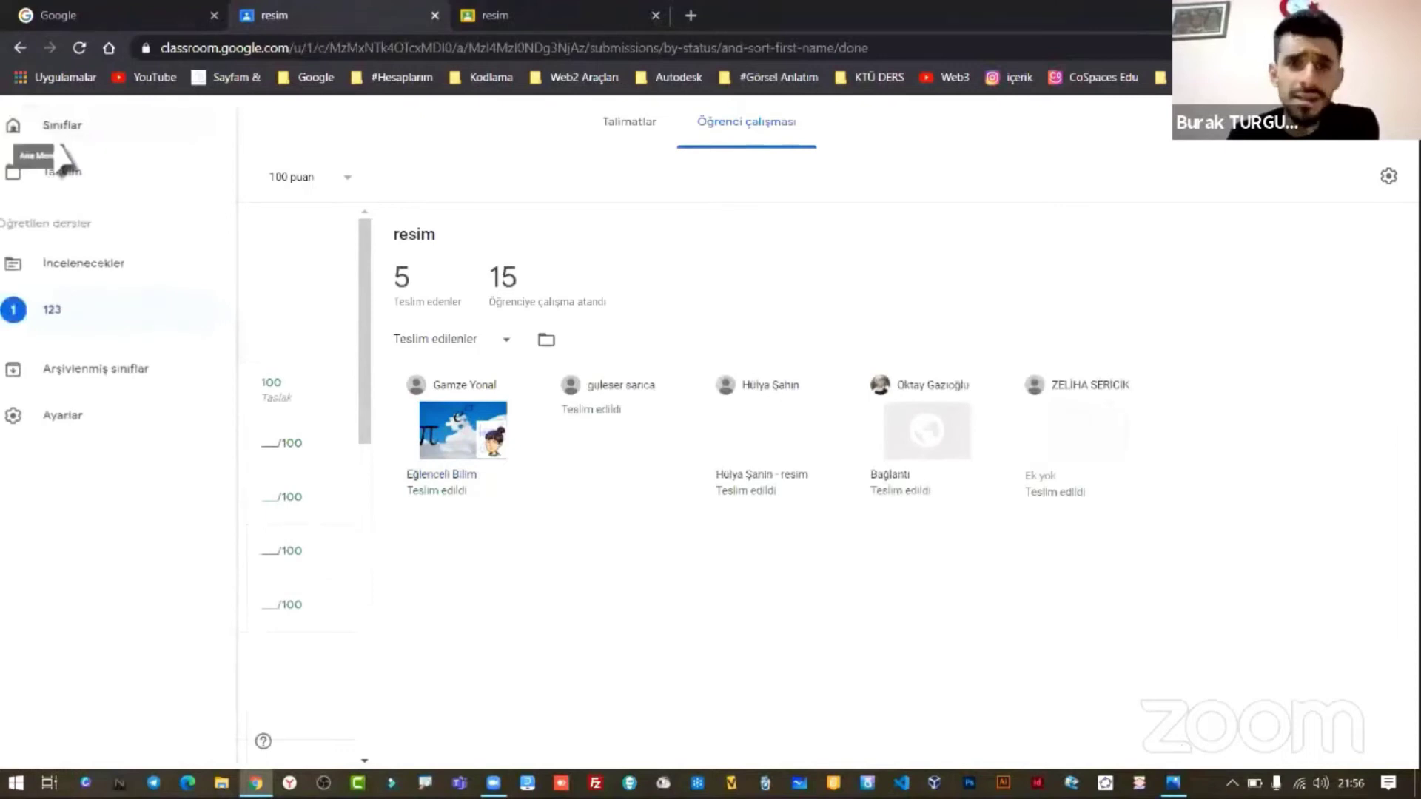
{"action": "left_click", "coordinate": [101, 148]}
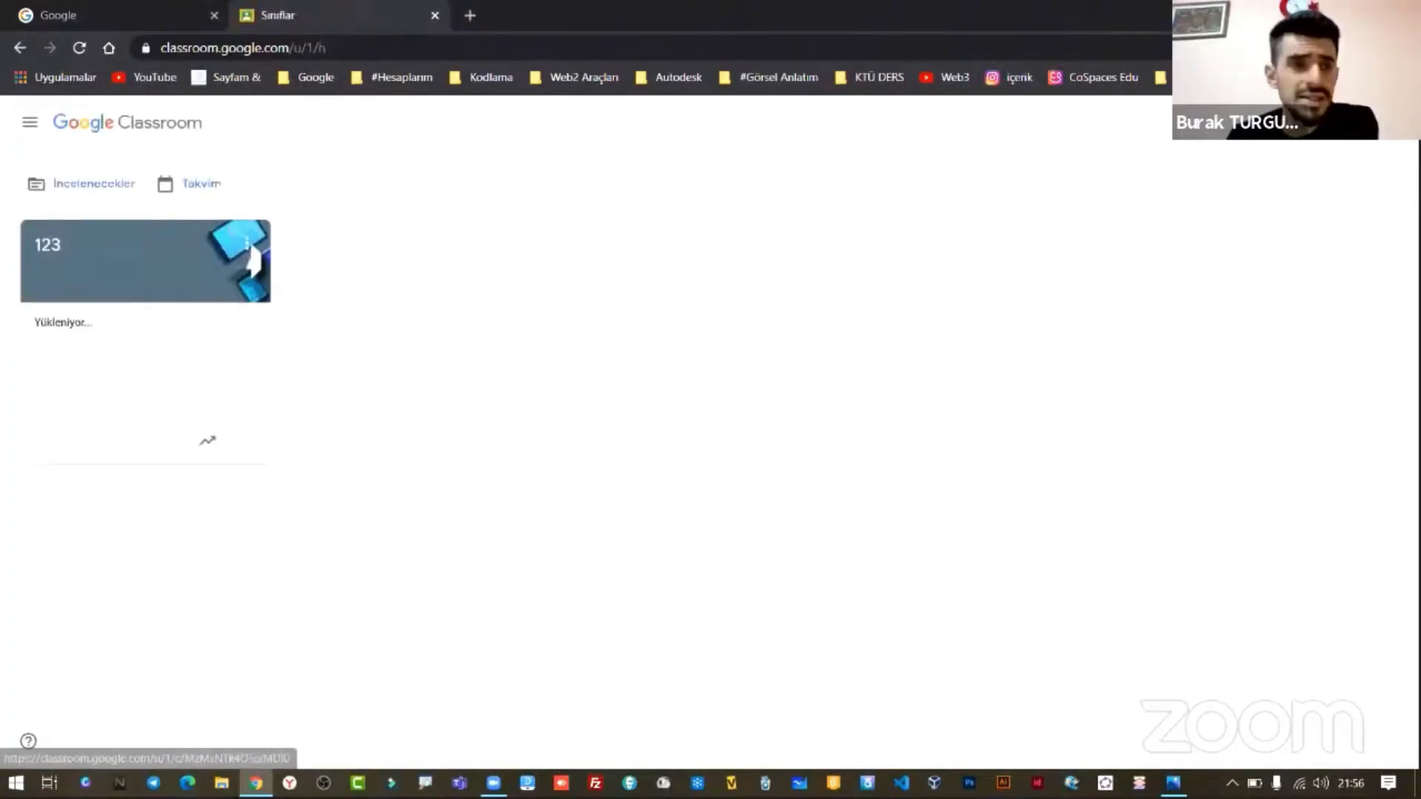
{"action": "left_click", "coordinate": [249, 245]}
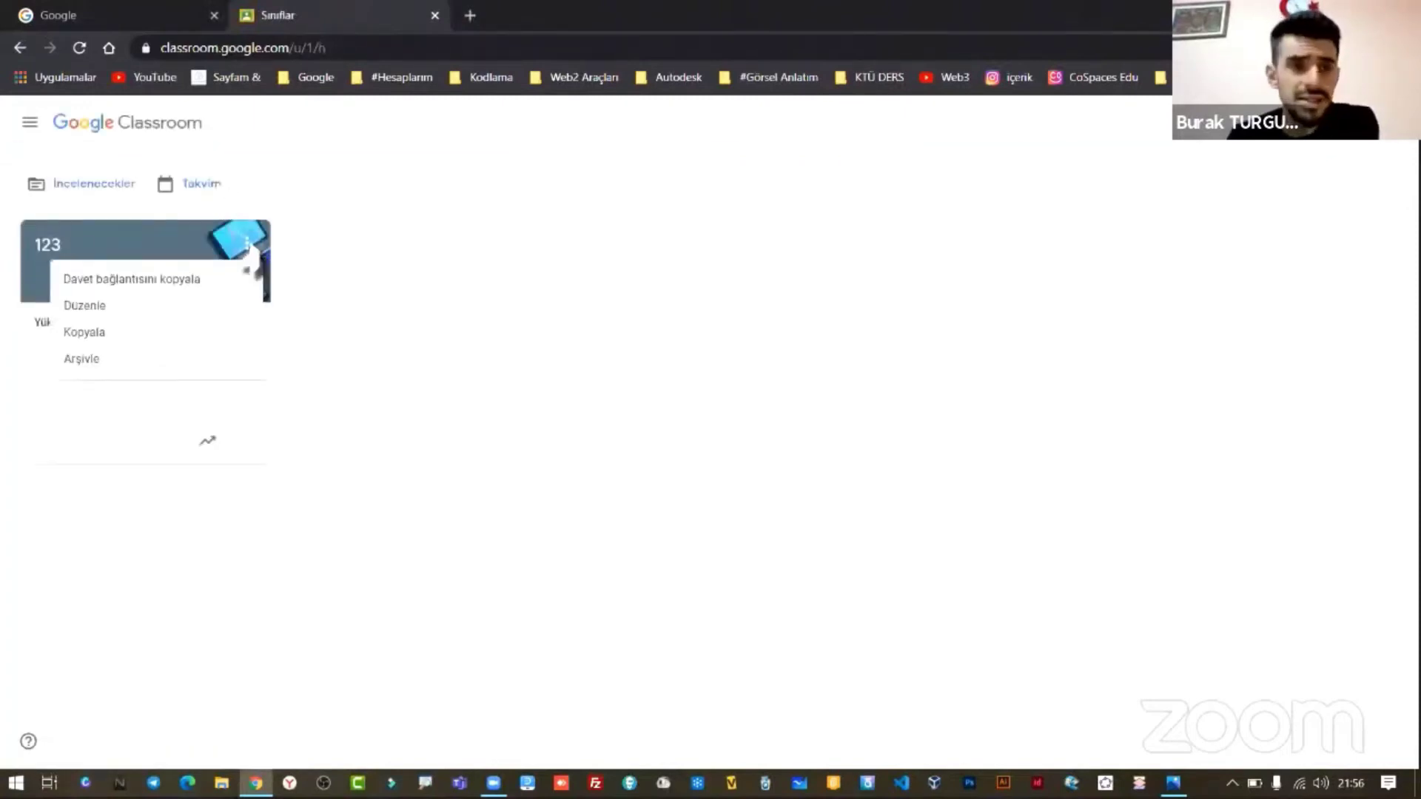
{"action": "left_click", "coordinate": [92, 361]}
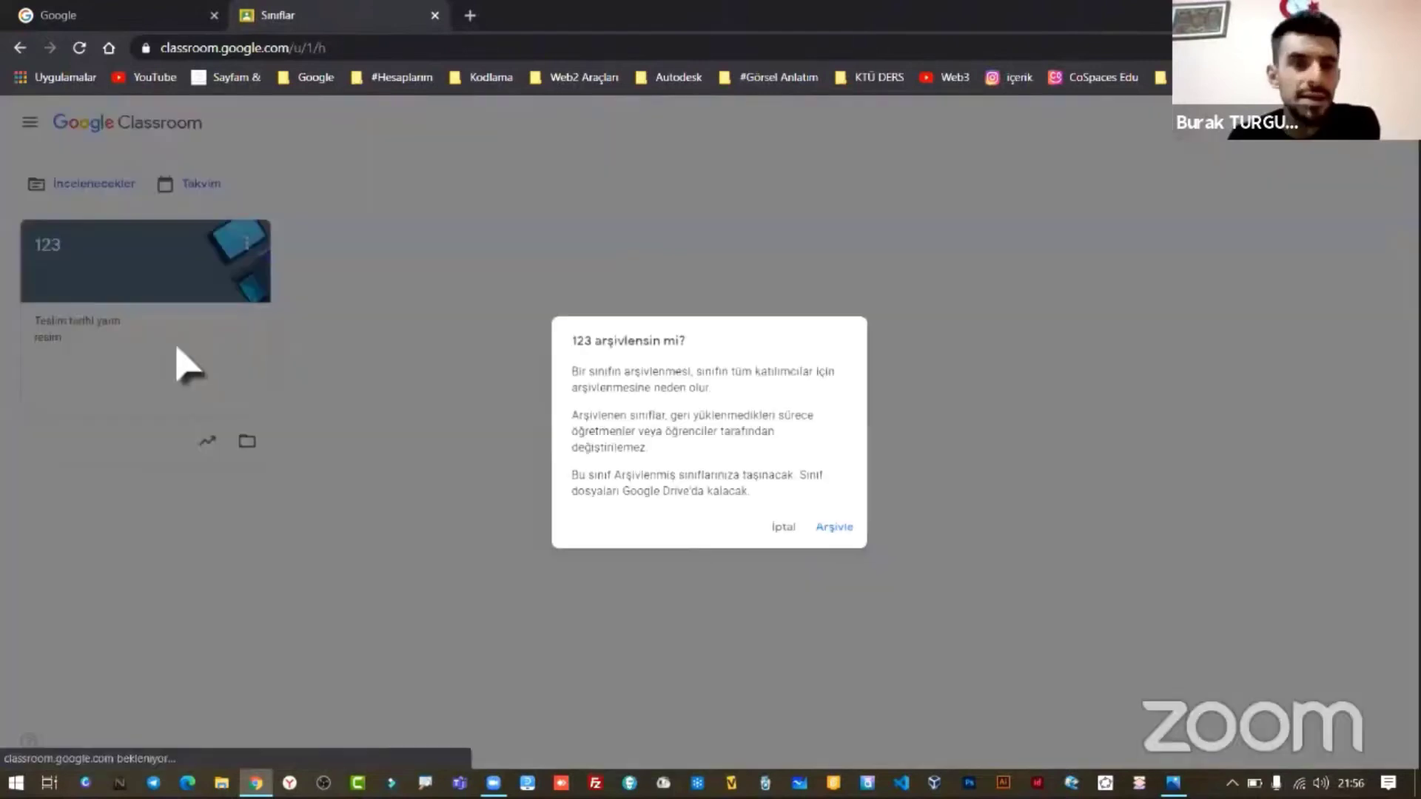
{"action": "key", "text": "Return"}
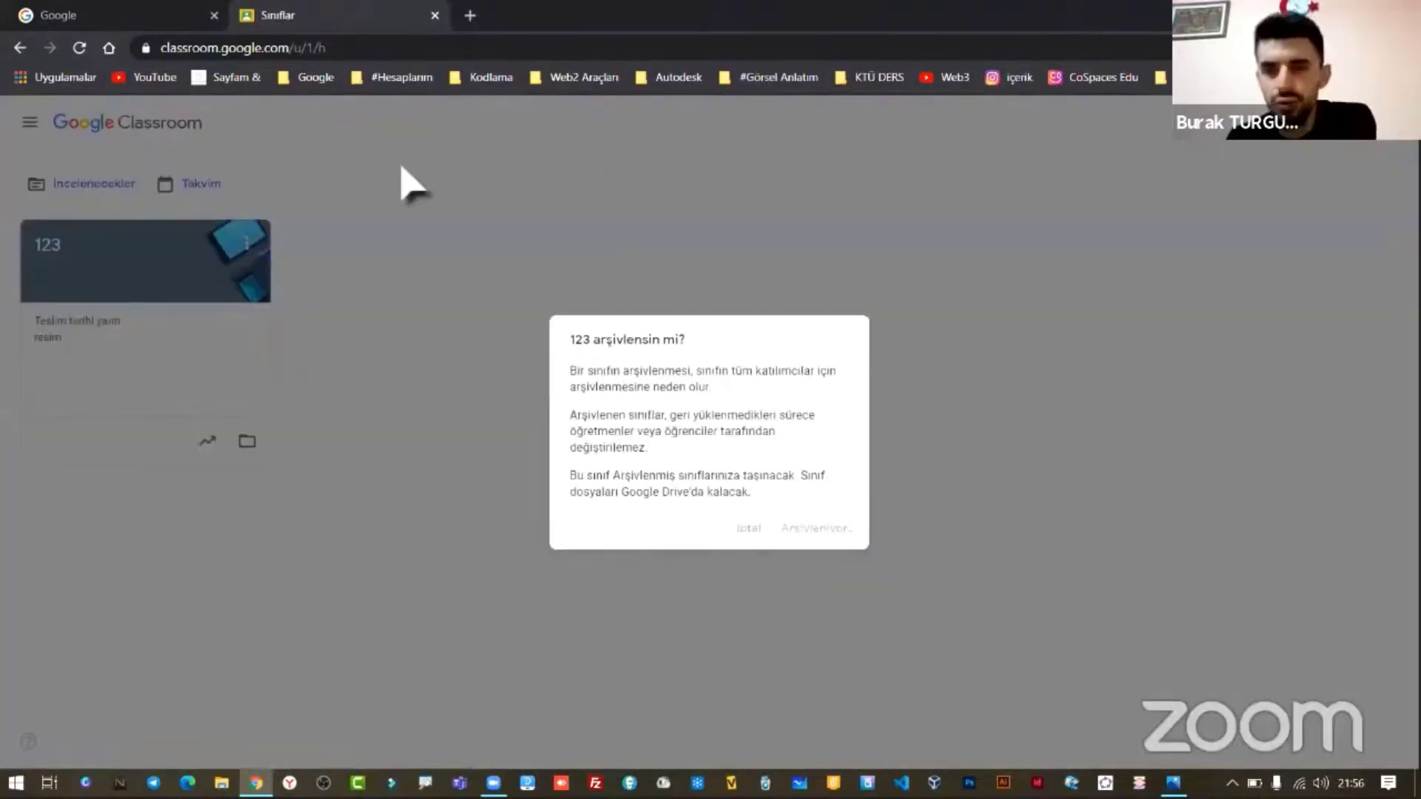
{"action": "key", "text": "ctrl+w"}
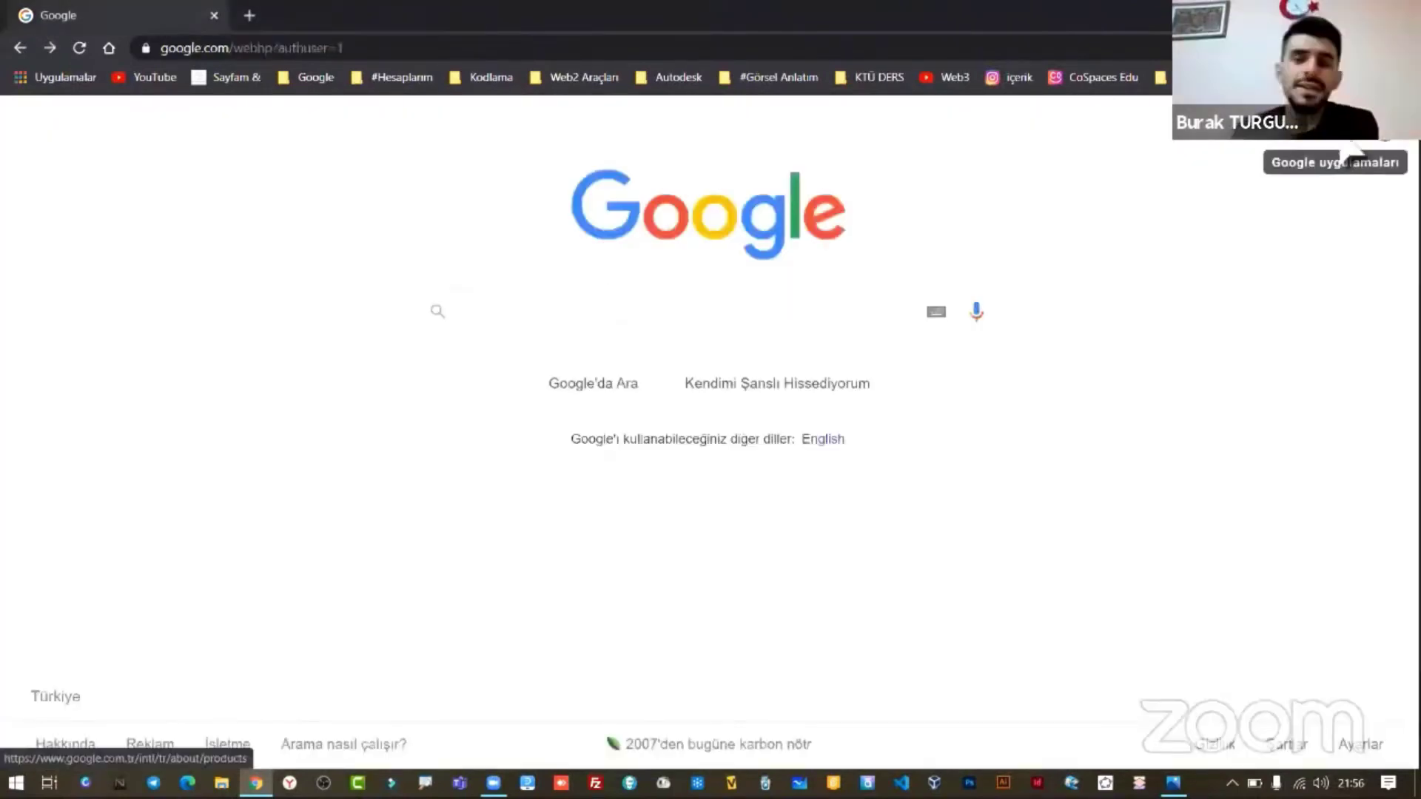
- Open Collections, Arts & Culture, Forms and Travel from the Google apps list in separate tabs
{"action": "left_click", "coordinate": [1350, 148]}
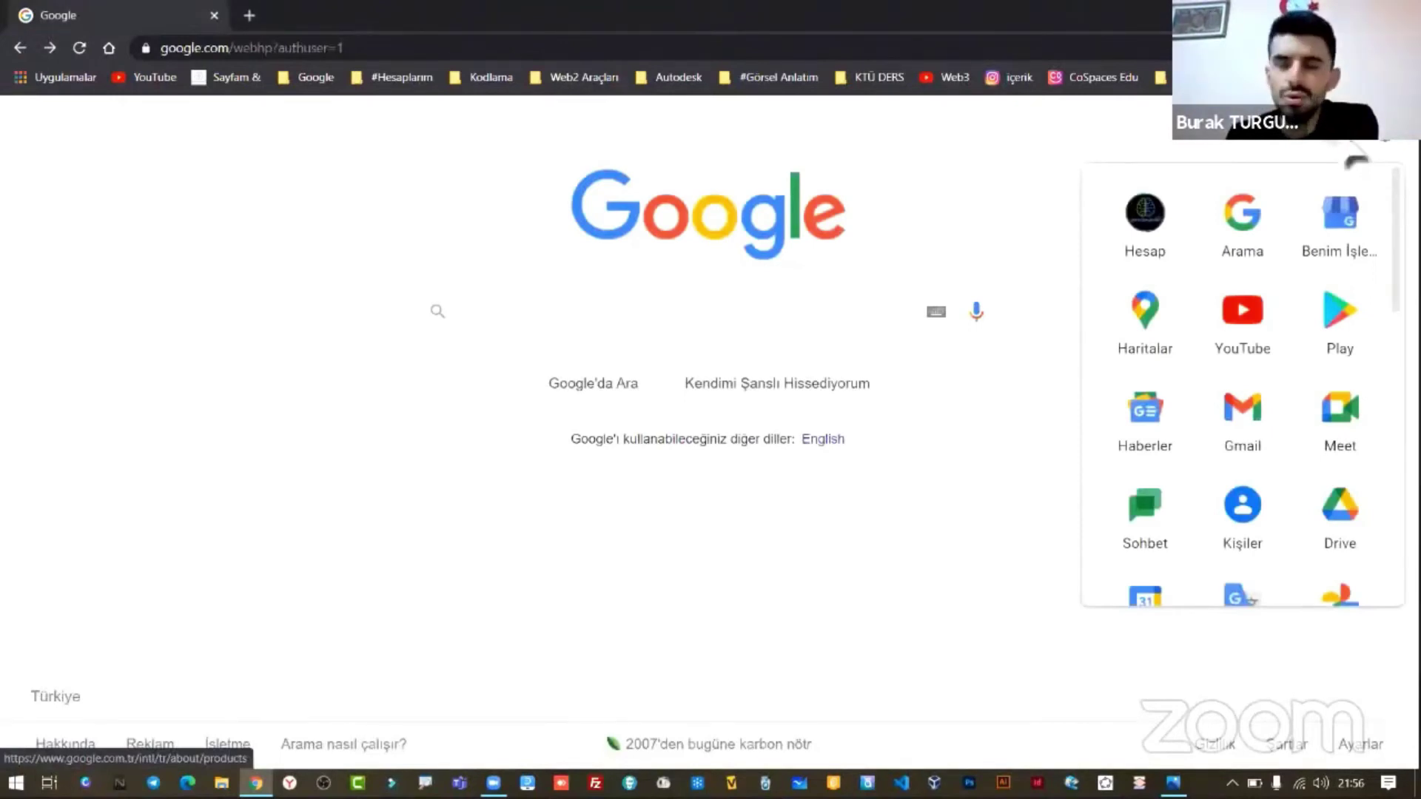
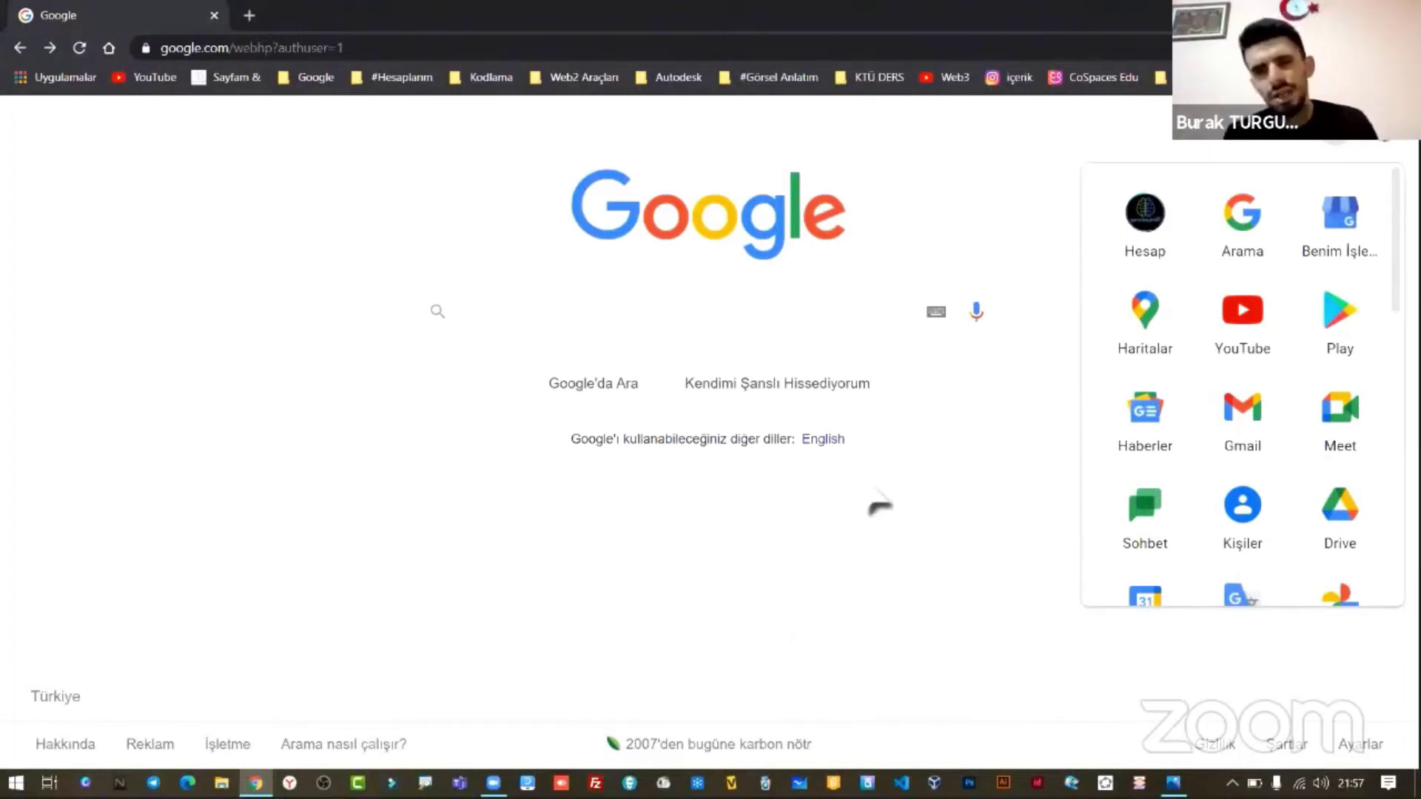
{"action": "scroll", "coordinate": [1184, 403], "scroll_direction": "down", "scroll_amount": 6}
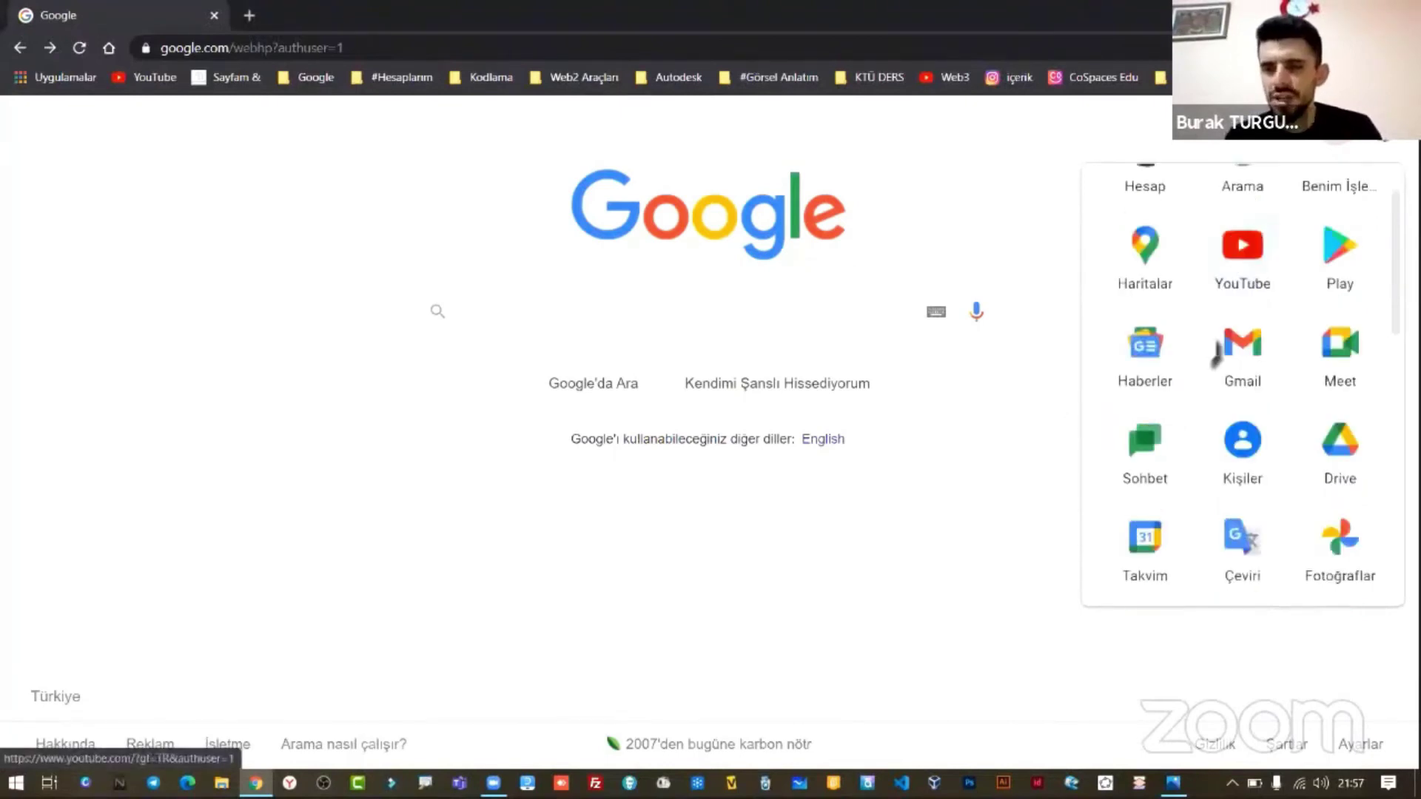
{"action": "scroll", "coordinate": [1214, 368], "scroll_direction": "down", "scroll_amount": 4}
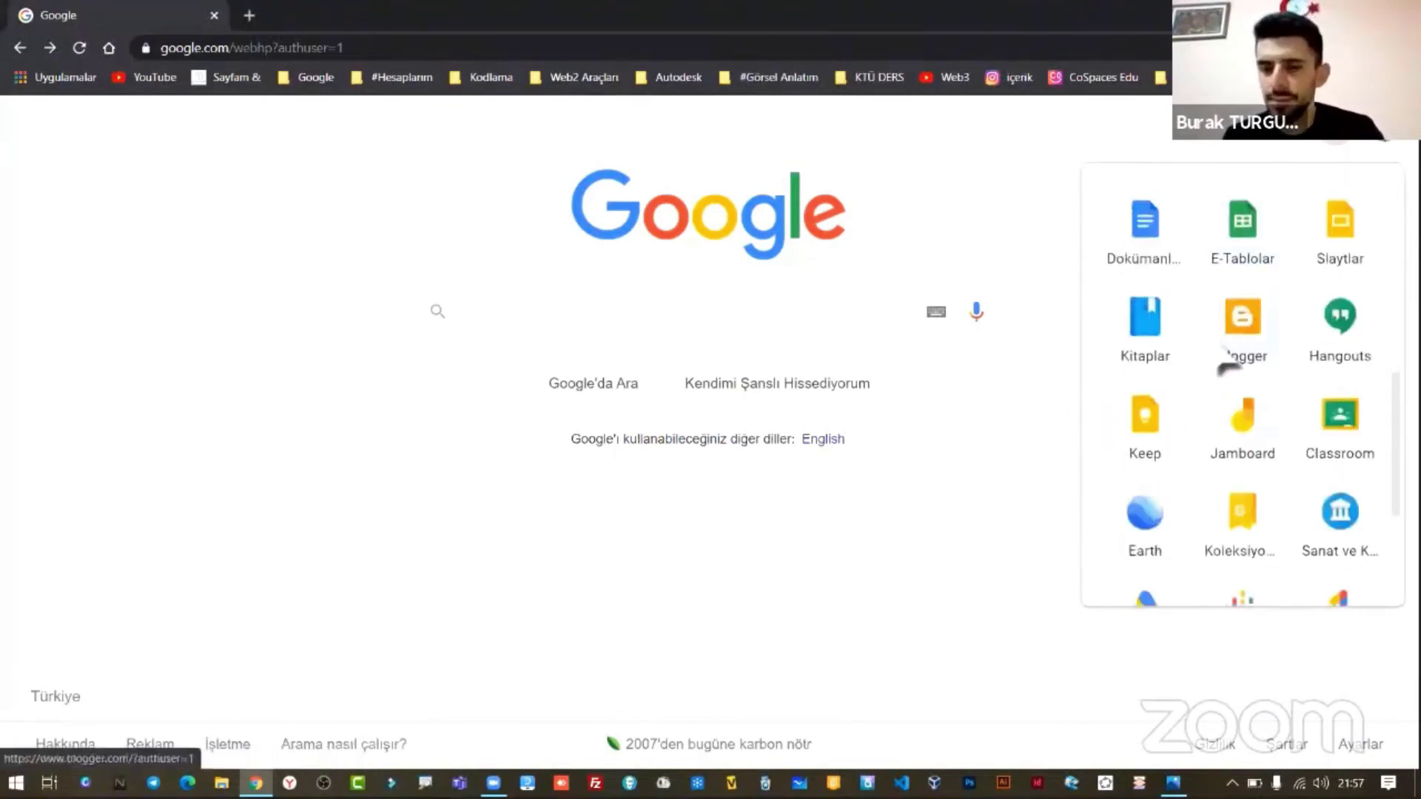
{"action": "scroll", "coordinate": [1224, 370], "scroll_direction": "down", "scroll_amount": 2}
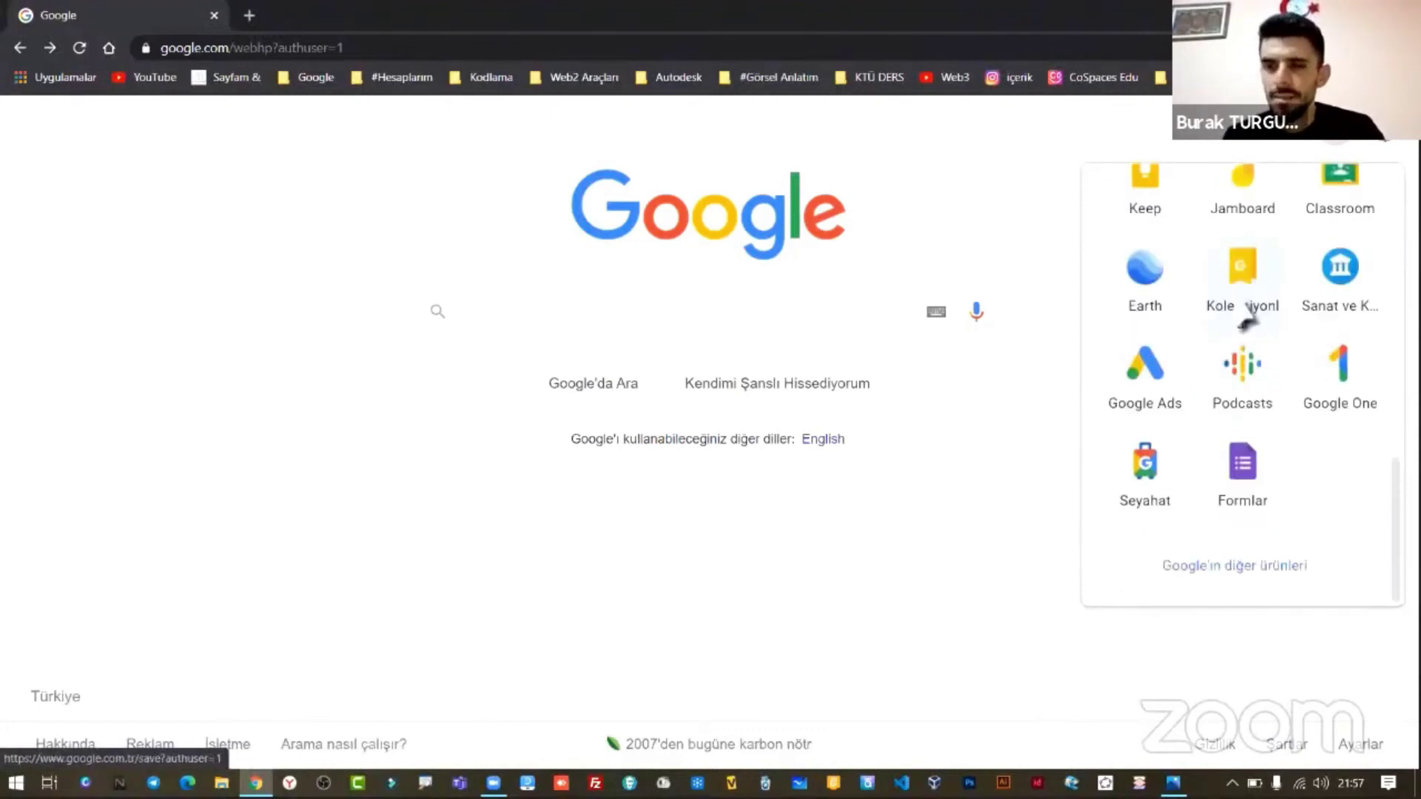
{"action": "right_click", "coordinate": [1246, 287]}
{"action": "key", "text": "Escape"}
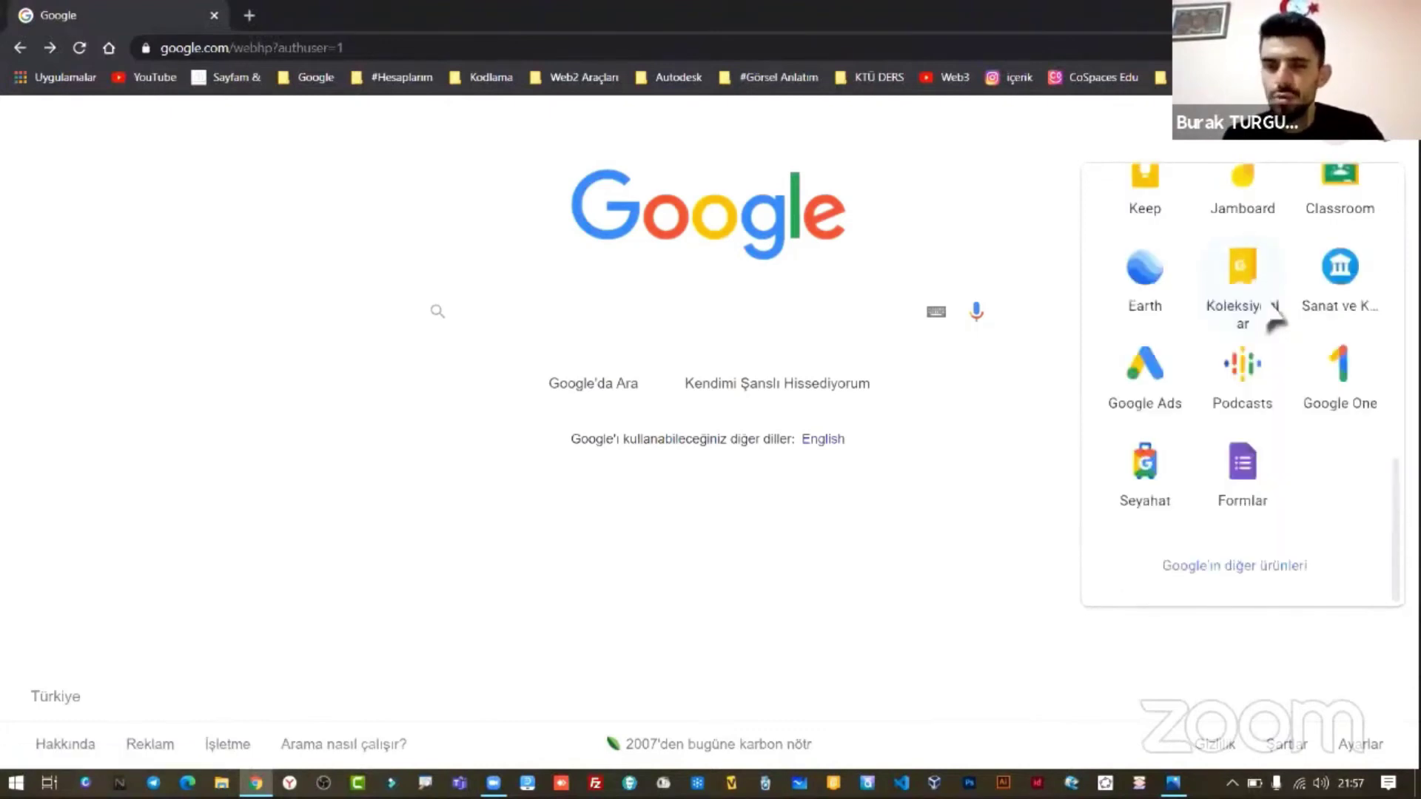
{"action": "right_click", "coordinate": [1338, 296]}
{"action": "left_click", "coordinate": [1228, 375]}
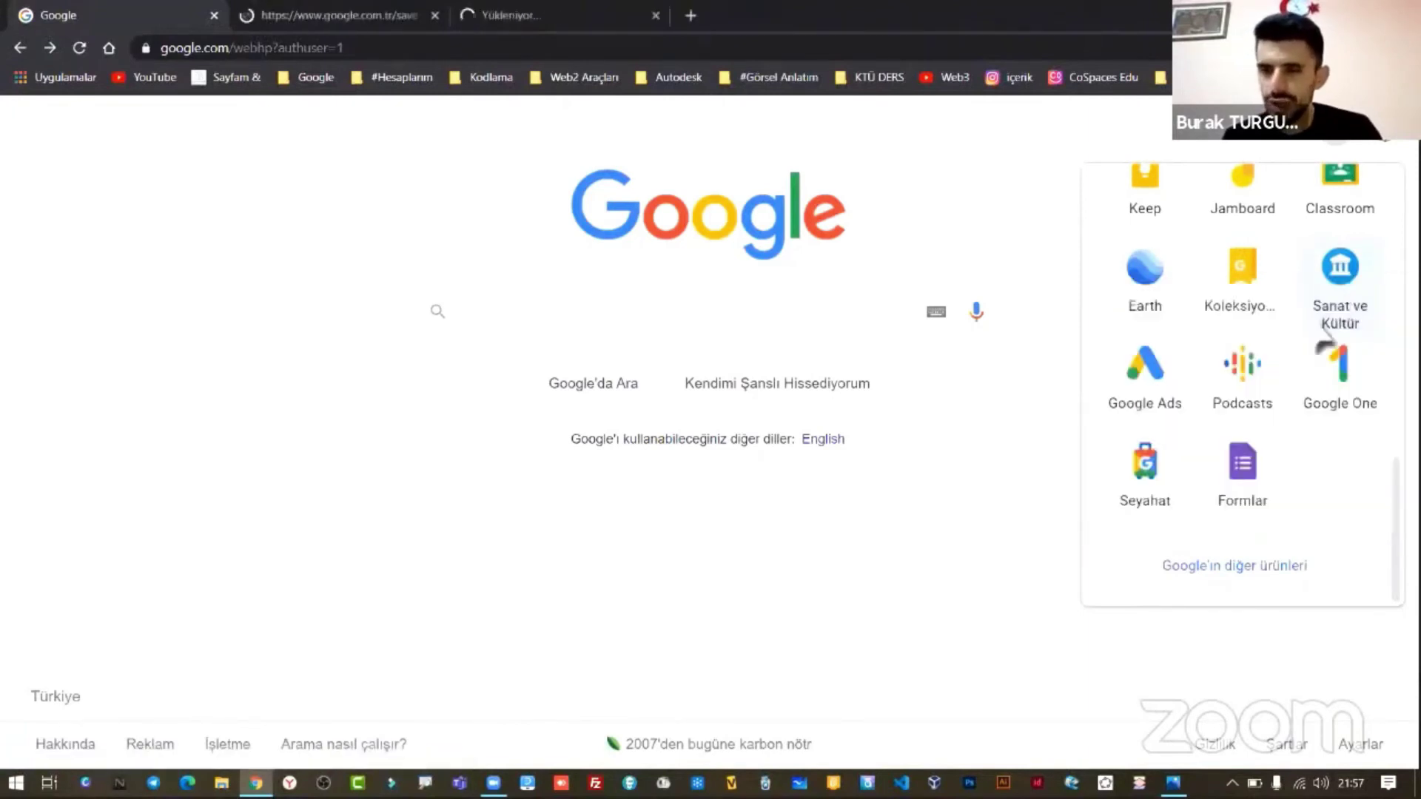
{"action": "right_click", "coordinate": [1243, 467]}
{"action": "left_click", "coordinate": [1243, 479]}
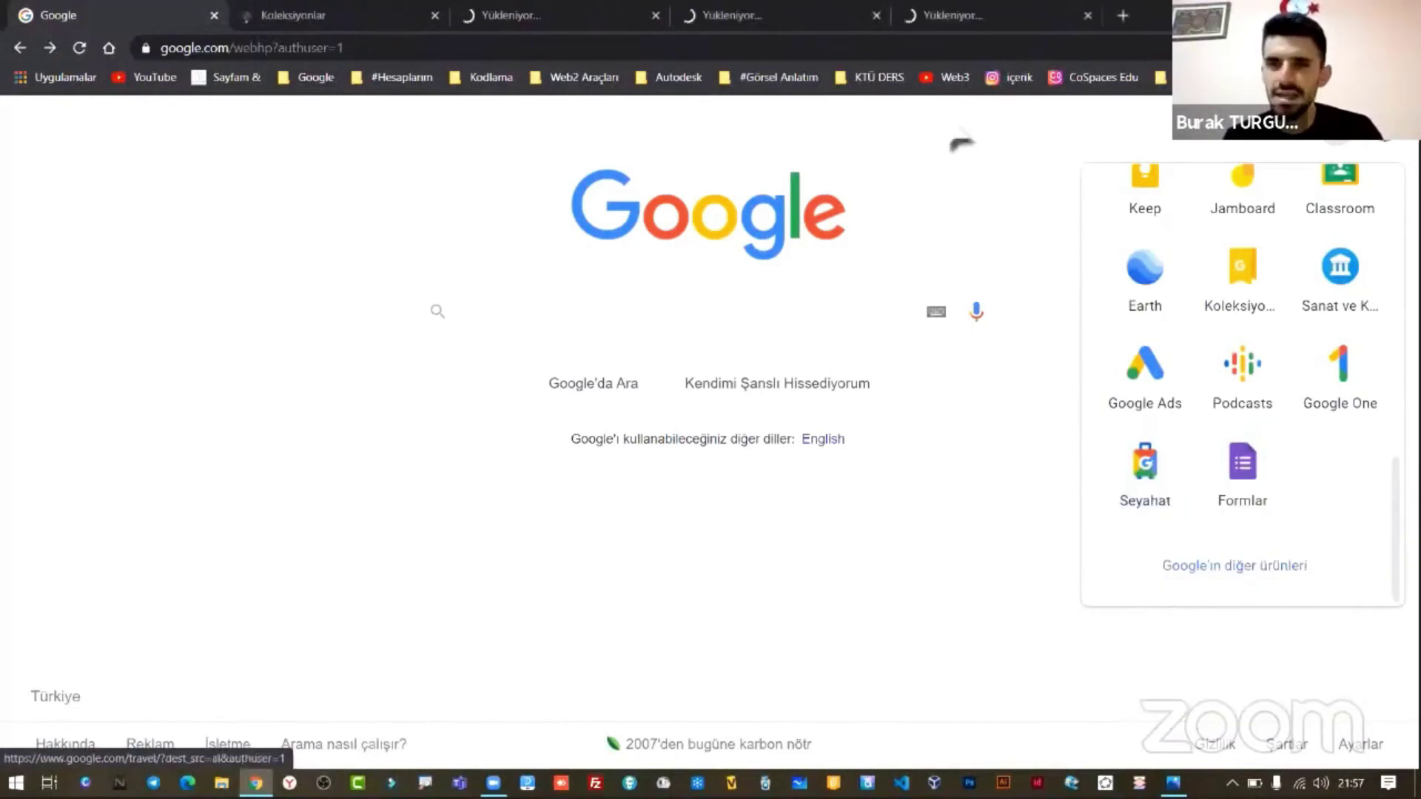
- Load the bookmarked Analytics page in a new tab and close the Google home page tab
{"action": "left_click", "coordinate": [1132, 16]}
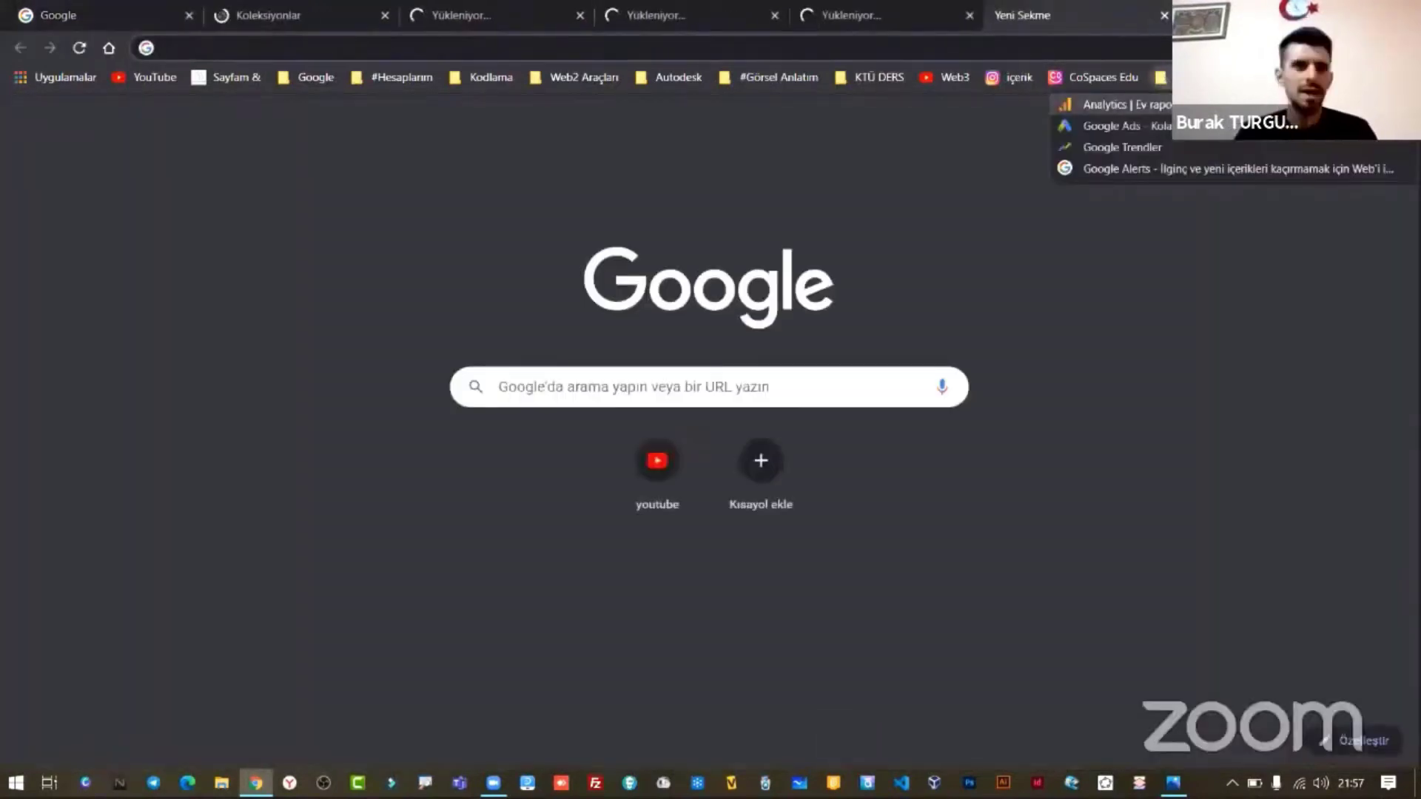
{"action": "left_click", "coordinate": [1096, 105]}
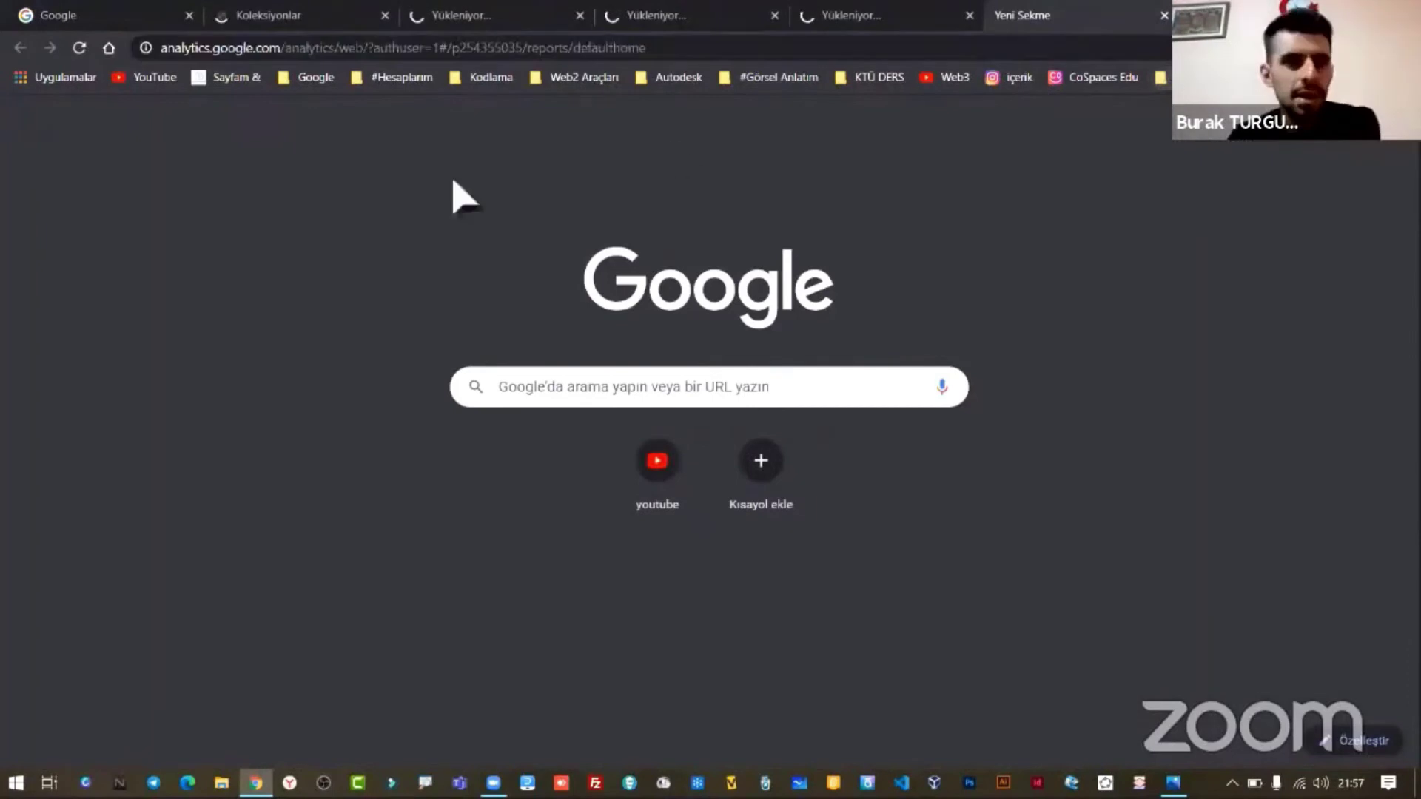
{"action": "left_click", "coordinate": [225, 28]}
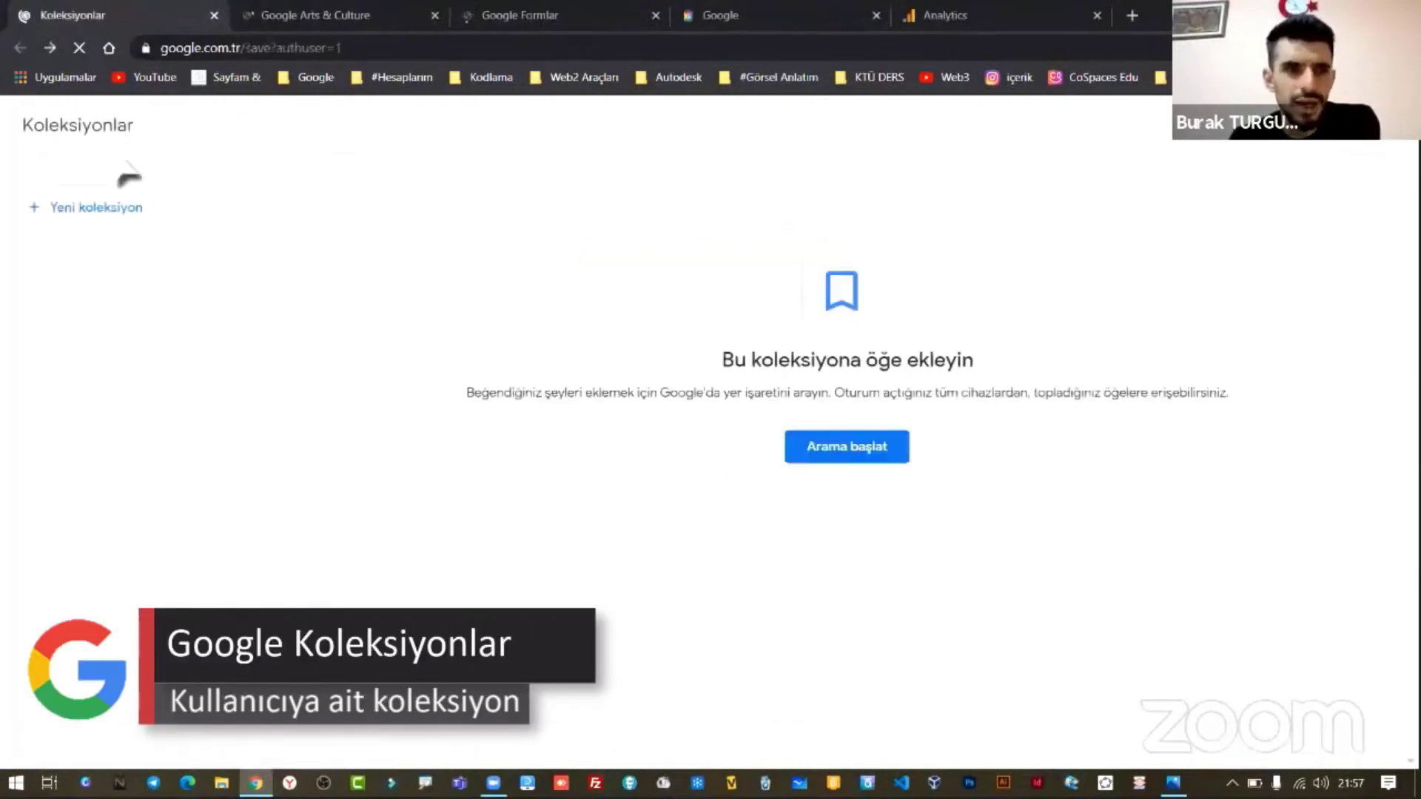
- Create a new collection named "1" in Google Collections
{"action": "left_click", "coordinate": [111, 209]}
{"action": "type", "text": "1"}
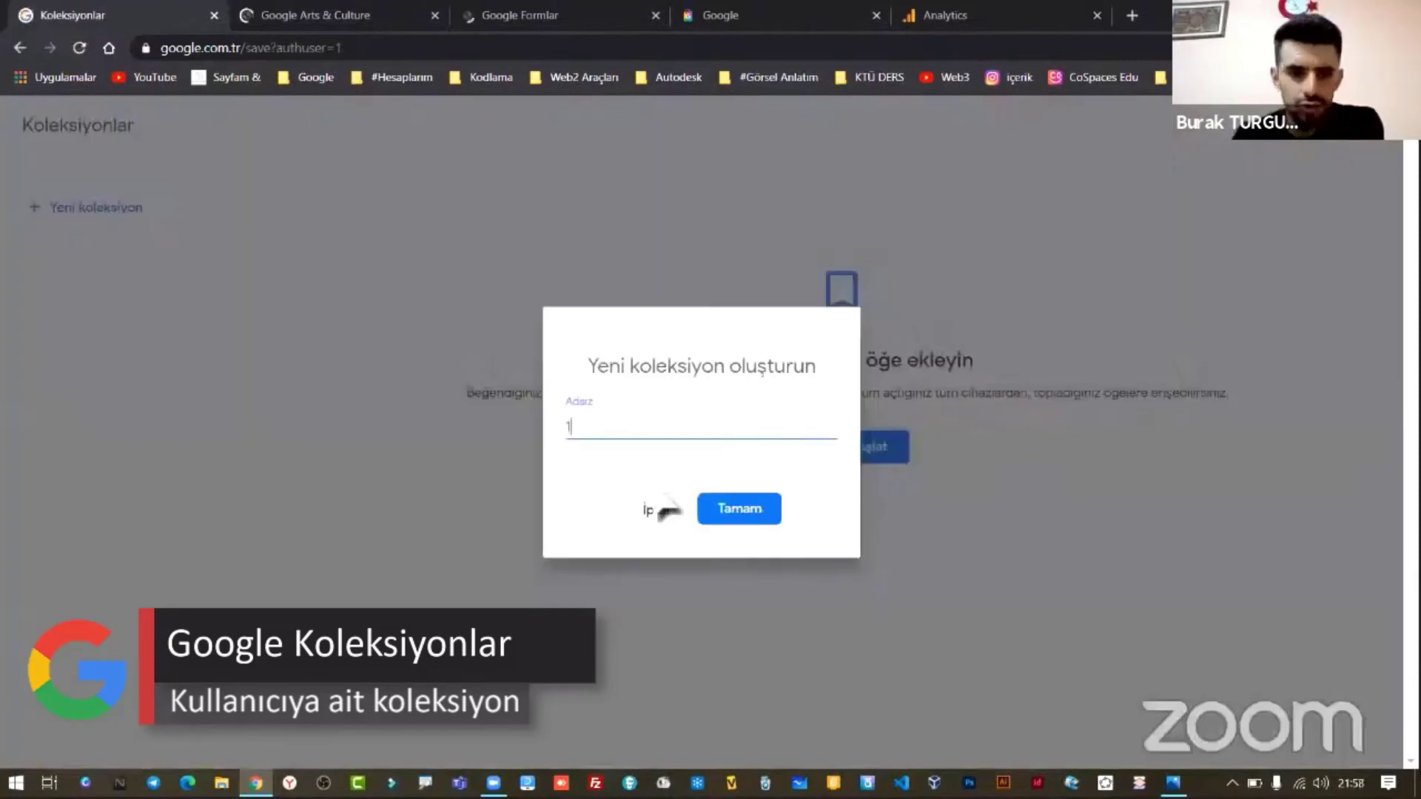
{"action": "key", "text": "Return"}
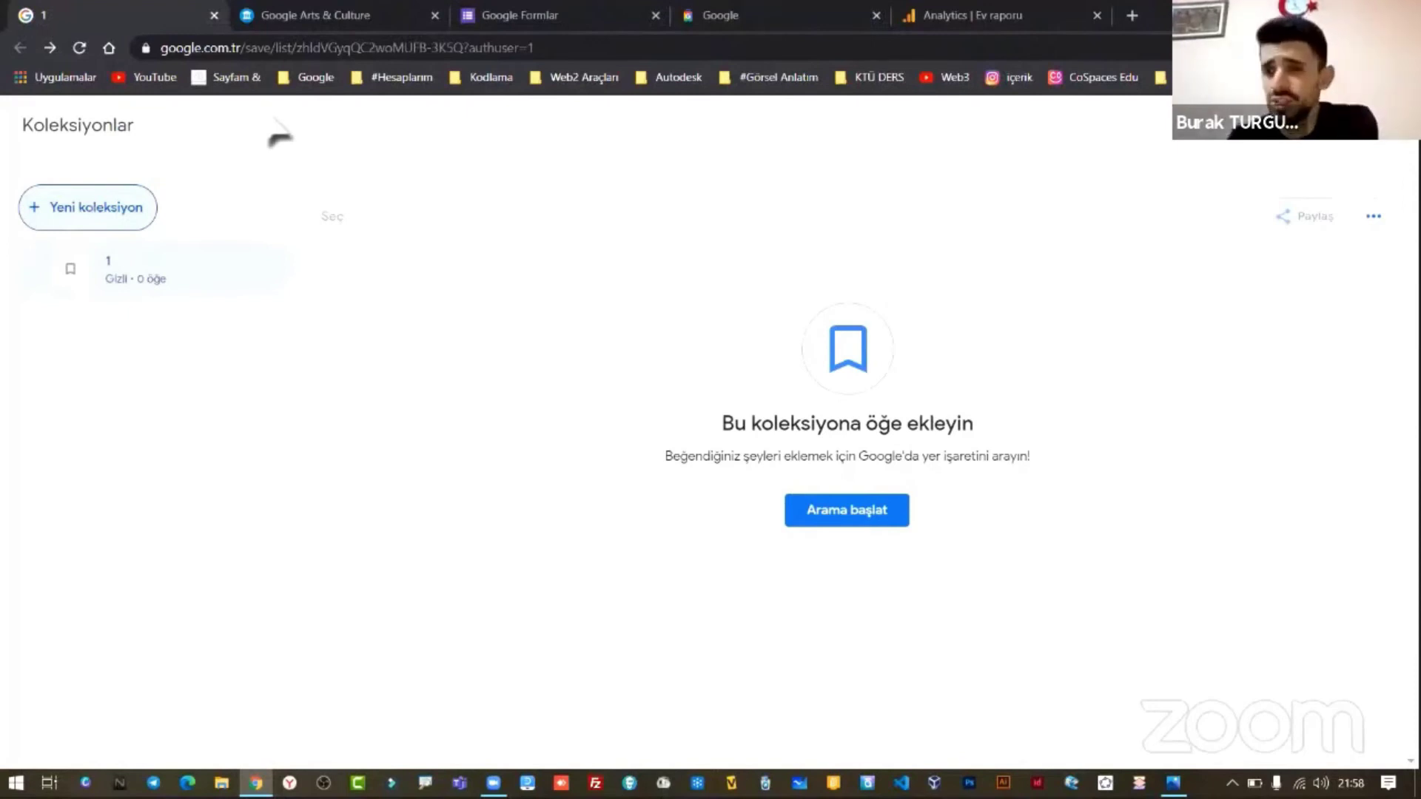
- Delete the collection named "1" and close the Collections tab
{"action": "left_click", "coordinate": [1374, 216]}
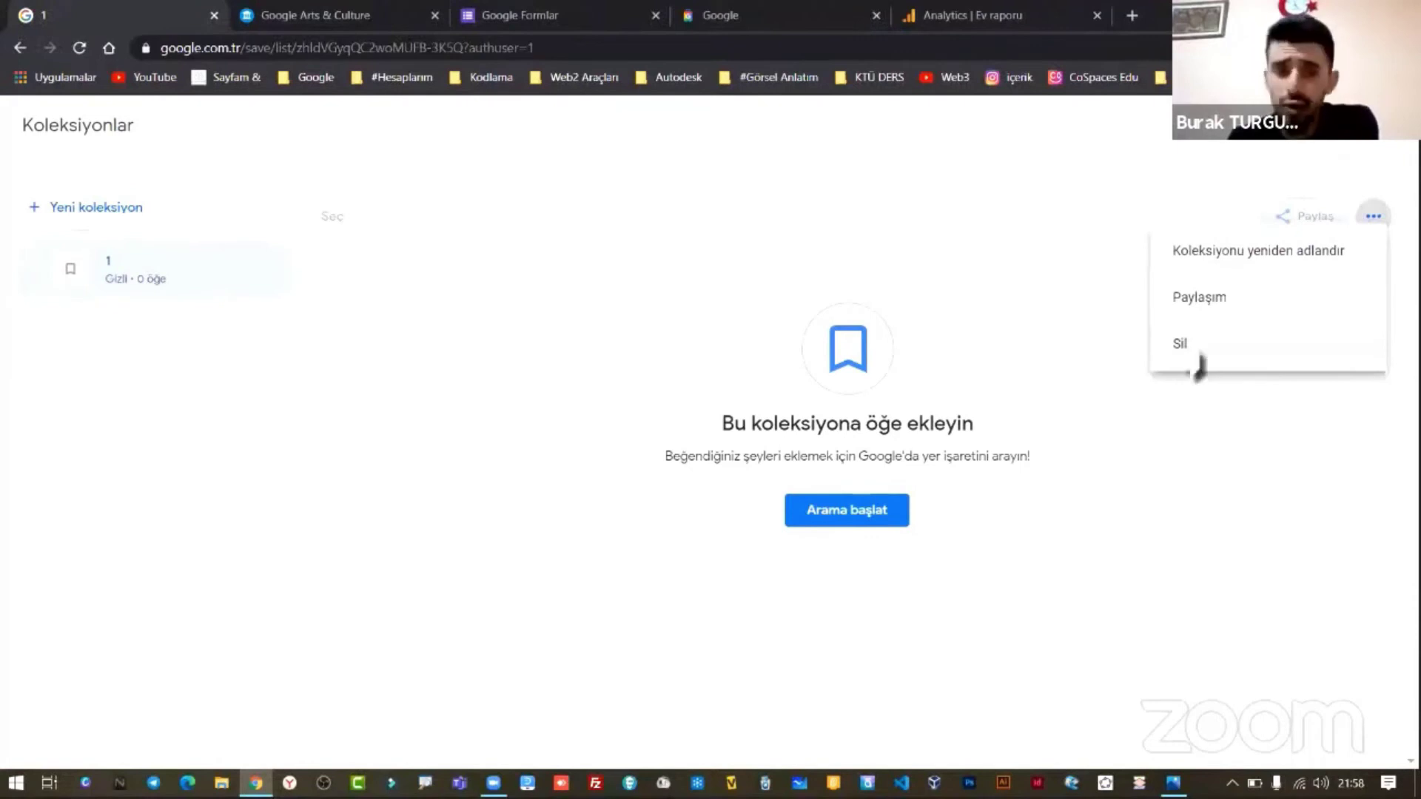
{"action": "left_click", "coordinate": [1181, 344]}
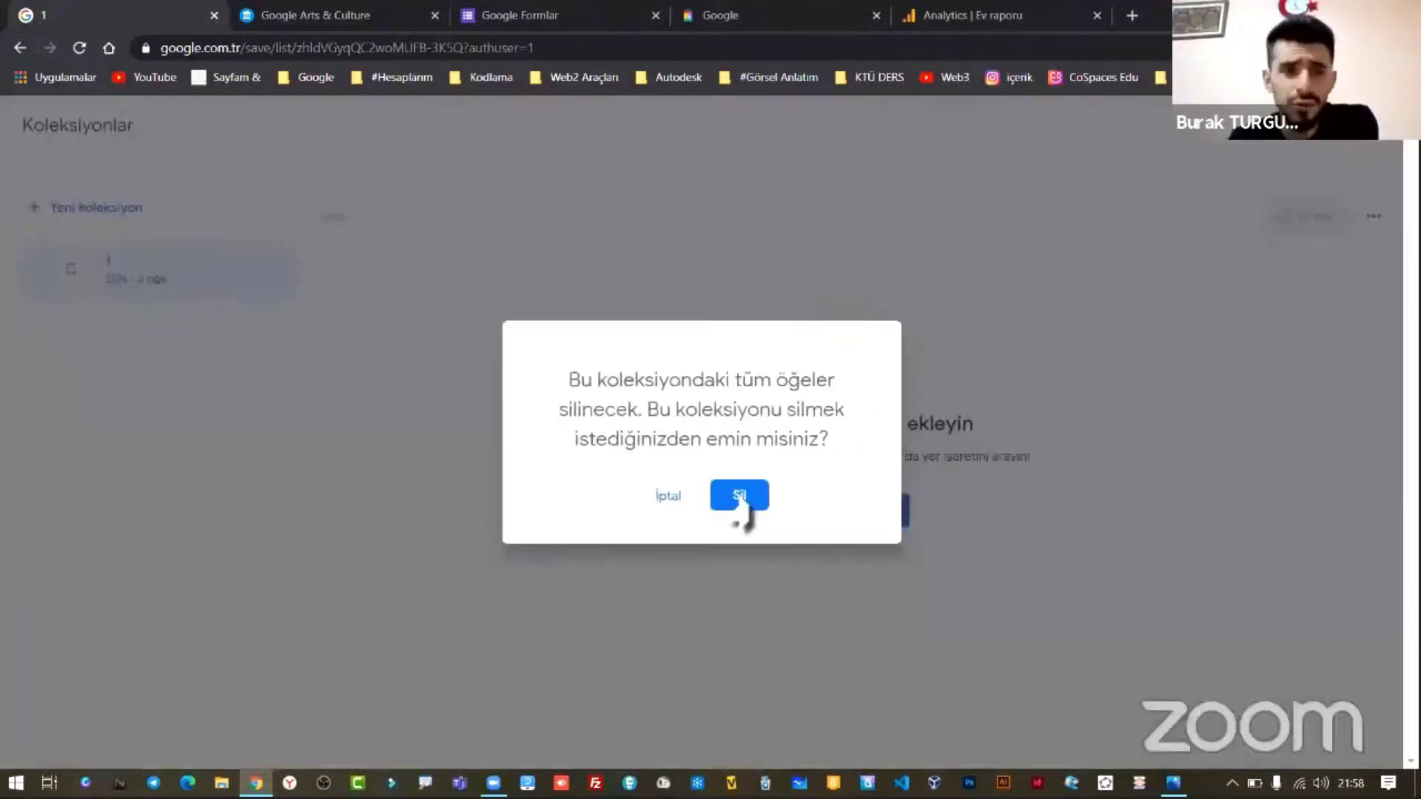
{"action": "left_click", "coordinate": [740, 495]}
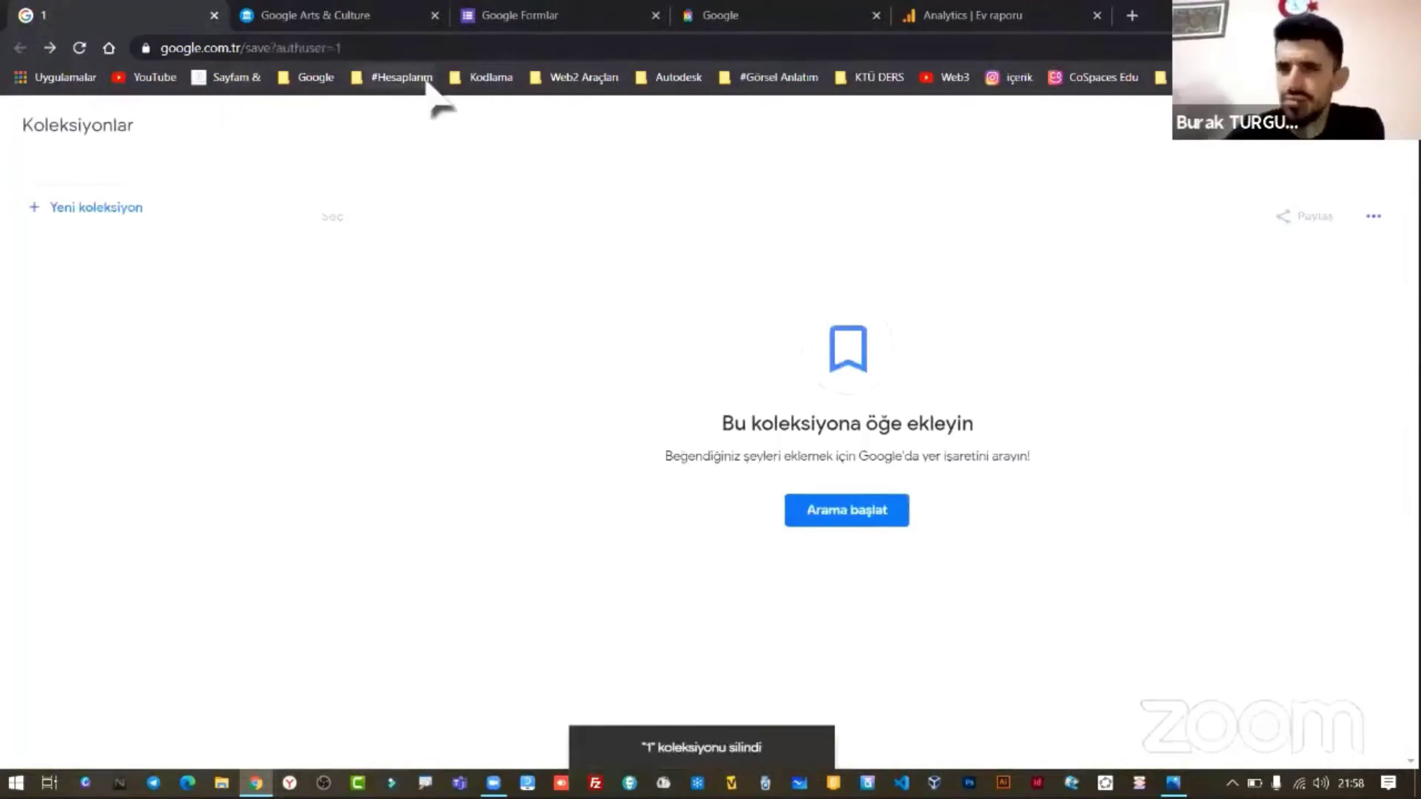
{"action": "left_click", "coordinate": [214, 14]}
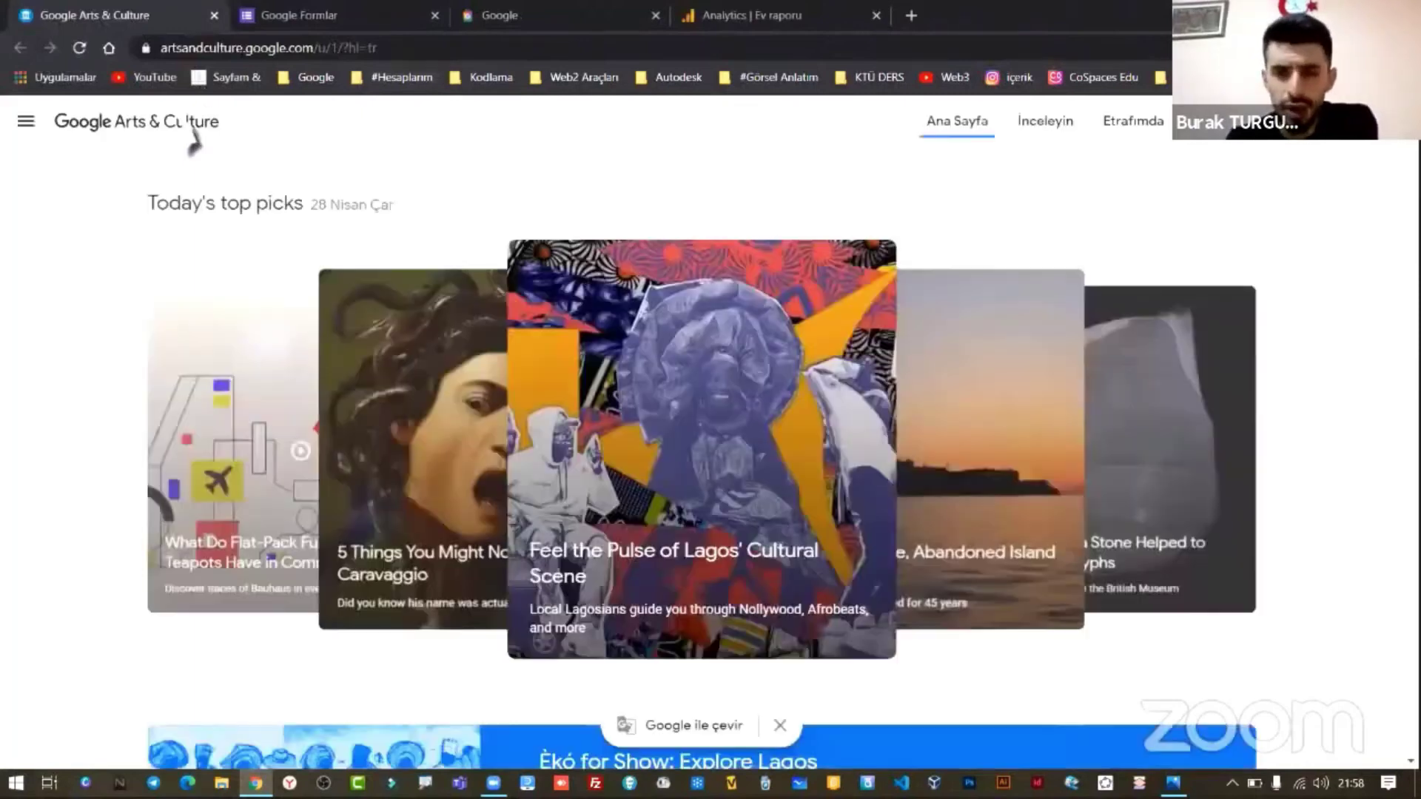
- Look through the Arts & Culture home page, from today's top picks down to the colour-based art section
{"action": "scroll", "coordinate": [194, 127], "scroll_direction": "down", "scroll_amount": 7}
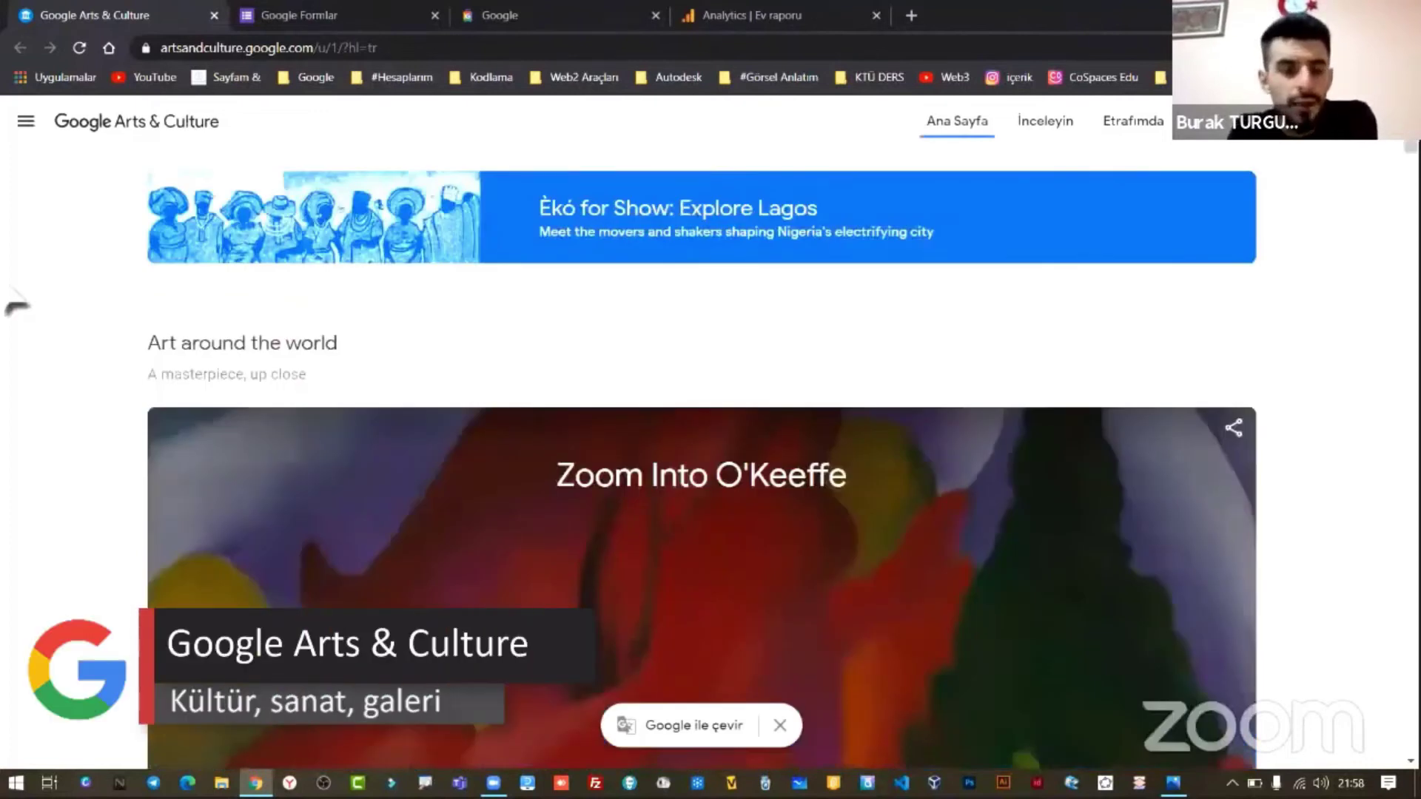
{"action": "scroll", "coordinate": [16, 300], "scroll_direction": "up", "scroll_amount": 7}
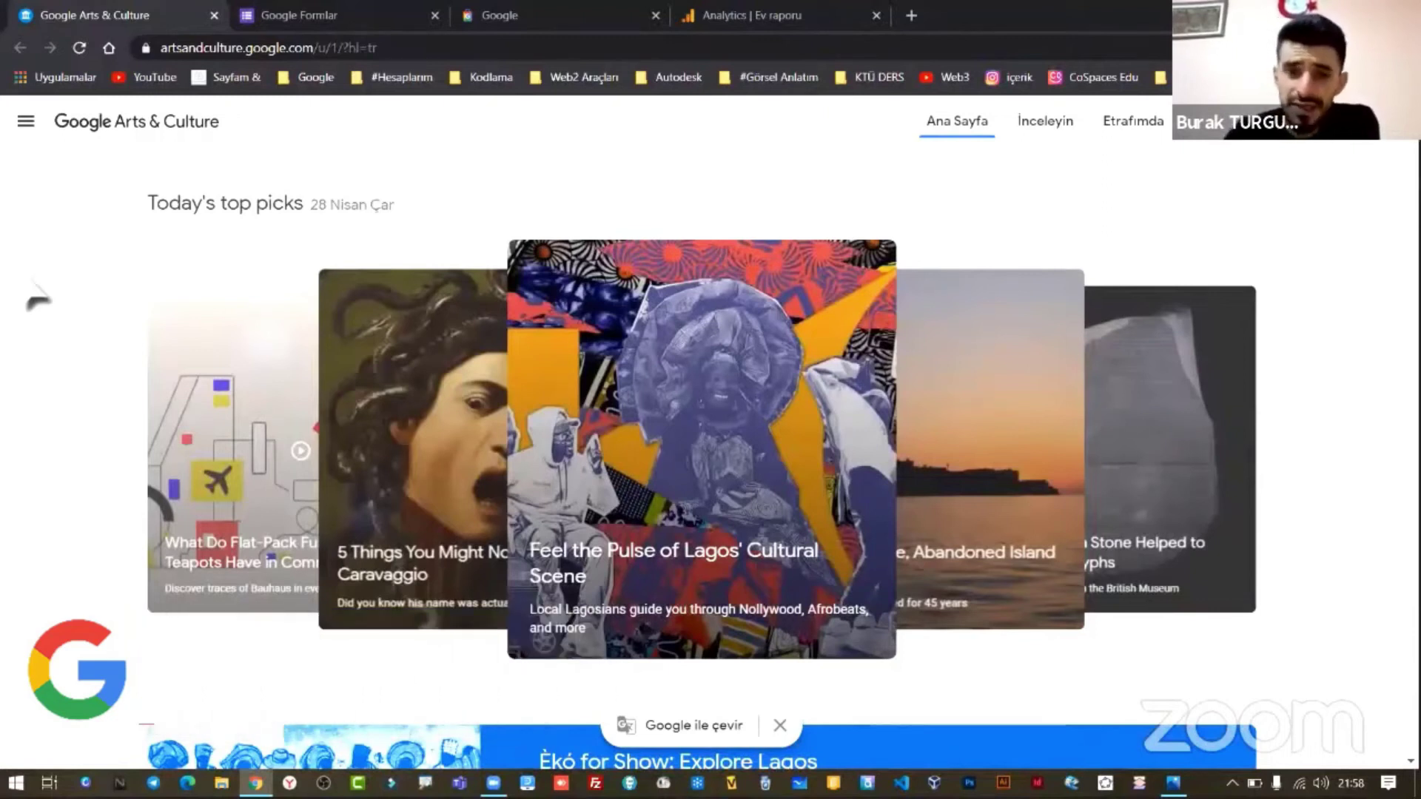
{"action": "scroll", "coordinate": [1125, 400], "scroll_direction": "down", "scroll_amount": 3}
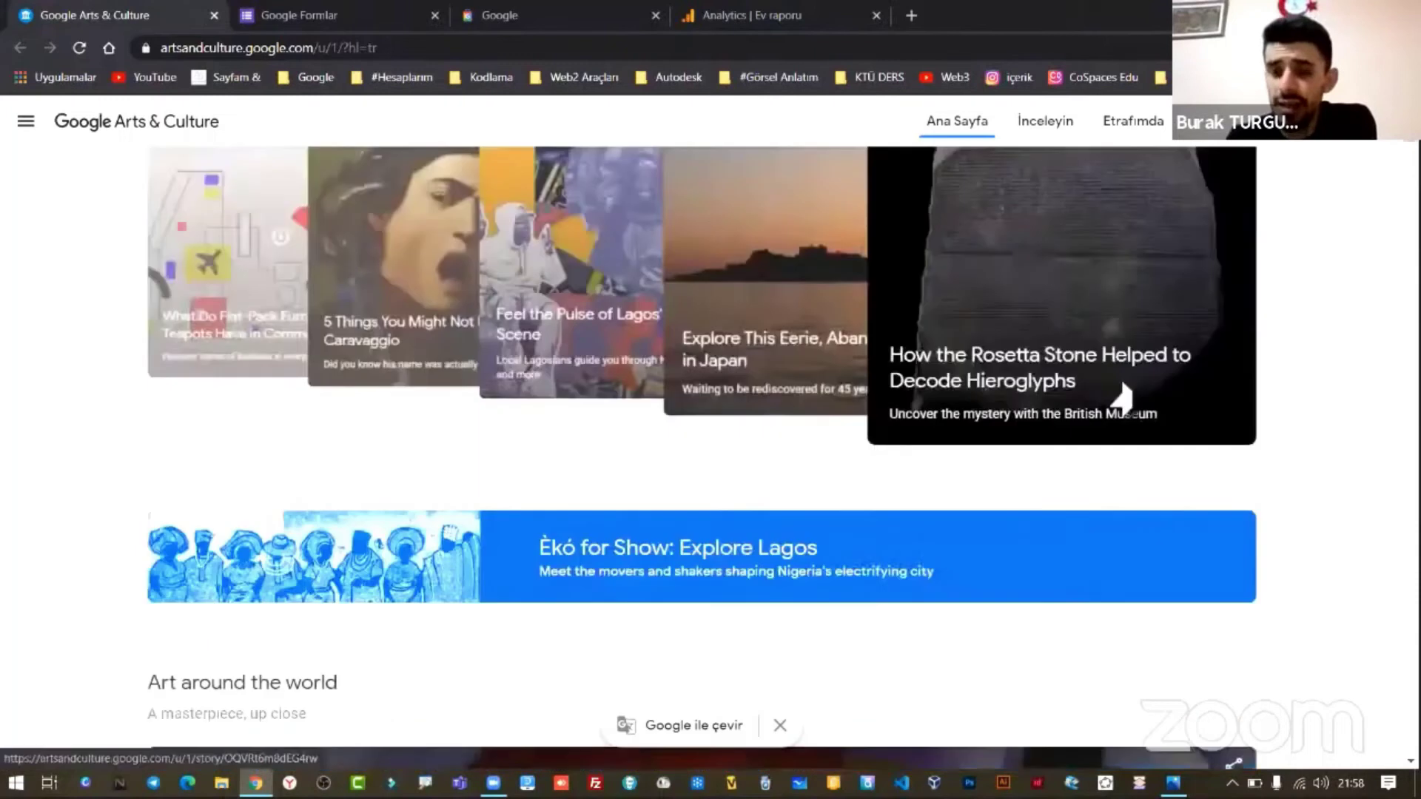
{"action": "scroll", "coordinate": [1123, 399], "scroll_direction": "down", "scroll_amount": 5}
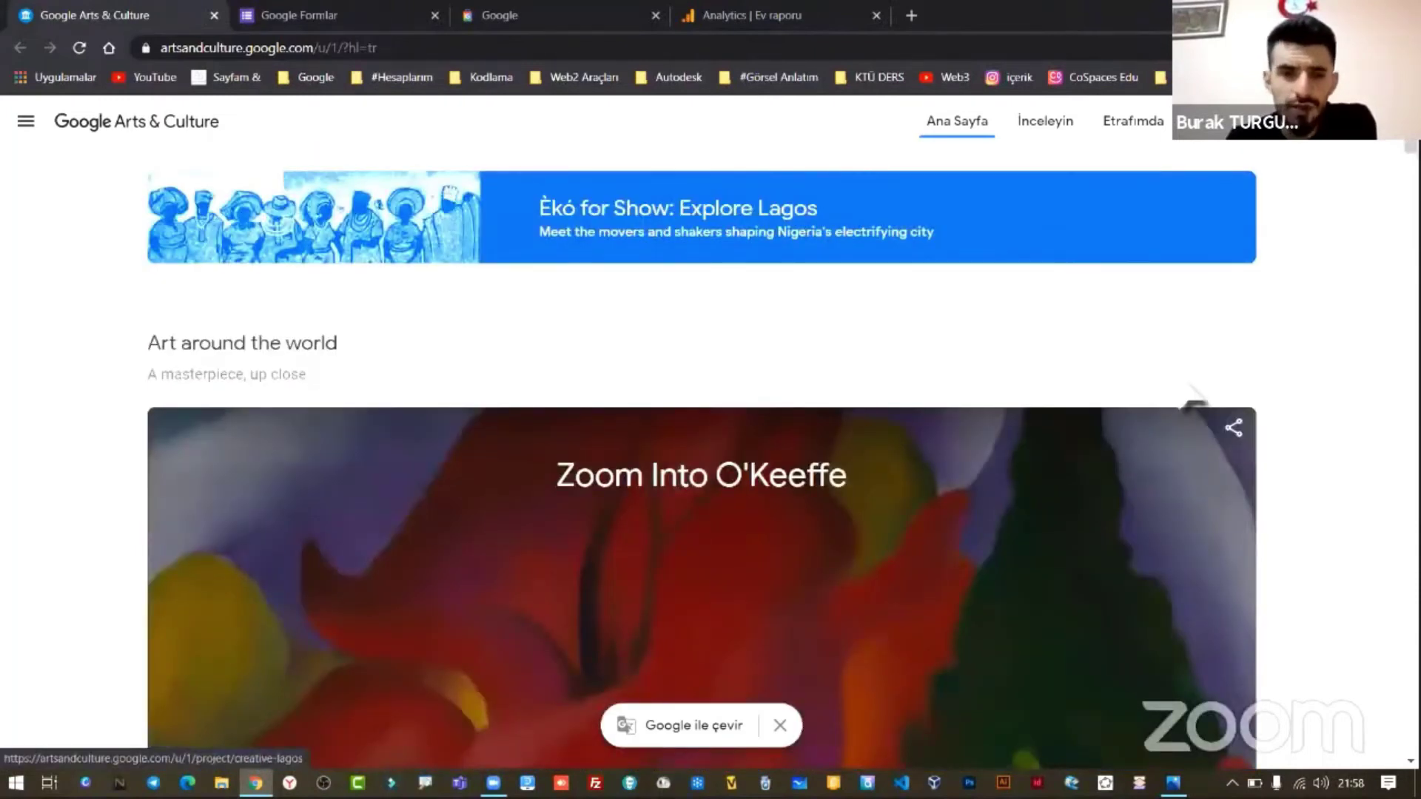
{"action": "scroll", "coordinate": [1330, 354], "scroll_direction": "down", "scroll_amount": 10}
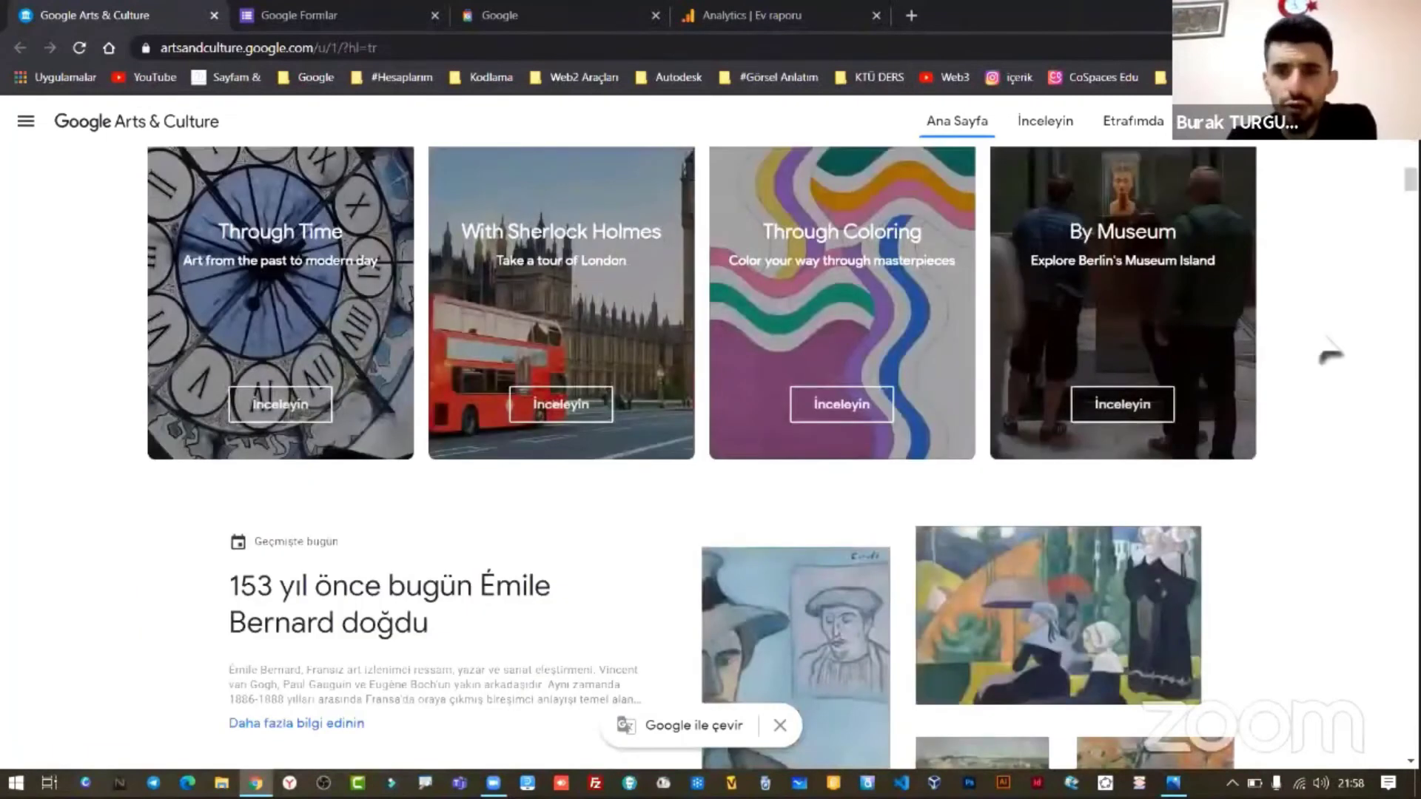
{"action": "scroll", "coordinate": [1053, 396], "scroll_direction": "down", "scroll_amount": 5}
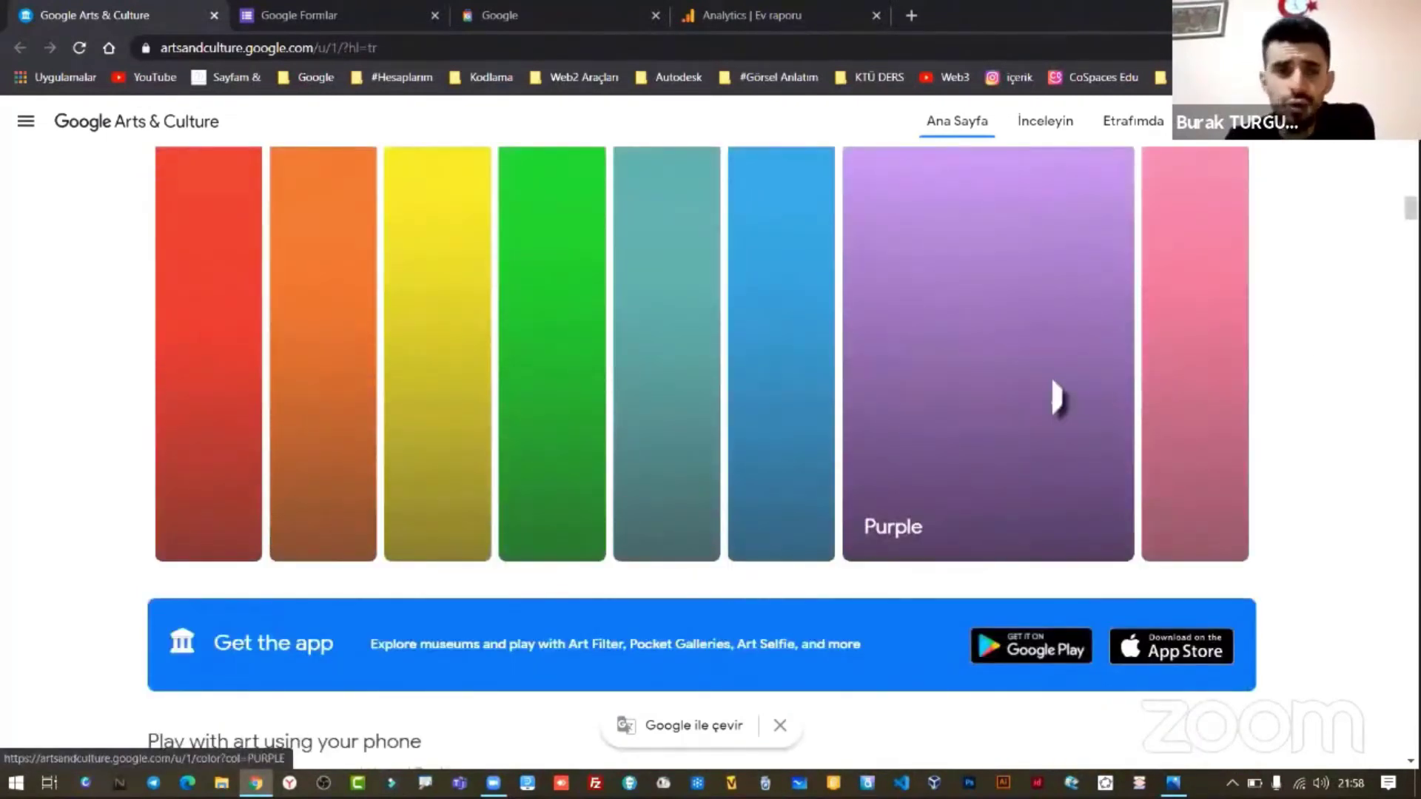
{"action": "scroll", "coordinate": [1056, 398], "scroll_direction": "up", "scroll_amount": 5}
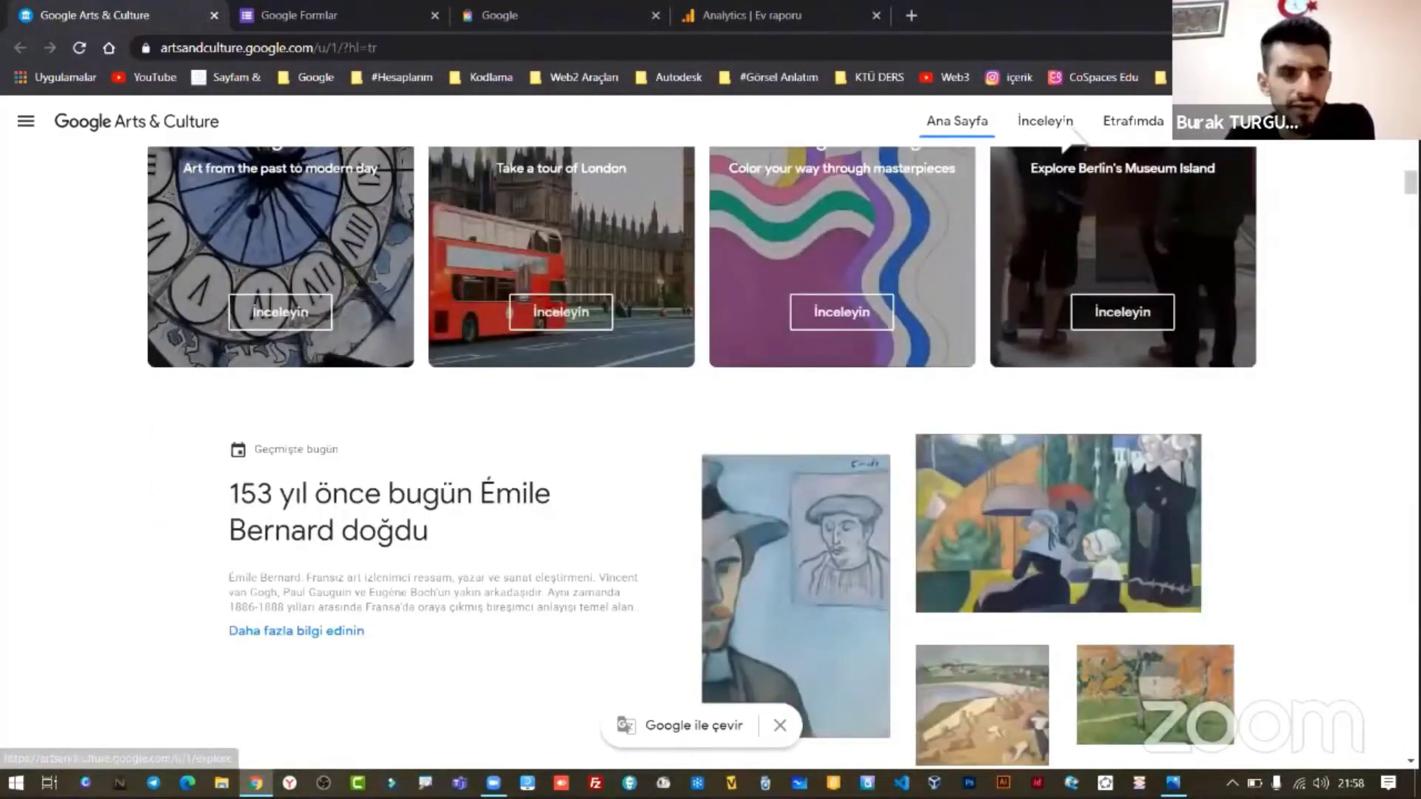
- Open the İnceleyin page of Arts & Culture, dismiss its introductory tip and look over its highlights, categories and collections
{"action": "left_click", "coordinate": [1077, 134]}
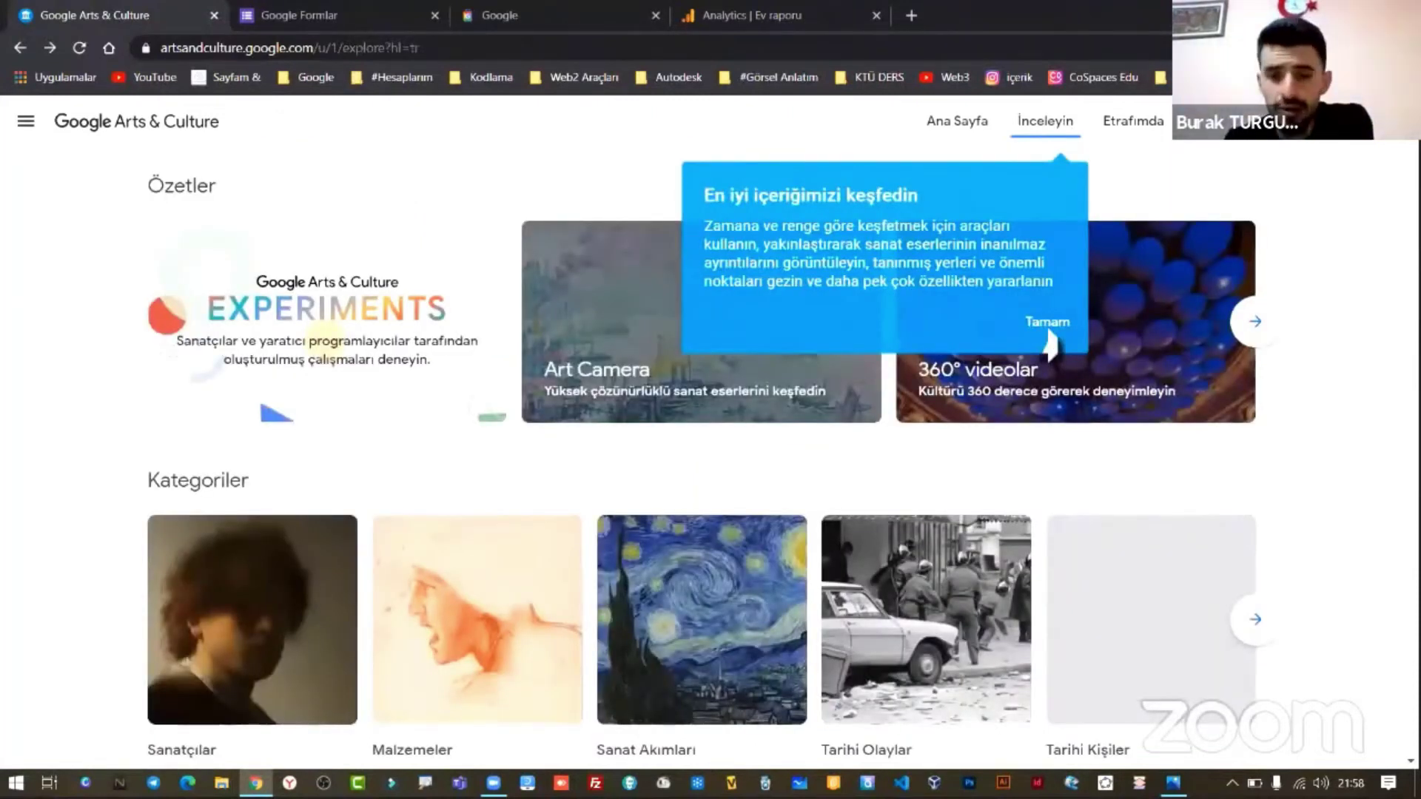
{"action": "left_click", "coordinate": [1048, 326]}
{"action": "scroll", "coordinate": [143, 325], "scroll_direction": "down", "scroll_amount": 8}
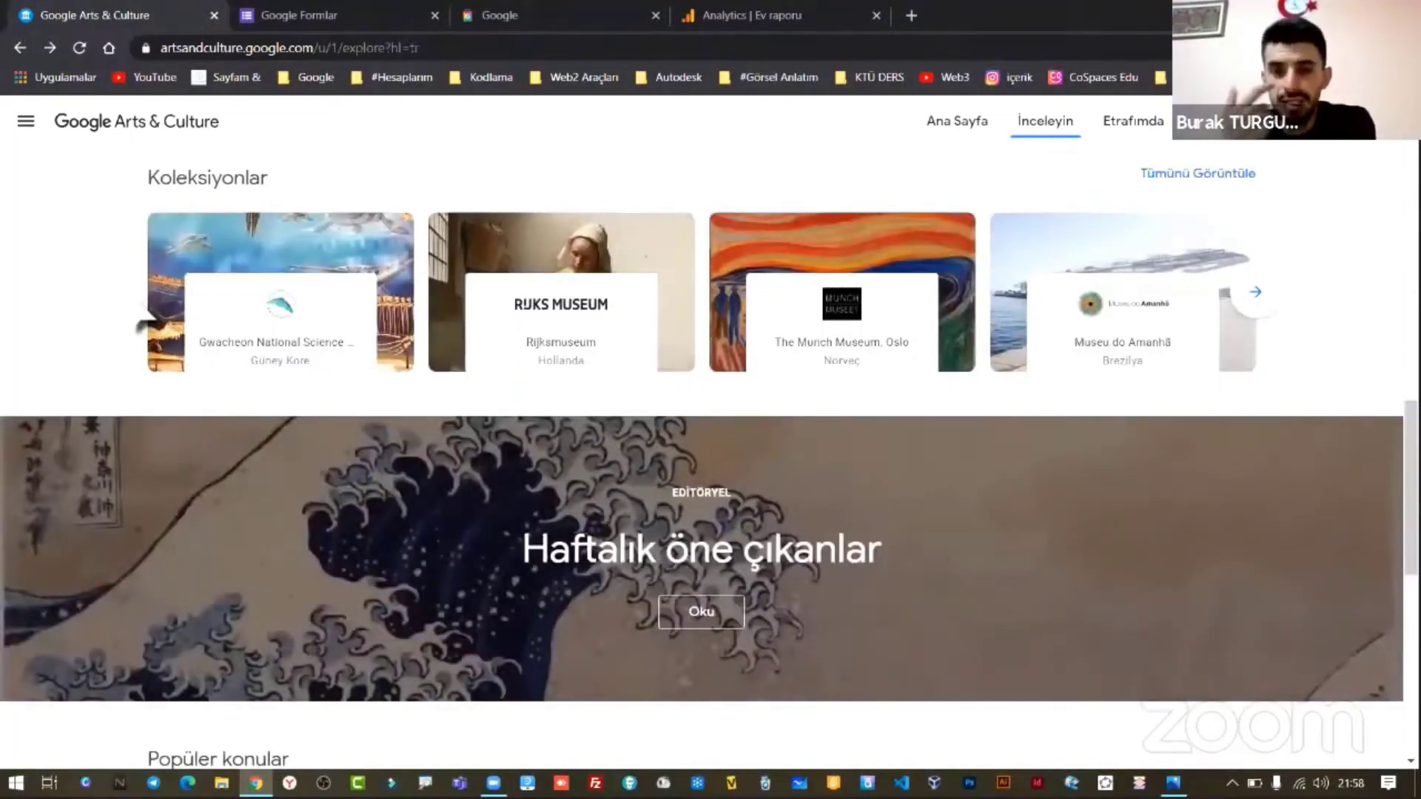
{"action": "scroll", "coordinate": [142, 326], "scroll_direction": "up", "scroll_amount": 5}
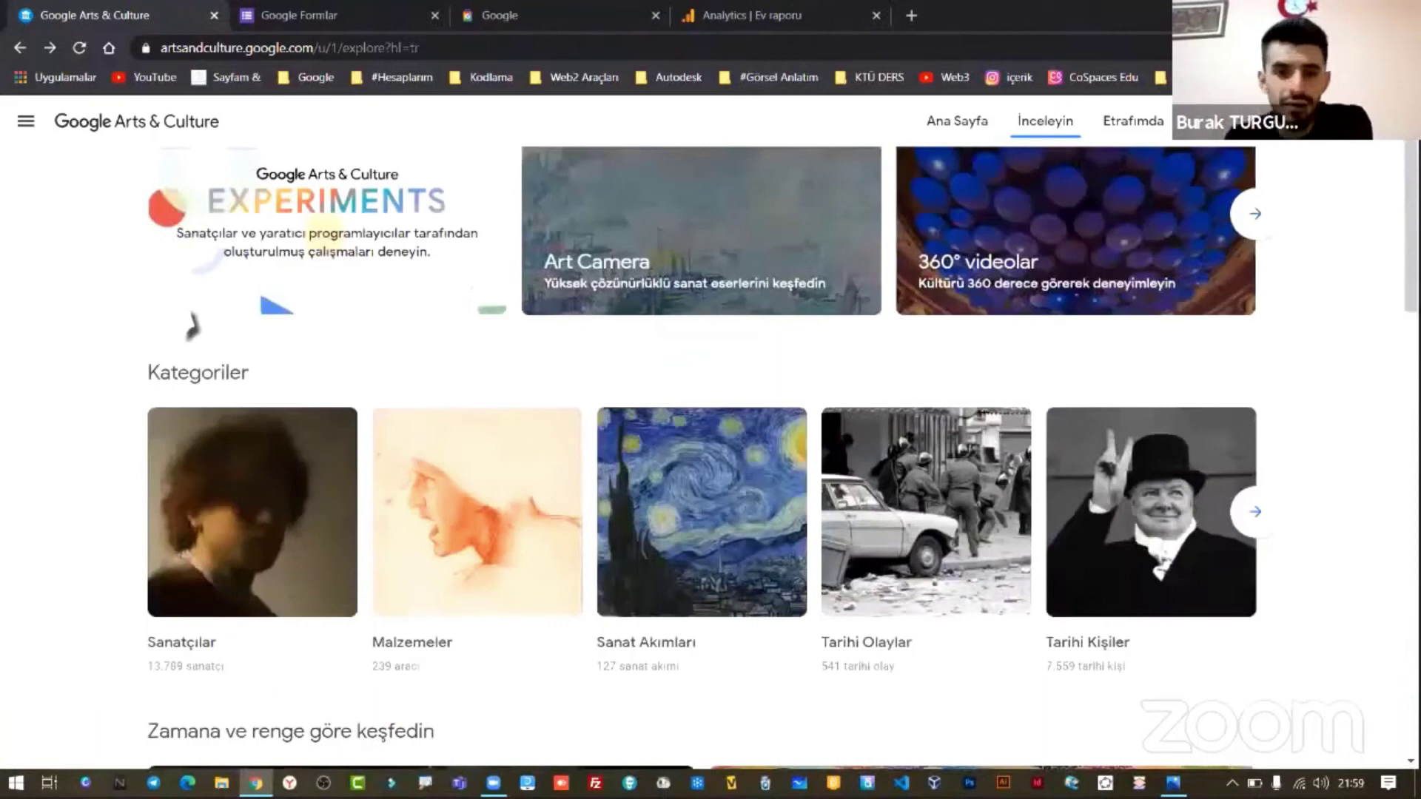
{"action": "scroll", "coordinate": [192, 326], "scroll_direction": "up", "scroll_amount": 2}
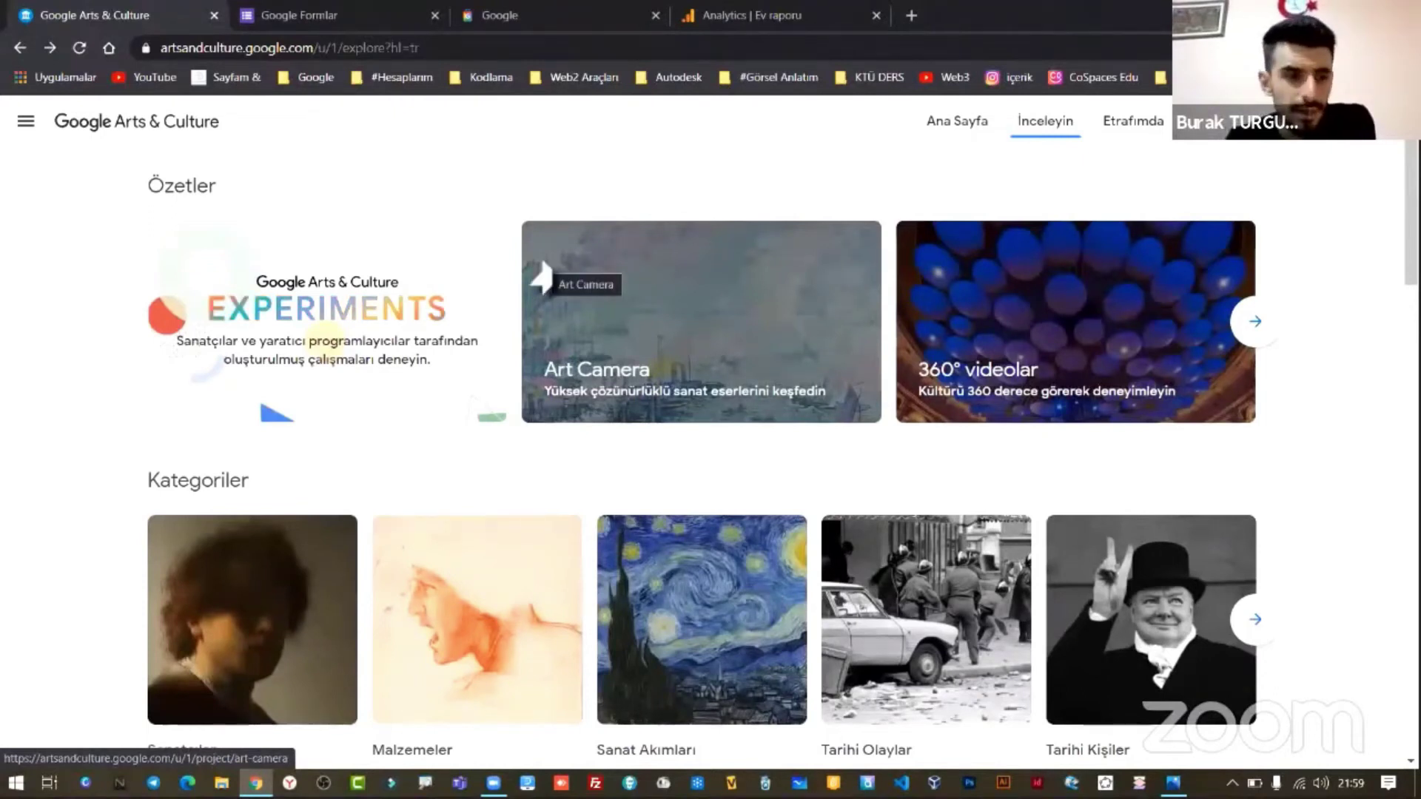
- Open the Tarihi kişiler category in Arts & Culture and browse its grid of historical figures
{"action": "left_click", "coordinate": [26, 121]}
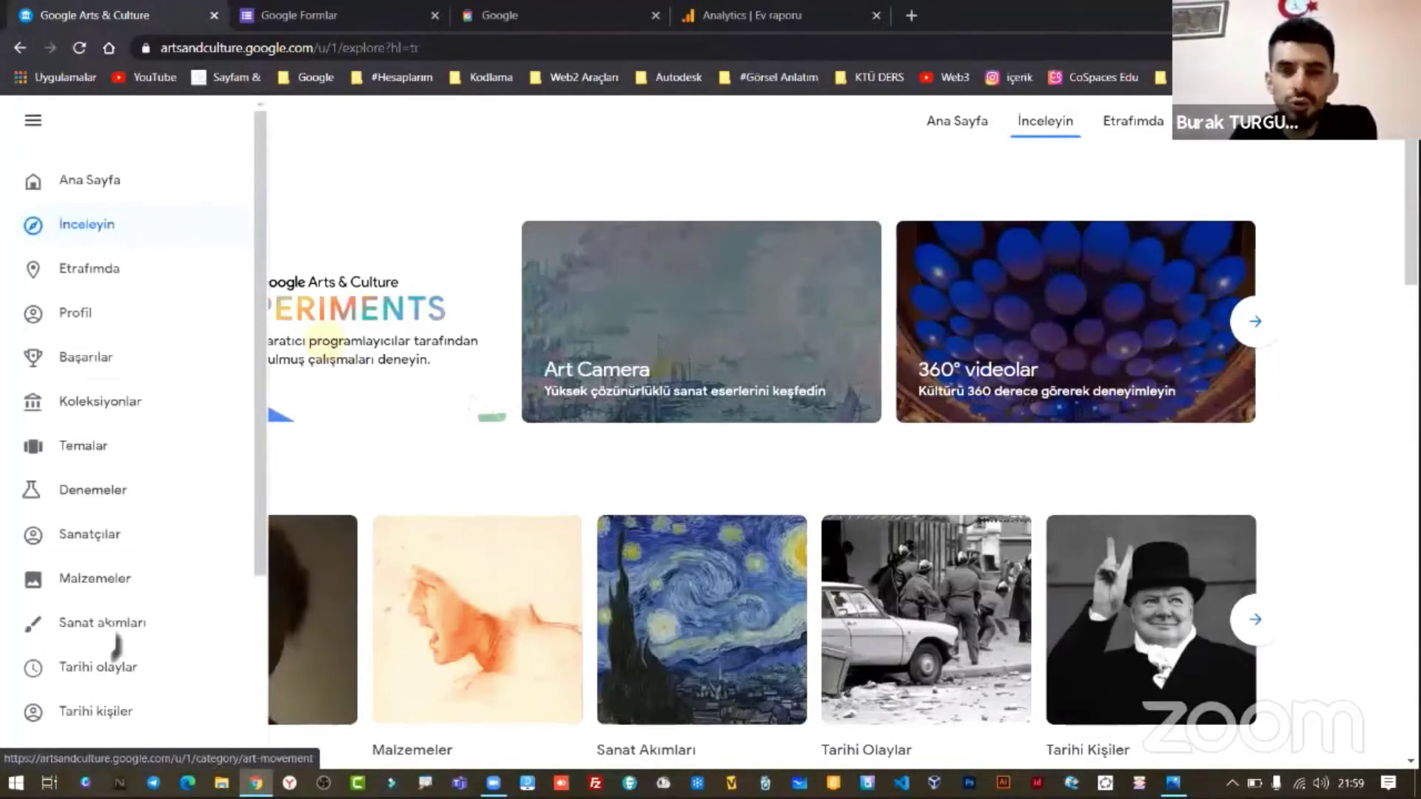
{"action": "left_click", "coordinate": [96, 711]}
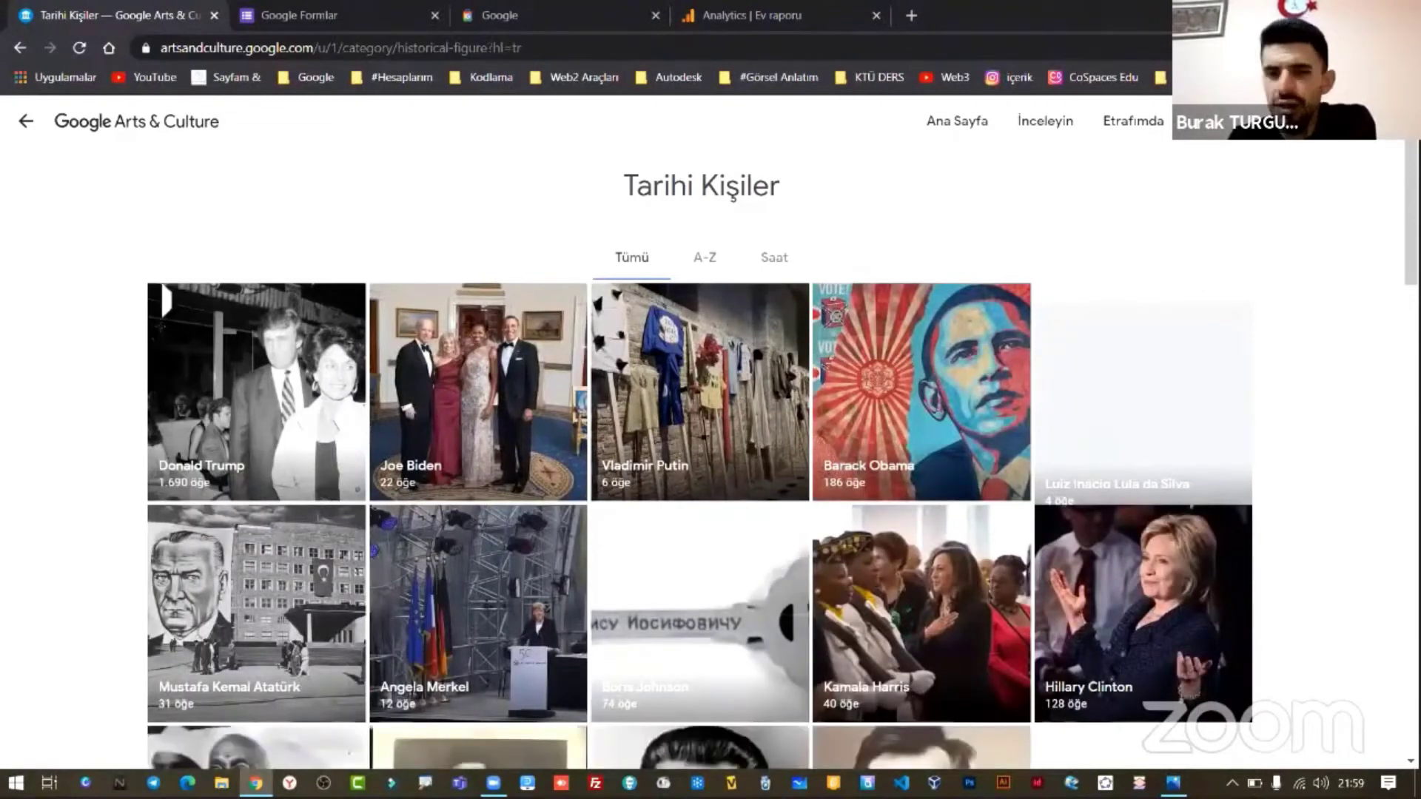
{"action": "scroll", "coordinate": [132, 290], "scroll_direction": "down", "scroll_amount": 7}
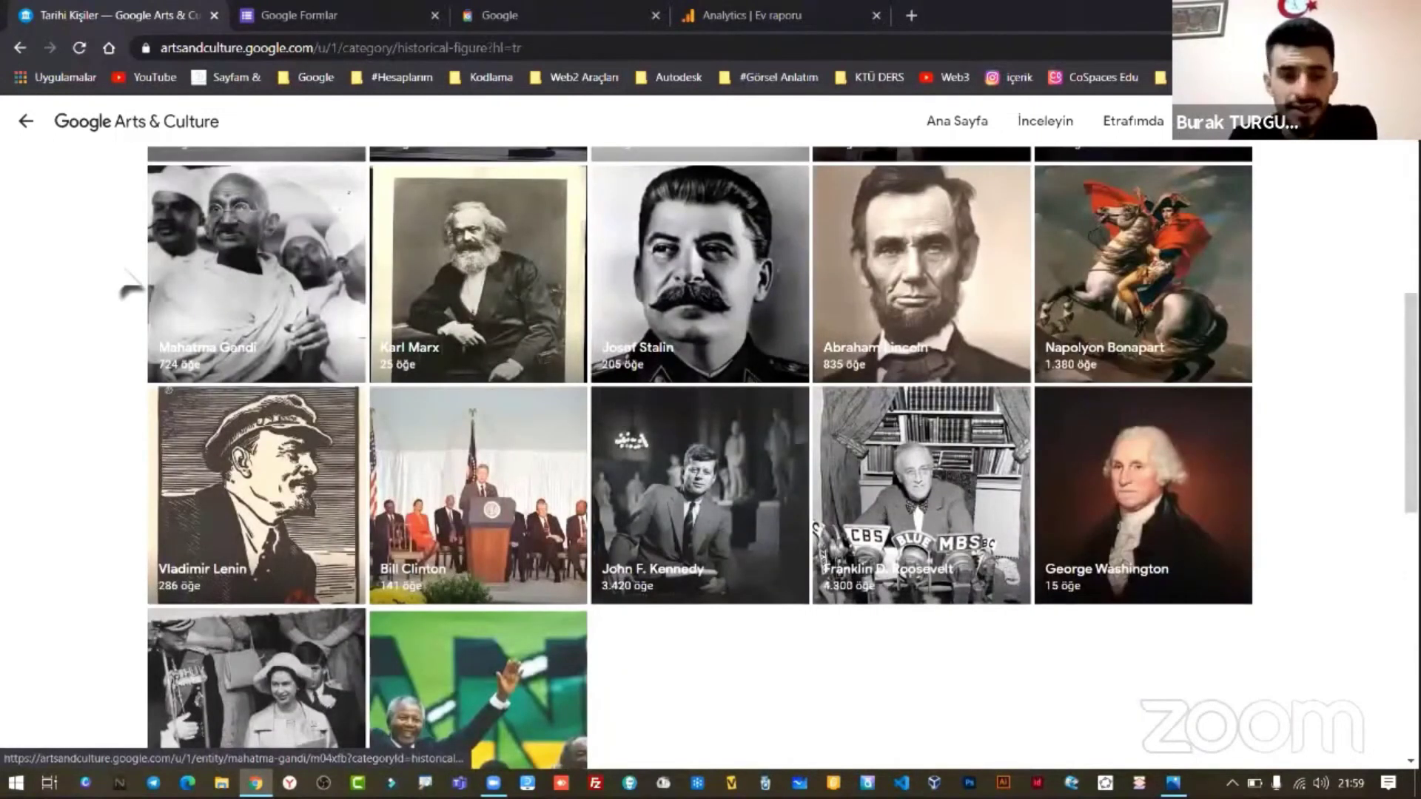
{"action": "scroll", "coordinate": [132, 291], "scroll_direction": "down", "scroll_amount": 7}
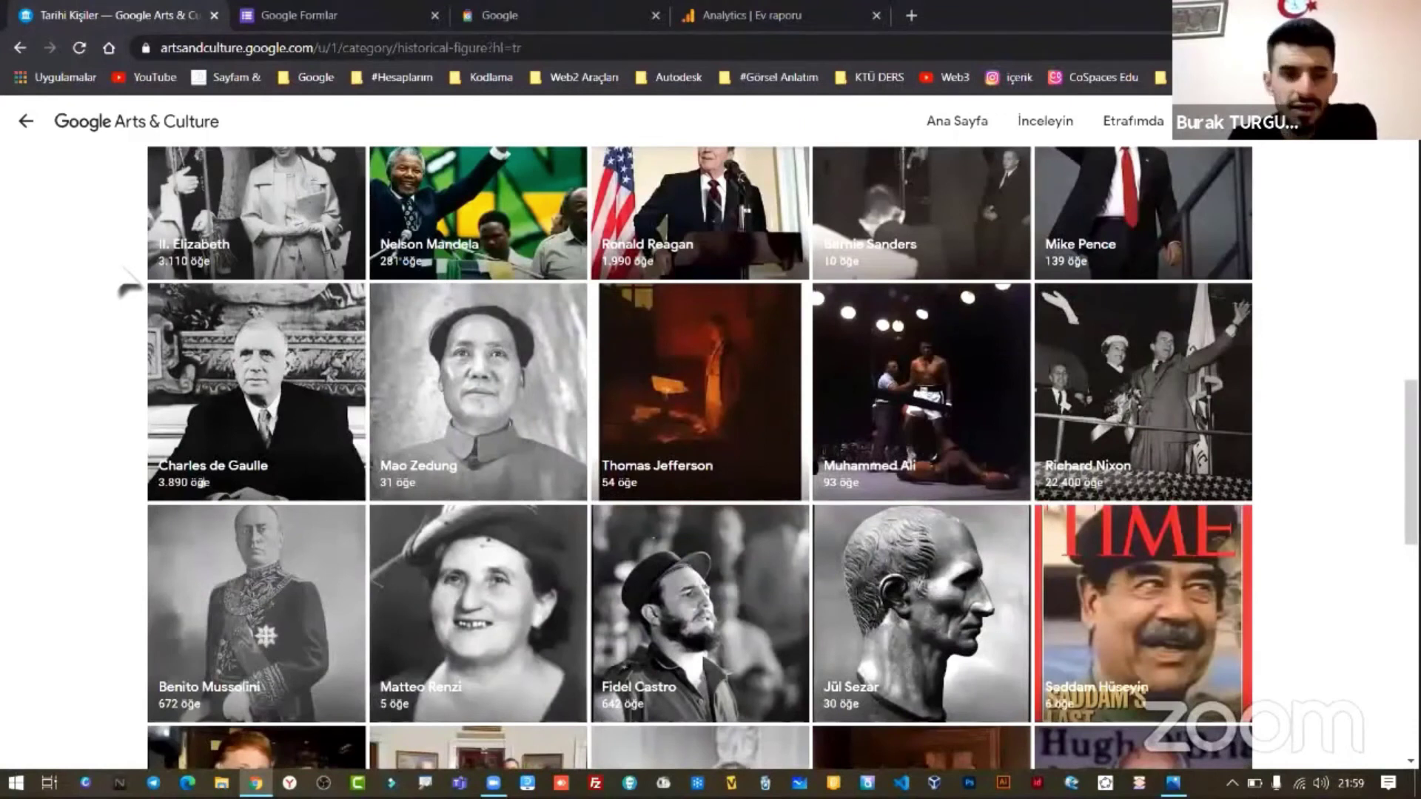
{"action": "scroll", "coordinate": [132, 291], "scroll_direction": "down", "scroll_amount": 5}
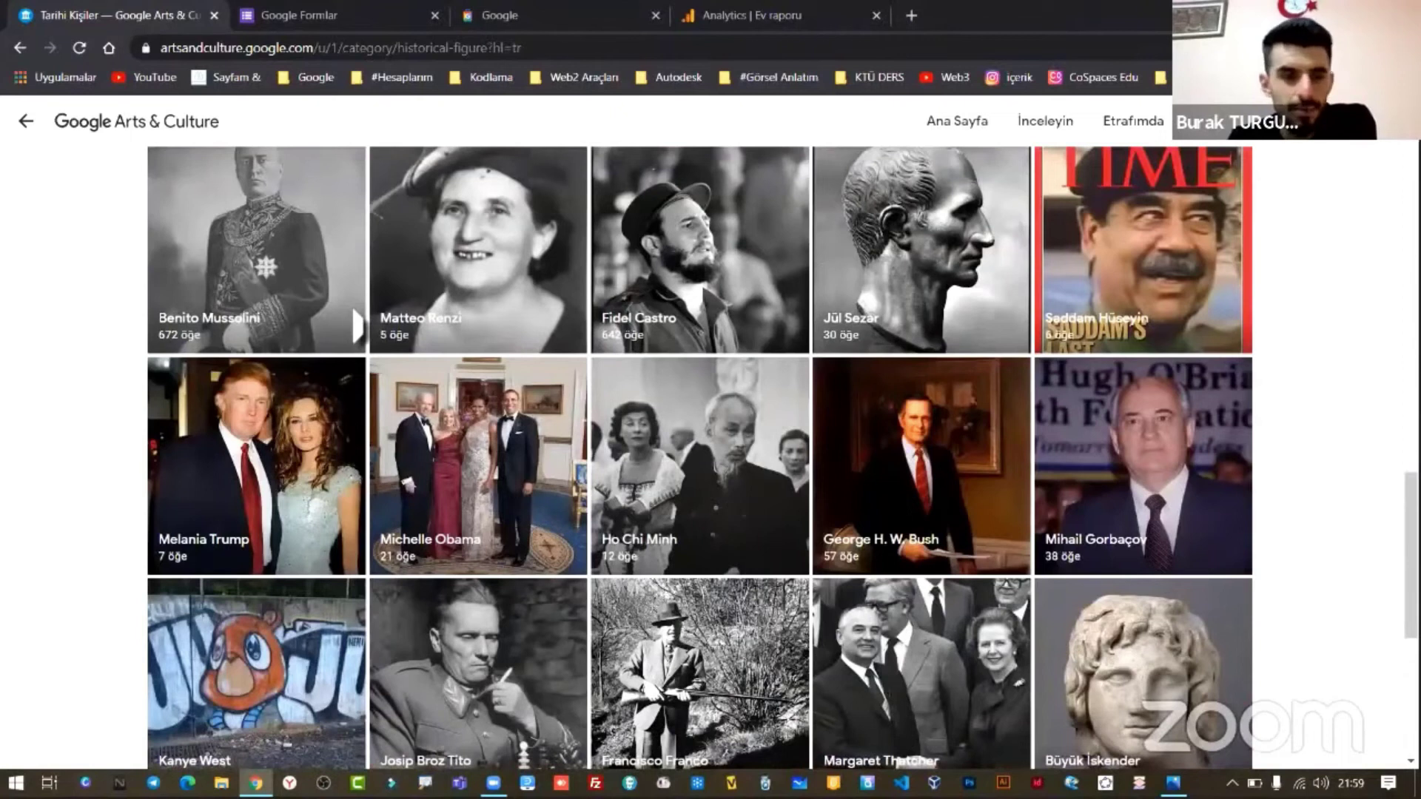
{"action": "scroll", "coordinate": [356, 326], "scroll_direction": "up", "scroll_amount": 9}
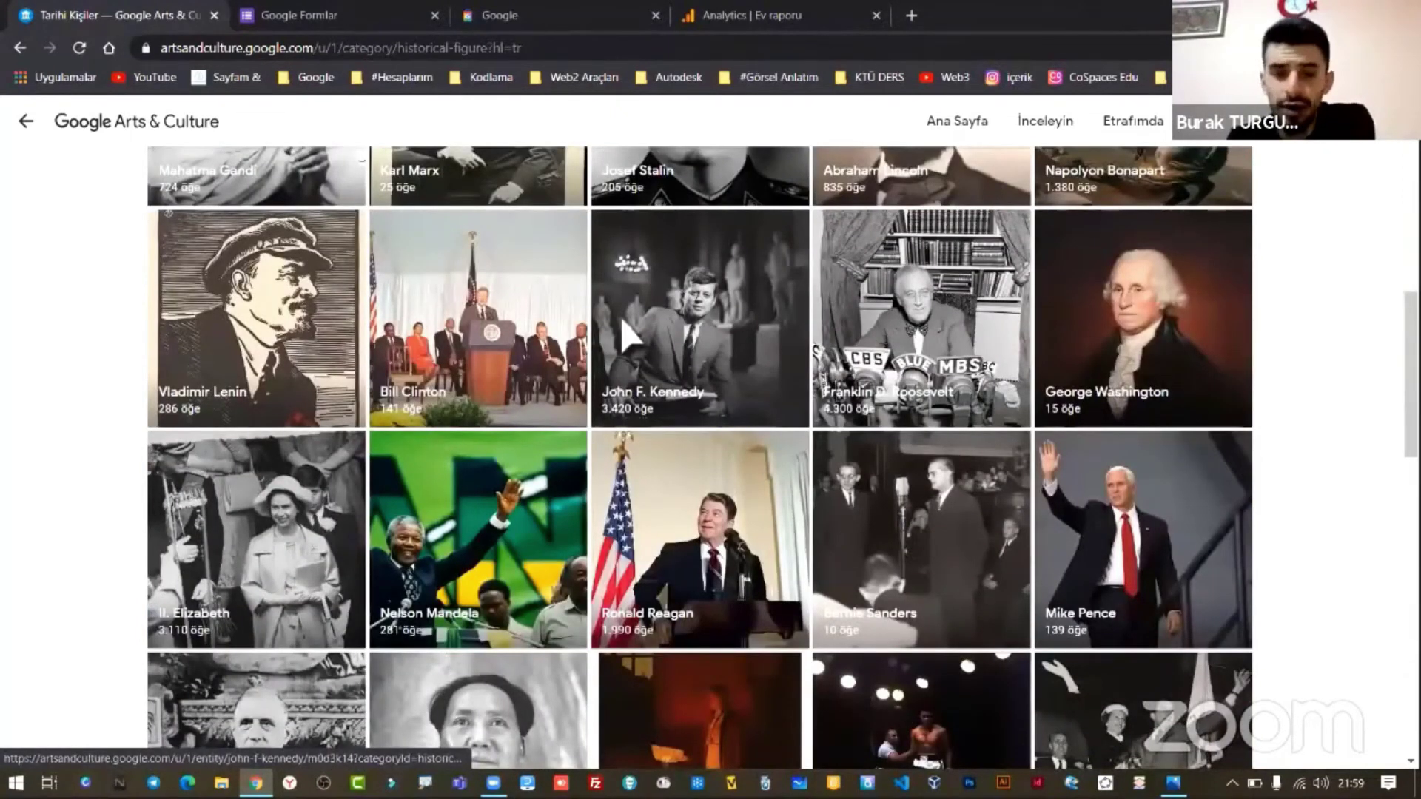
{"action": "scroll", "coordinate": [318, 334], "scroll_direction": "up", "scroll_amount": 5}
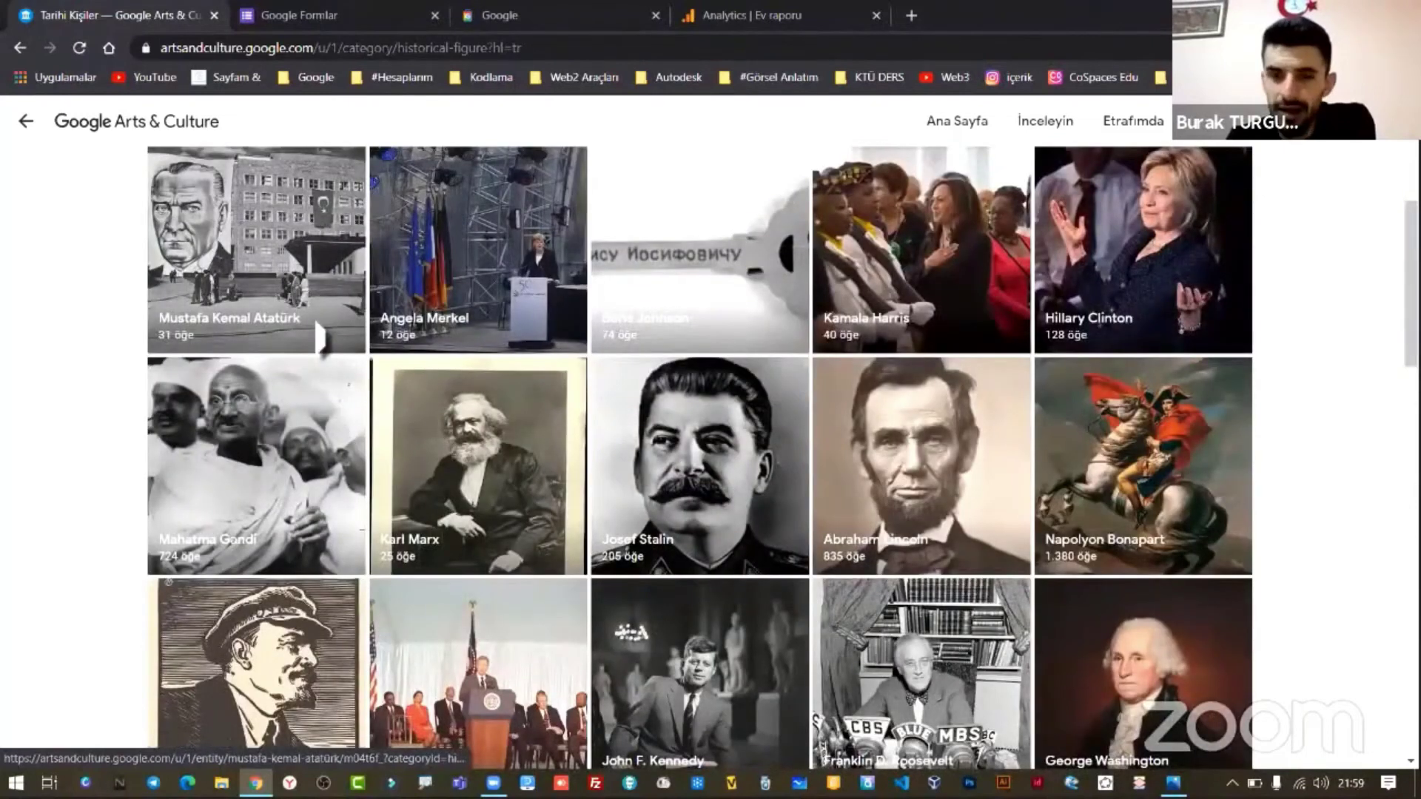
- Open the Mustafa Kemal Atatürk entry and look through its photo gallery, quote and biography
{"action": "left_click", "coordinate": [320, 337]}
{"action": "scroll", "coordinate": [853, 325], "scroll_direction": "down", "scroll_amount": 3}
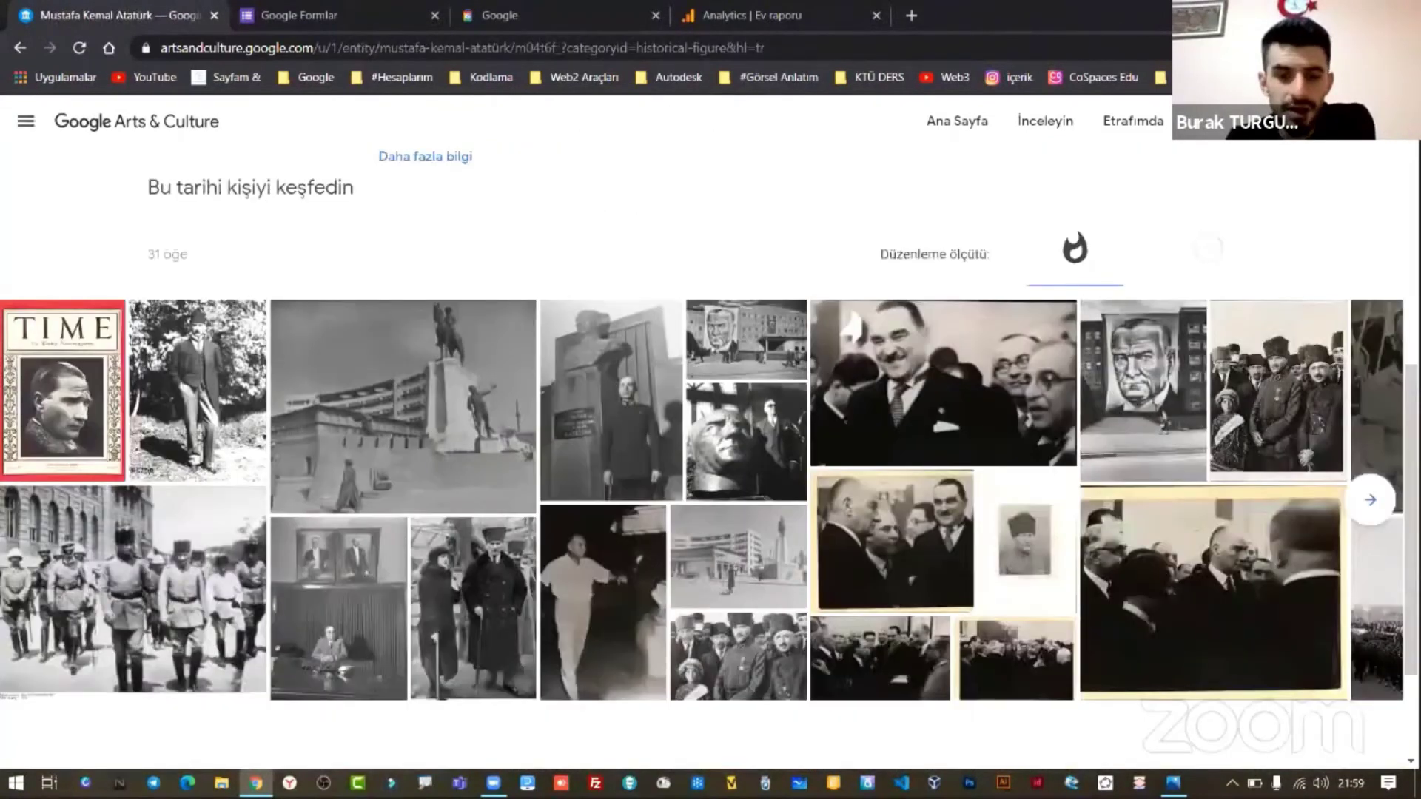
{"action": "scroll", "coordinate": [852, 325], "scroll_direction": "down", "scroll_amount": 2}
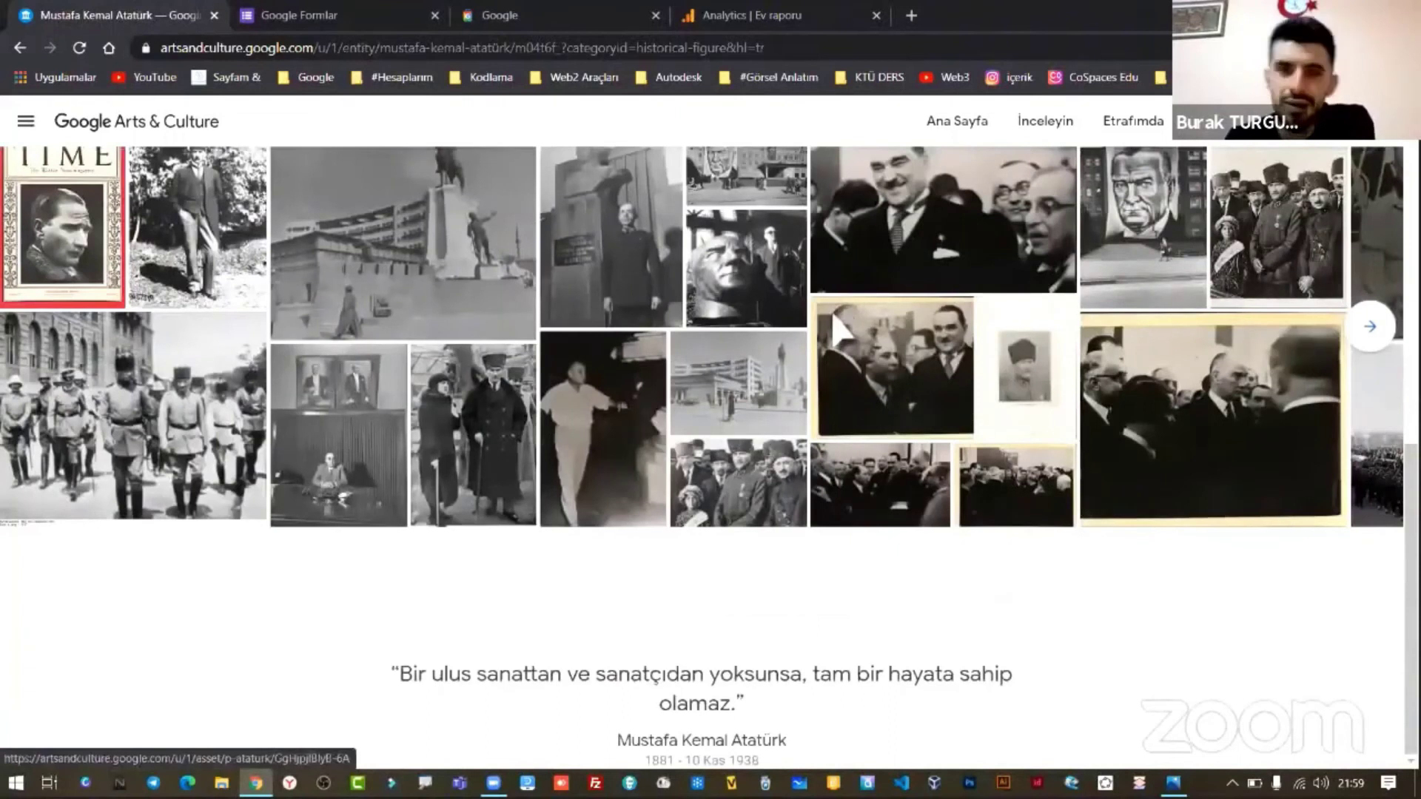
{"action": "scroll", "coordinate": [544, 404], "scroll_direction": "up", "scroll_amount": 6}
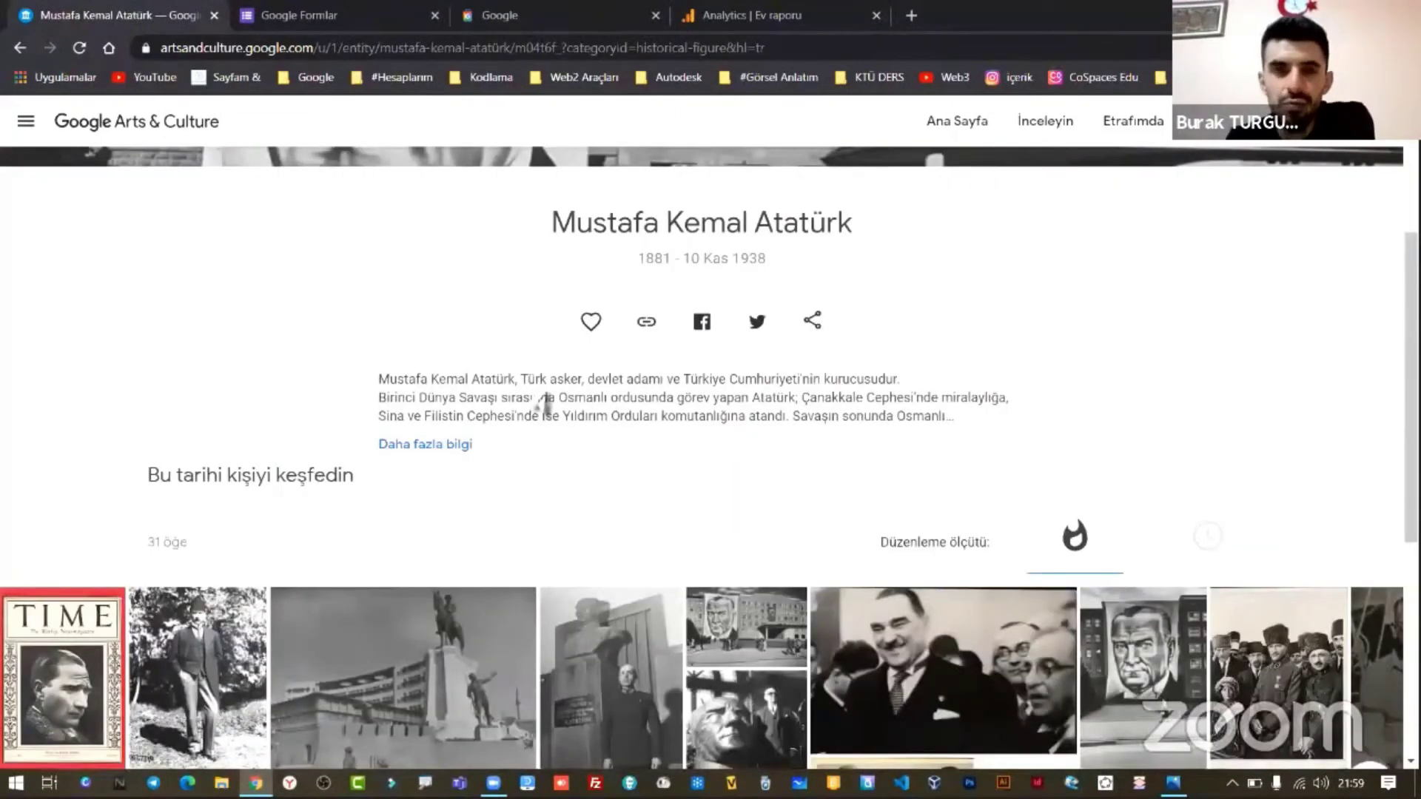
{"action": "scroll", "coordinate": [544, 404], "scroll_direction": "up", "scroll_amount": 3}
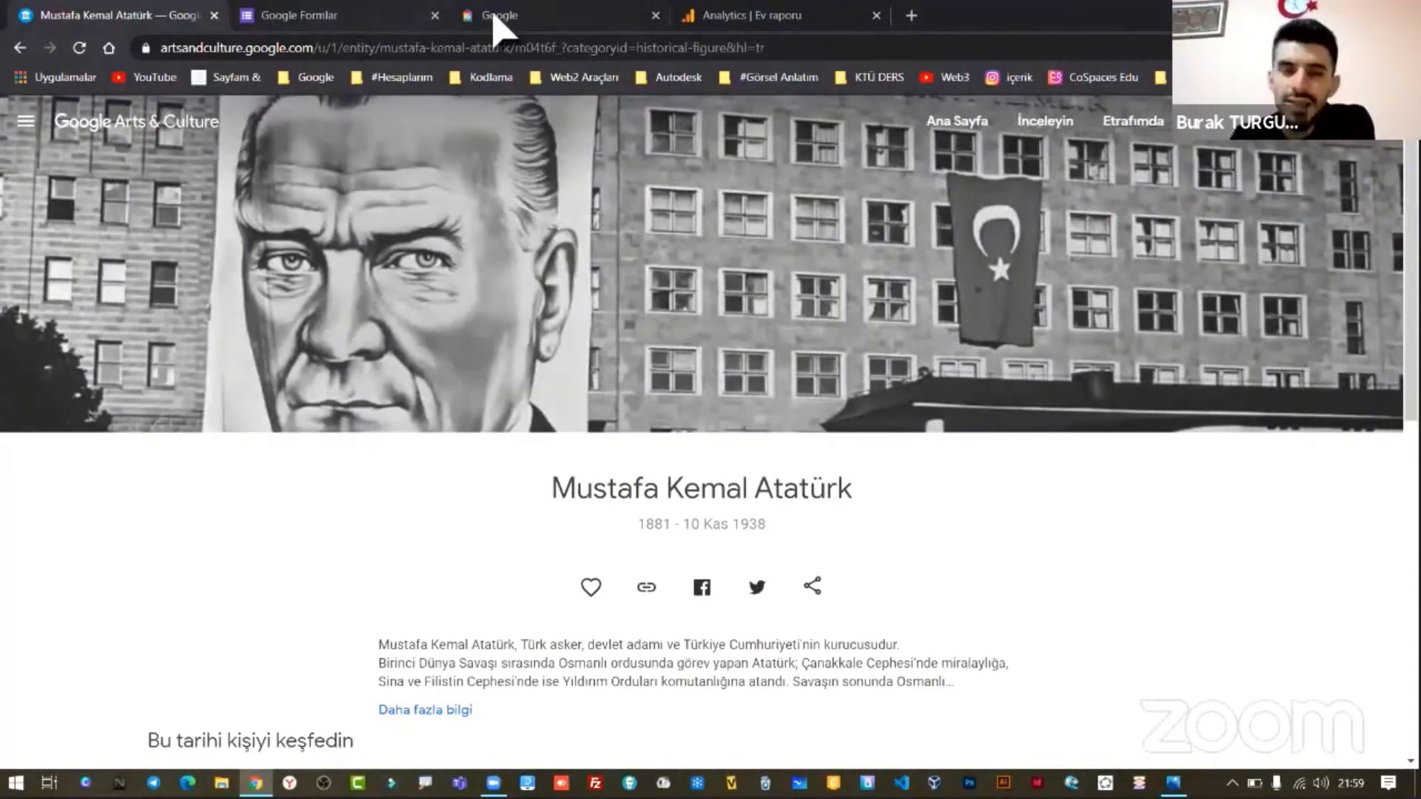
- Switch to Google Travel, close the Arts & Culture tab and open the Uçuşlar page
{"action": "left_click", "coordinate": [494, 22]}
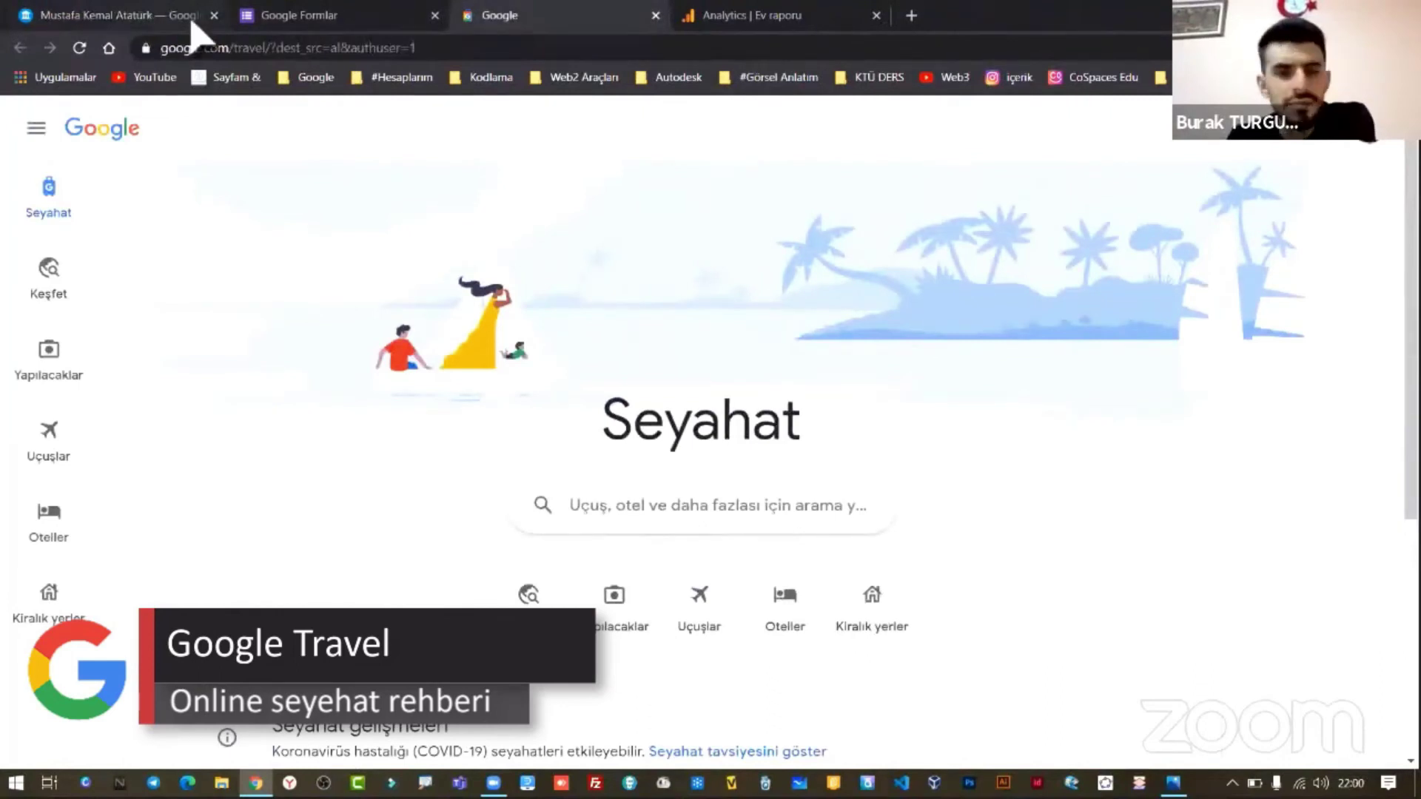
{"action": "left_click", "coordinate": [214, 15]}
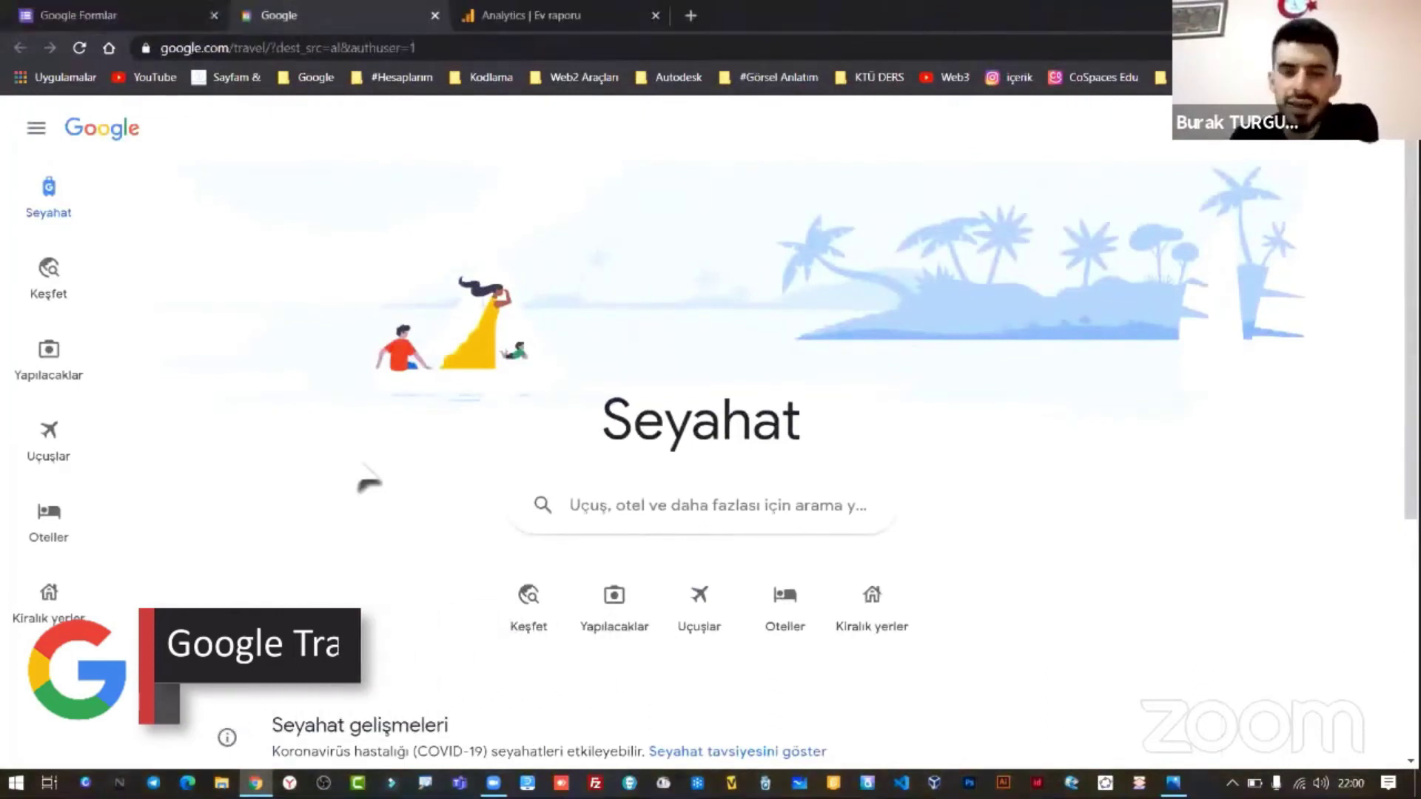
{"action": "scroll", "coordinate": [368, 482], "scroll_direction": "down", "scroll_amount": 3}
{"action": "left_click", "coordinate": [700, 430]}
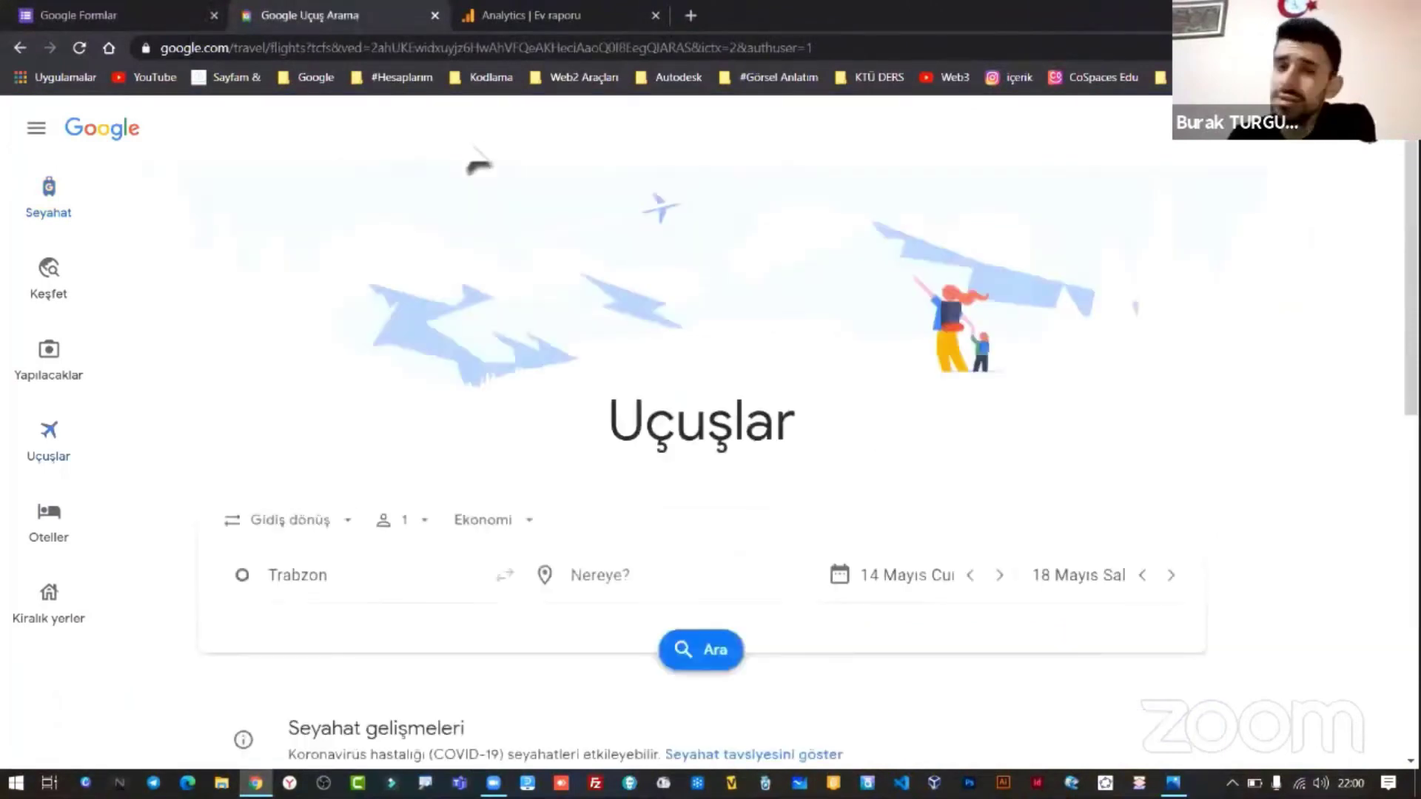
- Set İspanya as the destination for flights from Trabzon and show the matching trips
{"action": "scroll", "coordinate": [400, 293], "scroll_direction": "down", "scroll_amount": 4}
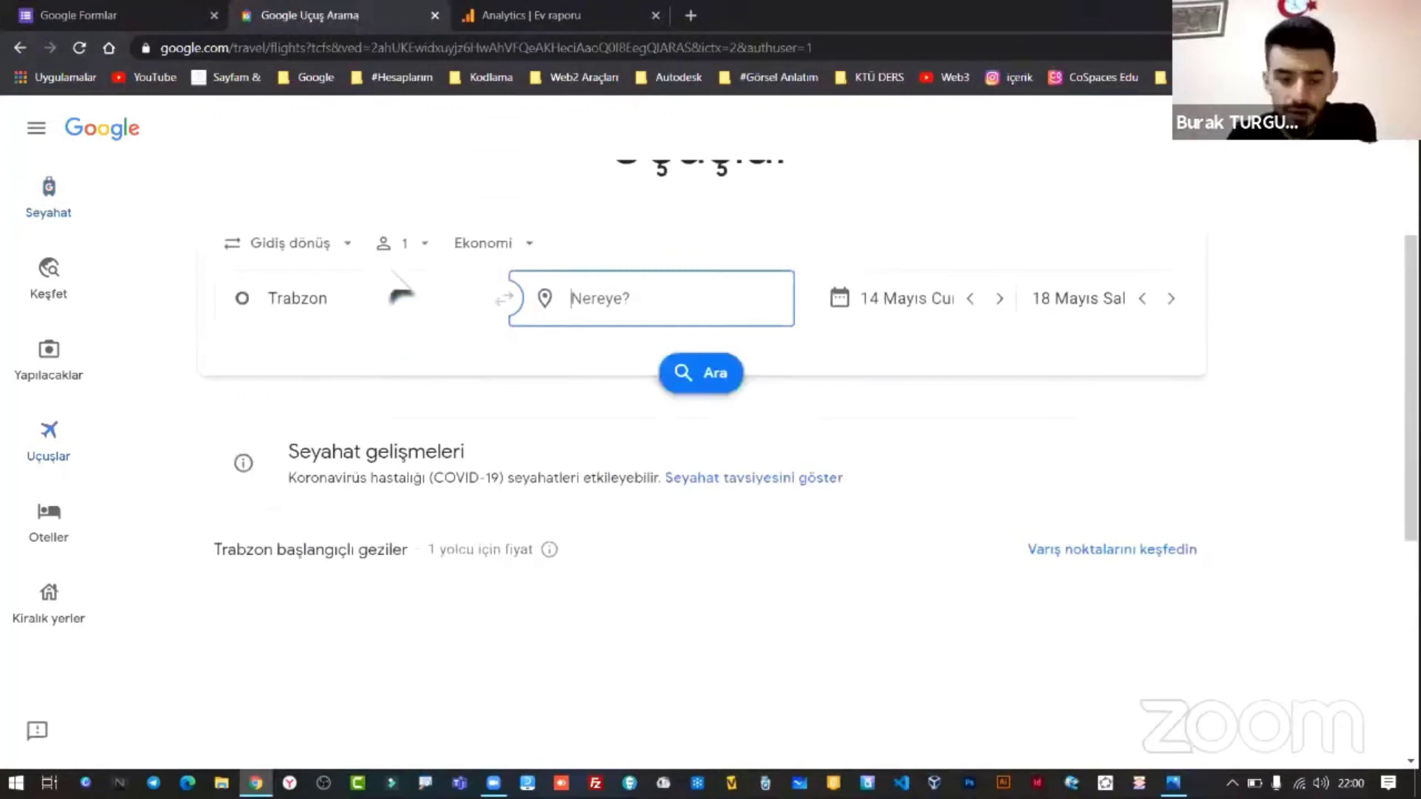
{"action": "type", "text": "is"}
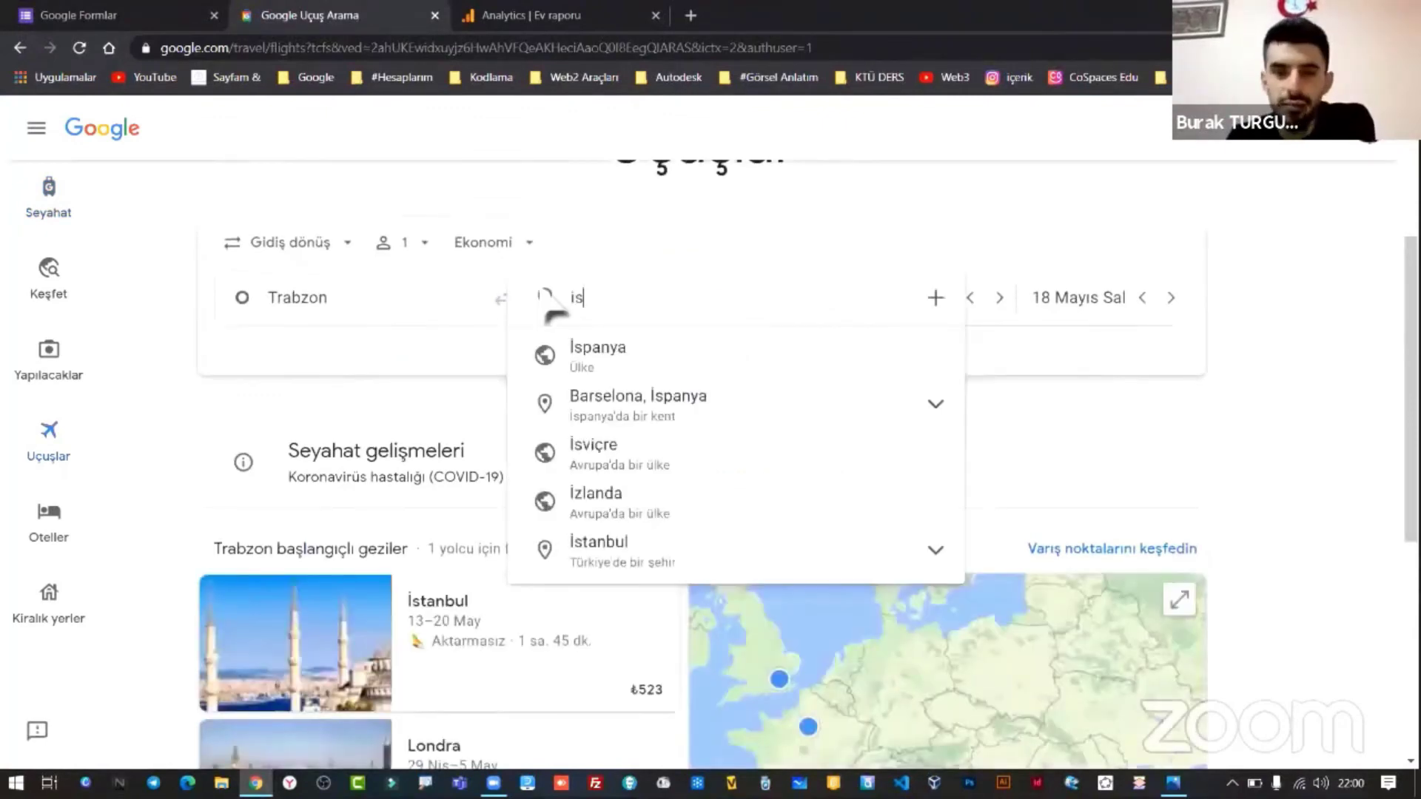
{"action": "left_click", "coordinate": [664, 349]}
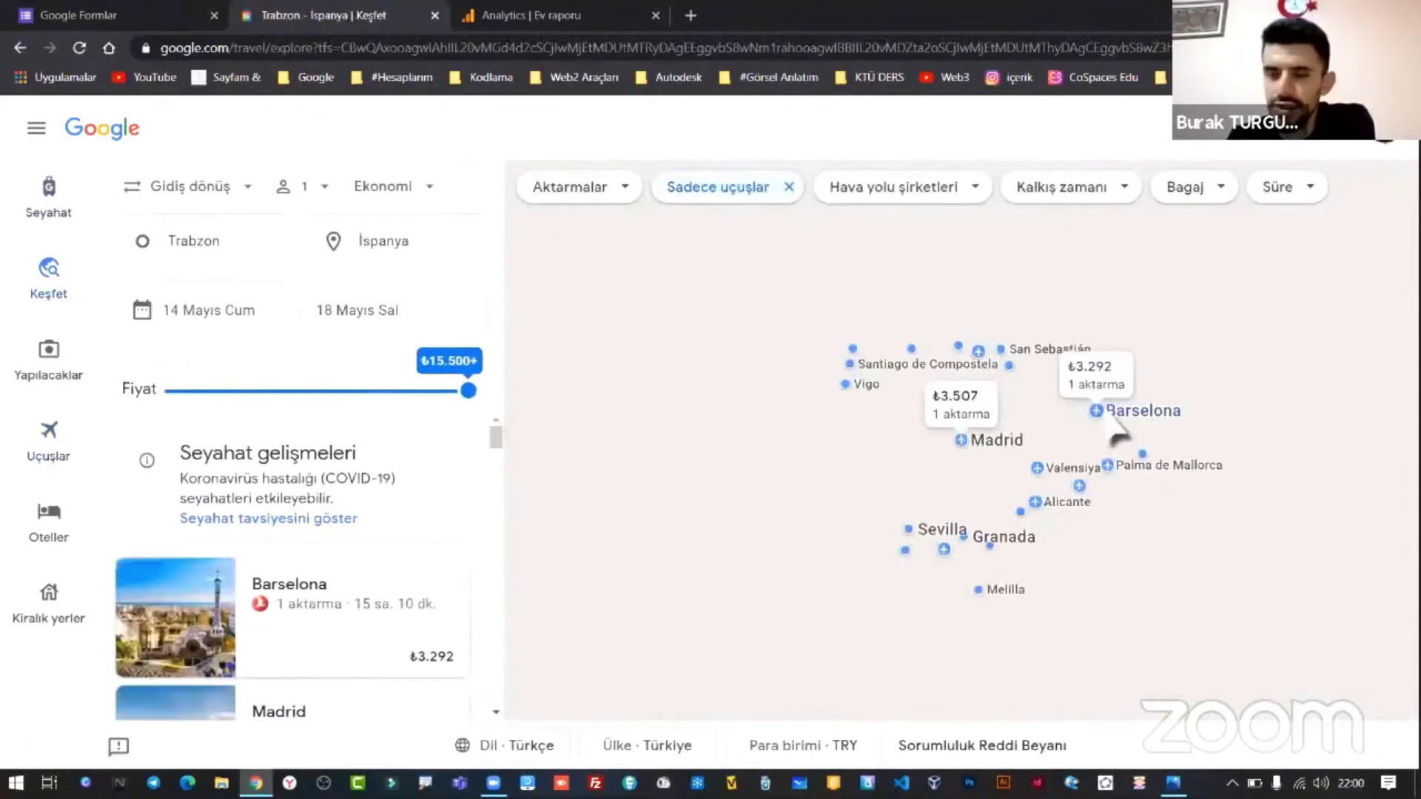
- Open Barselona from the map of destinations and review its flight and hotel offers
{"action": "left_click", "coordinate": [1144, 428]}
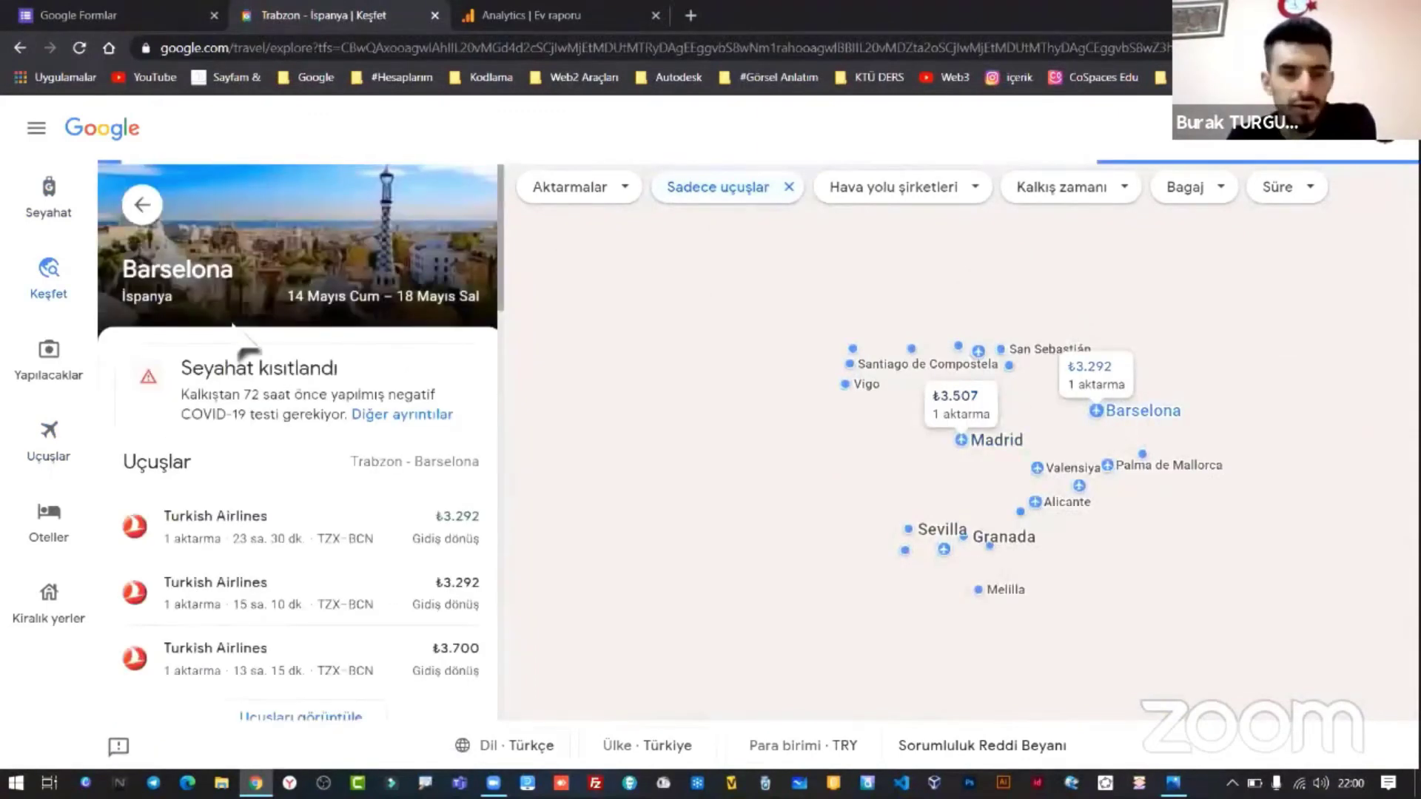
{"action": "scroll", "coordinate": [240, 337], "scroll_direction": "down", "scroll_amount": 2}
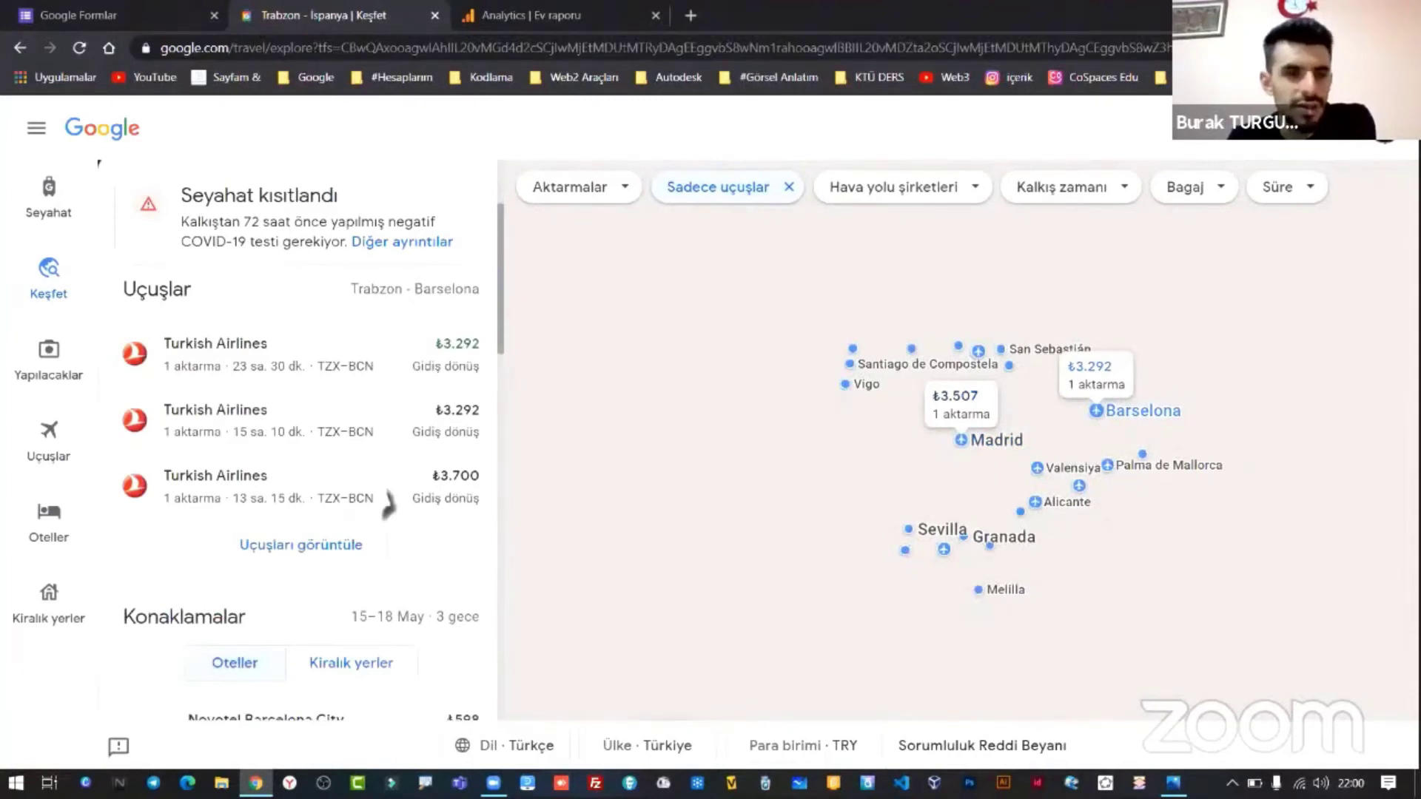
{"action": "scroll", "coordinate": [387, 505], "scroll_direction": "down", "scroll_amount": 1}
{"action": "scroll", "coordinate": [331, 385], "scroll_direction": "down", "scroll_amount": 2}
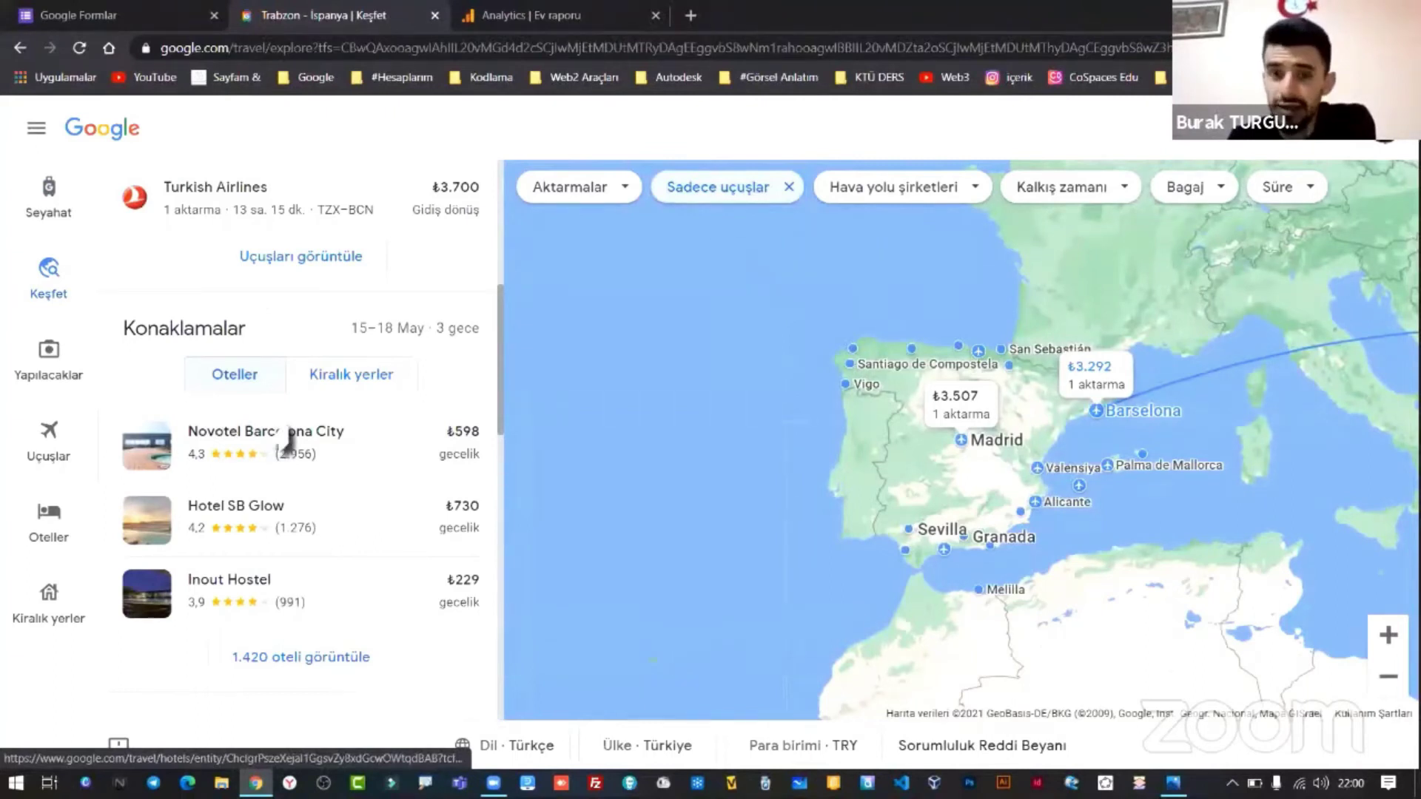
- Show Barselona's rental stays and look through the airline, departure time and duration filters, trying an 18:00 latest departure
{"action": "left_click", "coordinate": [351, 375]}
{"action": "left_click", "coordinate": [893, 187]}
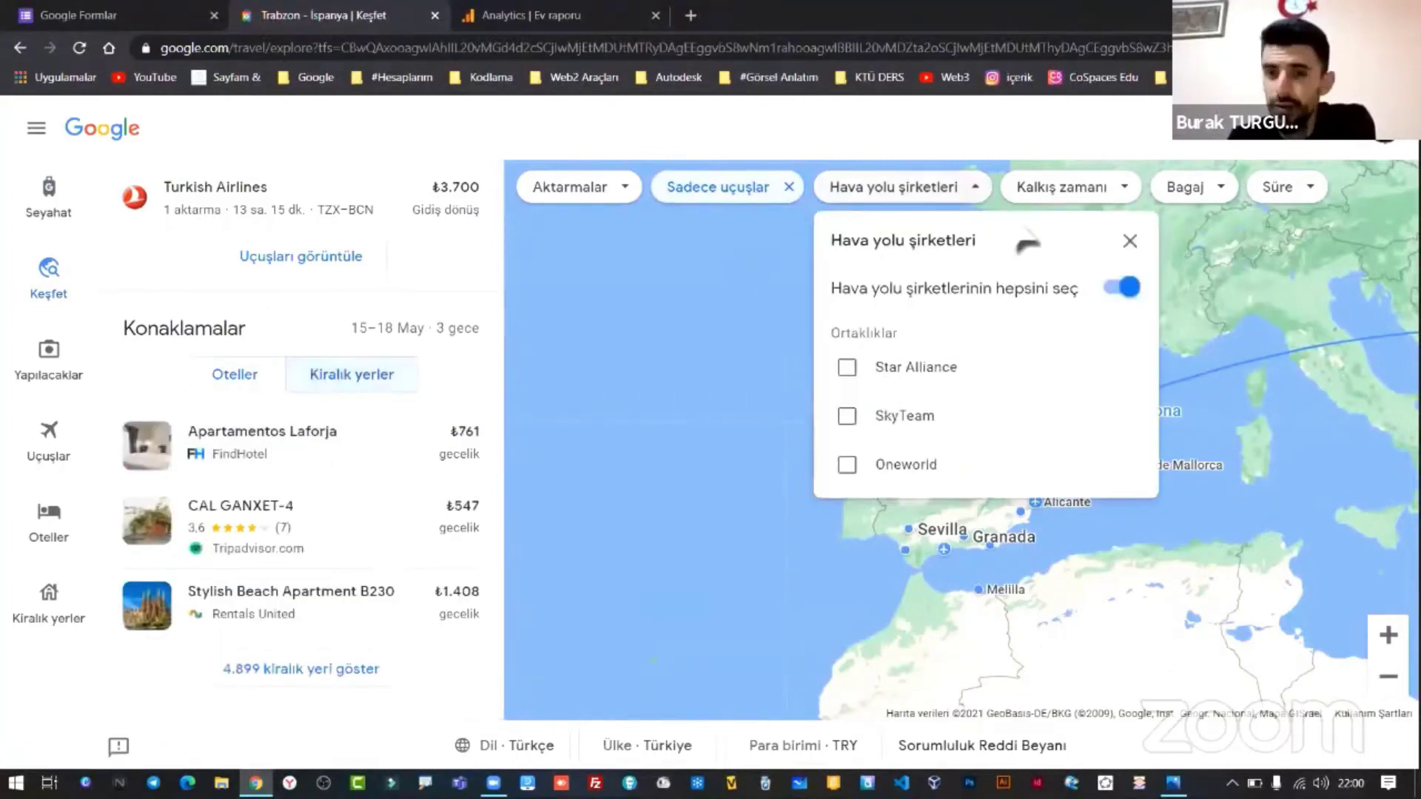
{"action": "left_click", "coordinate": [1077, 191]}
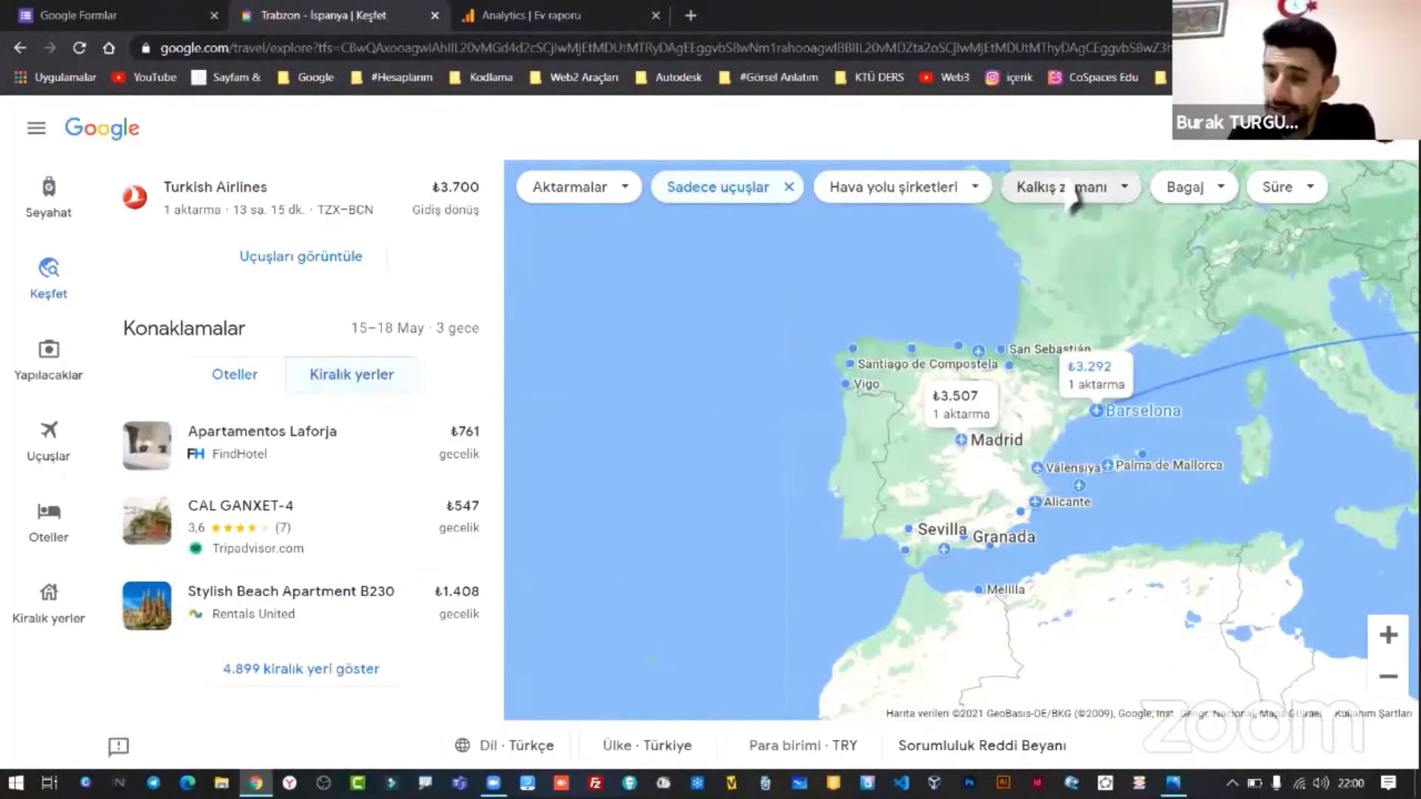
{"action": "left_click", "coordinate": [1073, 196]}
{"action": "left_click_drag", "start_coordinate": [1318, 384], "coordinate": [1258, 398]}
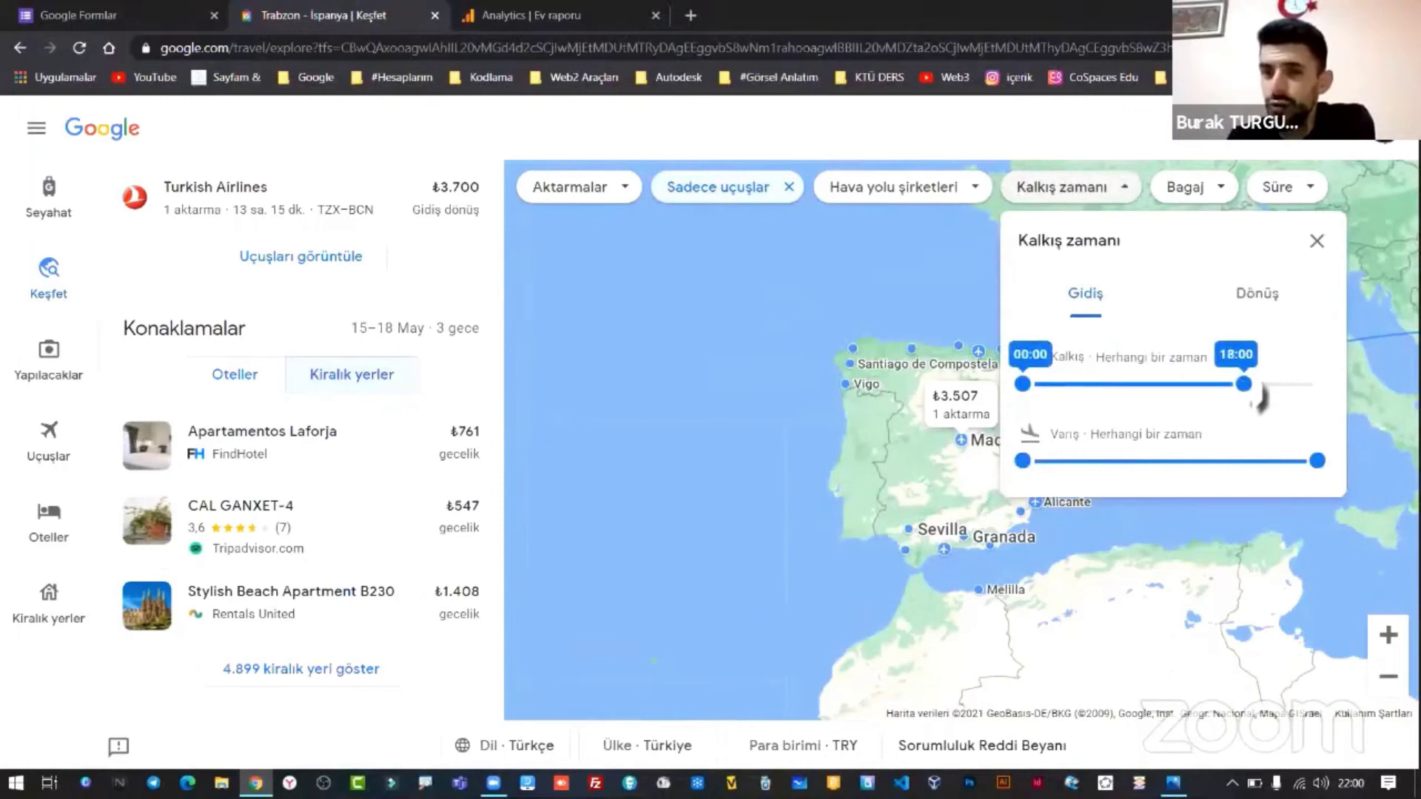
{"action": "left_click", "coordinate": [1284, 186]}
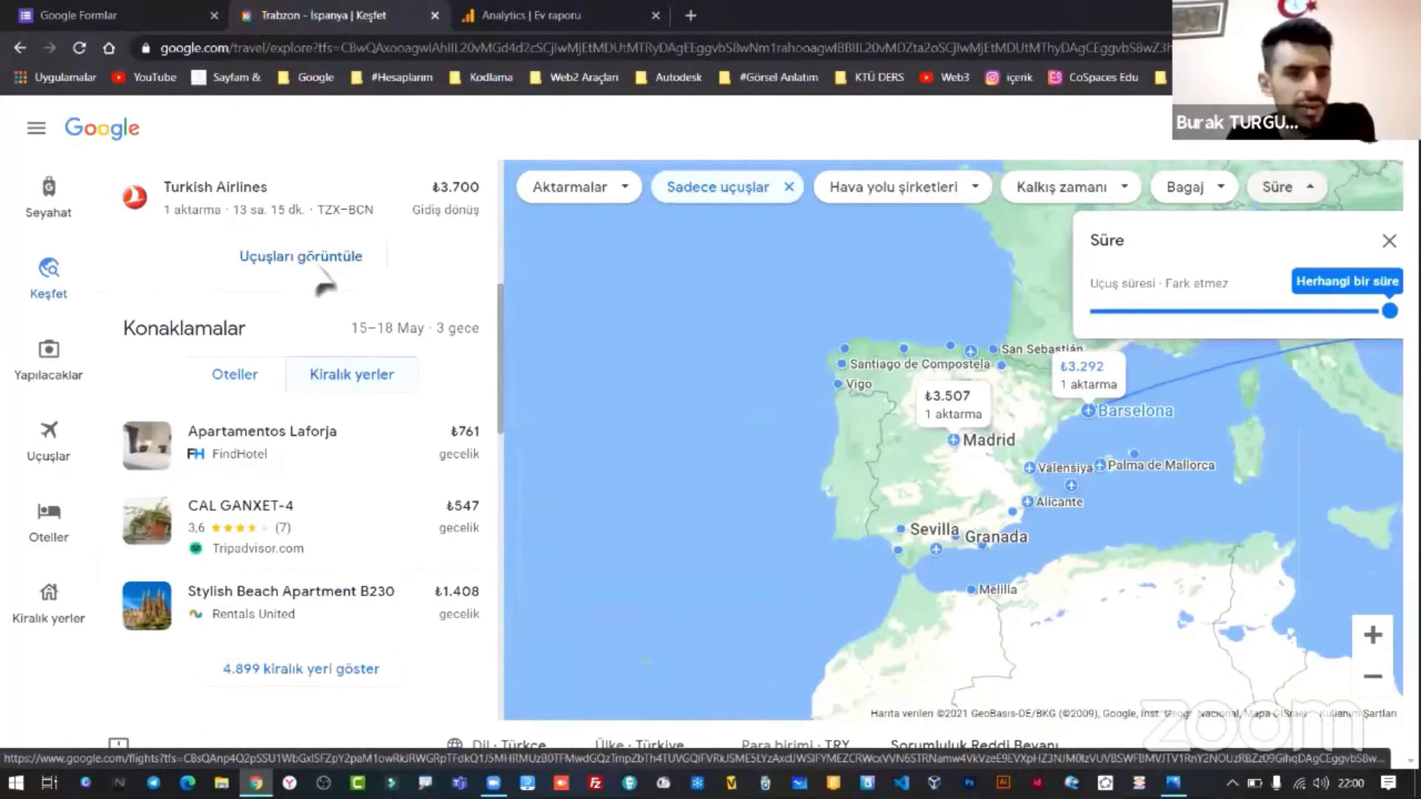
- Look at the Yapılacaklar page for Barselona, the Oteller page and the Seyahat home page
{"action": "left_click", "coordinate": [47, 373]}
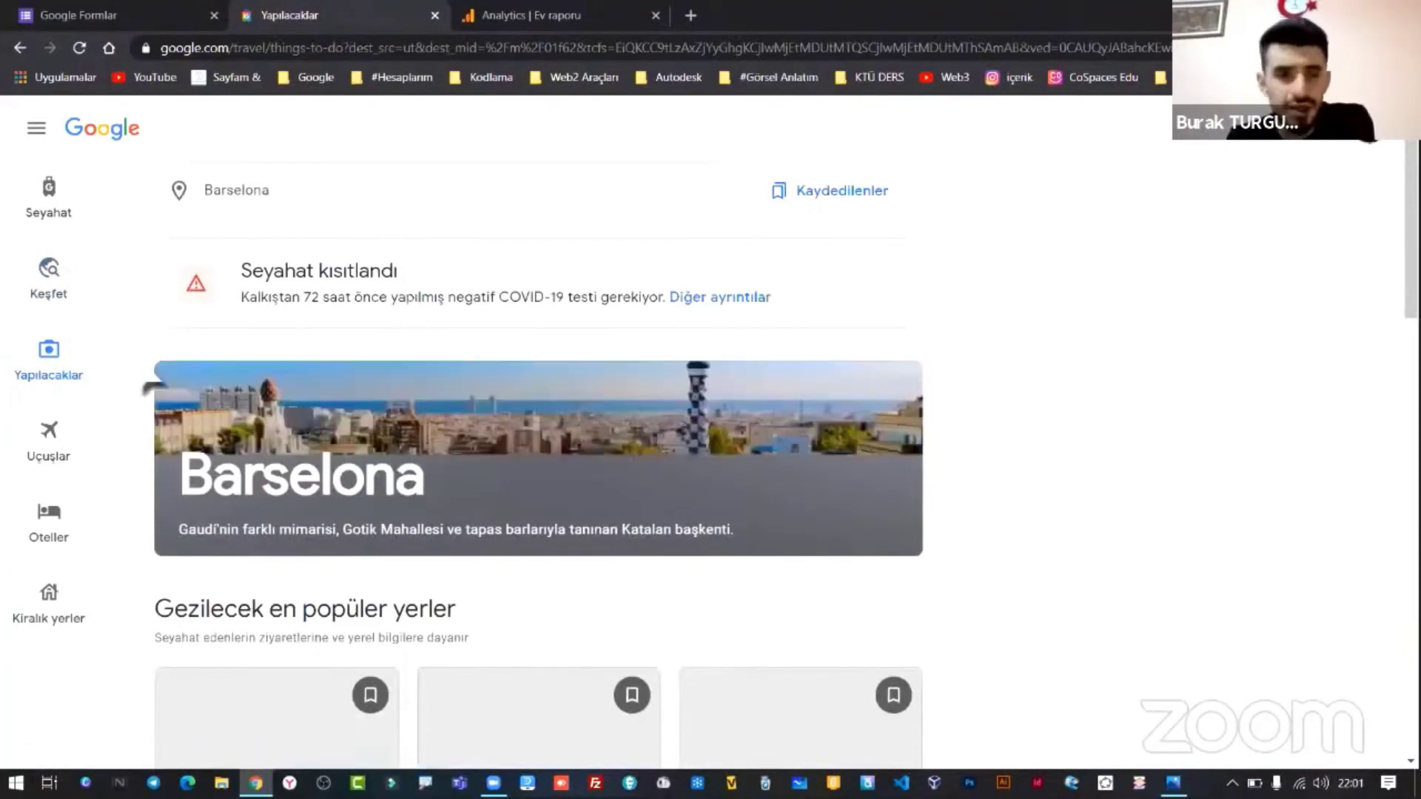
{"action": "left_click", "coordinate": [49, 526]}
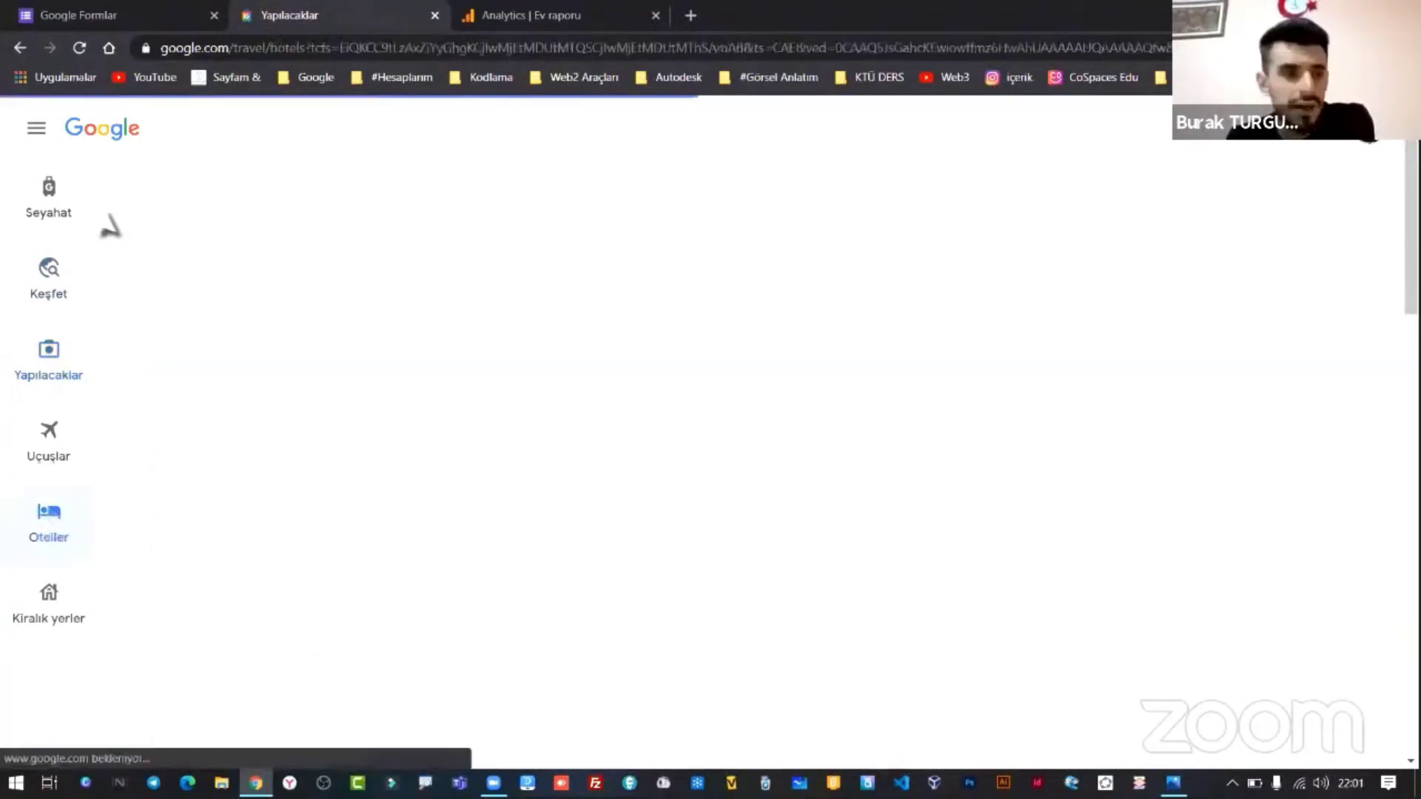
{"action": "left_click", "coordinate": [48, 190]}
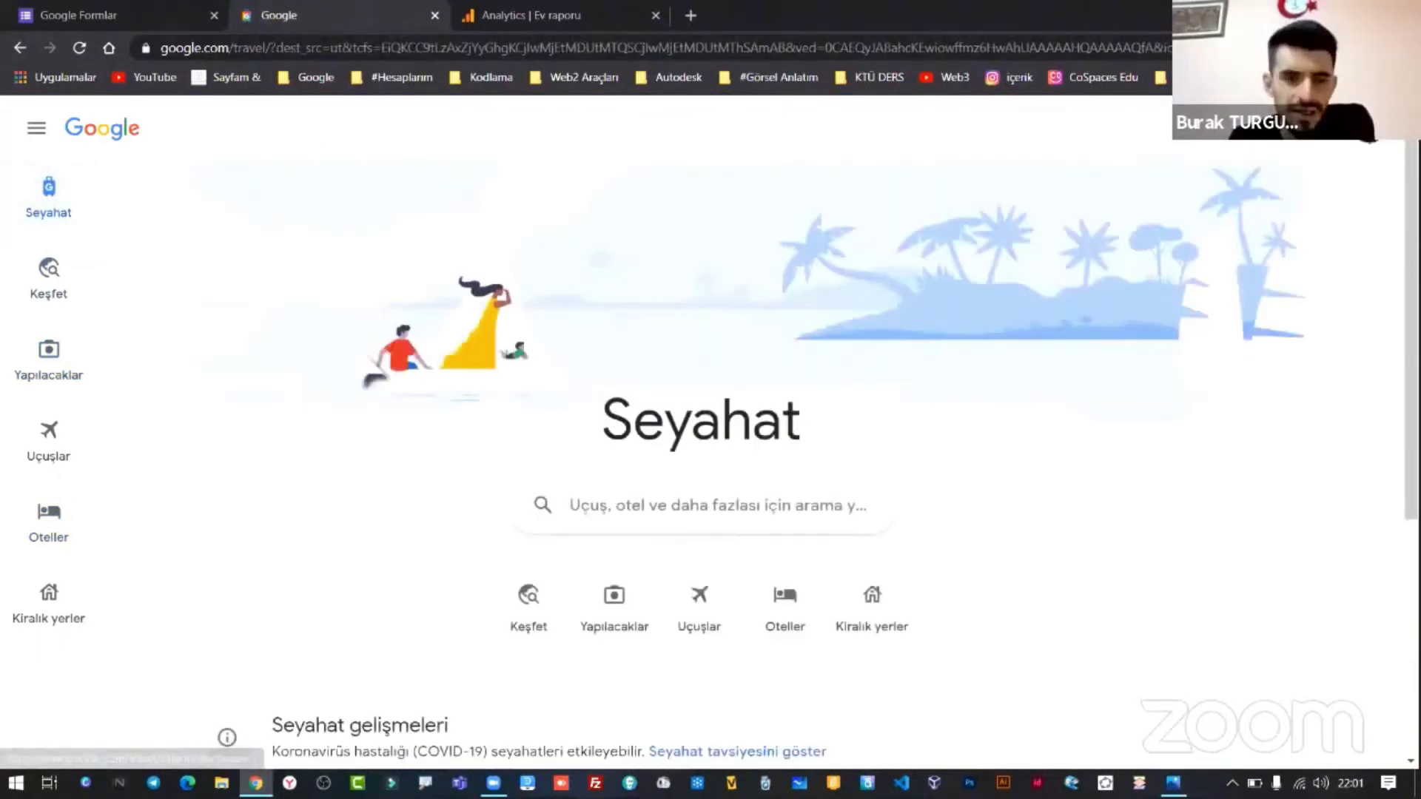
- Open Kiralık yerler for Barselona, browse the rental listings and view another photo of AR29 BARCELONA | FUNKY APT
{"action": "left_click", "coordinate": [74, 615]}
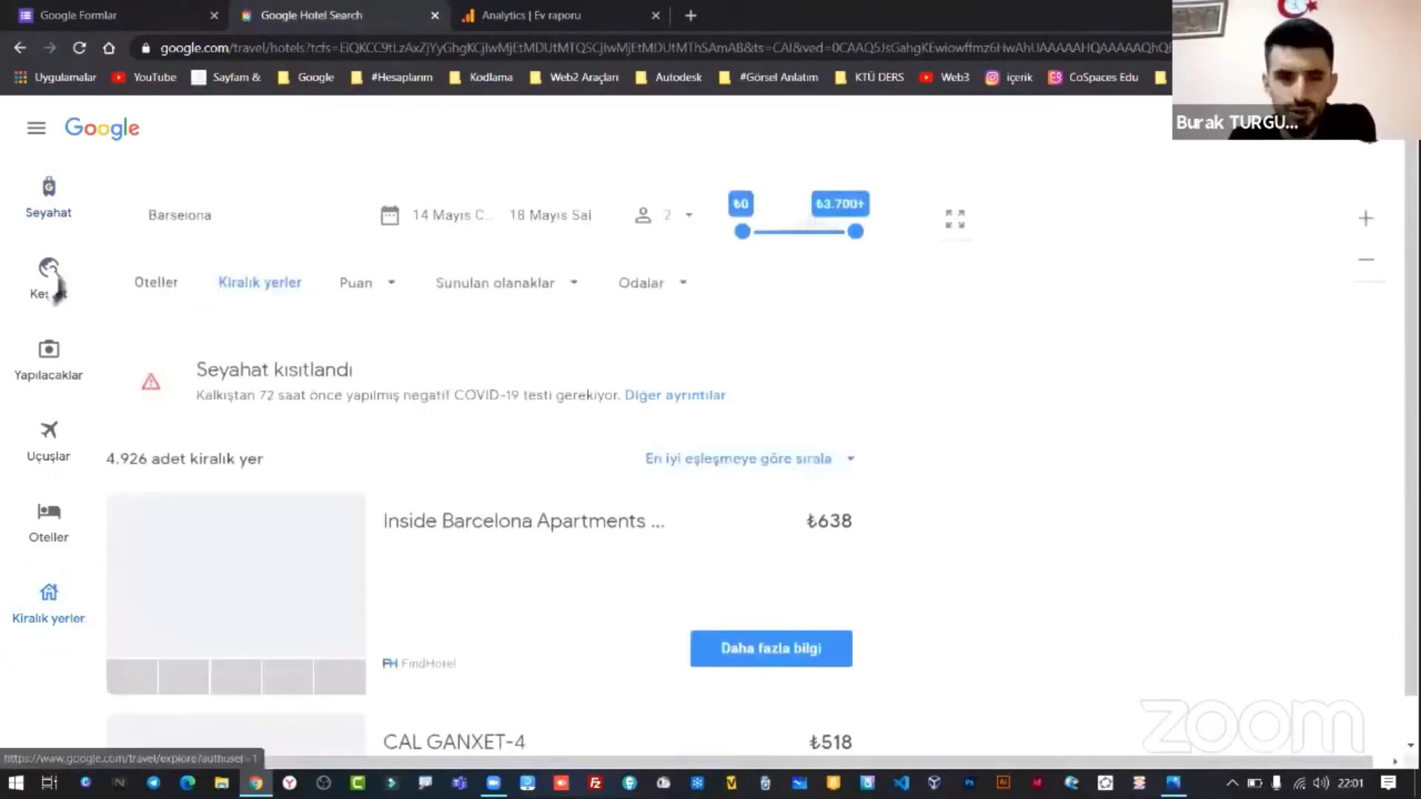
{"action": "scroll", "coordinate": [806, 653], "scroll_direction": "down", "scroll_amount": 5}
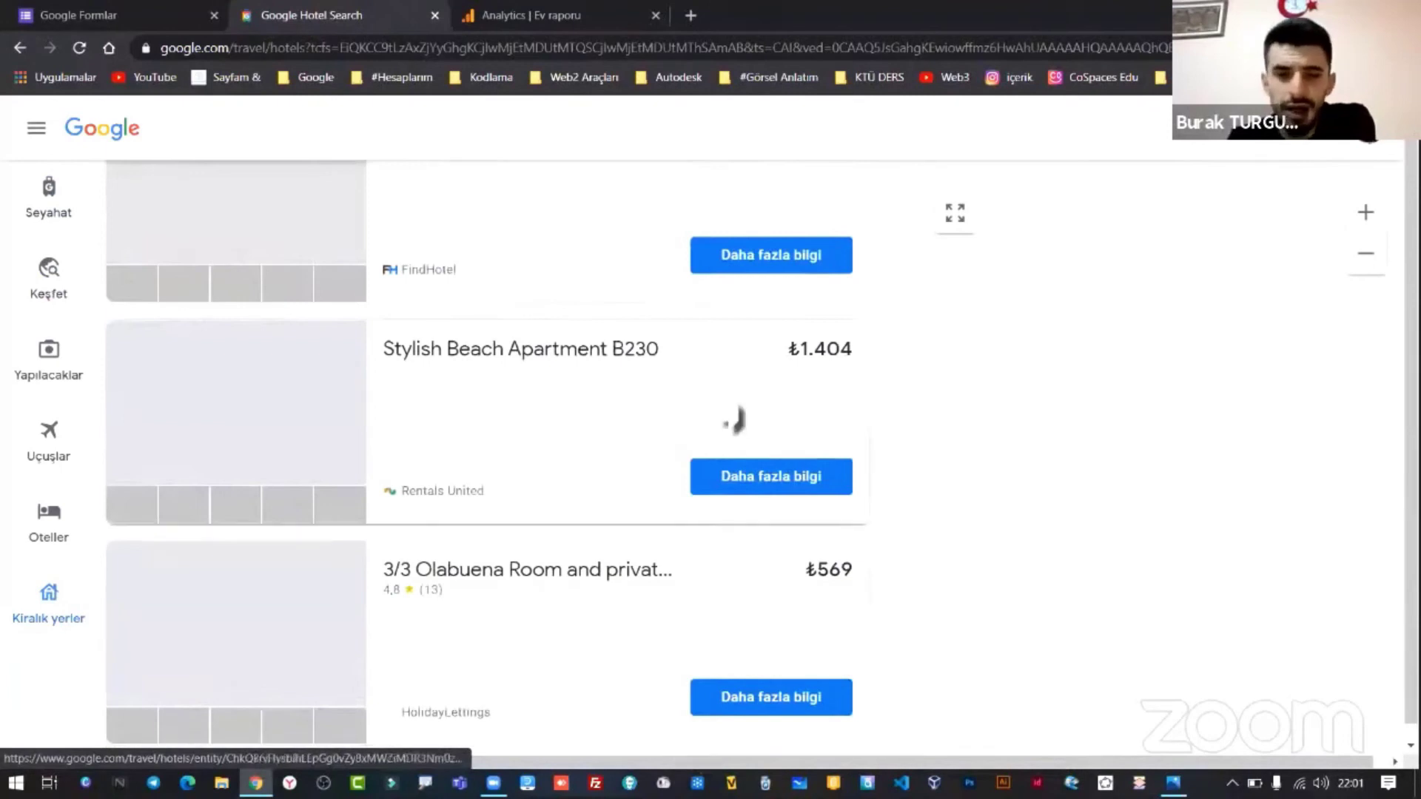
{"action": "scroll", "coordinate": [735, 421], "scroll_direction": "down", "scroll_amount": 1}
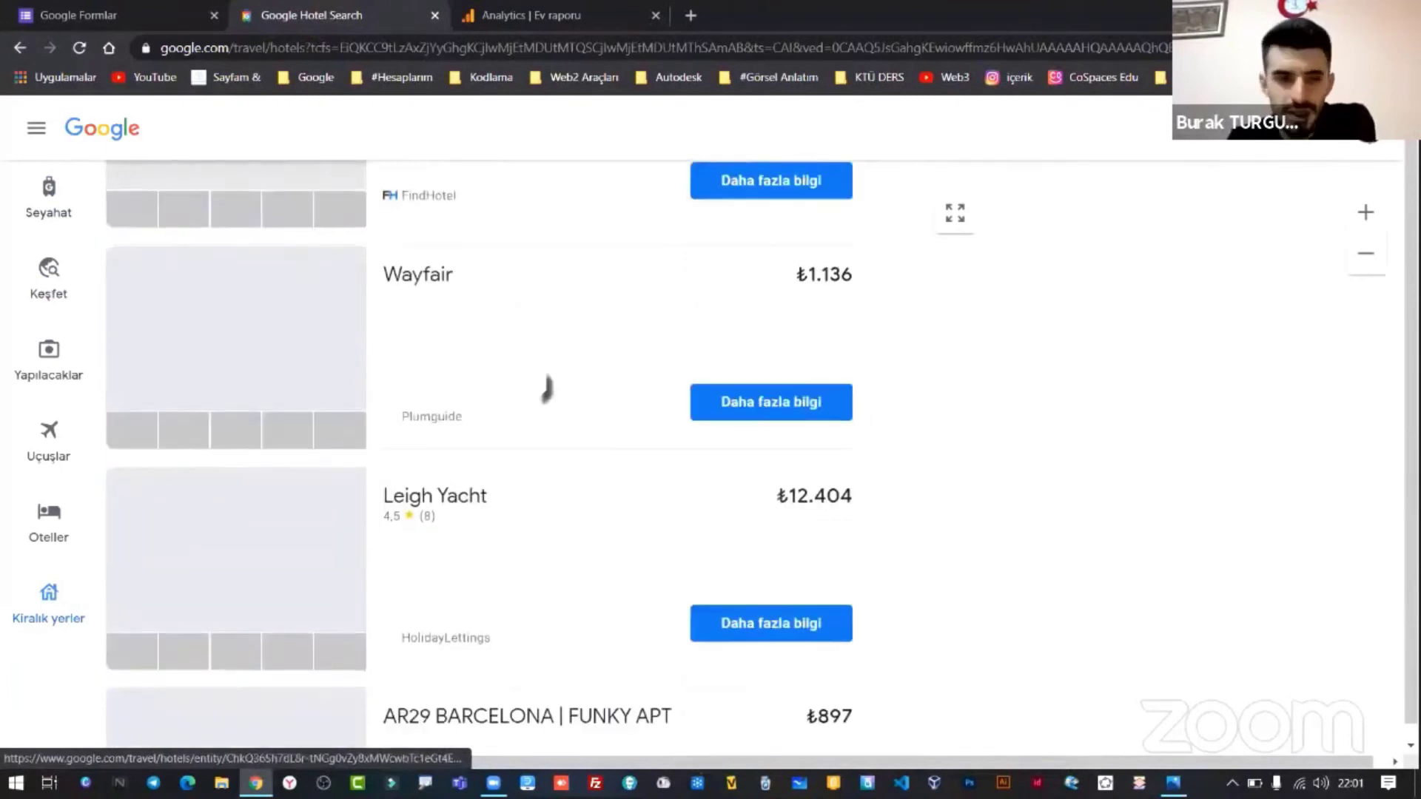
{"action": "scroll", "coordinate": [544, 387], "scroll_direction": "down", "scroll_amount": 1}
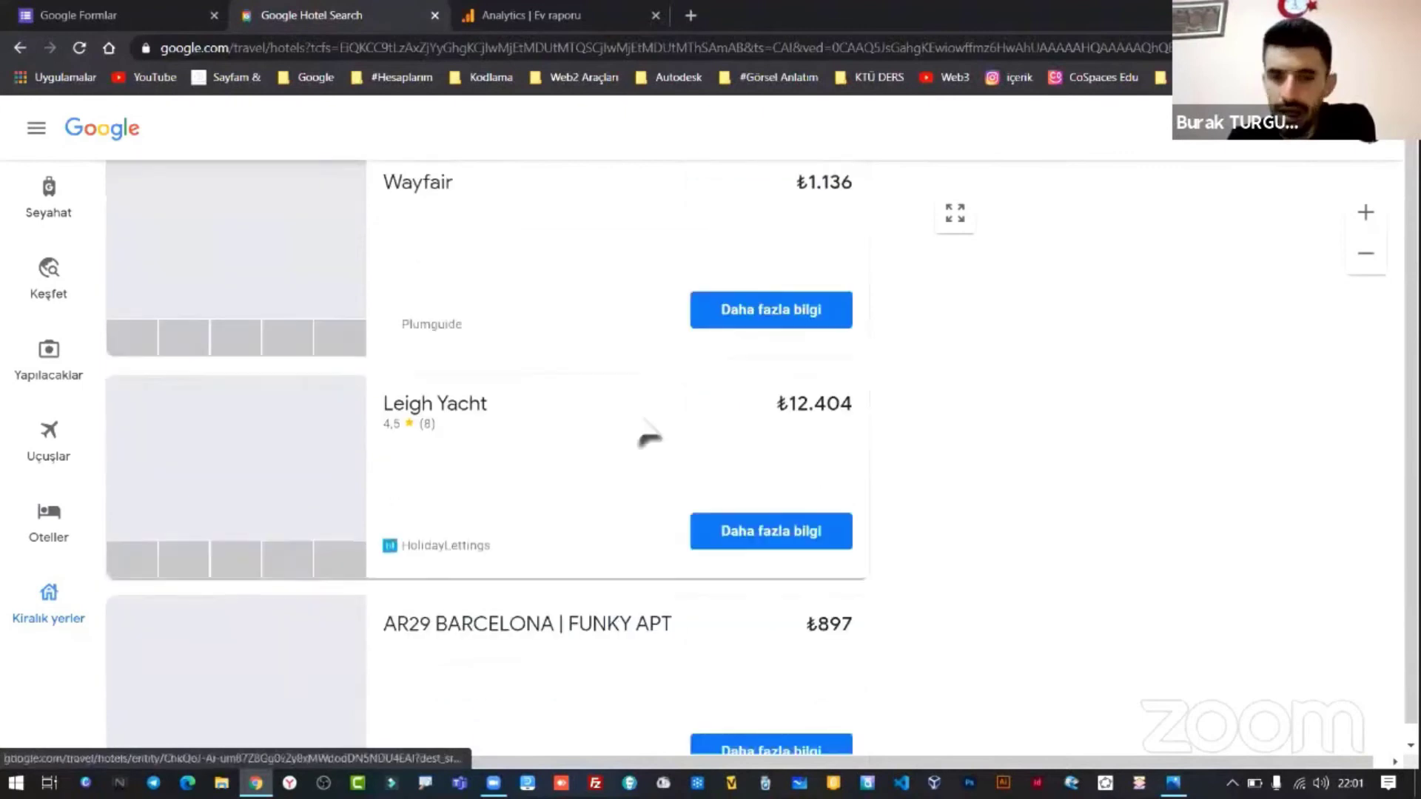
{"action": "scroll", "coordinate": [650, 438], "scroll_direction": "down", "scroll_amount": 3}
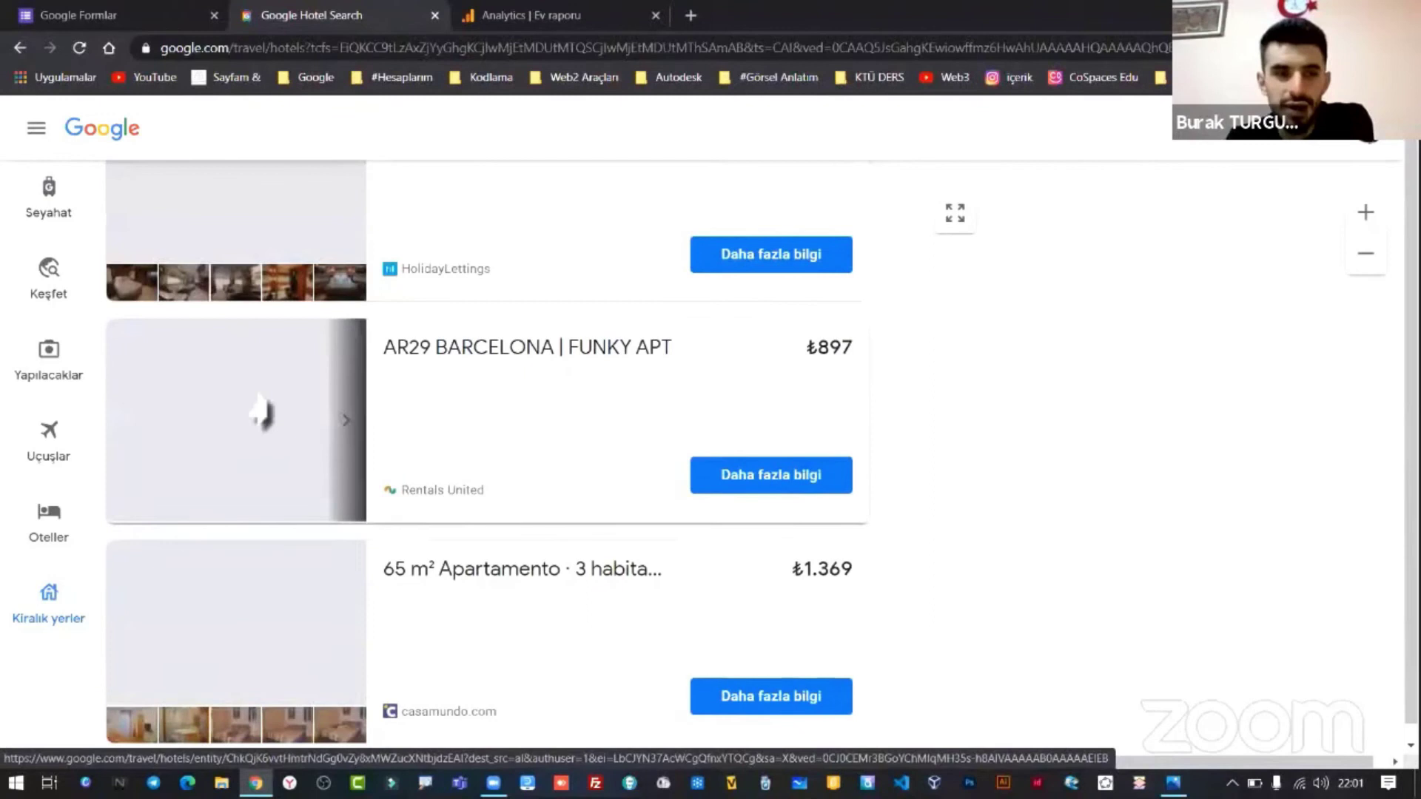
{"action": "mouse_move", "coordinate": [344, 381]}
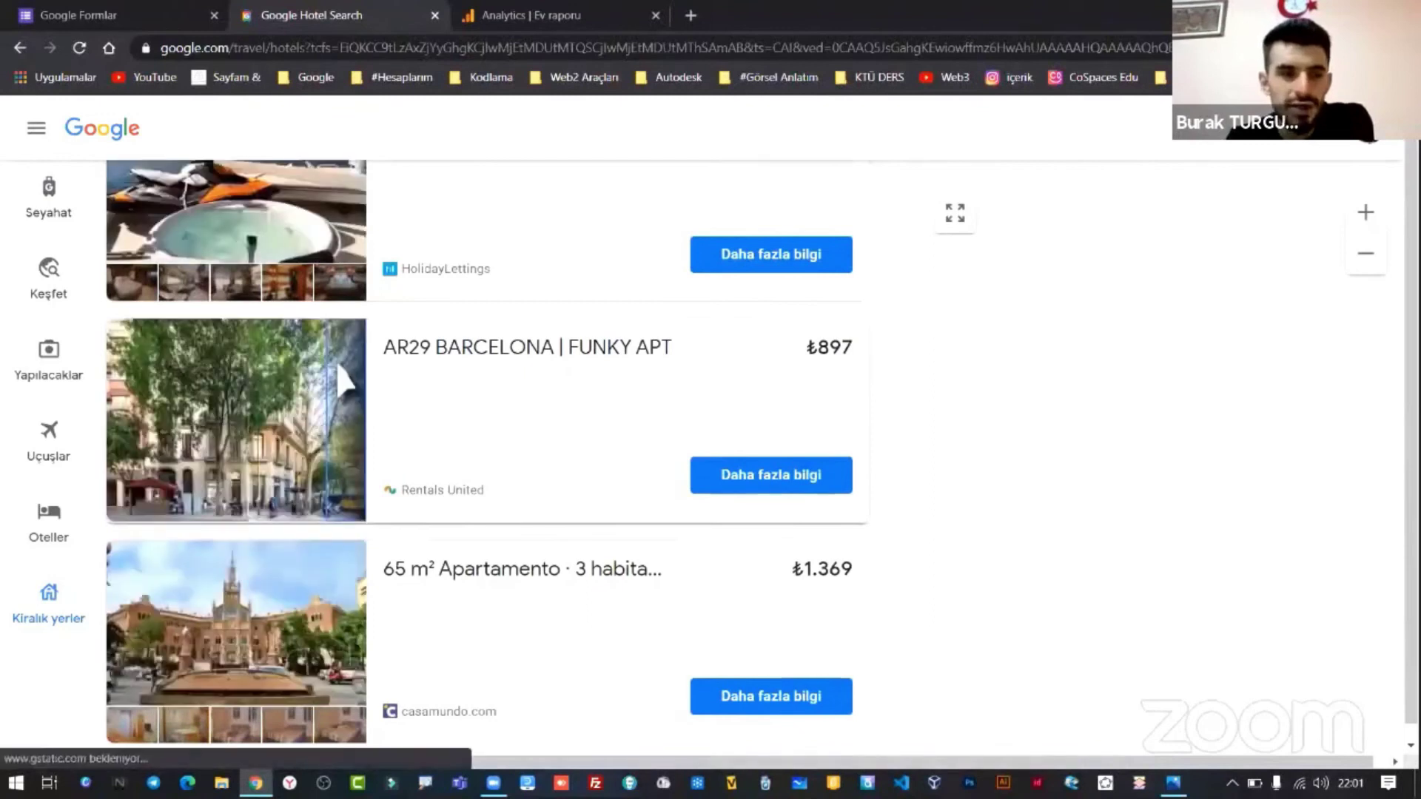
{"action": "left_click", "coordinate": [344, 381]}
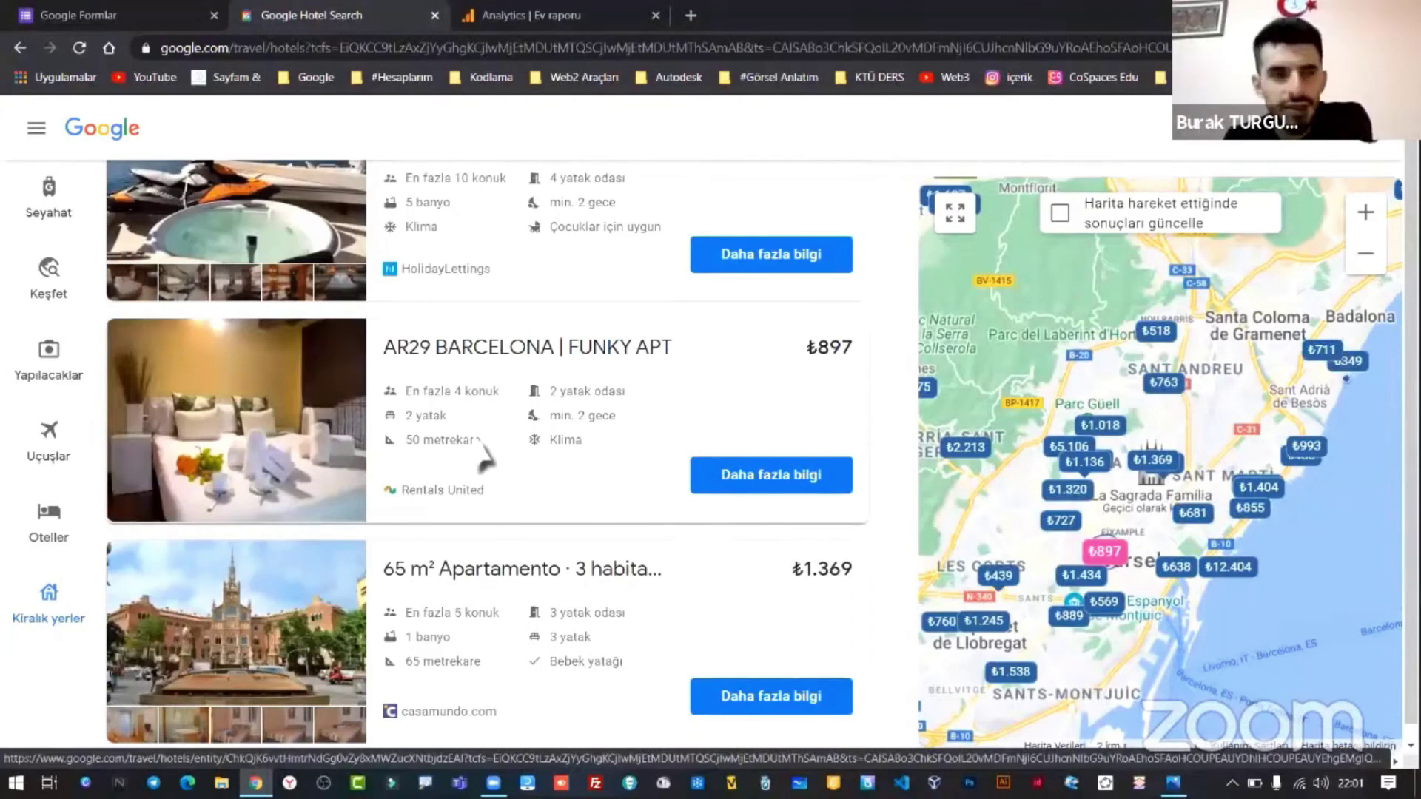
- Close the travel tab to switch to Google Analytics, open the Edinme overview report and look through the available report categories
{"action": "left_click", "coordinate": [437, 15]}
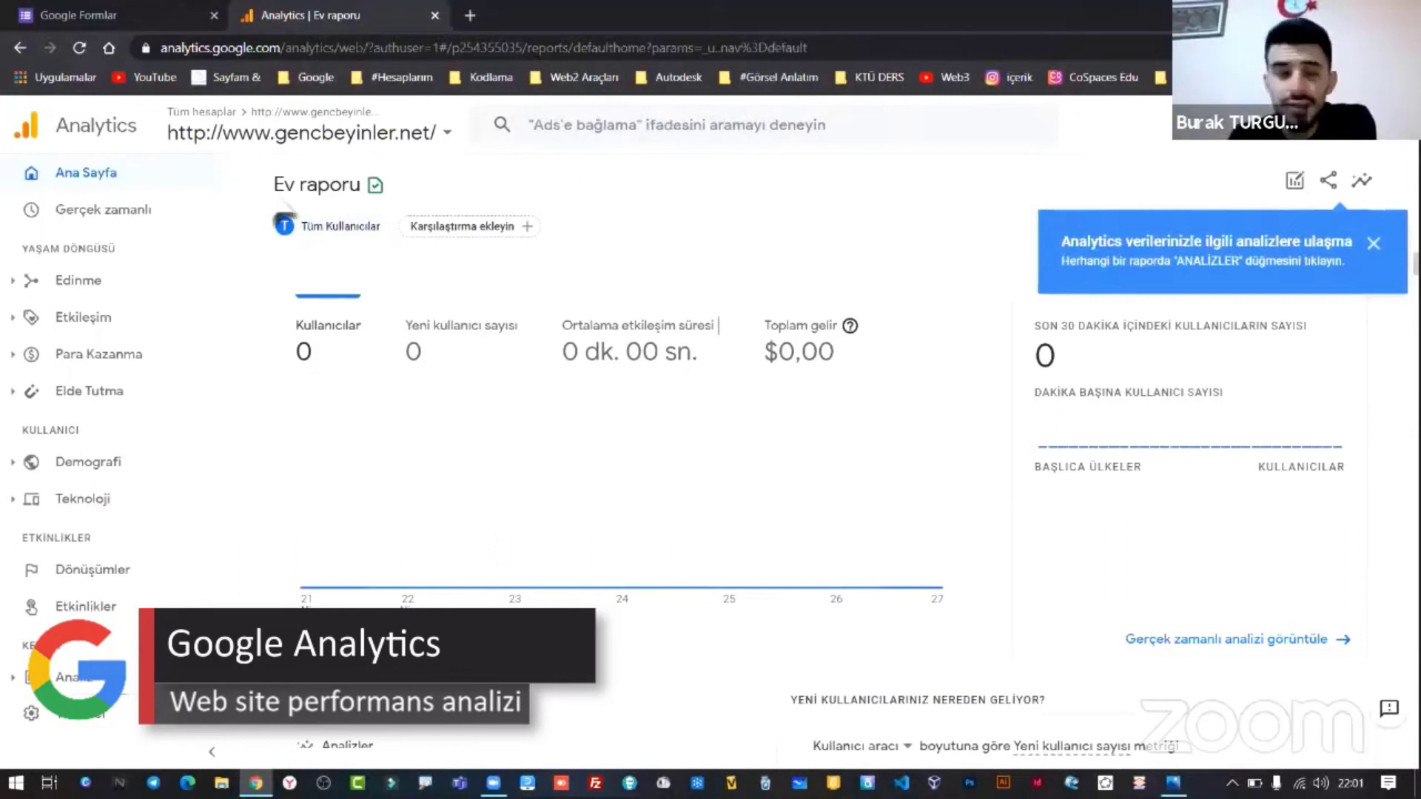
{"action": "left_click", "coordinate": [110, 292]}
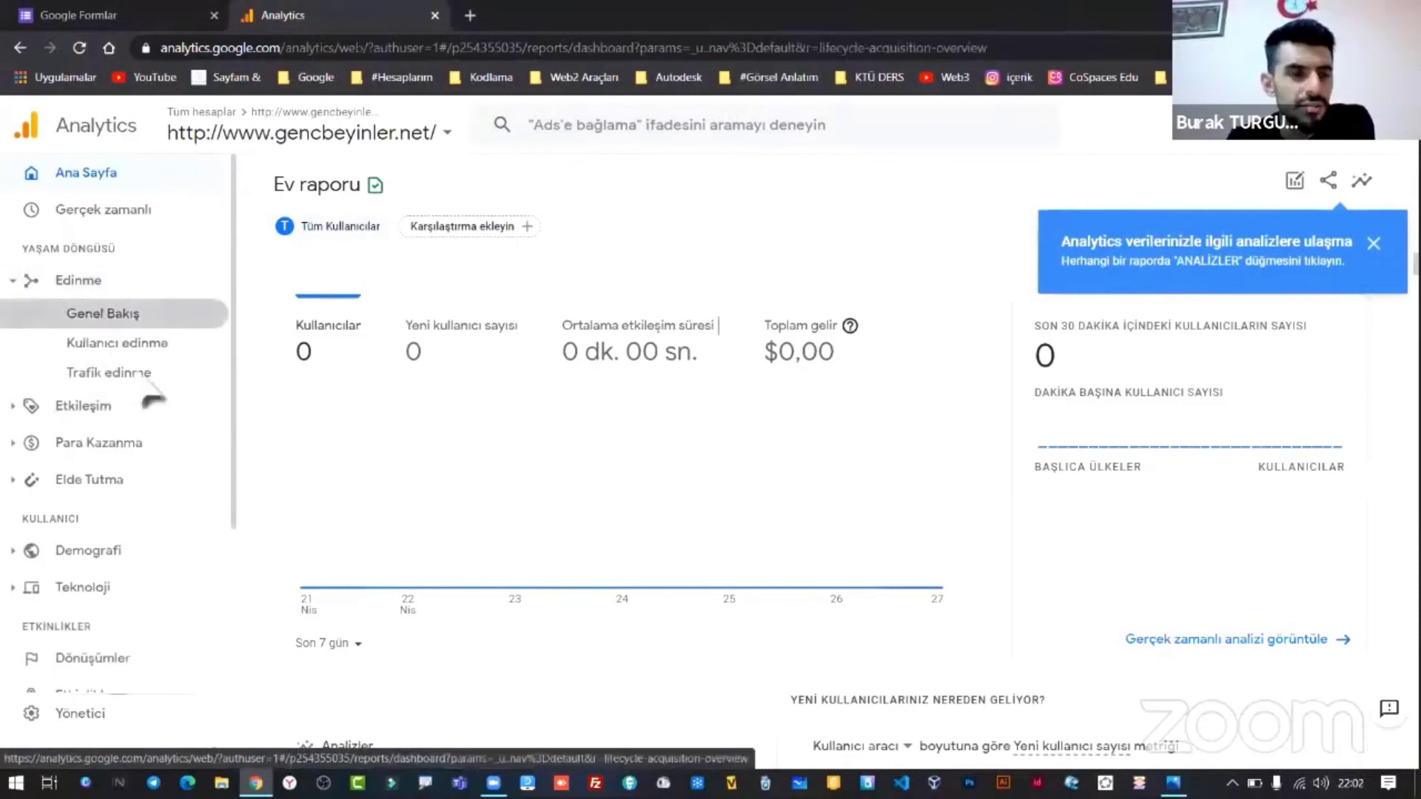
{"action": "left_click", "coordinate": [154, 374]}
{"action": "scroll", "coordinate": [167, 376], "scroll_direction": "down", "scroll_amount": 3}
{"action": "scroll", "coordinate": [140, 375], "scroll_direction": "down", "scroll_amount": 1}
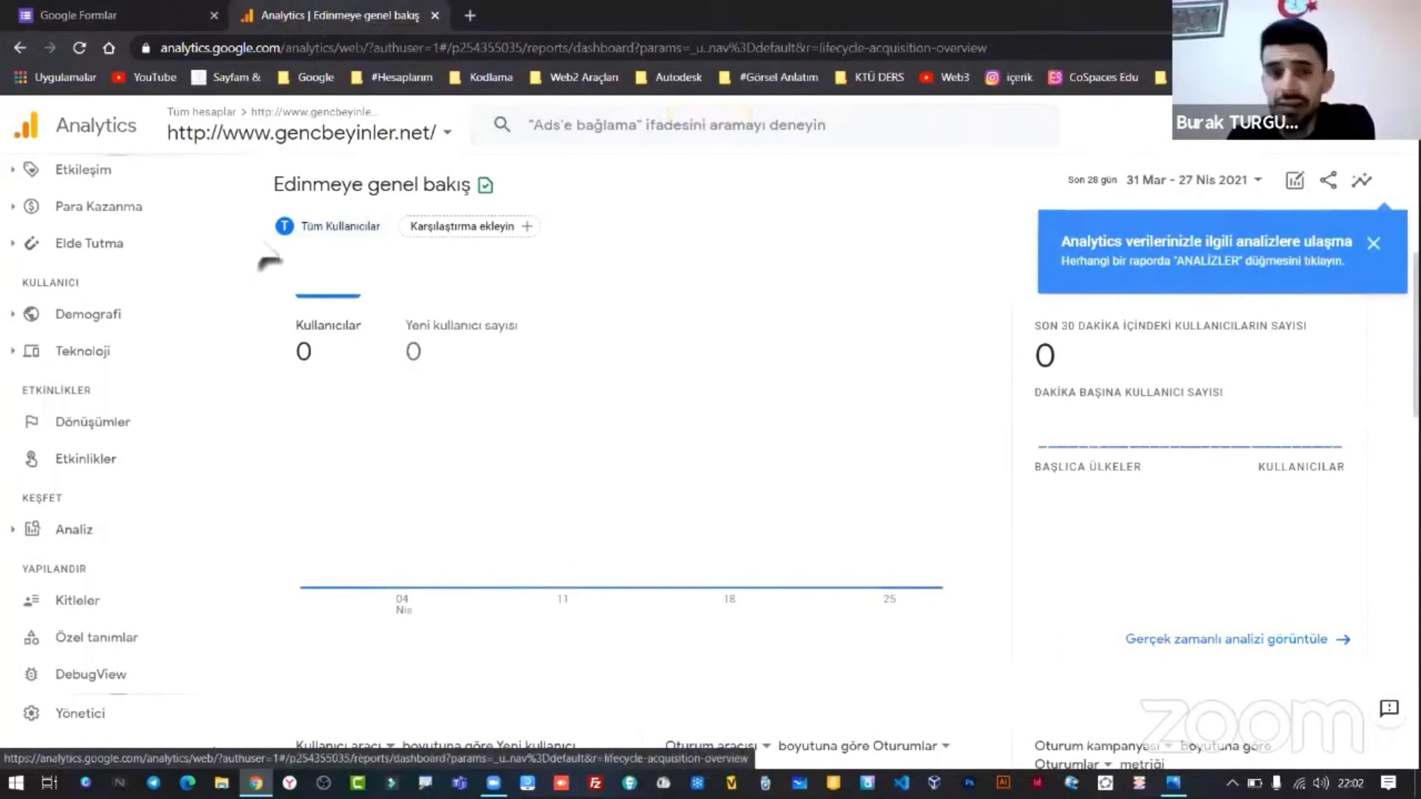
{"action": "scroll", "coordinate": [205, 207], "scroll_direction": "up", "scroll_amount": 4}
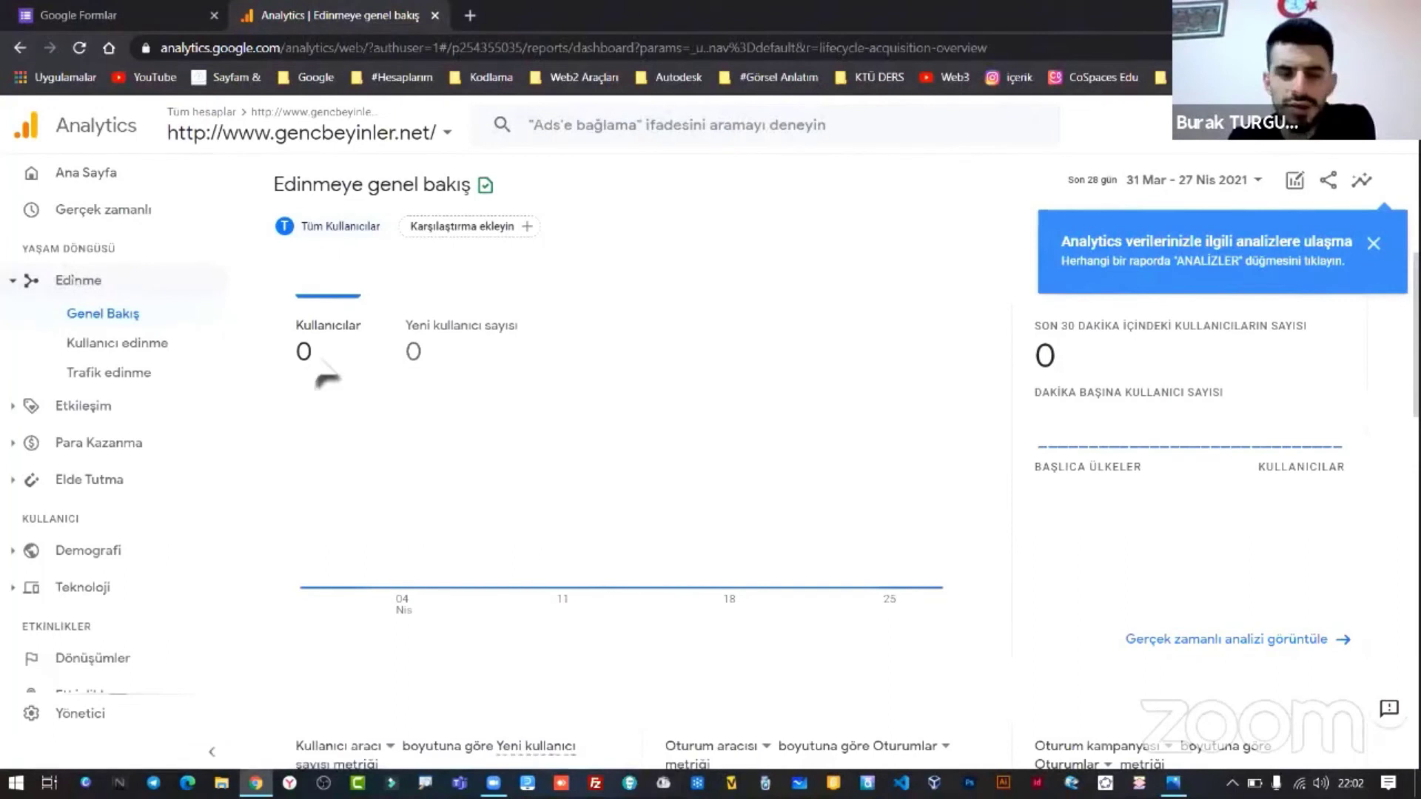
- Close the Analytics tab and create a blank form in Google Forms titled "sınavım", skipping the introductory tour
{"action": "left_click", "coordinate": [435, 15]}
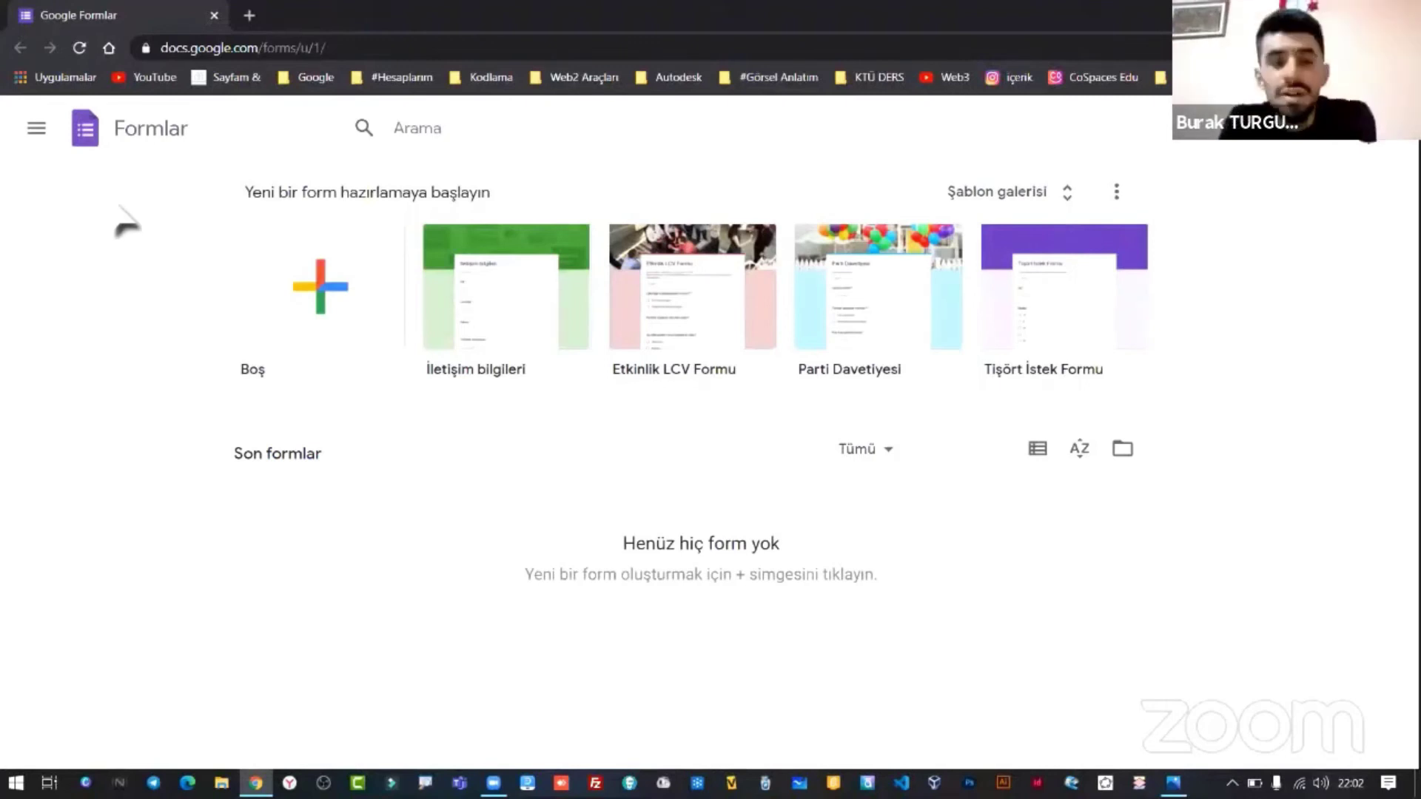
{"action": "left_click", "coordinate": [376, 295]}
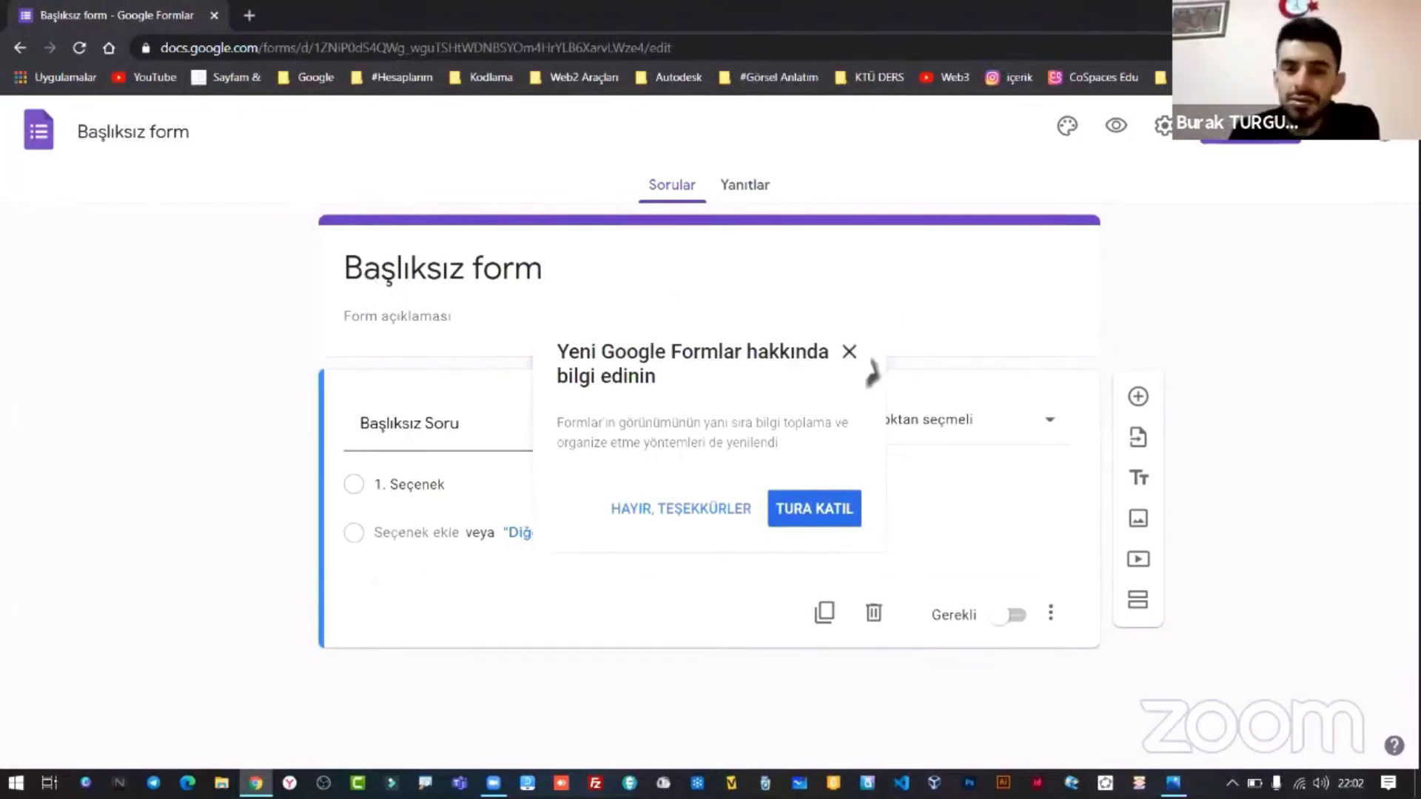
{"action": "left_click", "coordinate": [850, 353]}
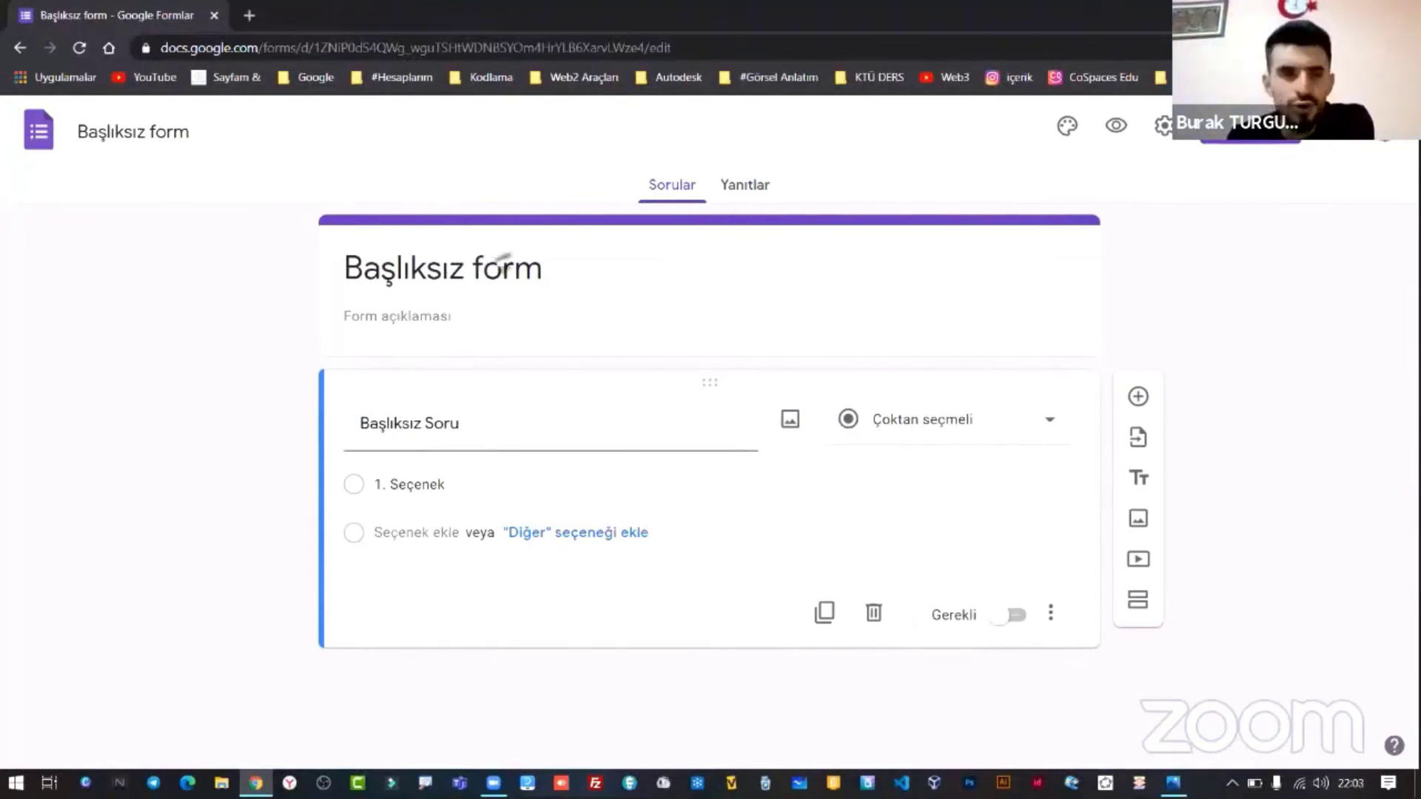
{"action": "left_click", "coordinate": [519, 276]}
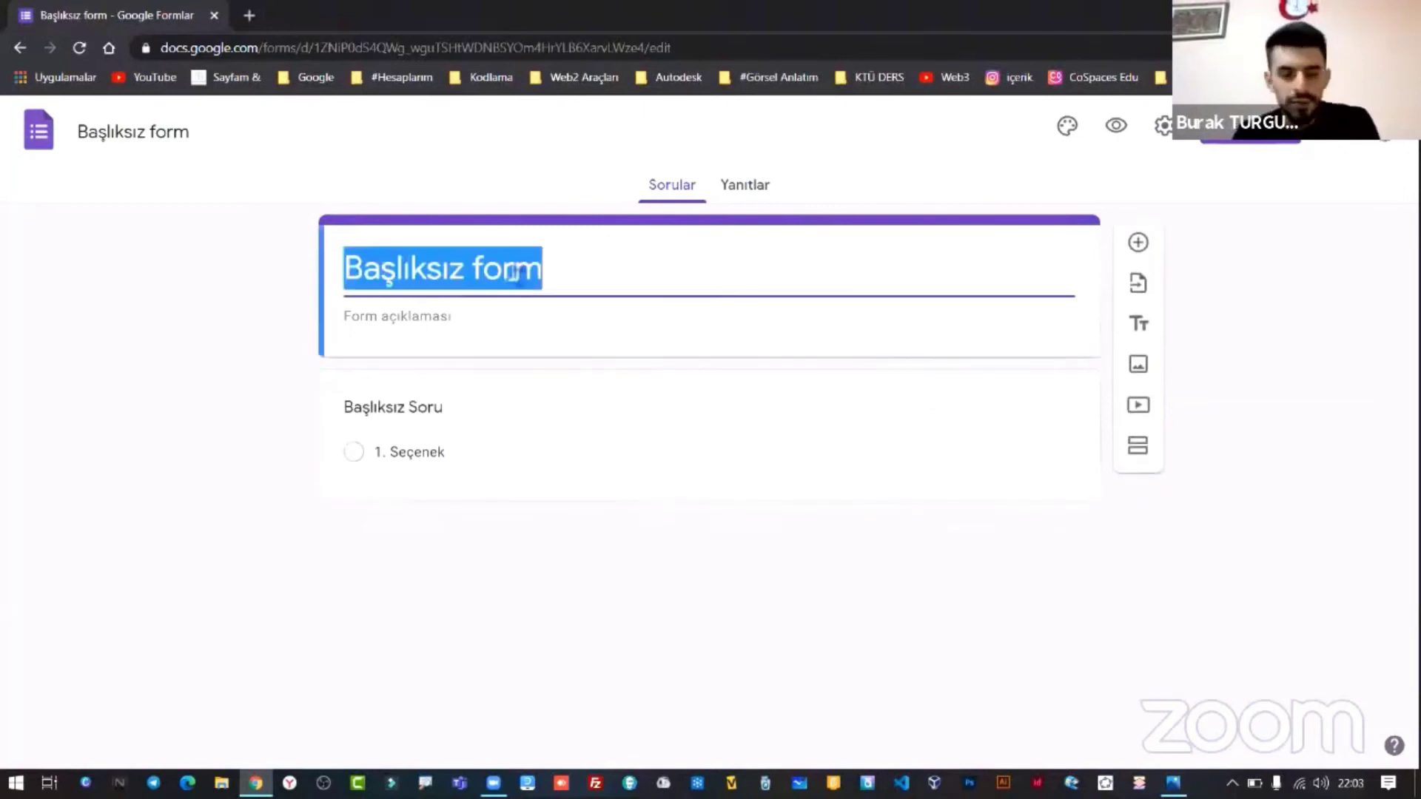
{"action": "type", "text": "sınavım"}
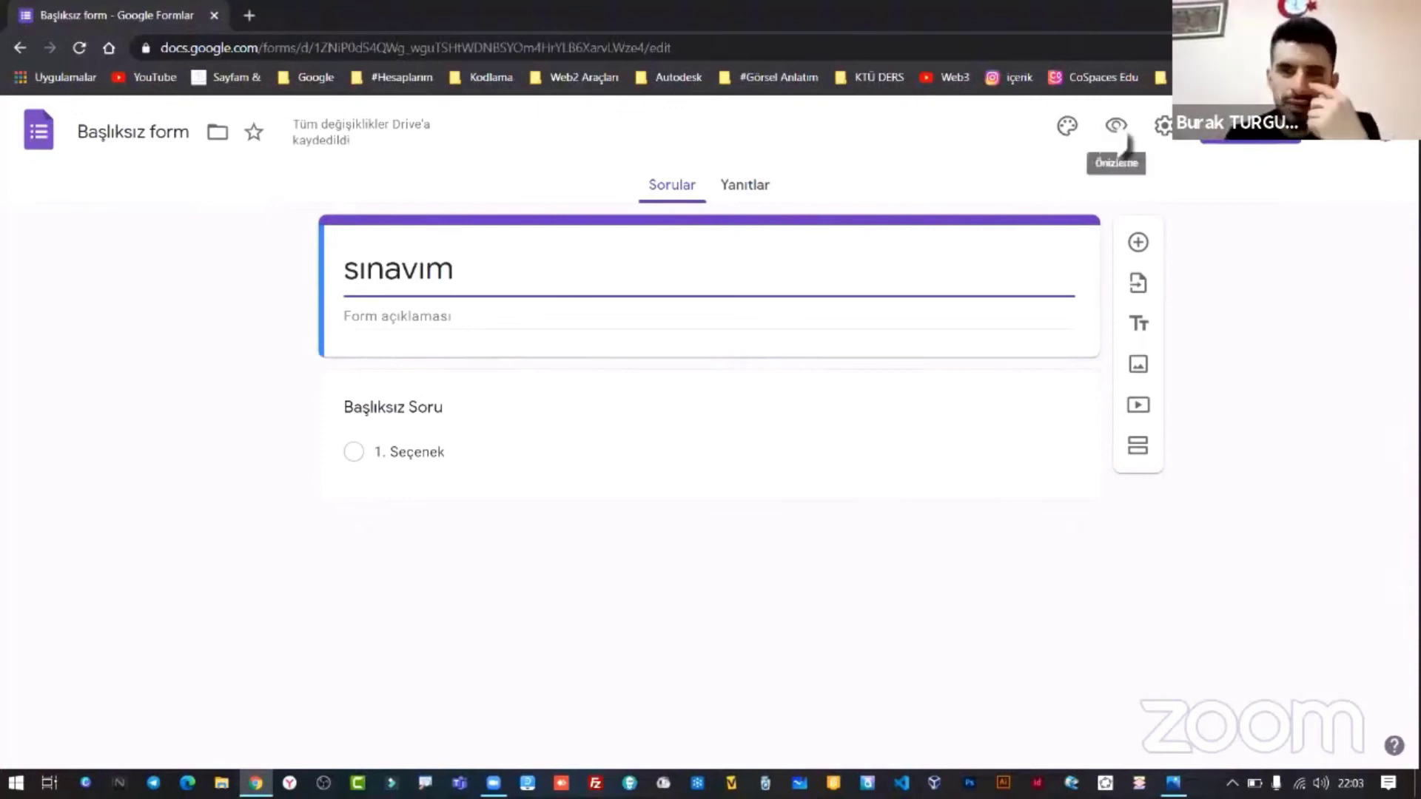
- Turn the form into a test with missed questions and correct answers hidden from participants, and save the settings
{"action": "left_click", "coordinate": [1163, 139]}
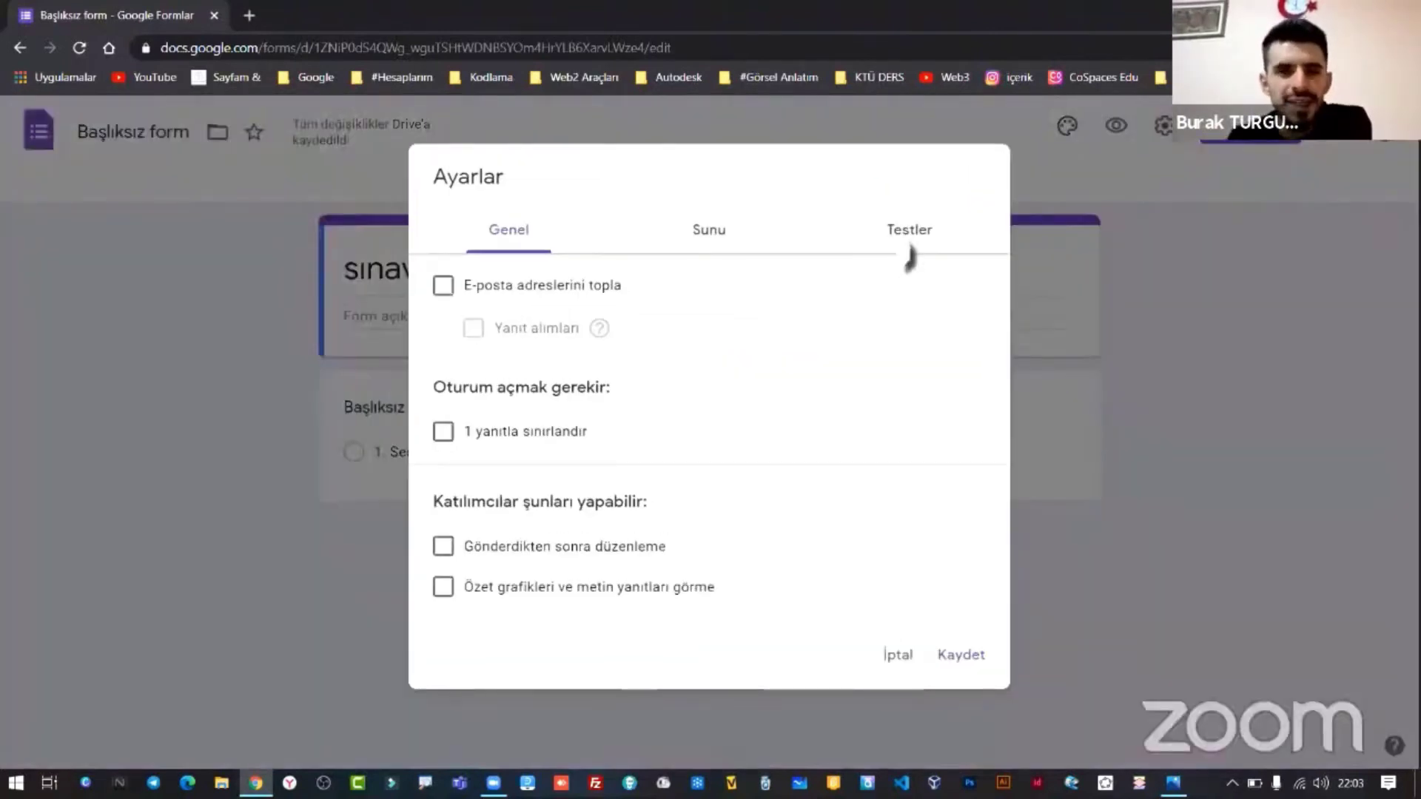
{"action": "left_click", "coordinate": [897, 244]}
{"action": "left_click", "coordinate": [459, 282]}
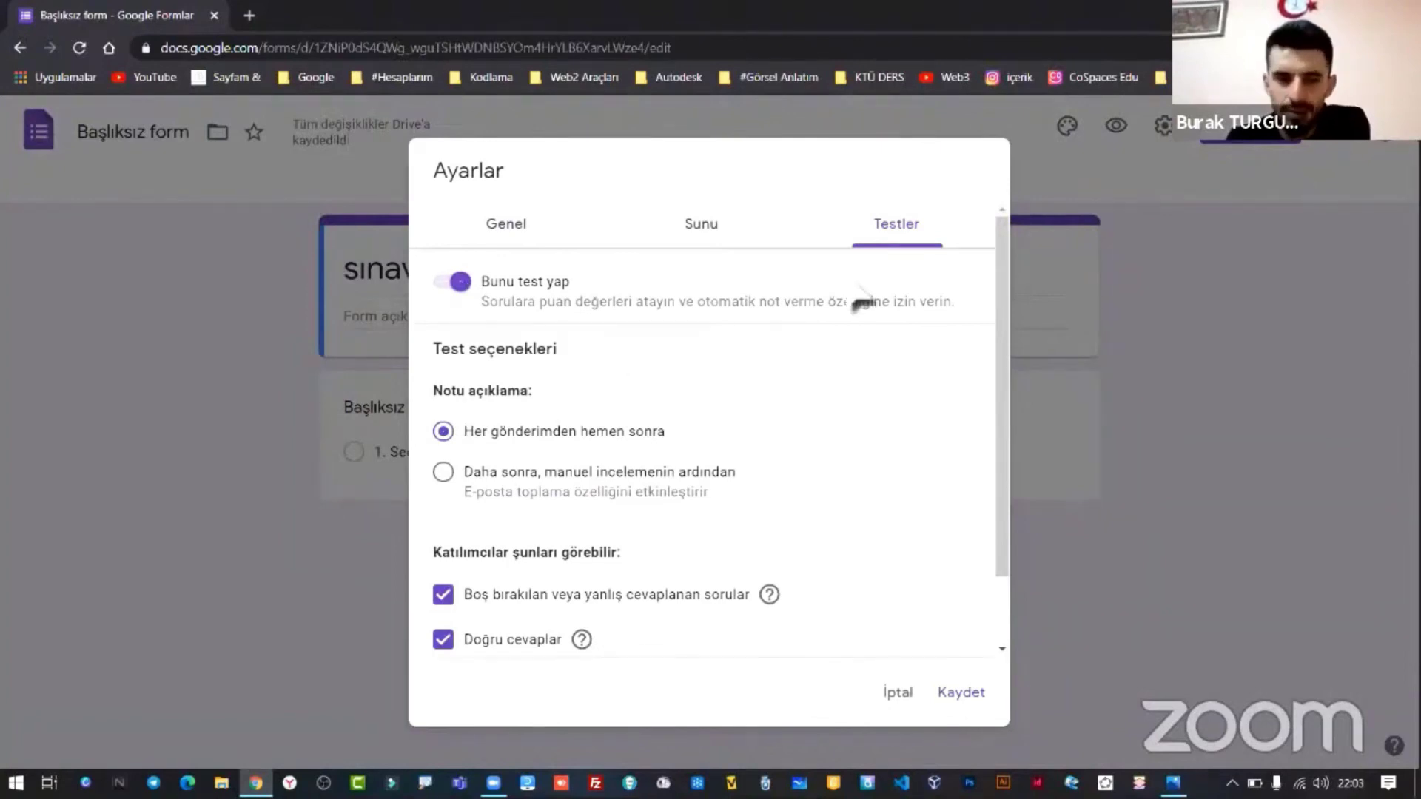
{"action": "left_click", "coordinate": [447, 641]}
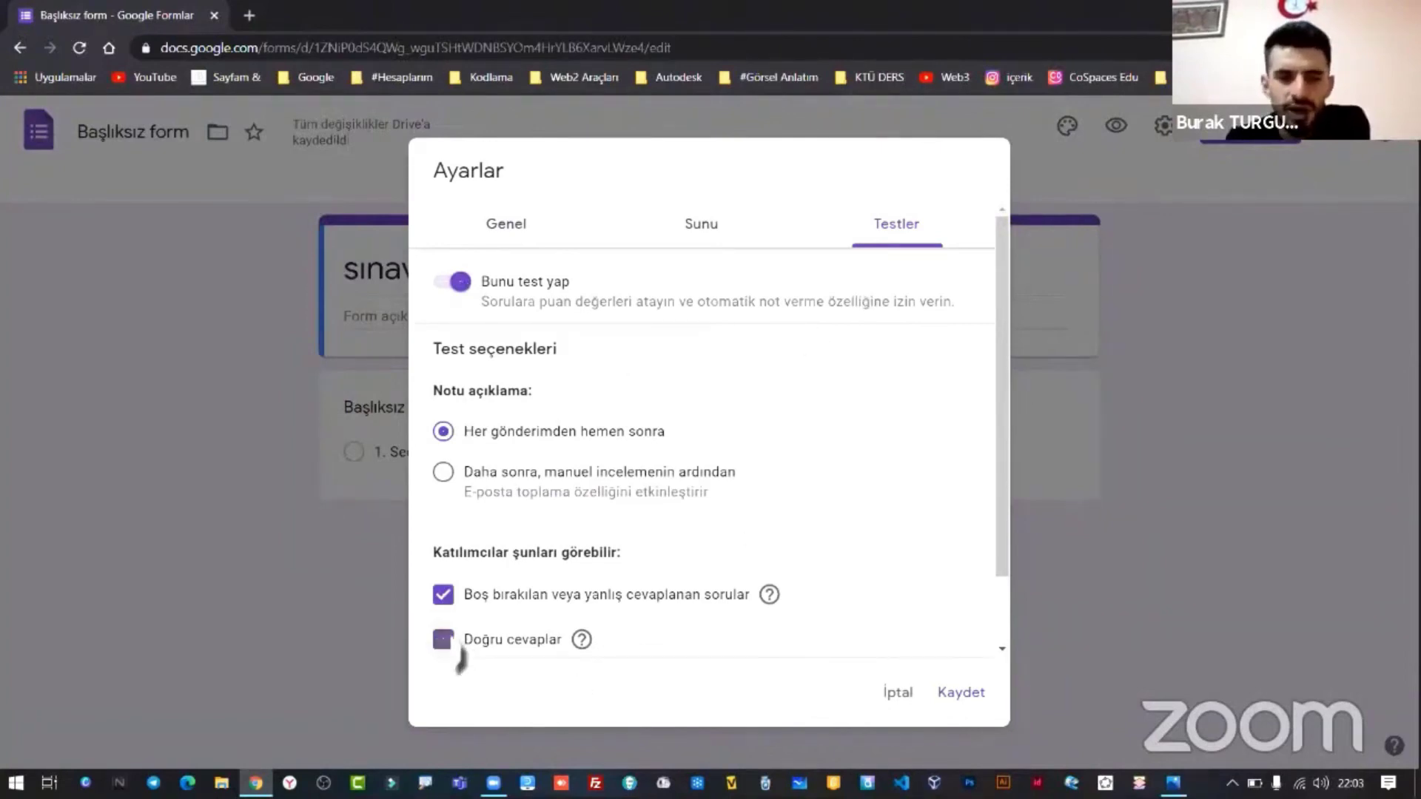
{"action": "left_click", "coordinate": [444, 596]}
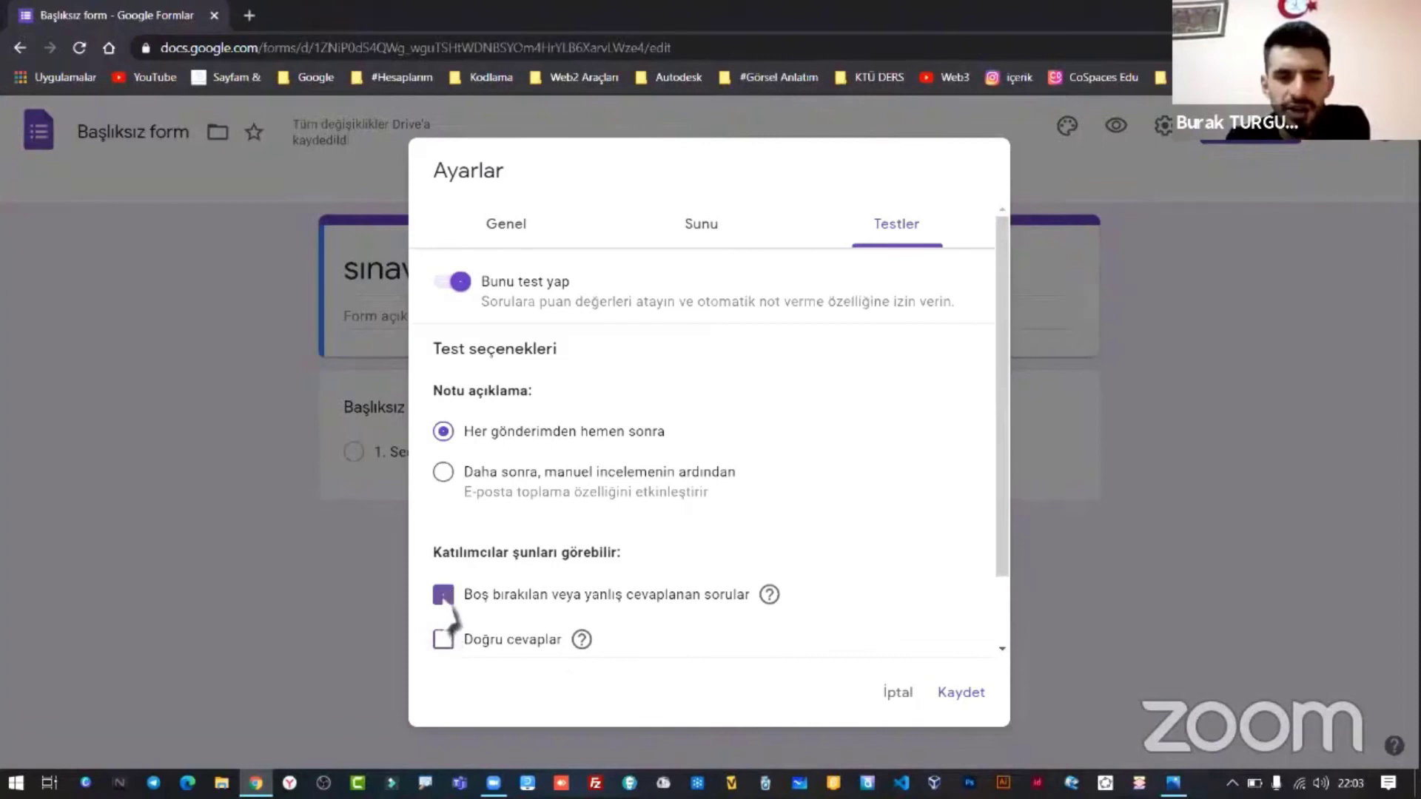
{"action": "left_click", "coordinate": [965, 696]}
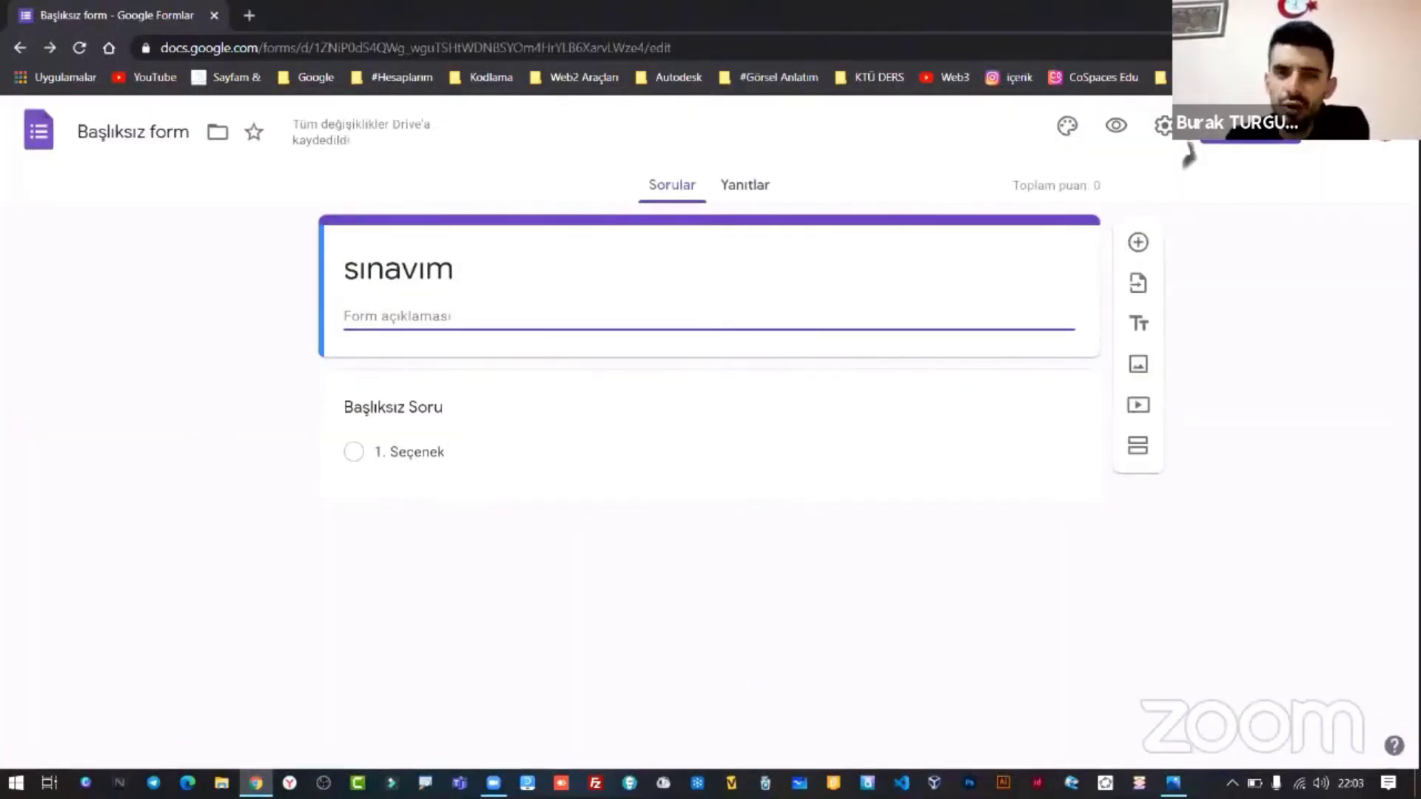
- Review the form's saved test settings and close them
{"action": "left_click", "coordinate": [1164, 127]}
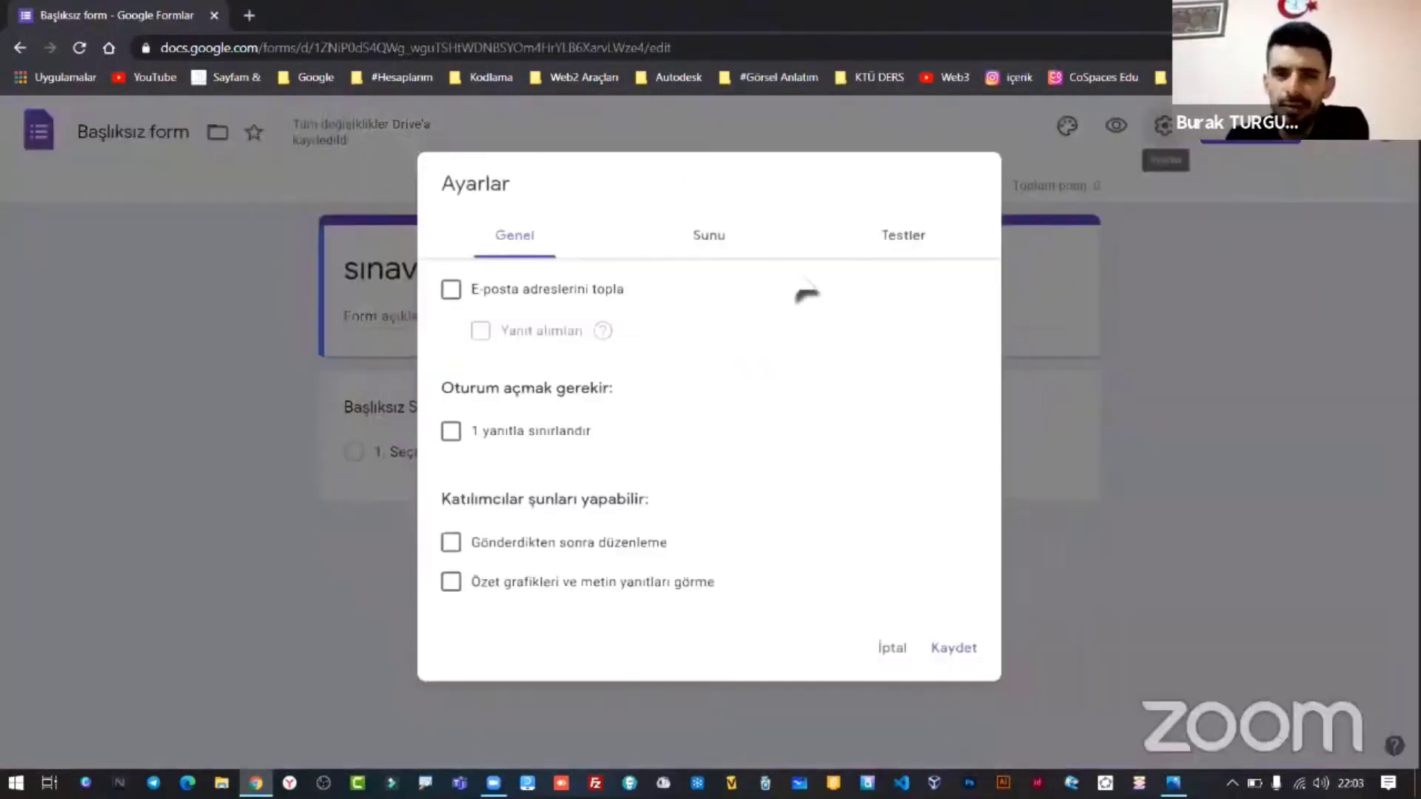
{"action": "left_click", "coordinate": [918, 236]}
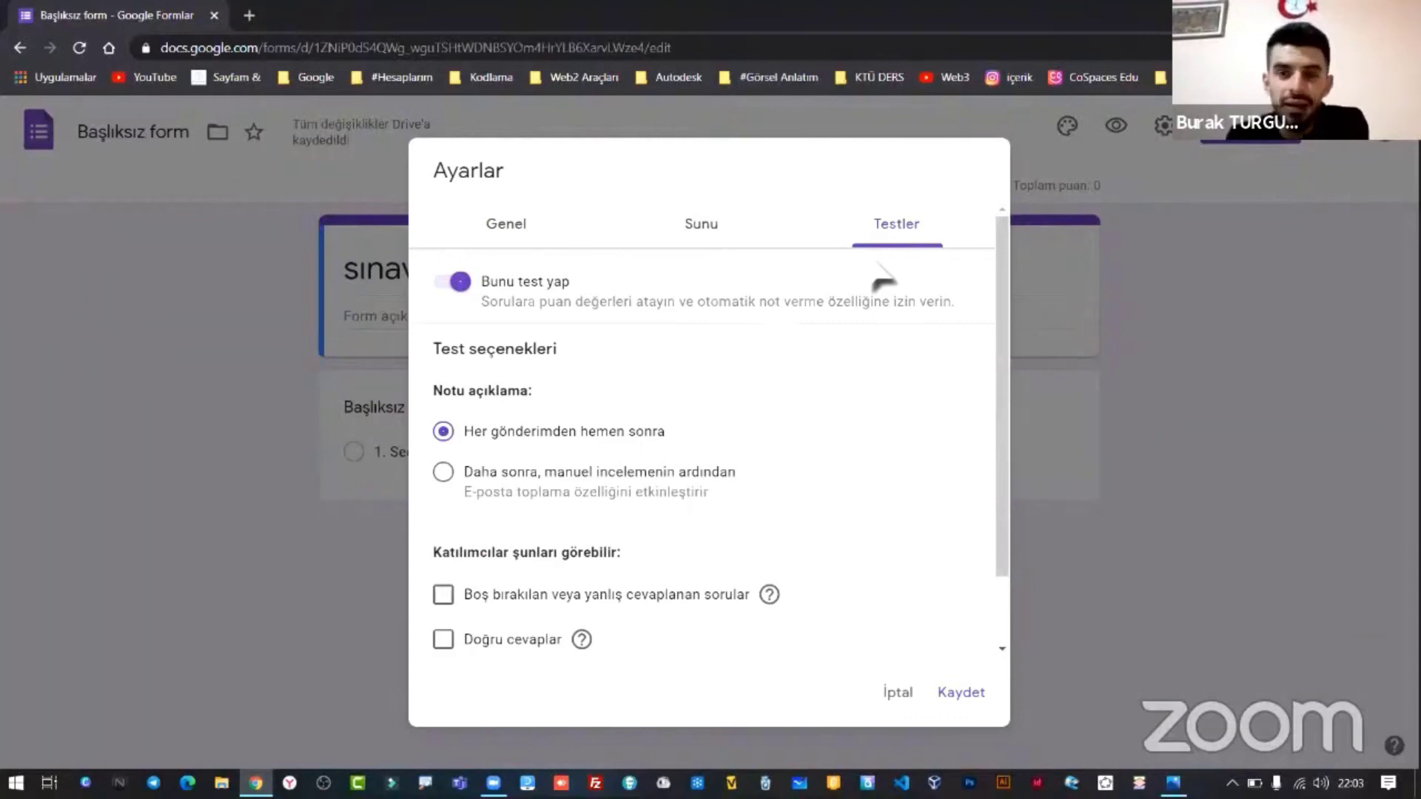
{"action": "left_click", "coordinate": [267, 511]}
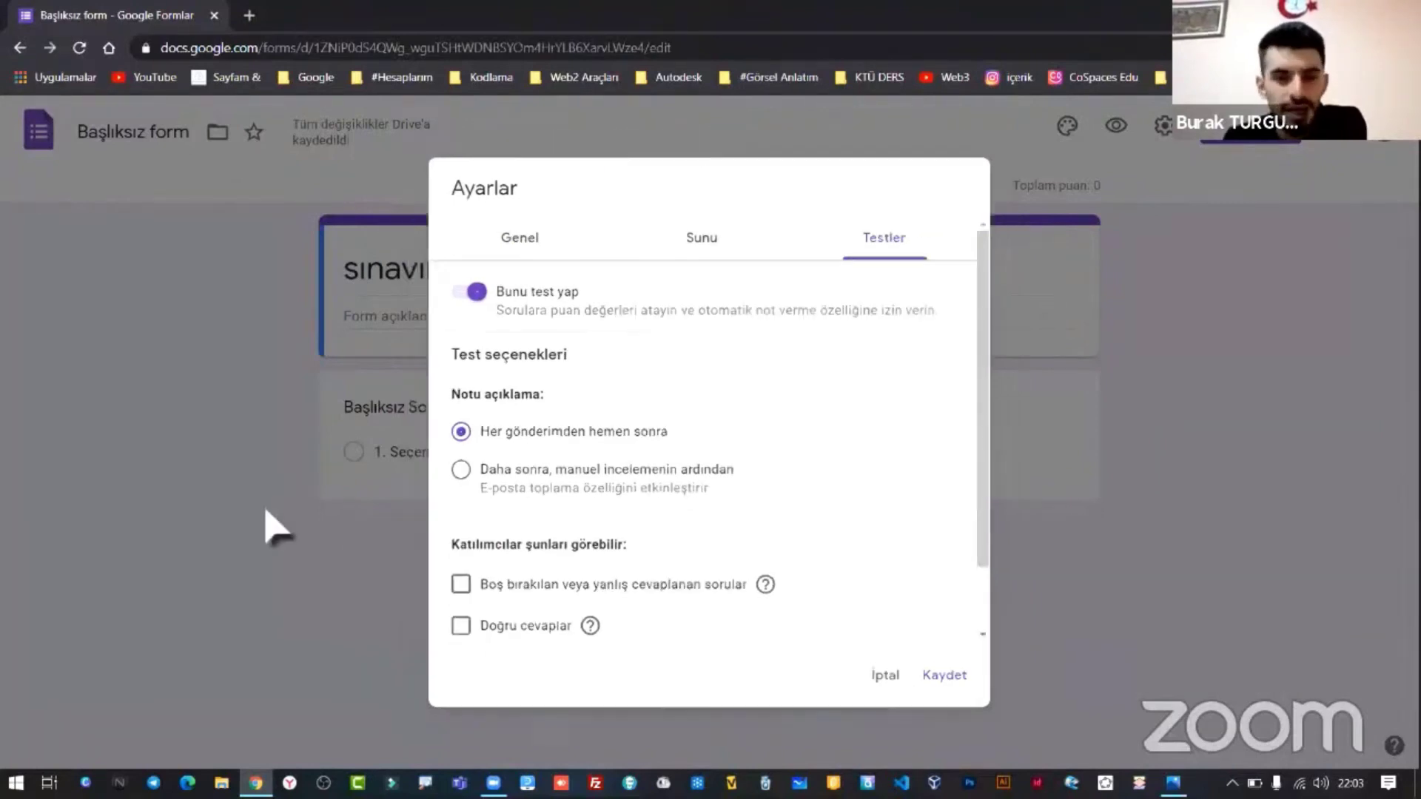
- Title the first question "TÜRKİYENİN BAŞKENTİ" and change its type to short answer (Kısa yanıt)
{"action": "left_click", "coordinate": [436, 406]}
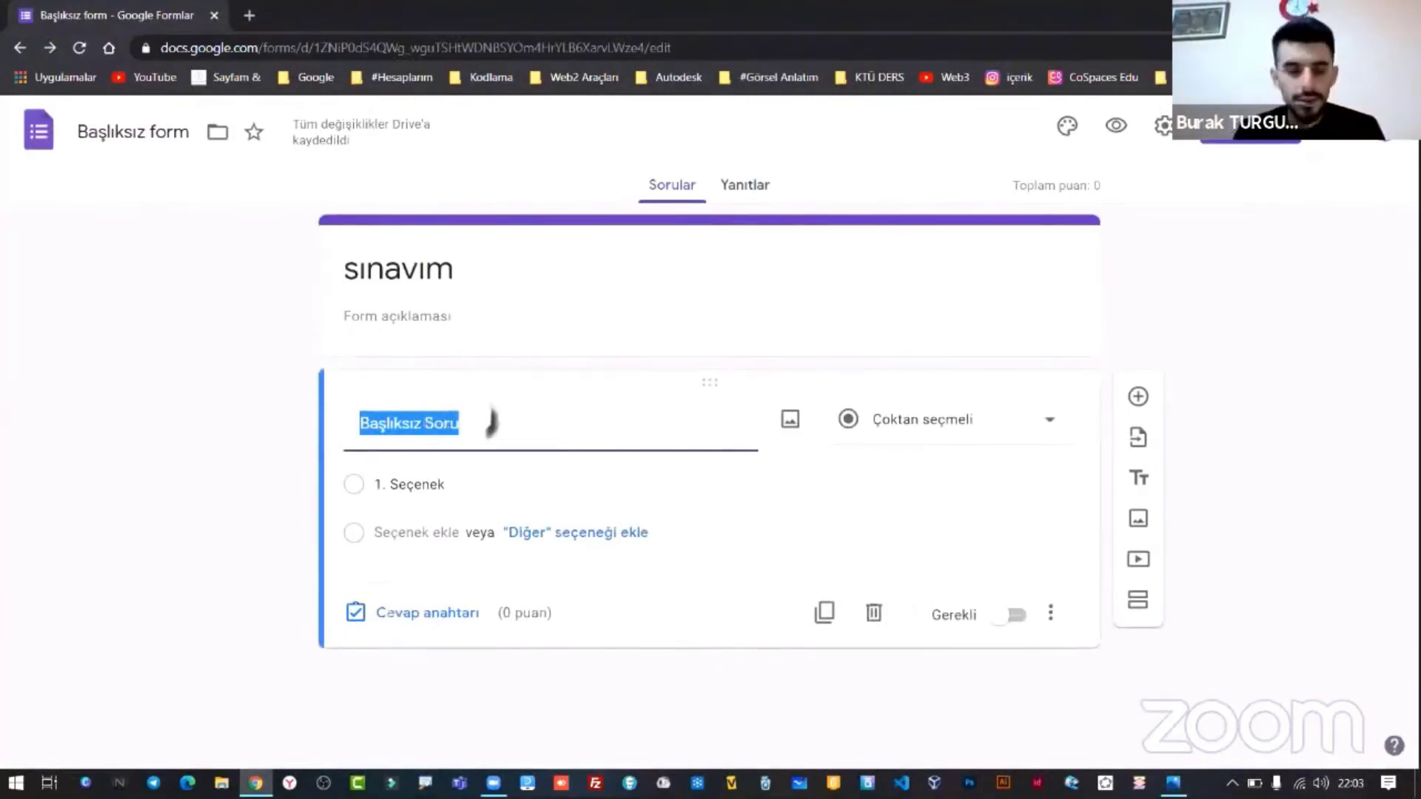
{"action": "type", "text": "TÜ"}
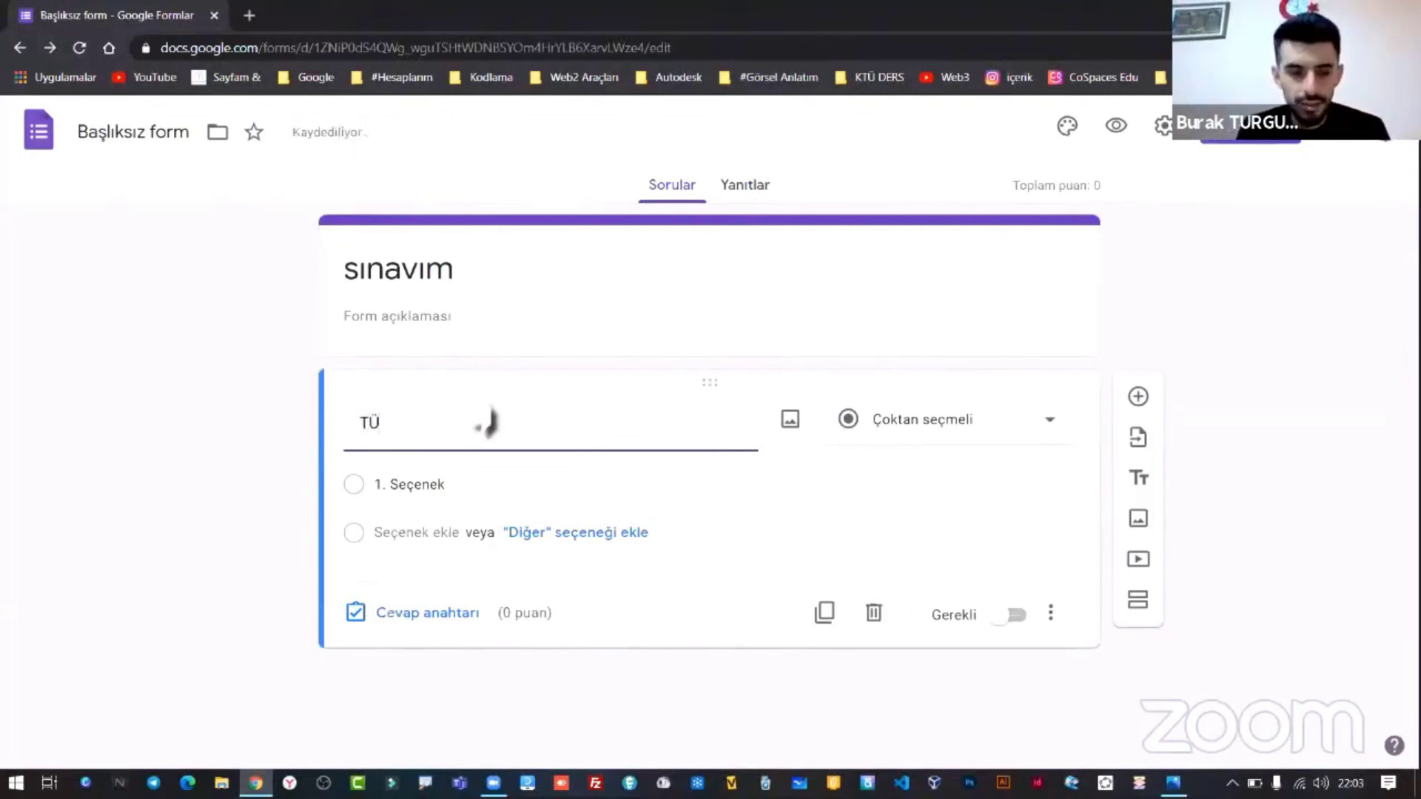
{"action": "type", "text": "rk"}
{"action": "key", "text": "BackSpace"}
{"action": "key", "text": "BackSpace"}
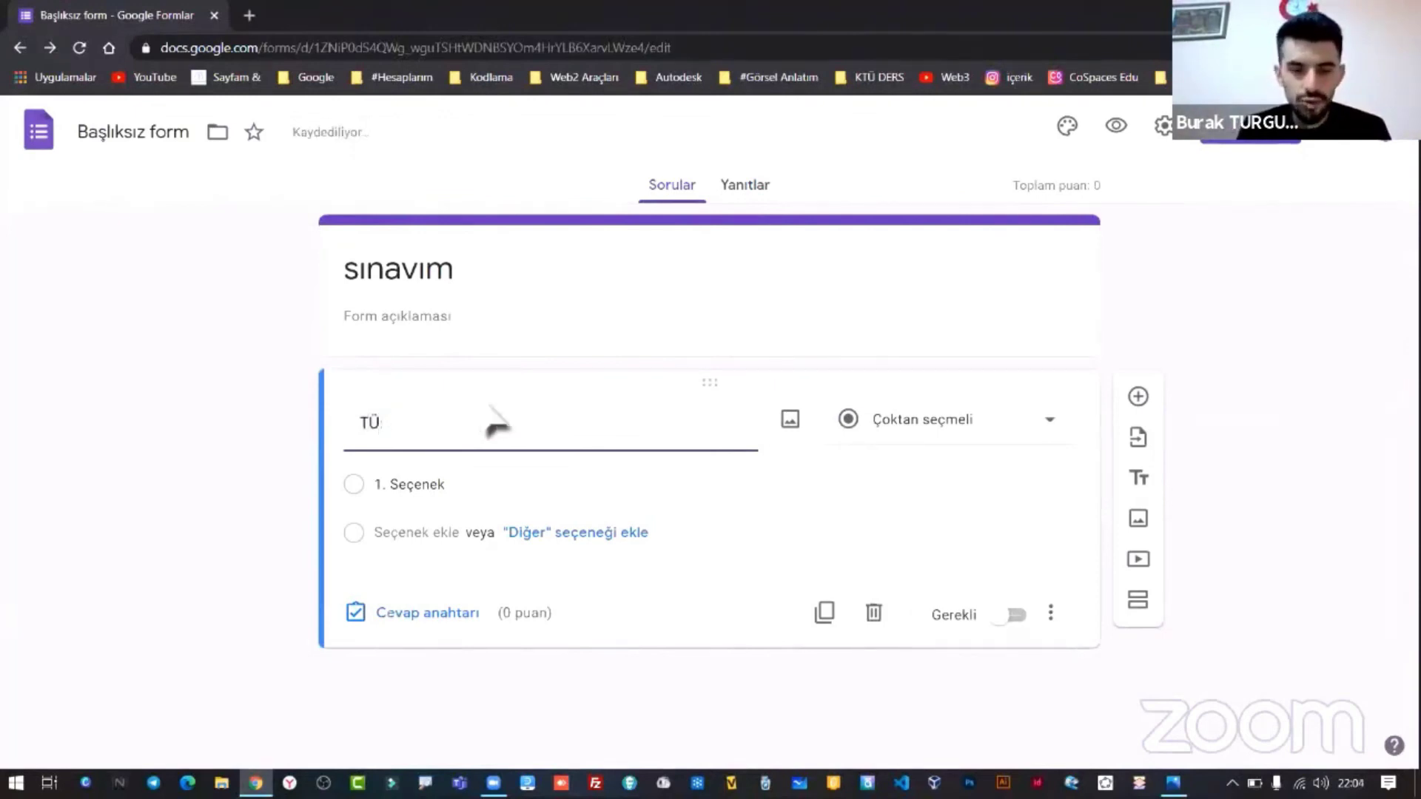
{"action": "type", "text": "RKİ"}
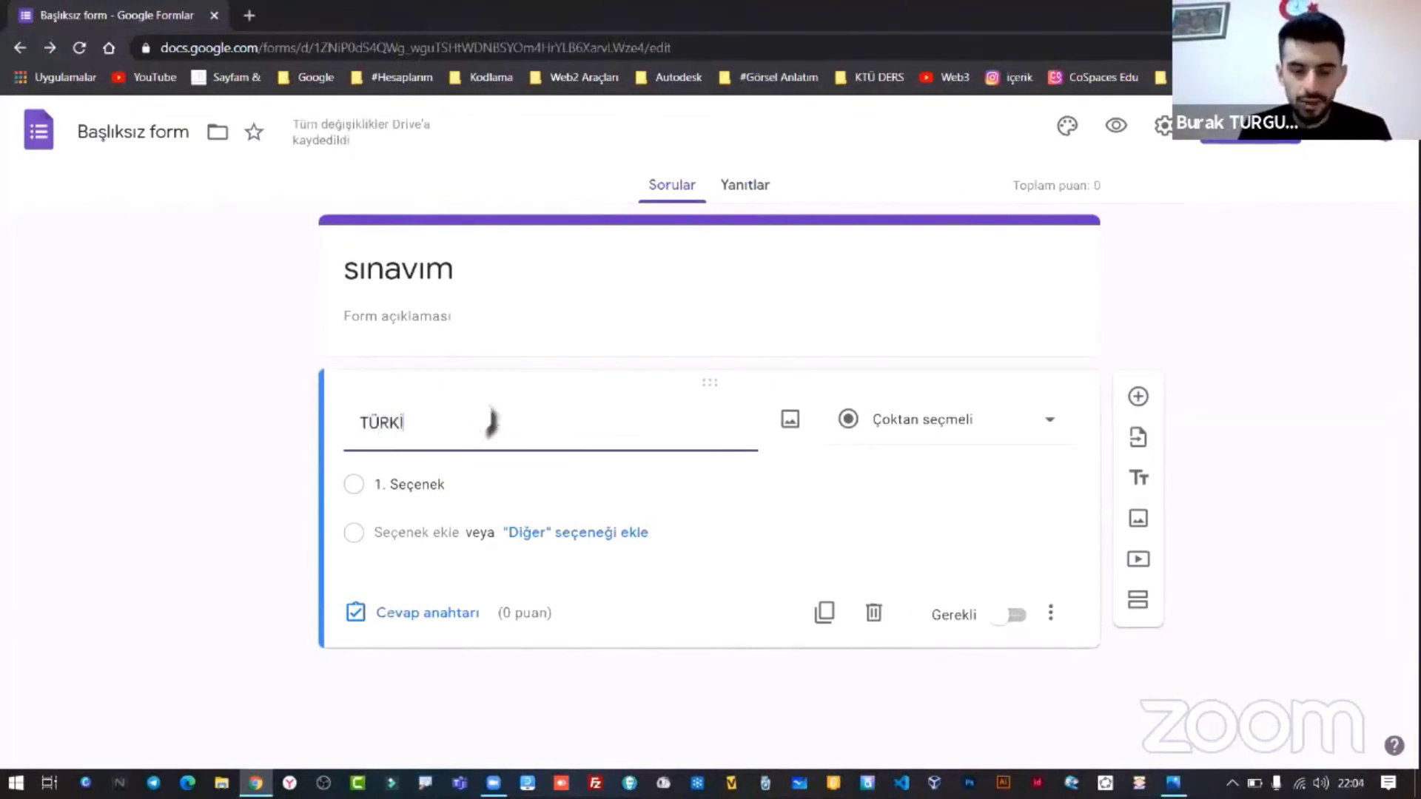
{"action": "type", "text": "YENİN BAŞKENTİ"}
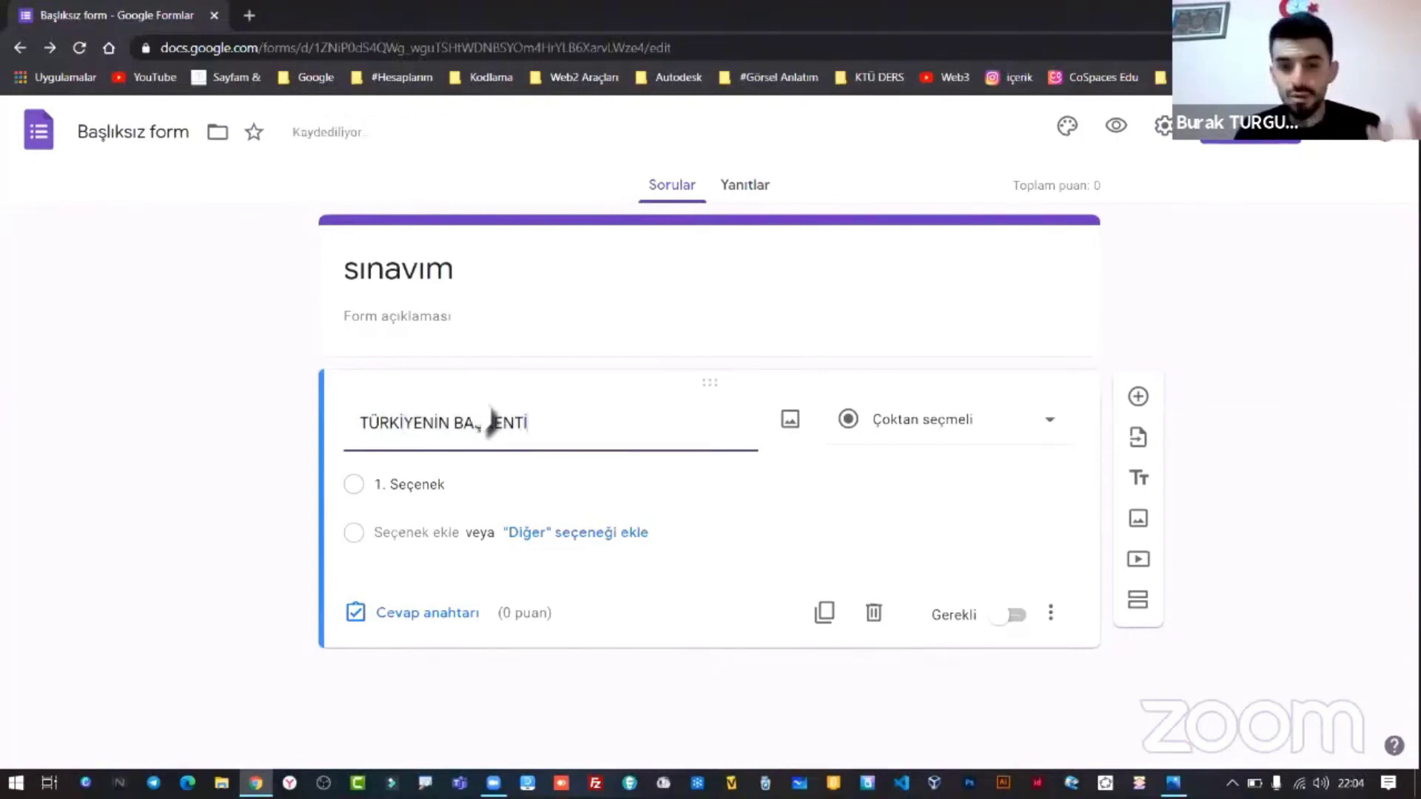
{"action": "left_click", "coordinate": [907, 433]}
{"action": "left_click", "coordinate": [903, 156]}
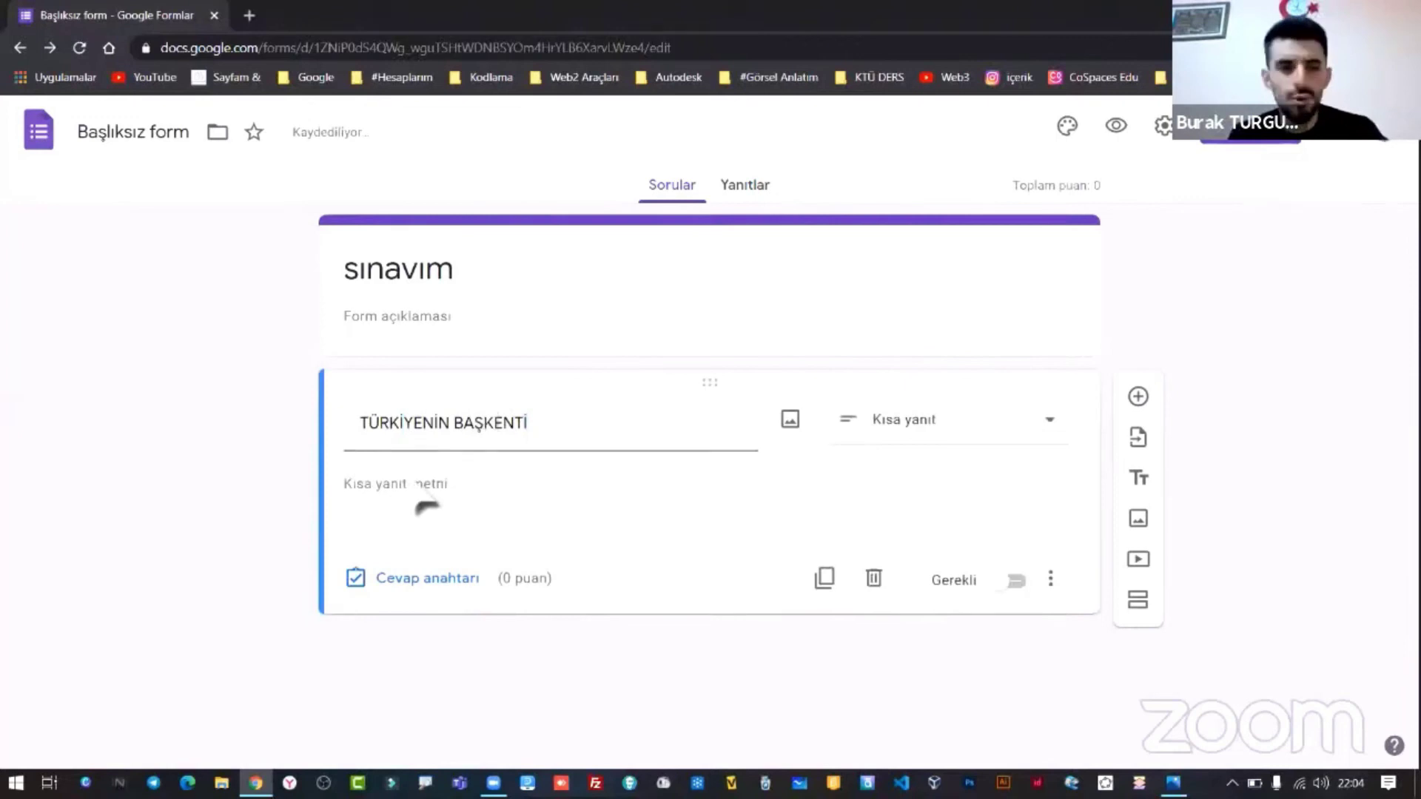
- List "ANKARA", "Ankara" and "ankara" as correct answers in the short-answer question's answer key
{"action": "left_click", "coordinate": [419, 585]}
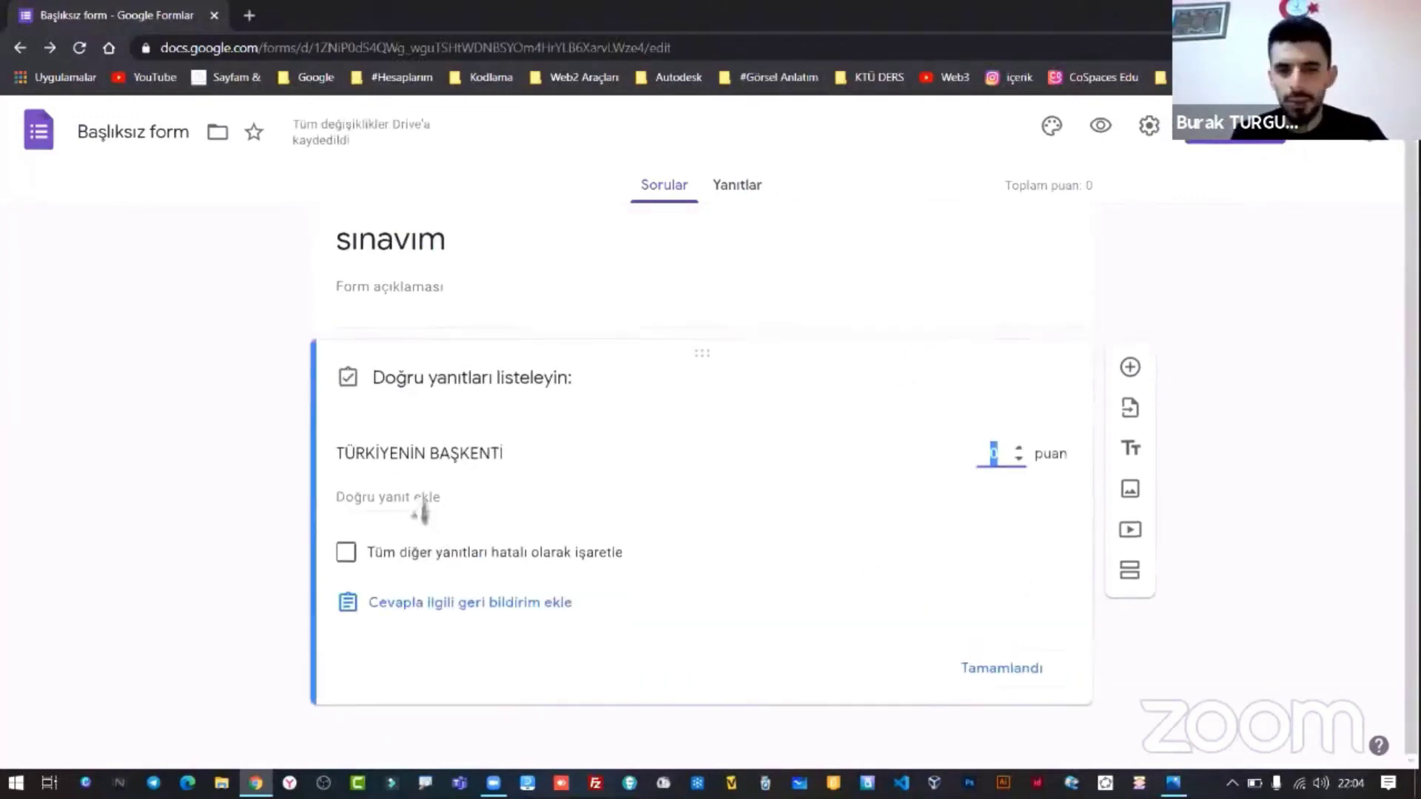
{"action": "left_click", "coordinate": [419, 504]}
{"action": "type", "text": "ANKARA"}
{"action": "left_click", "coordinate": [403, 548]}
{"action": "type", "text": "Ana"}
{"action": "key", "text": "BackSpace"}
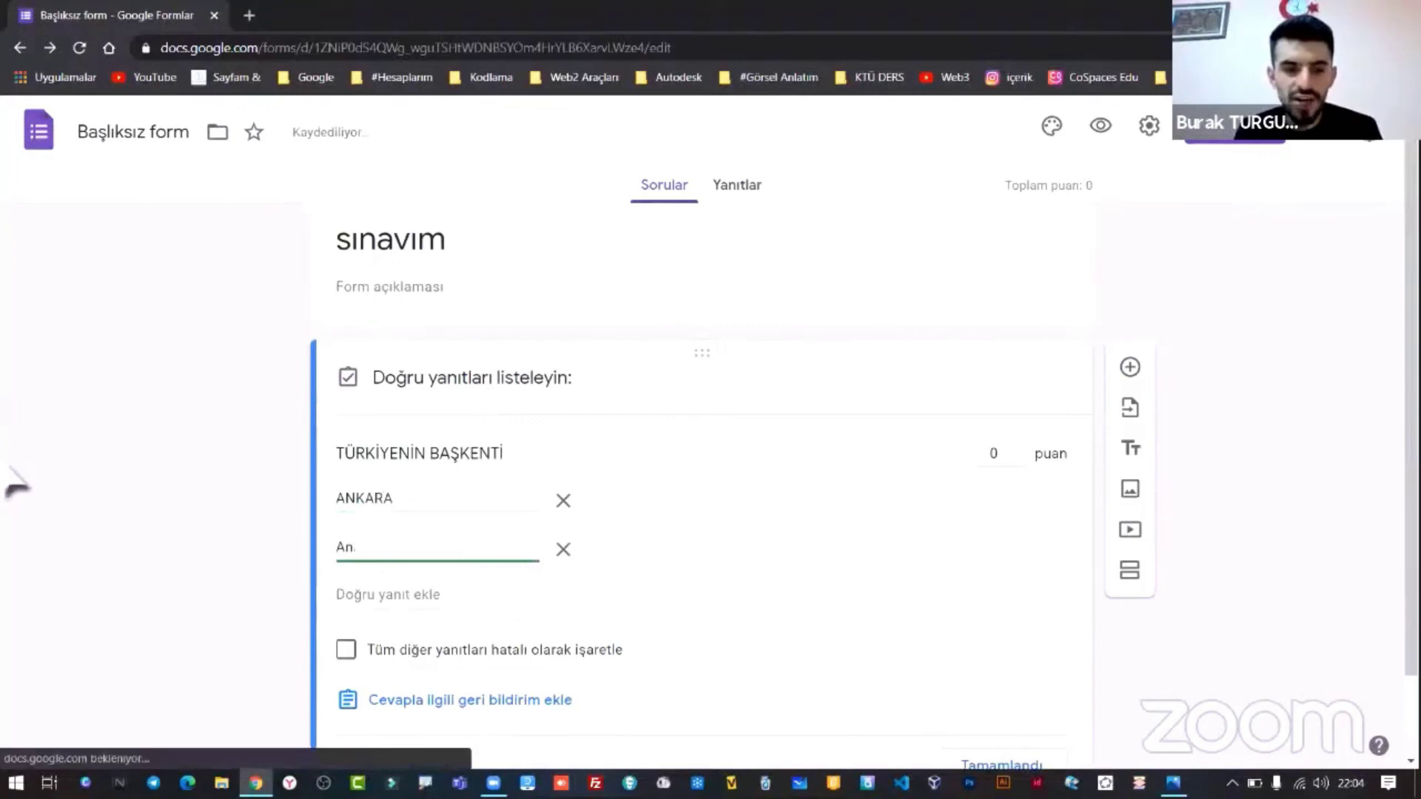
{"action": "left_click", "coordinate": [366, 594]}
{"action": "type", "text": "ankaa"}
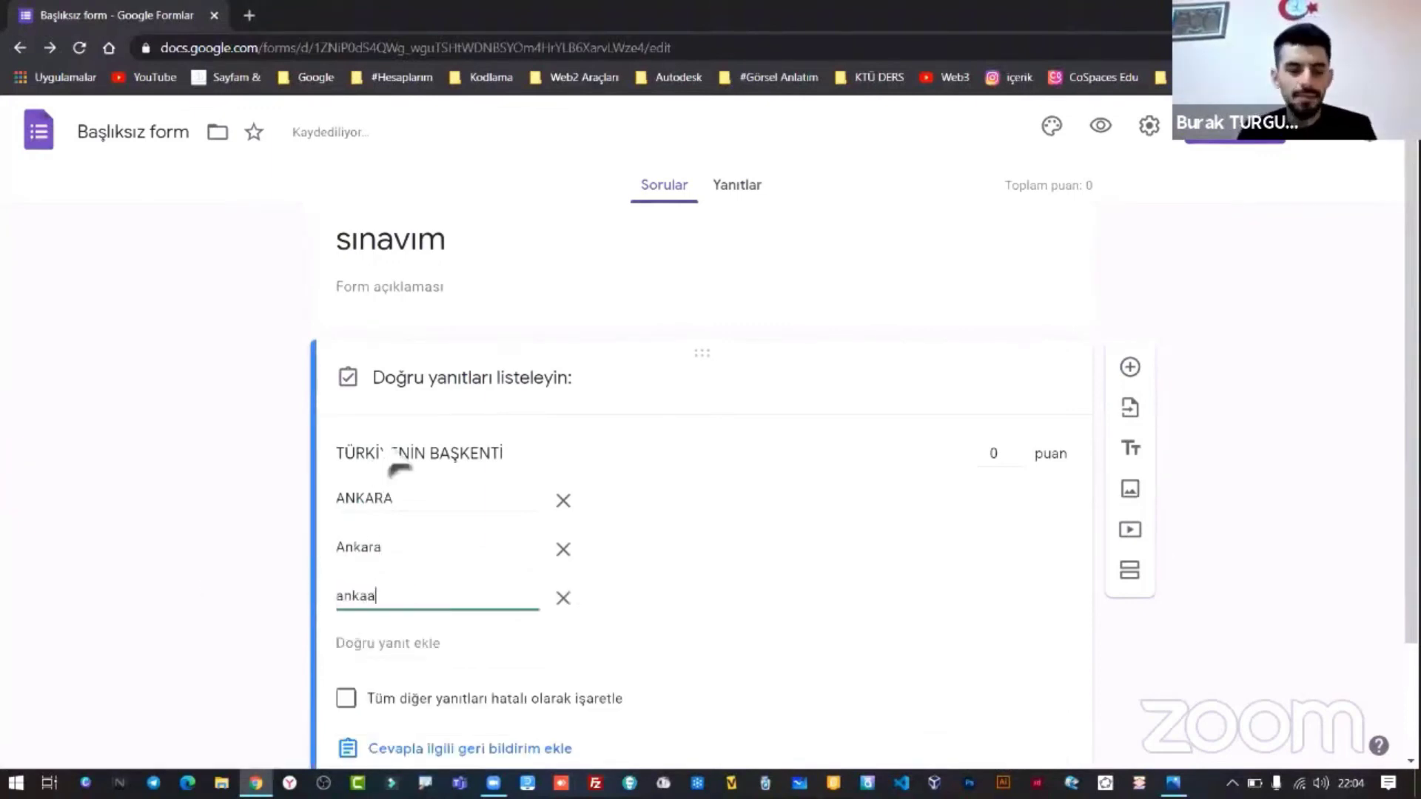
- Assign 20 points to the short-answer question, mark all other answers as incorrect and finish its answer key
{"action": "left_click", "coordinate": [1000, 454]}
{"action": "key", "text": "BackSpace"}
{"action": "type", "text": "20"}
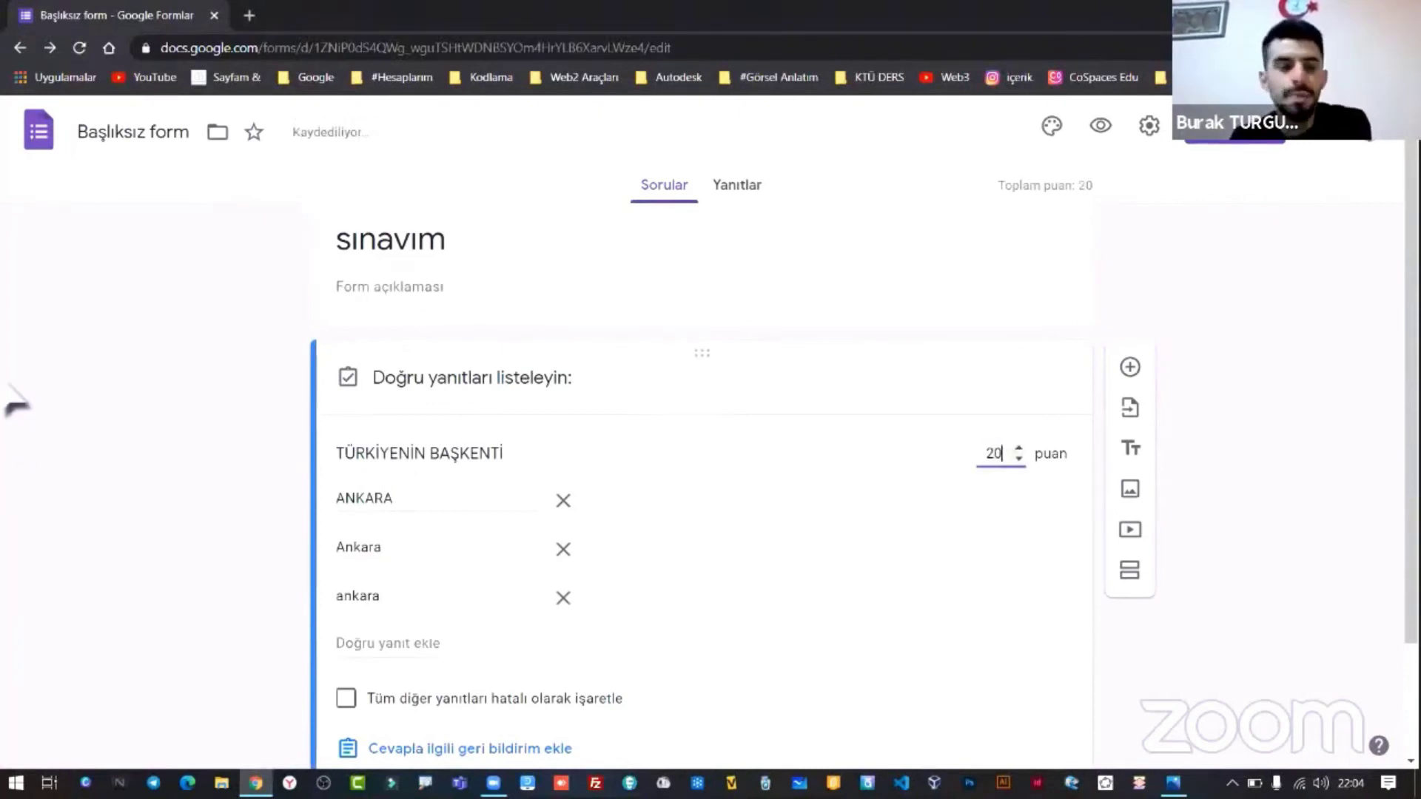
{"action": "scroll", "coordinate": [15, 406], "scroll_direction": "down", "scroll_amount": 2}
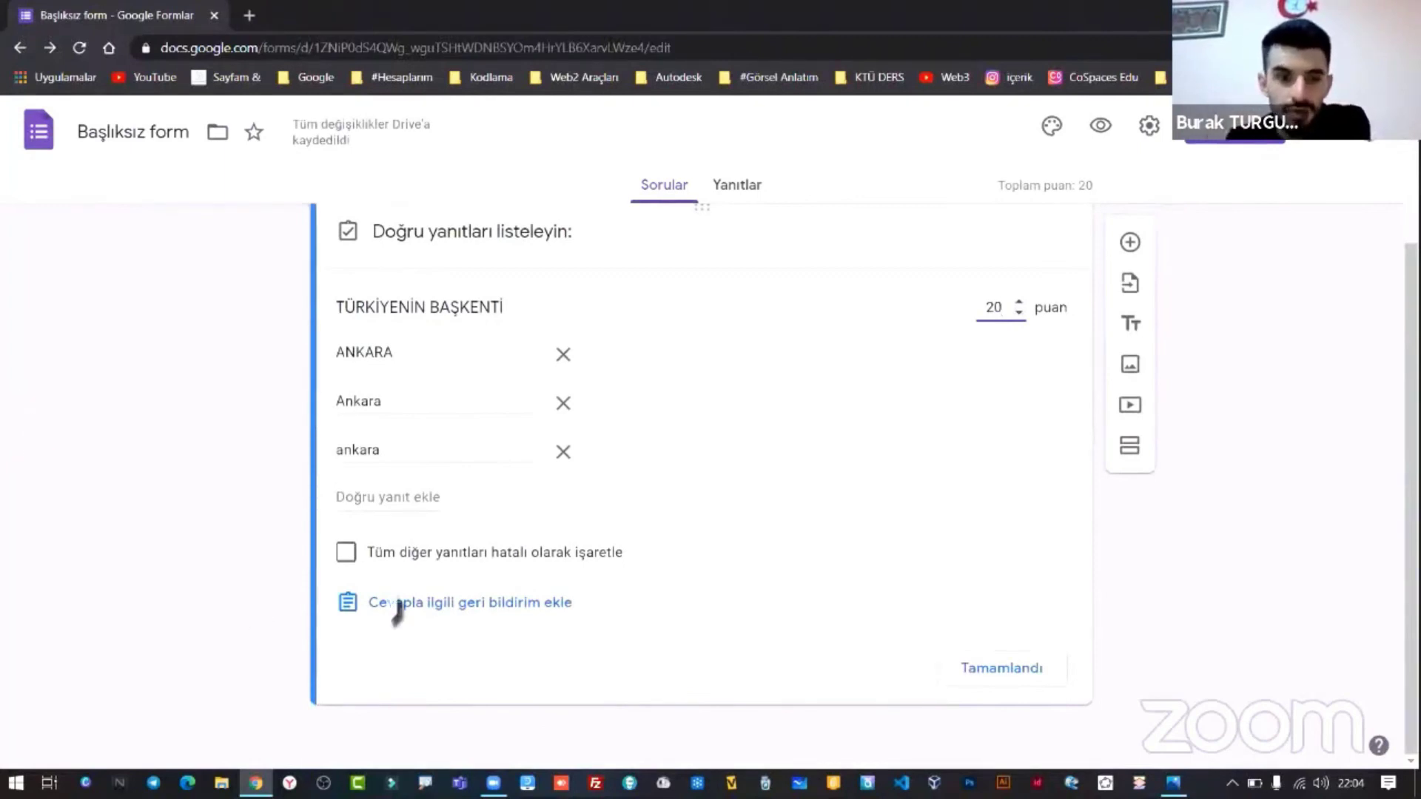
{"action": "left_click", "coordinate": [346, 554]}
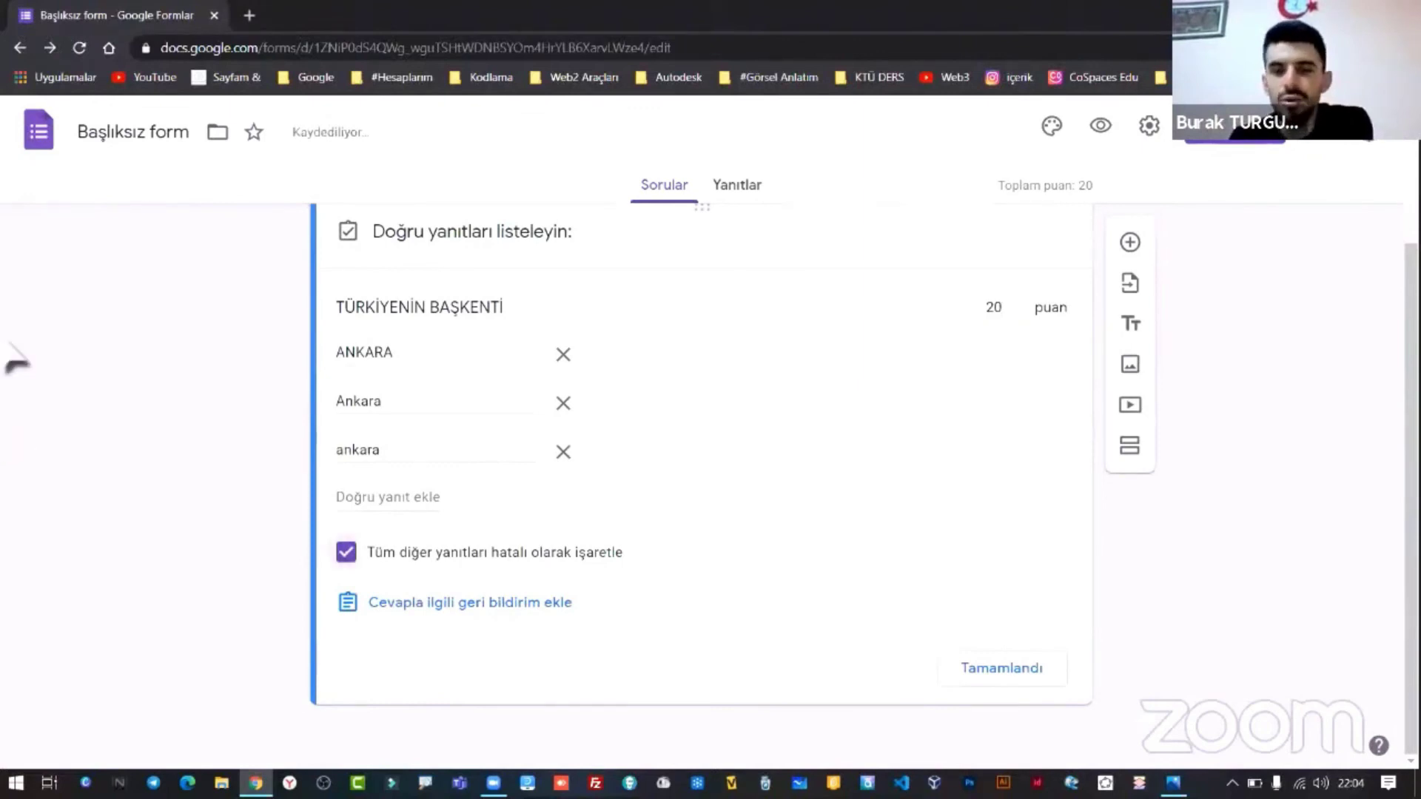
{"action": "left_click", "coordinate": [1005, 675]}
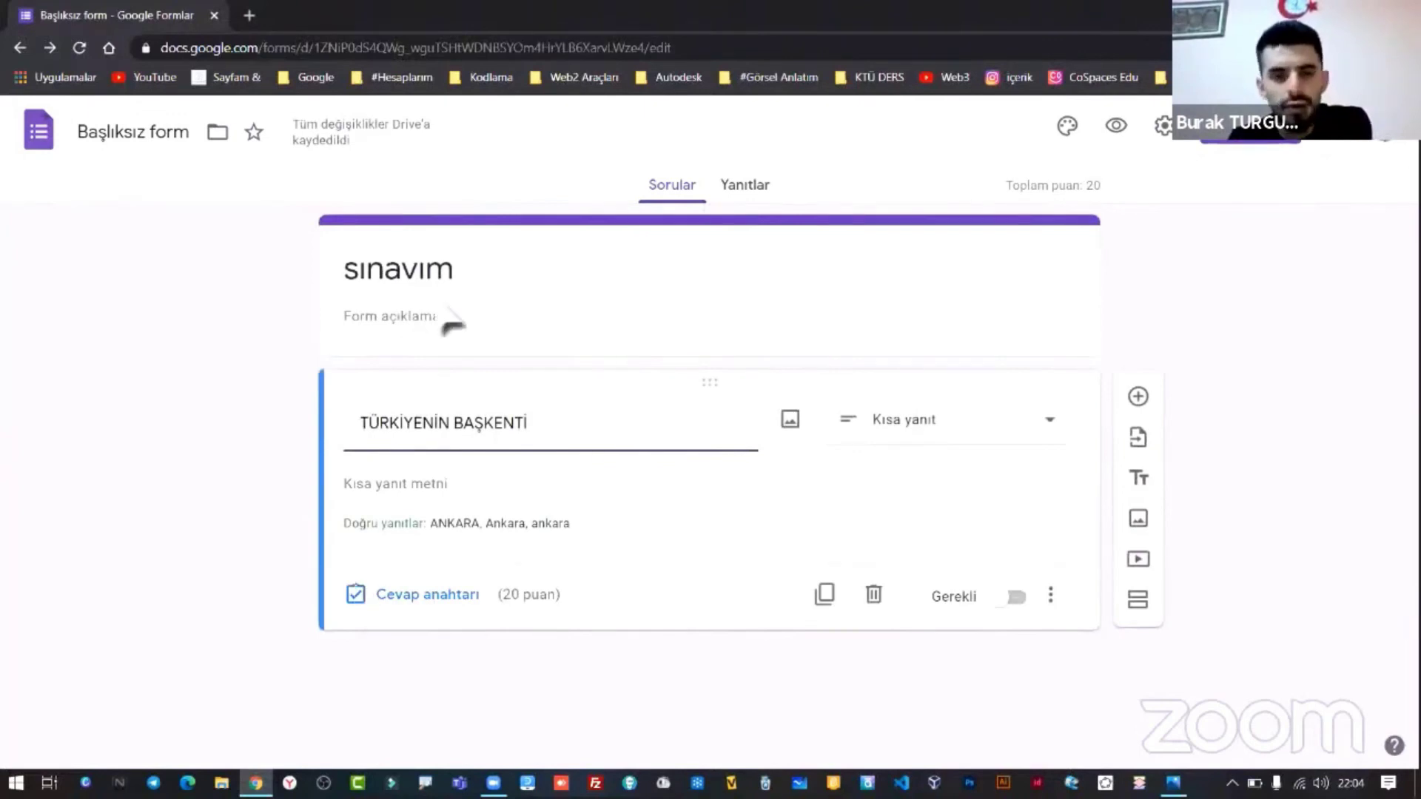
- Add a second question of the multiple-choice type (Çoktan seçmeli) titled "Türkiyenin başkenti"
{"action": "left_click", "coordinate": [1139, 397]}
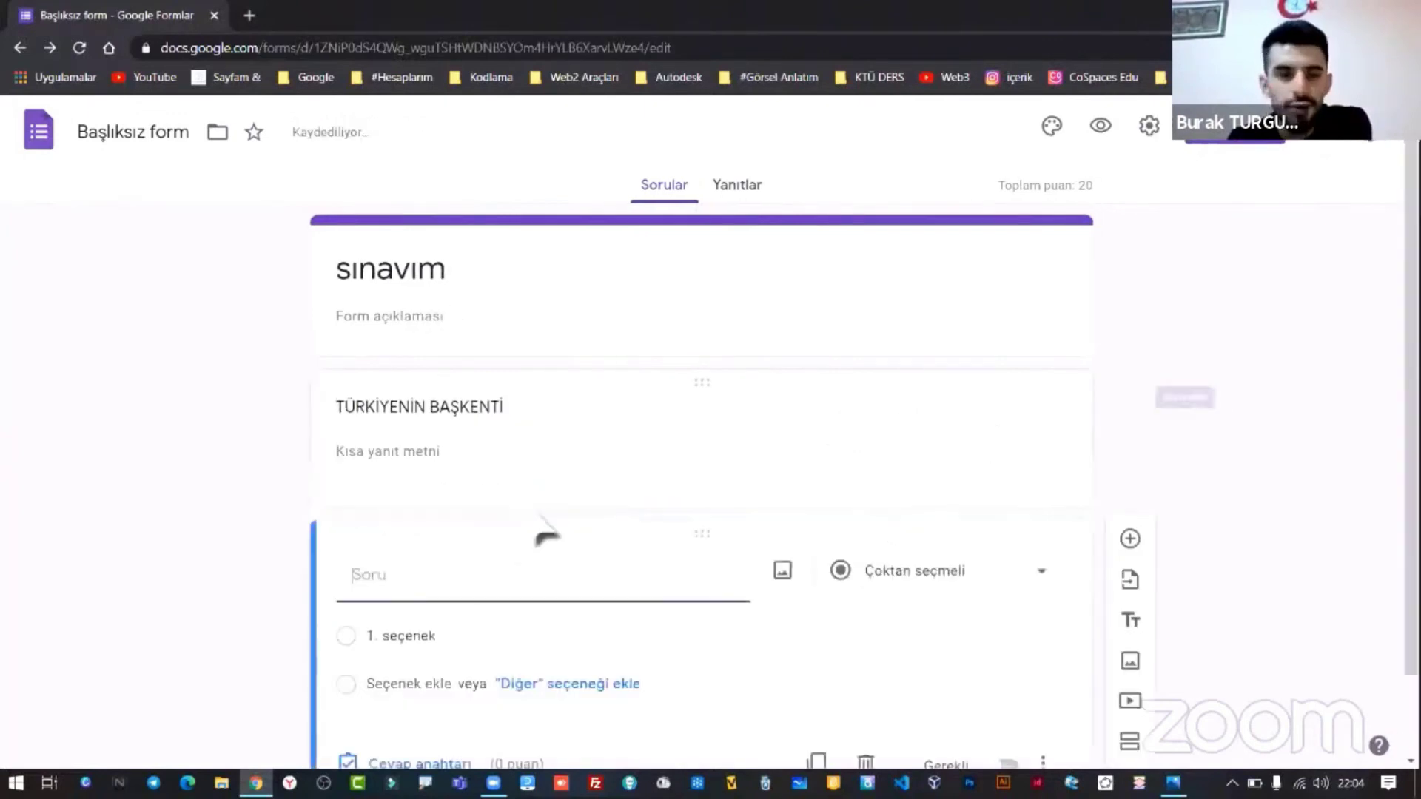
{"action": "left_click", "coordinate": [925, 485]}
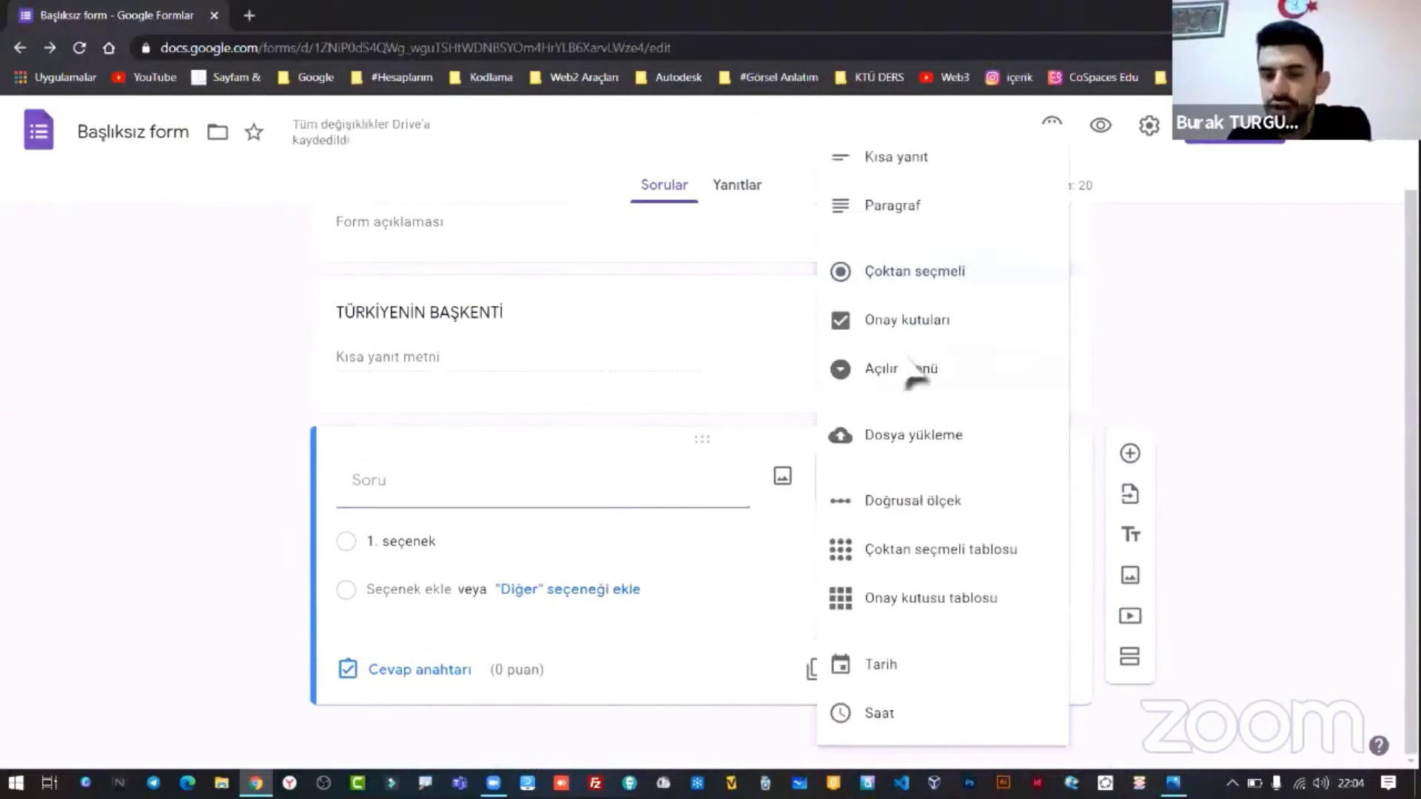
{"action": "left_click", "coordinate": [901, 272]}
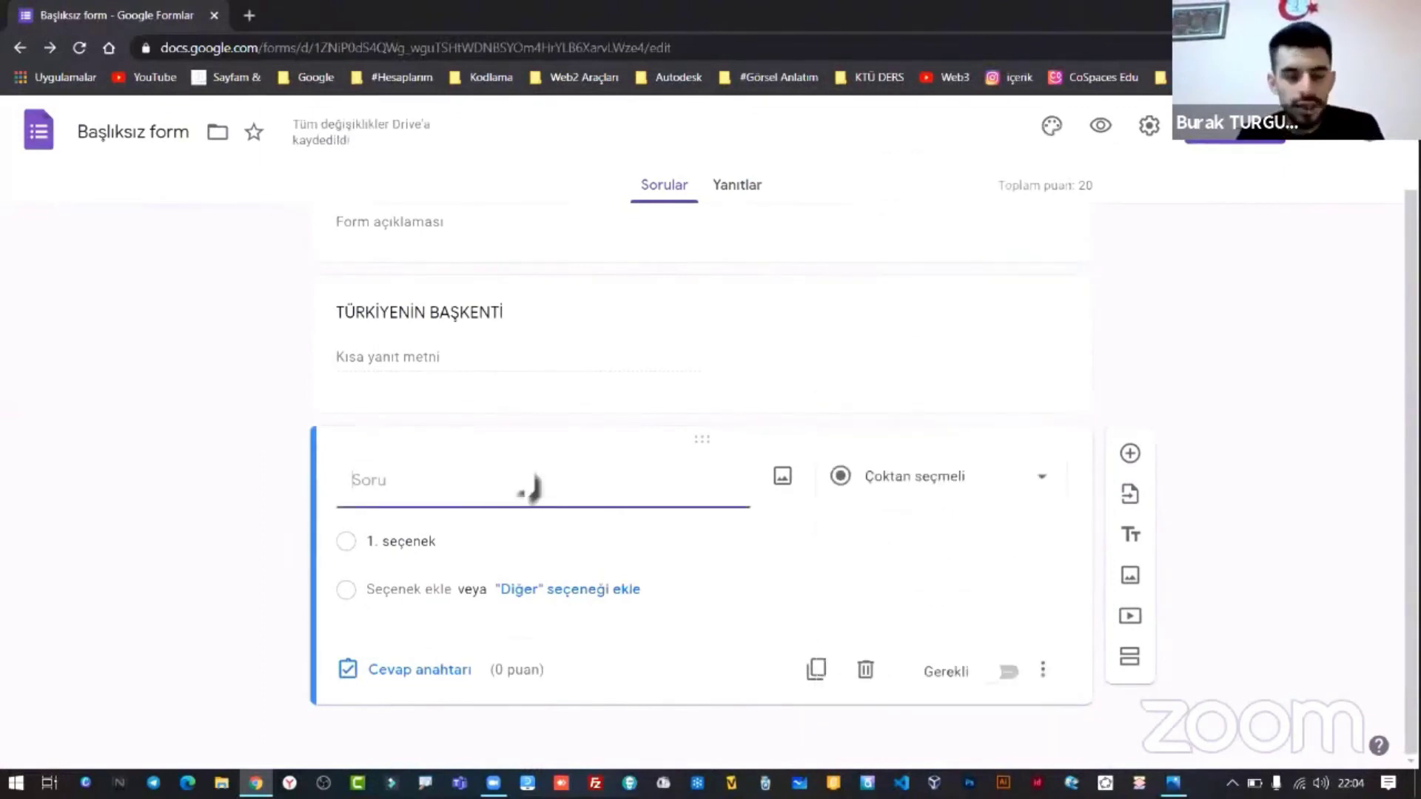
{"action": "type", "text": "Türkiyenin başkenti"}
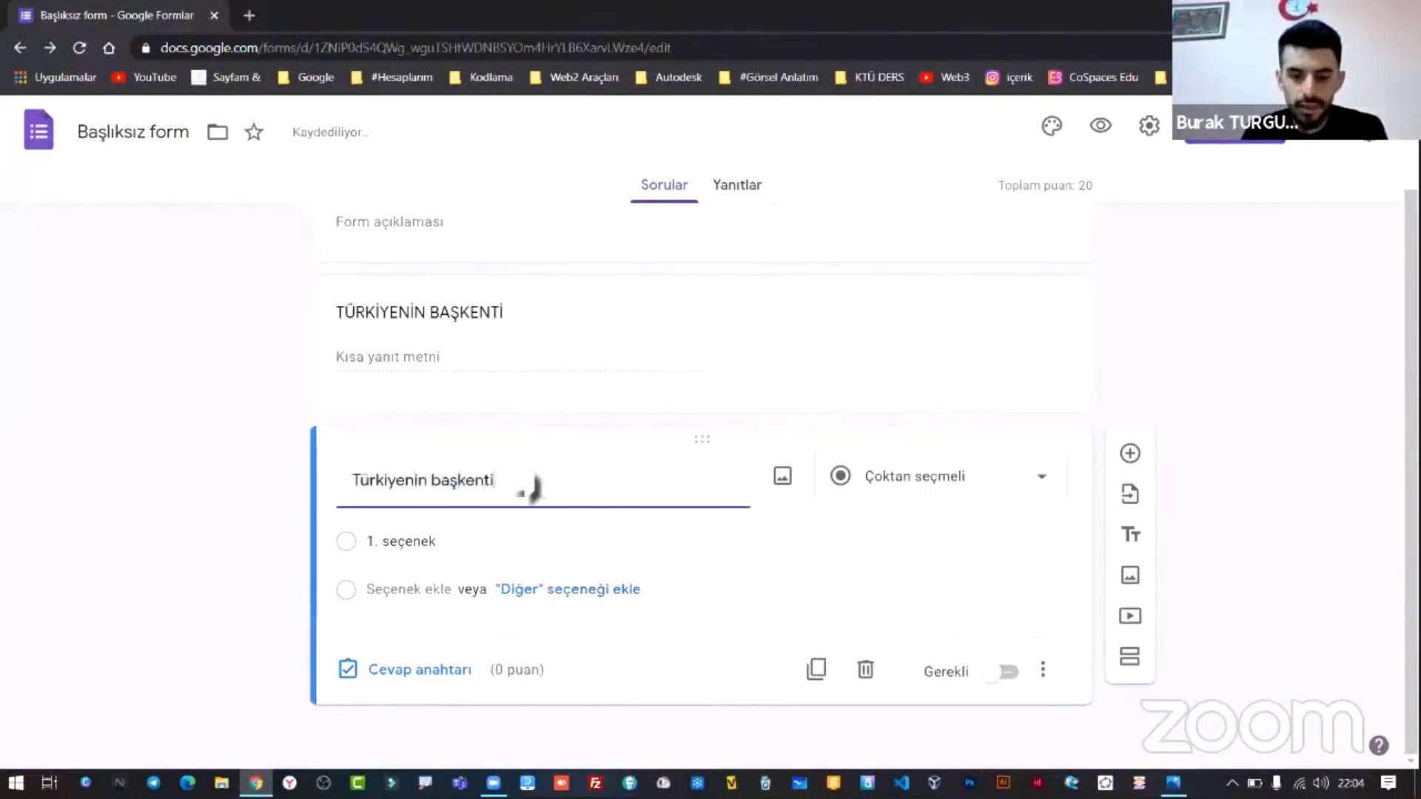
- Enter "Ankara" and "İst" as the answer options of the multiple-choice question
{"action": "left_click", "coordinate": [570, 544]}
{"action": "type", "text": "Ankara"}
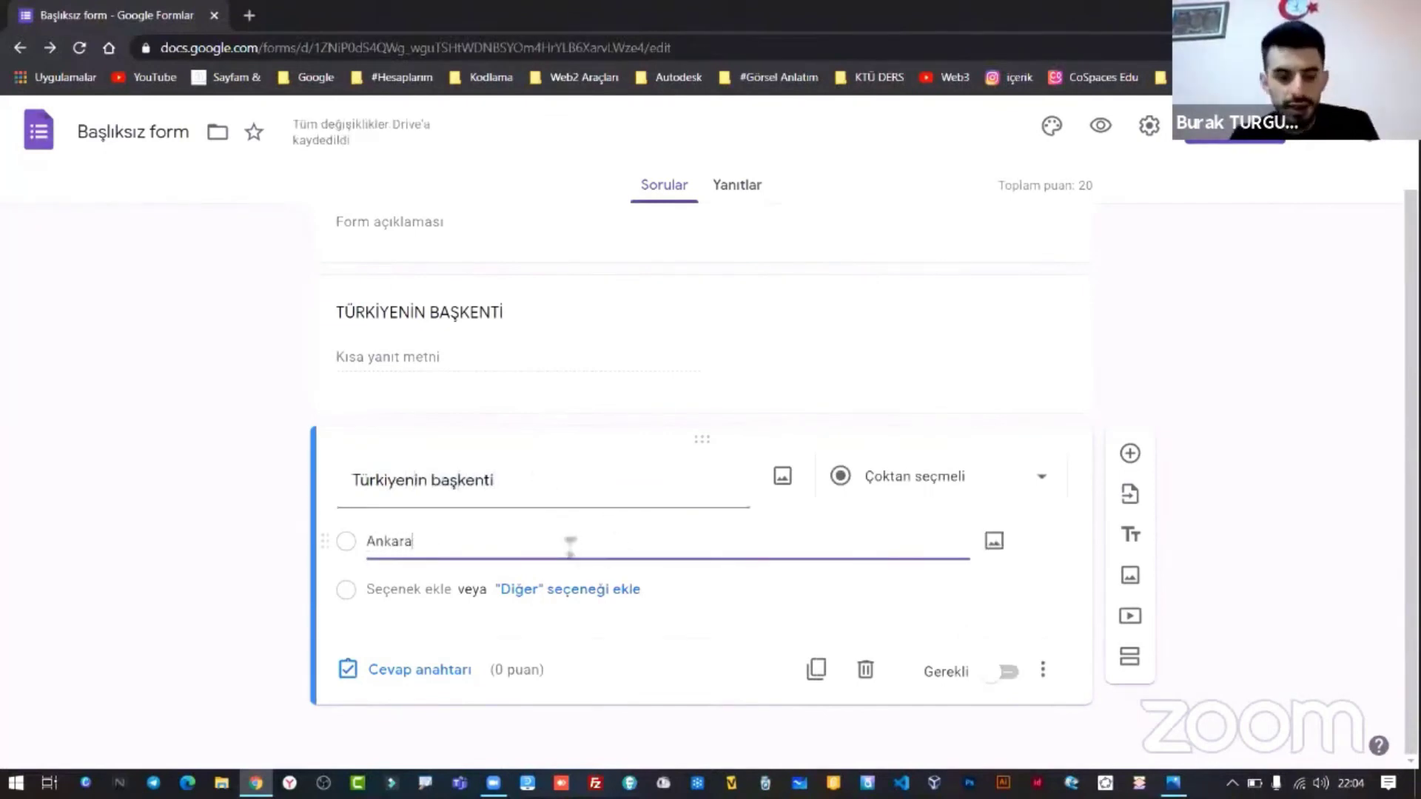
{"action": "scroll", "coordinate": [592, 563], "scroll_direction": "up", "scroll_amount": 2}
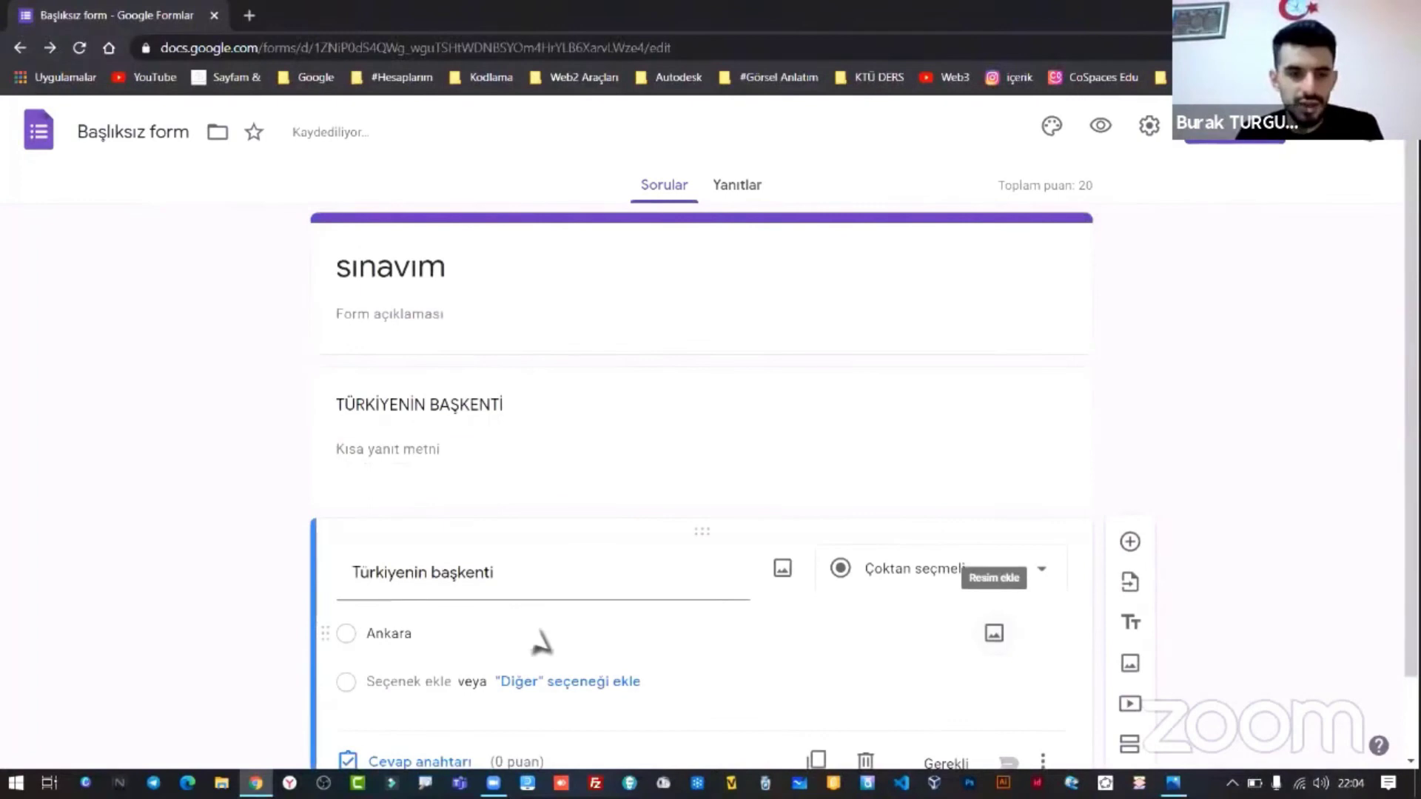
{"action": "left_click", "coordinate": [443, 679]}
{"action": "type", "text": "İst"}
{"action": "scroll", "coordinate": [508, 603], "scroll_direction": "down", "scroll_amount": 2}
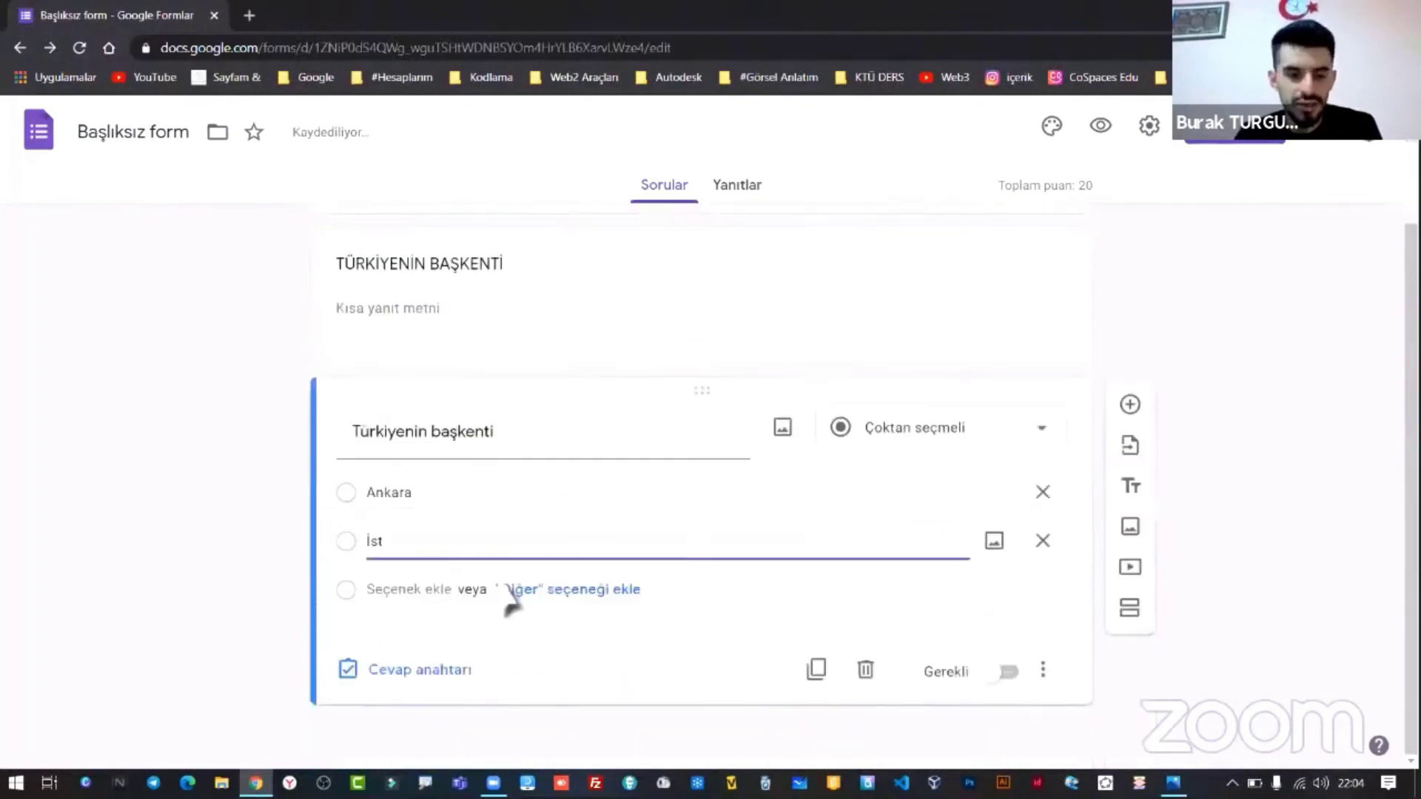
- Give the multiple-choice question 20 points in its answer key and close the key
{"action": "left_click", "coordinate": [357, 518]}
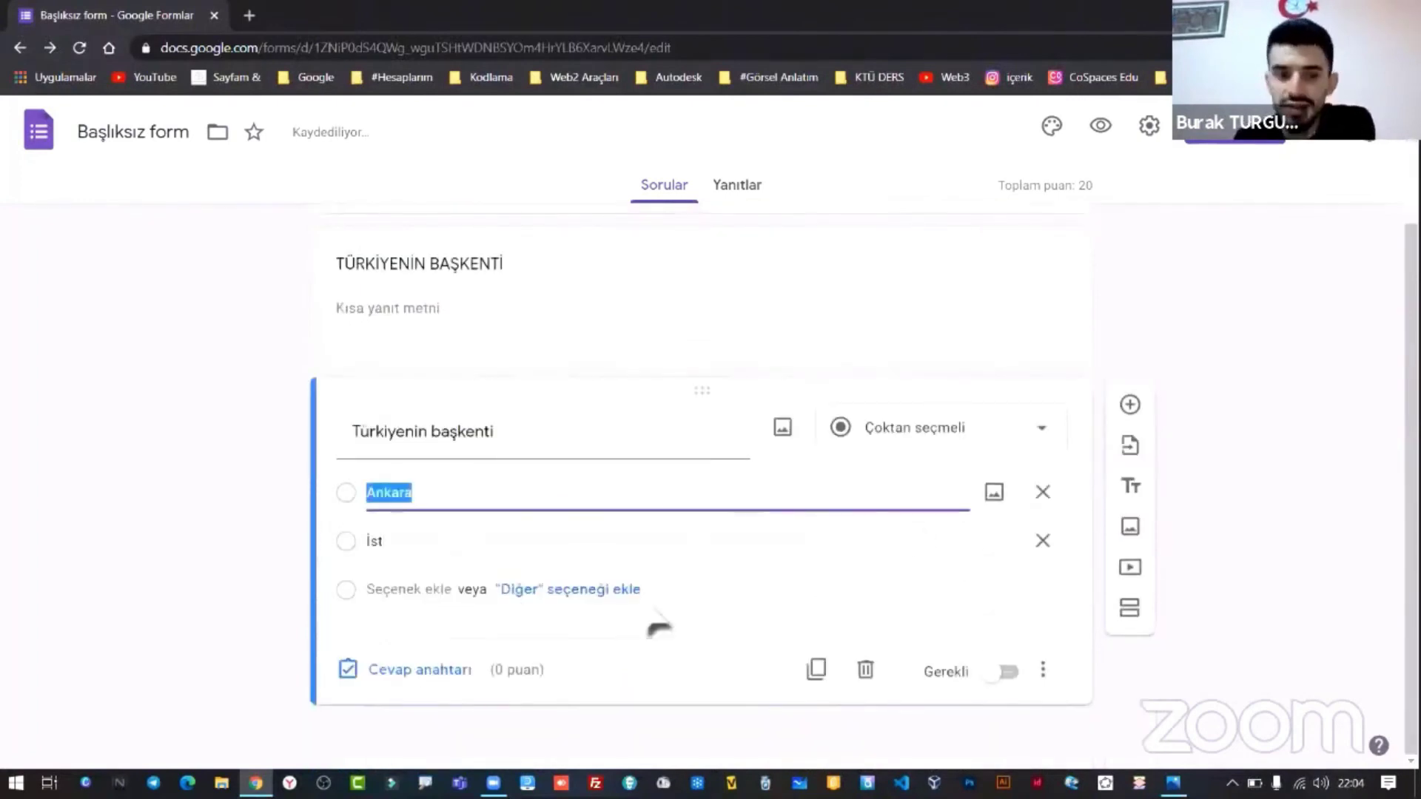
{"action": "left_click", "coordinate": [444, 670]}
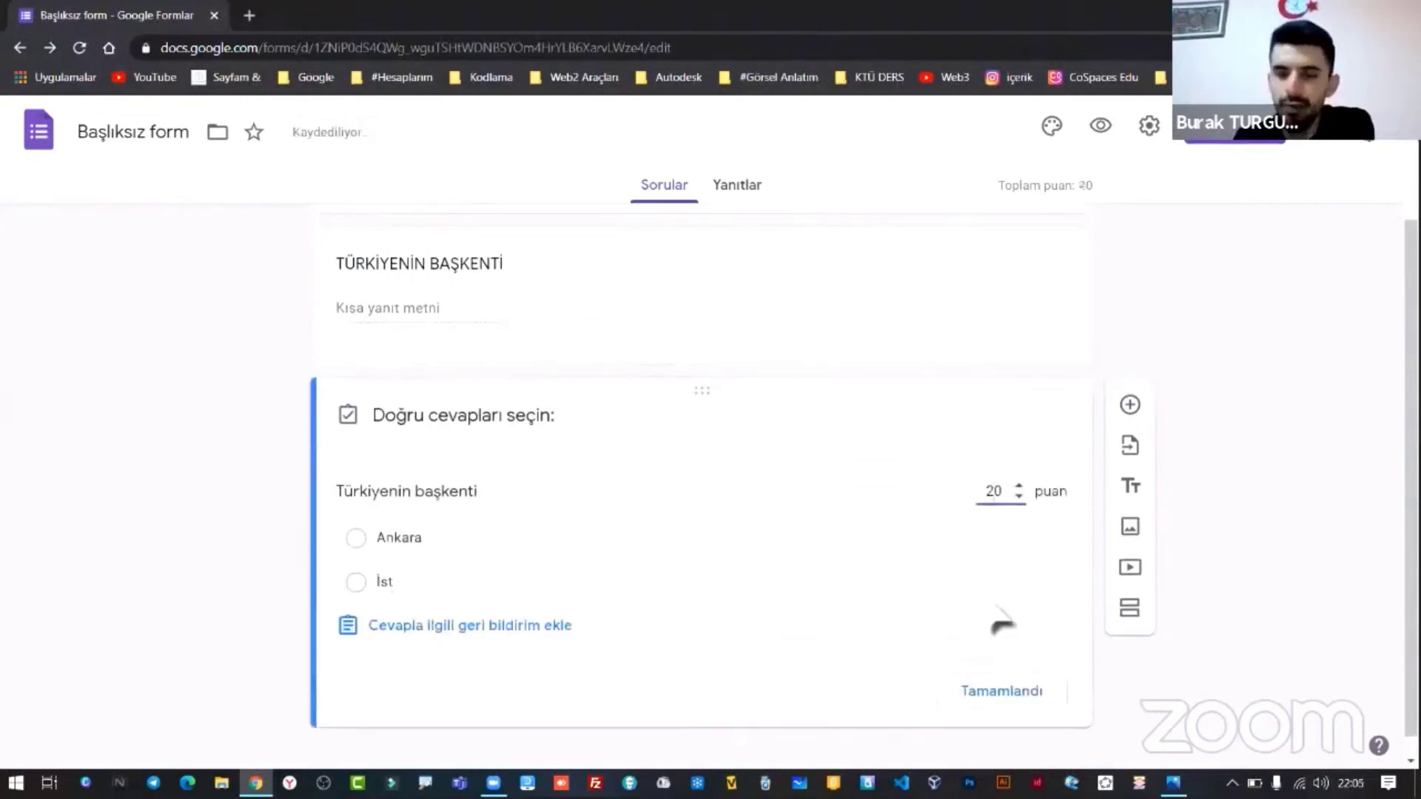
{"action": "left_click", "coordinate": [1035, 695]}
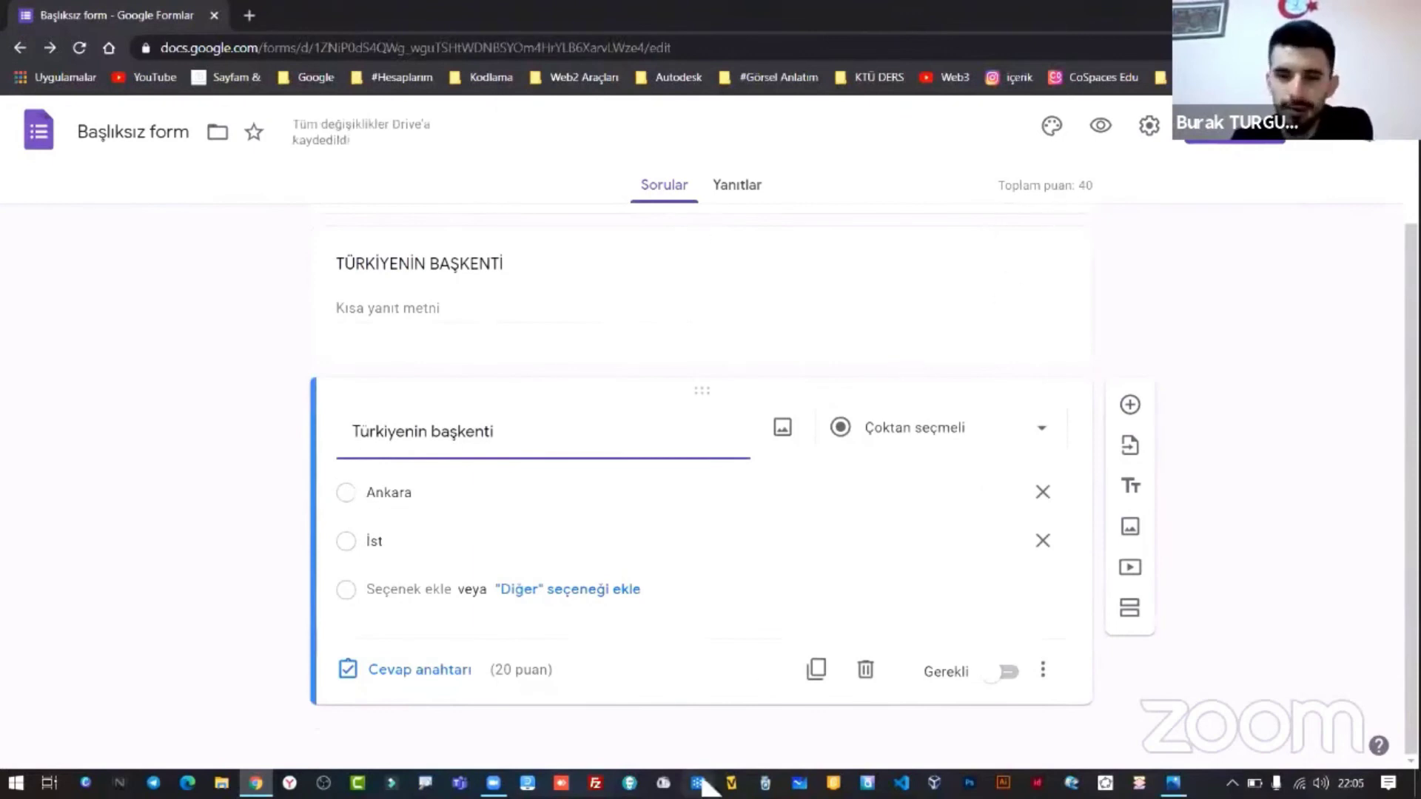
{"action": "left_click_drag", "start_coordinate": [1077, 185], "coordinate": [1110, 214]}
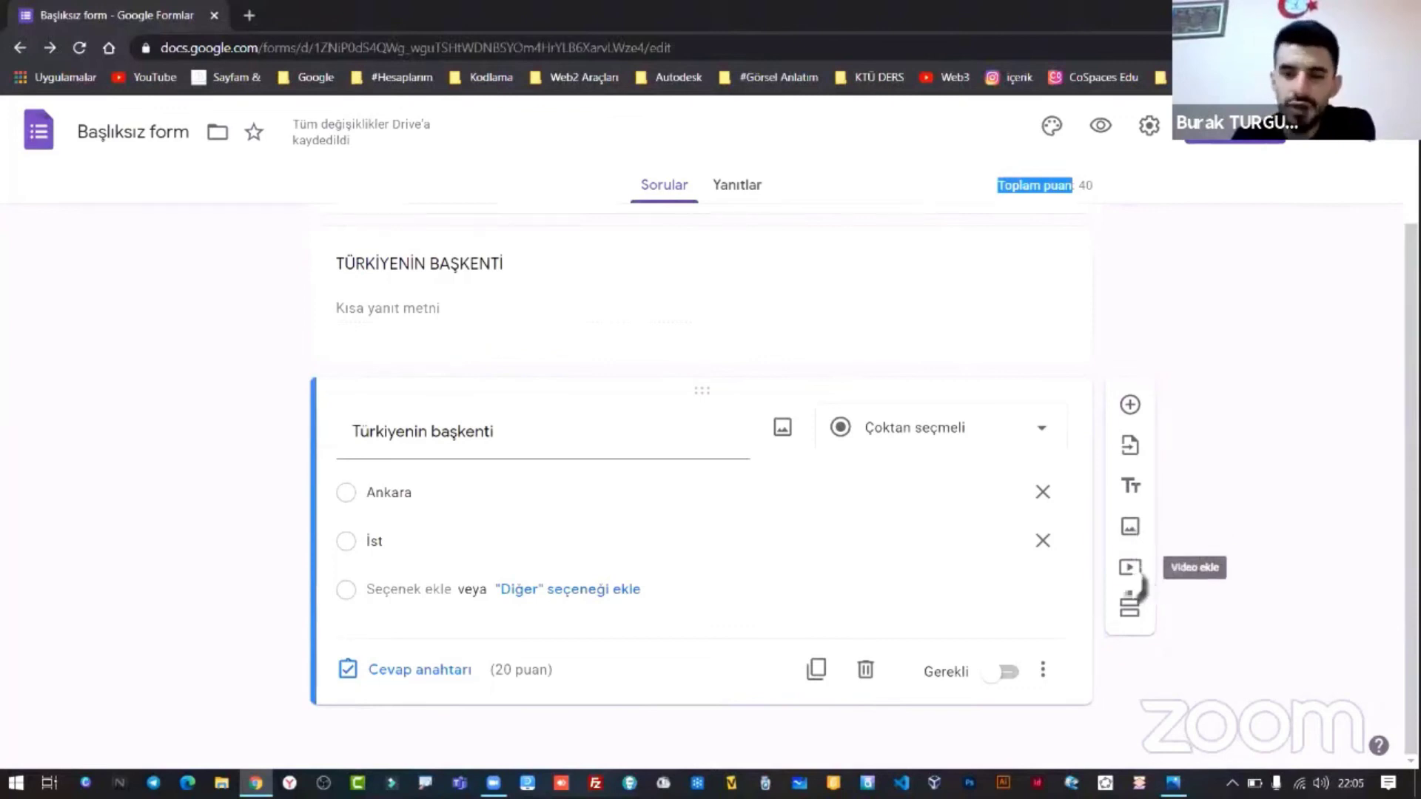
{"action": "left_click", "coordinate": [1214, 407]}
{"action": "scroll", "coordinate": [19, 384], "scroll_direction": "up", "scroll_amount": 2}
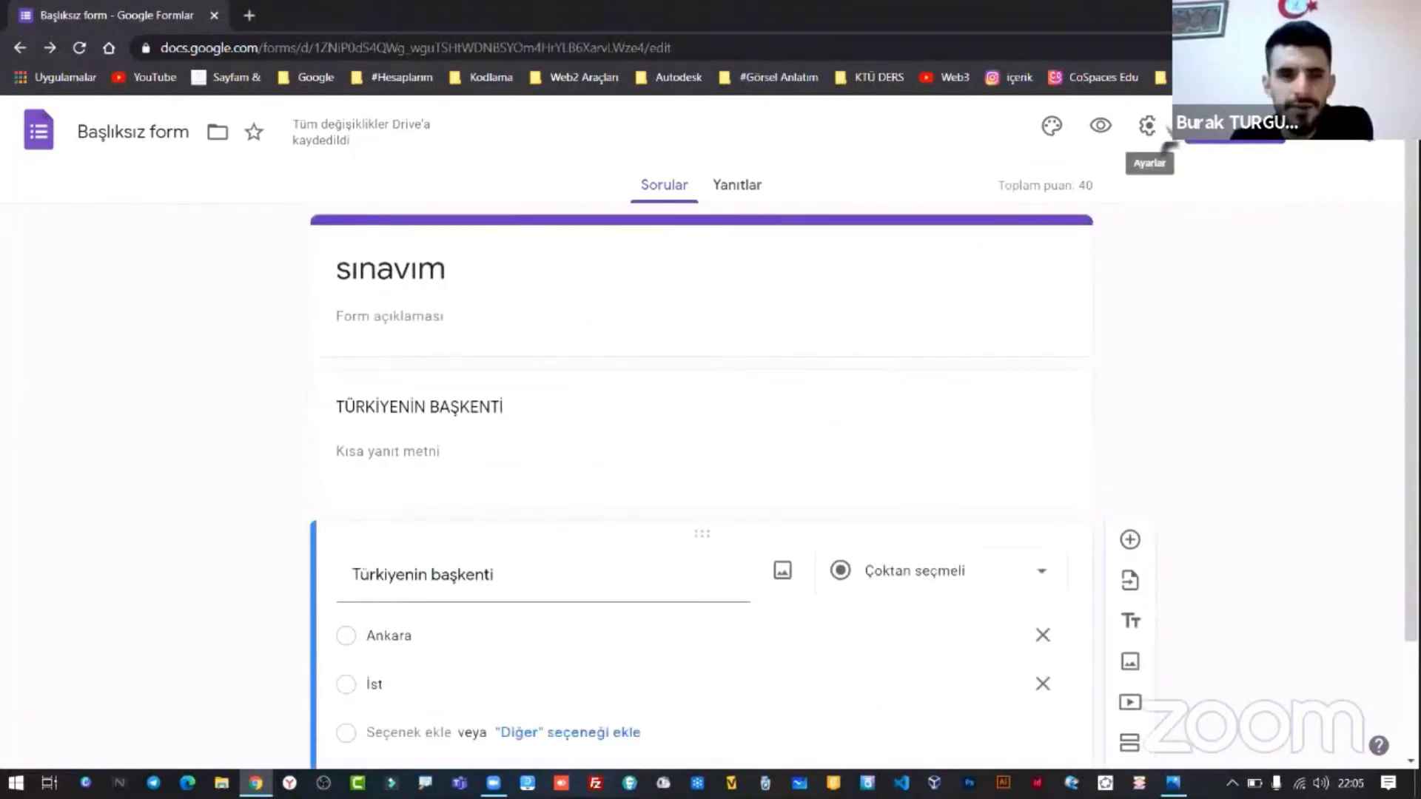
- Add a new section to the form after the multiple-choice question
{"action": "scroll", "coordinate": [1164, 463], "scroll_direction": "down", "scroll_amount": 1}
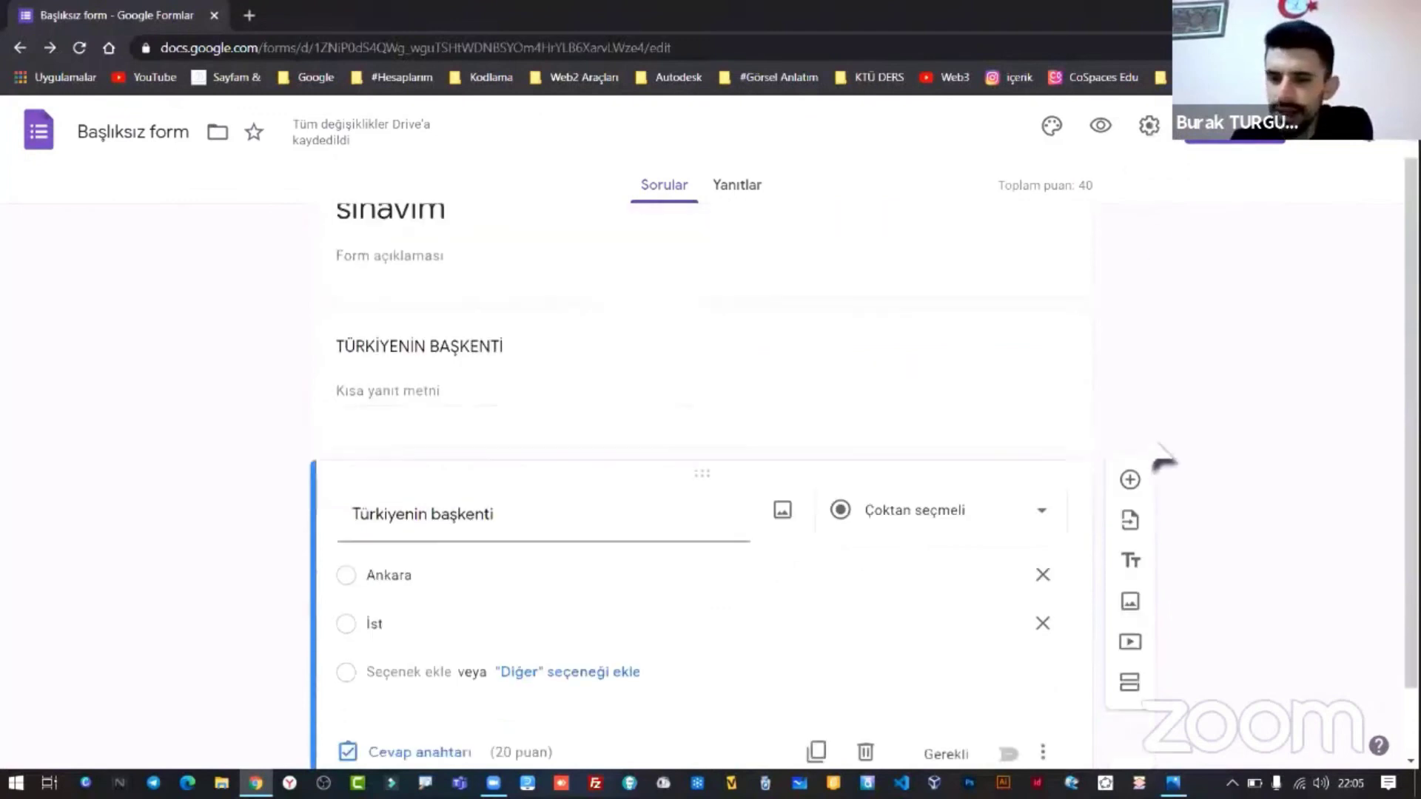
{"action": "scroll", "coordinate": [1163, 463], "scroll_direction": "down", "scroll_amount": 1}
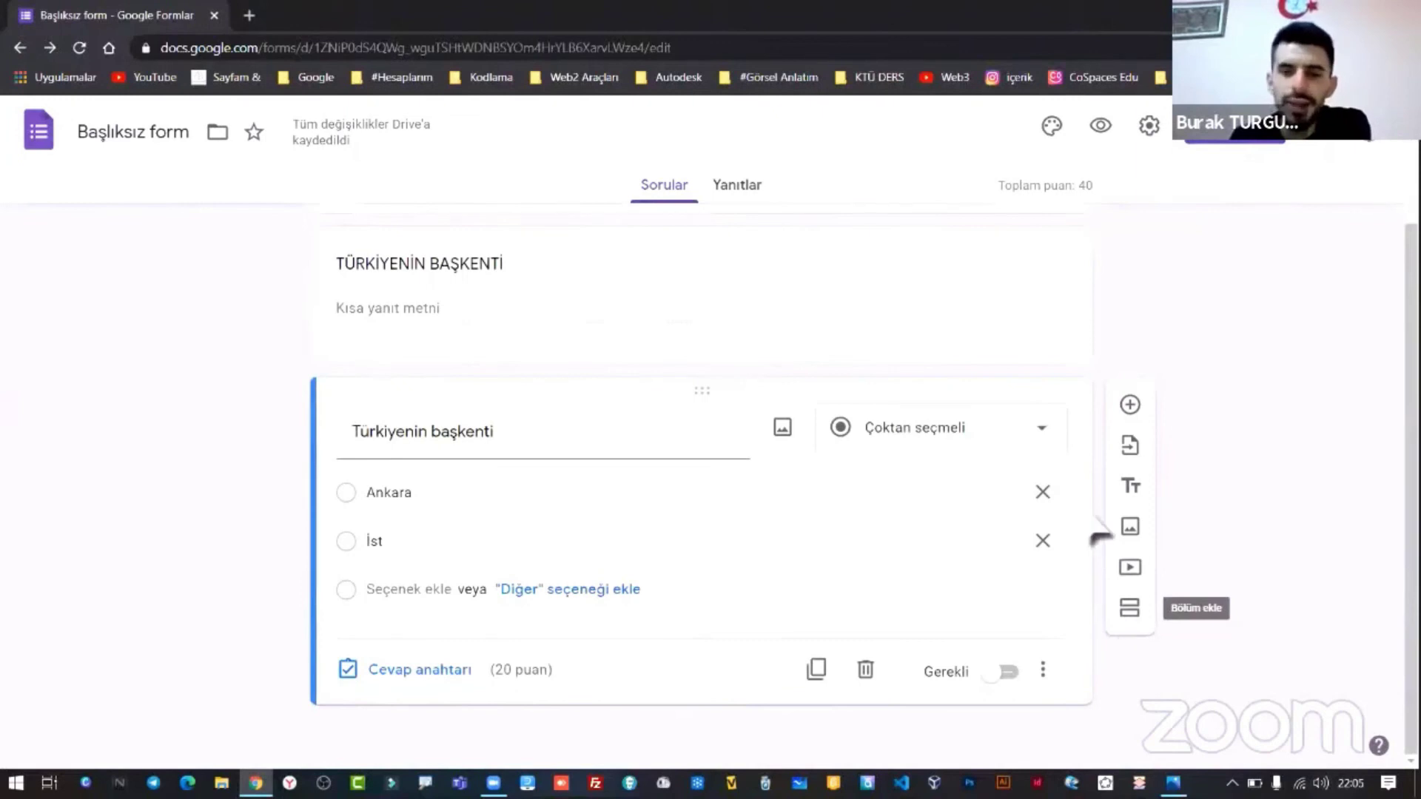
{"action": "left_click", "coordinate": [1129, 611]}
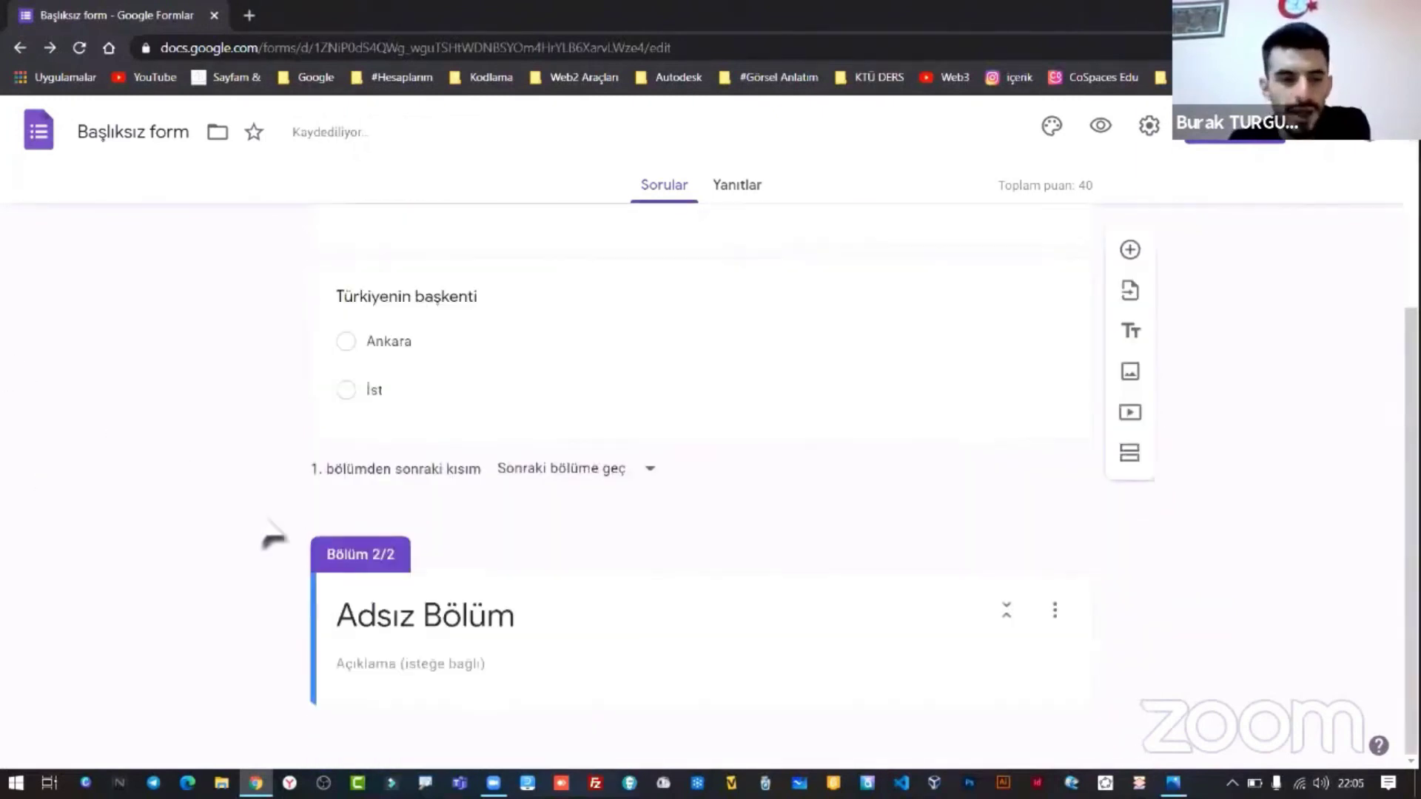
- Examine how the form is divided into two sections and which questions belong to the first one
{"action": "scroll", "coordinate": [333, 503], "scroll_direction": "up", "scroll_amount": 4}
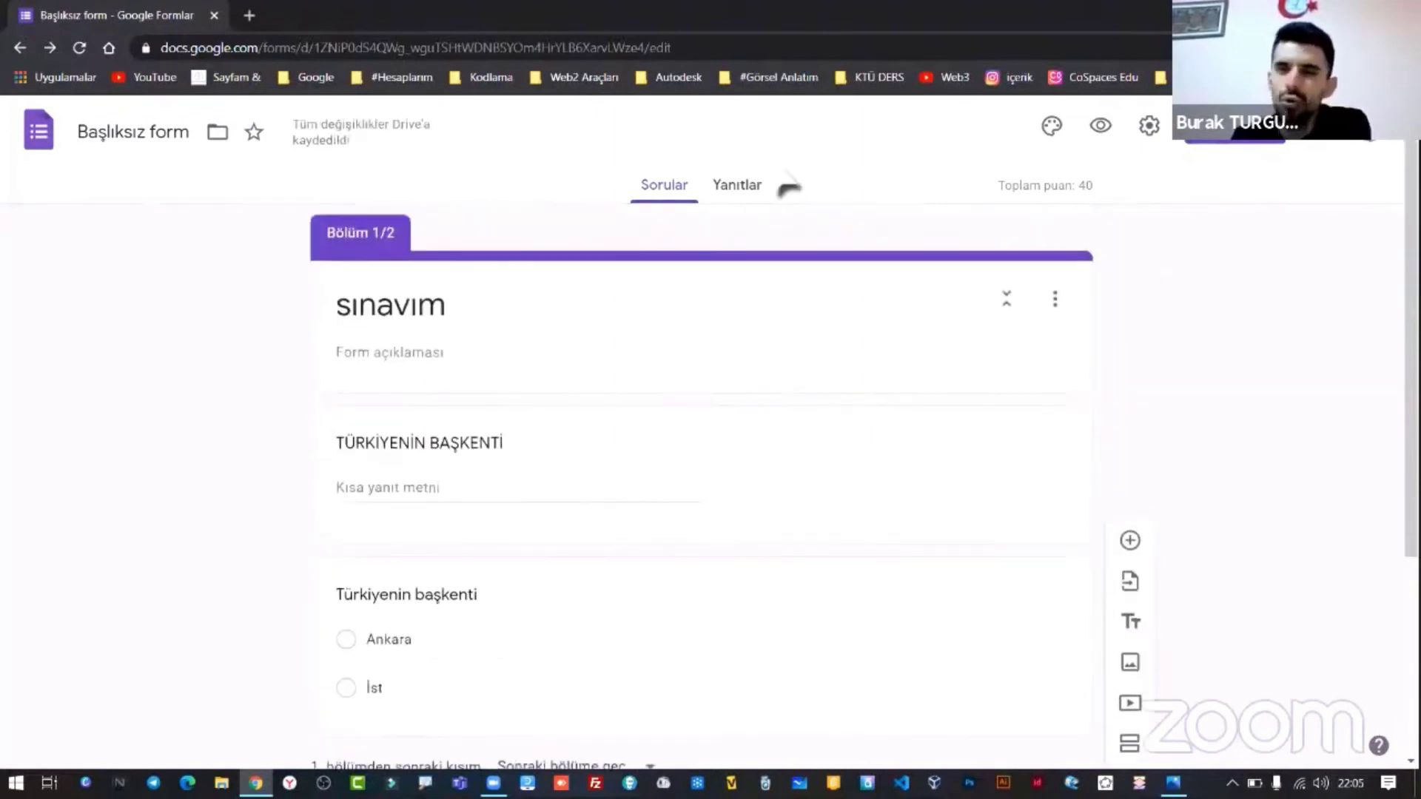
{"action": "scroll", "coordinate": [349, 545], "scroll_direction": "down", "scroll_amount": 4}
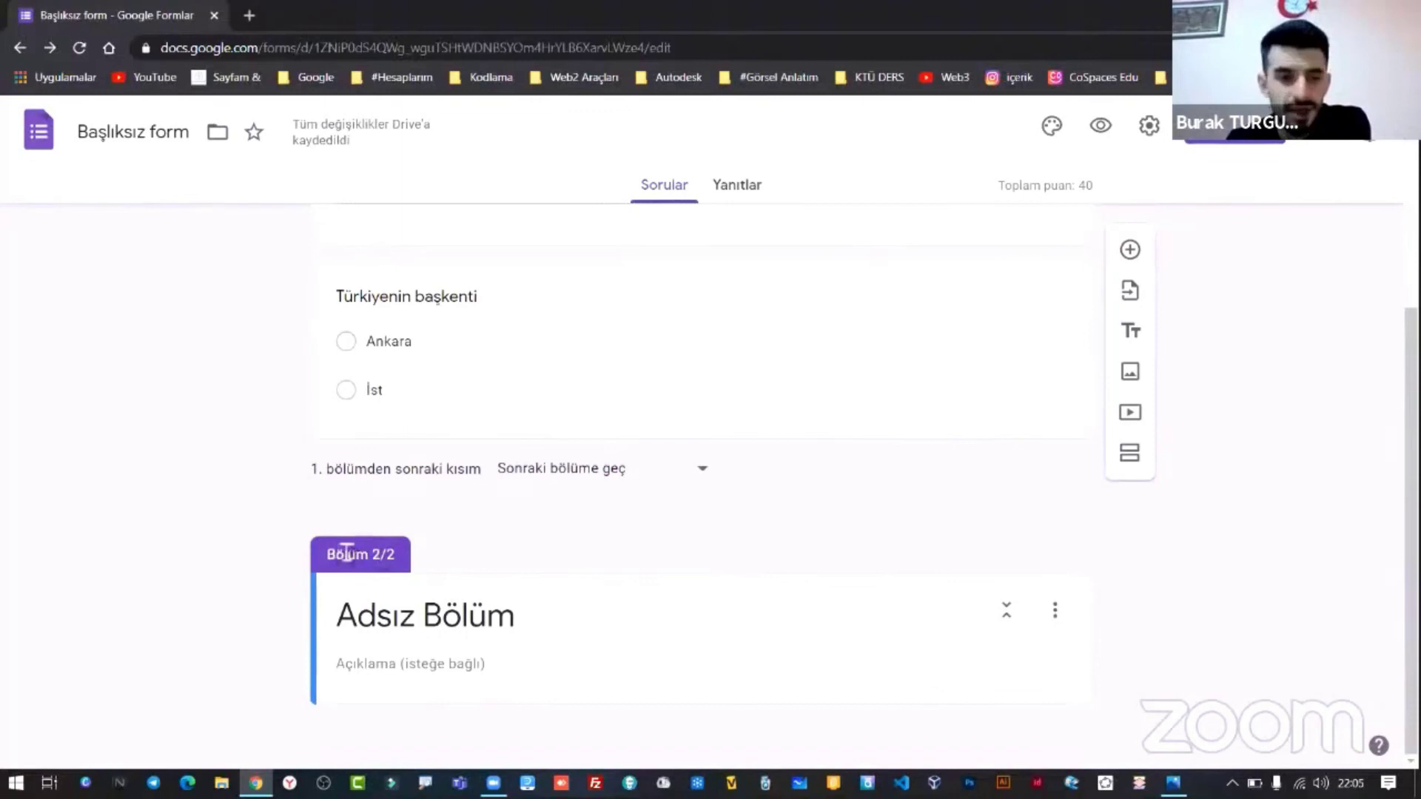
{"action": "left_click_drag", "start_coordinate": [346, 552], "coordinate": [326, 642]}
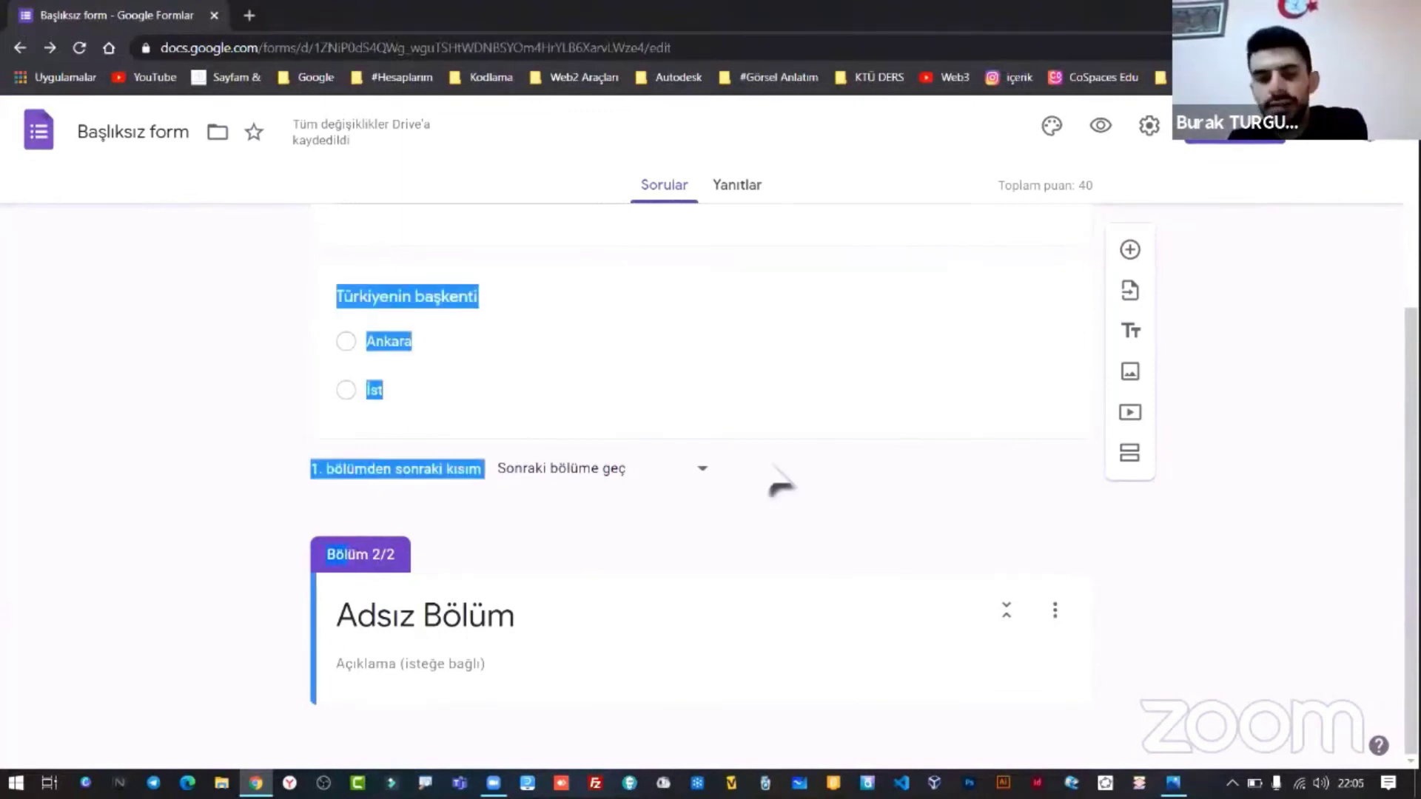
{"action": "left_click", "coordinate": [1060, 624]}
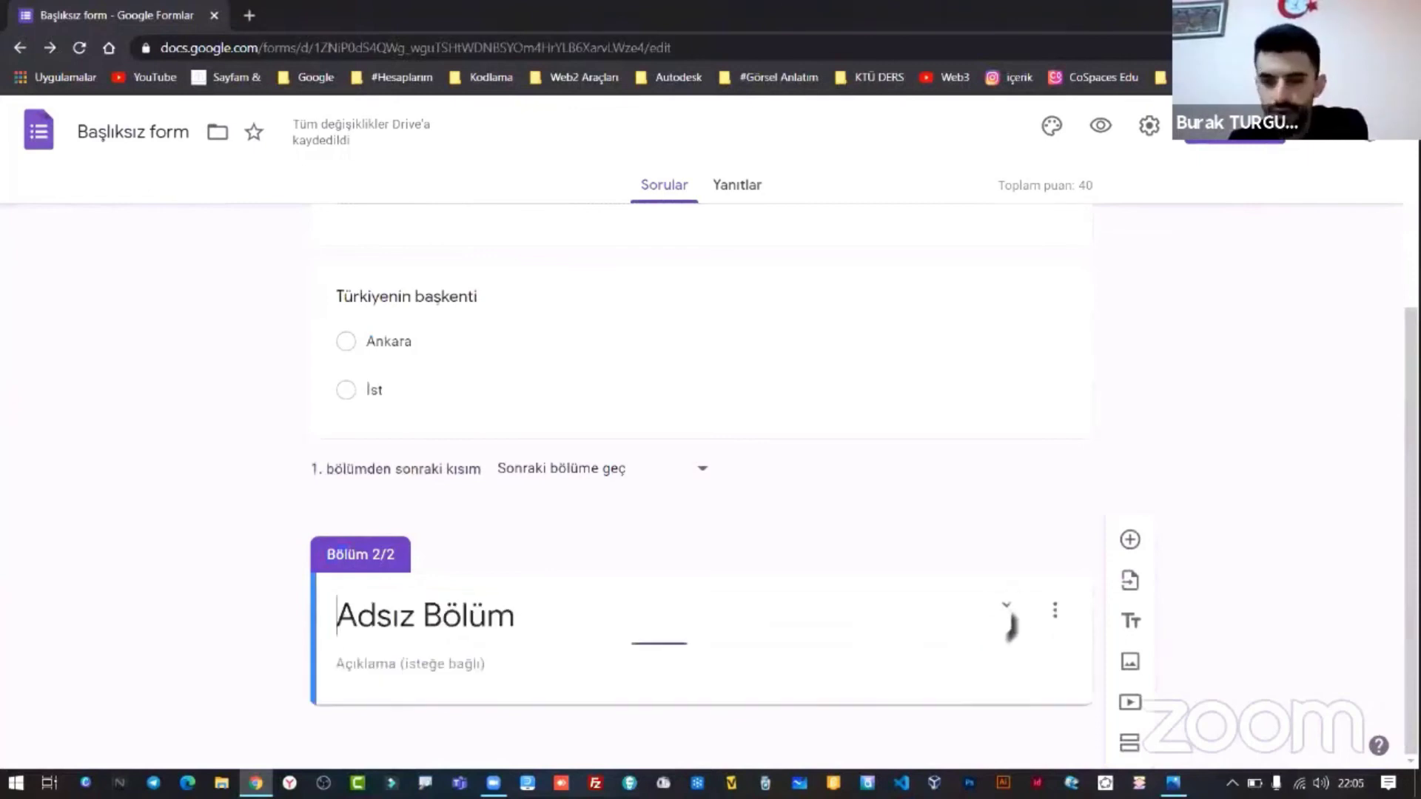
{"action": "scroll", "coordinate": [389, 459], "scroll_direction": "up", "scroll_amount": 1}
{"action": "scroll", "coordinate": [387, 450], "scroll_direction": "down", "scroll_amount": 1}
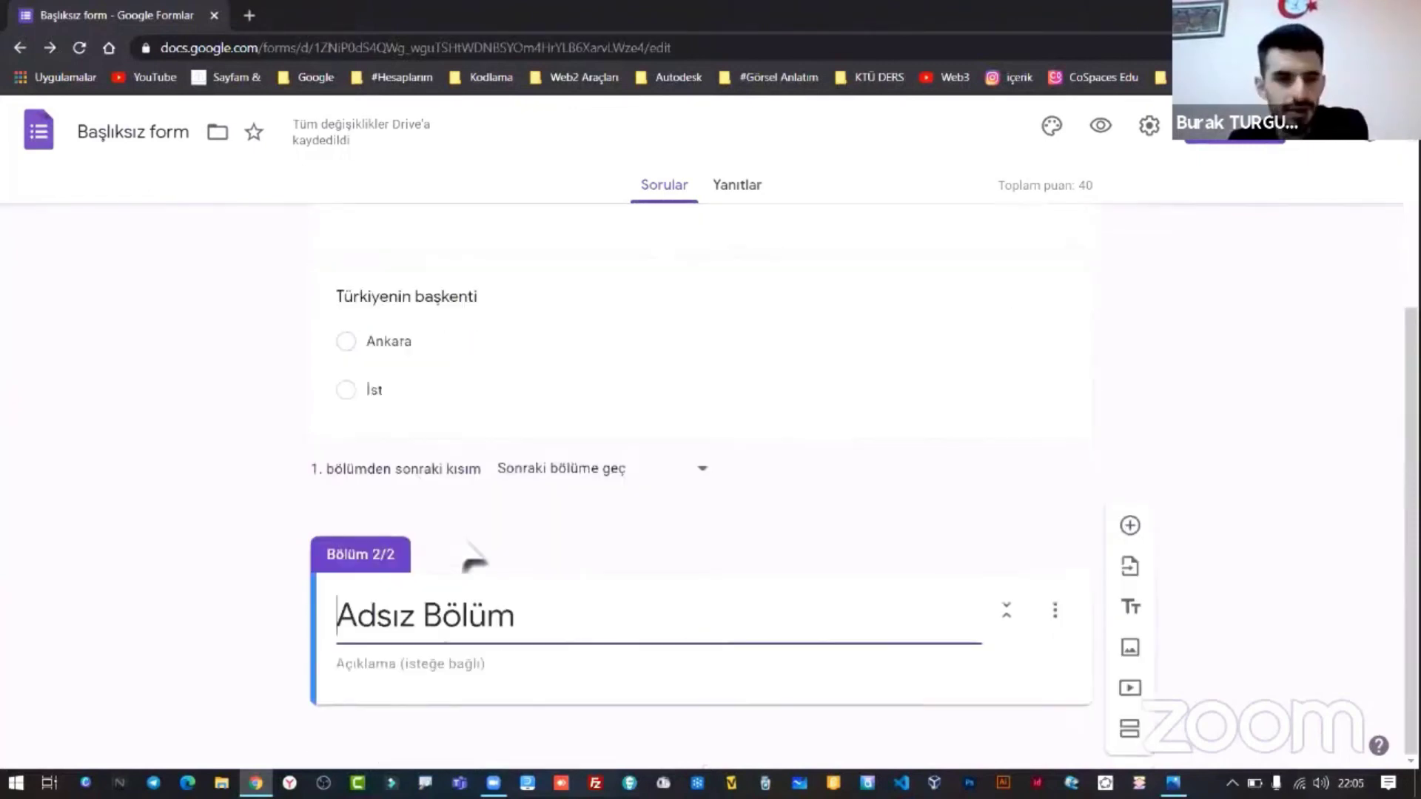
{"action": "left_click_drag", "start_coordinate": [504, 524], "coordinate": [510, 199]}
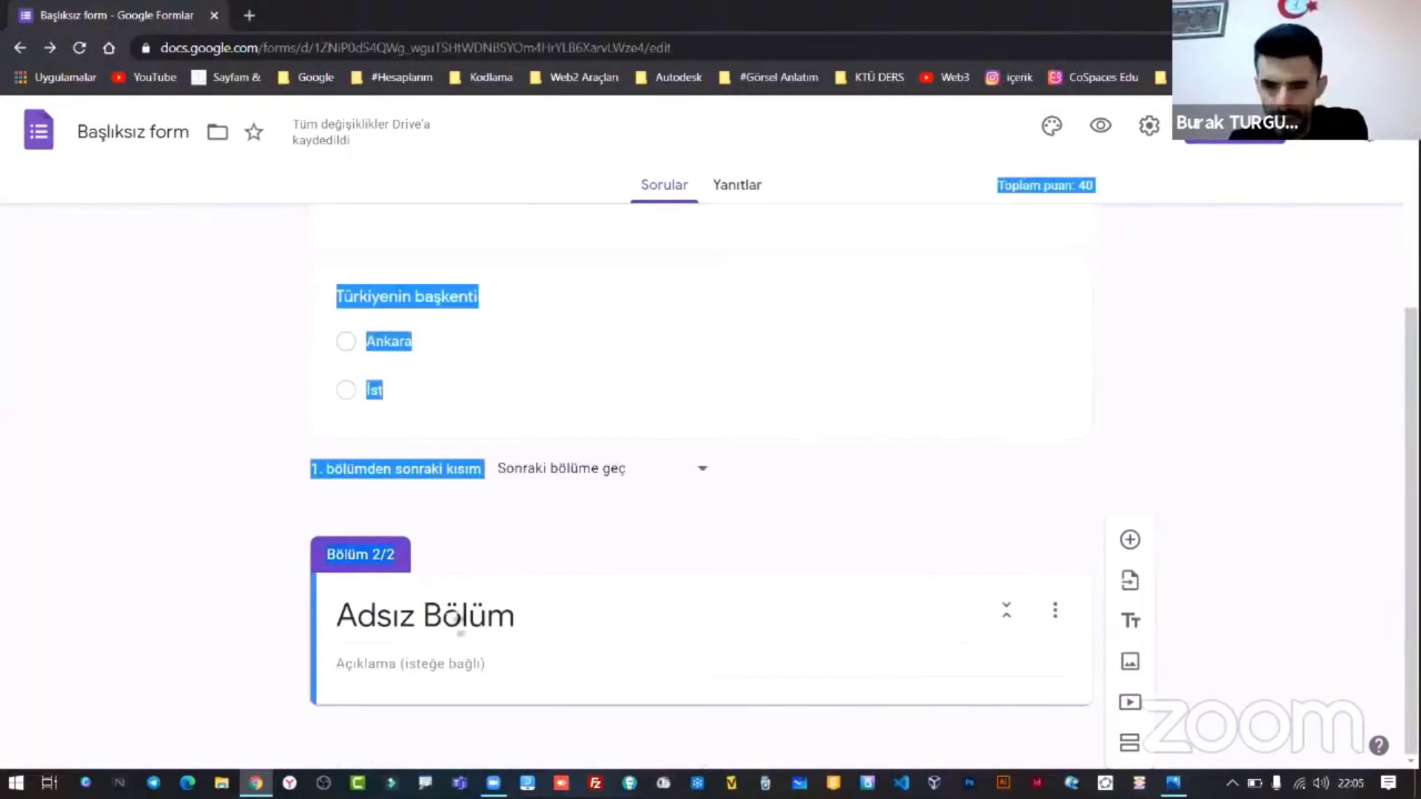
- Insert a new section directly after the form's "sınavım" title block, ahead of the existing questions
{"action": "left_click", "coordinate": [370, 615]}
{"action": "left_click", "coordinate": [661, 638]}
{"action": "key", "text": "shift+Tab"}
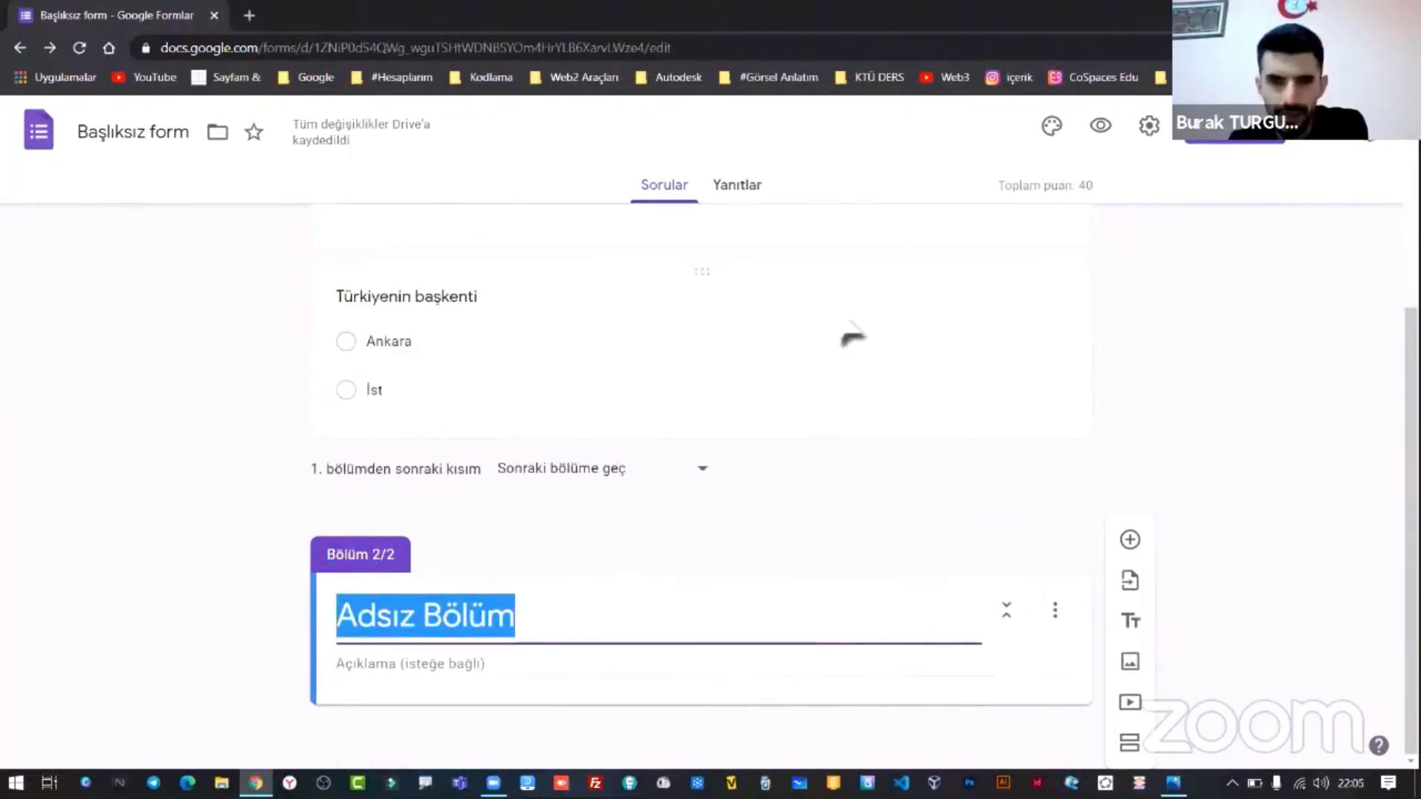
{"action": "scroll", "coordinate": [853, 336], "scroll_direction": "up", "scroll_amount": 4}
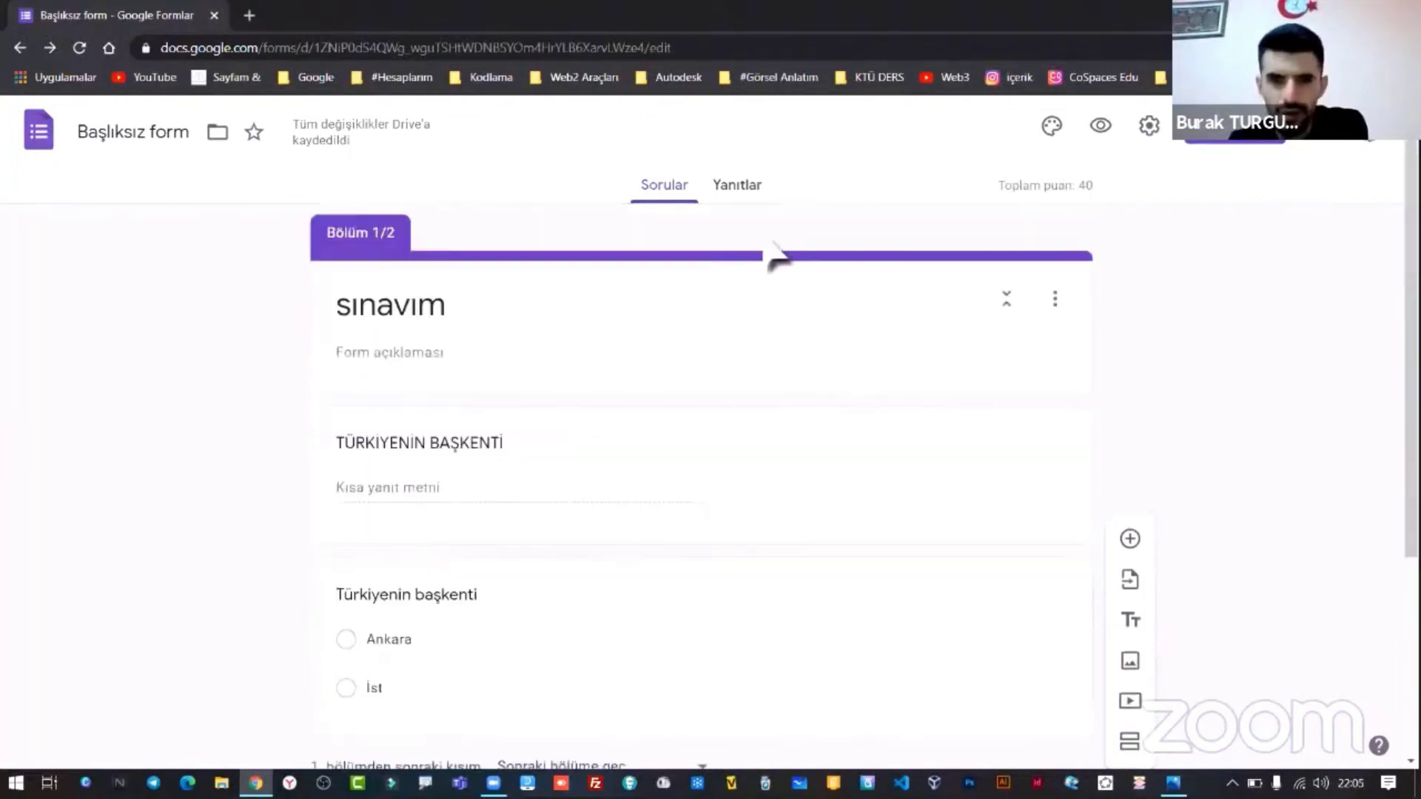
{"action": "left_click", "coordinate": [1056, 303]}
{"action": "left_click", "coordinate": [1234, 309]}
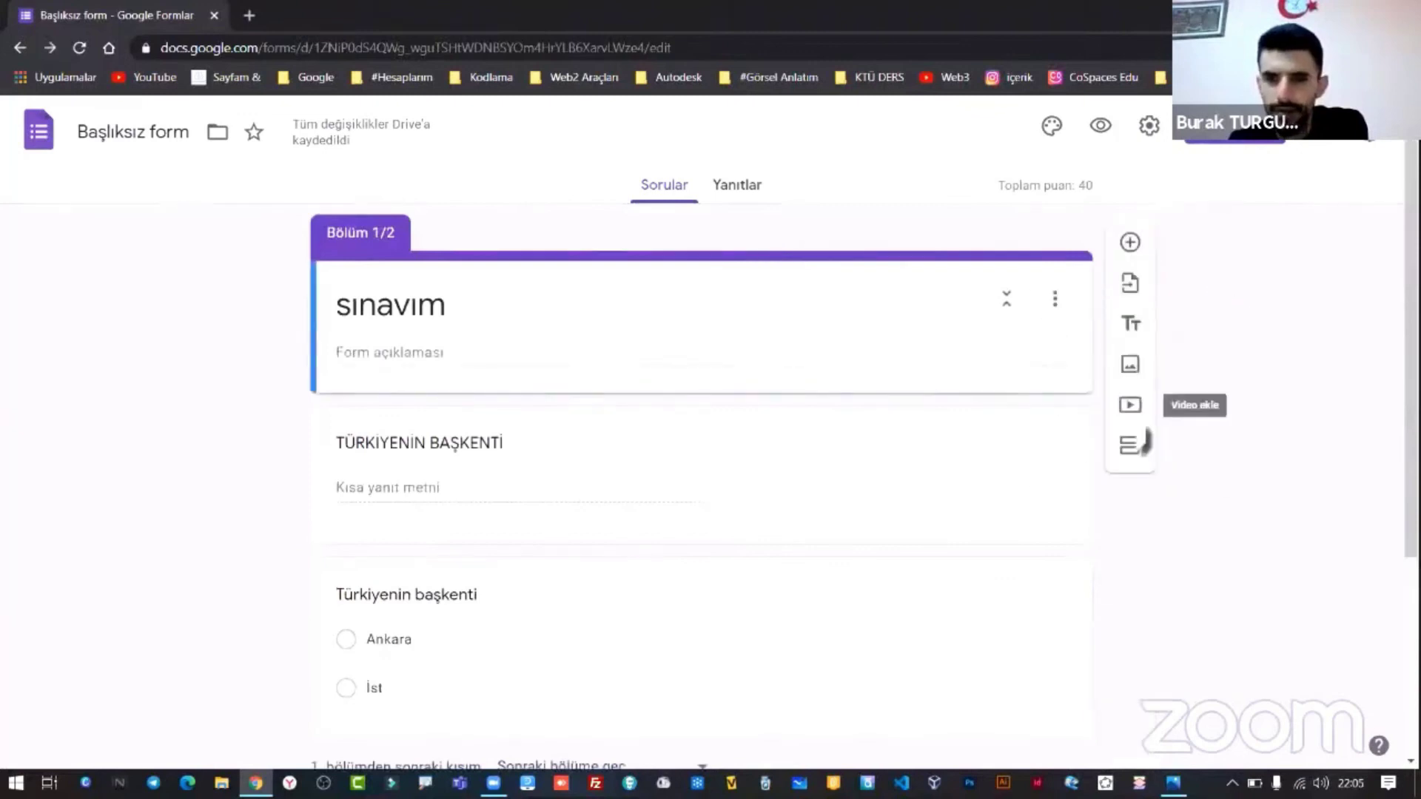
{"action": "double_click", "coordinate": [444, 311]}
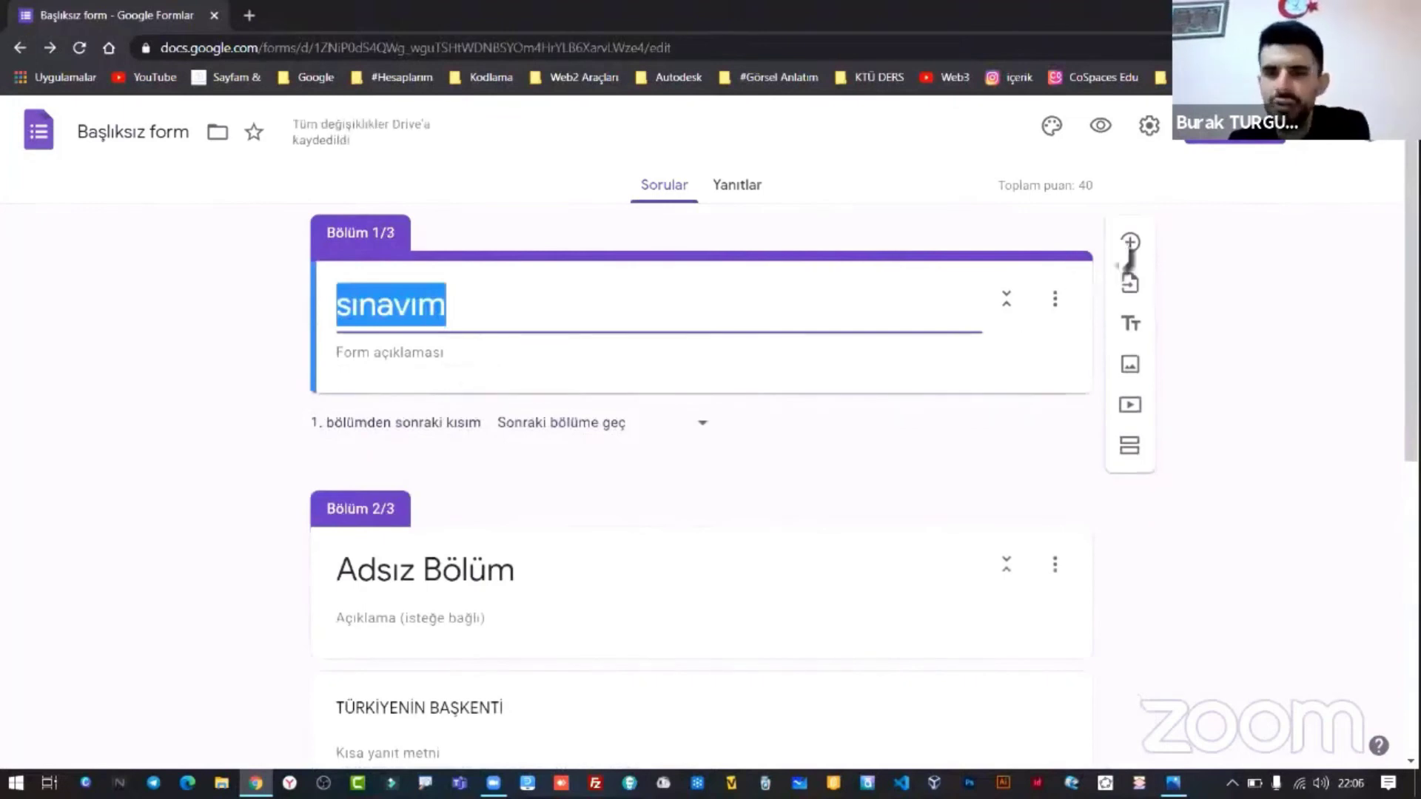
- Add a required short-answer question titled "Adınız" to the first section
{"action": "left_click", "coordinate": [1130, 248]}
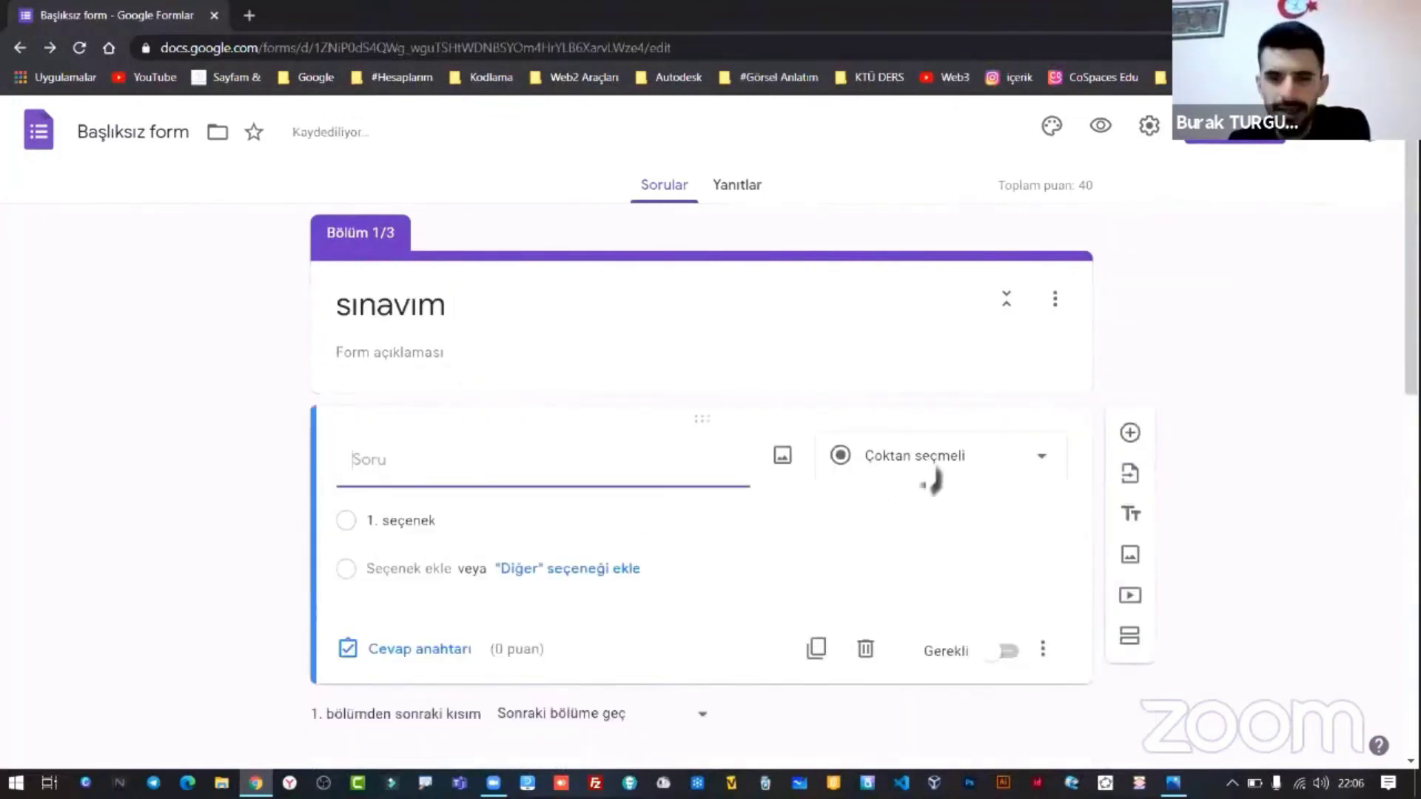
{"action": "left_click", "coordinate": [934, 465]}
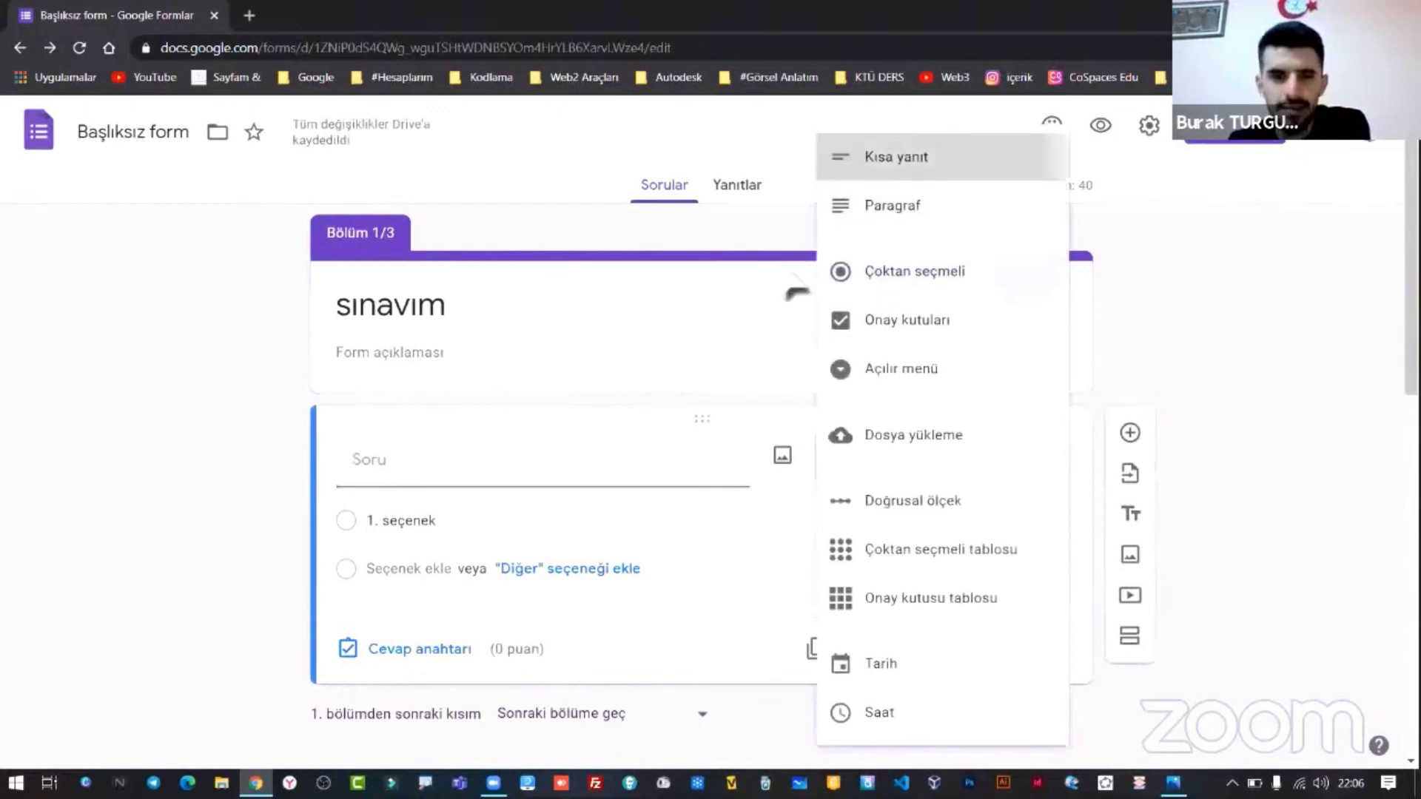
{"action": "left_click", "coordinate": [896, 157]}
{"action": "left_click", "coordinate": [451, 470]}
{"action": "type", "text": "Adınız"}
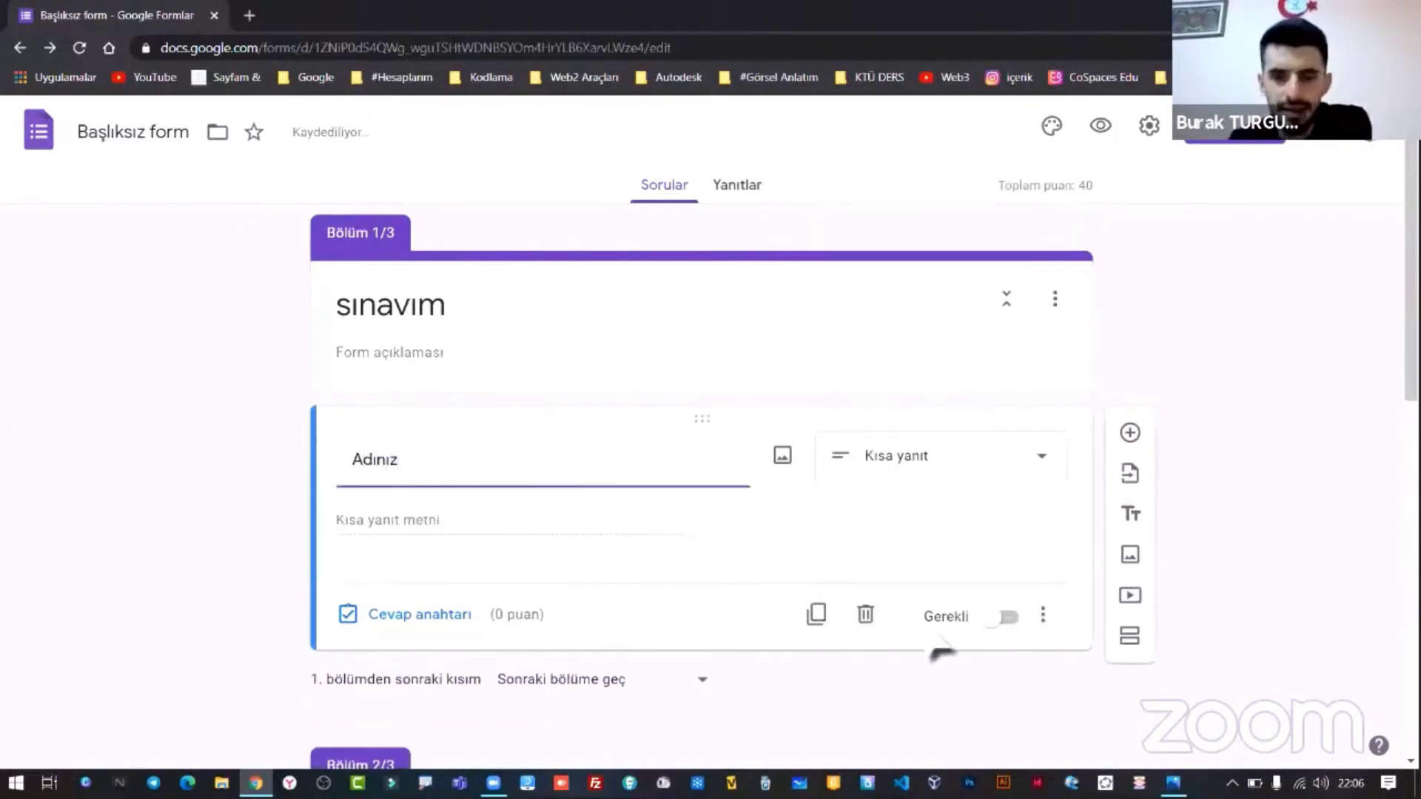
{"action": "left_click", "coordinate": [1004, 620]}
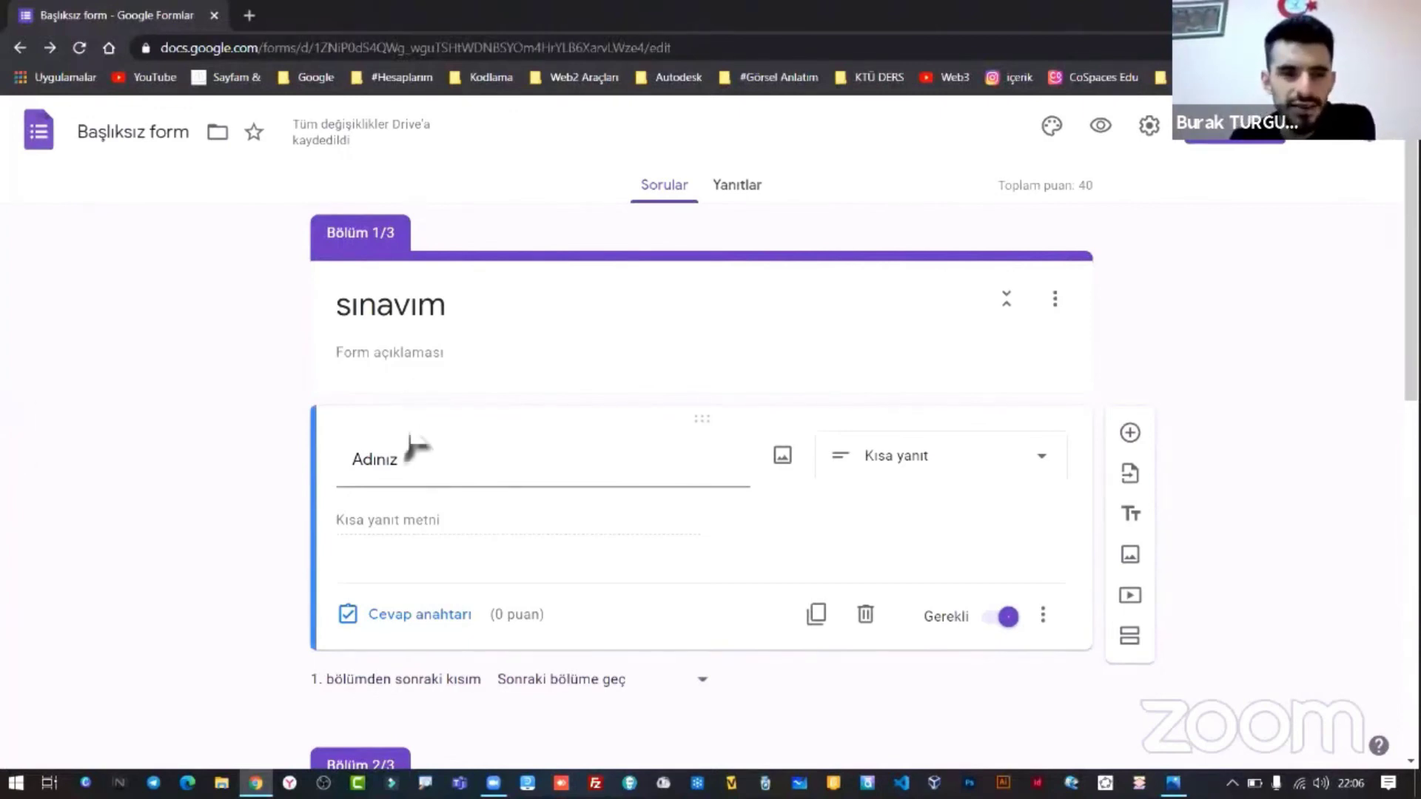
- Move the multiple-choice question "Türkiyenin başkenti" from the second section into the third section
{"action": "scroll", "coordinate": [356, 518], "scroll_direction": "down", "scroll_amount": 3}
{"action": "scroll", "coordinate": [315, 495], "scroll_direction": "down", "scroll_amount": 4}
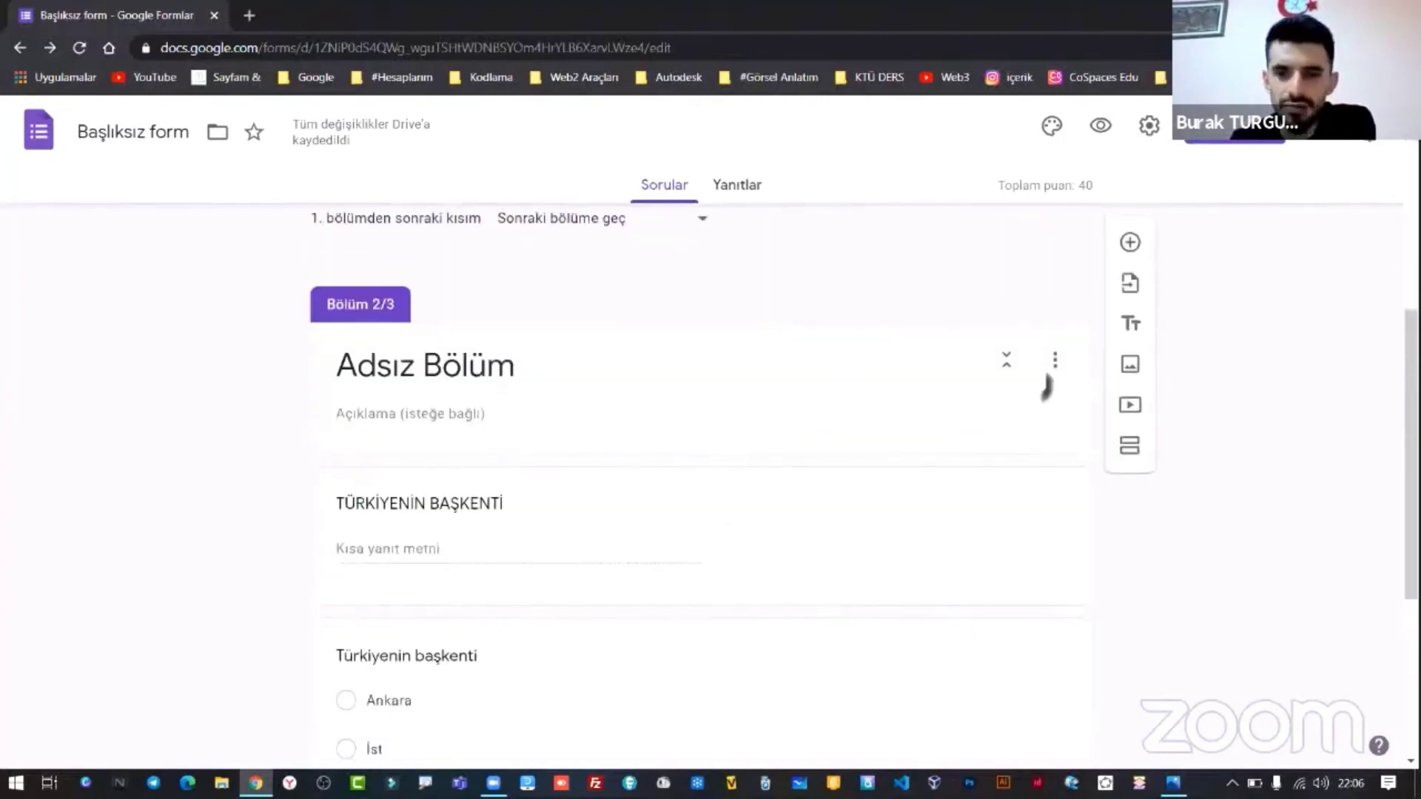
{"action": "scroll", "coordinate": [570, 478], "scroll_direction": "down", "scroll_amount": 3}
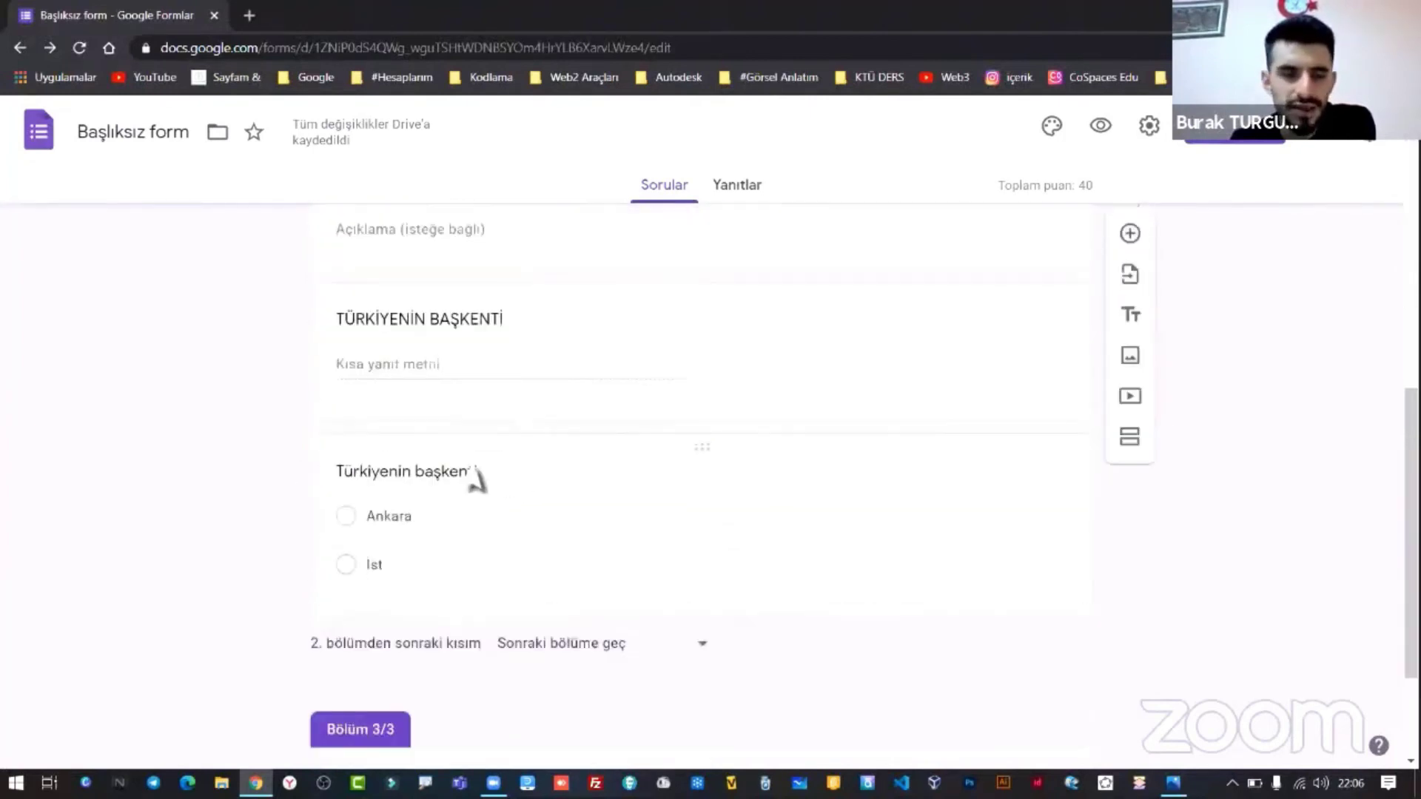
{"action": "left_click", "coordinate": [406, 472]}
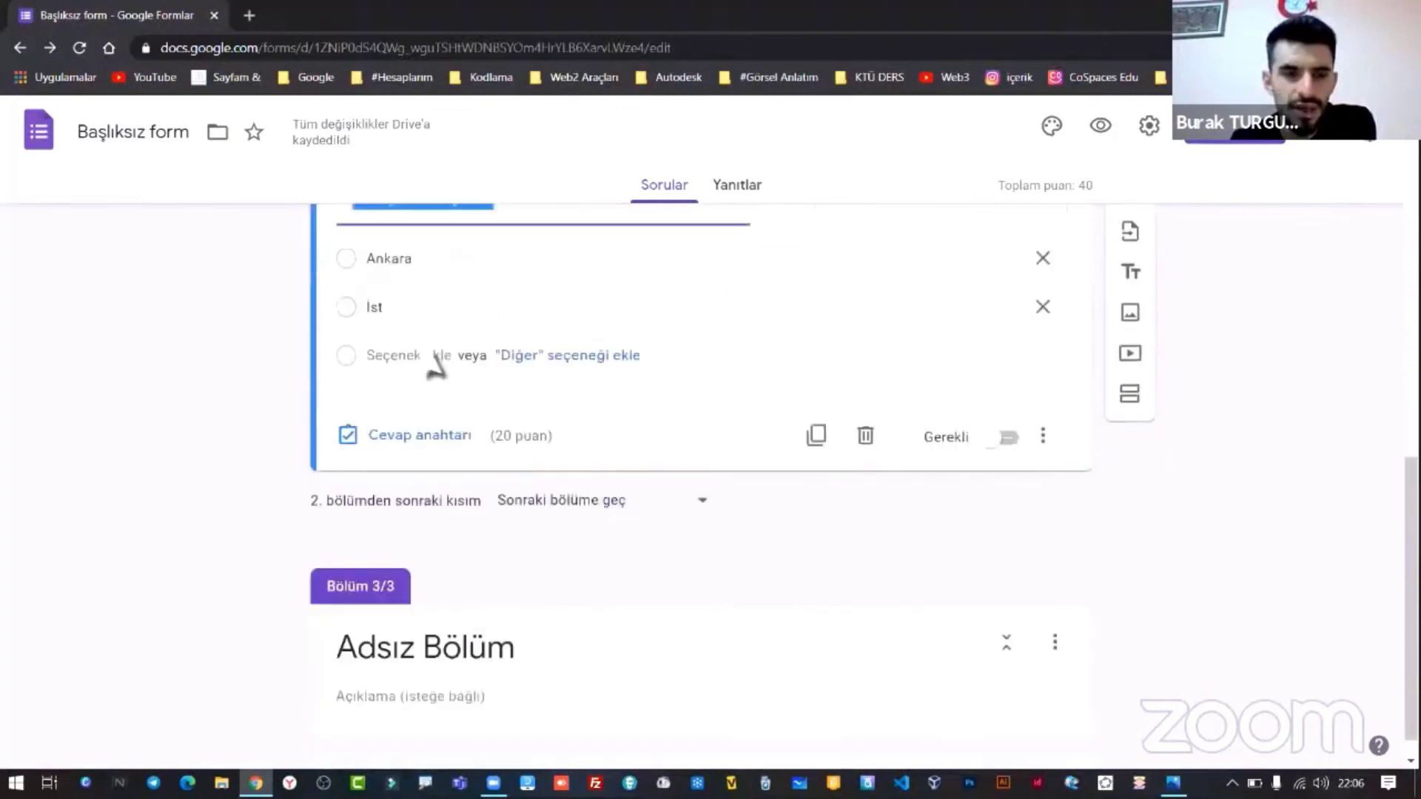
{"action": "scroll", "coordinate": [444, 276], "scroll_direction": "up", "scroll_amount": 1}
{"action": "left_click_drag", "start_coordinate": [712, 266], "coordinate": [573, 685]}
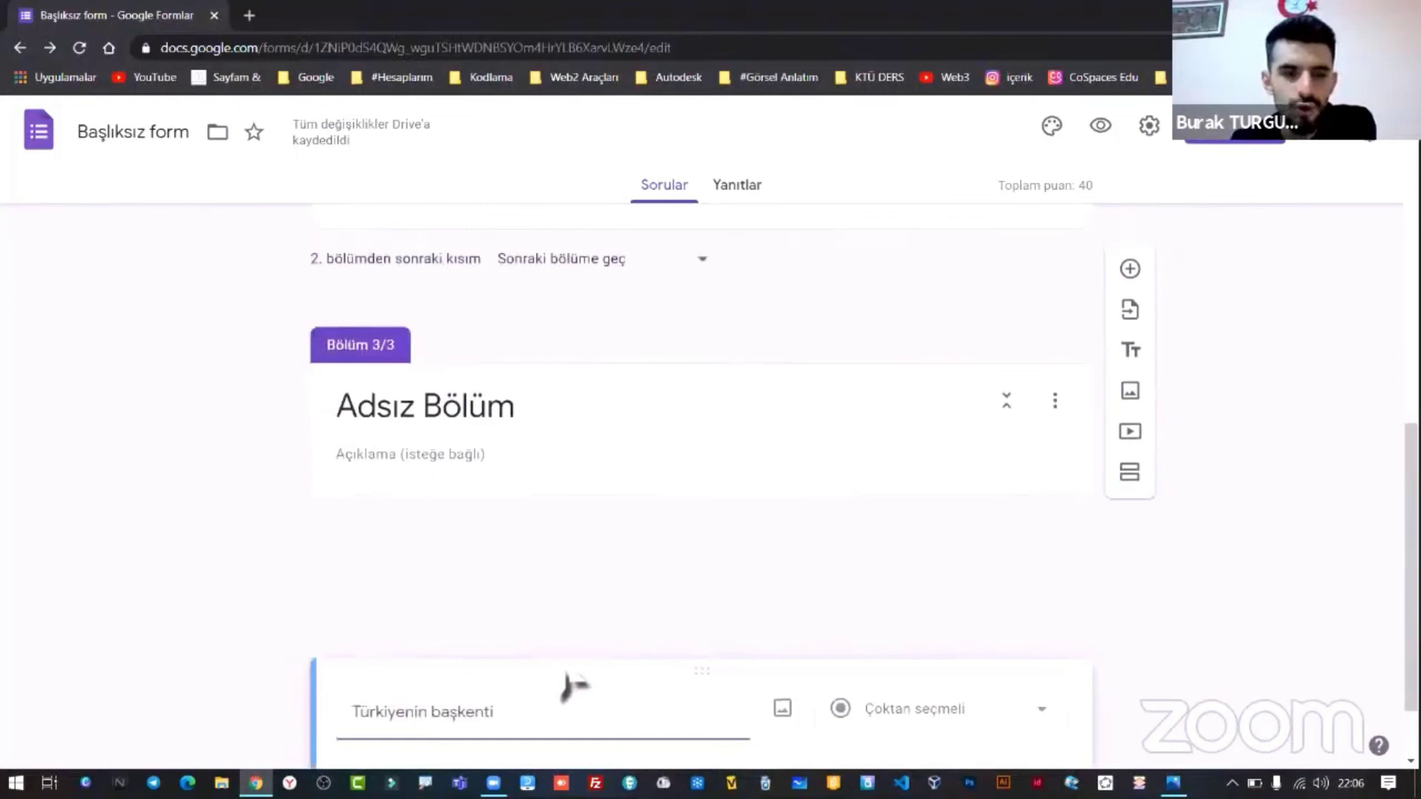
- Examine the three sections of the form and which question each one contains
{"action": "scroll", "coordinate": [587, 422], "scroll_direction": "up", "scroll_amount": 4}
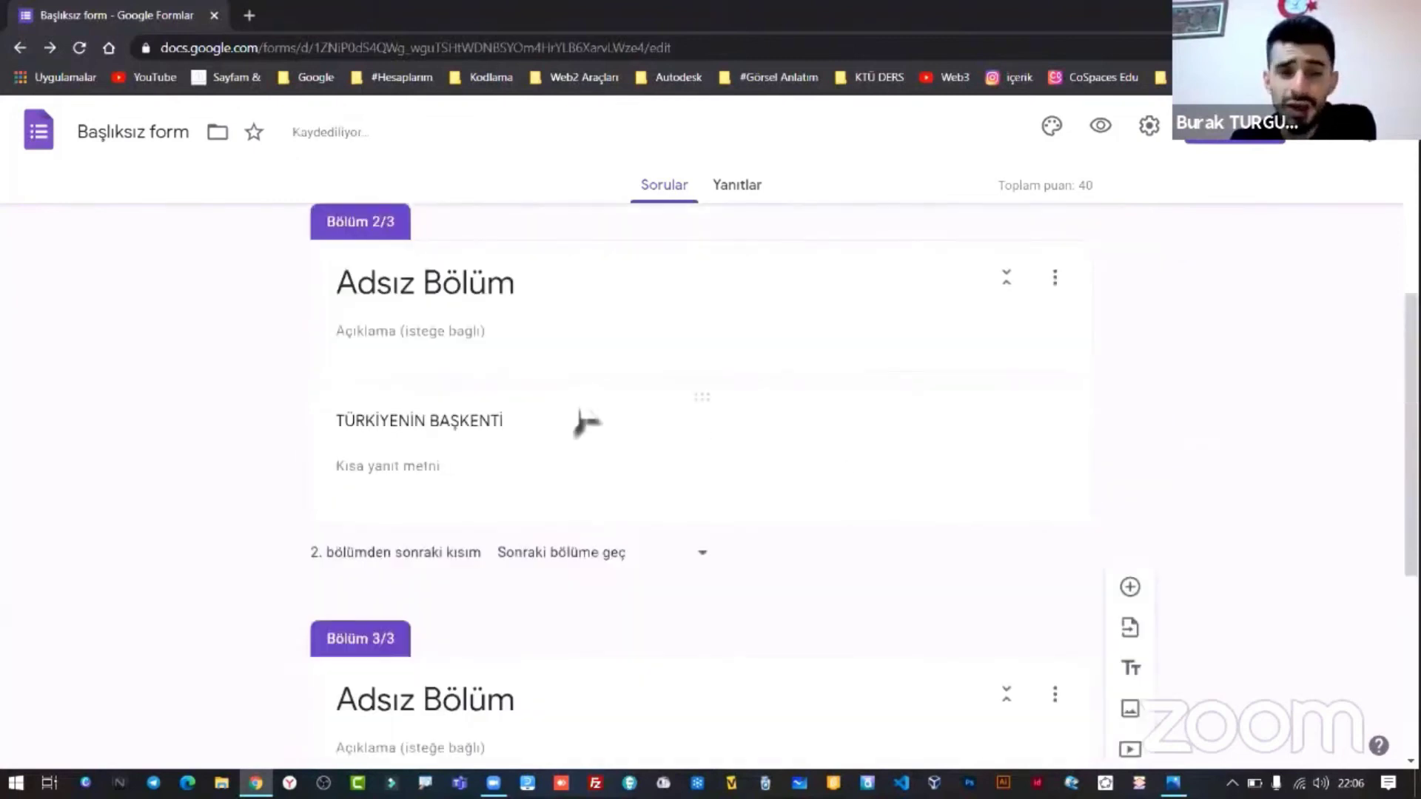
{"action": "scroll", "coordinate": [587, 422], "scroll_direction": "up", "scroll_amount": 6}
{"action": "scroll", "coordinate": [587, 422], "scroll_direction": "down", "scroll_amount": 11}
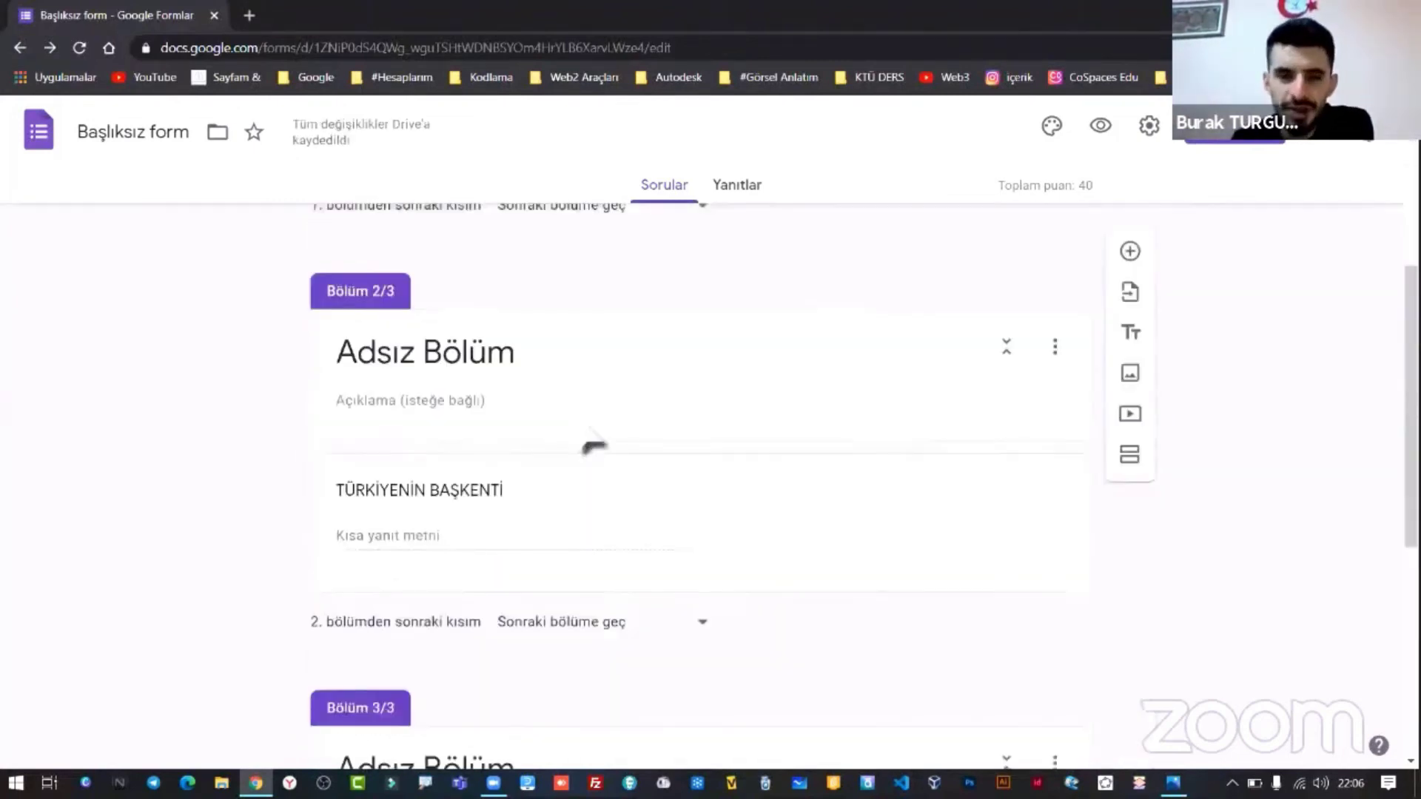
{"action": "scroll", "coordinate": [573, 444], "scroll_direction": "down", "scroll_amount": 1}
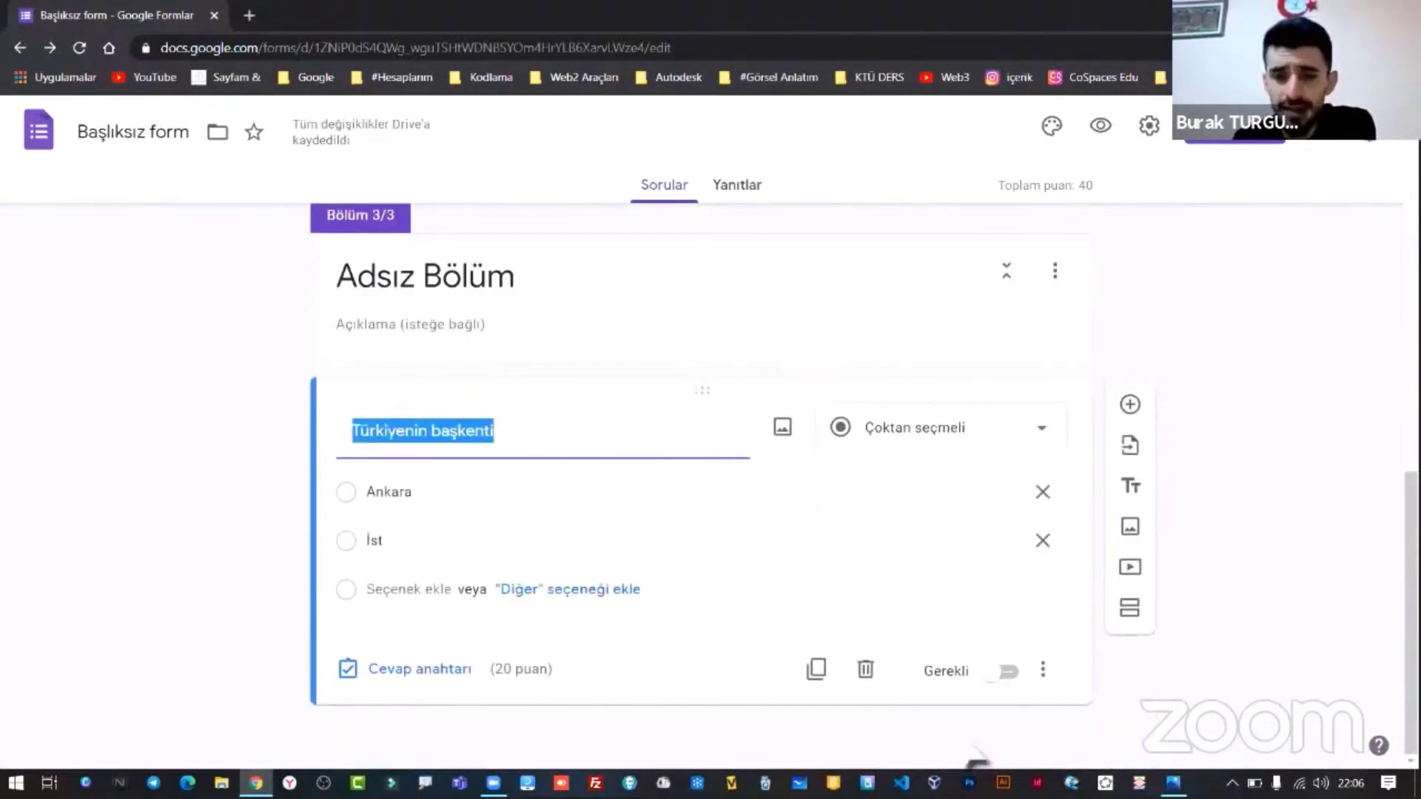
{"action": "left_click", "coordinate": [696, 348]}
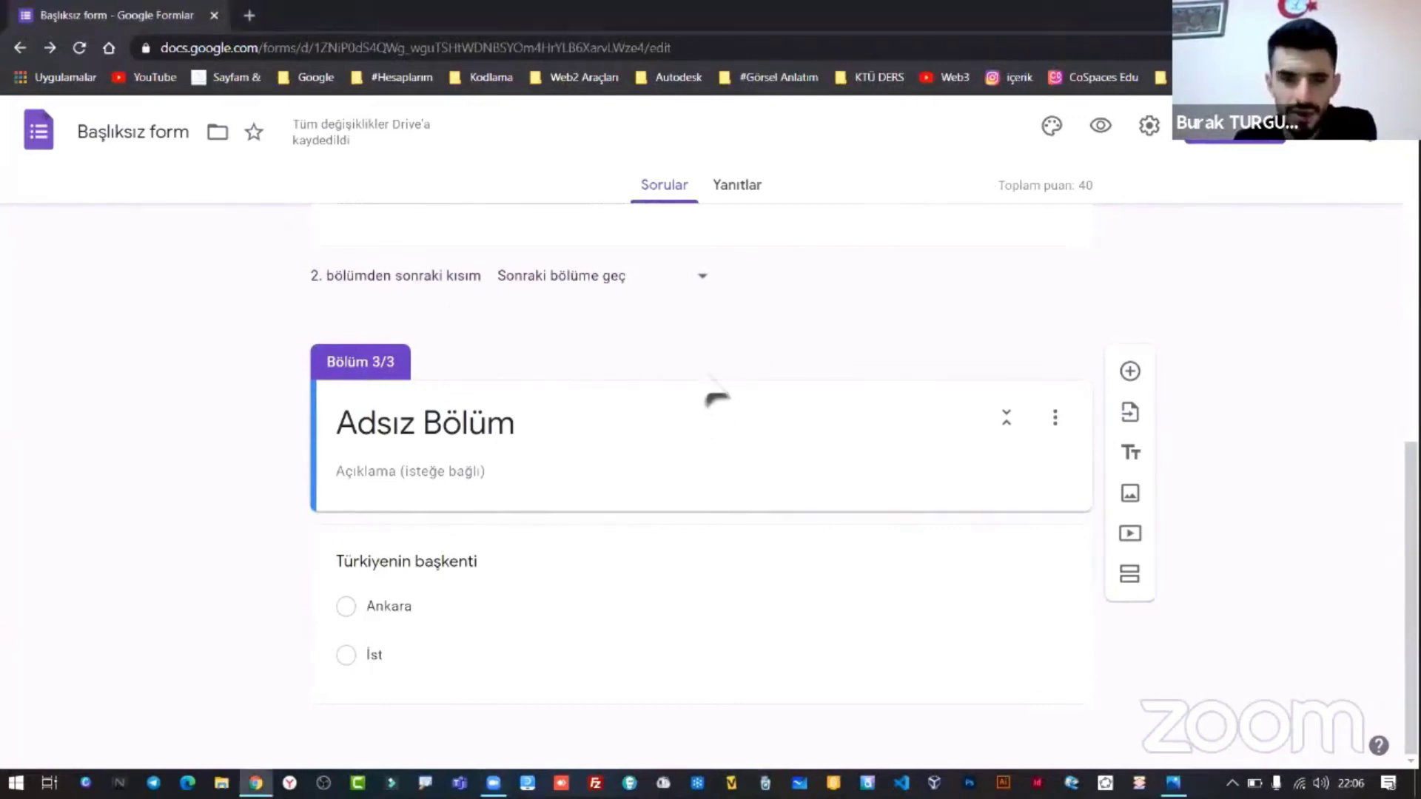
{"action": "scroll", "coordinate": [663, 368], "scroll_direction": "up", "scroll_amount": 5}
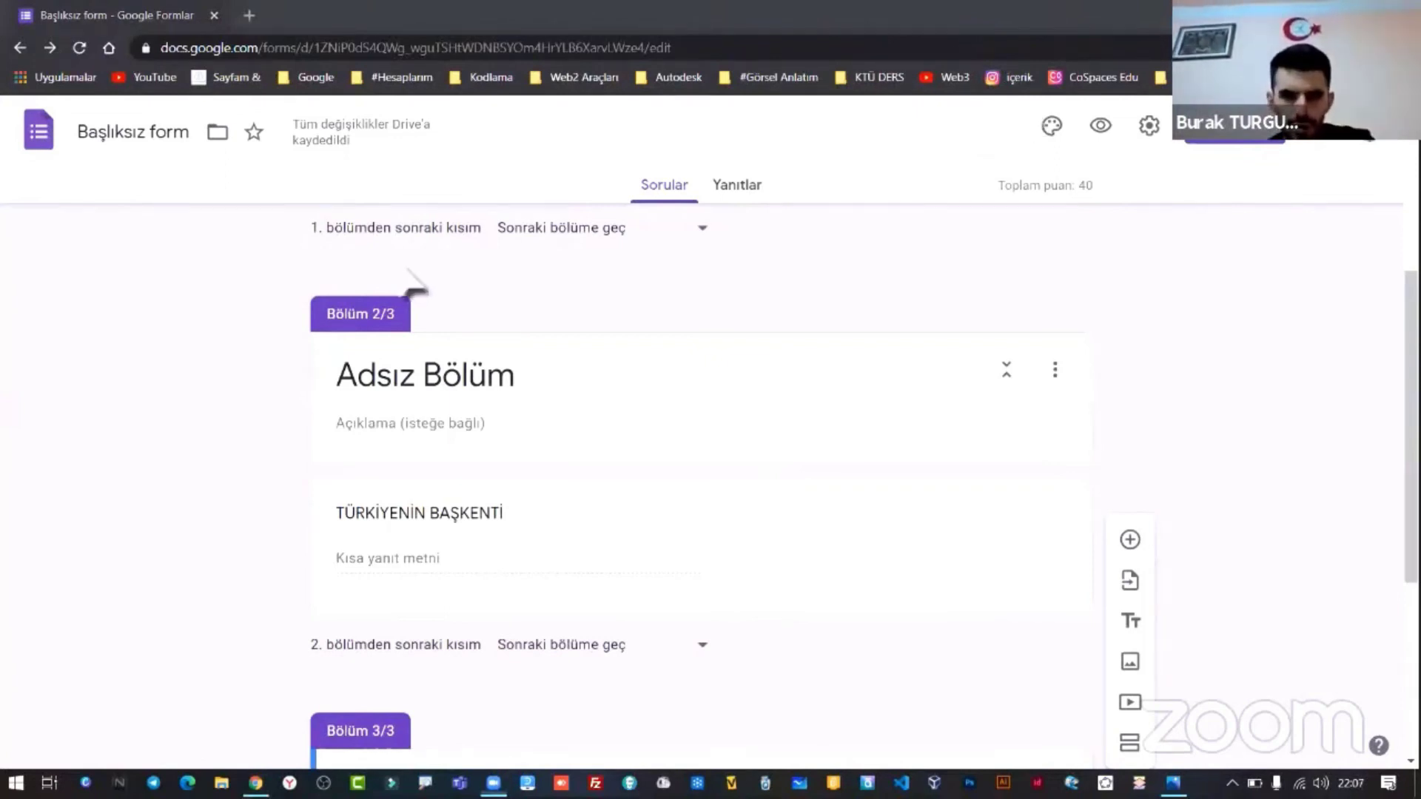
{"action": "scroll", "coordinate": [545, 503], "scroll_direction": "down", "scroll_amount": 5}
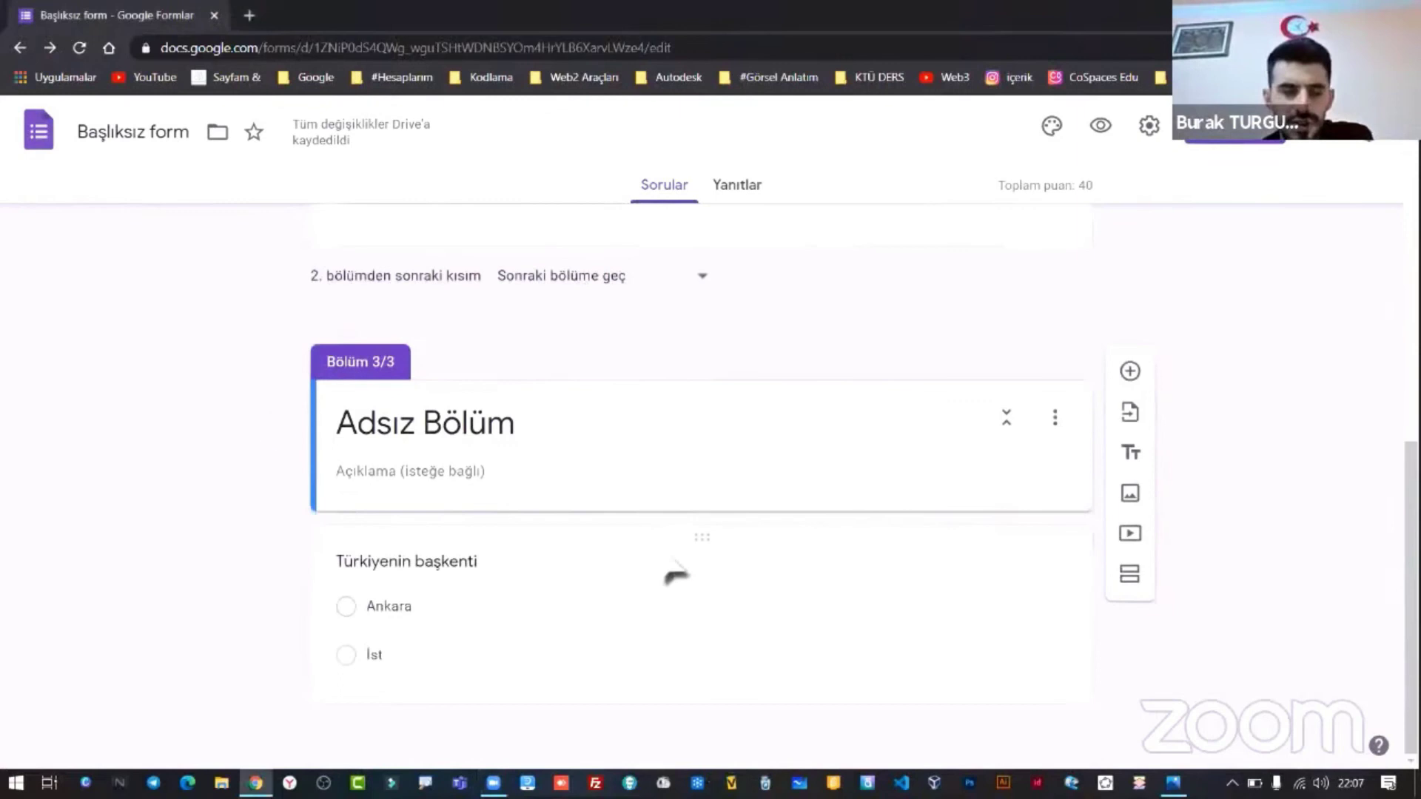
{"action": "scroll", "coordinate": [934, 271], "scroll_direction": "up", "scroll_amount": 10}
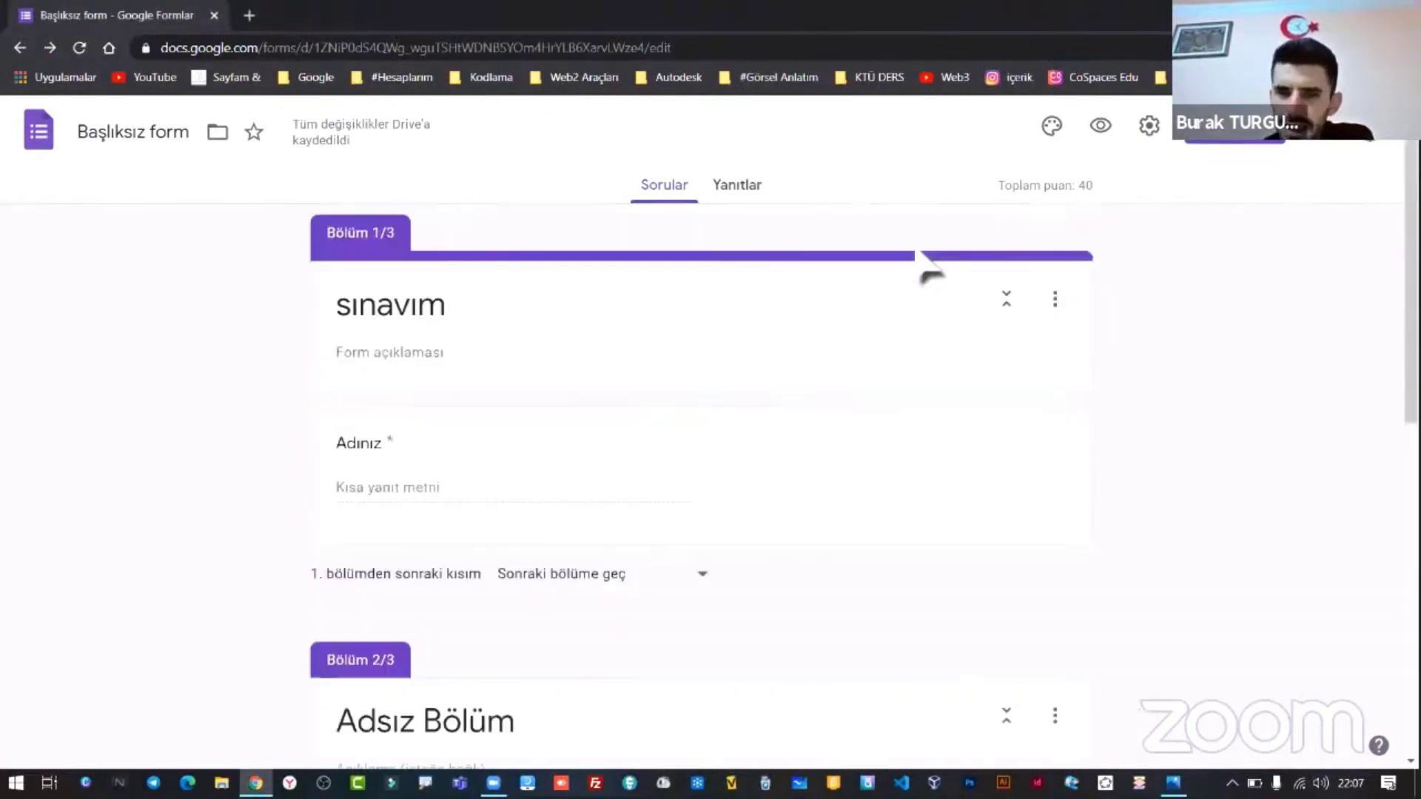
{"action": "scroll", "coordinate": [931, 275], "scroll_direction": "down", "scroll_amount": 5}
{"action": "scroll", "coordinate": [917, 288], "scroll_direction": "down", "scroll_amount": 5}
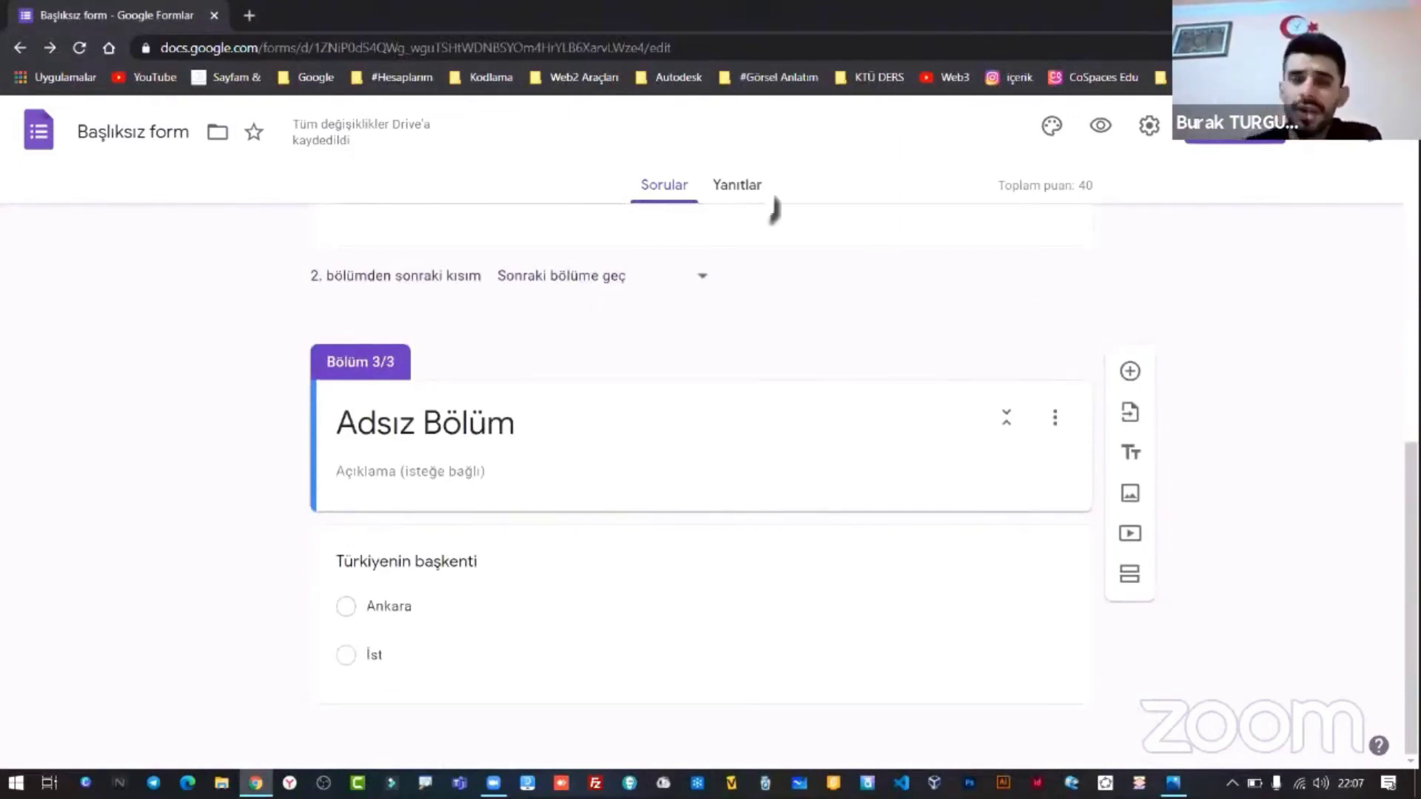
- Preview the form, answer the "Adınız" question with "12" and continue to the second section
{"action": "left_click", "coordinate": [1099, 127]}
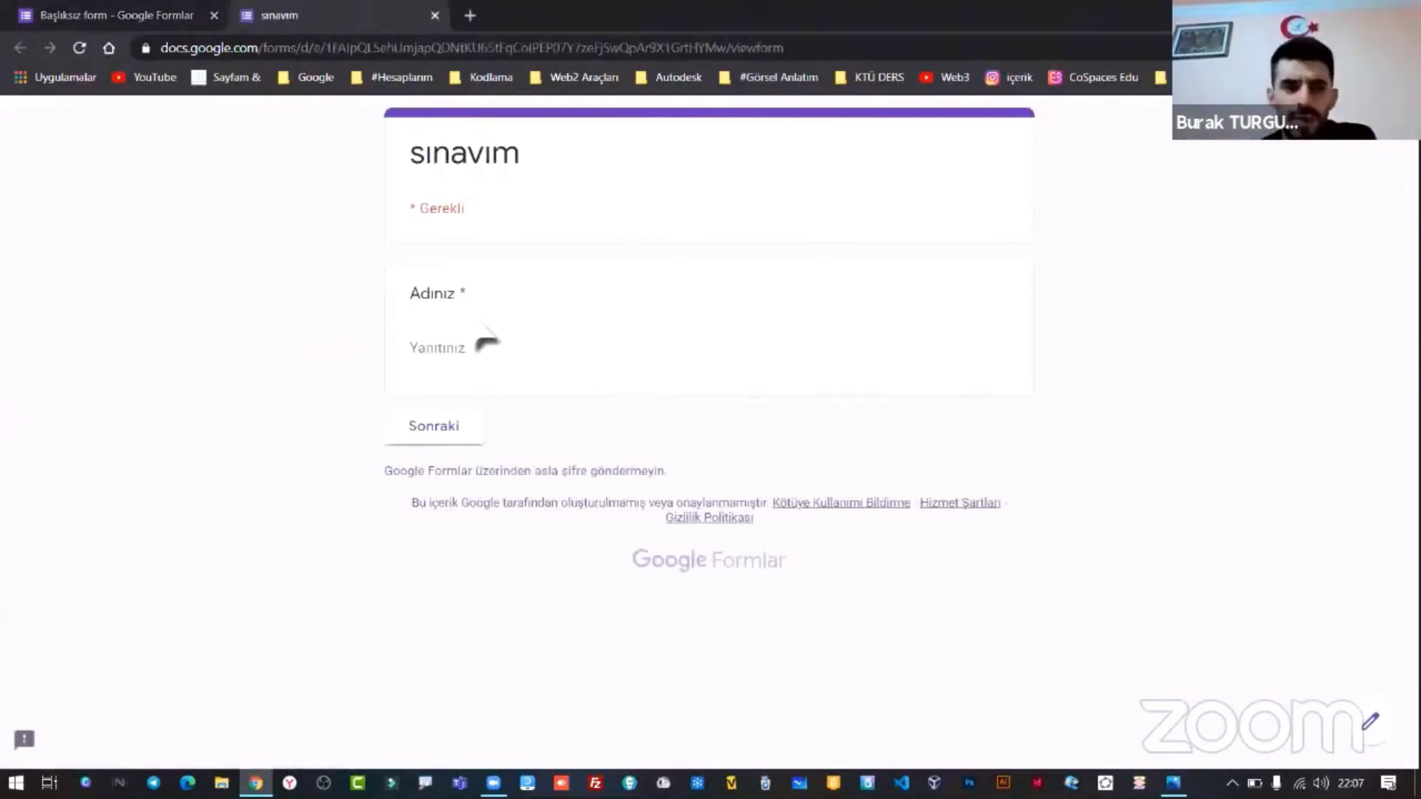
{"action": "left_click", "coordinate": [471, 347]}
{"action": "type", "text": "12"}
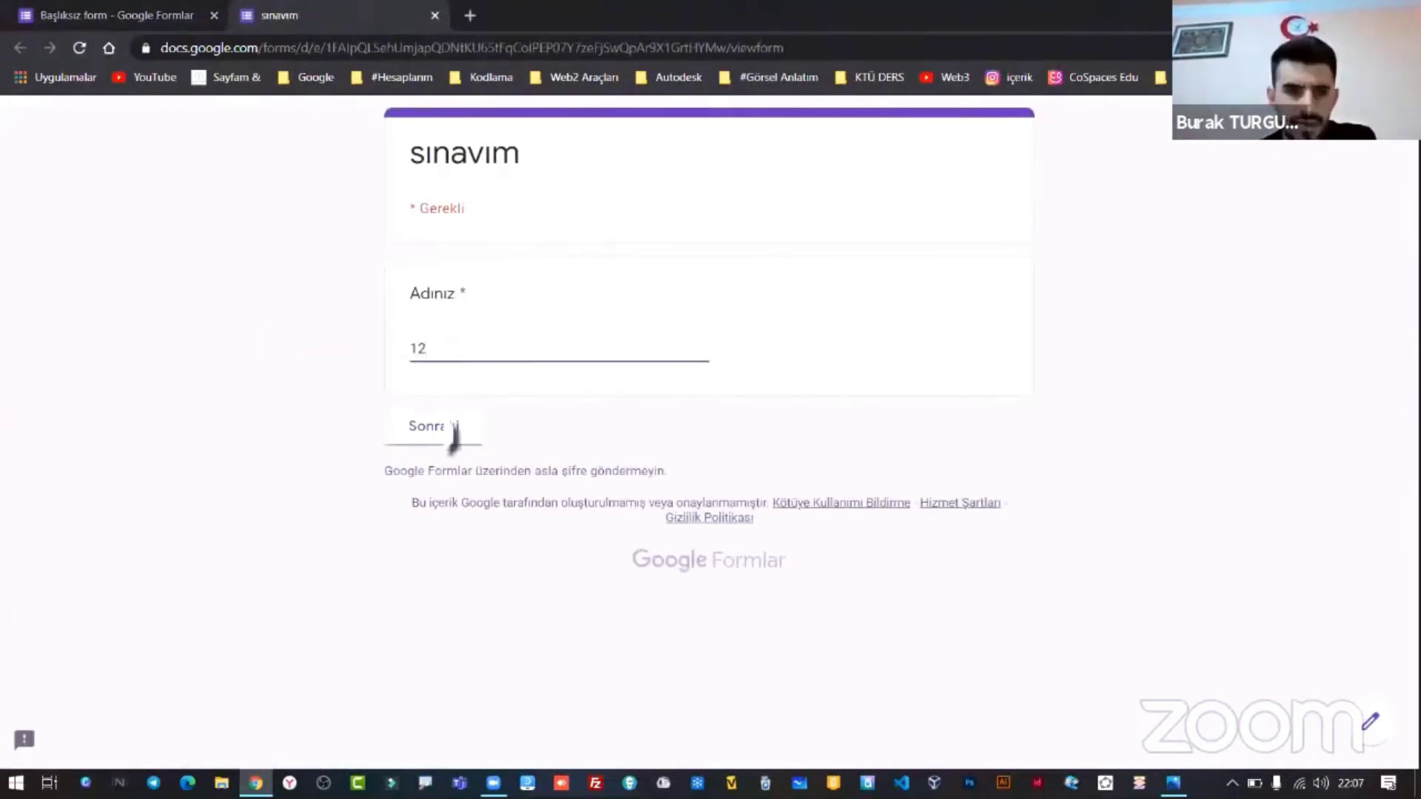
{"action": "left_click", "coordinate": [453, 428]}
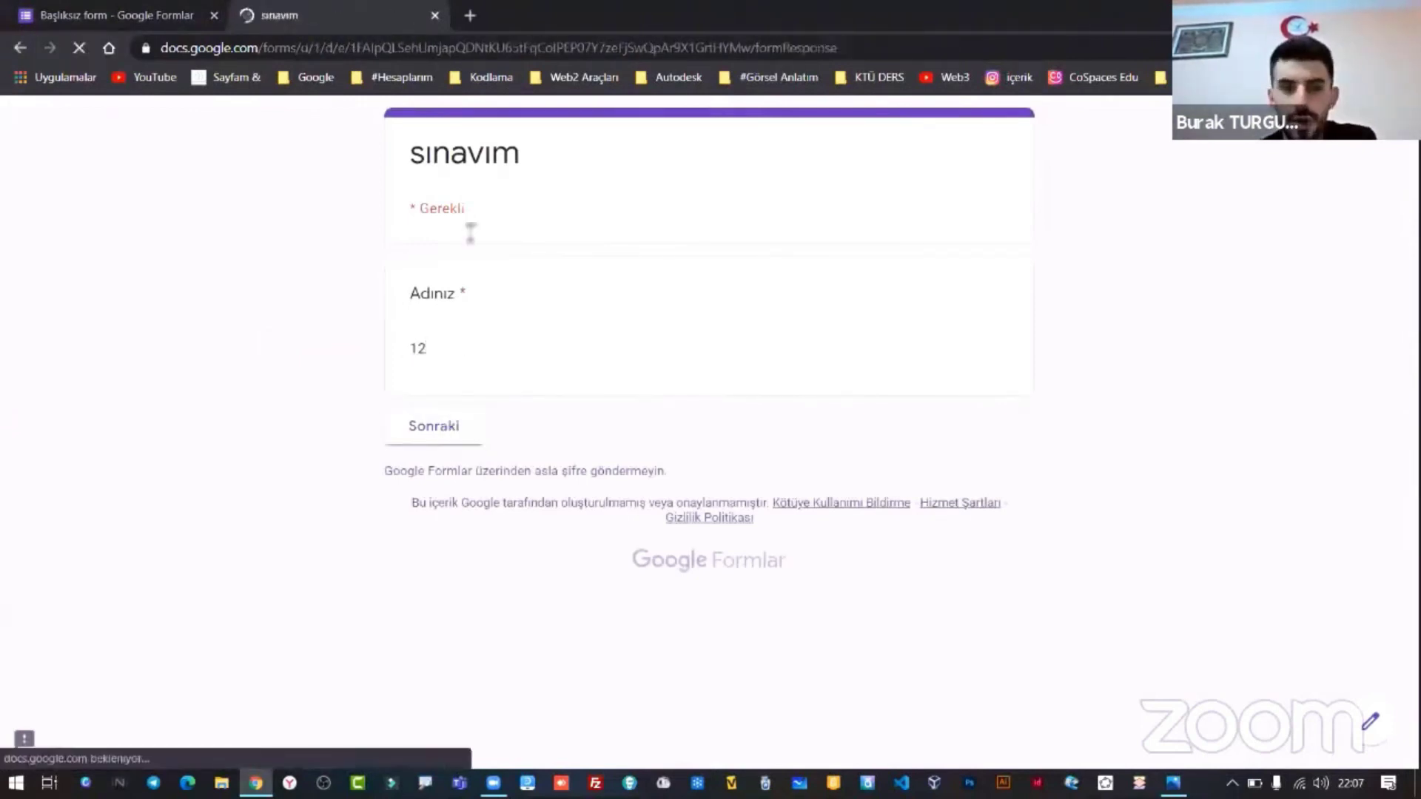
- Complete the remaining sections with "7" and Ankara, submit the test response and close the preview
{"action": "left_click", "coordinate": [502, 370]}
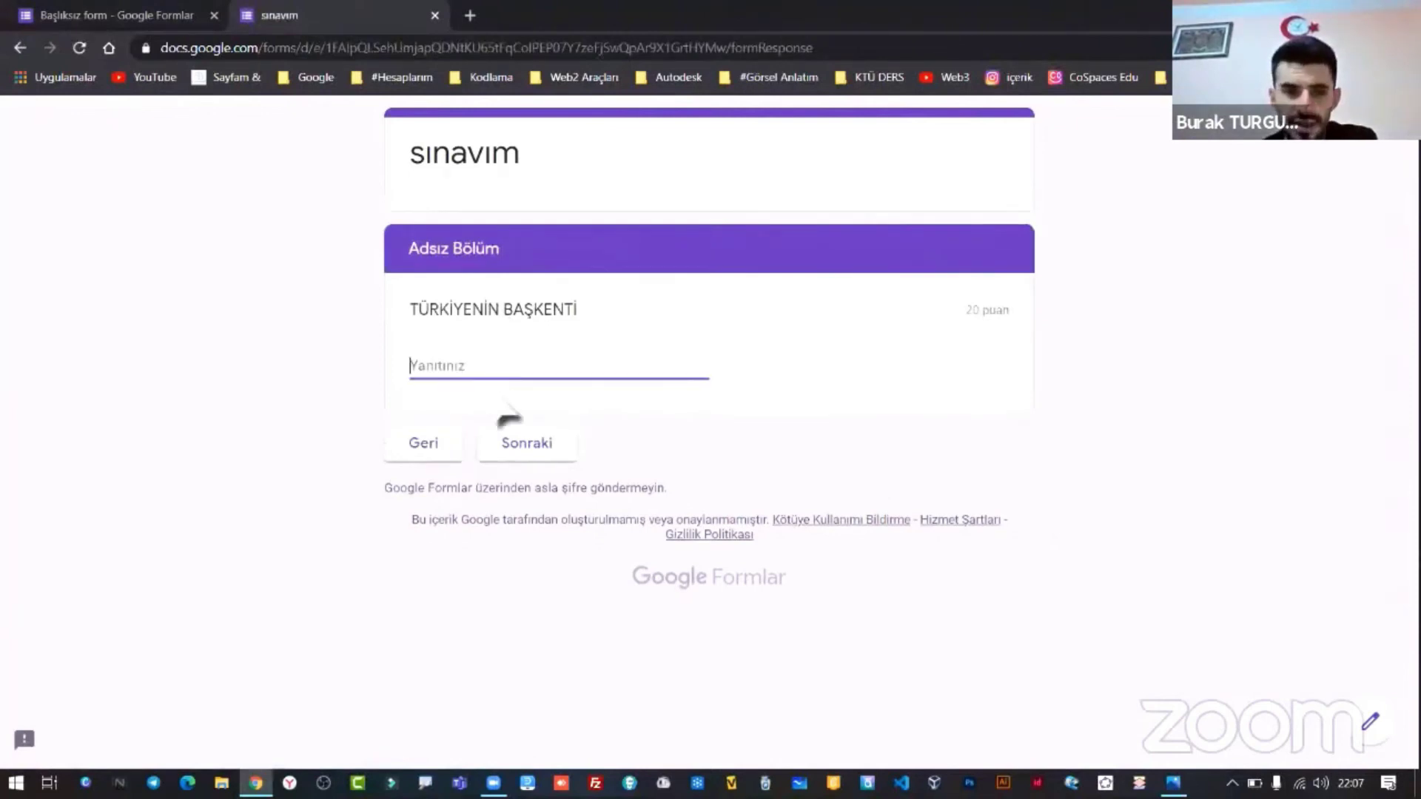
{"action": "type", "text": "1"}
{"action": "left_click", "coordinate": [502, 444]}
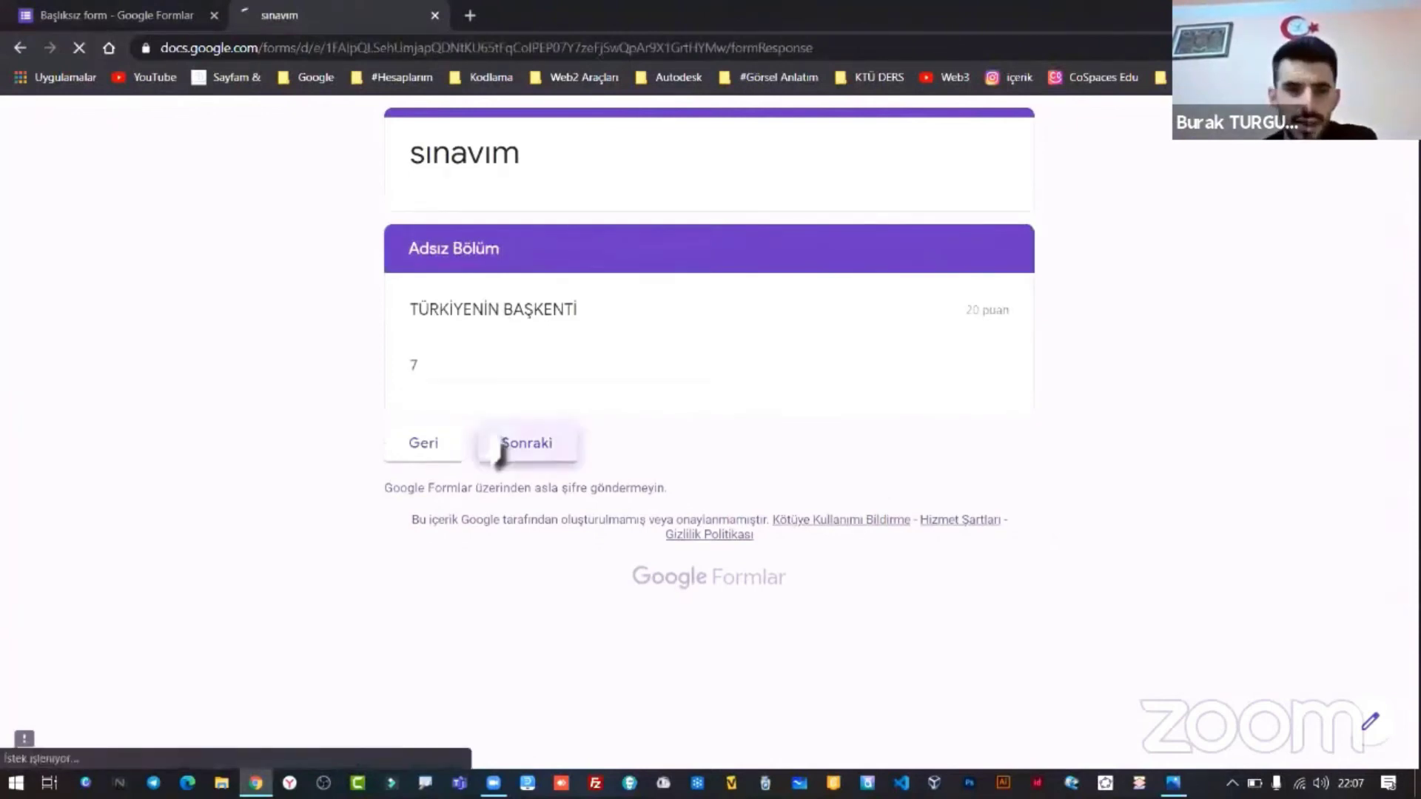
{"action": "left_click", "coordinate": [453, 361]}
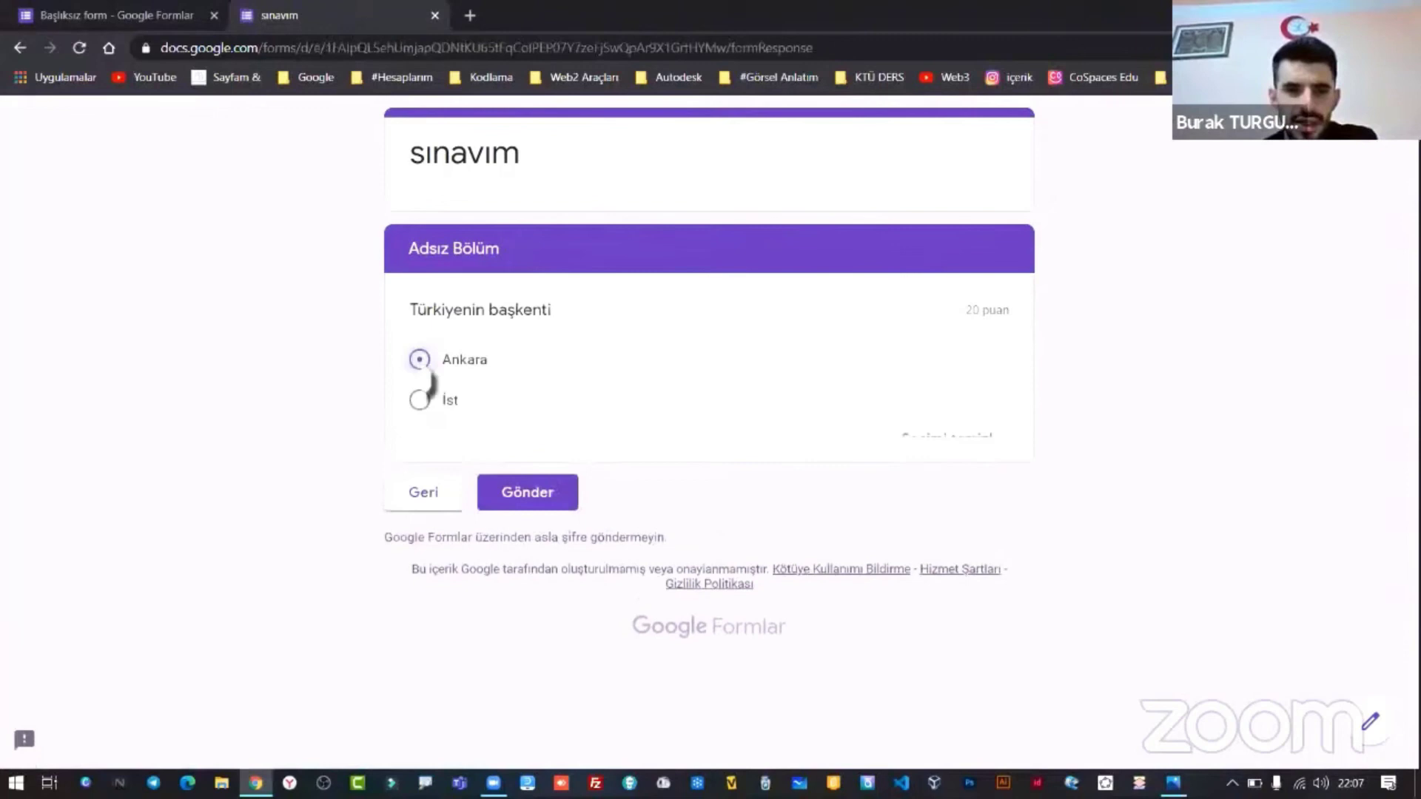
{"action": "left_click", "coordinate": [526, 513]}
{"action": "left_click", "coordinate": [435, 15]}
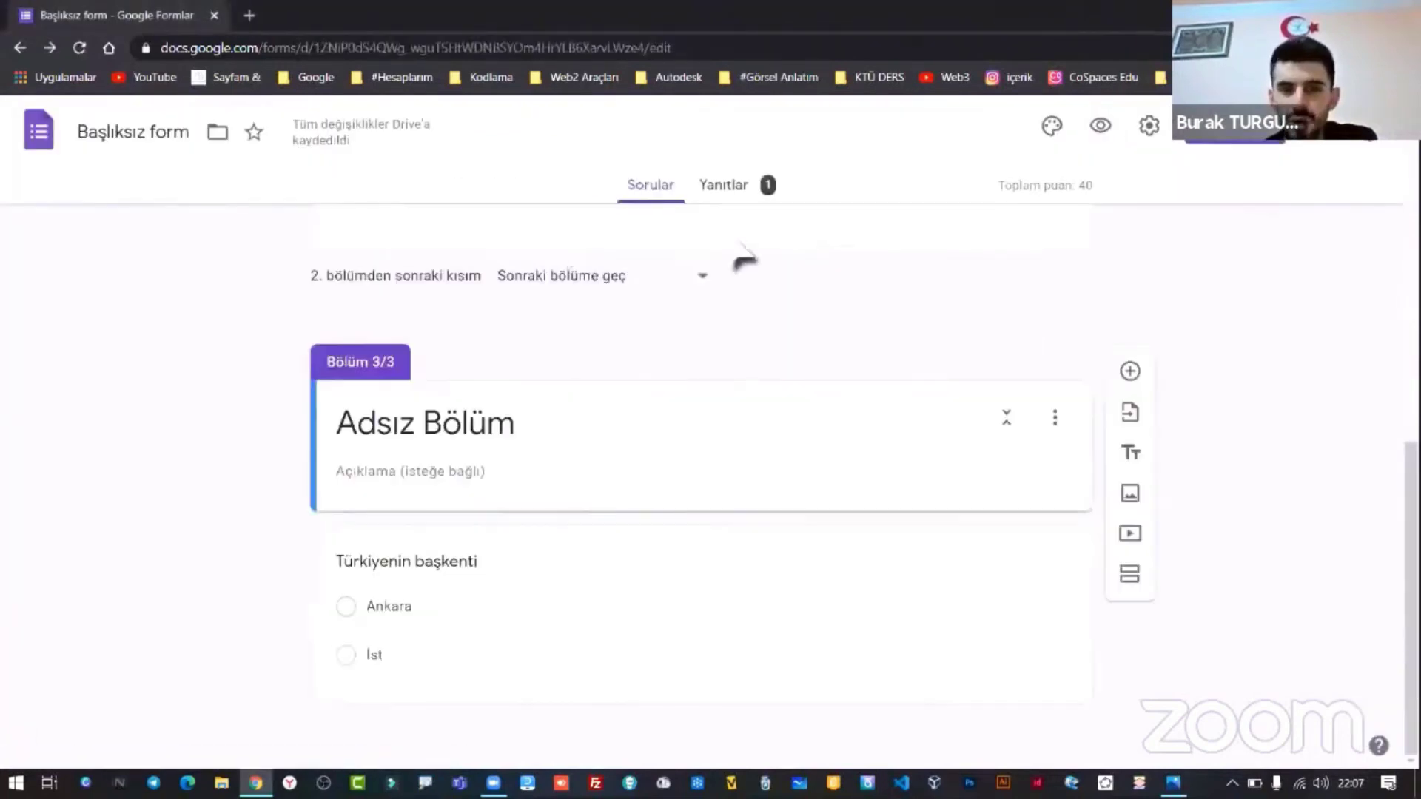
- Look through the summary of the form's responses, dismissing the introductory tip, and return to the questions
{"action": "left_click", "coordinate": [749, 198]}
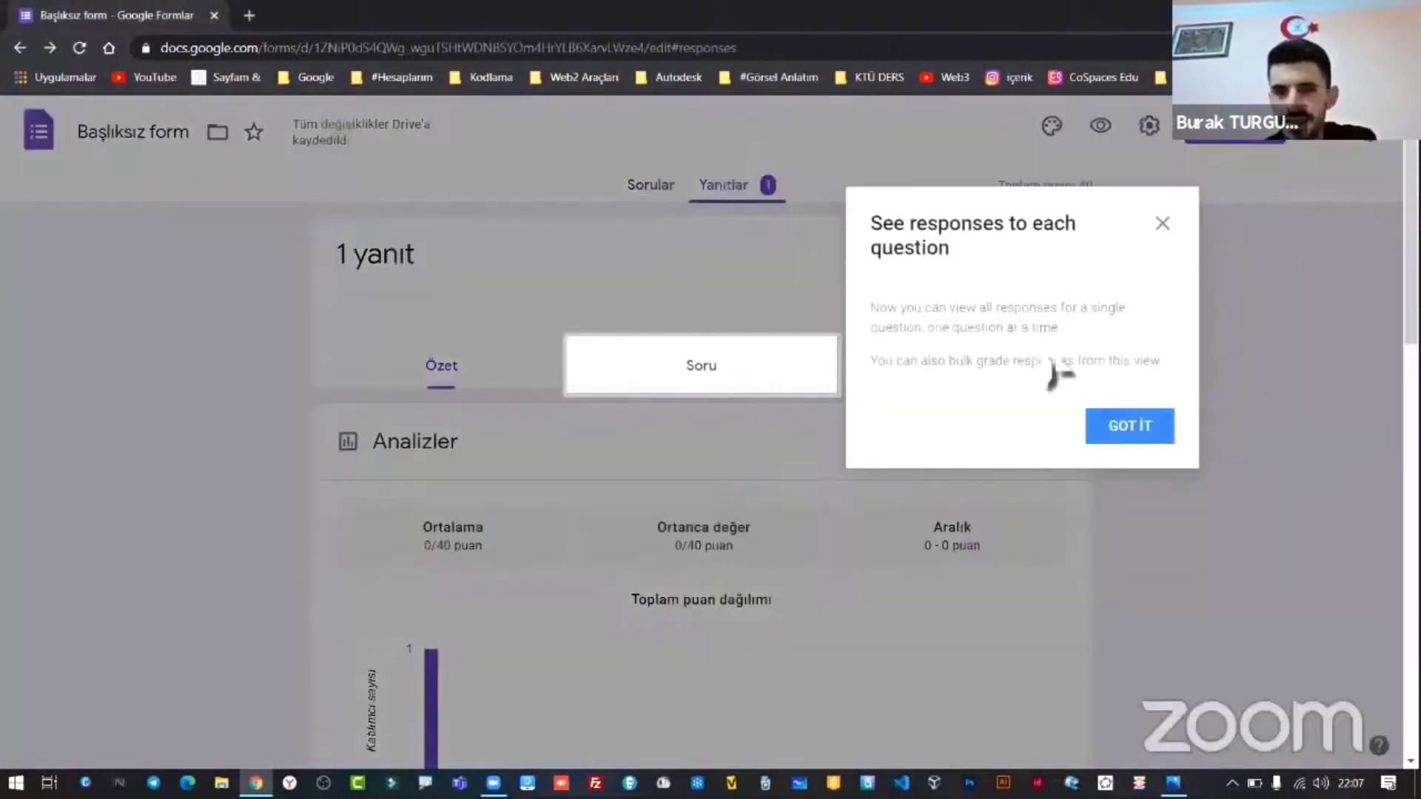
{"action": "left_click", "coordinate": [1130, 426]}
{"action": "scroll", "coordinate": [558, 514], "scroll_direction": "down", "scroll_amount": 4}
{"action": "scroll", "coordinate": [650, 343], "scroll_direction": "up", "scroll_amount": 4}
{"action": "left_click", "coordinate": [656, 207]}
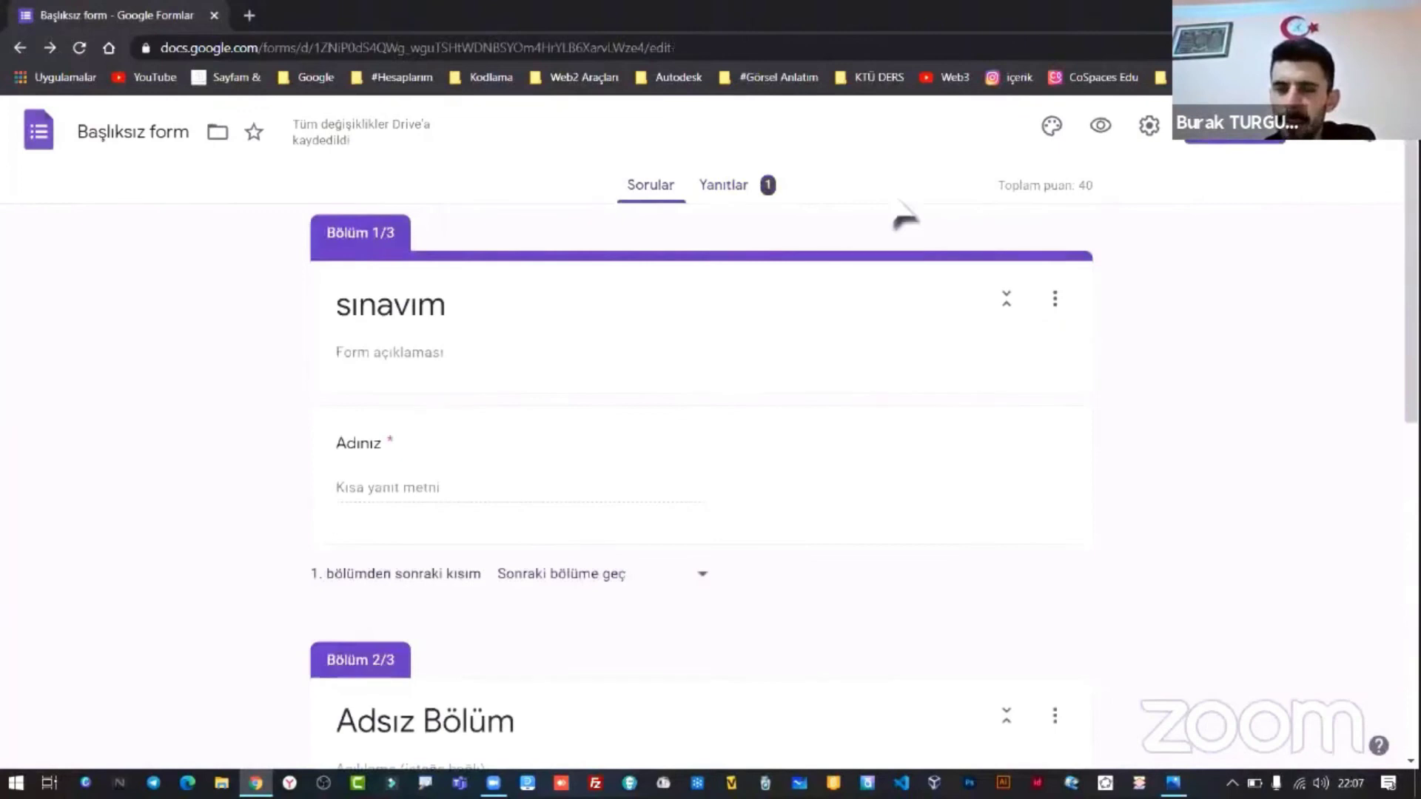
- Copy a shortened link to the form from the send options and close the dialog
{"action": "left_click", "coordinate": [1267, 145]}
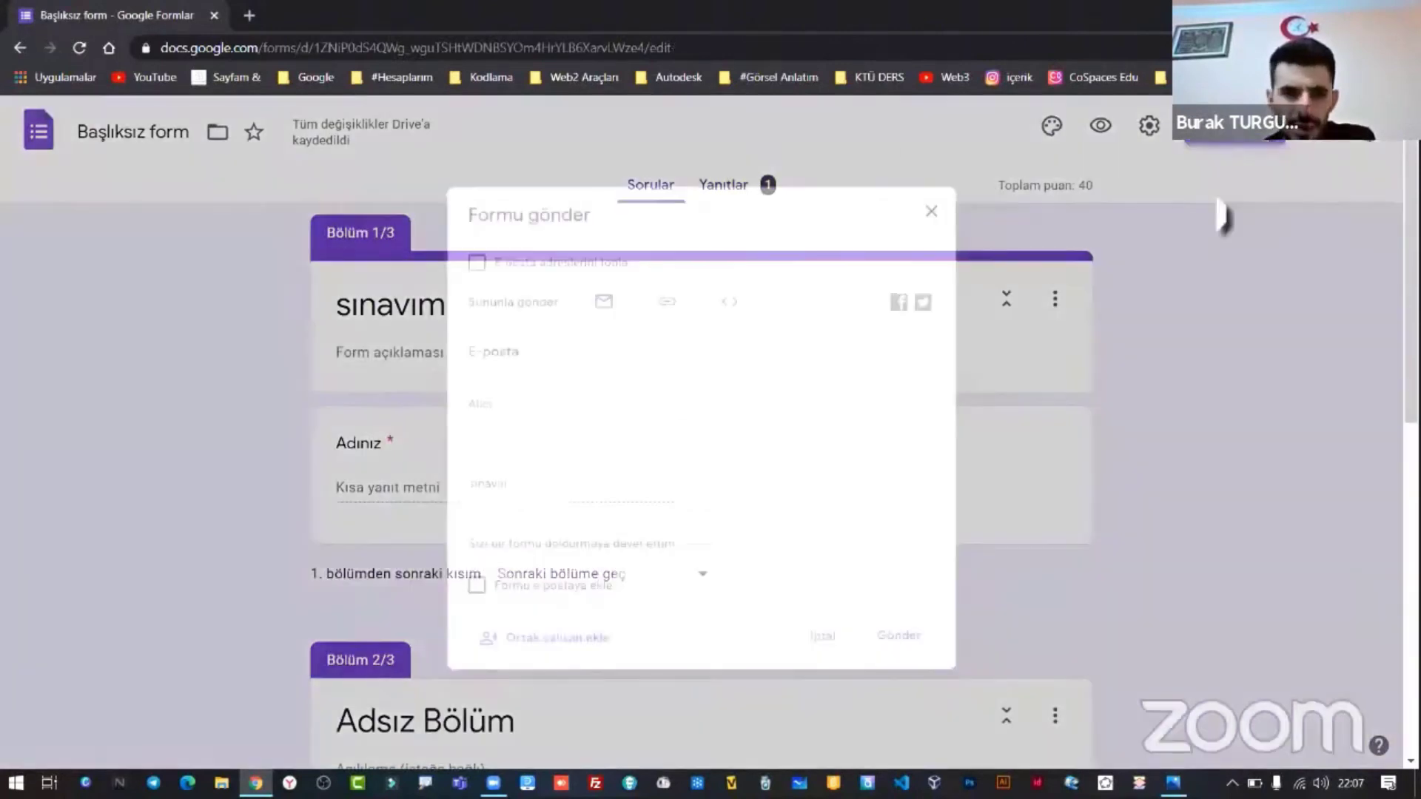
{"action": "left_click", "coordinate": [660, 278]}
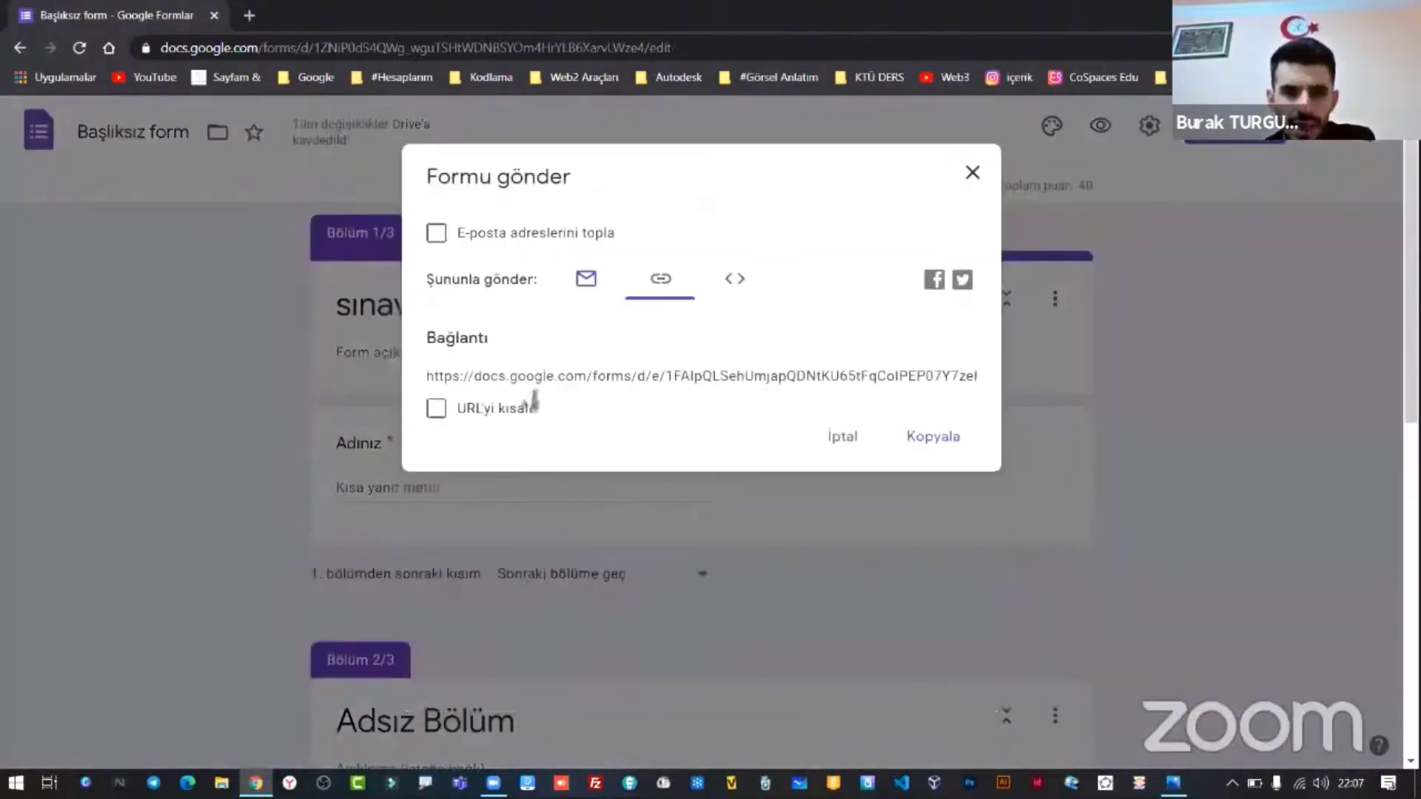
{"action": "left_click", "coordinate": [533, 405]}
{"action": "left_click", "coordinate": [930, 438]}
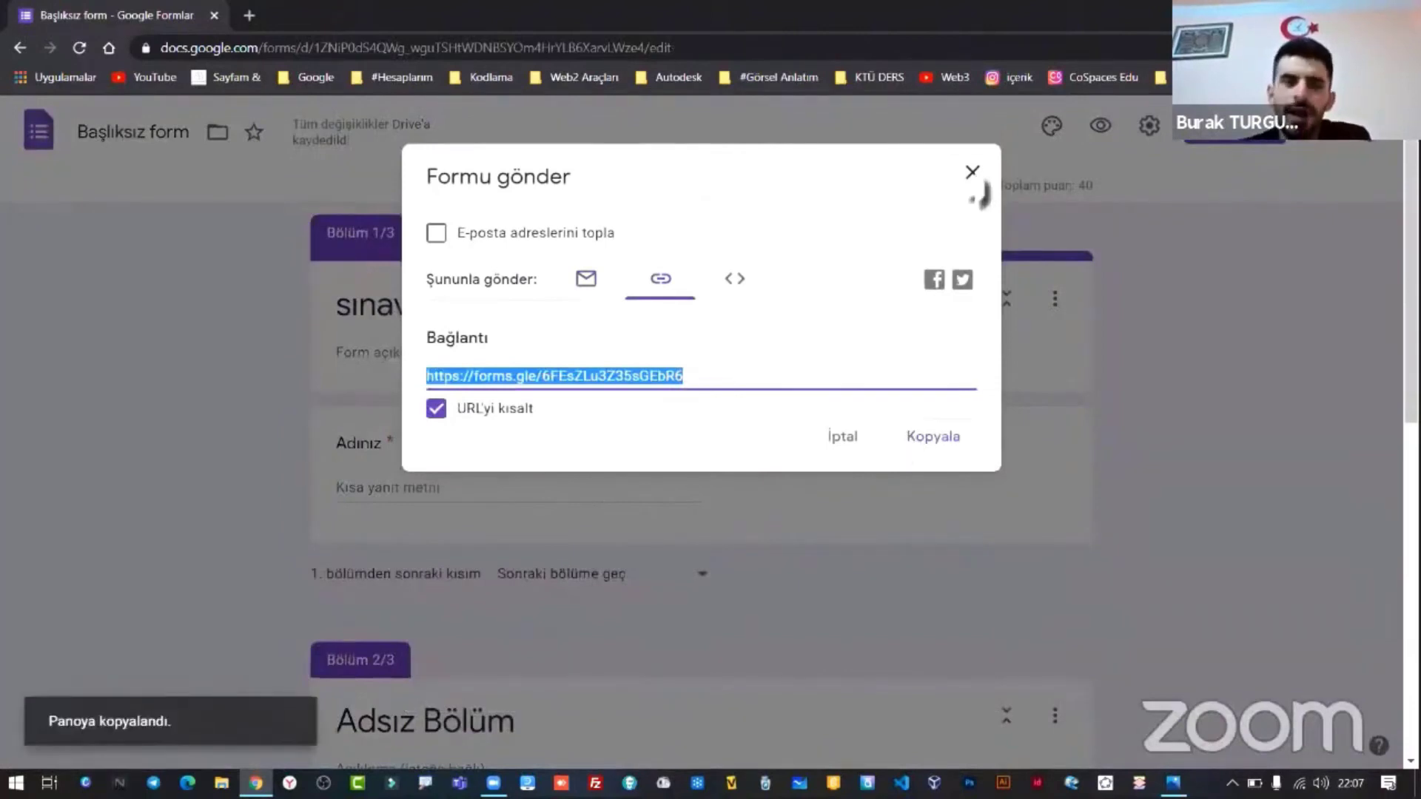
{"action": "left_click", "coordinate": [971, 185]}
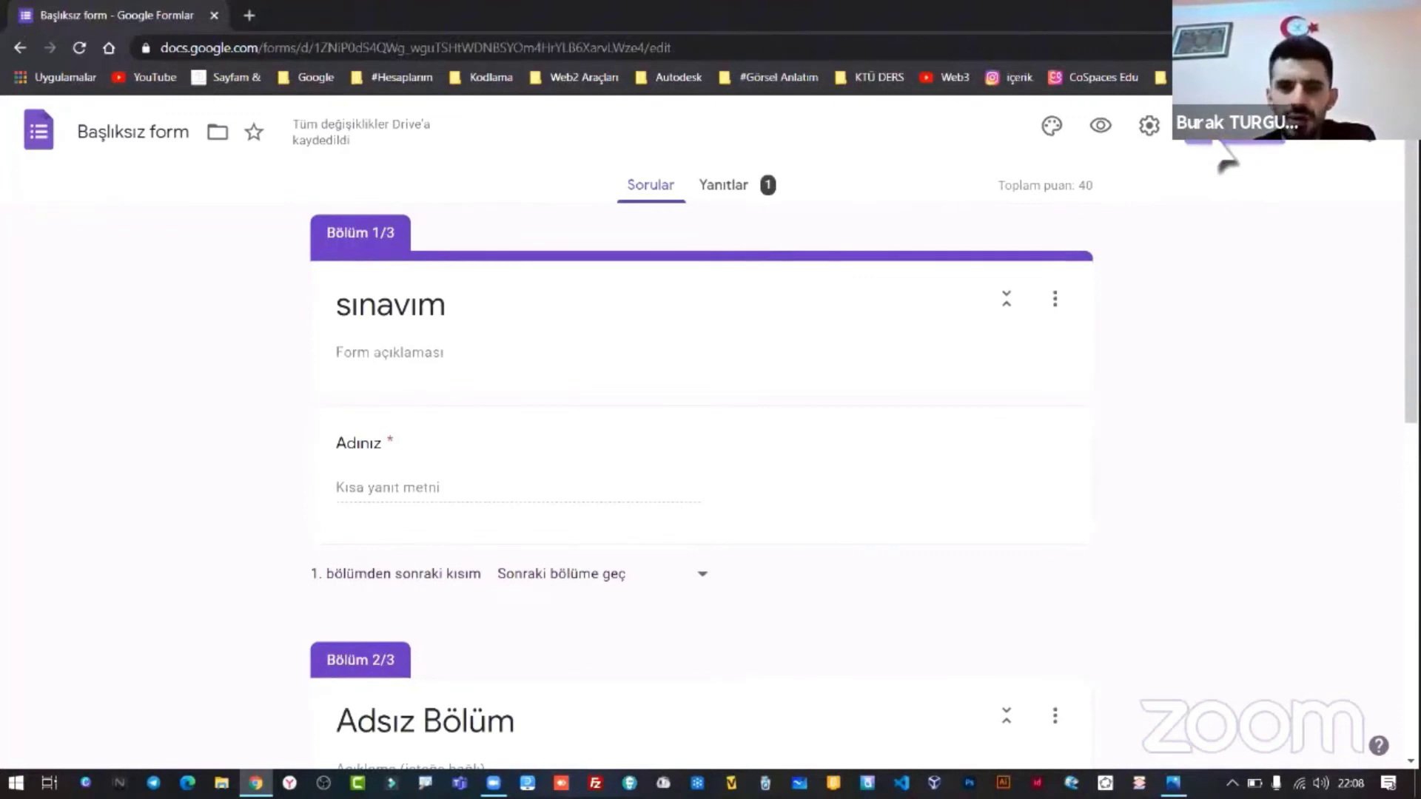
- Review the form's link-sharing options once more, close them and show the desktop
{"action": "left_click", "coordinate": [1223, 148]}
{"action": "left_click", "coordinate": [660, 279]}
{"action": "left_click", "coordinate": [971, 173]}
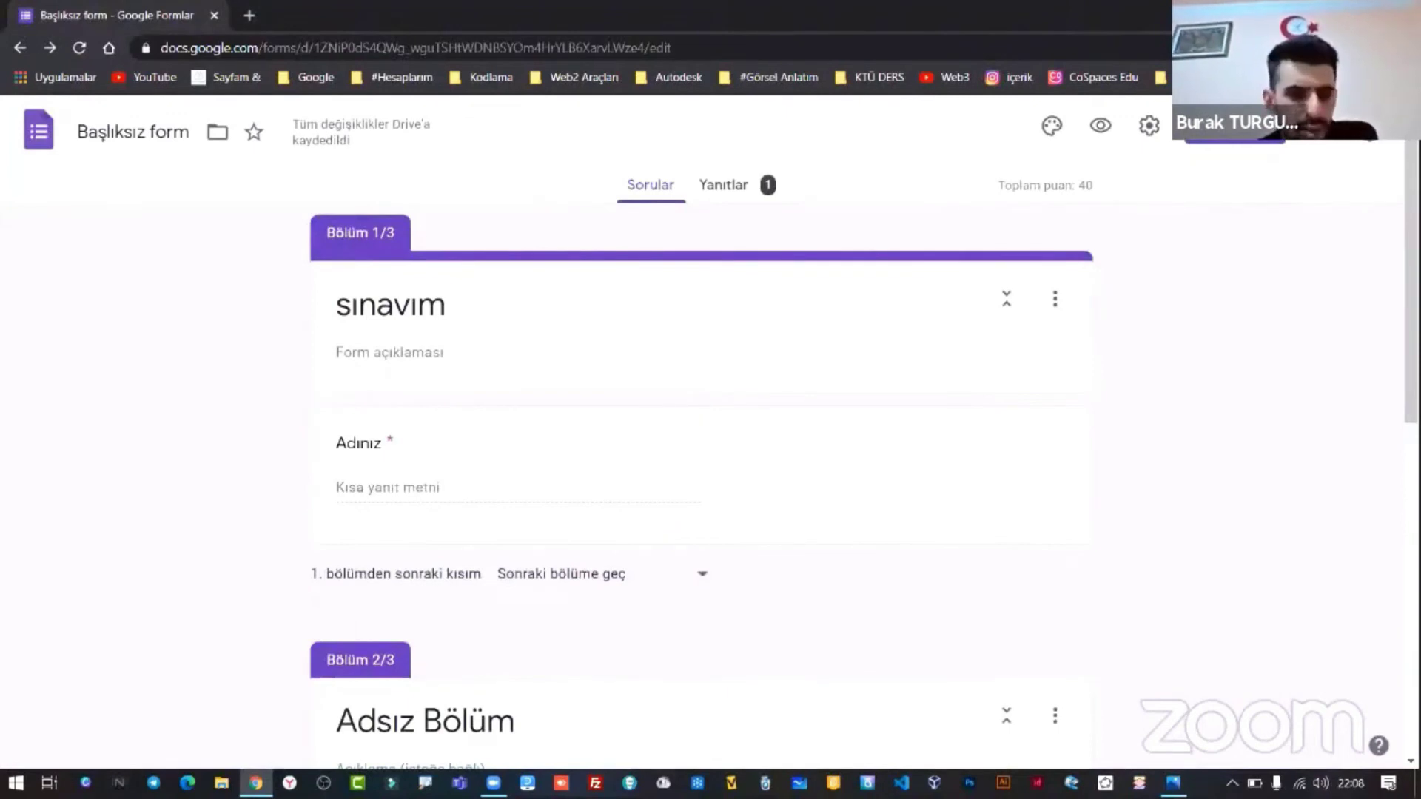
{"action": "key", "text": "super+d"}
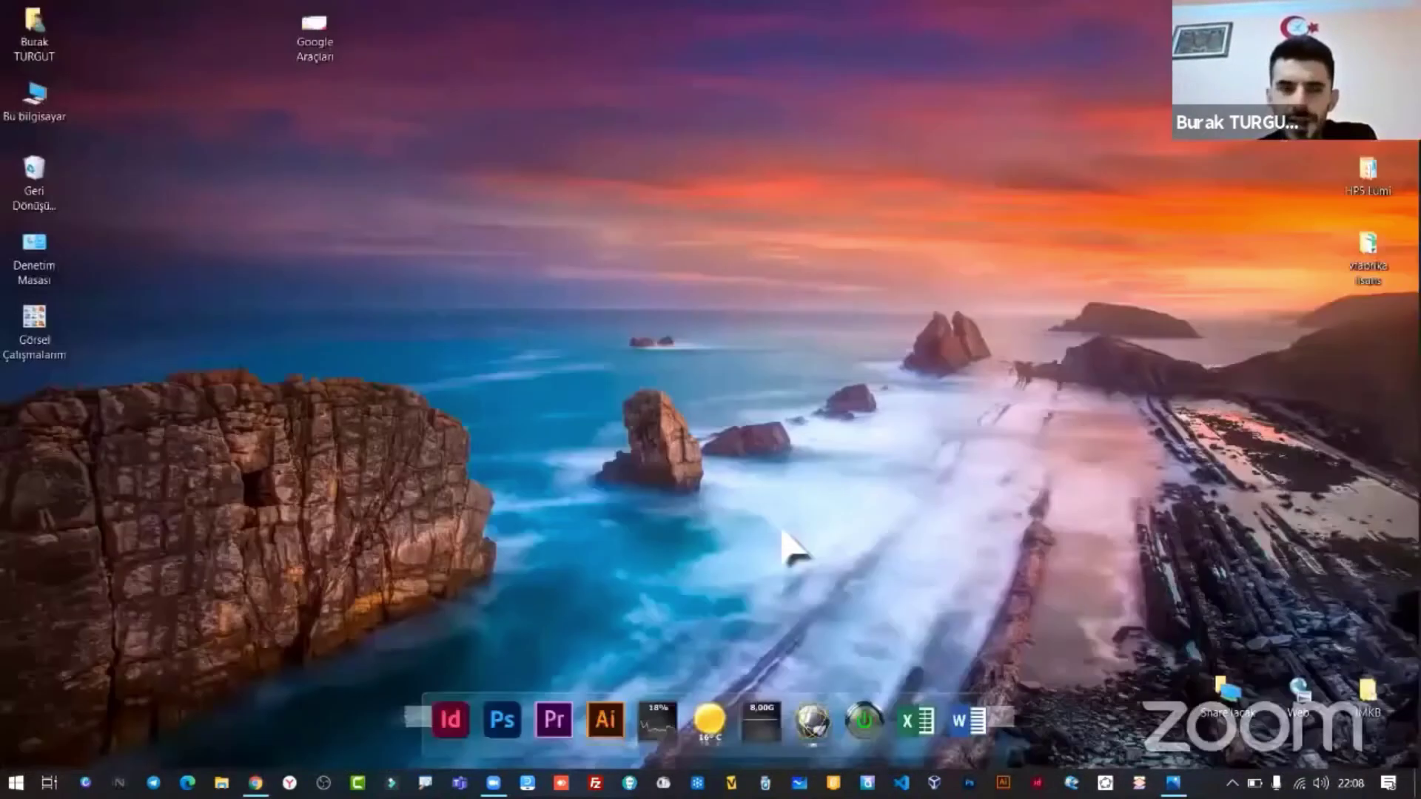
{"action": "key", "text": "super+d"}
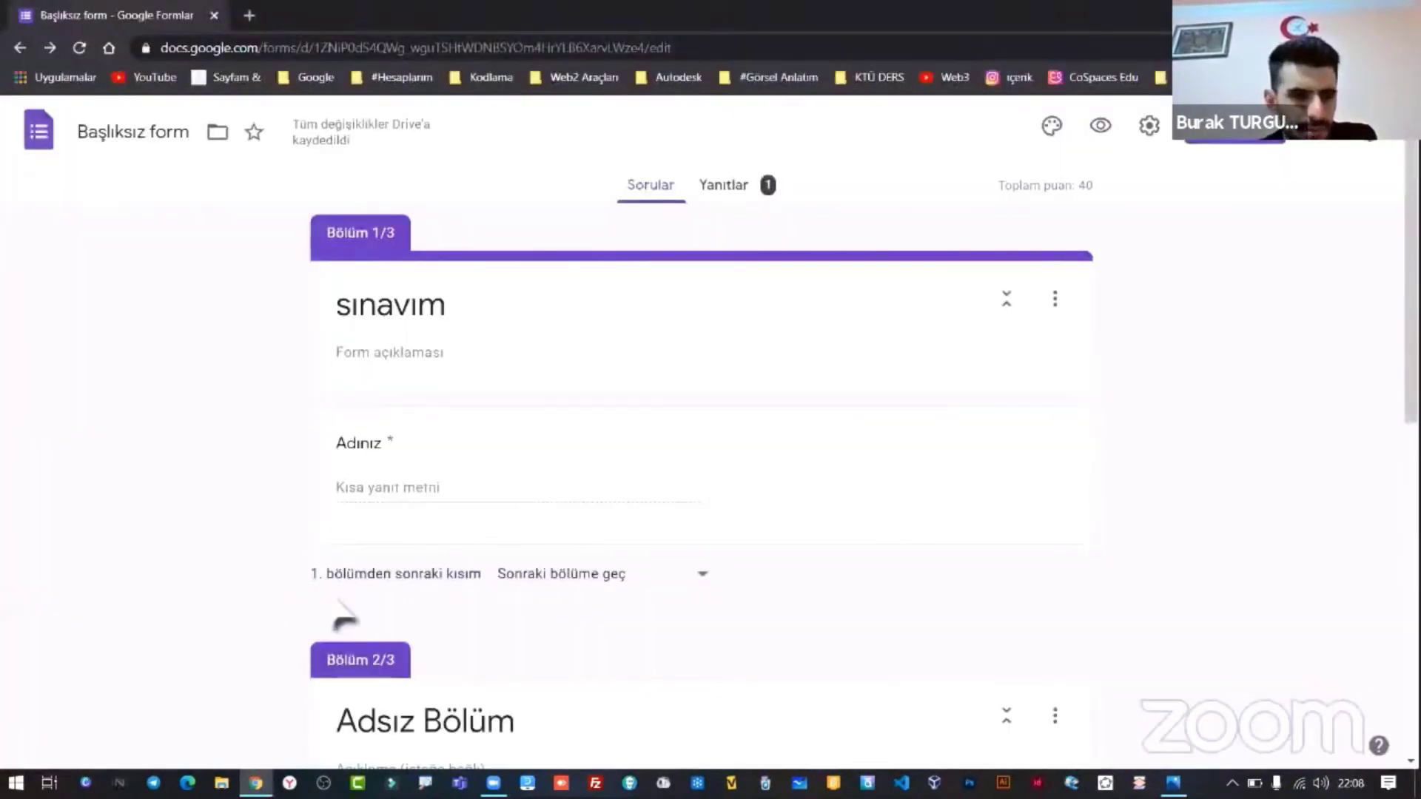
{"action": "key", "text": "super+d"}
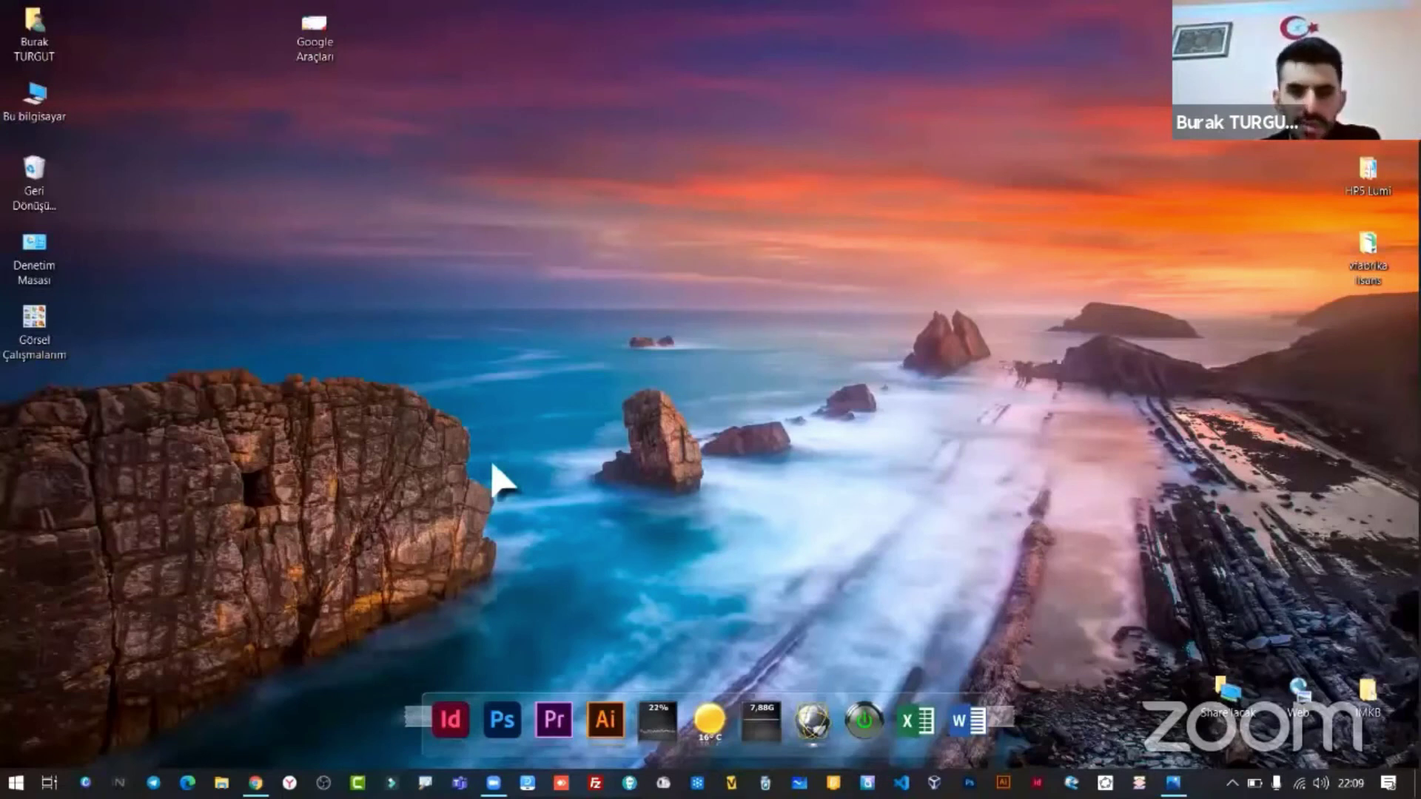
- Return to the form and examine its response summary, covering the score distribution, submitted names and answer charts for each question
{"action": "key", "text": "super+d"}
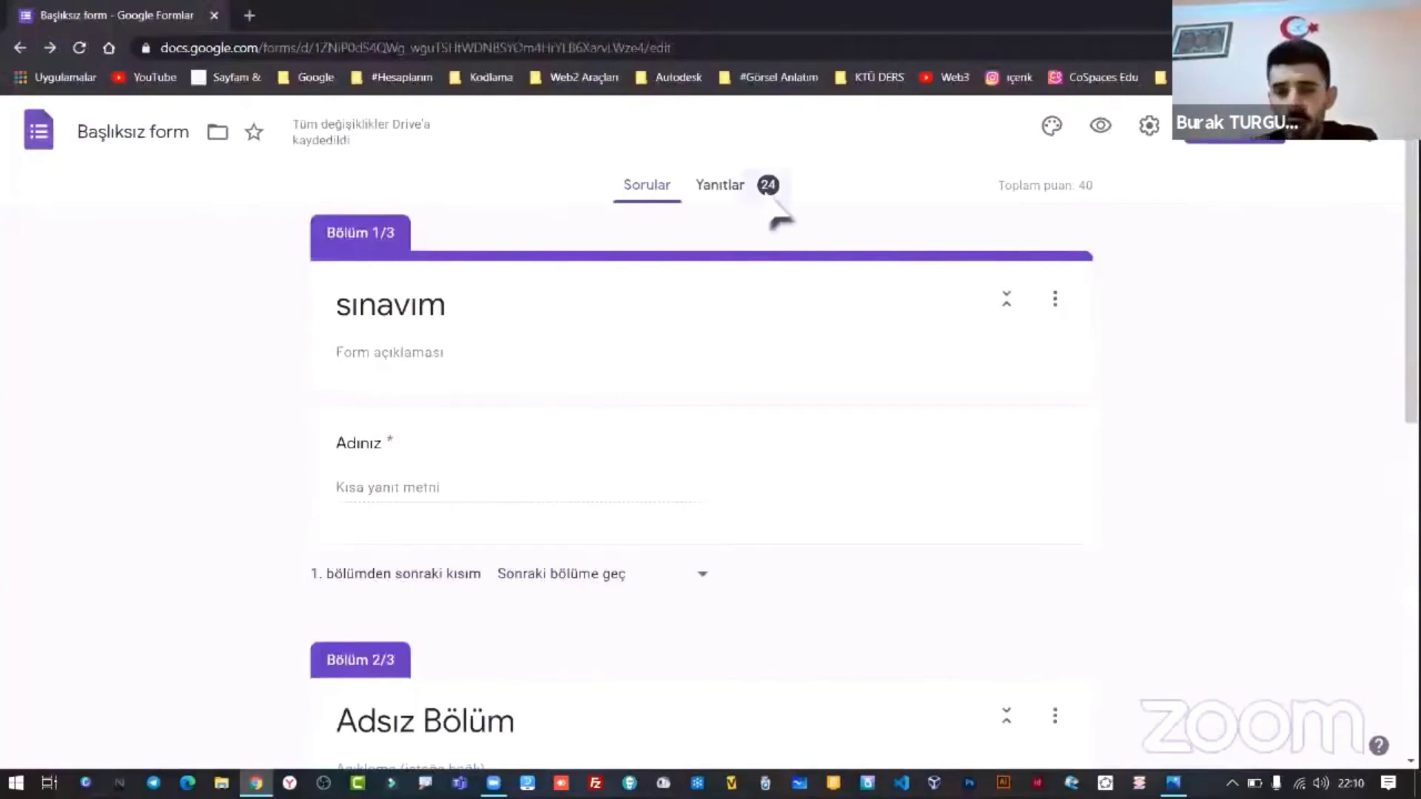
{"action": "left_click", "coordinate": [774, 203]}
{"action": "scroll", "coordinate": [412, 413], "scroll_direction": "down", "scroll_amount": 4}
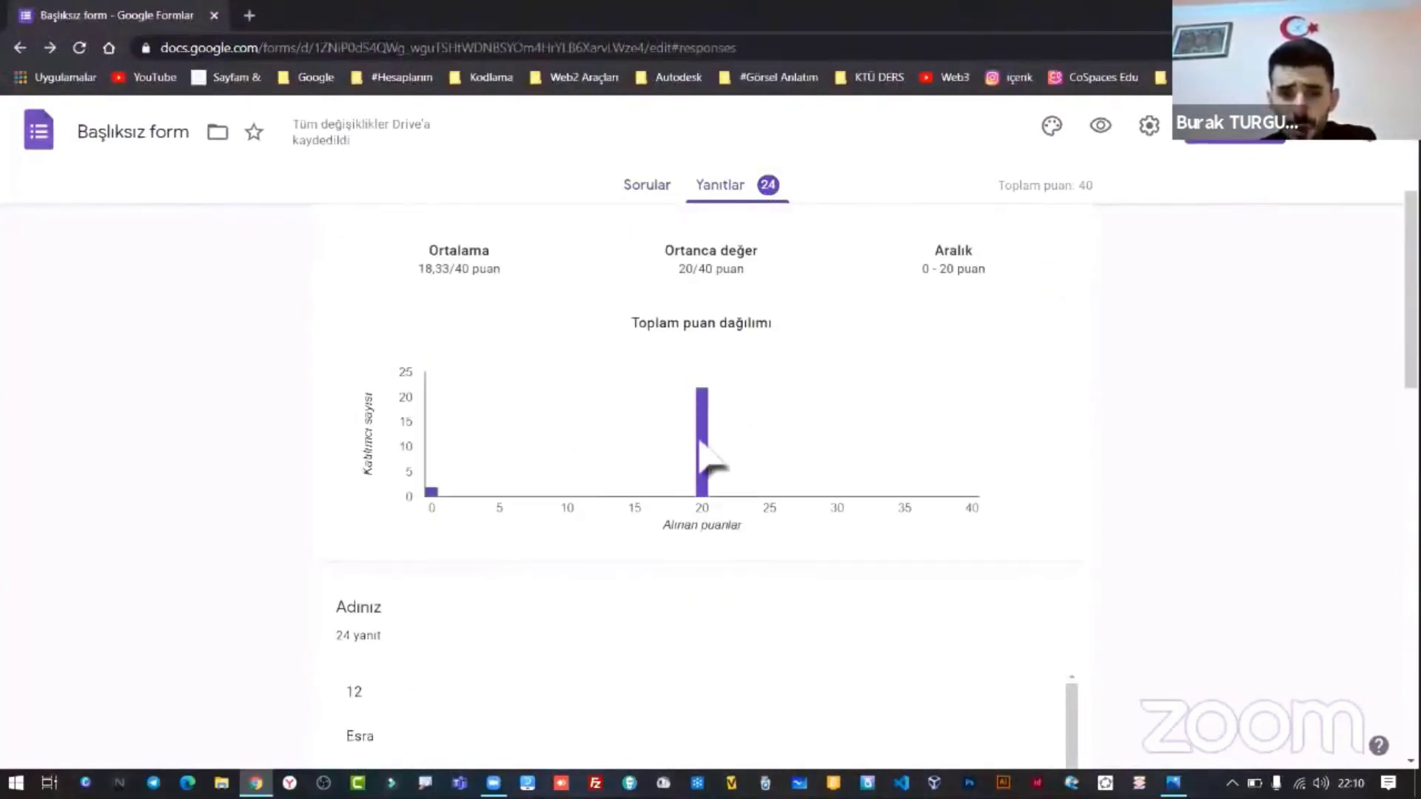
{"action": "scroll", "coordinate": [545, 372], "scroll_direction": "down", "scroll_amount": 5}
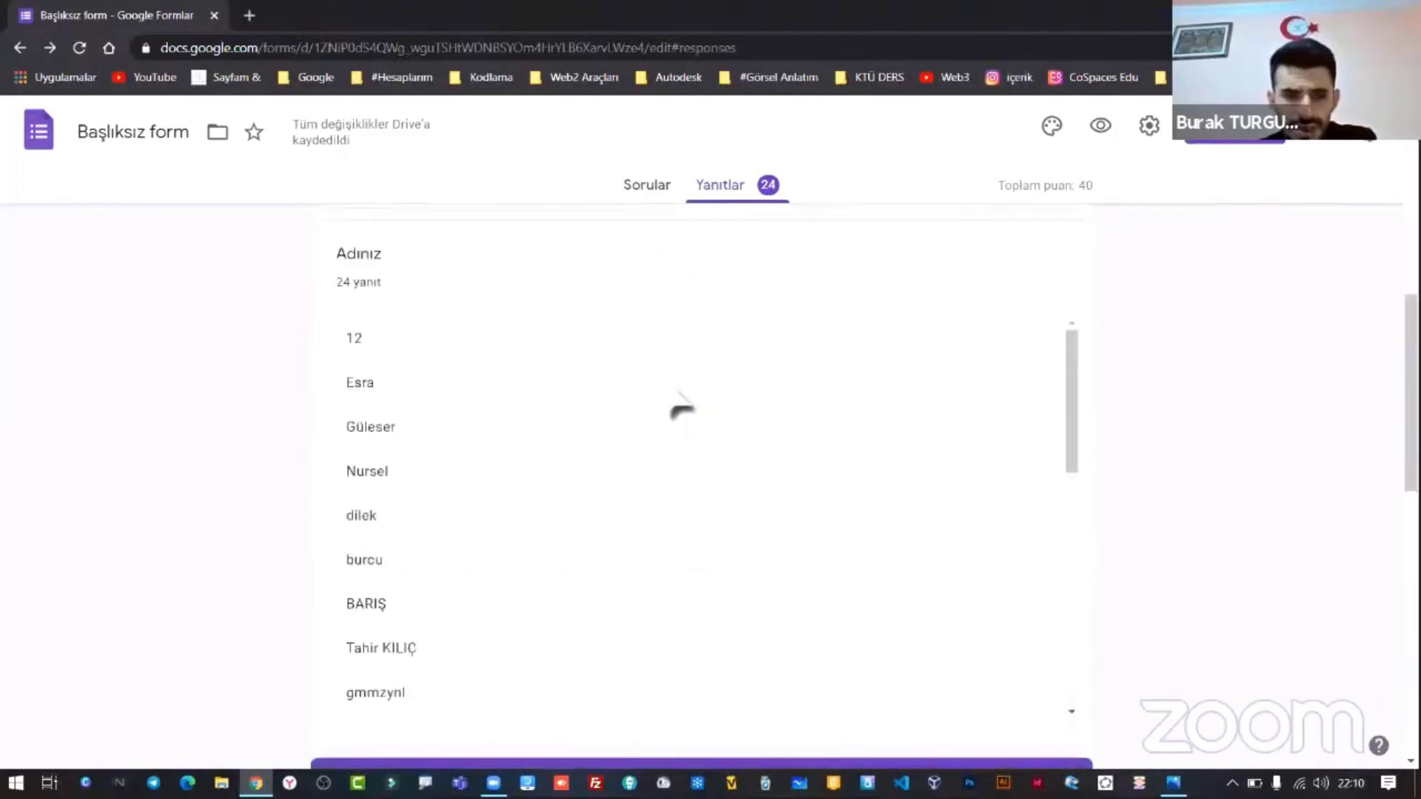
{"action": "scroll", "coordinate": [326, 286], "scroll_direction": "down", "scroll_amount": 8}
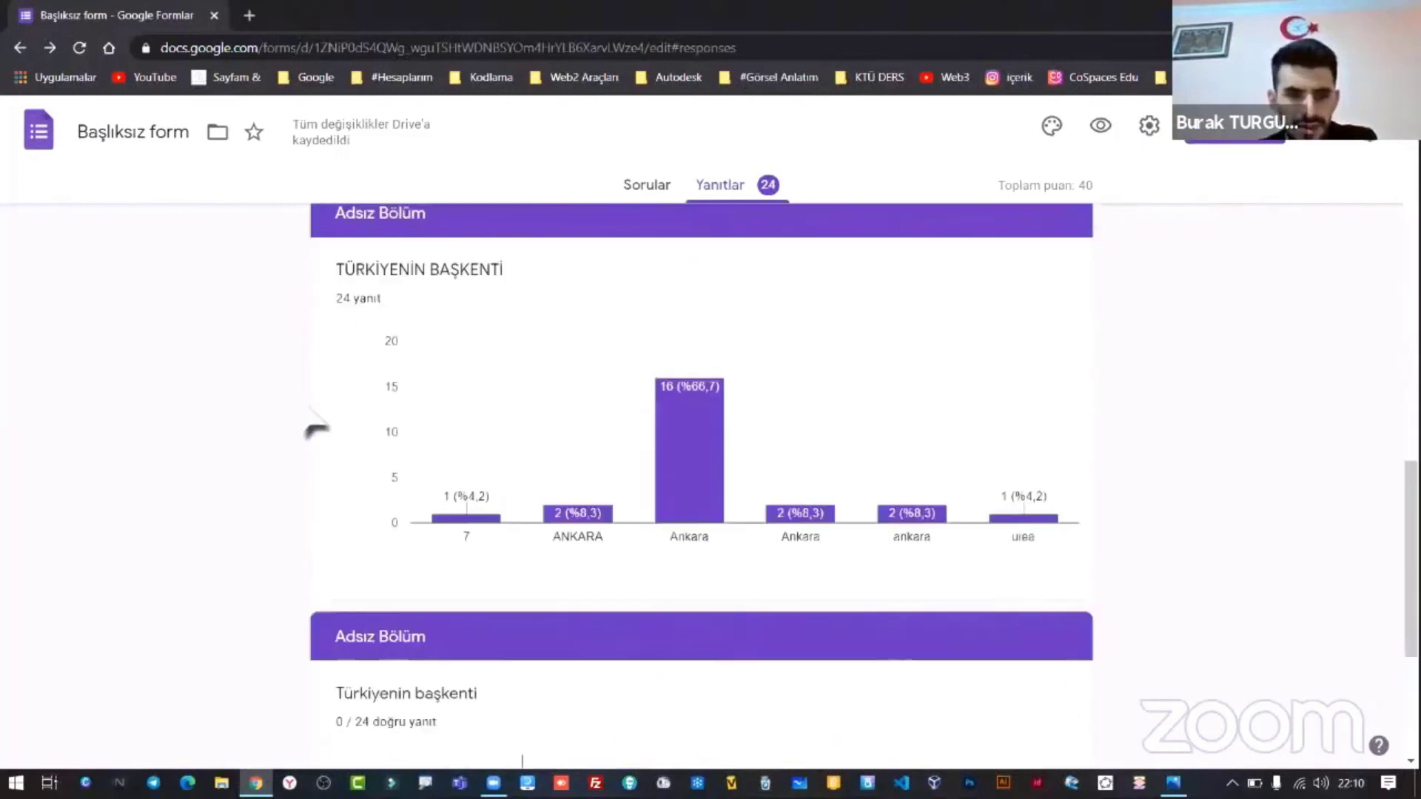
{"action": "mouse_move", "coordinate": [695, 470]}
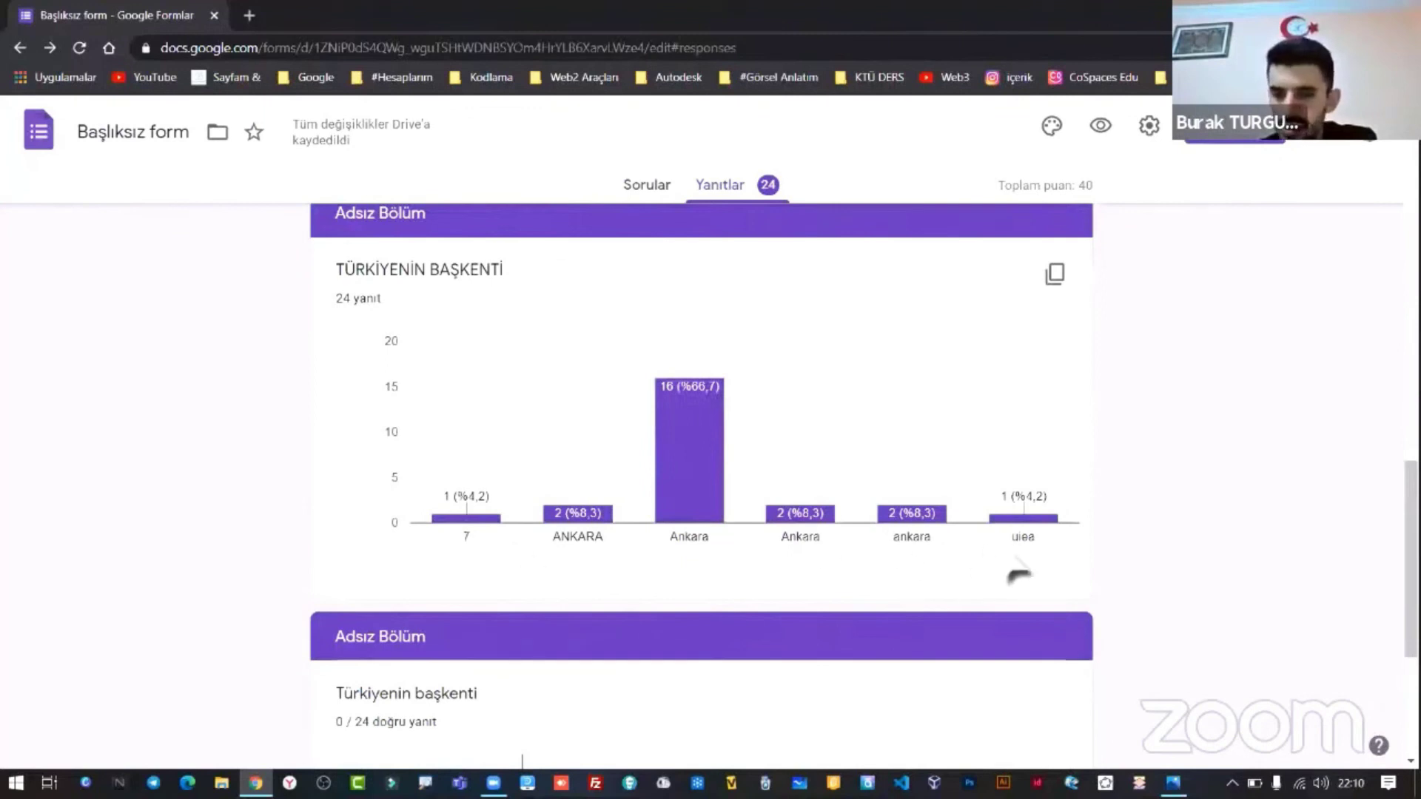
{"action": "scroll", "coordinate": [930, 542], "scroll_direction": "down", "scroll_amount": 4}
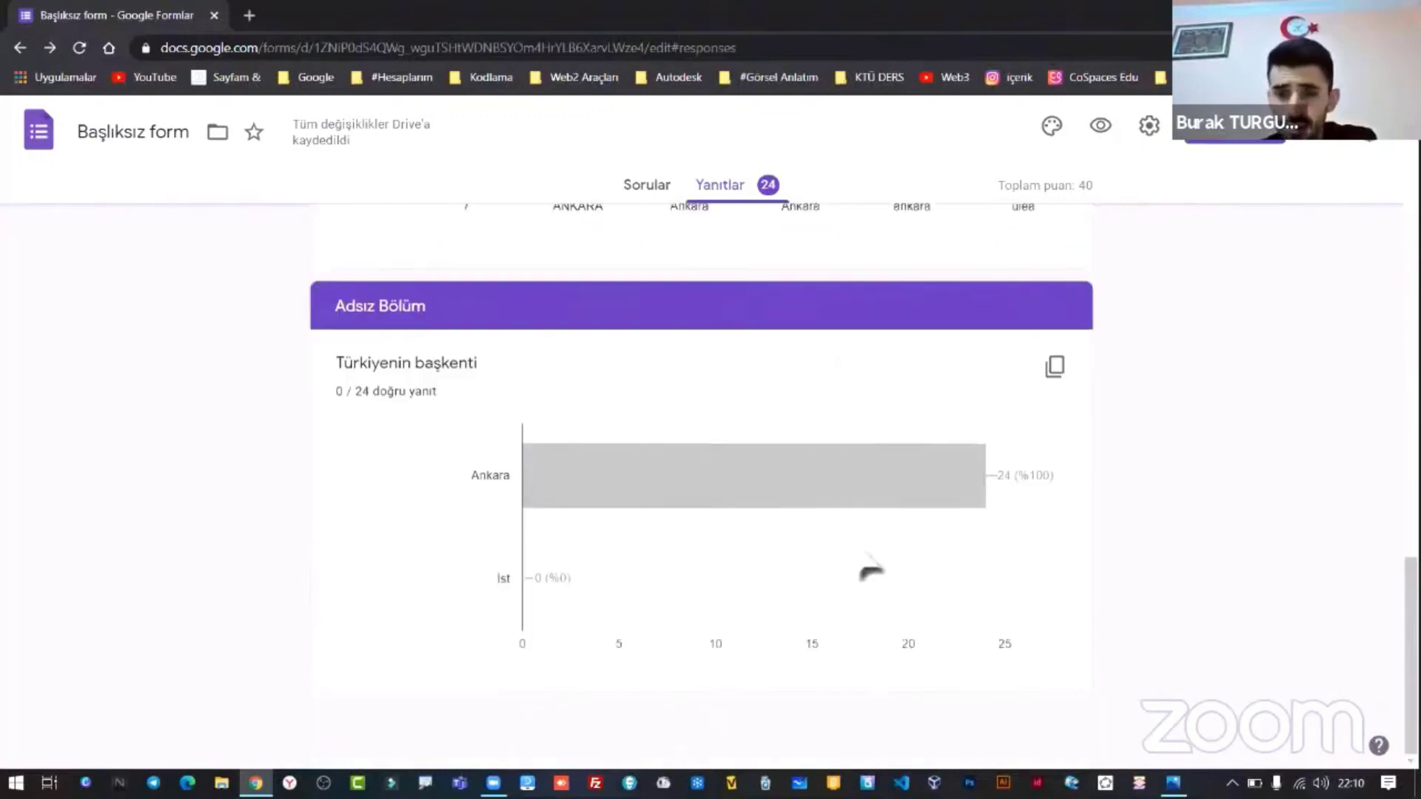
{"action": "scroll", "coordinate": [1006, 400], "scroll_direction": "up", "scroll_amount": 15}
{"action": "scroll", "coordinate": [1006, 399], "scroll_direction": "up", "scroll_amount": 1}
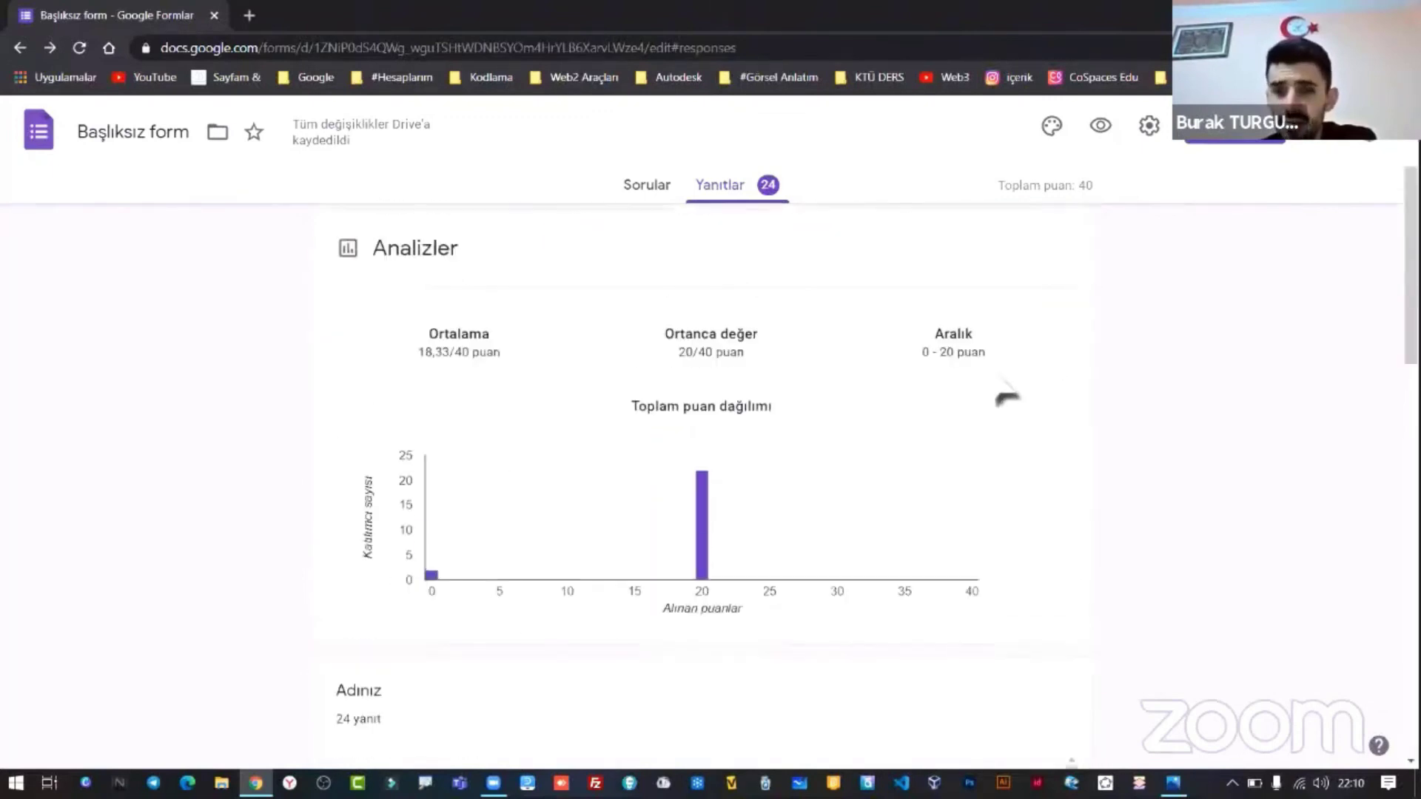
- Create a new spreadsheet named "Başlıksız form (Yanıtlar)" from the form's responses, look it over and close it
{"action": "scroll", "coordinate": [1005, 400], "scroll_direction": "up", "scroll_amount": 3}
{"action": "left_click", "coordinate": [1009, 250]}
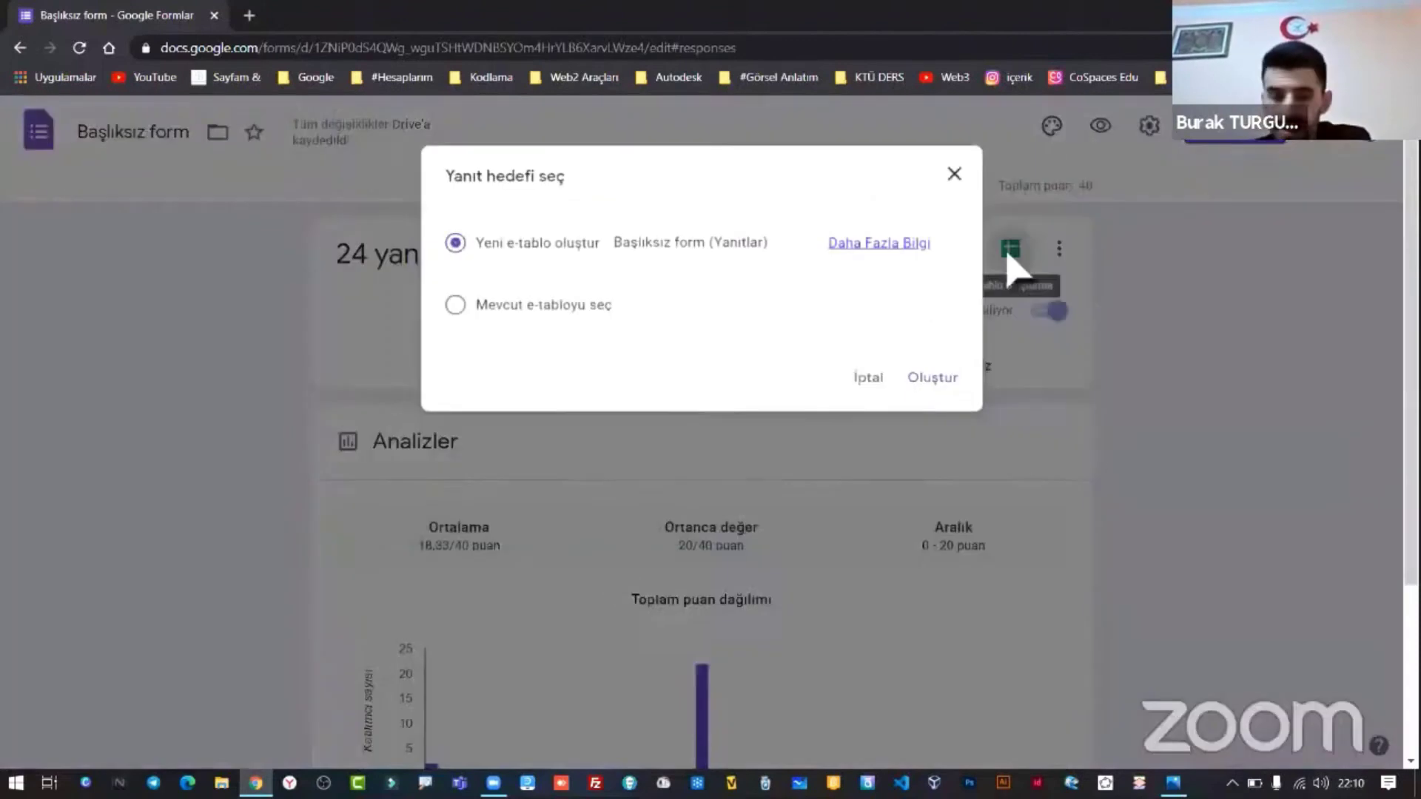
{"action": "left_click", "coordinate": [938, 386]}
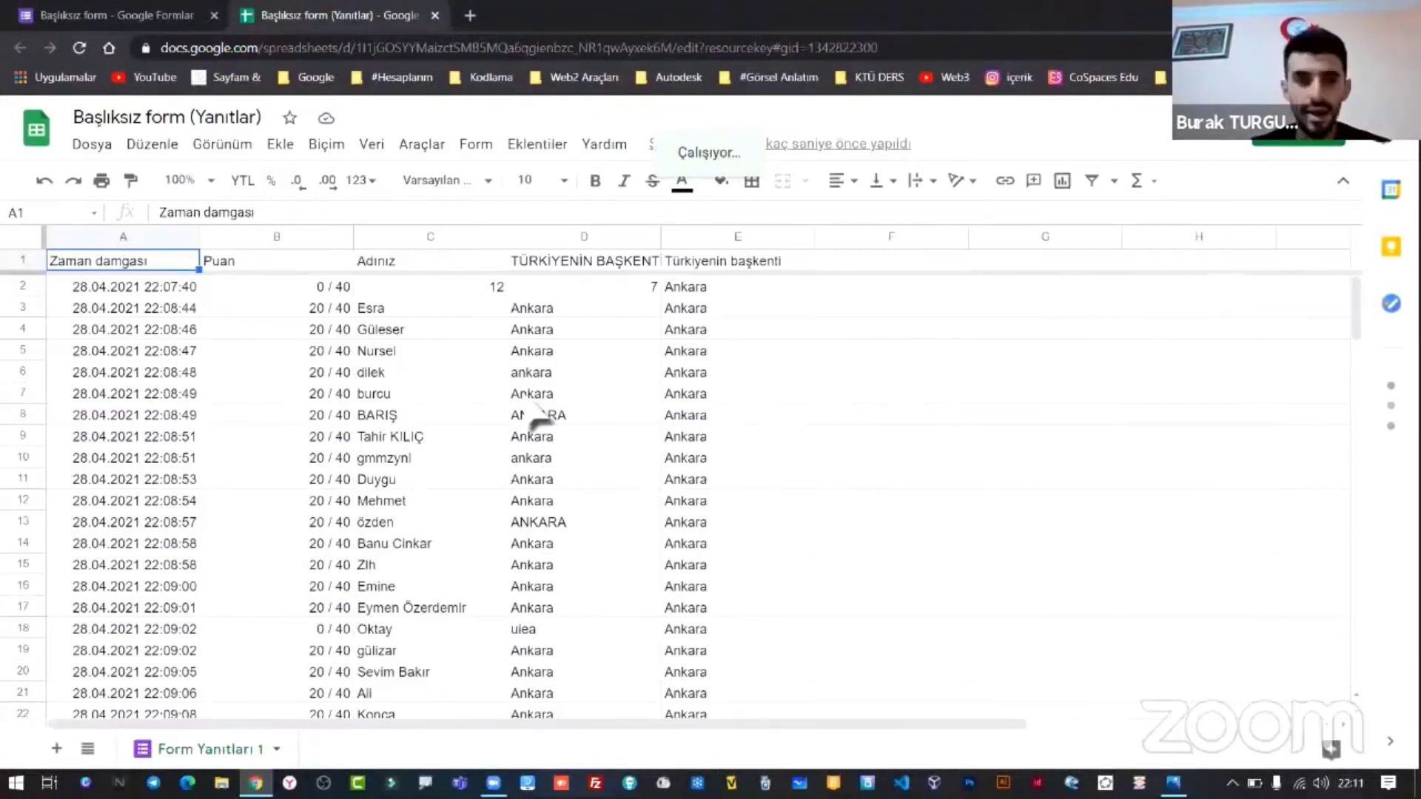
{"action": "left_click", "coordinate": [444, 293]}
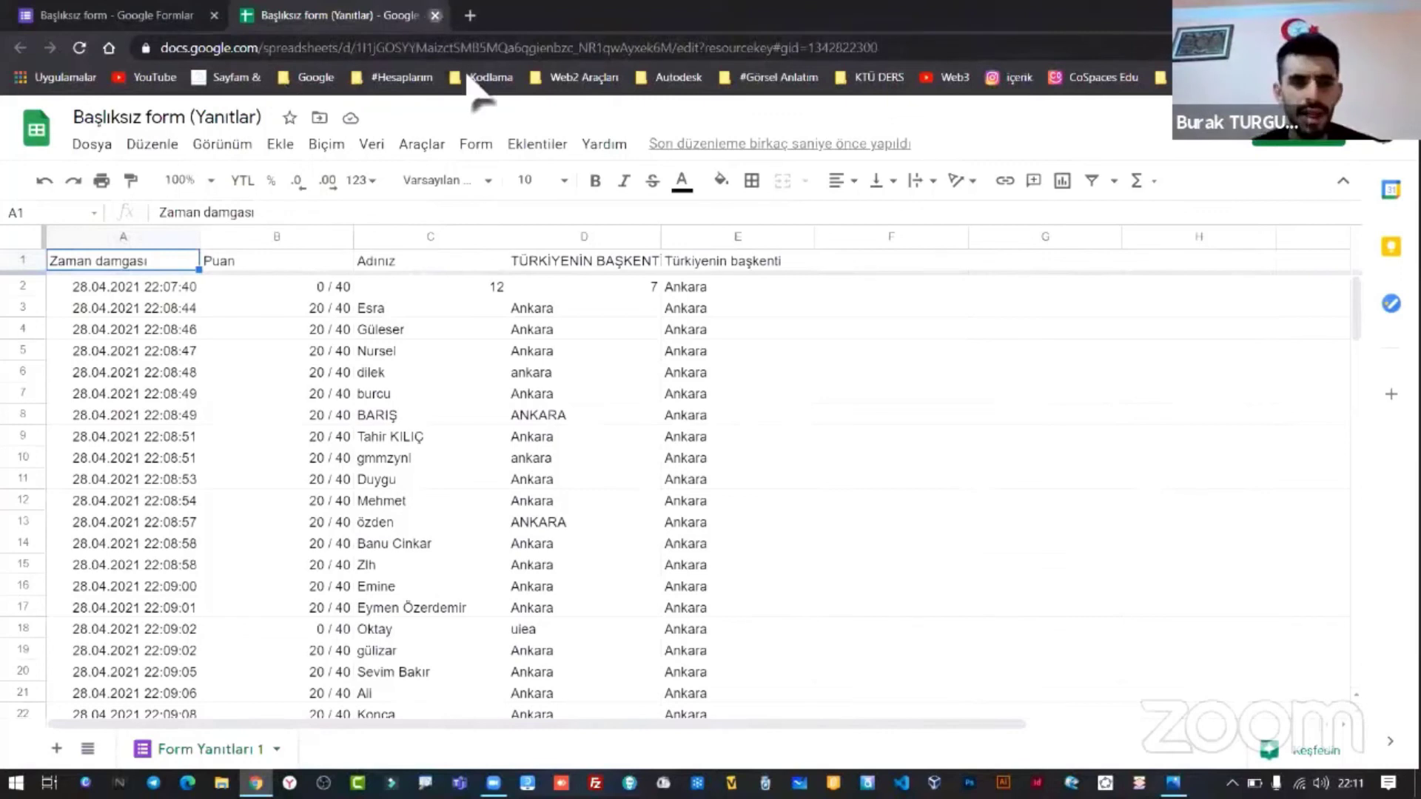
{"action": "key", "text": "ctrl+w"}
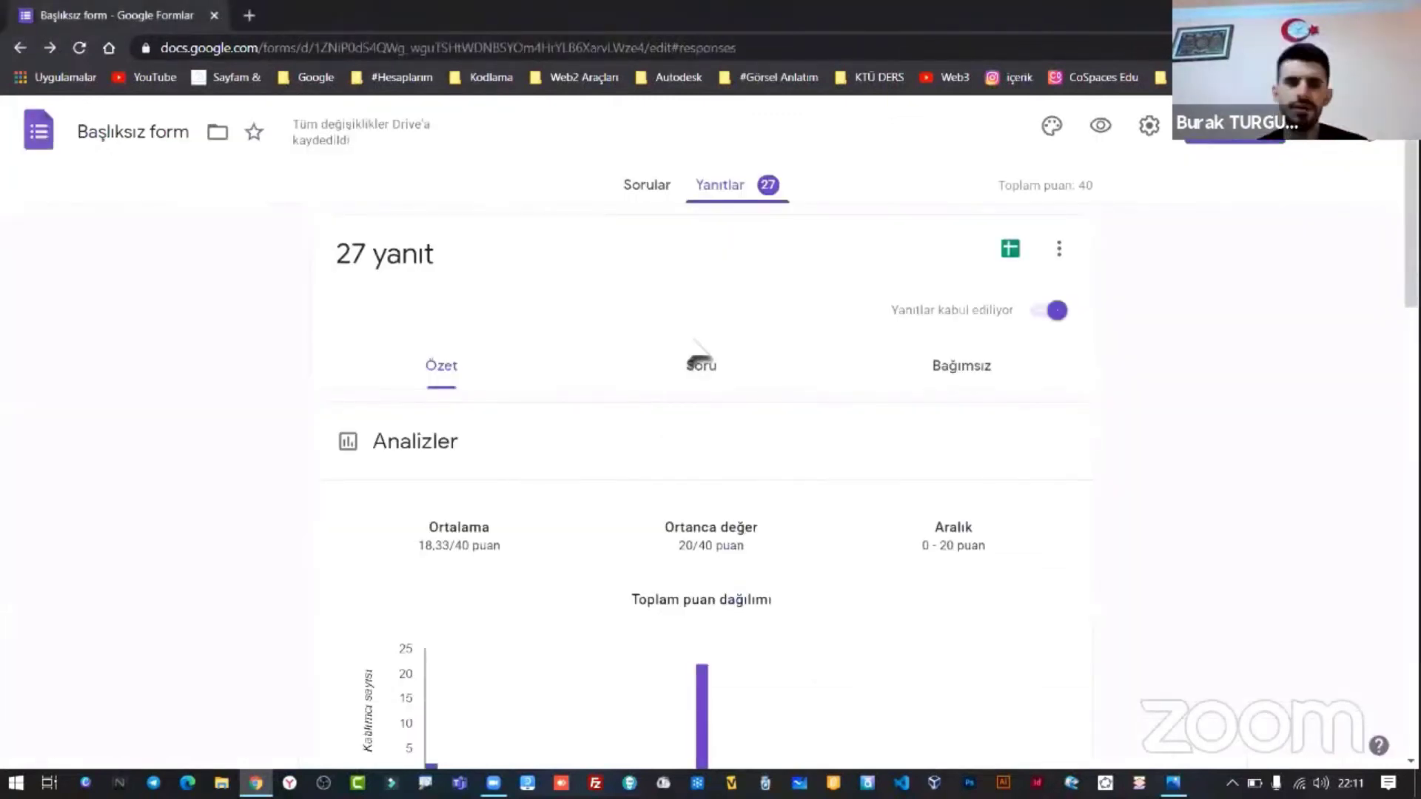
- Stop the form from accepting responses, re-enable them and return to the questions
{"action": "left_click", "coordinate": [1051, 309]}
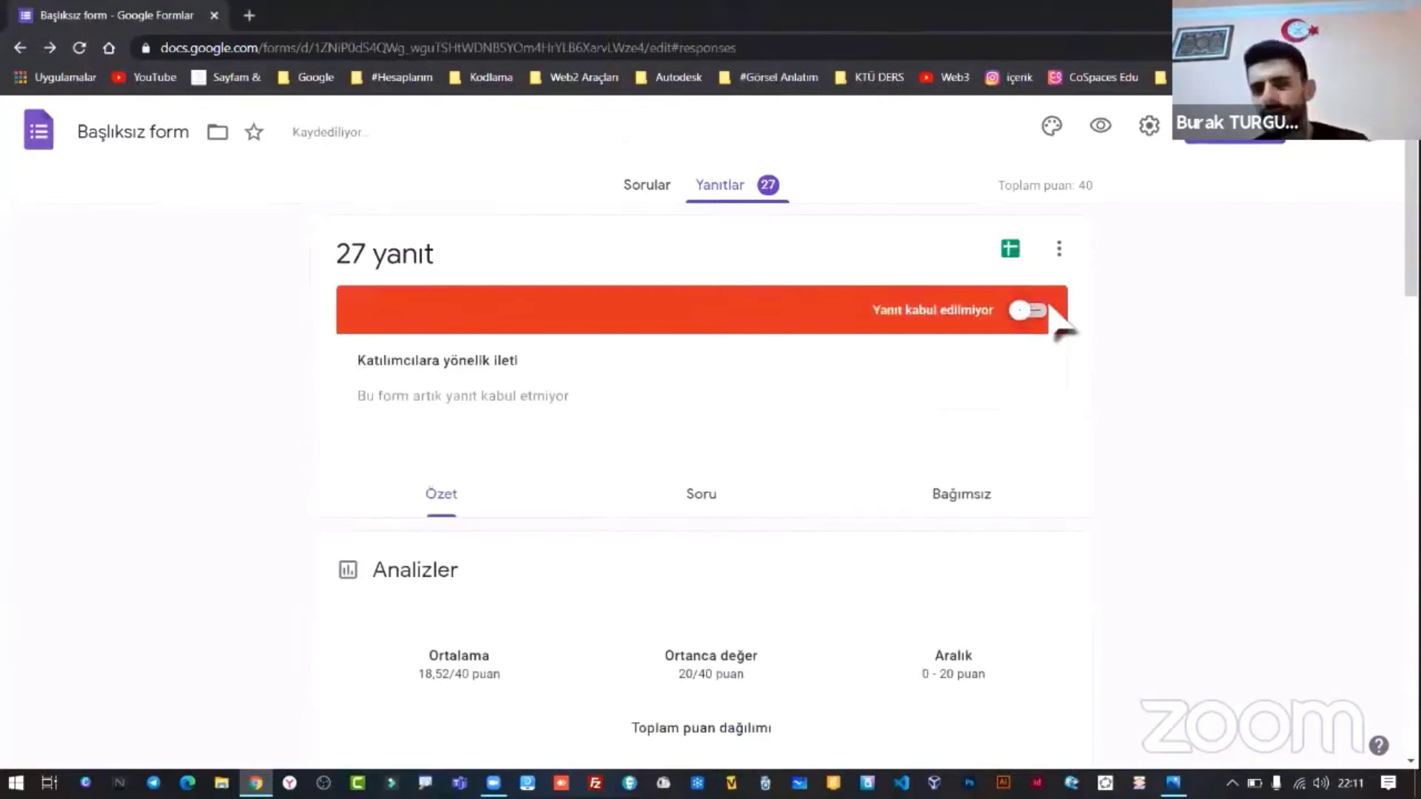
{"action": "left_click", "coordinate": [1051, 309]}
{"action": "left_click", "coordinate": [670, 190]}
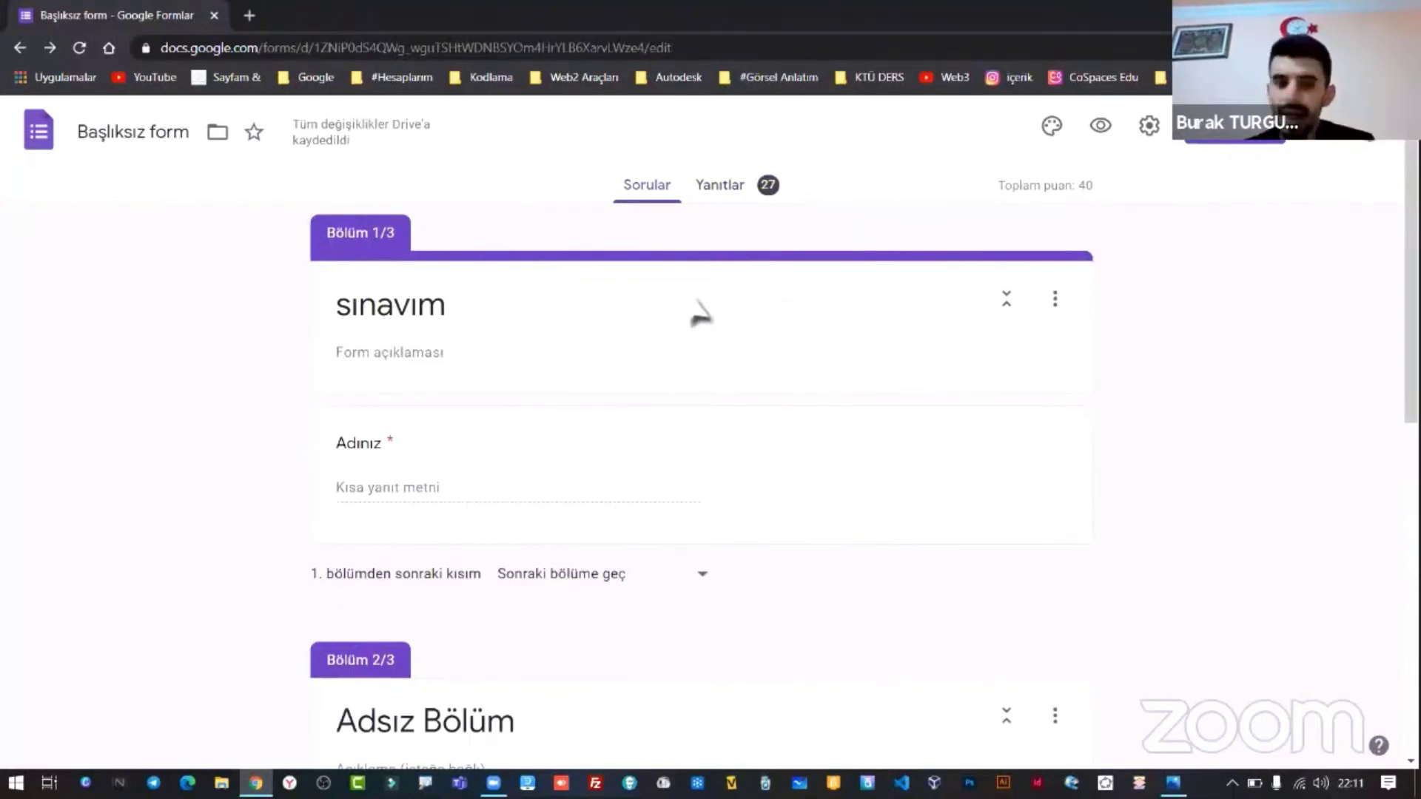
- Preview the printed version of the test form and cancel printing
{"action": "left_click", "coordinate": [506, 305]}
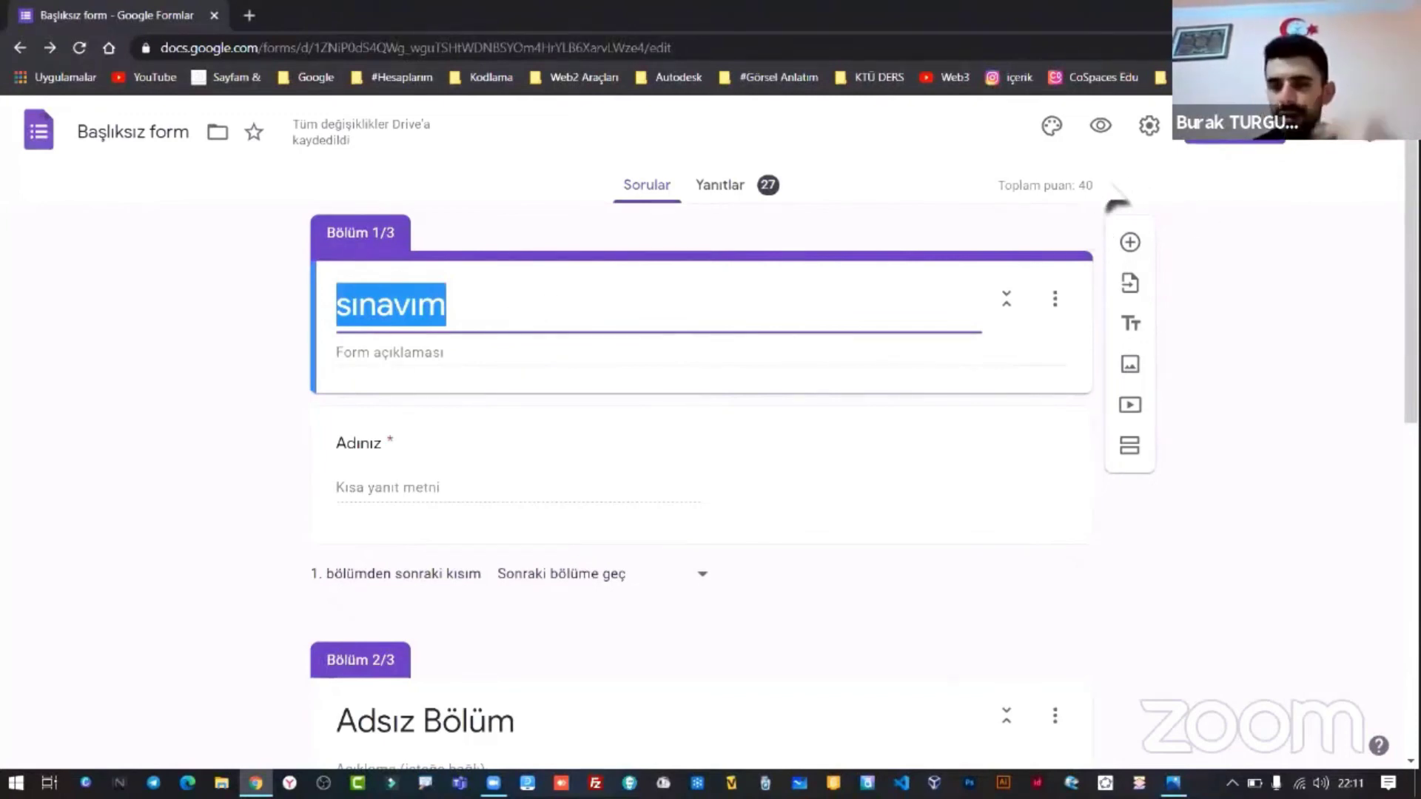
{"action": "left_click", "coordinate": [1316, 148]}
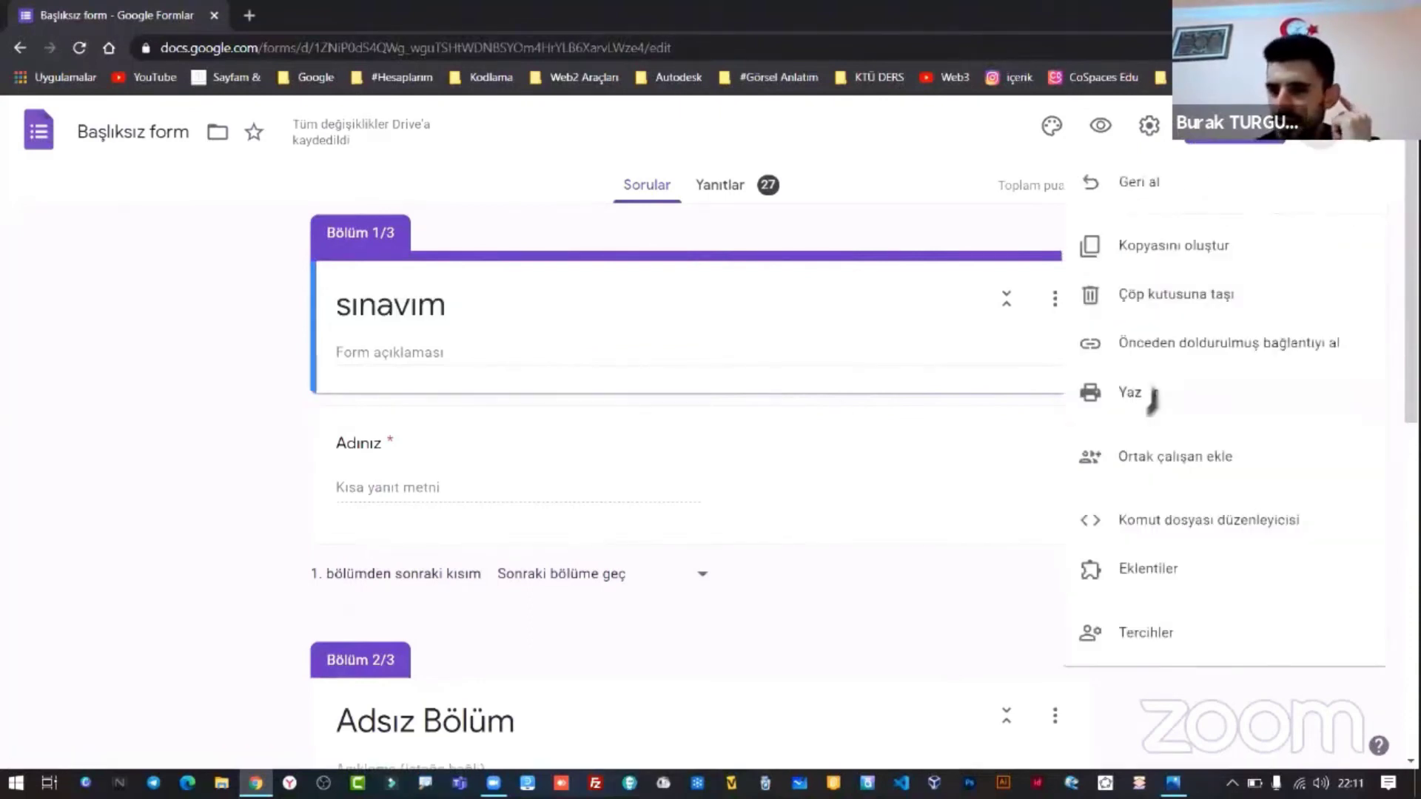
{"action": "left_click", "coordinate": [1193, 394]}
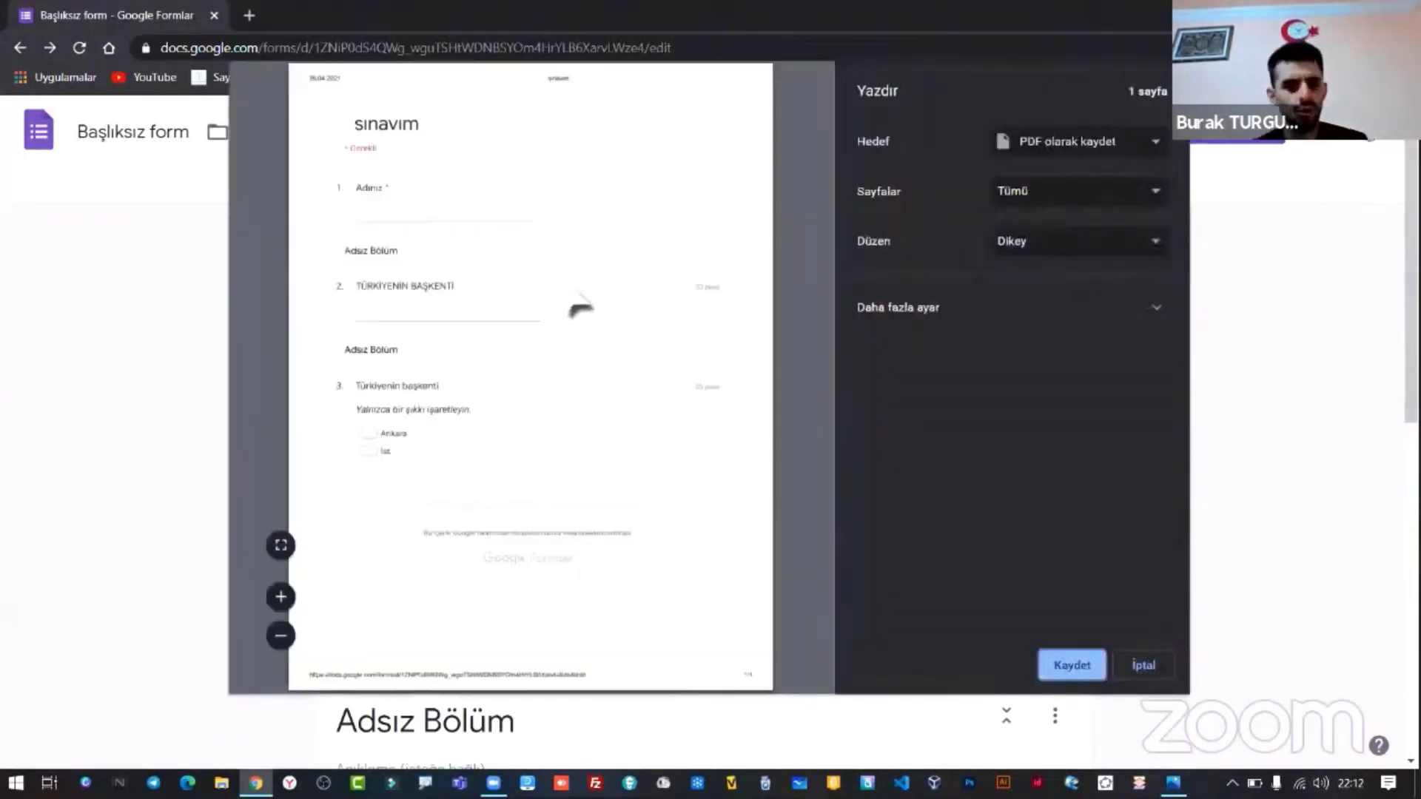
{"action": "key", "text": "Escape"}
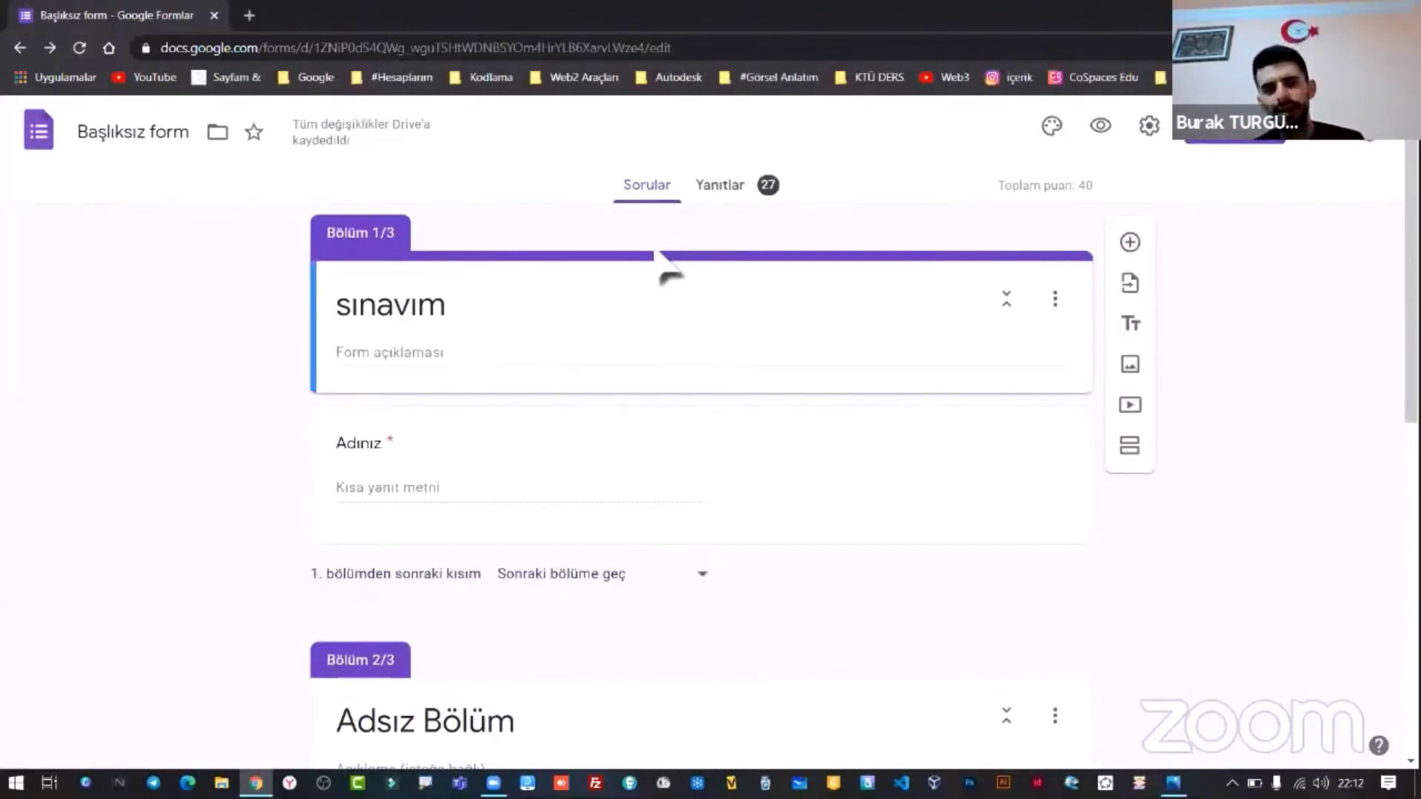
- Stop the form from accepting responses and delete all of its collected responses
{"action": "left_click", "coordinate": [728, 189]}
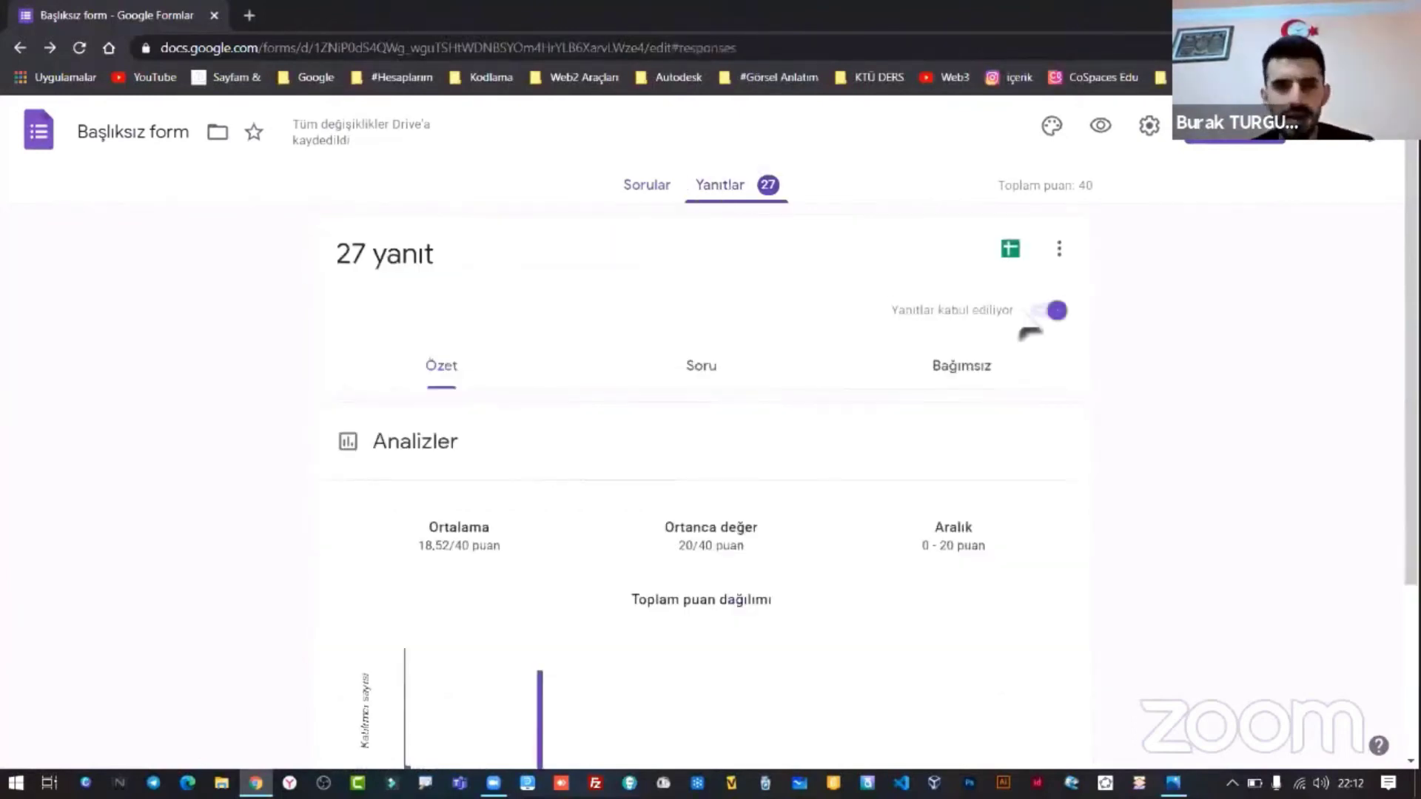
{"action": "left_click", "coordinate": [1055, 313]}
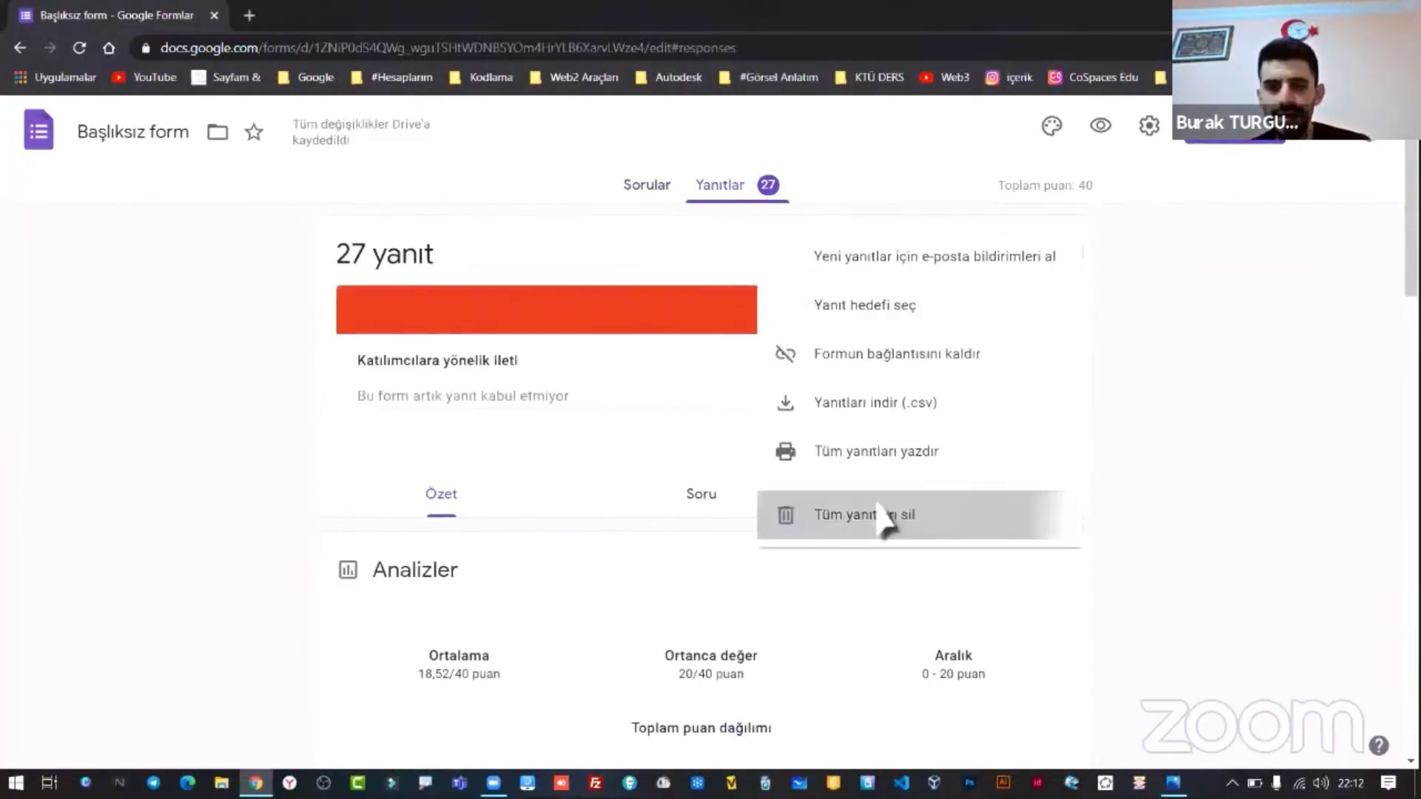
{"action": "left_click", "coordinate": [886, 515]}
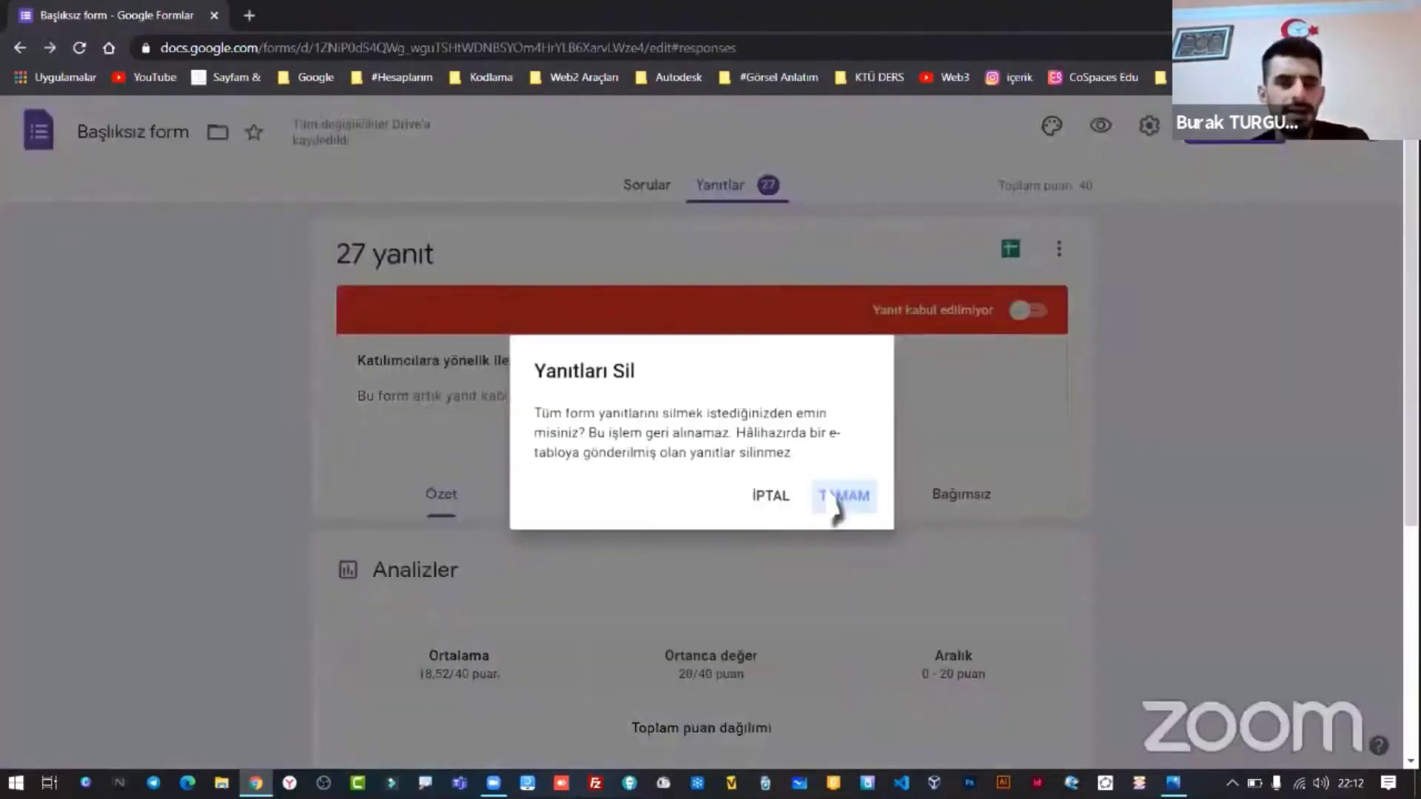
{"action": "left_click", "coordinate": [836, 511]}
- Close the form and load google.com in a new browser tab
{"action": "left_click", "coordinate": [249, 15]}
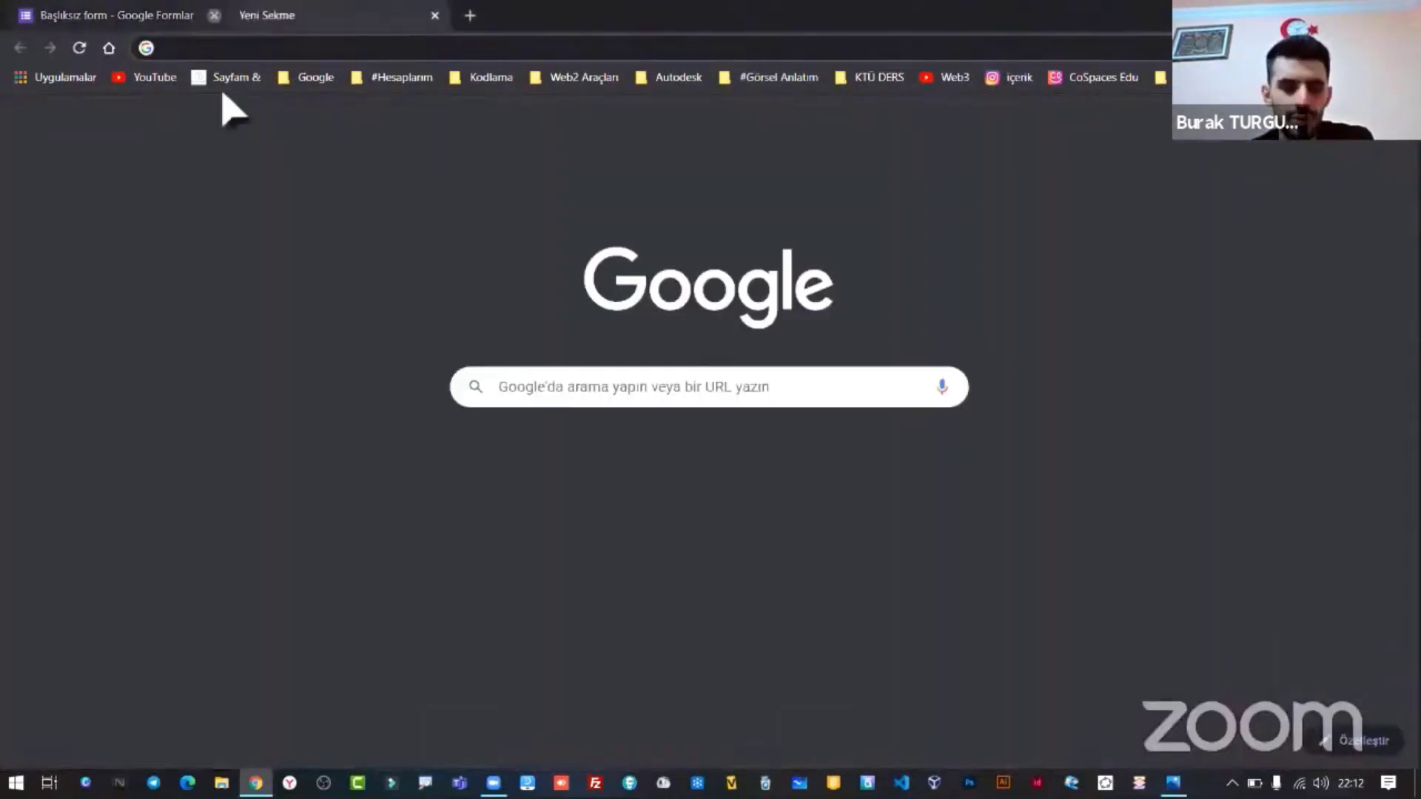
{"action": "left_click", "coordinate": [214, 14]}
{"action": "type", "text": "google.com"}
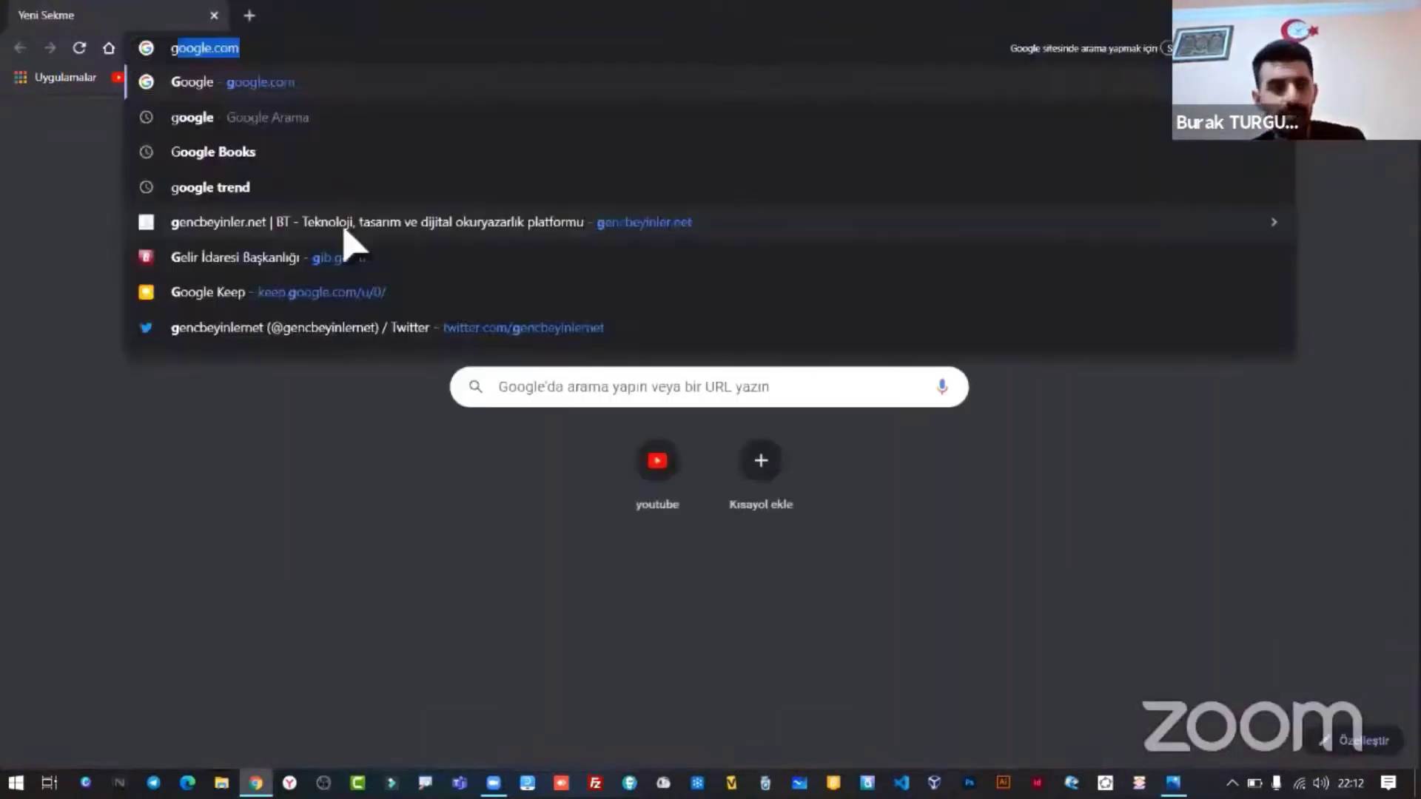
{"action": "key", "text": "Return"}
- Look through the list of Google apps down to Forms and close it
{"action": "left_click", "coordinate": [1160, 77]}
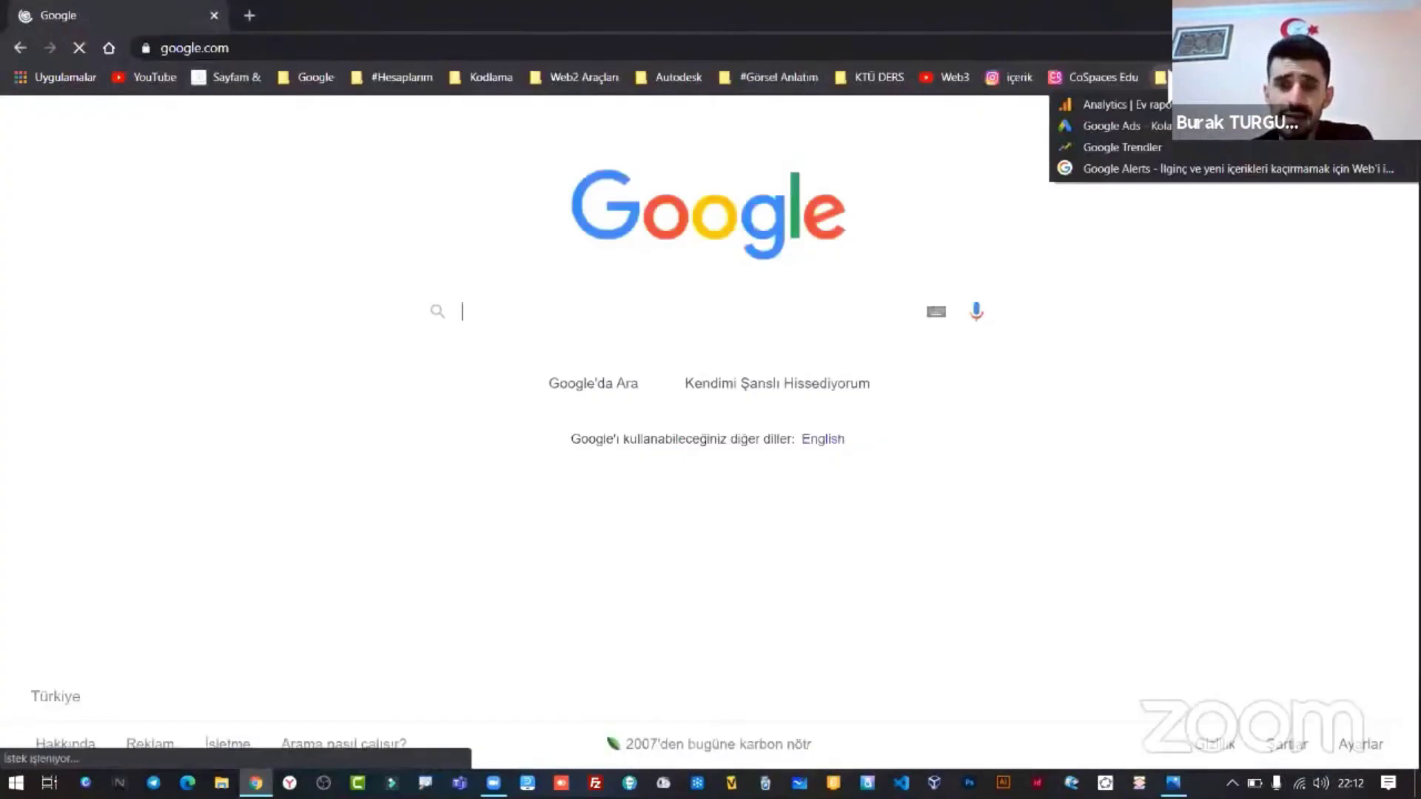
{"action": "left_click", "coordinate": [1354, 117]}
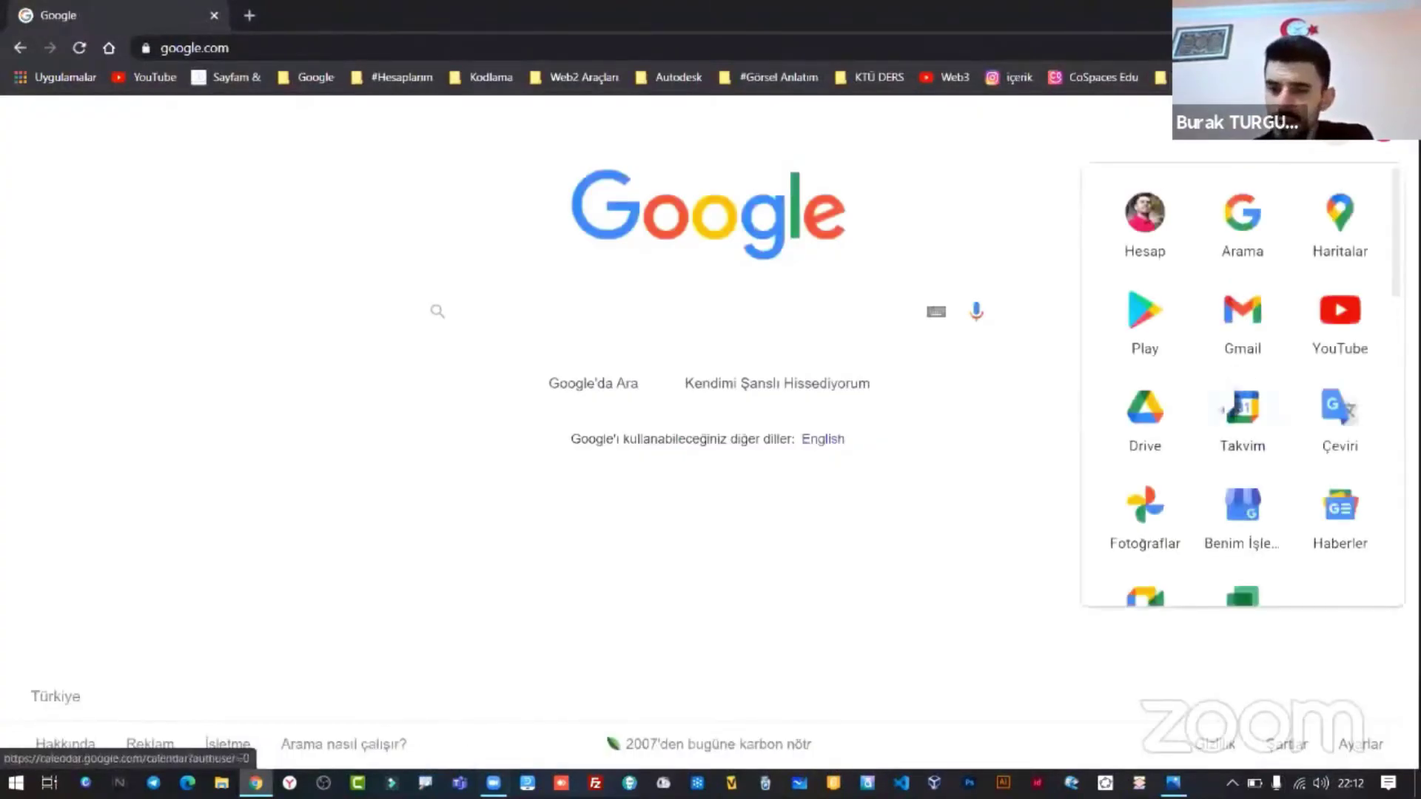
{"action": "scroll", "coordinate": [1262, 392], "scroll_direction": "down", "scroll_amount": 9}
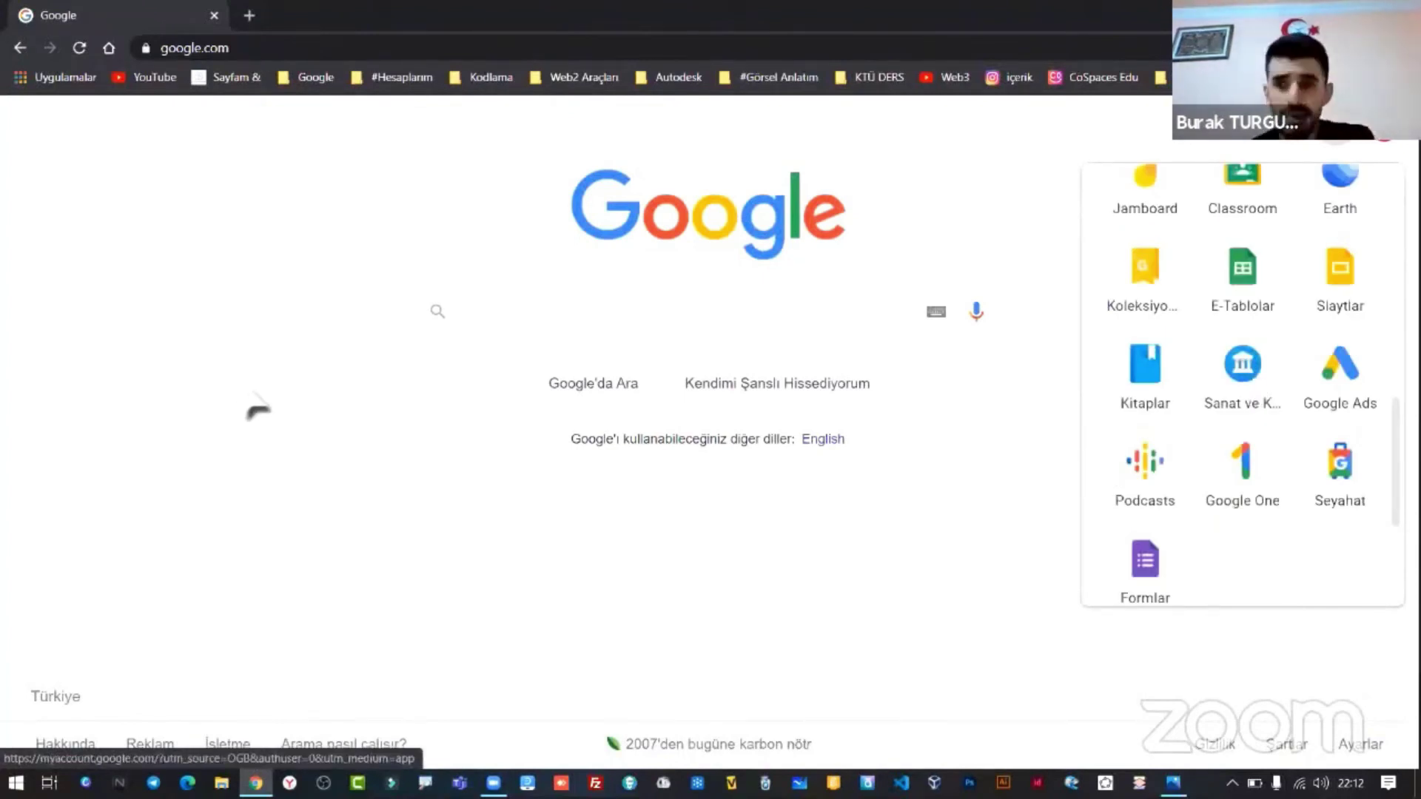
{"action": "left_click", "coordinate": [259, 412]}
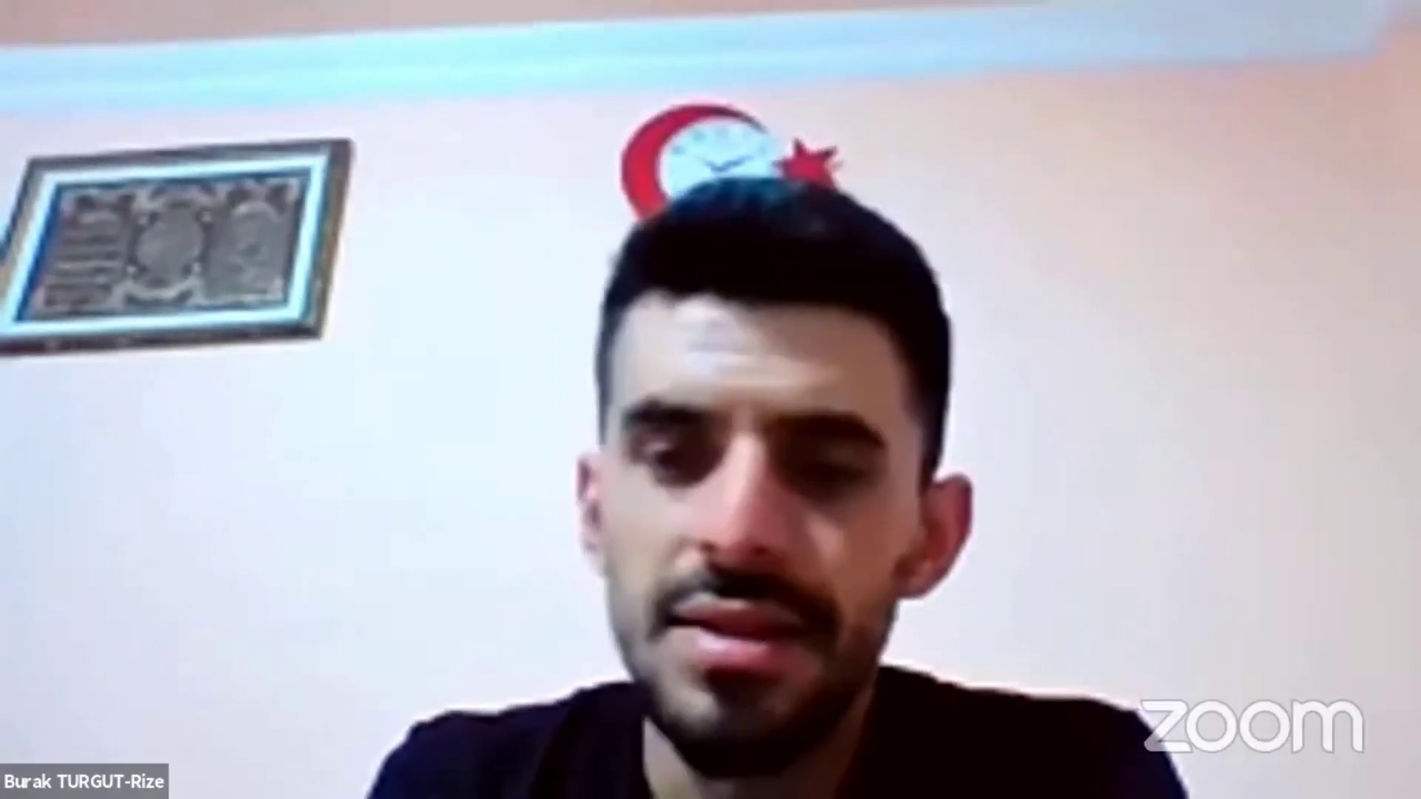